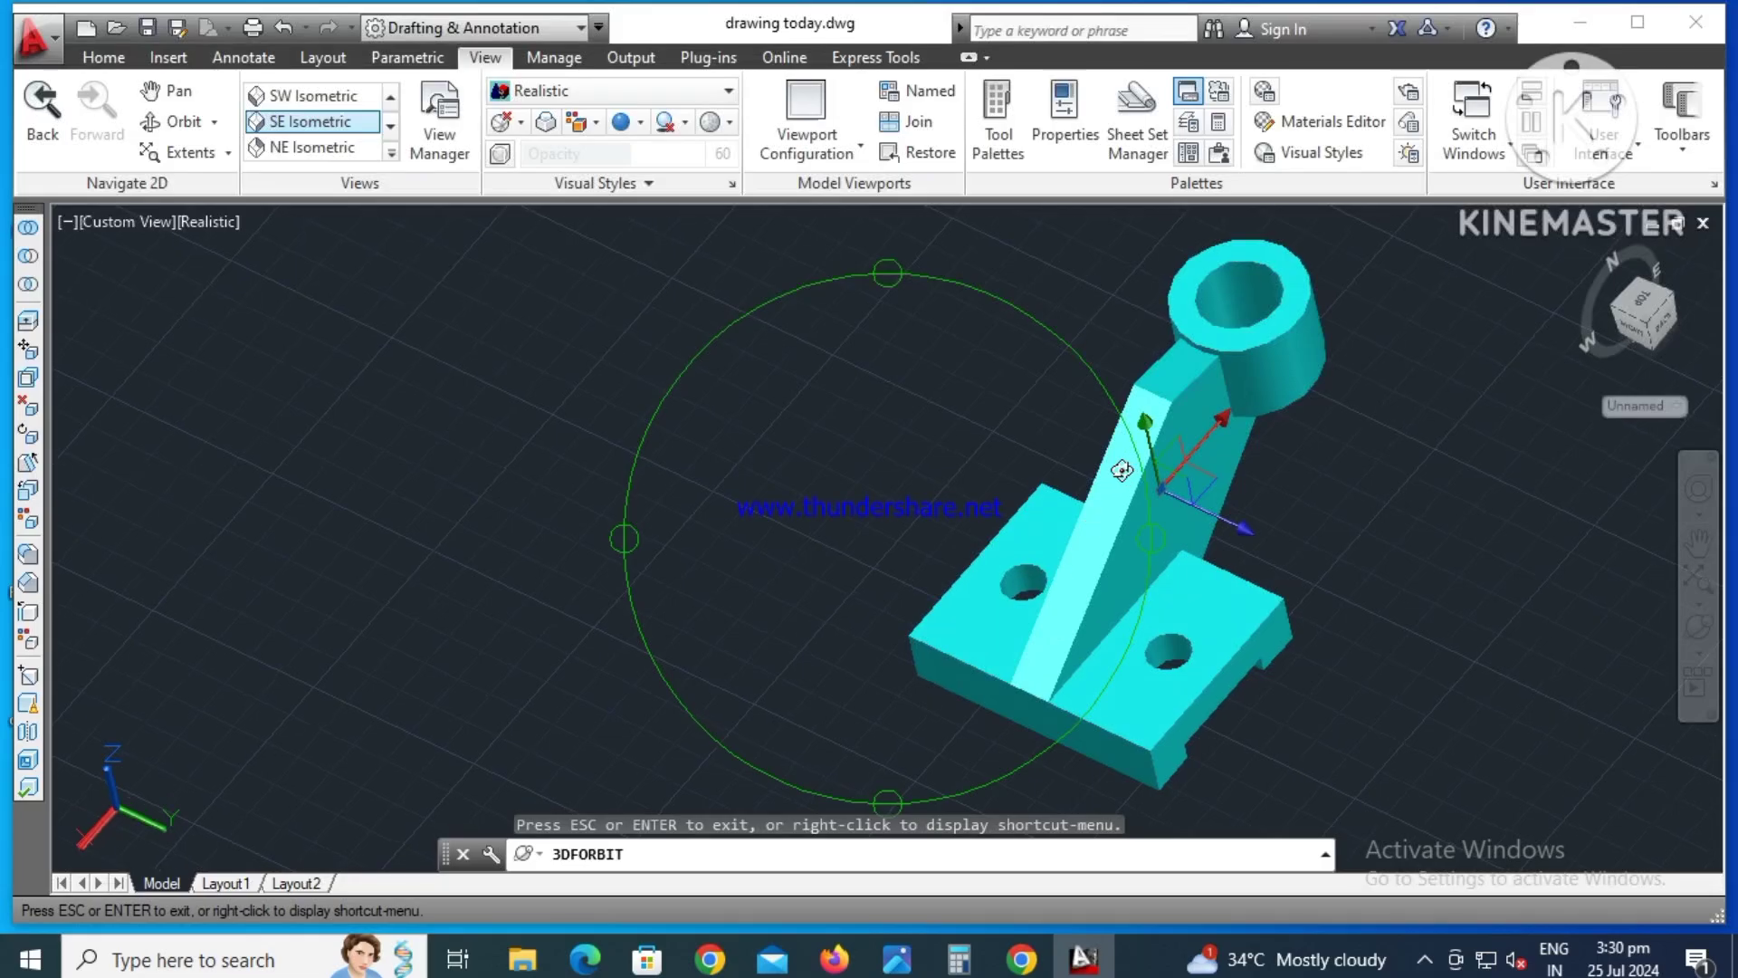
- Free-orbit and then continuously spin the bracket to view its base, arm and boss, then stop
drag(1239, 445, 1164, 679)
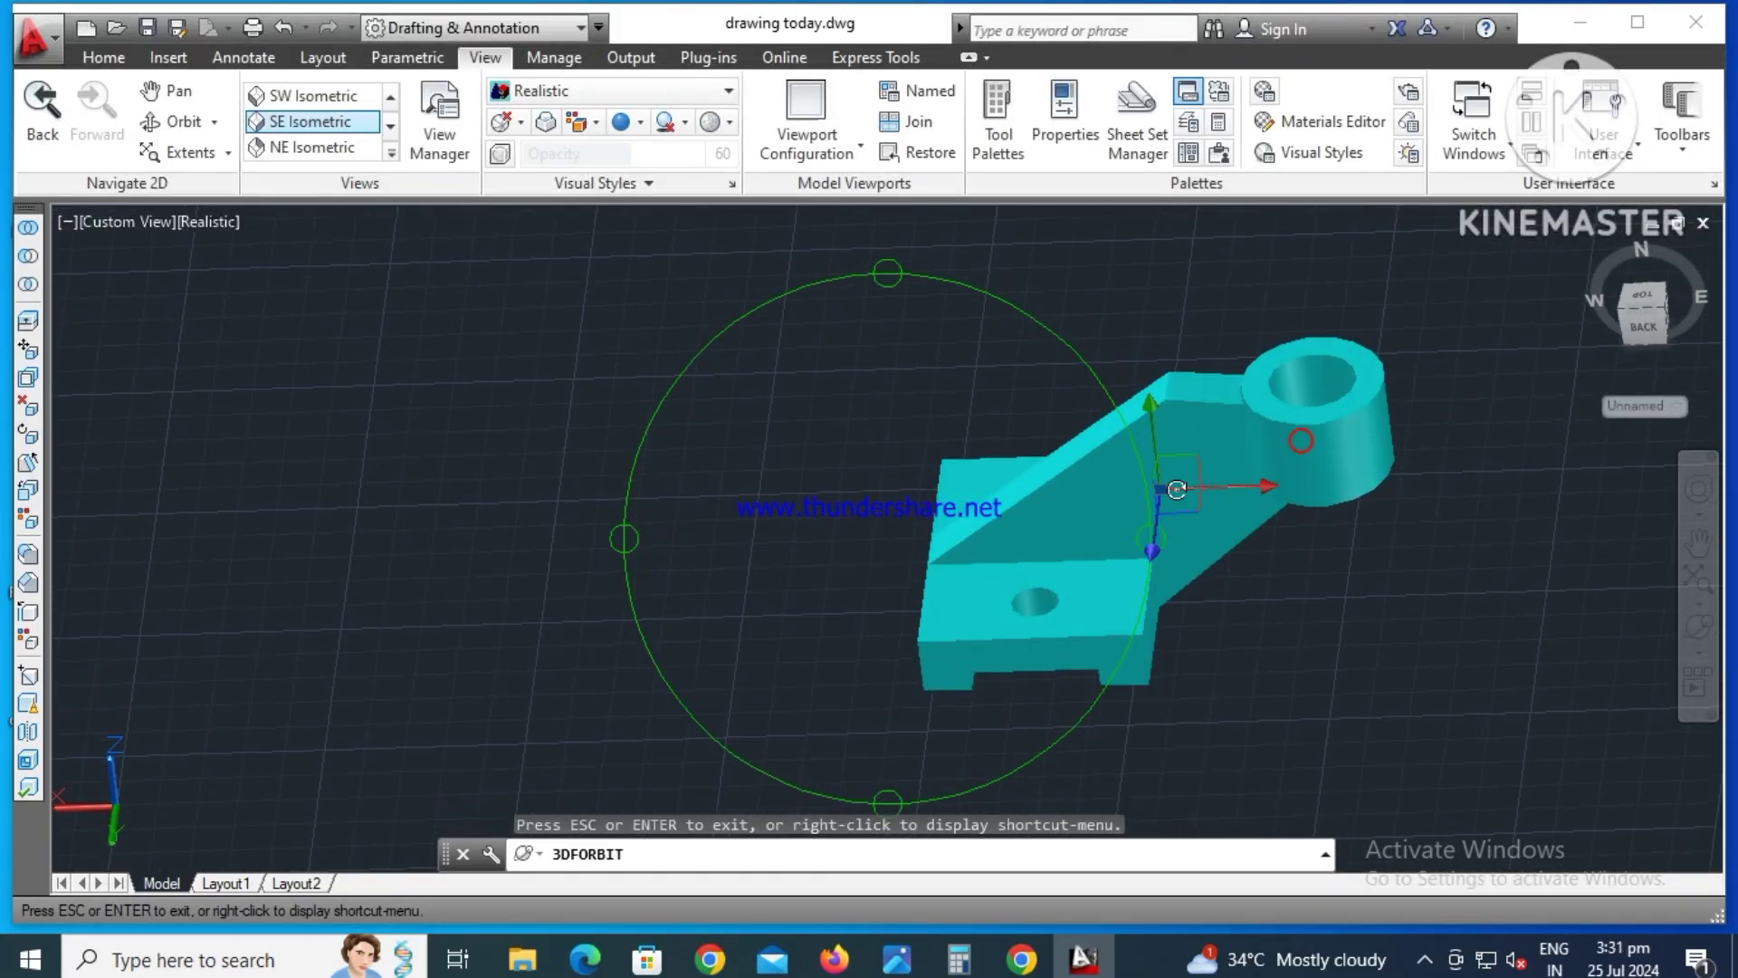
mouse_move(1121, 606)
mouse_down()
mouse_move(951, 648)
mouse_move(858, 586)
mouse_move(842, 368)
mouse_move(796, 516)
mouse_move(965, 556)
mouse_move(923, 252)
mouse_move(900, 356)
mouse_move(850, 484)
mouse_move(827, 497)
mouse_move(1014, 600)
mouse_move(884, 633)
mouse_move(958, 573)
mouse_move(1003, 586)
mouse_move(908, 555)
mouse_move(848, 562)
mouse_up()
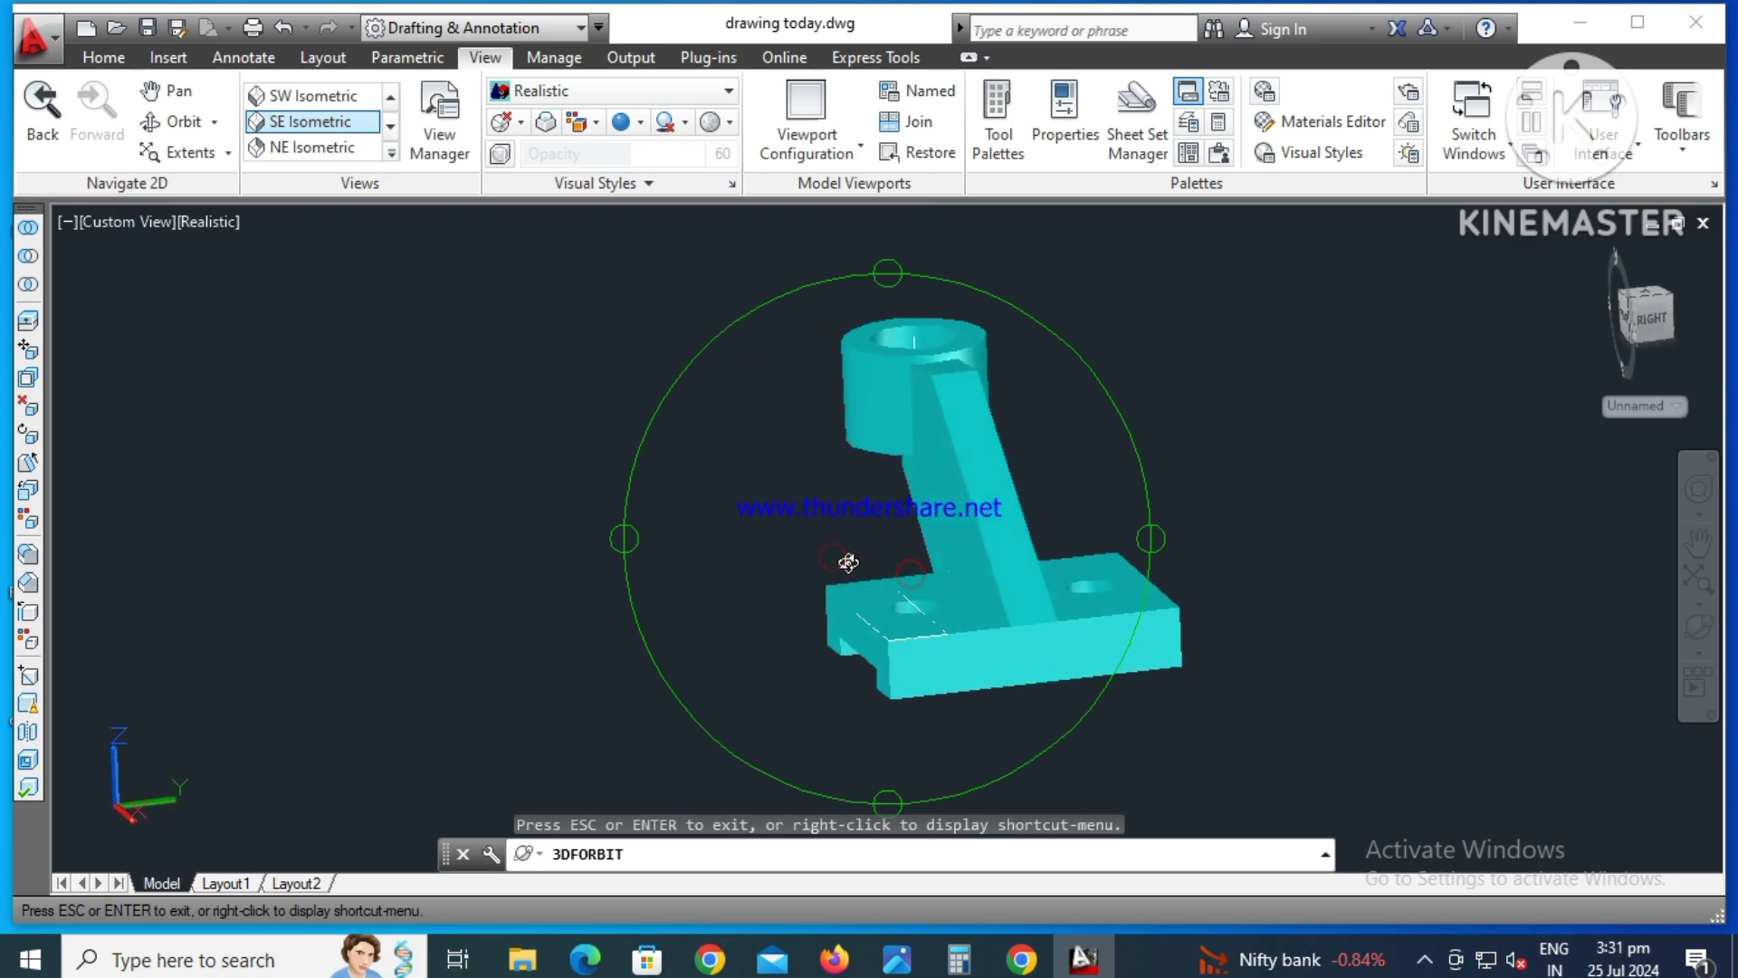
key(3)
drag(1048, 574, 1068, 583)
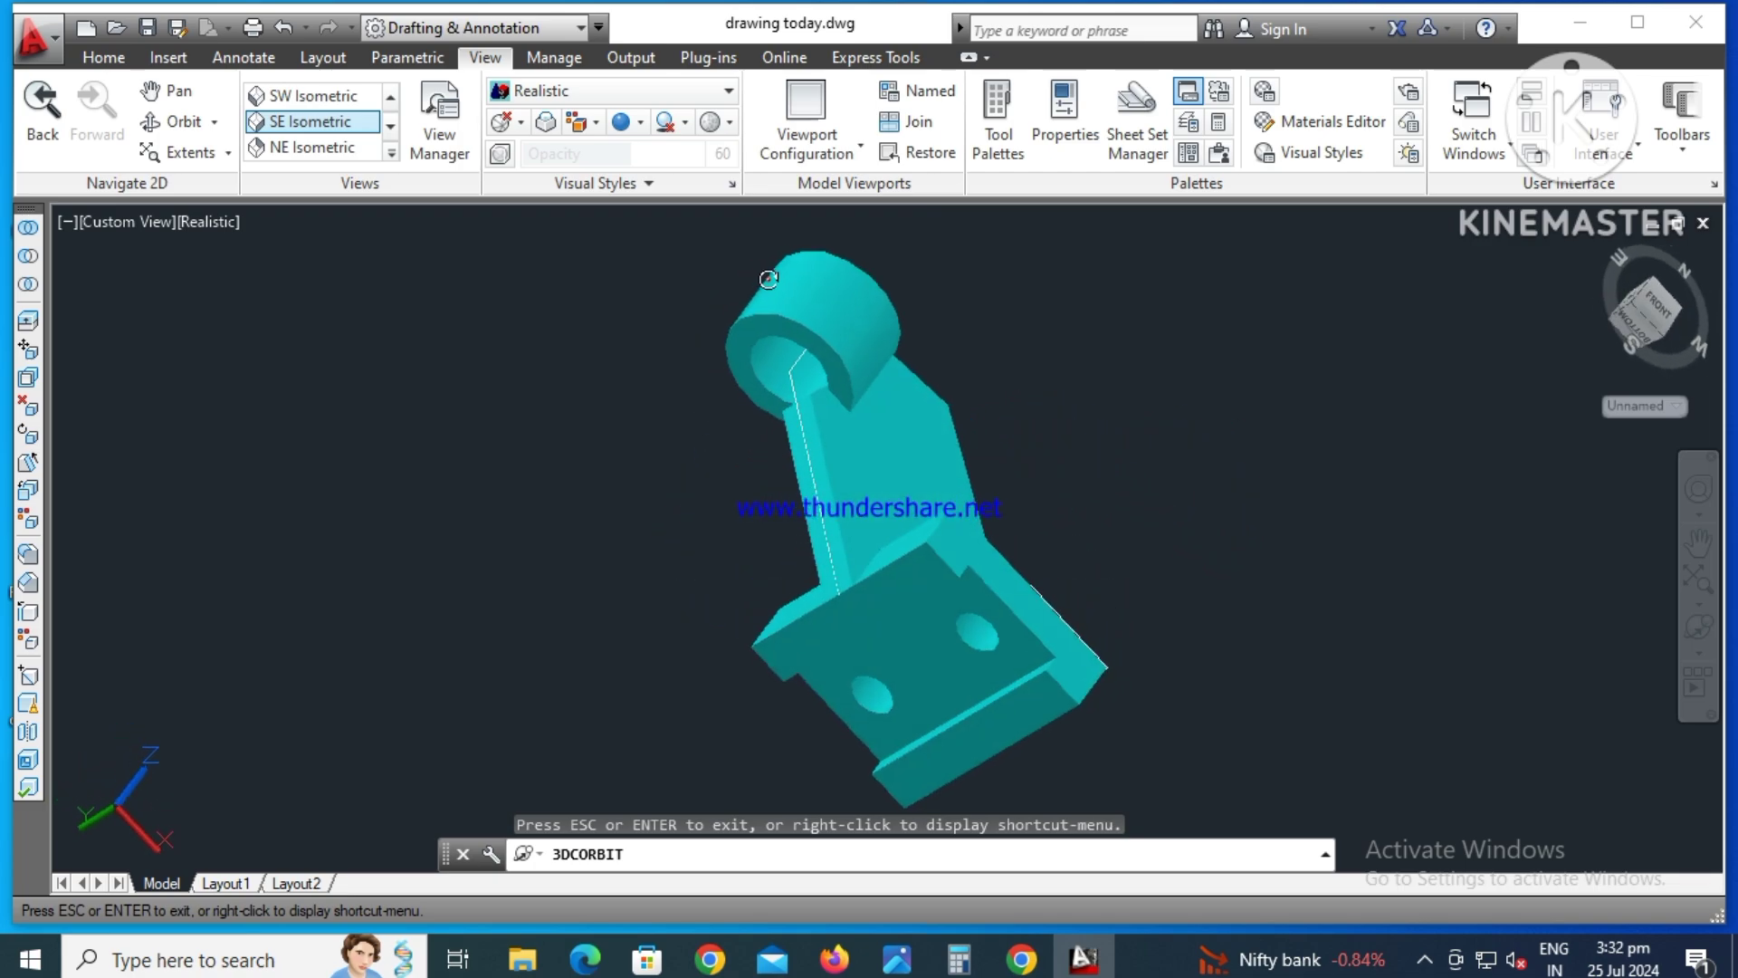
drag(1001, 540, 957, 563)
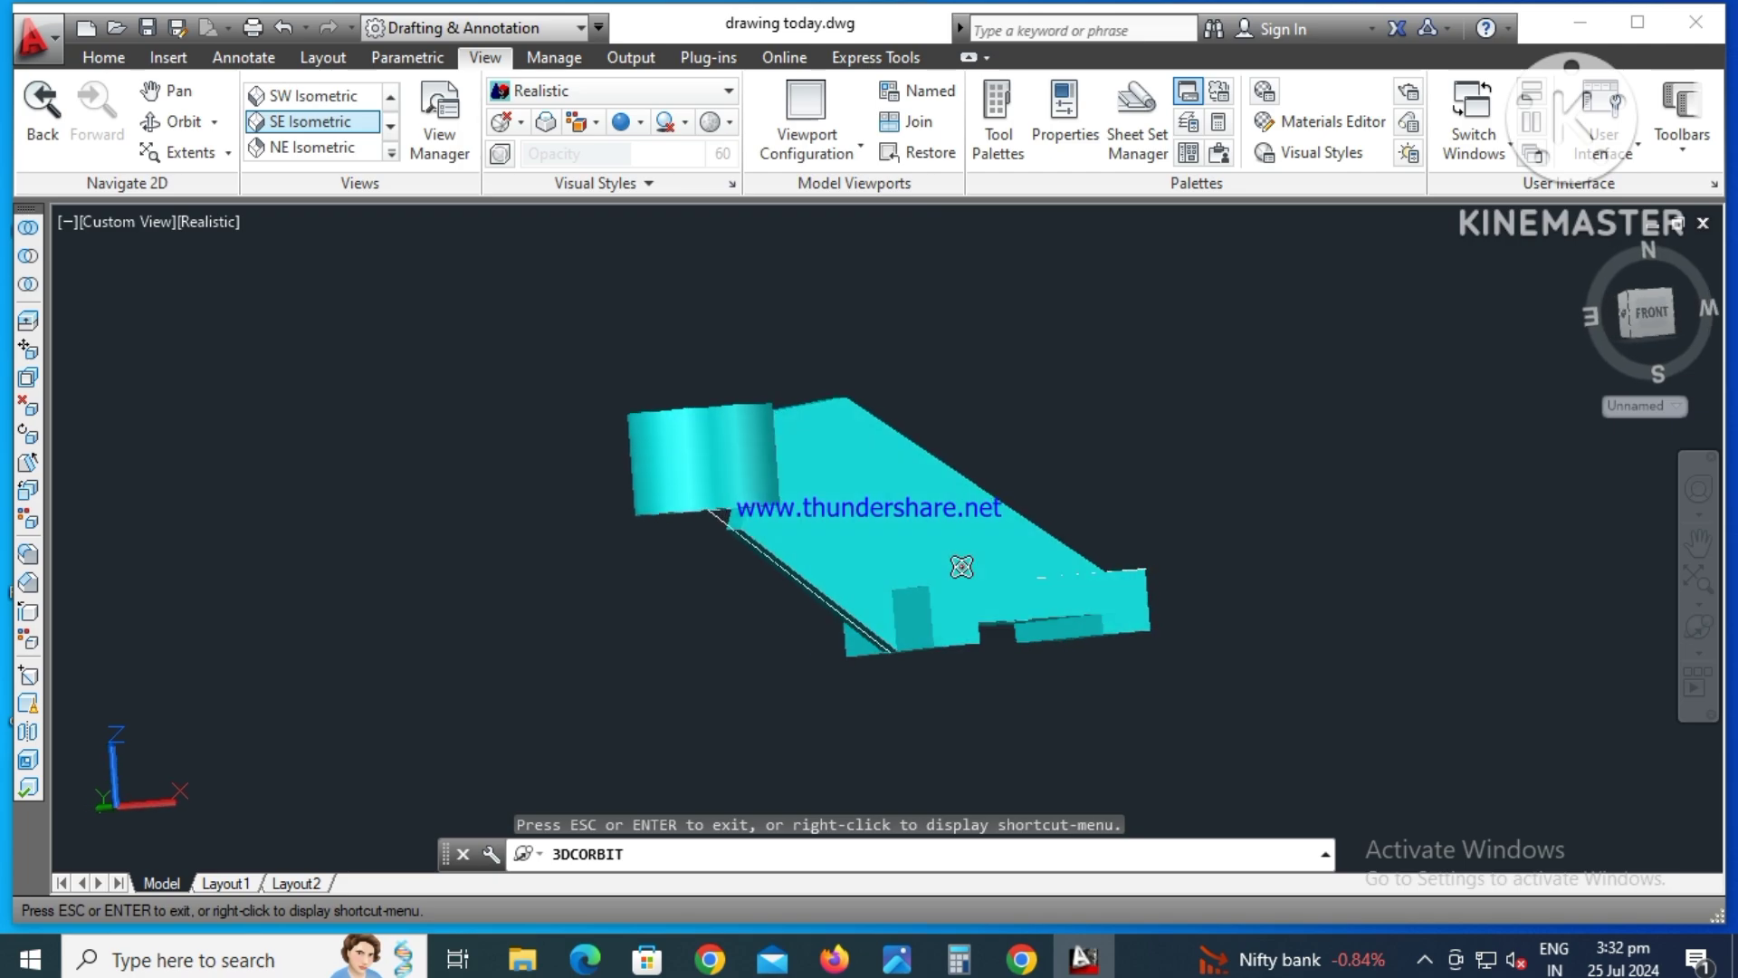
key(Escape)
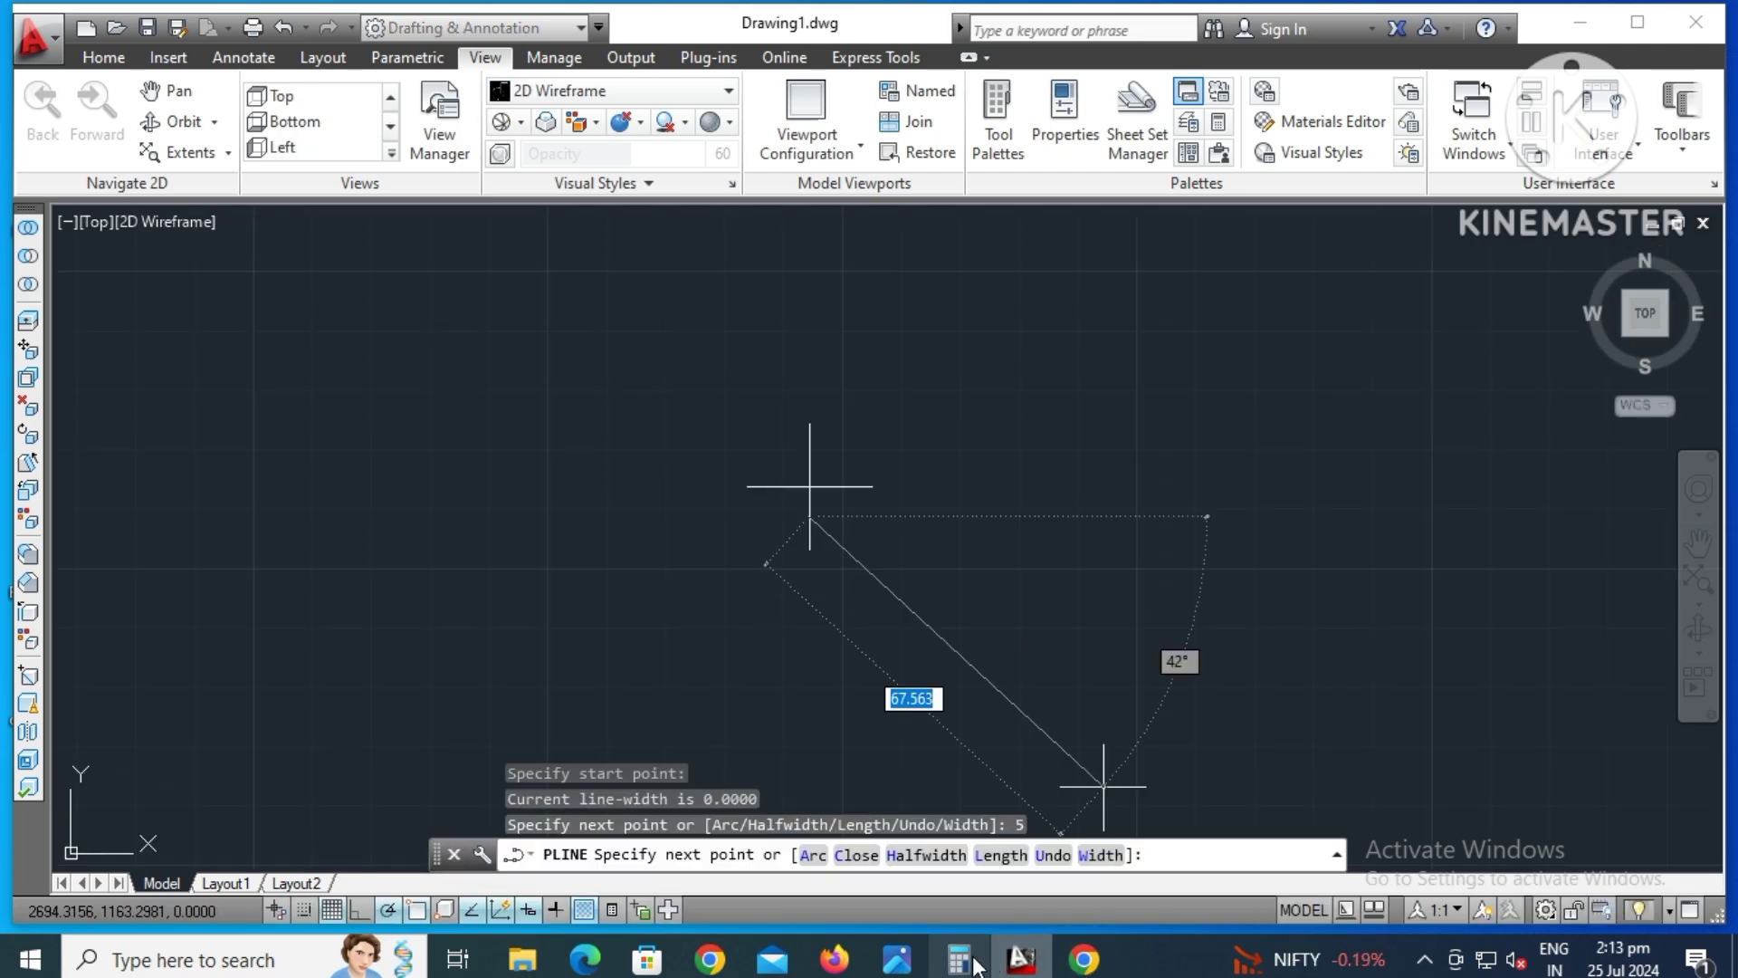
- After checking the reference drawing, draw the profile's 12, 15 and 56 unit edges
click(897, 962)
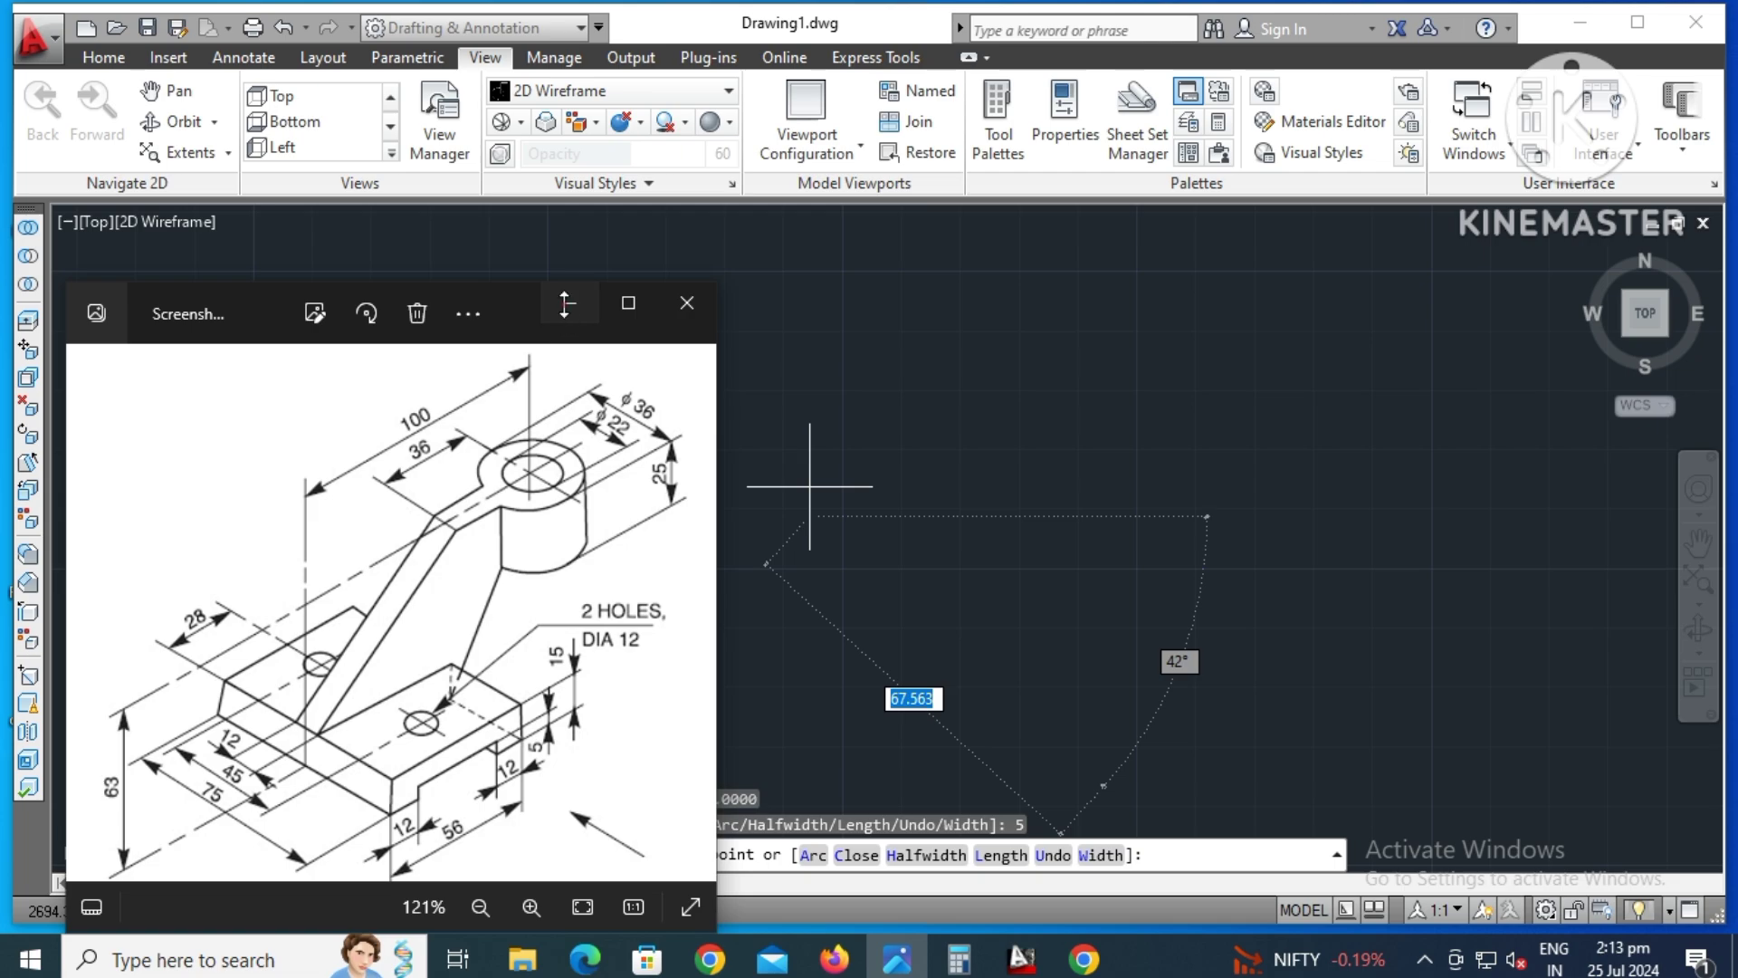
click(565, 305)
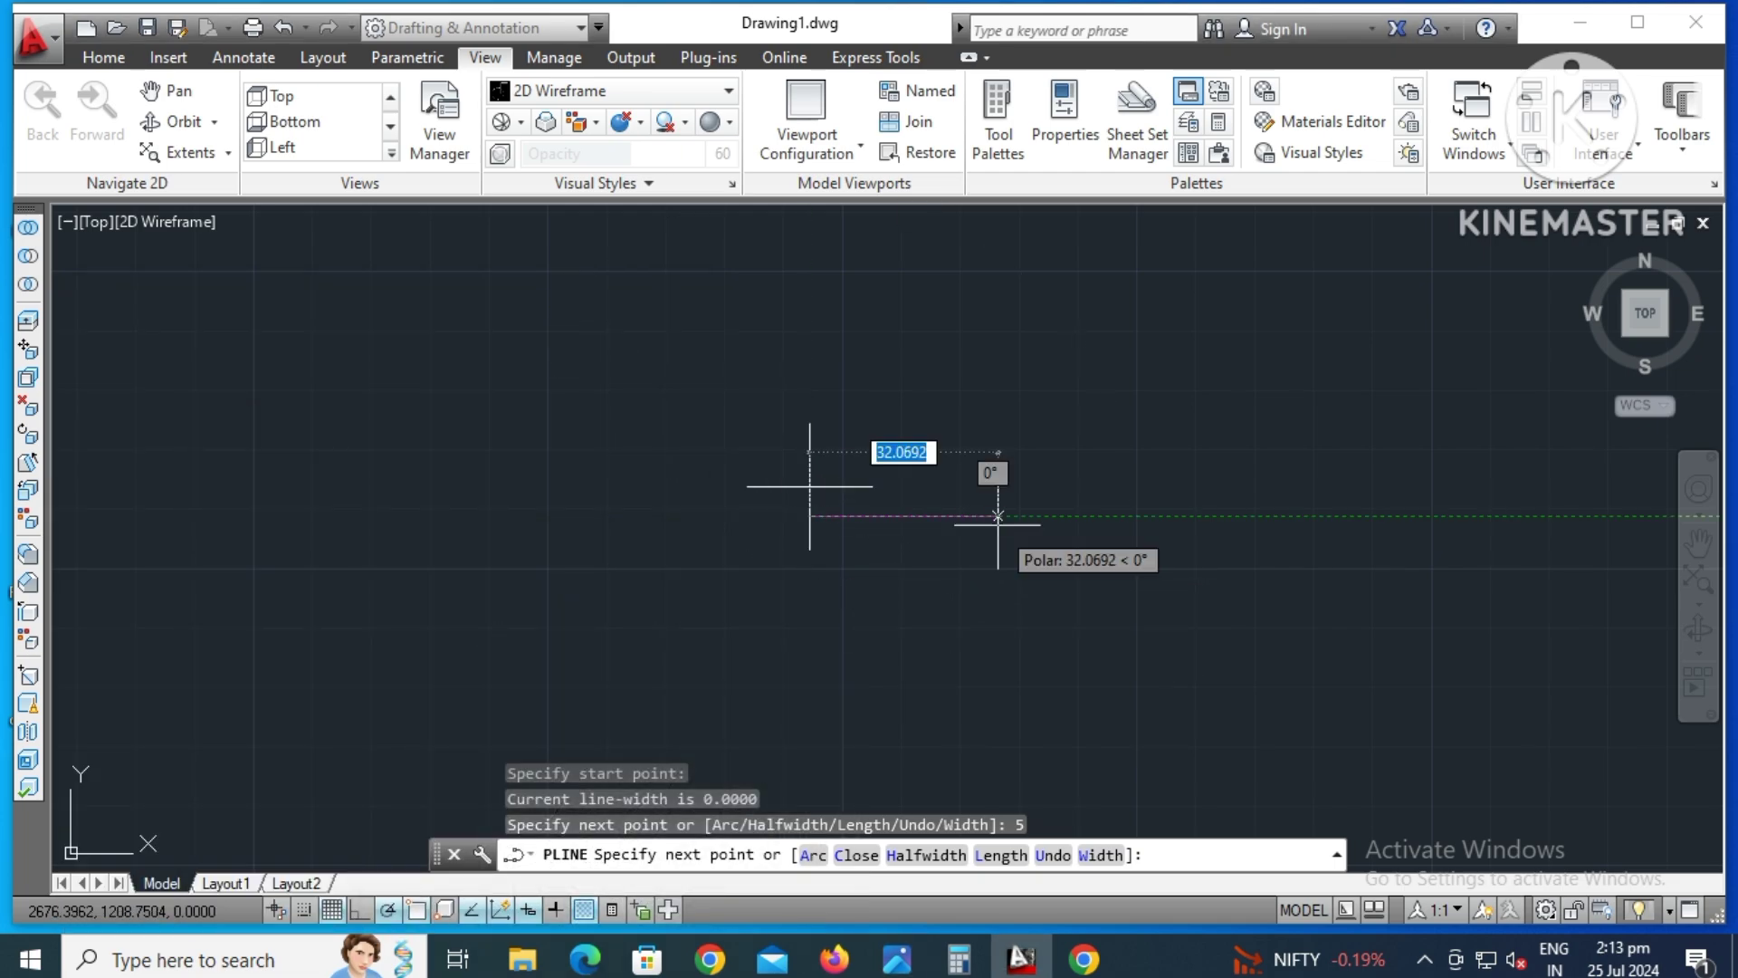
text(12)
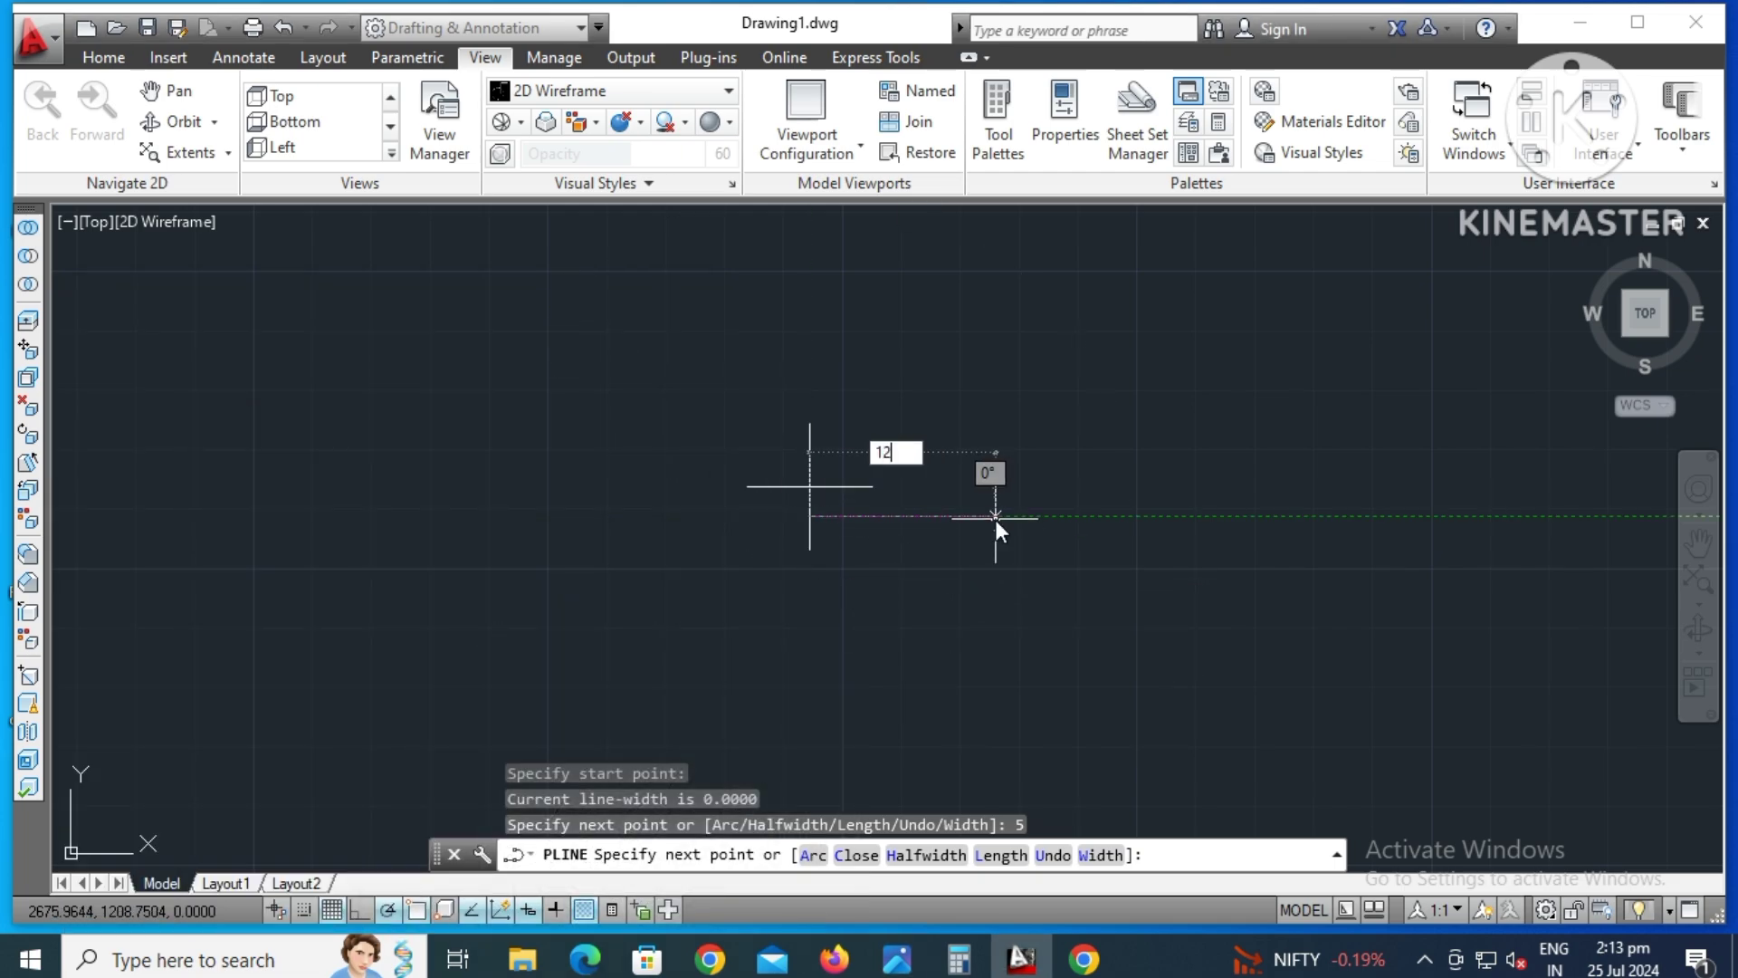
key(Return)
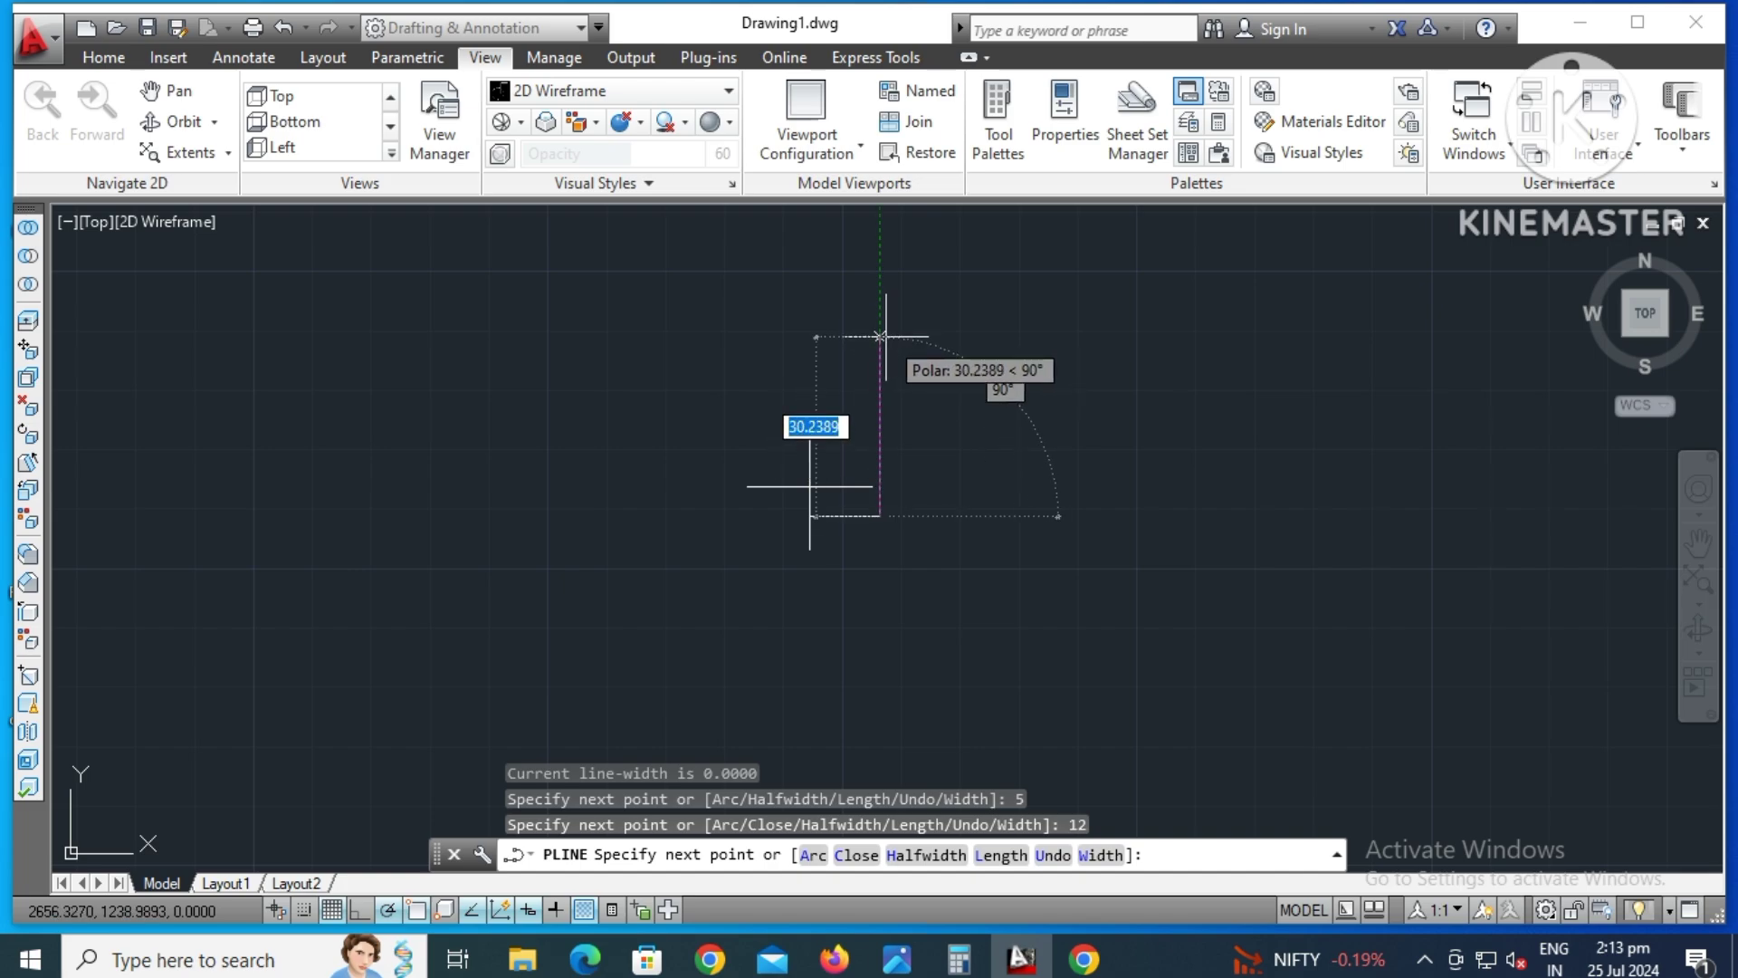
text(15)
key(Return)
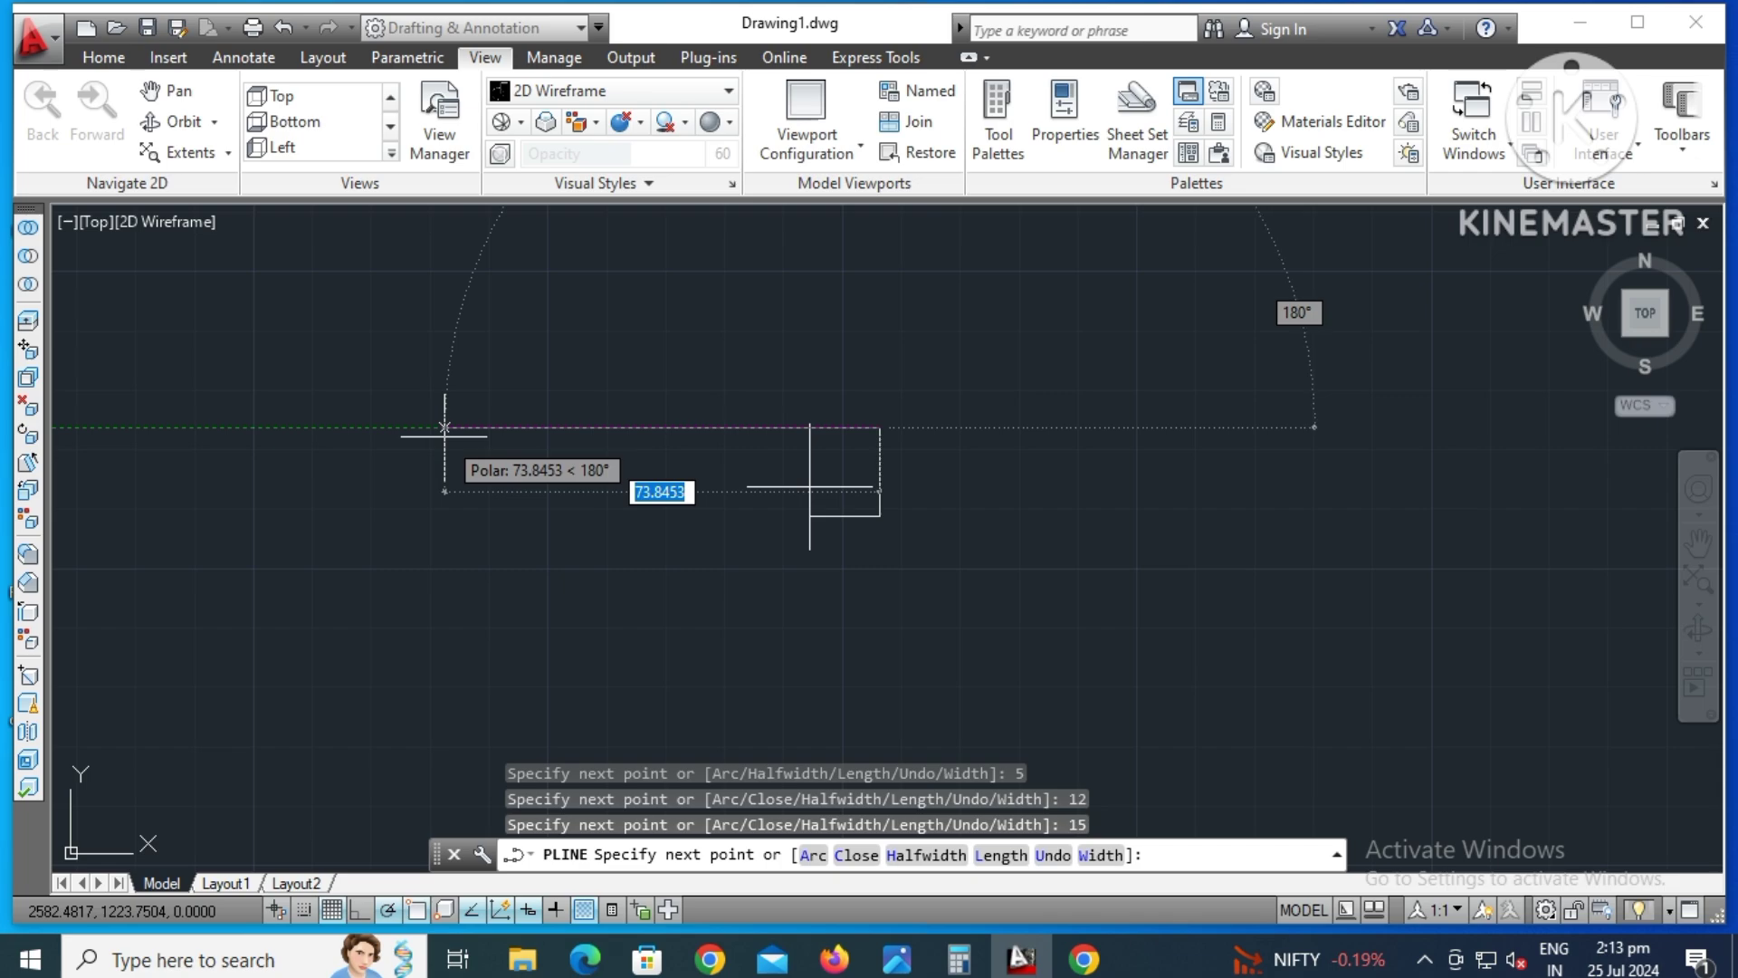
text(56)
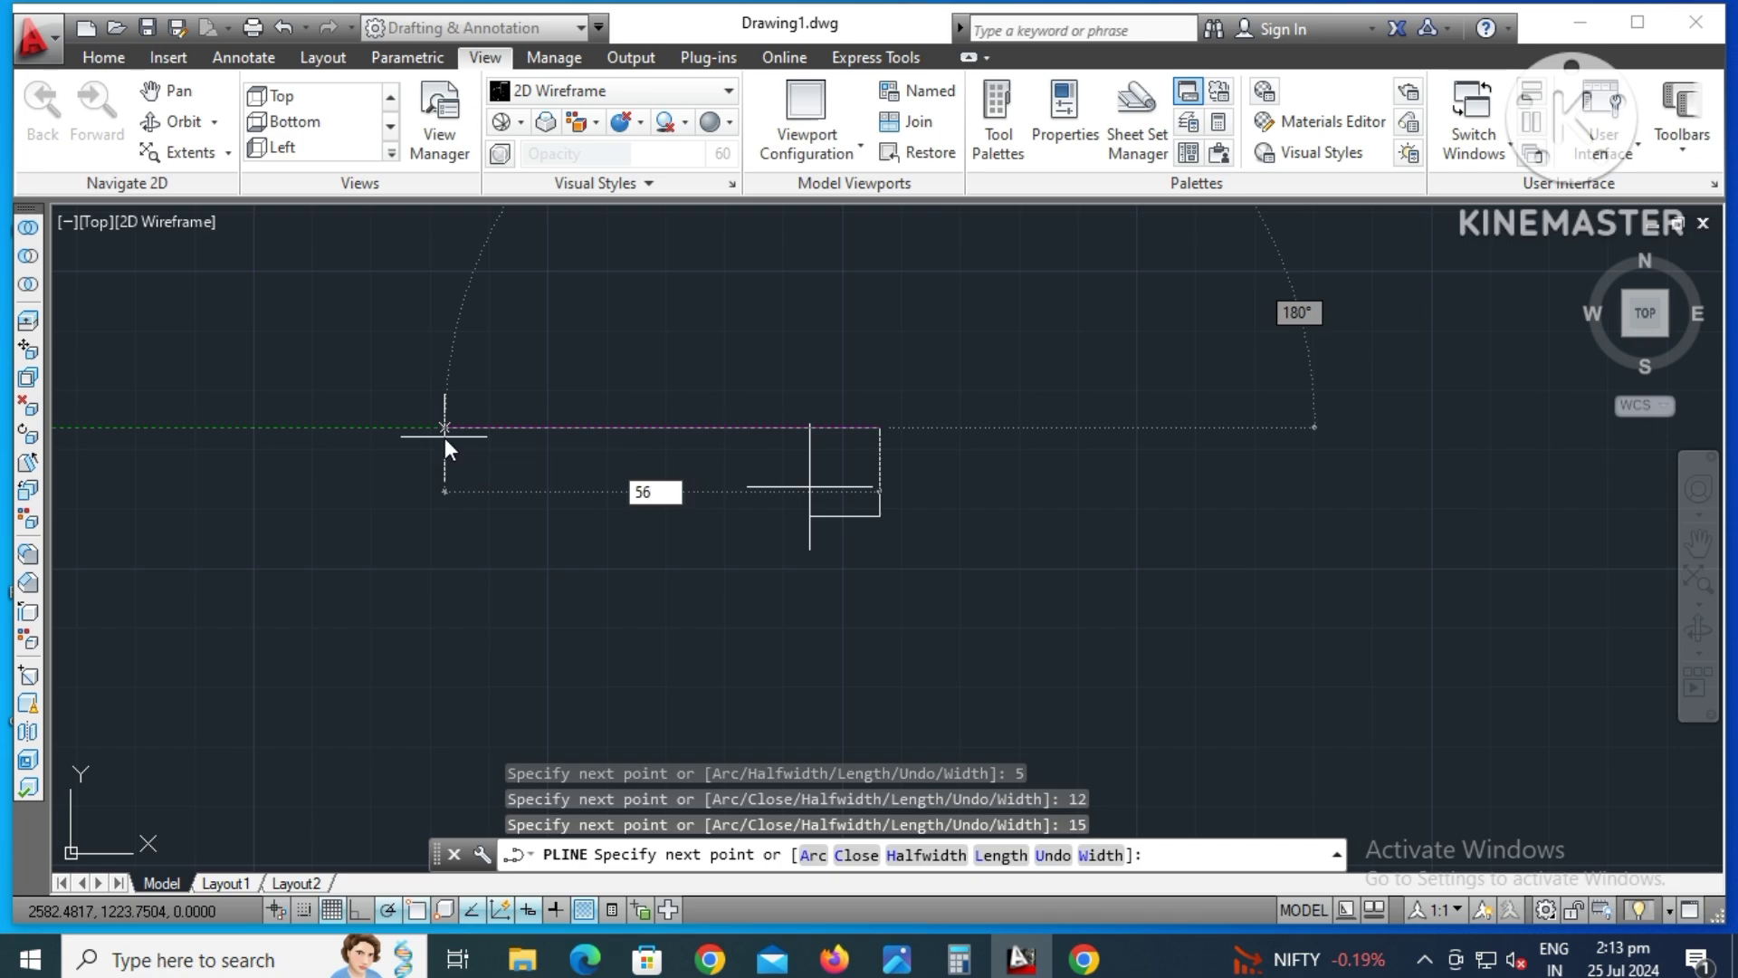
key(Return)
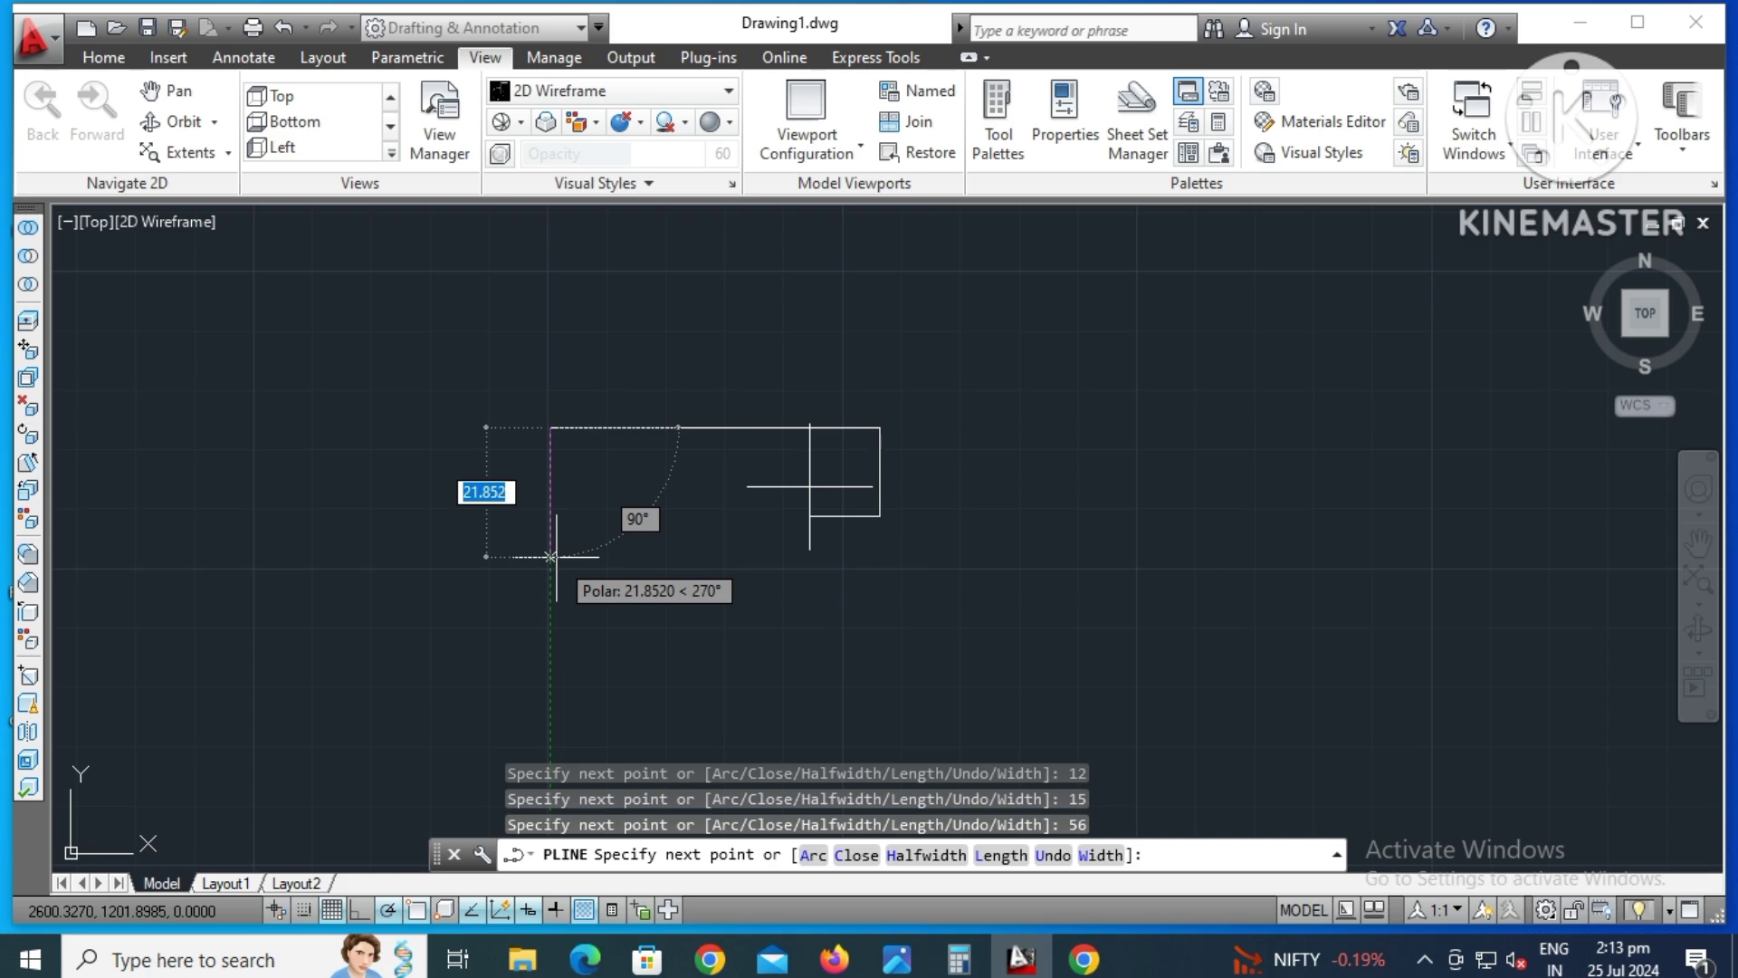
- Add the 15, 12 and 5 unit edges, close the polyline, and recheck the reference
text(15)
key(Return)
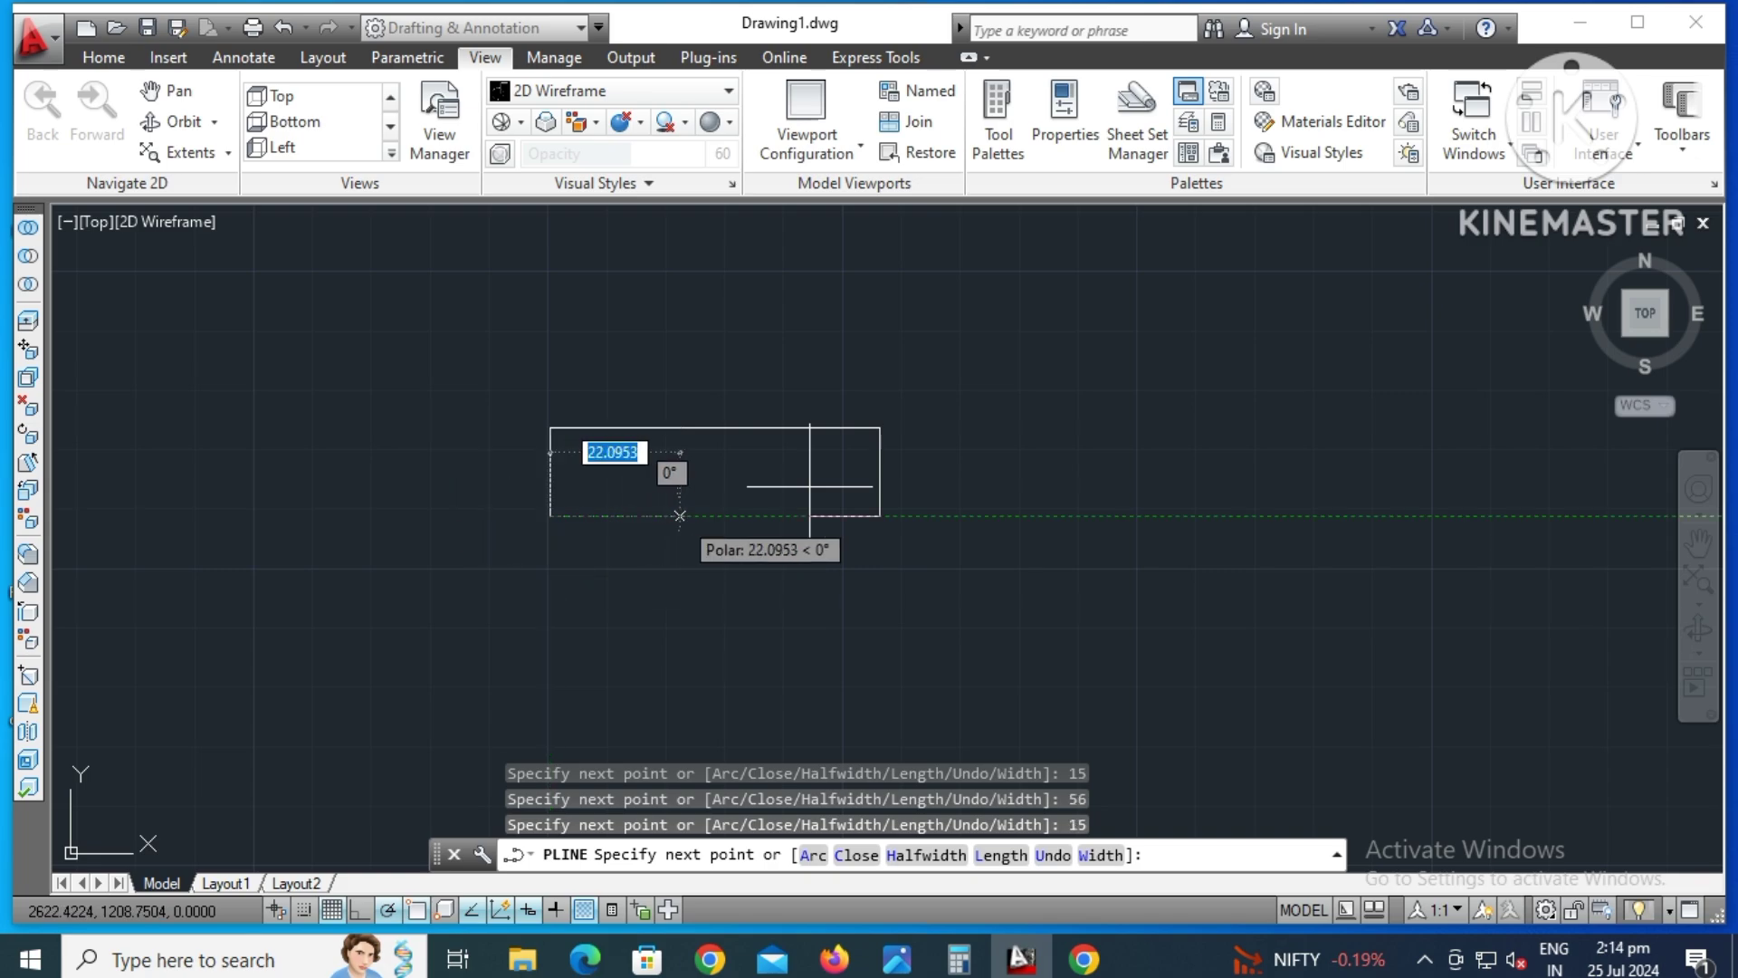
text(12)
key(Return)
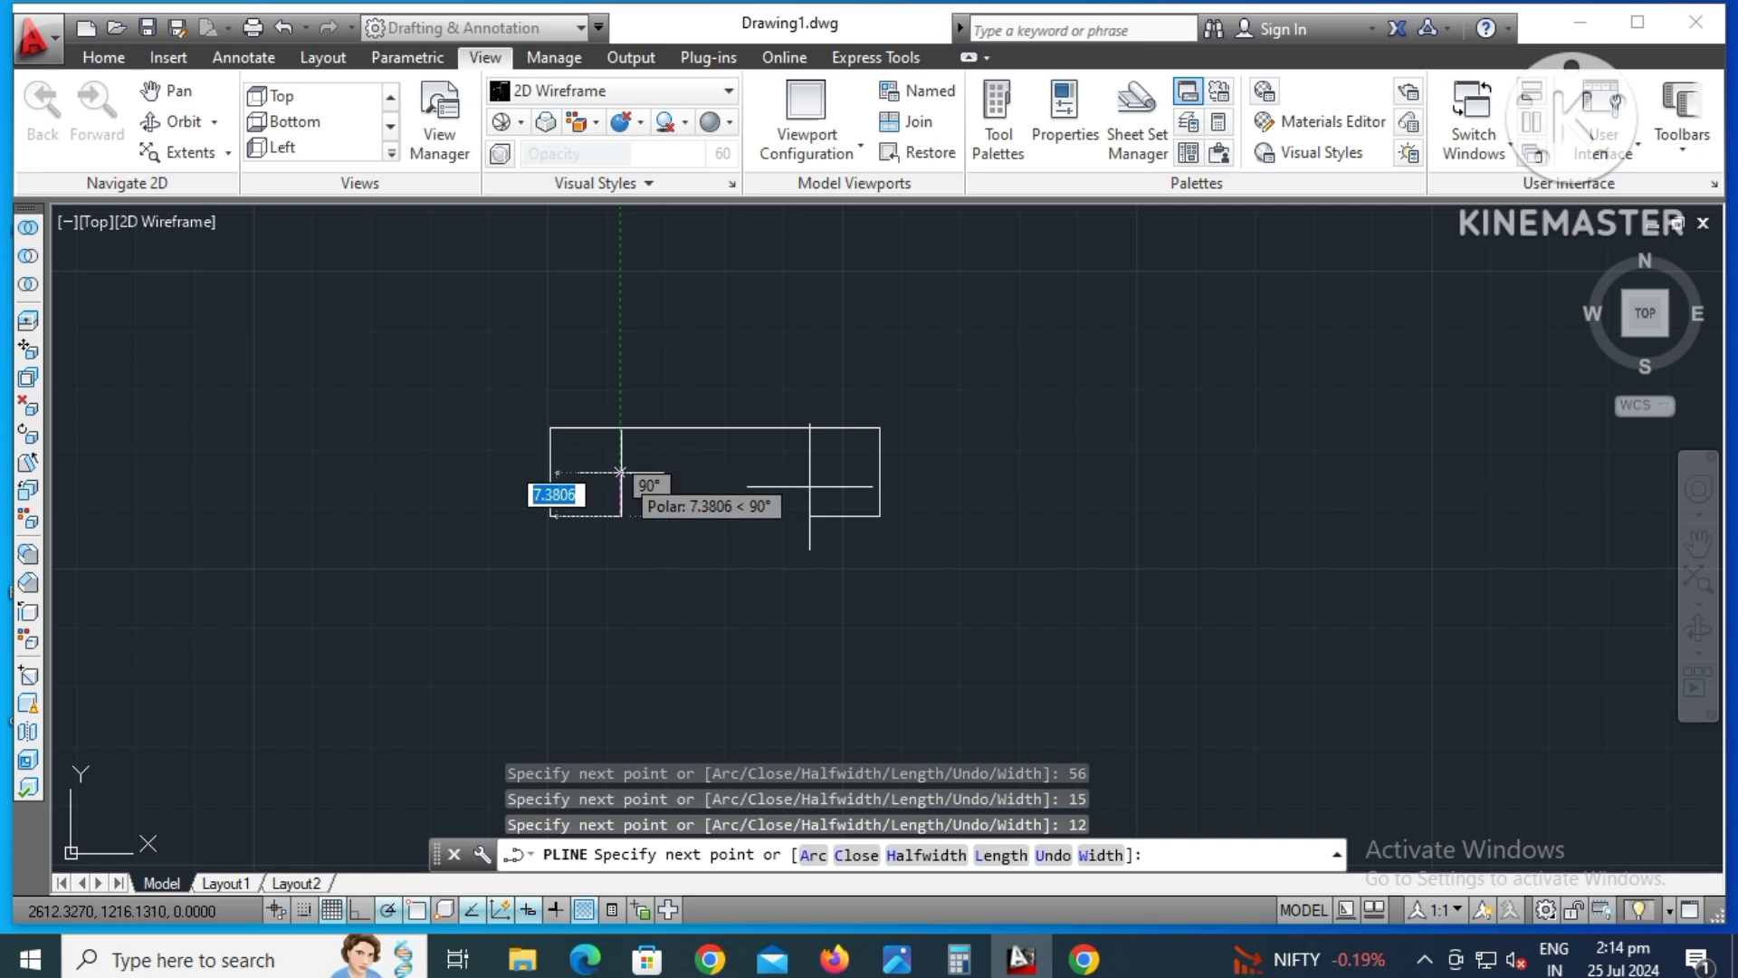
text(5)
key(Return)
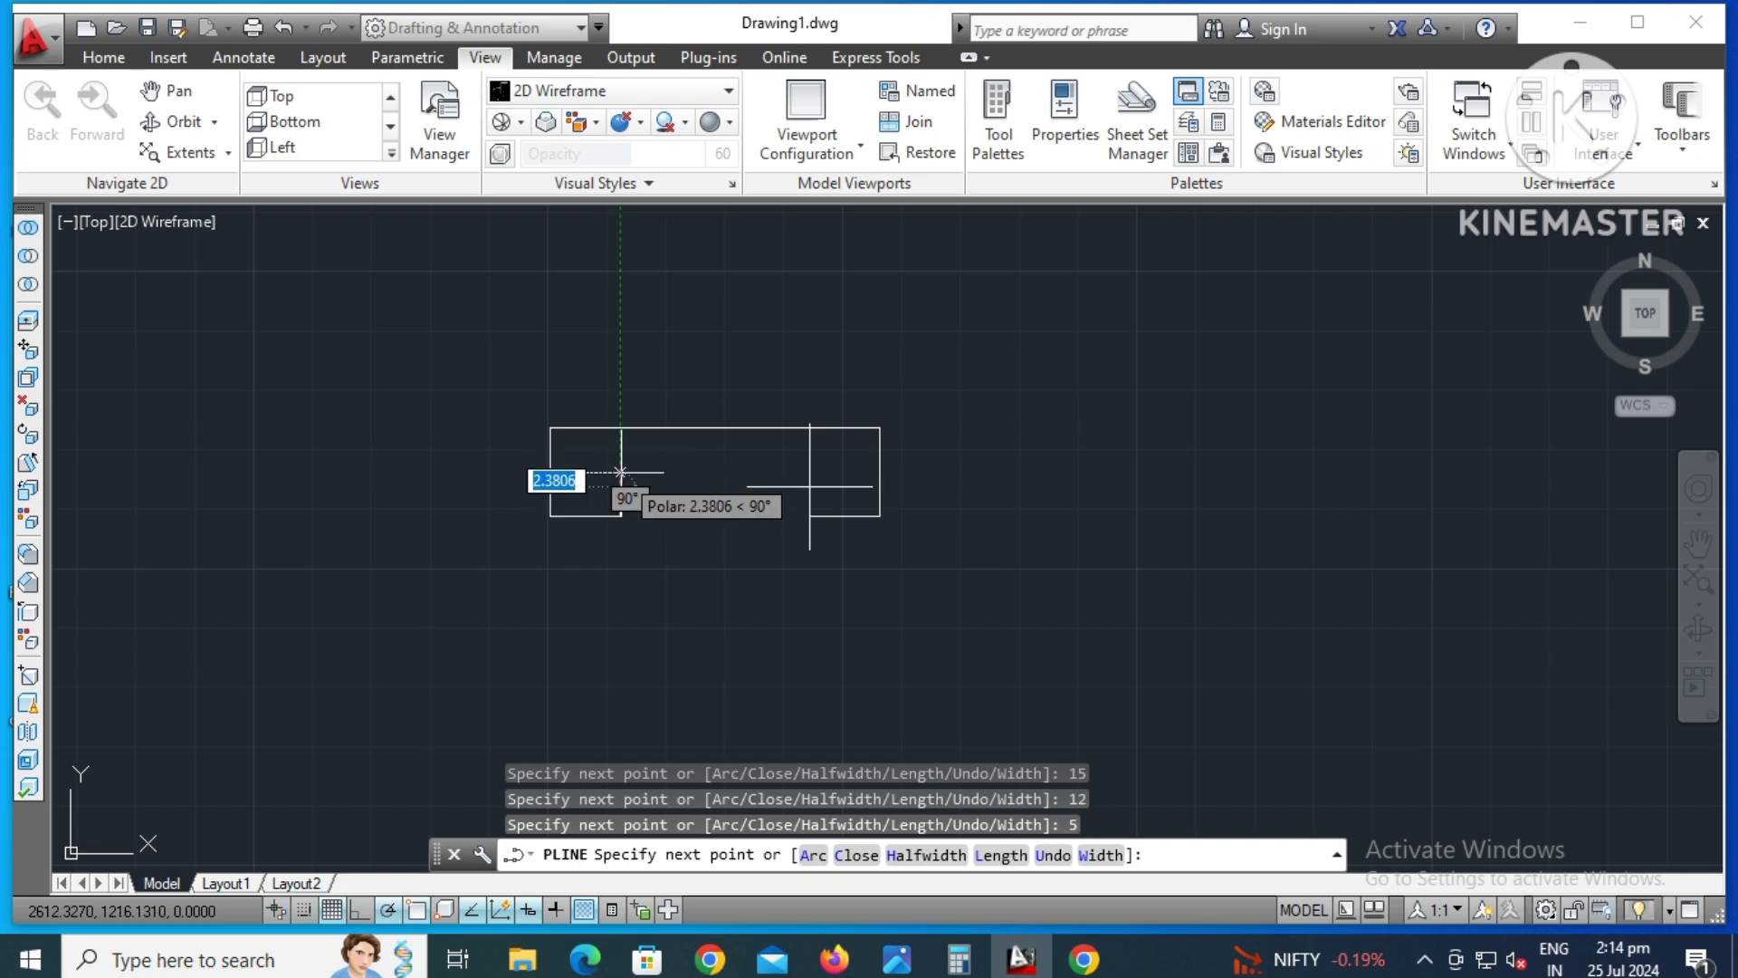
text(c)
key(Return)
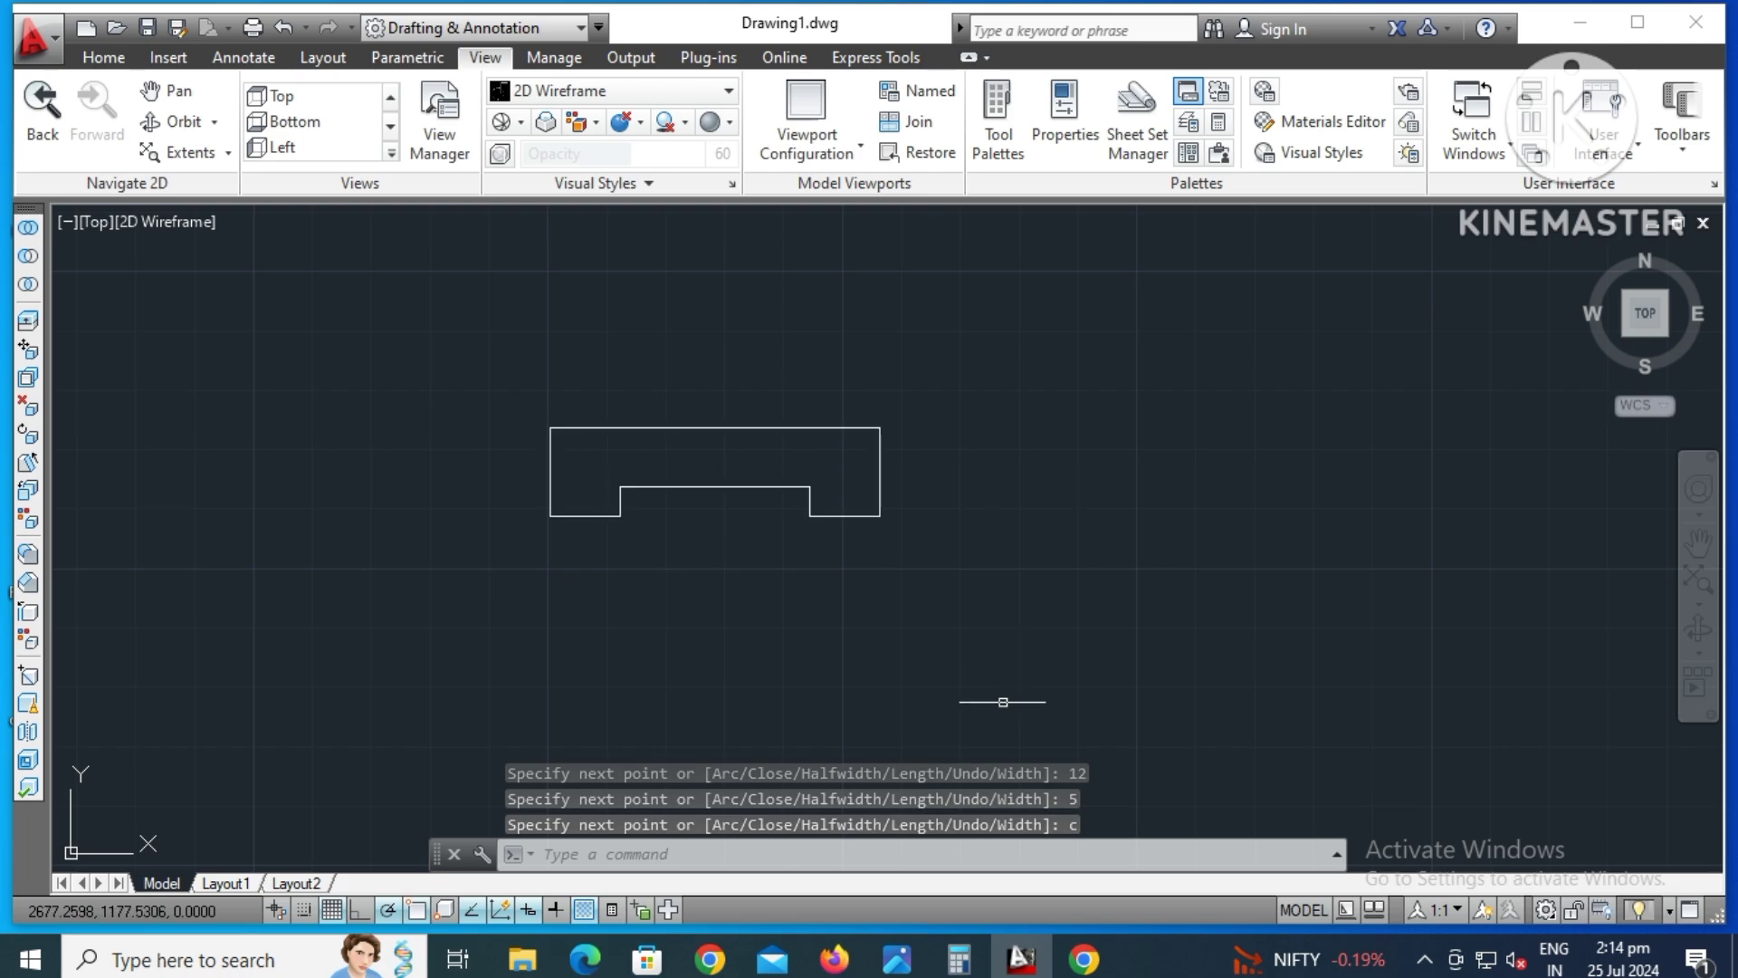
click(886, 971)
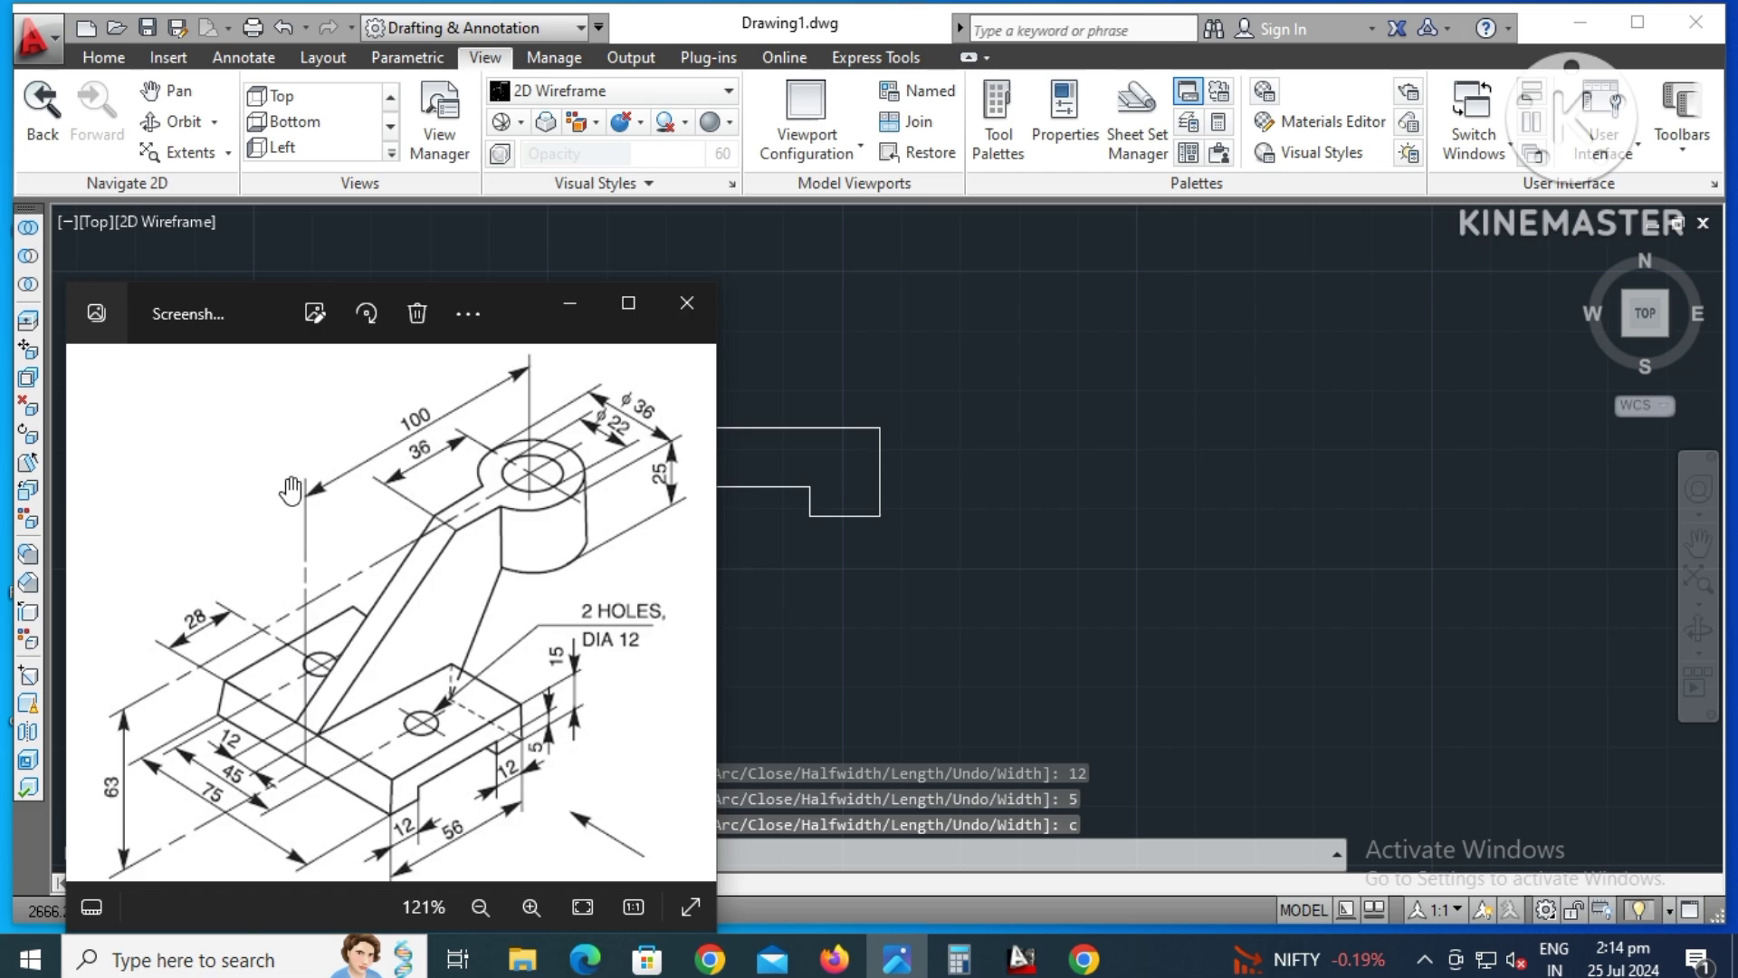
- Pan the profile lower and draw a tall vertical line up from its top-left corner
click(560, 311)
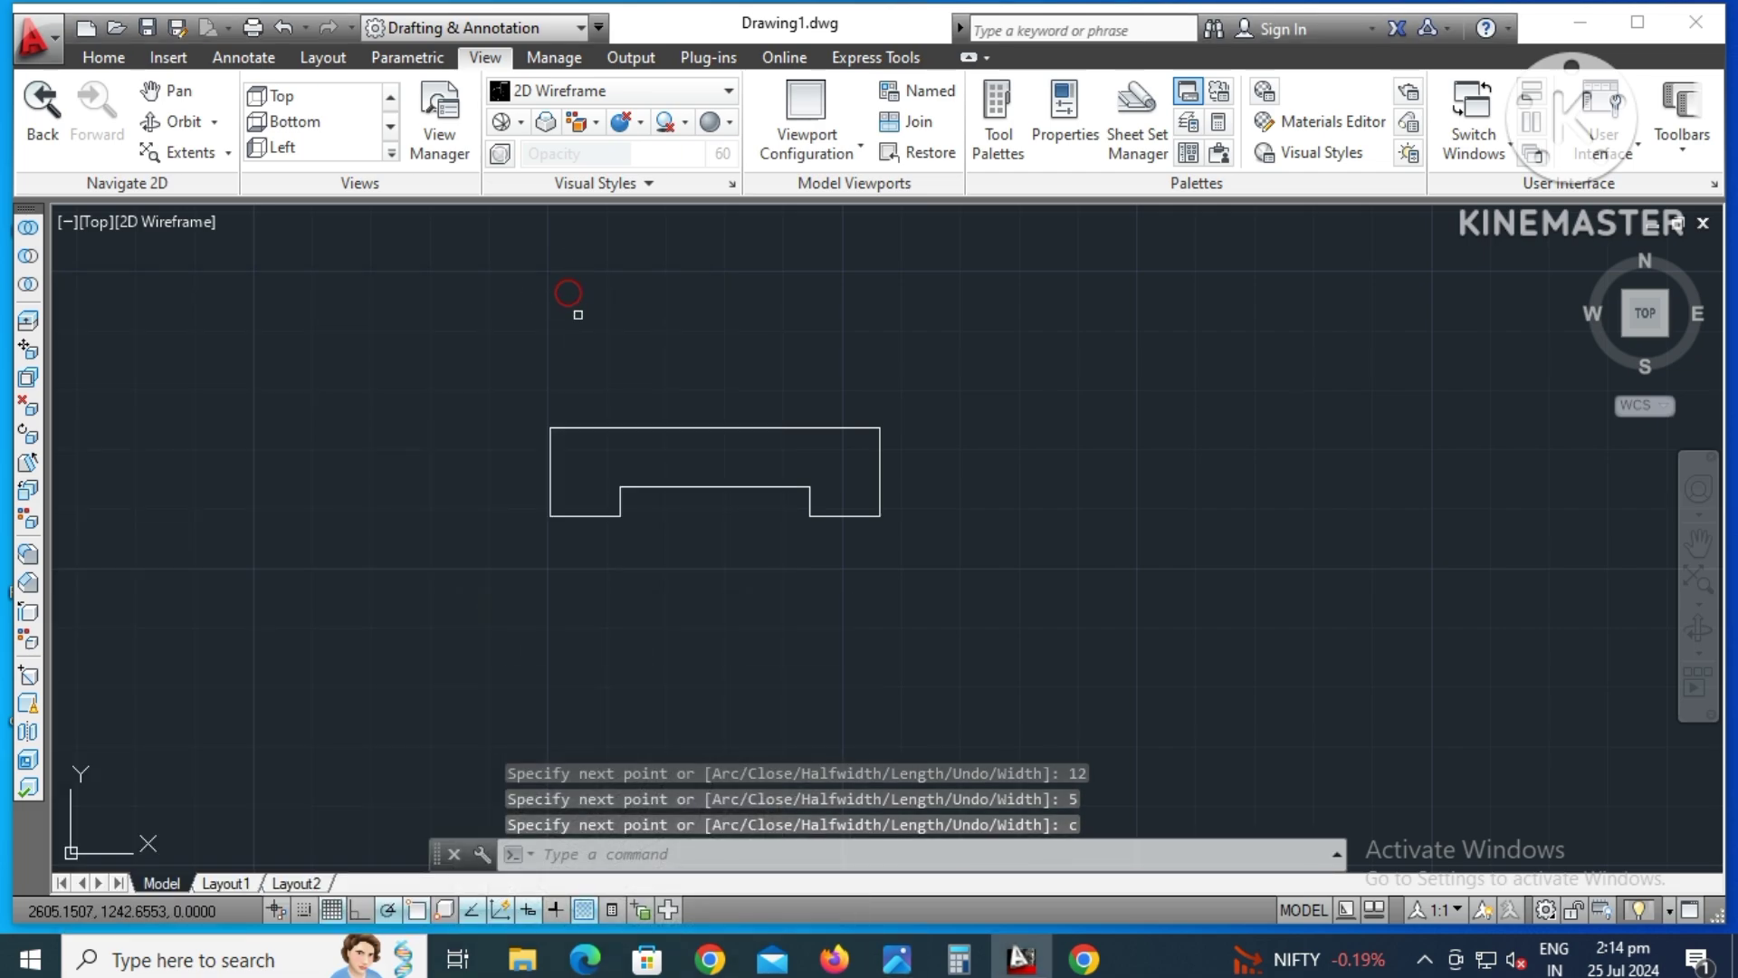
click(1699, 543)
drag(774, 395, 830, 650)
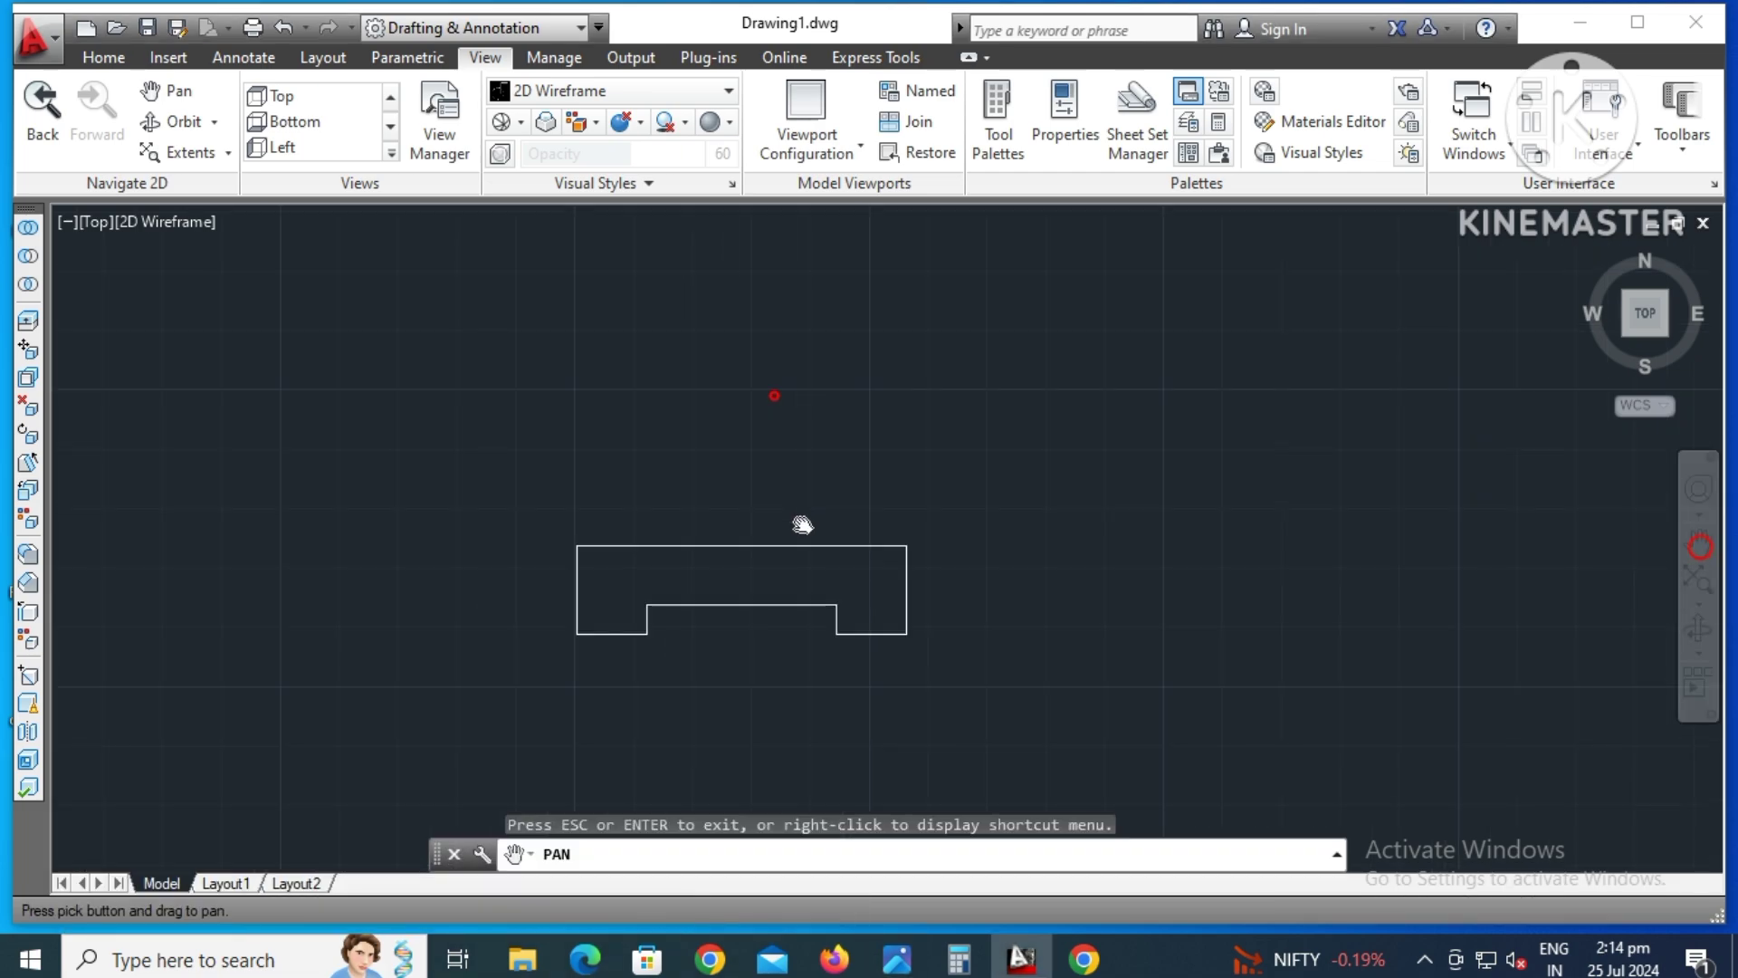
right_click(971, 443)
click(989, 445)
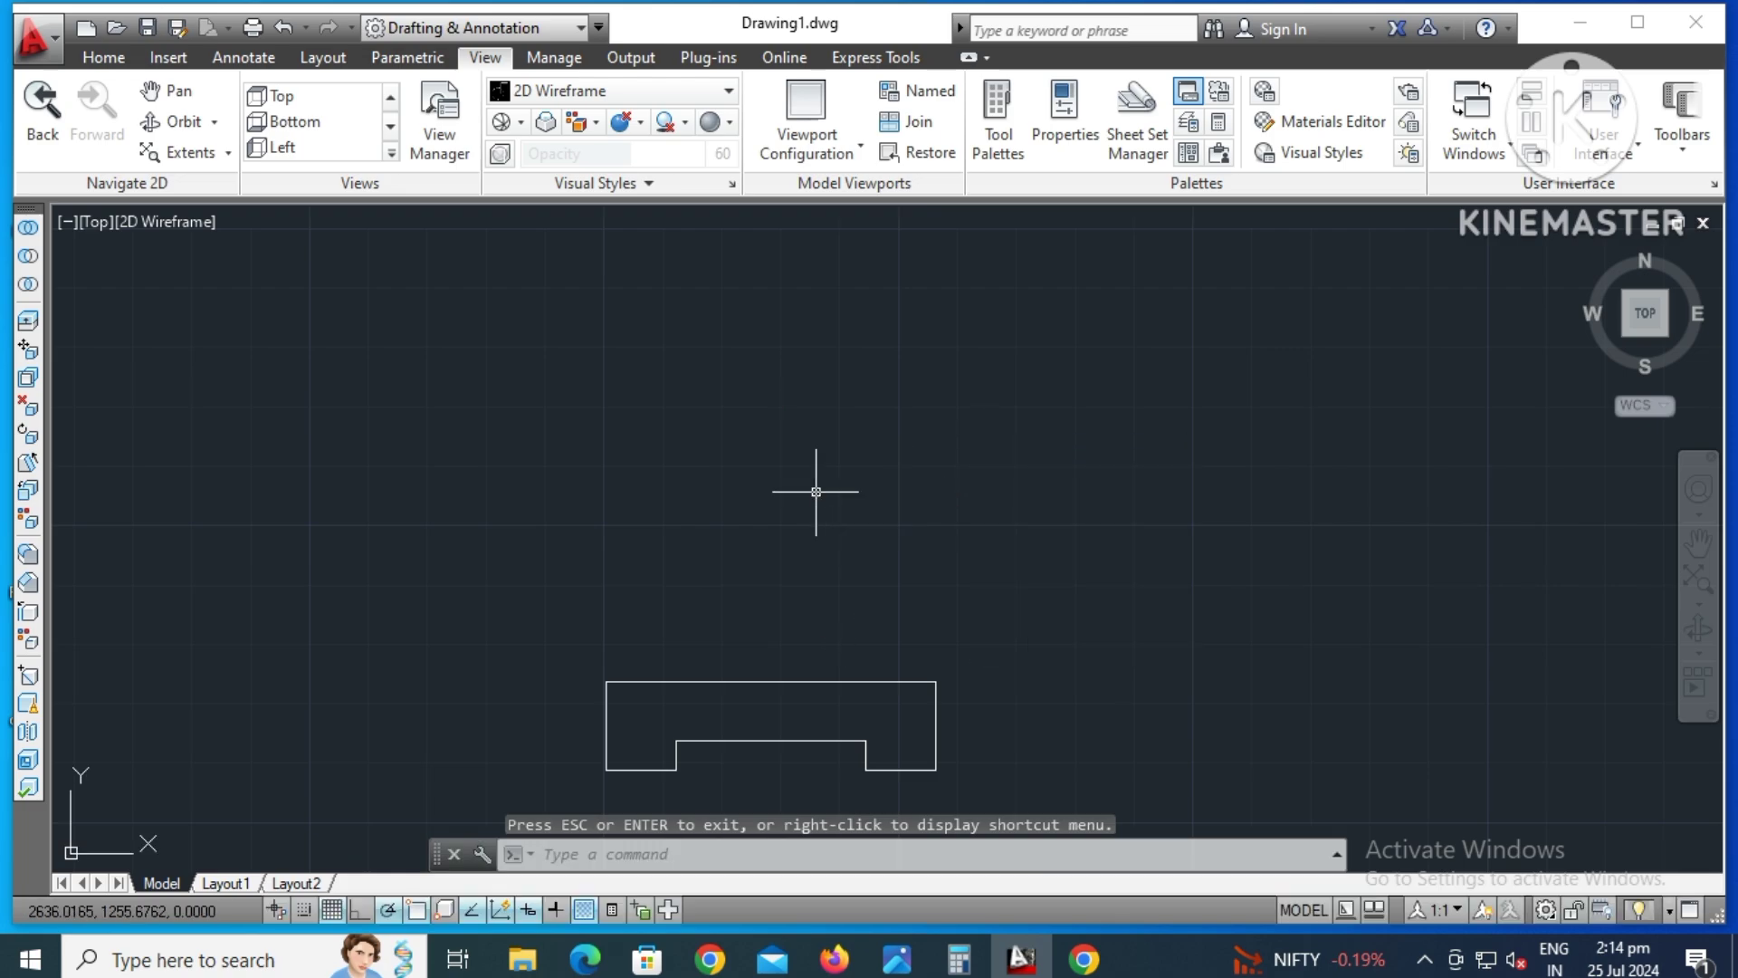
text(l)
key(Return)
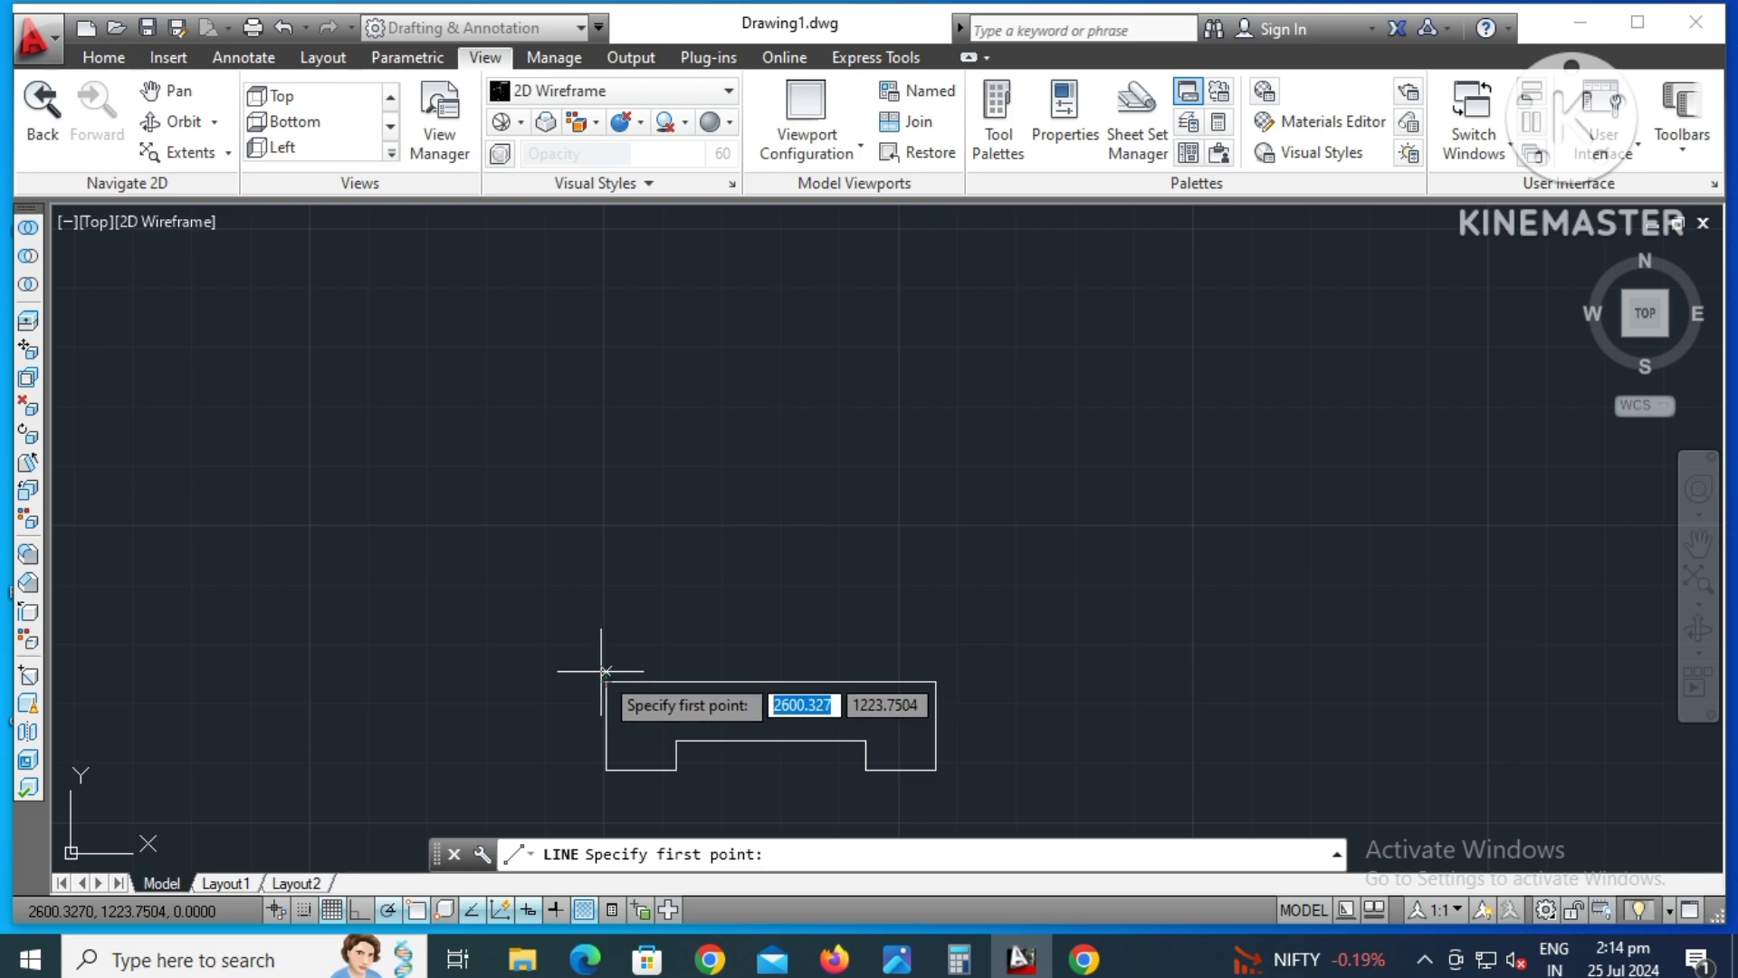
click(604, 677)
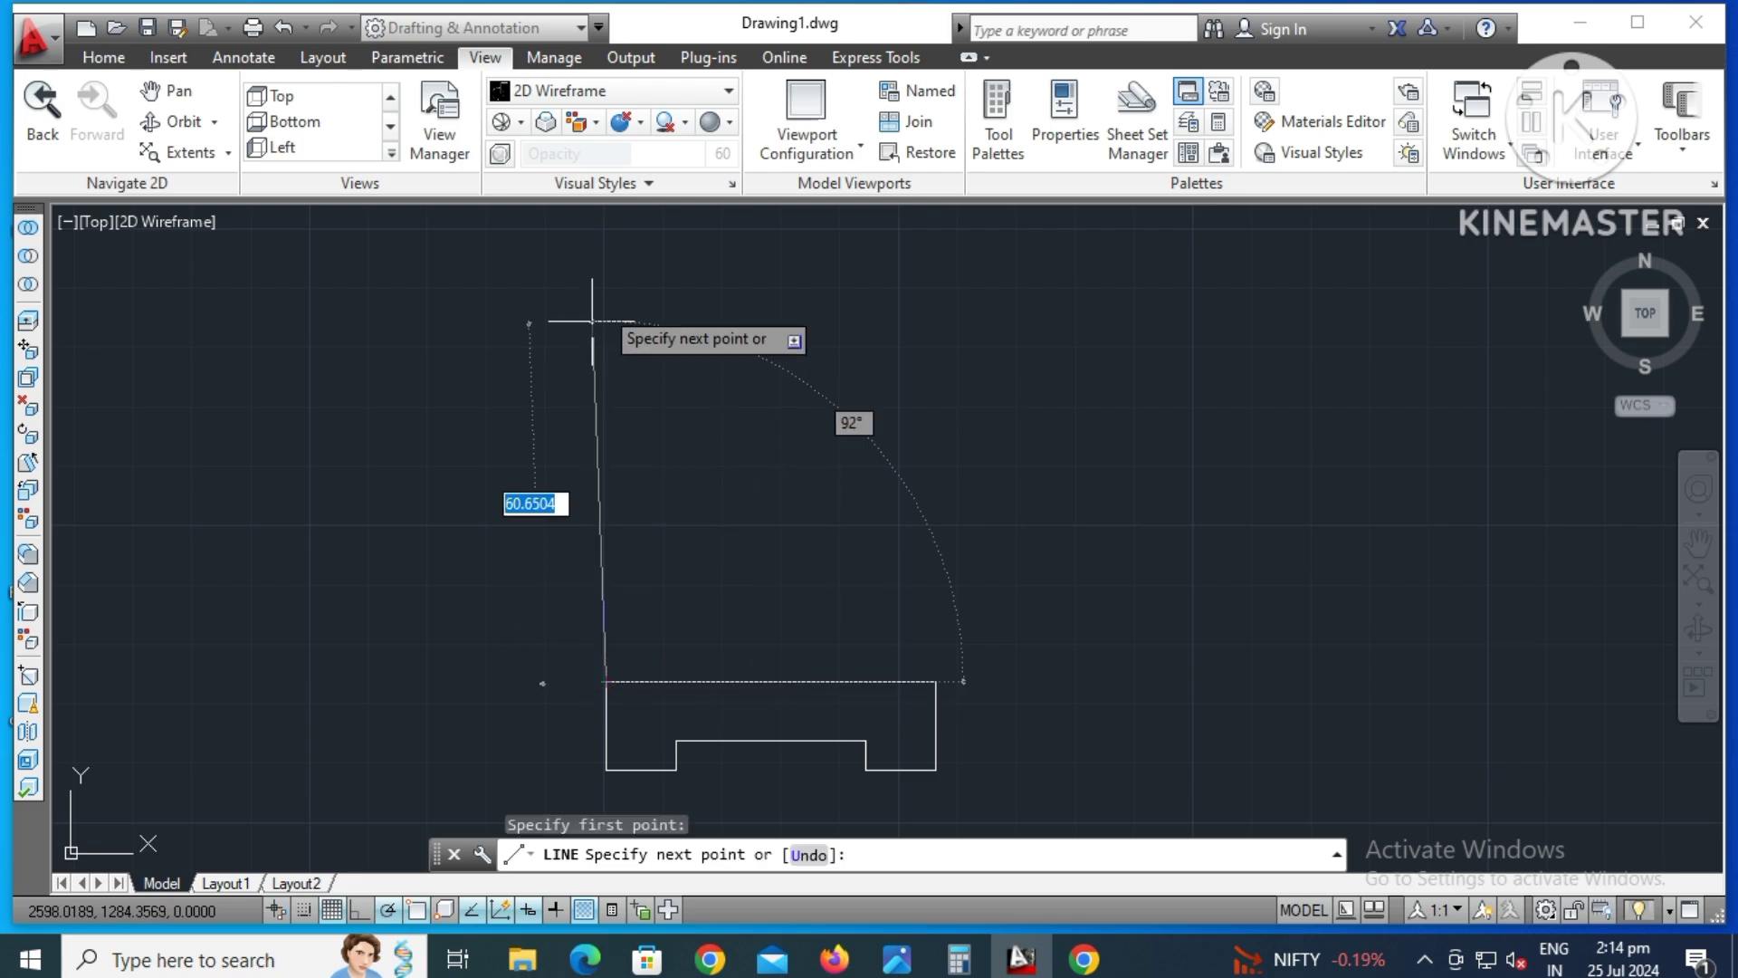
click(612, 257)
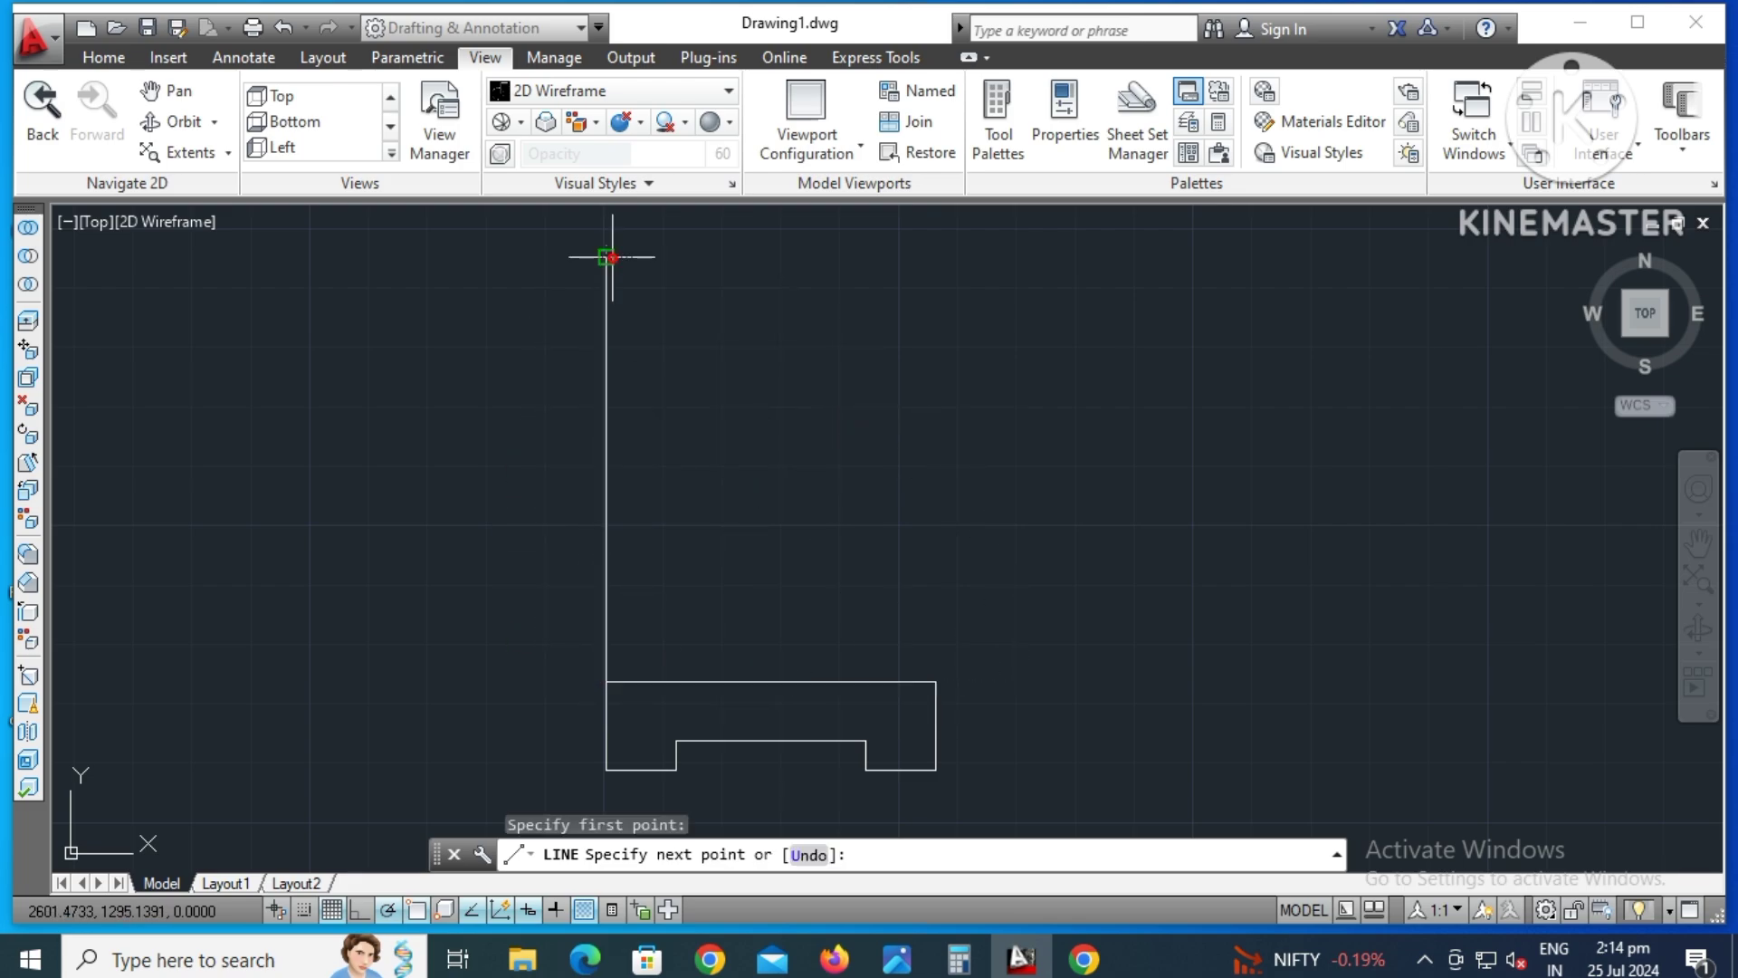
key(Return)
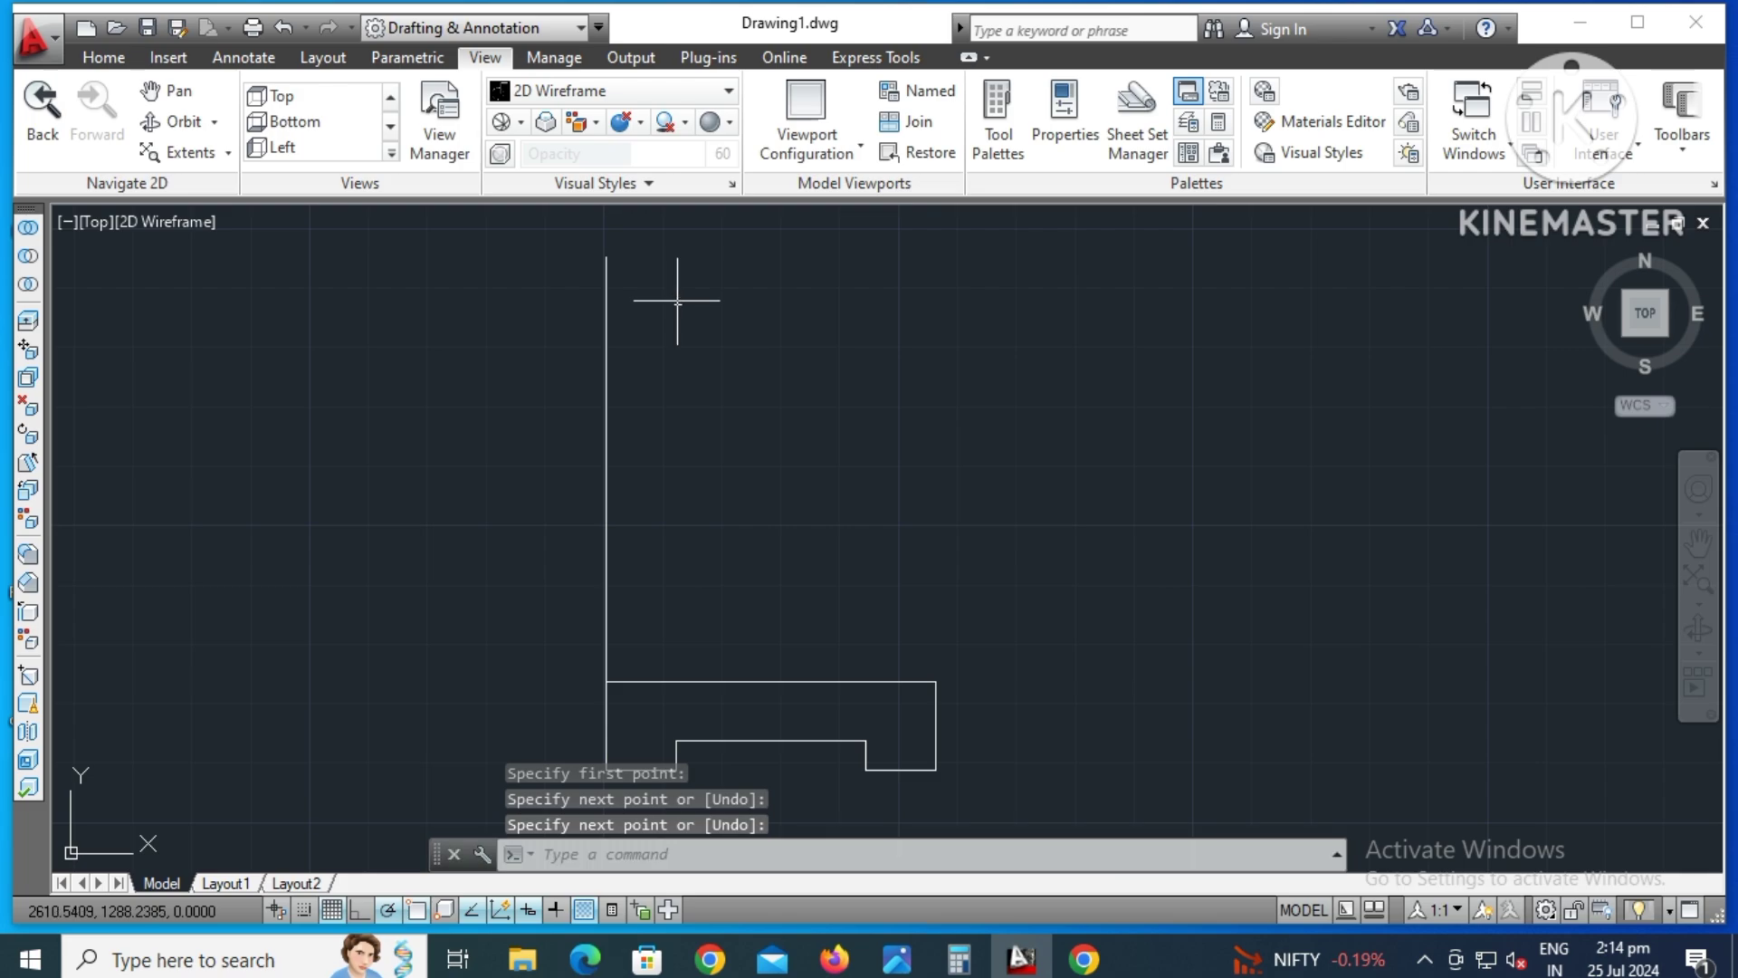
click(897, 960)
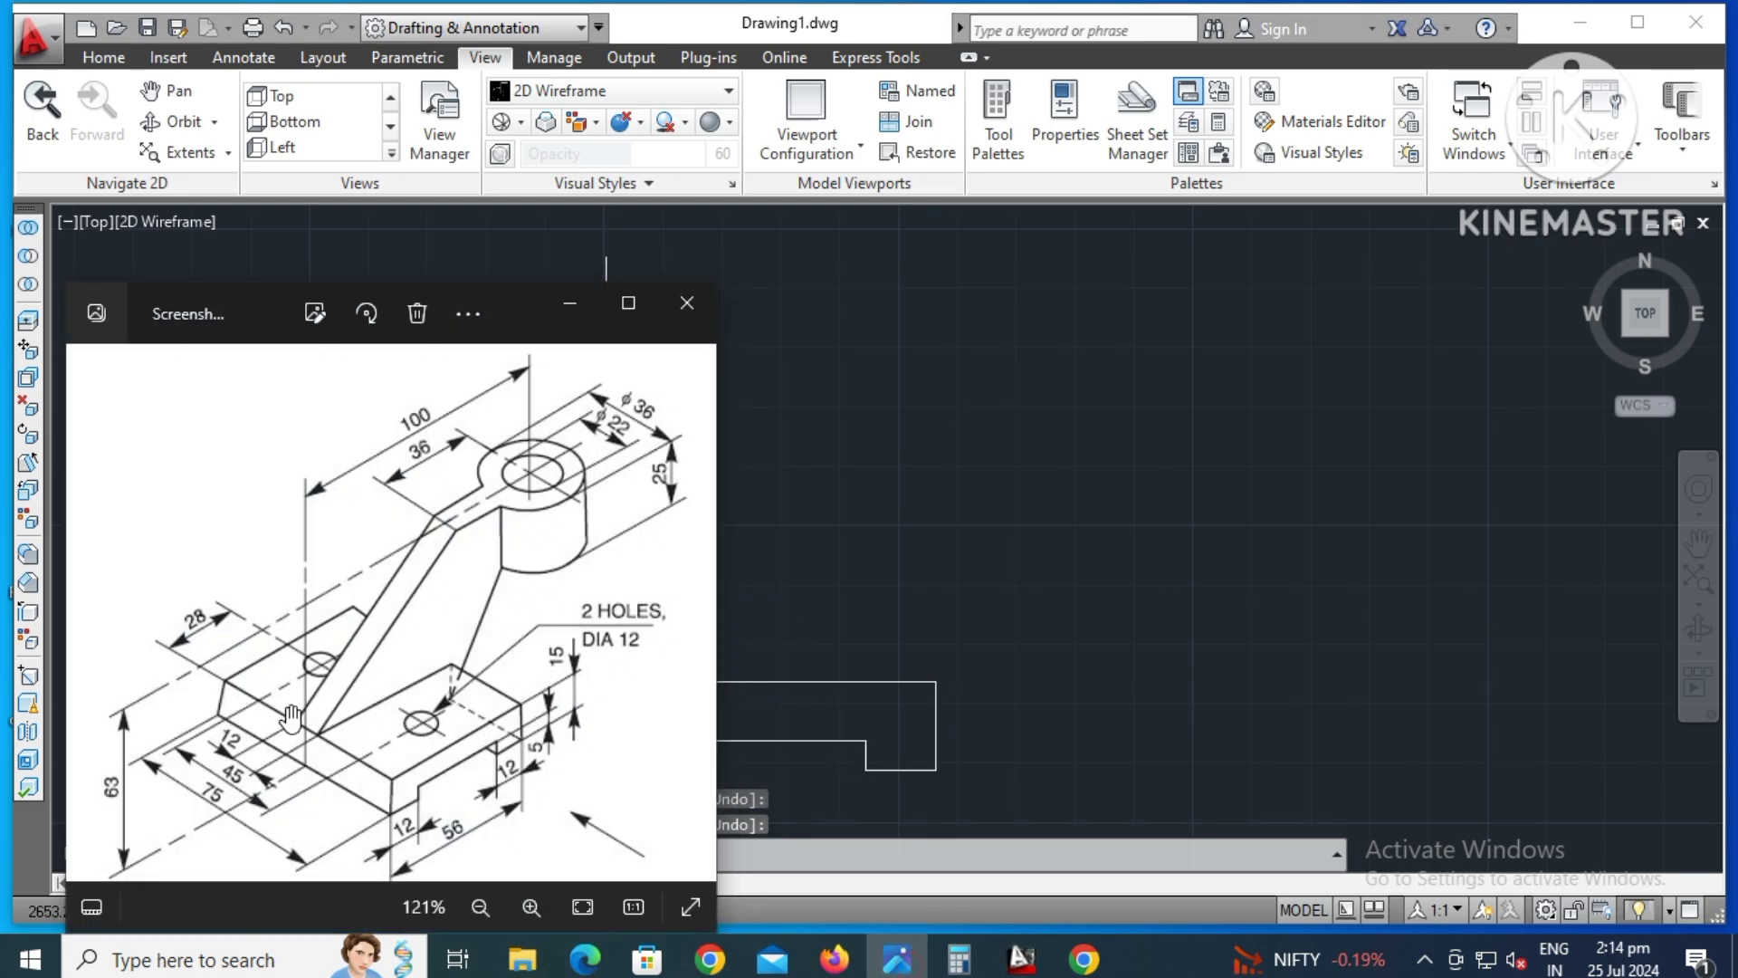
click(566, 300)
text(offset)
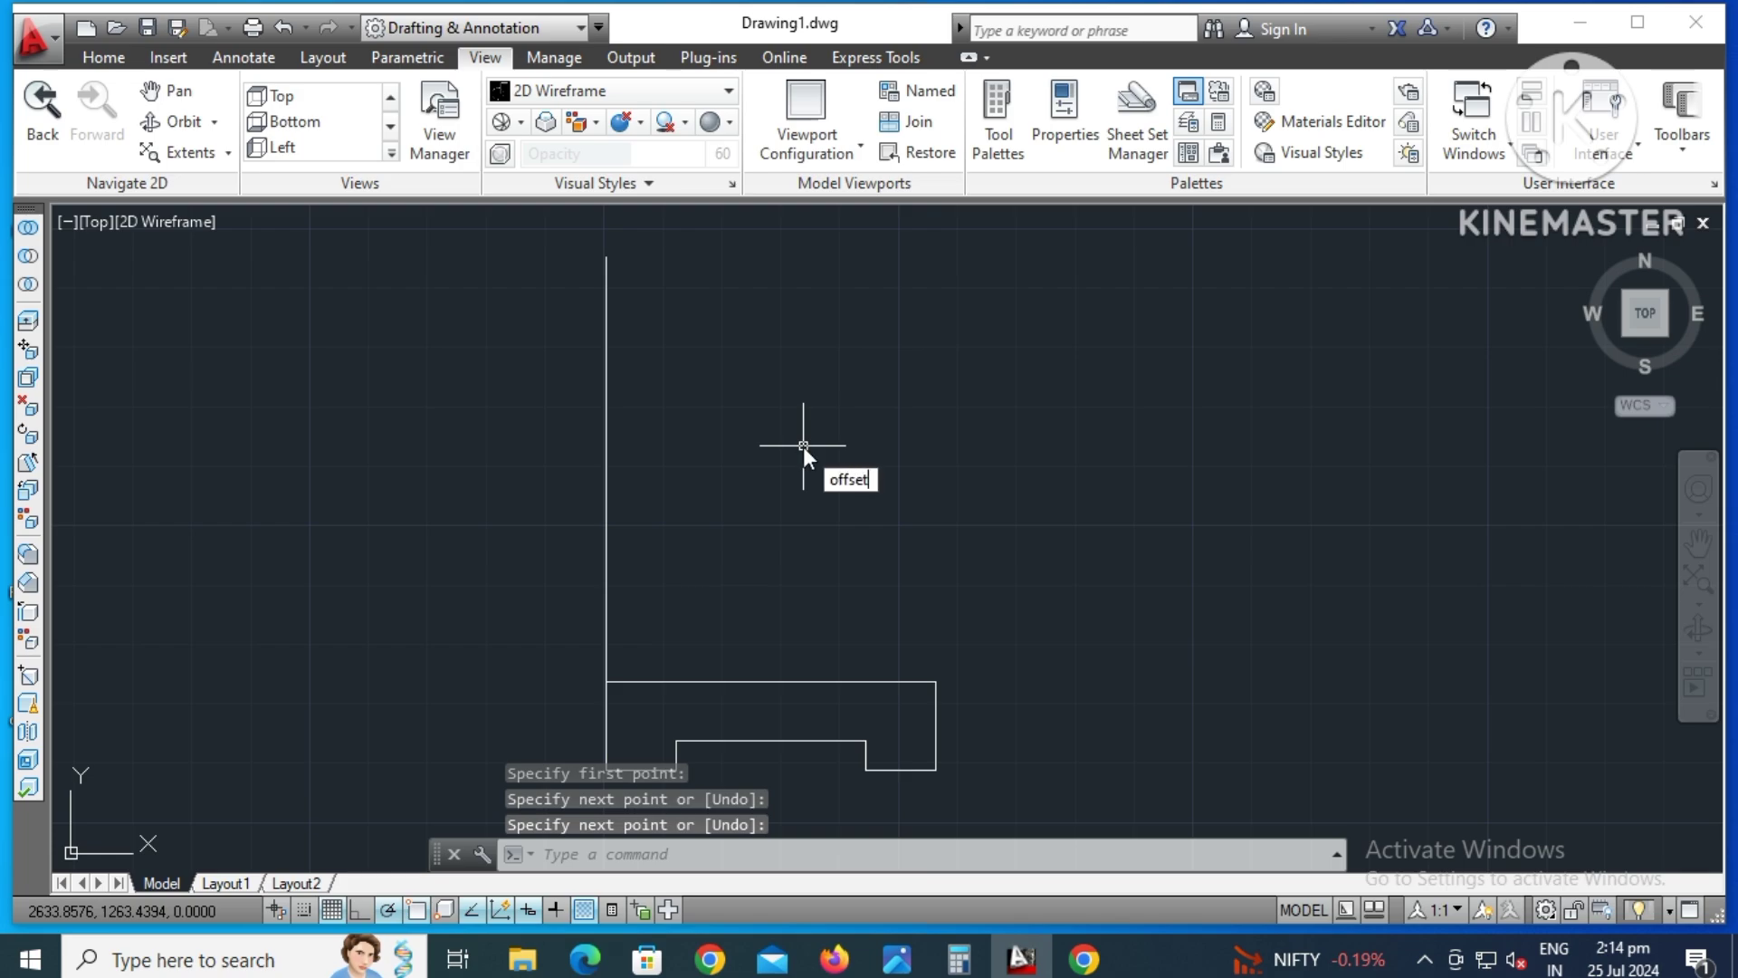
- Offset the vertical line 100 units to the right
key(Return)
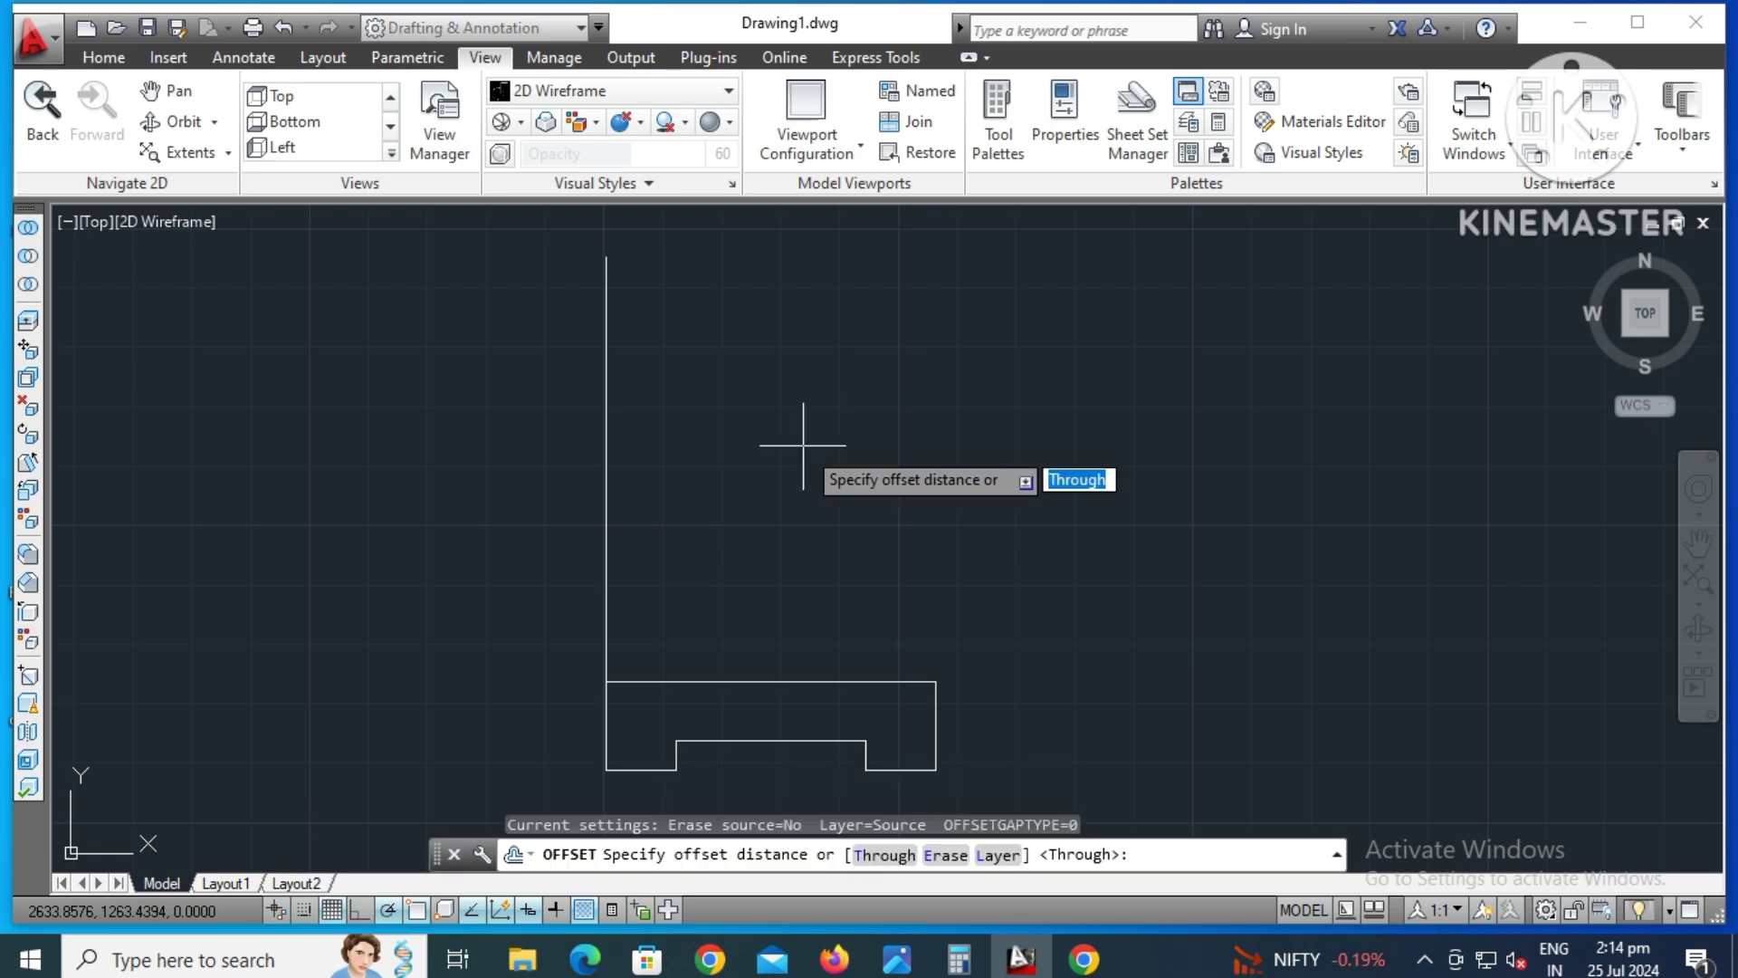
text(100)
key(Return)
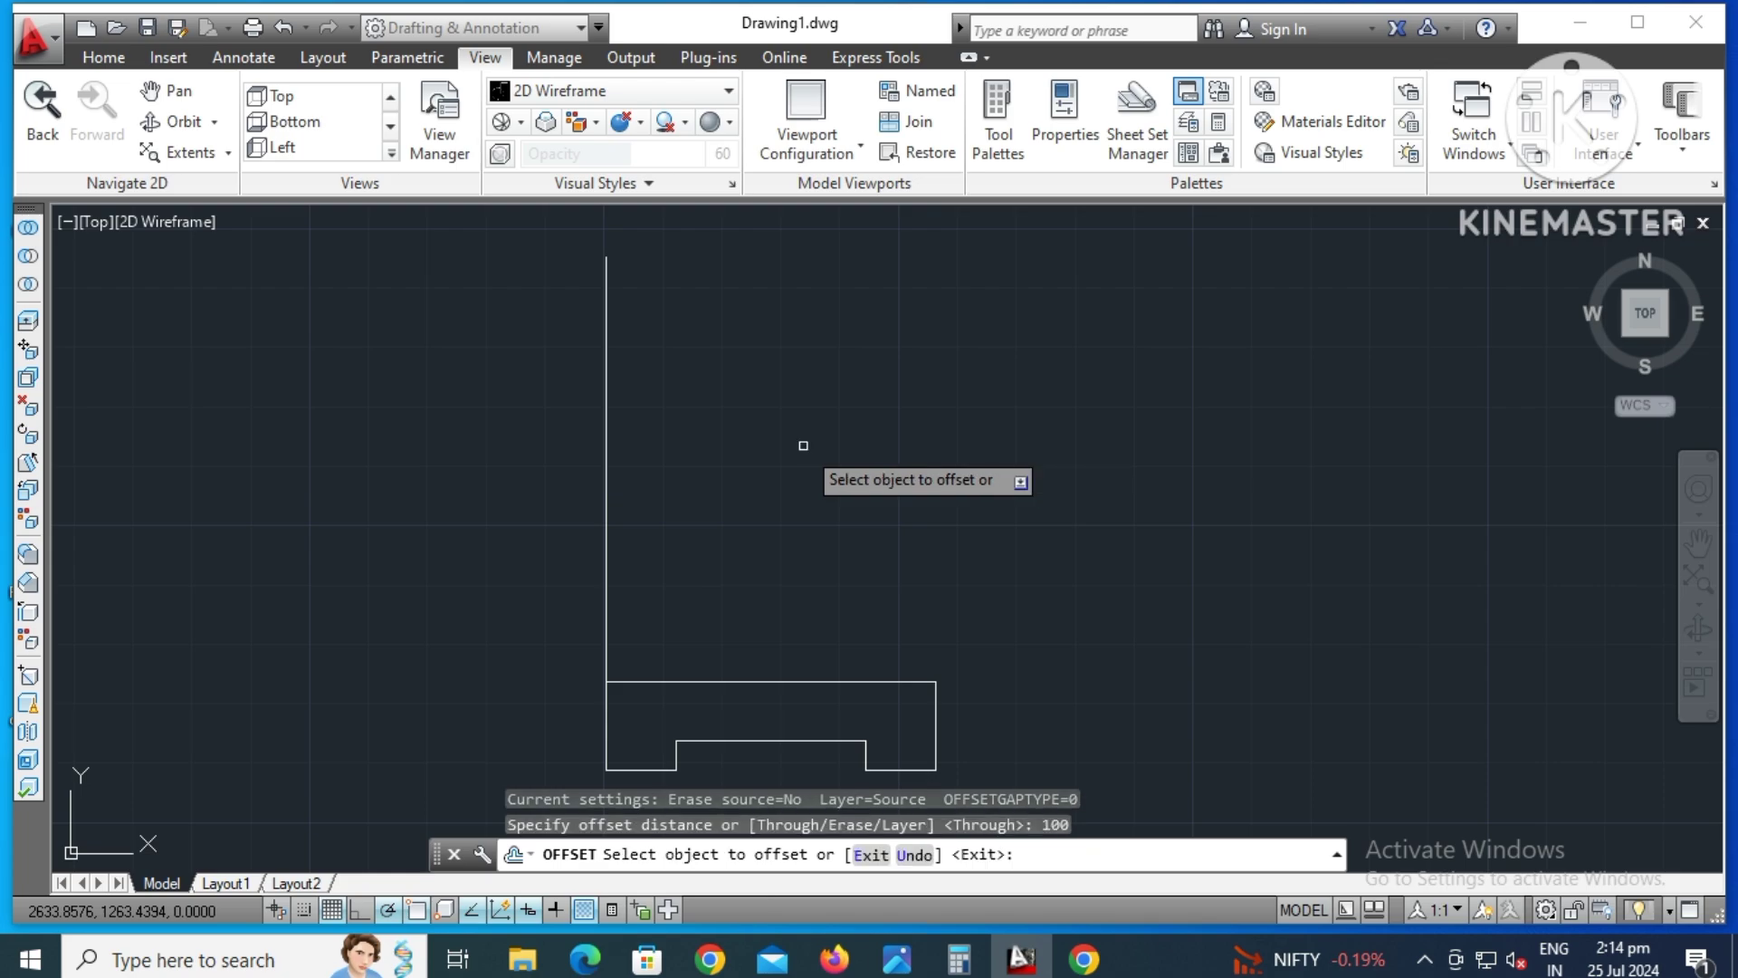
click(606, 479)
click(1186, 505)
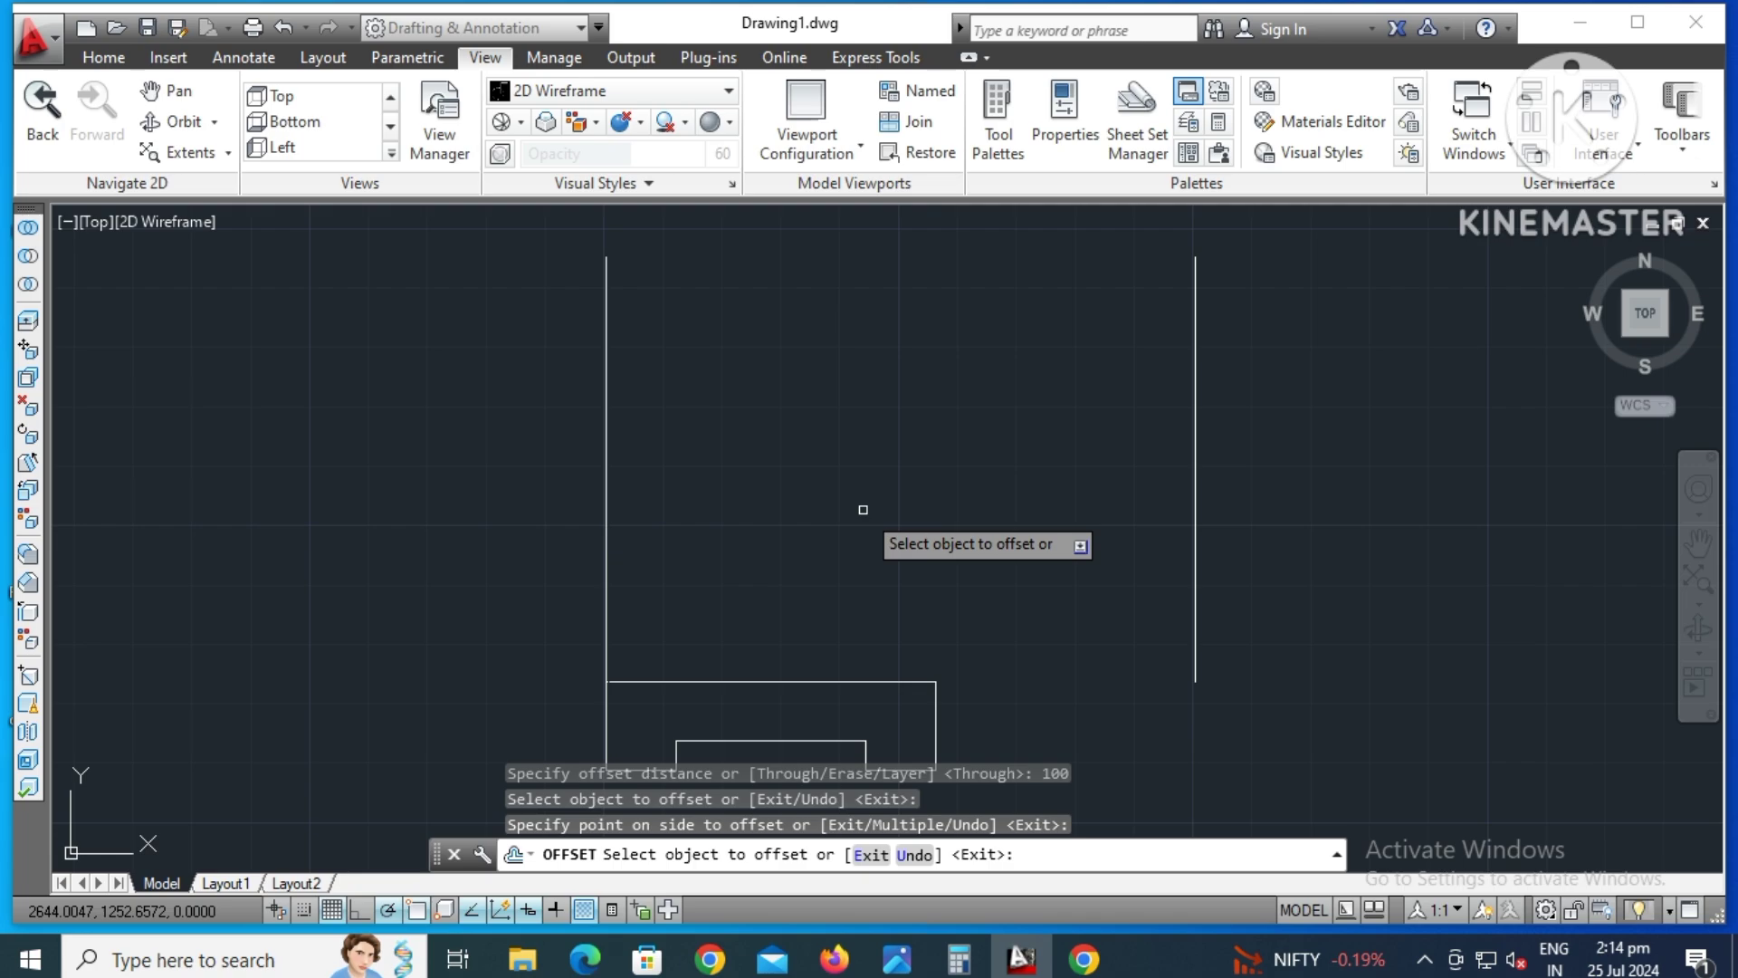
key(Escape)
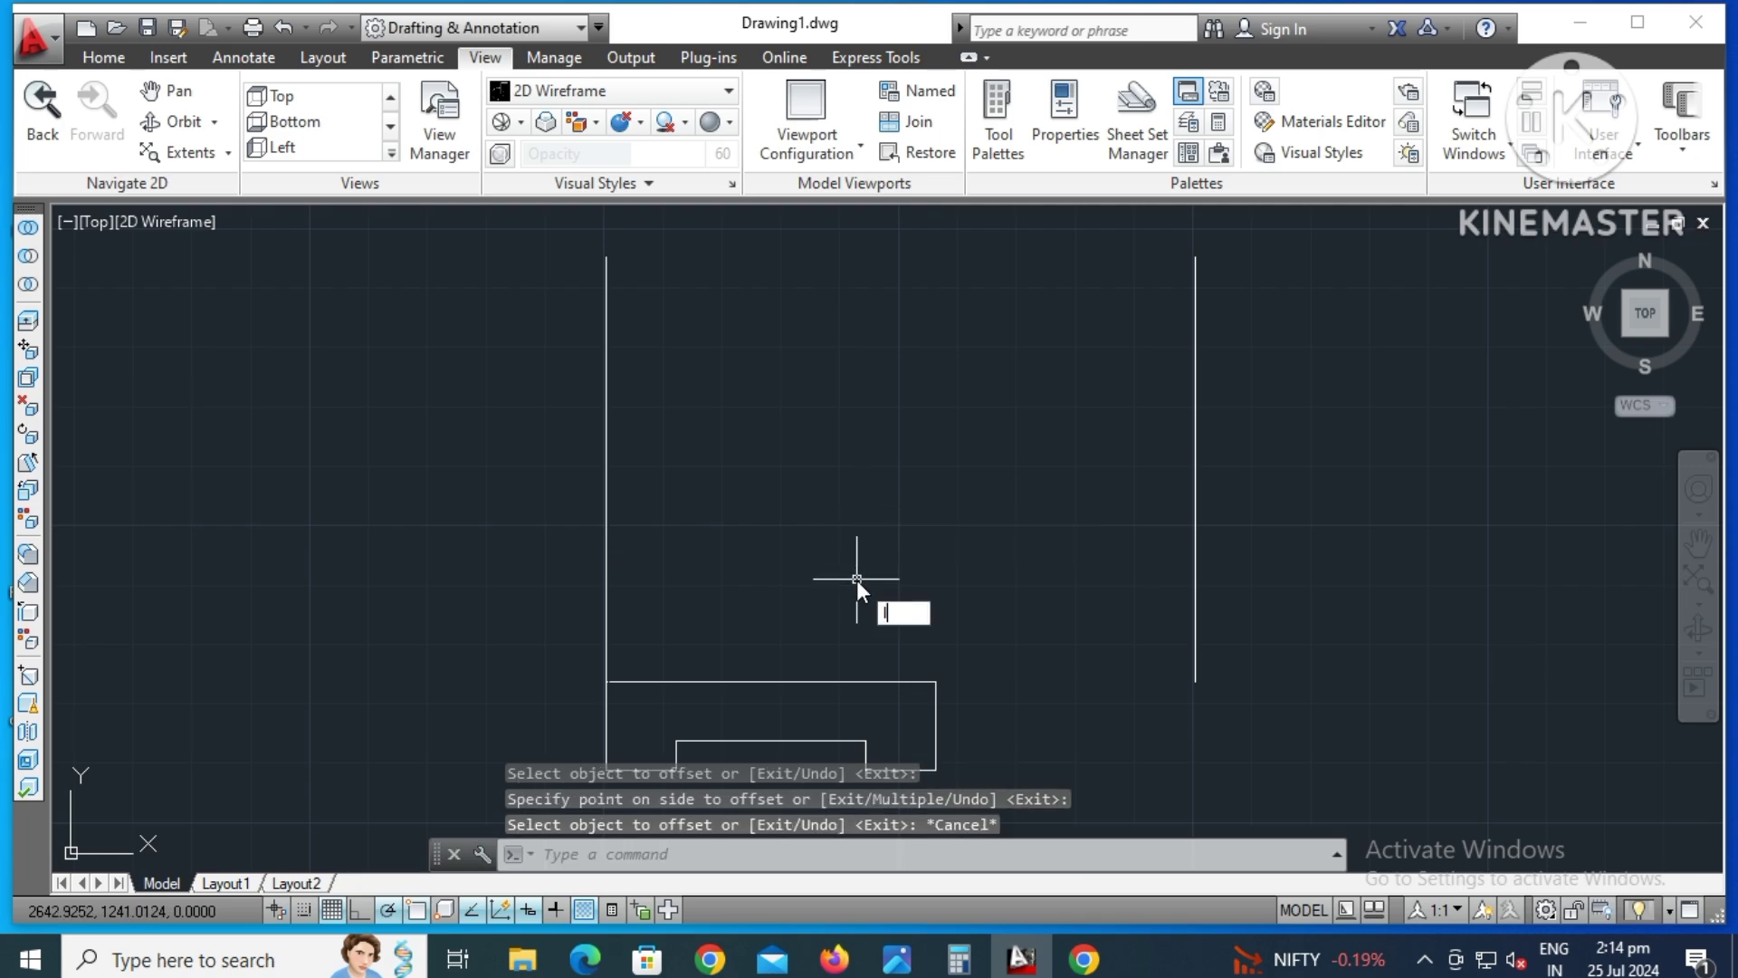
text(line)
- Draw a horizontal line from the base's lower-right corner past the right vertical line
key(Return)
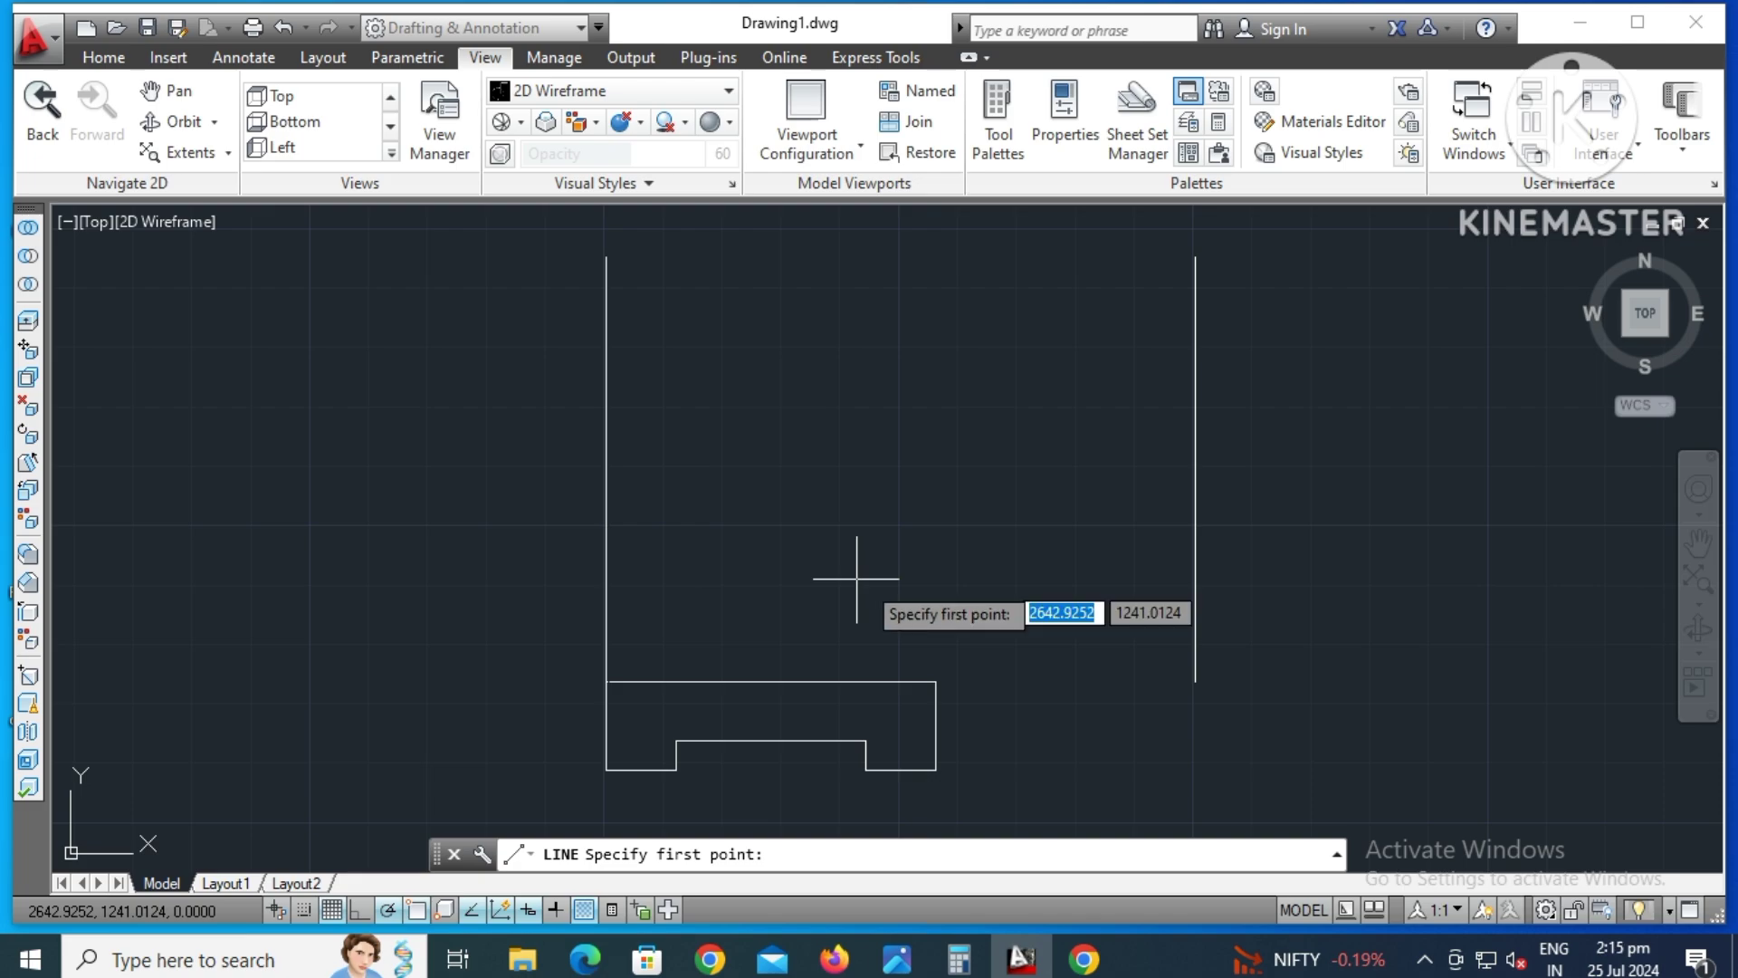
key(Escape)
text(line)
key(Return)
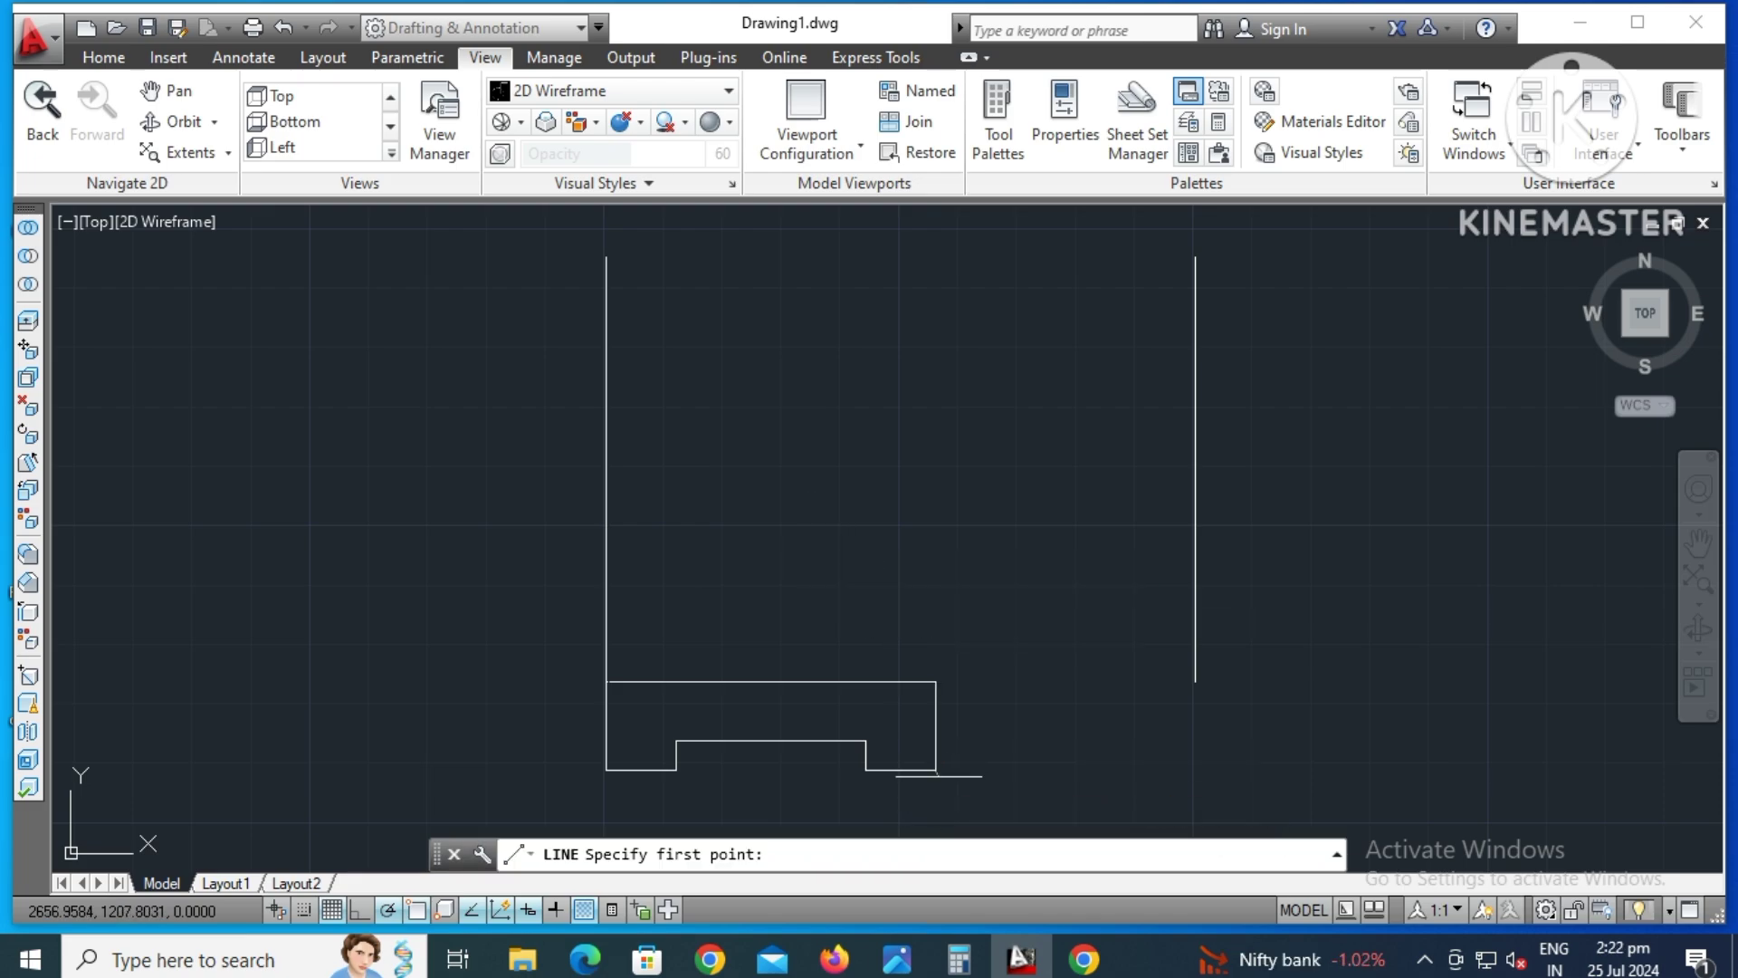
click(935, 770)
click(1269, 770)
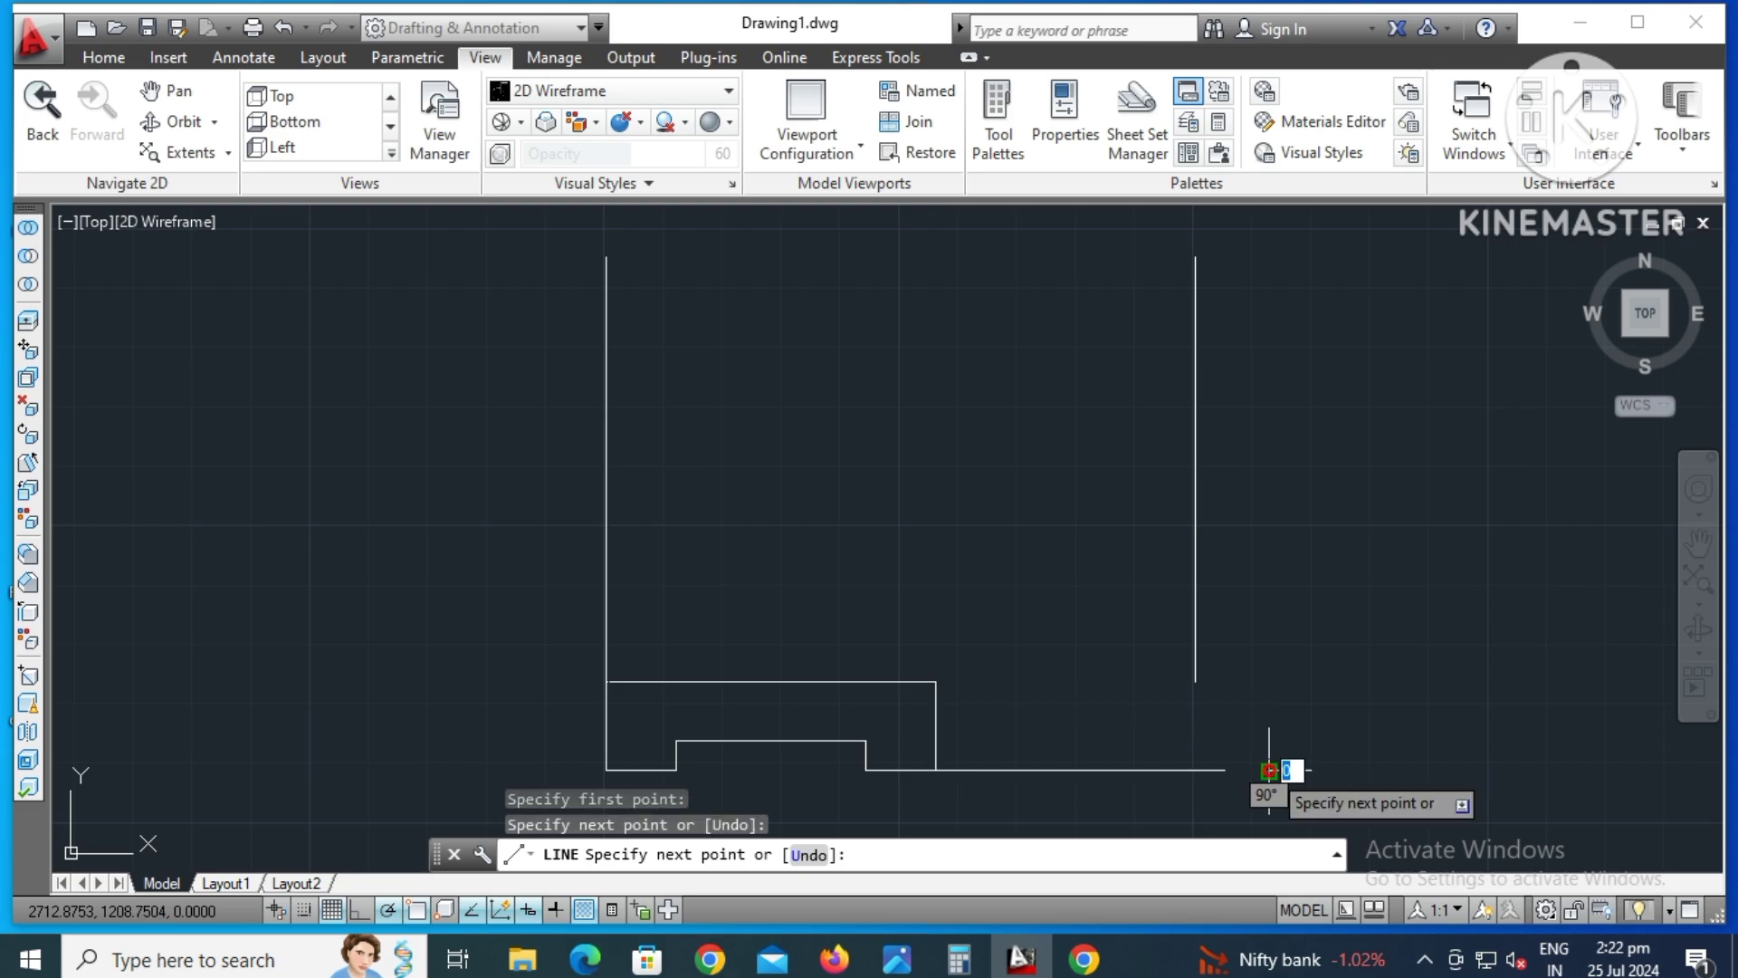
key(Return)
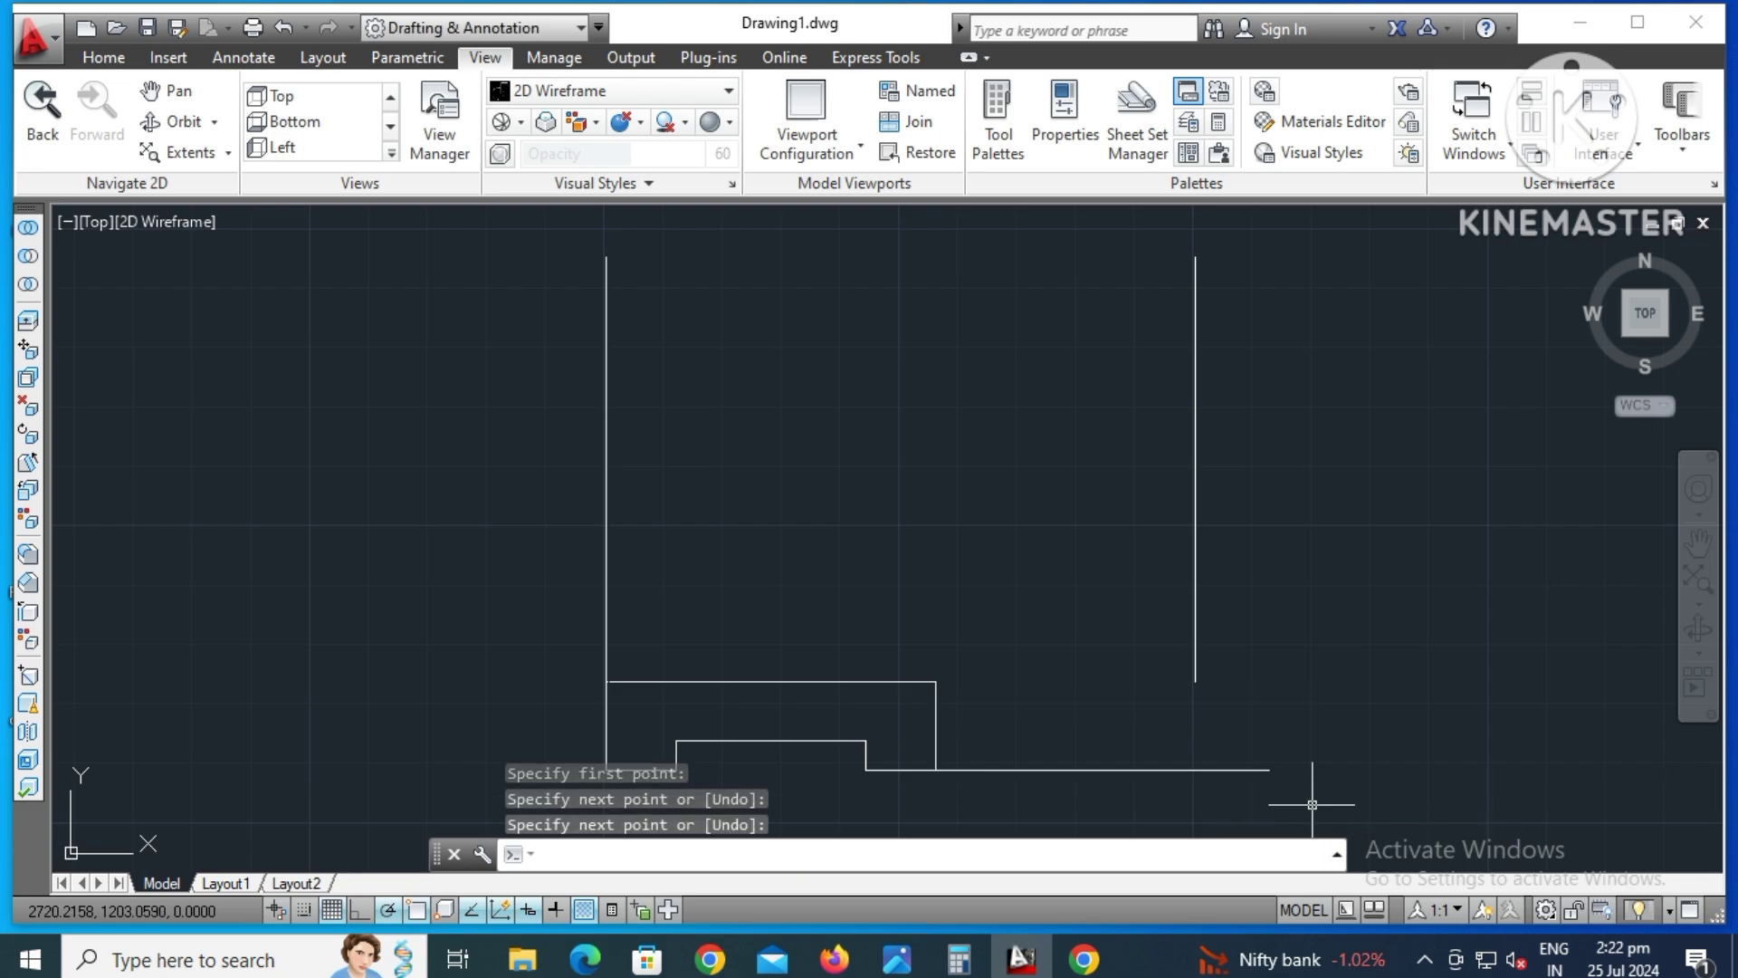
text(offse)
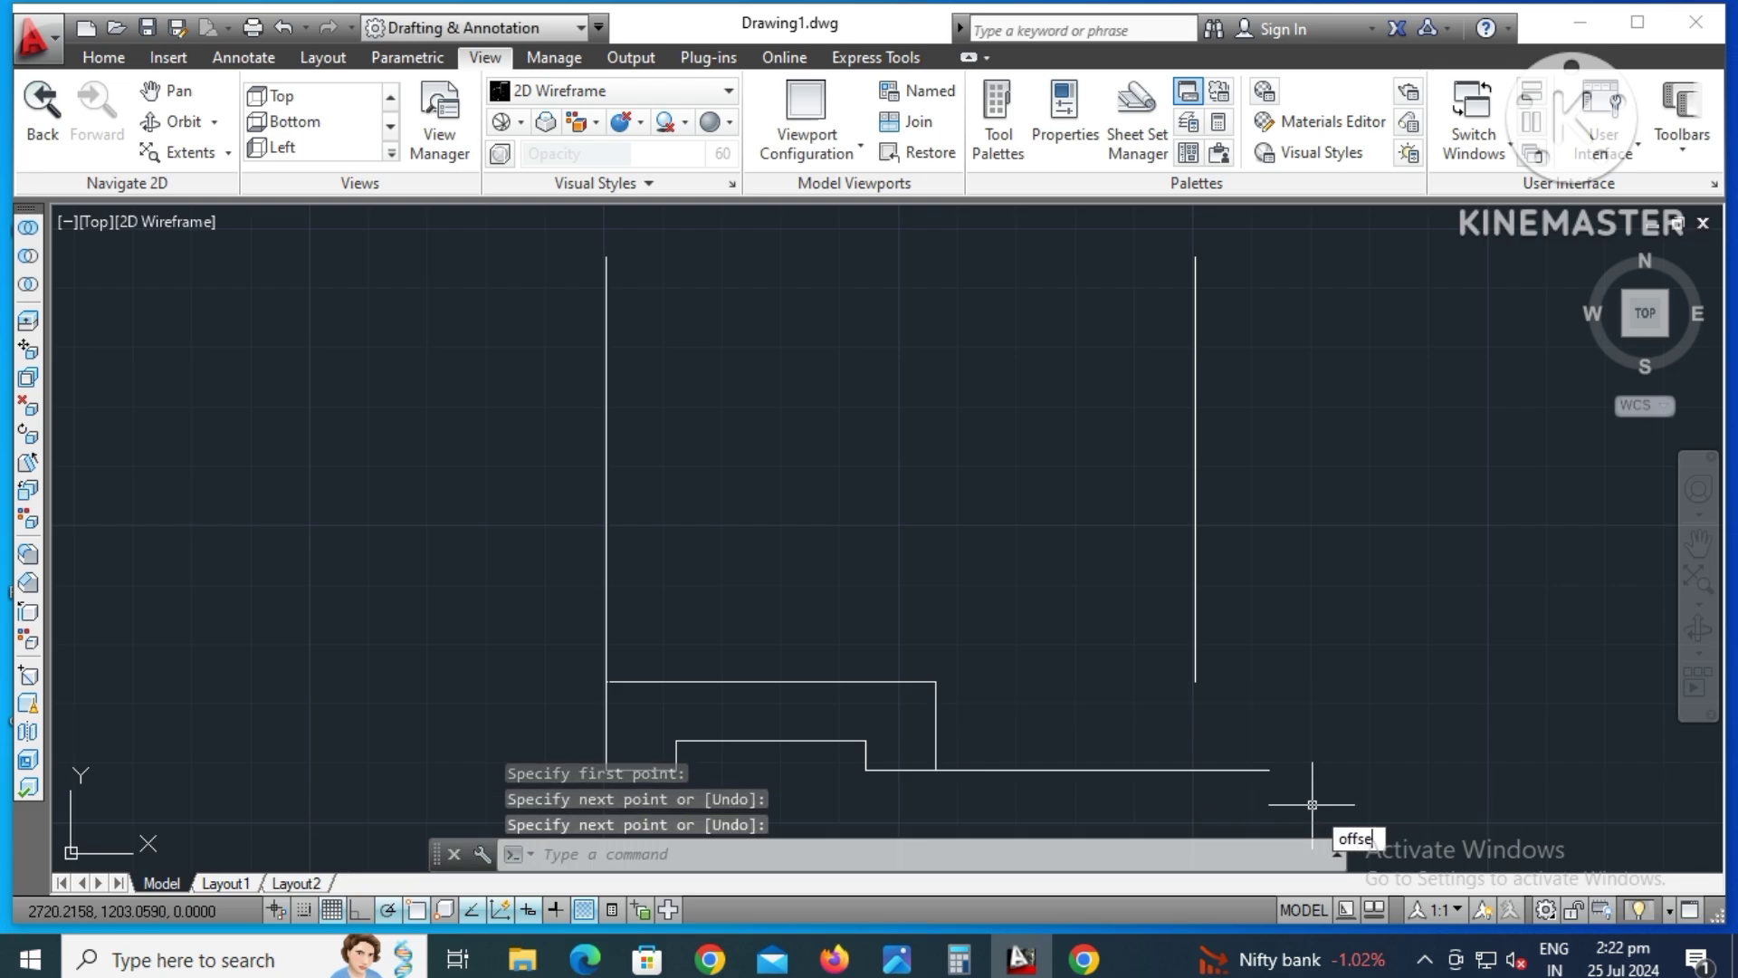
text(t)
key(Return)
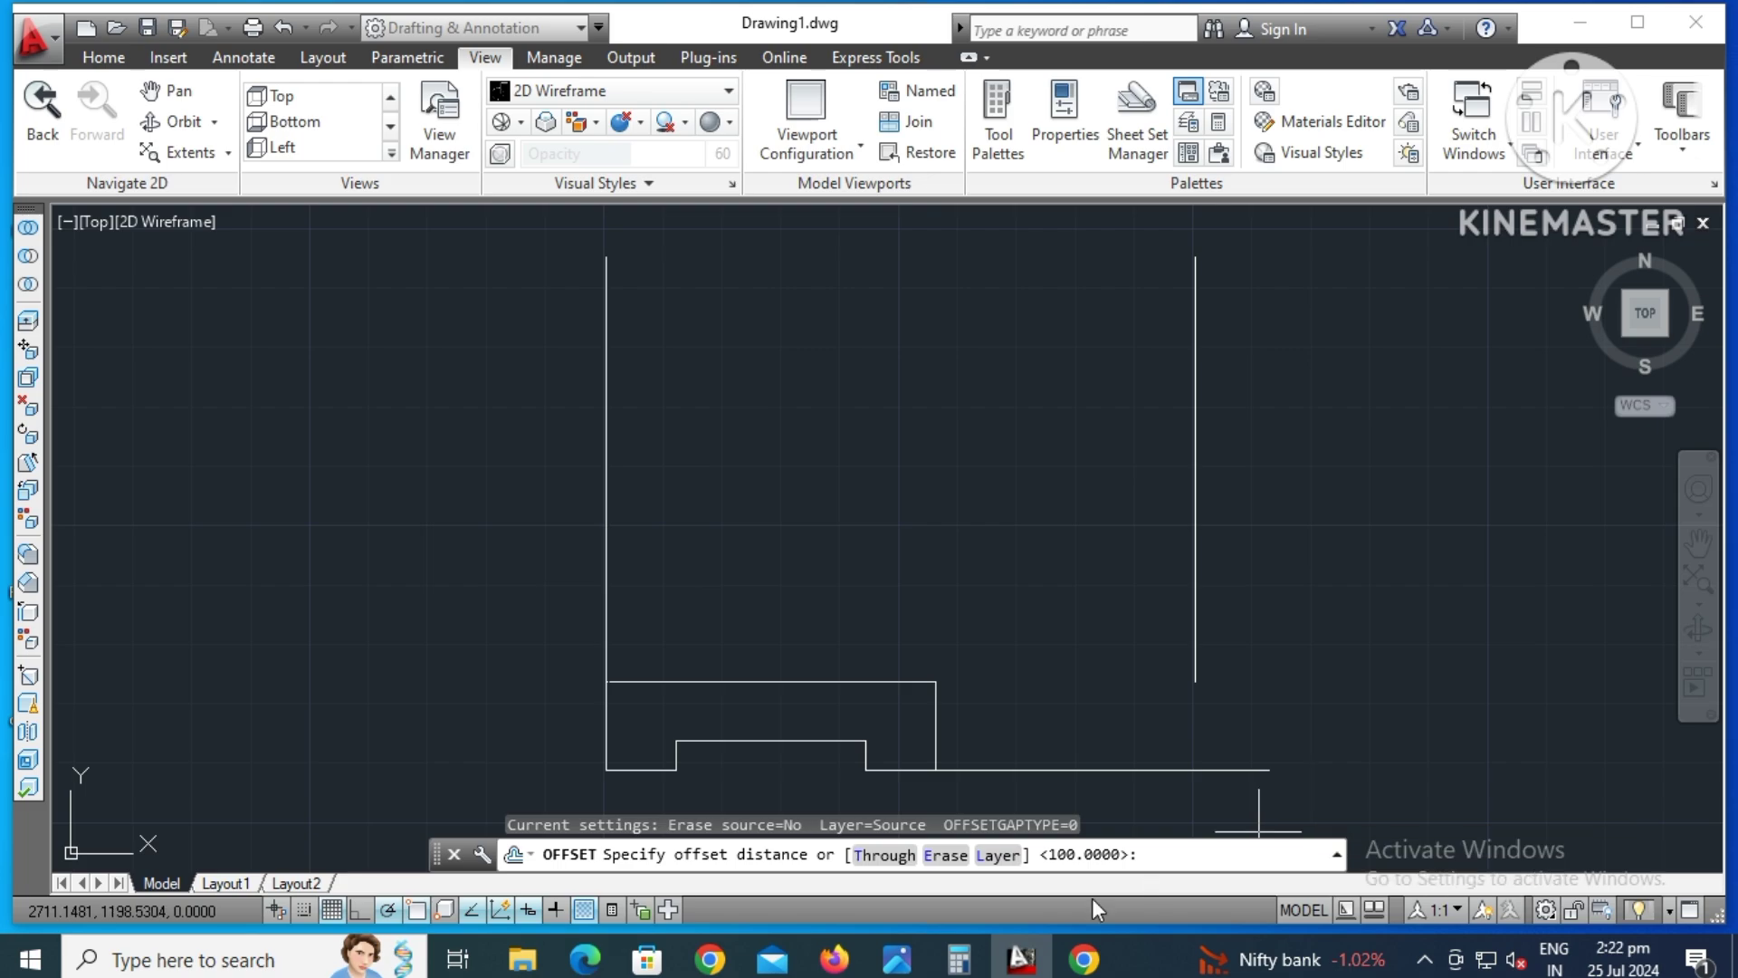
- Offset the right baseline 63 units upward, using the reference drawing for the value
click(899, 962)
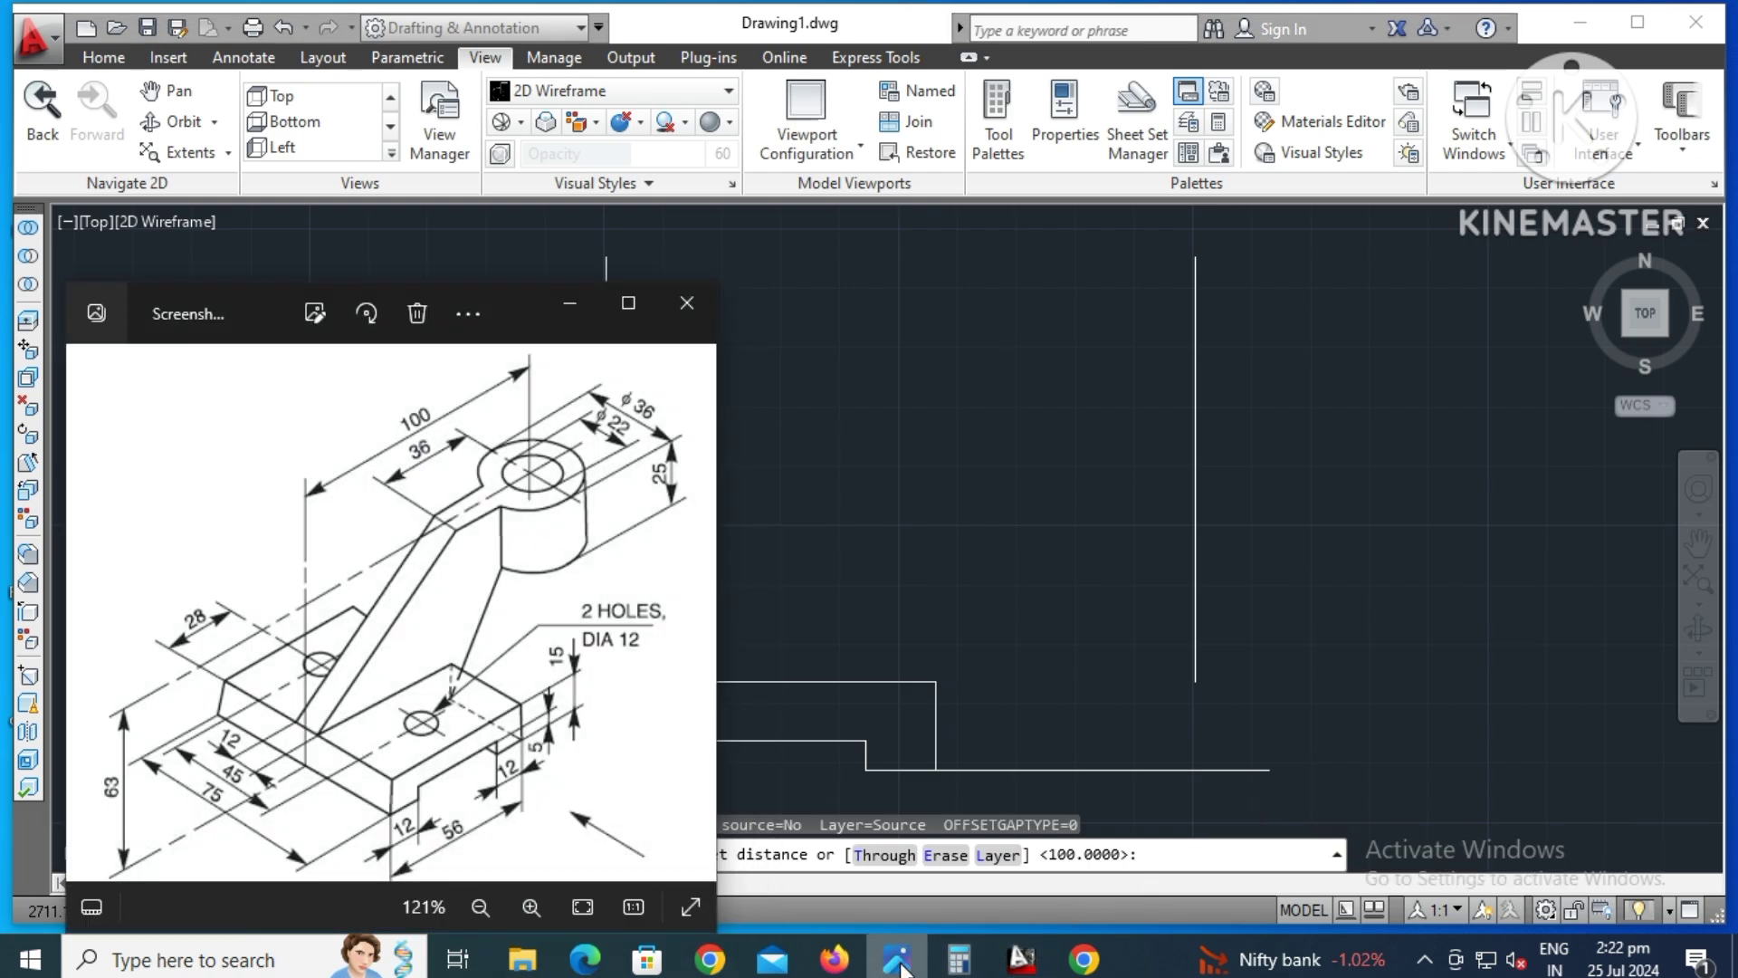
click(568, 308)
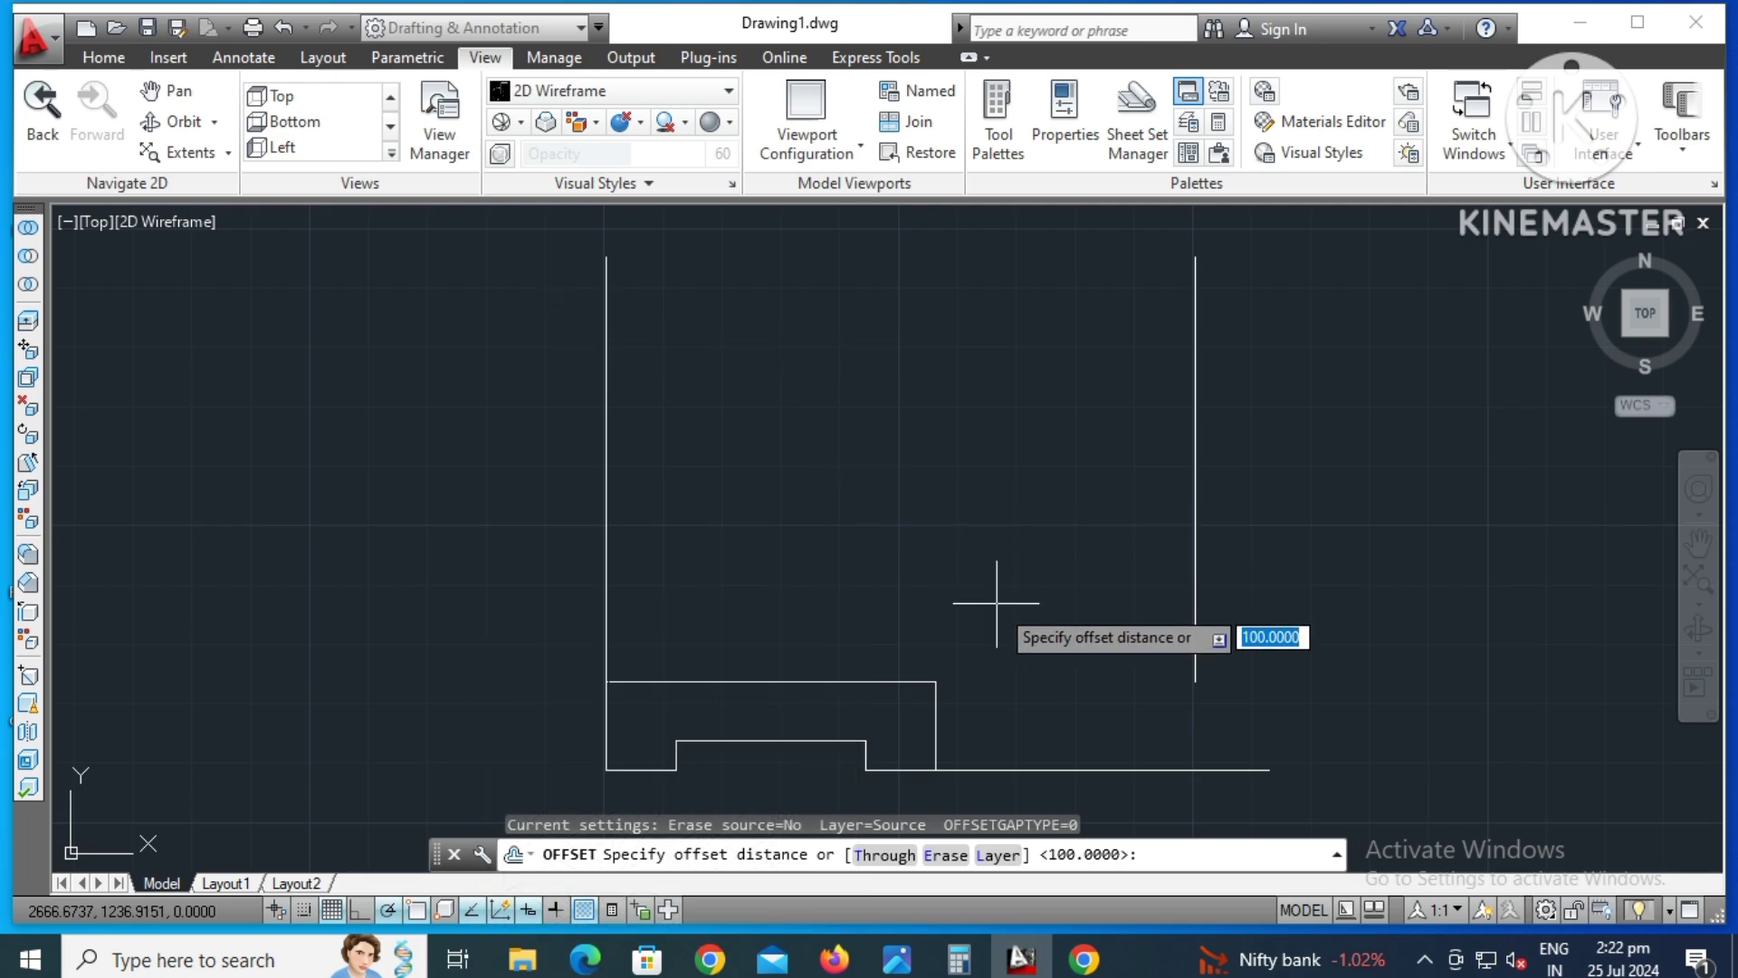
text(63)
key(Return)
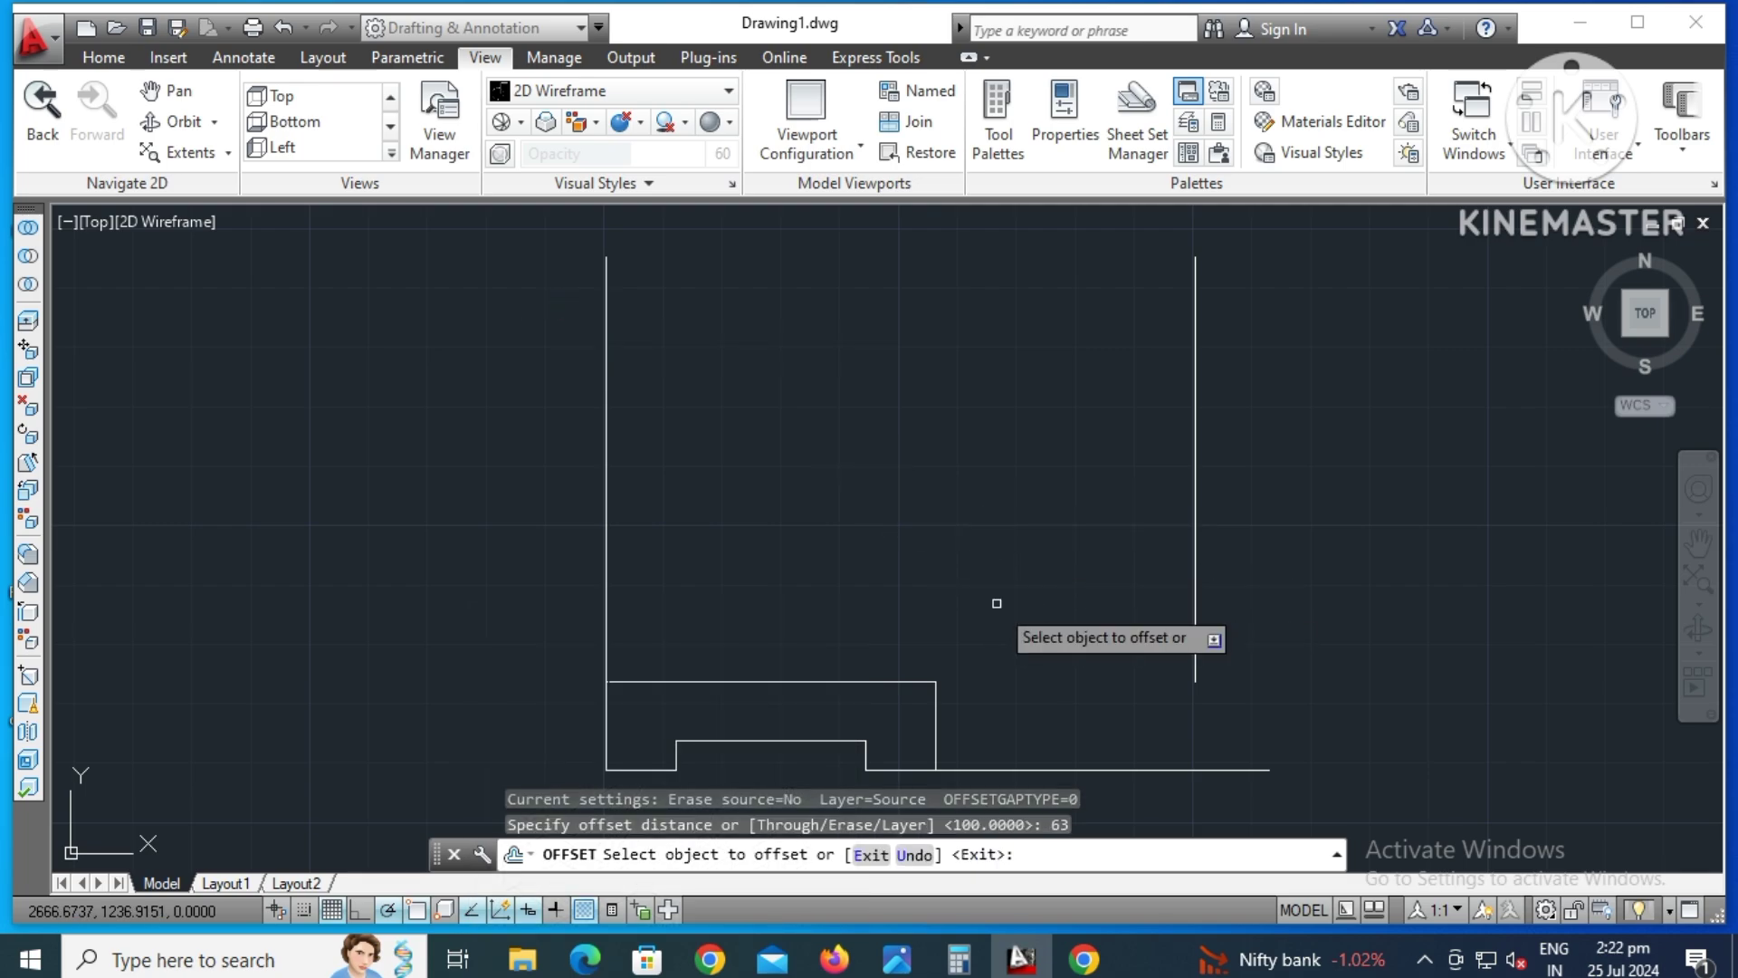
click(1032, 769)
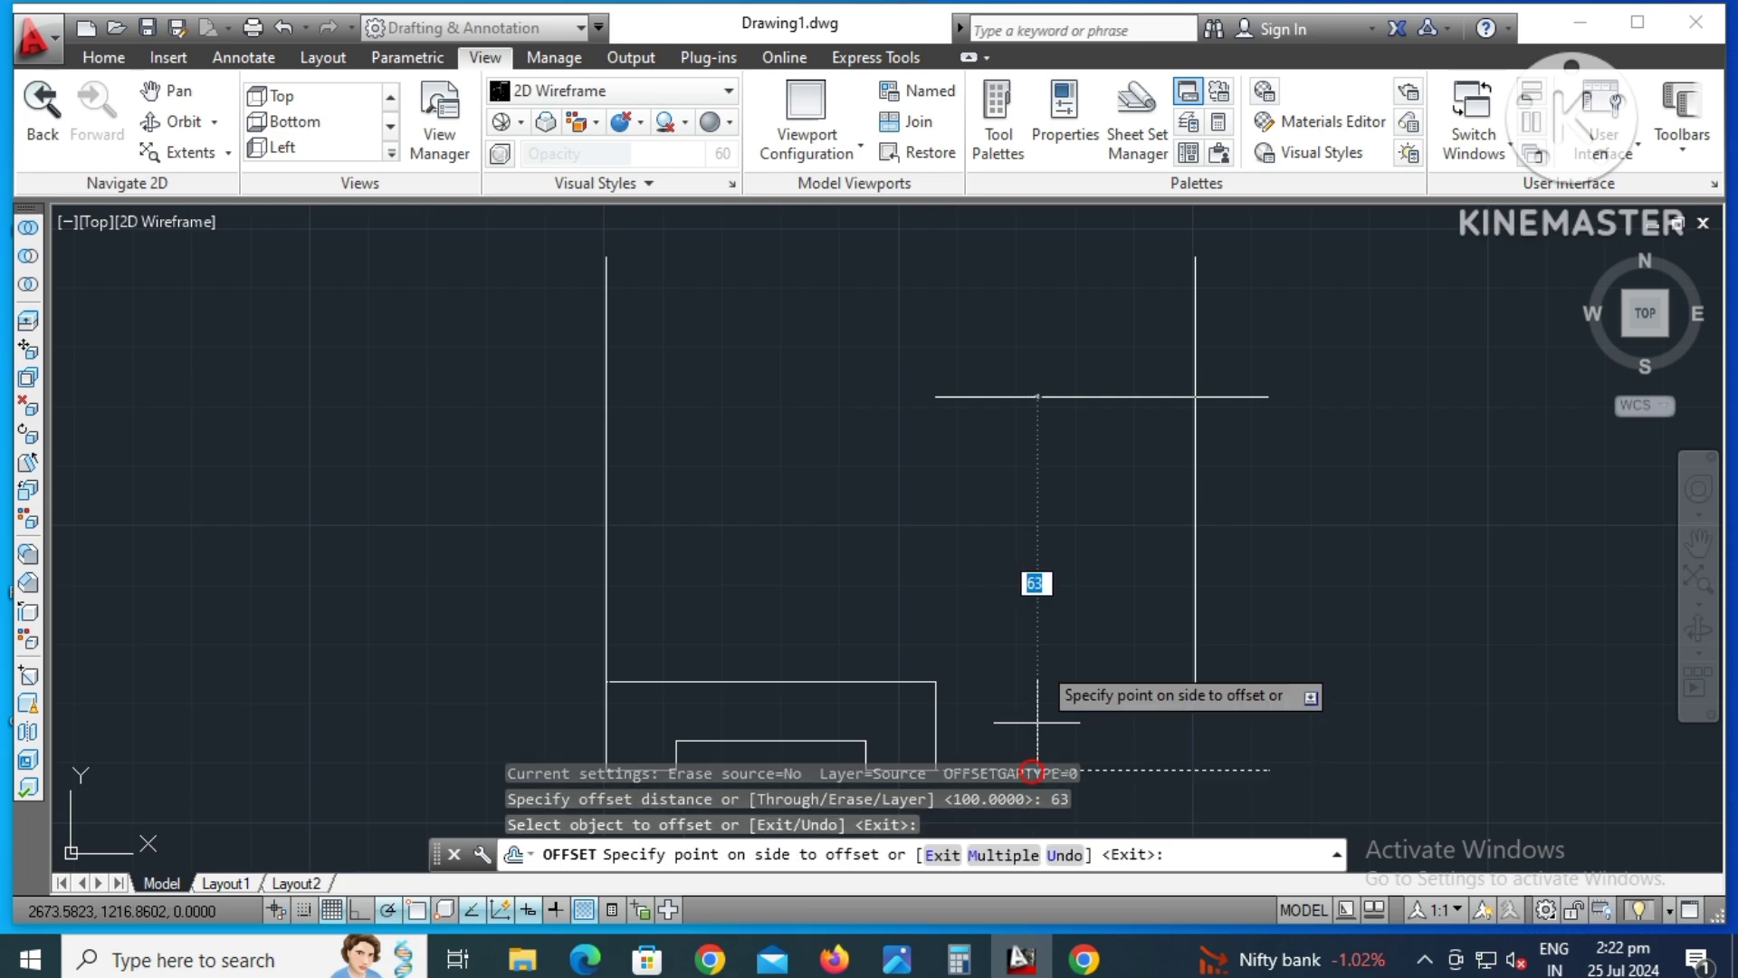
click(1042, 559)
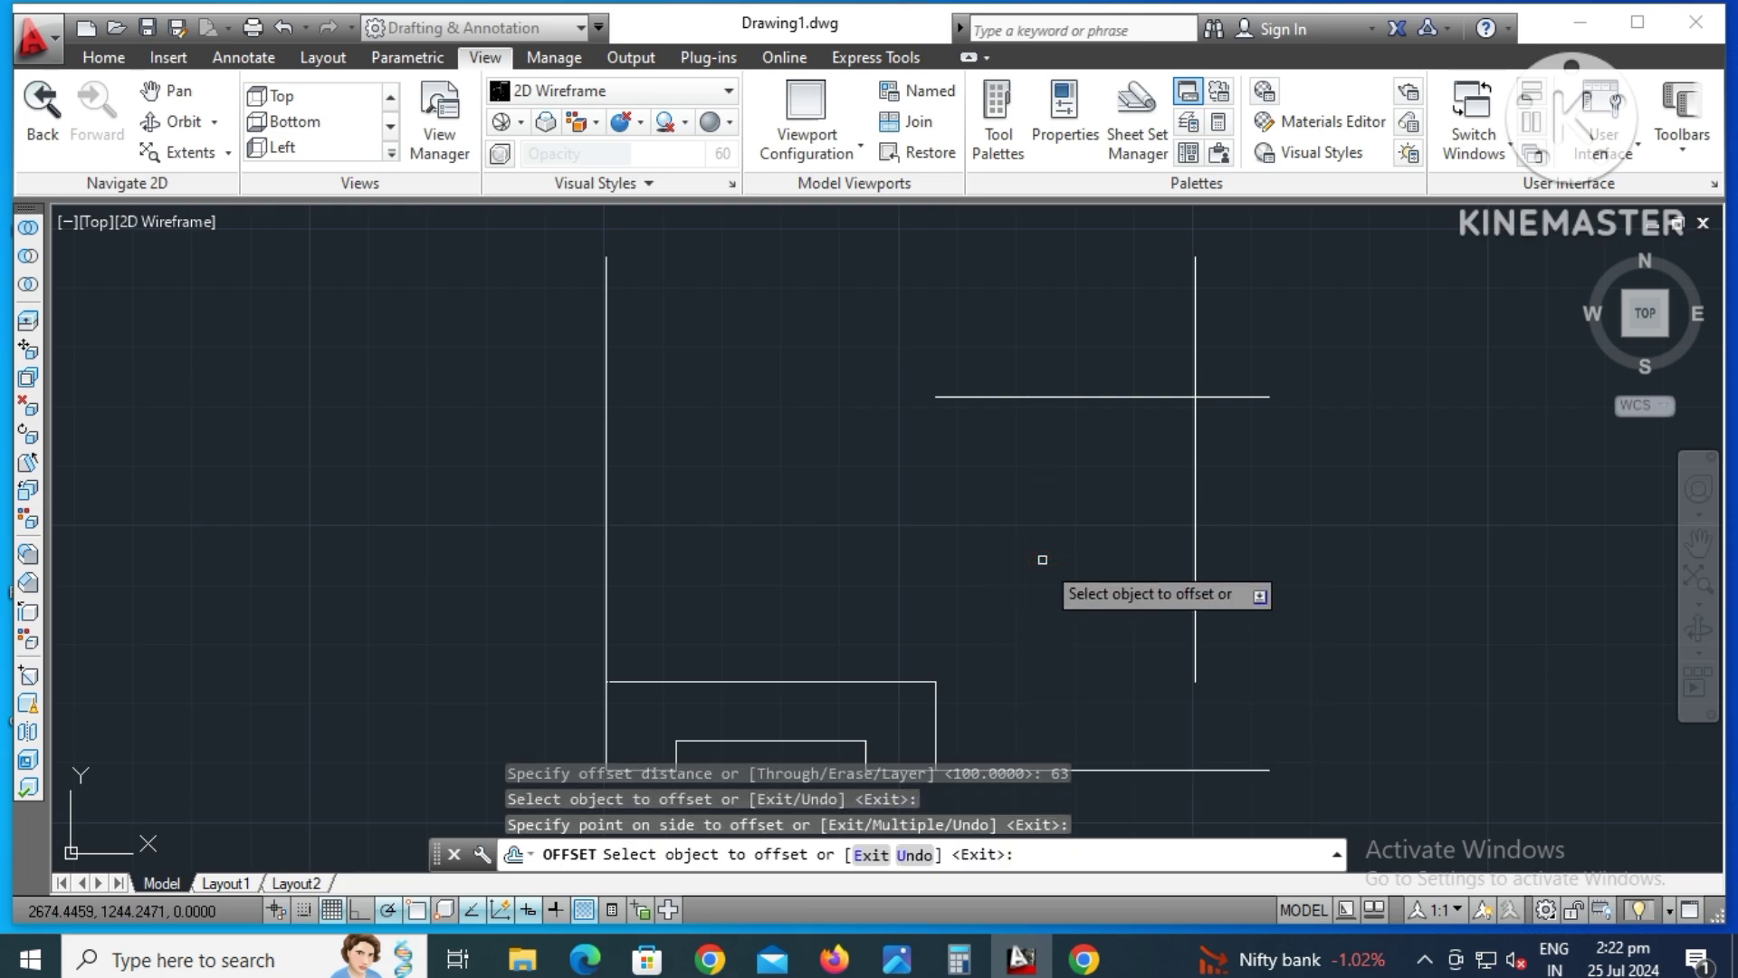
key(Escape)
- Draw a line 36 units left from the right vertical, then slanting to the base's top-left corner
text(LI)
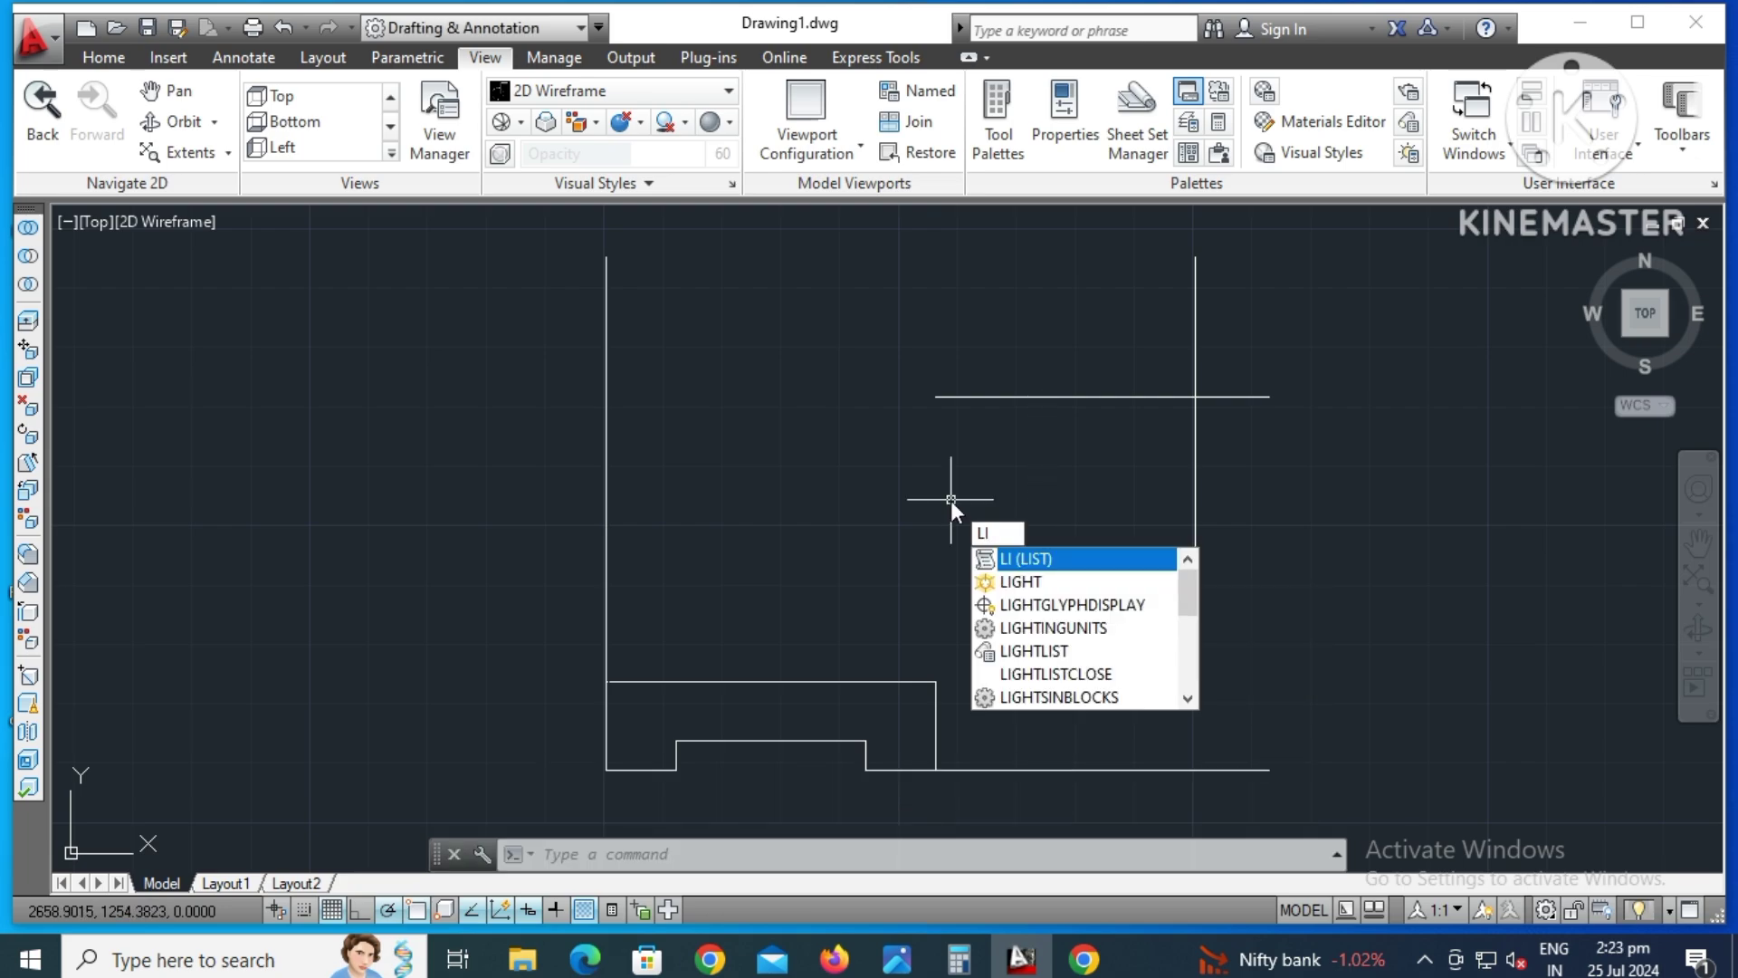
text(n)
key(Return)
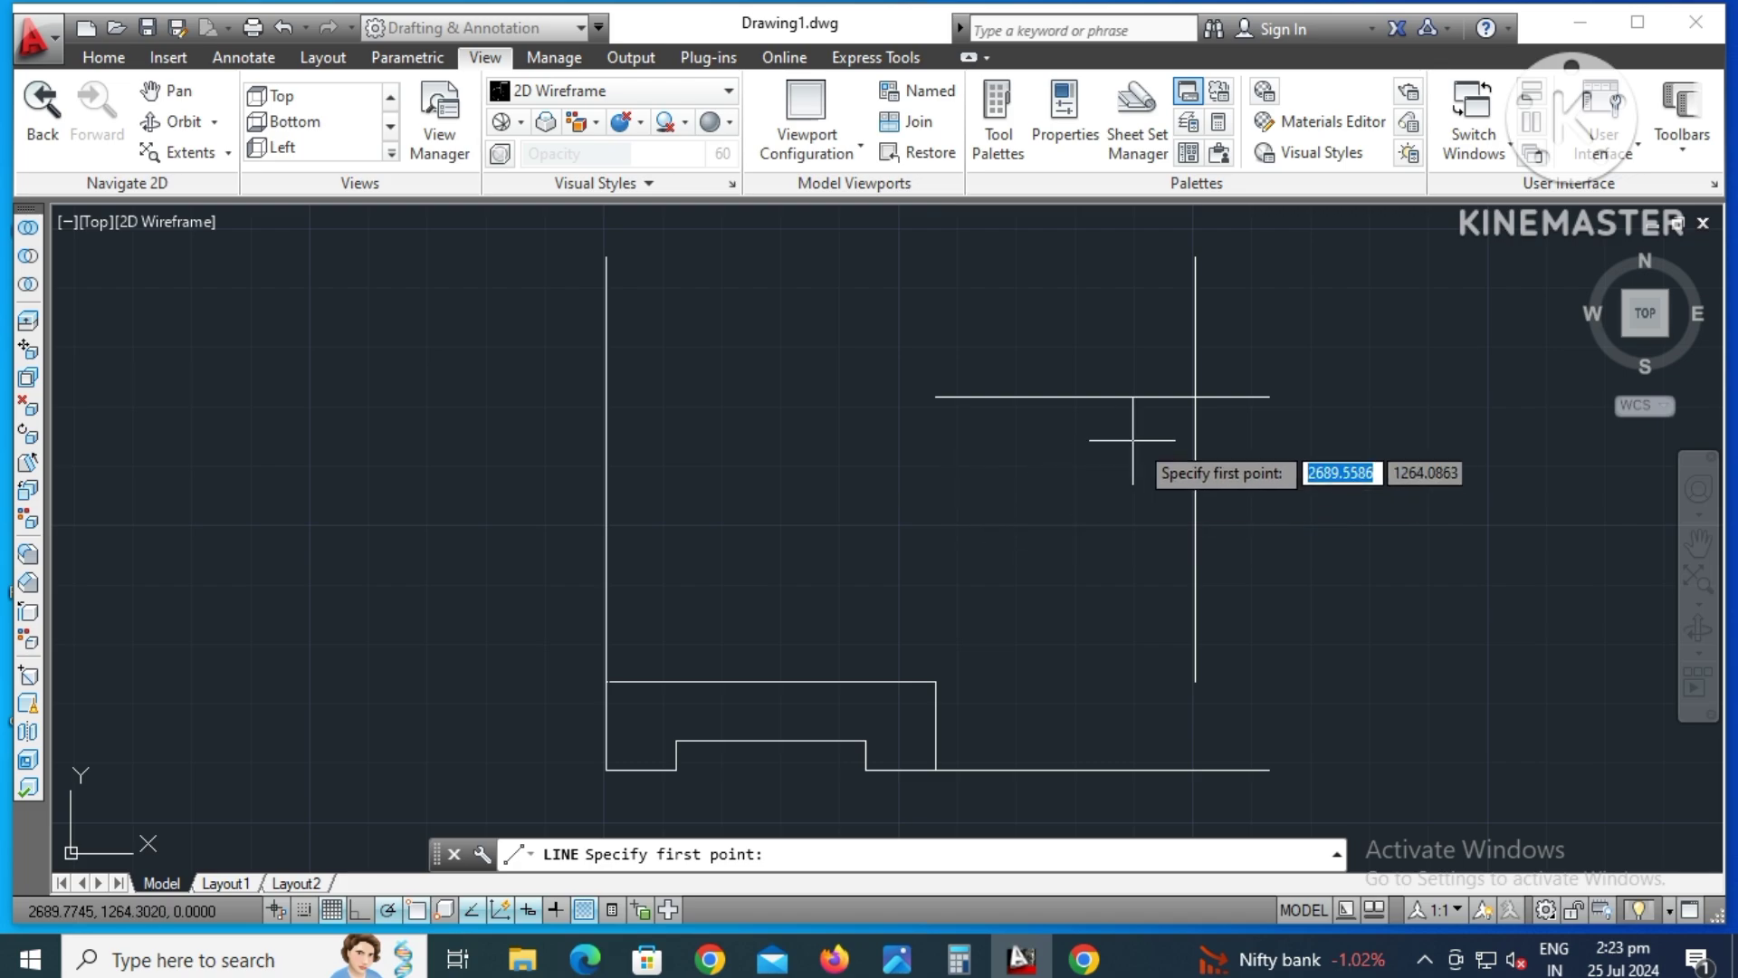
click(1195, 396)
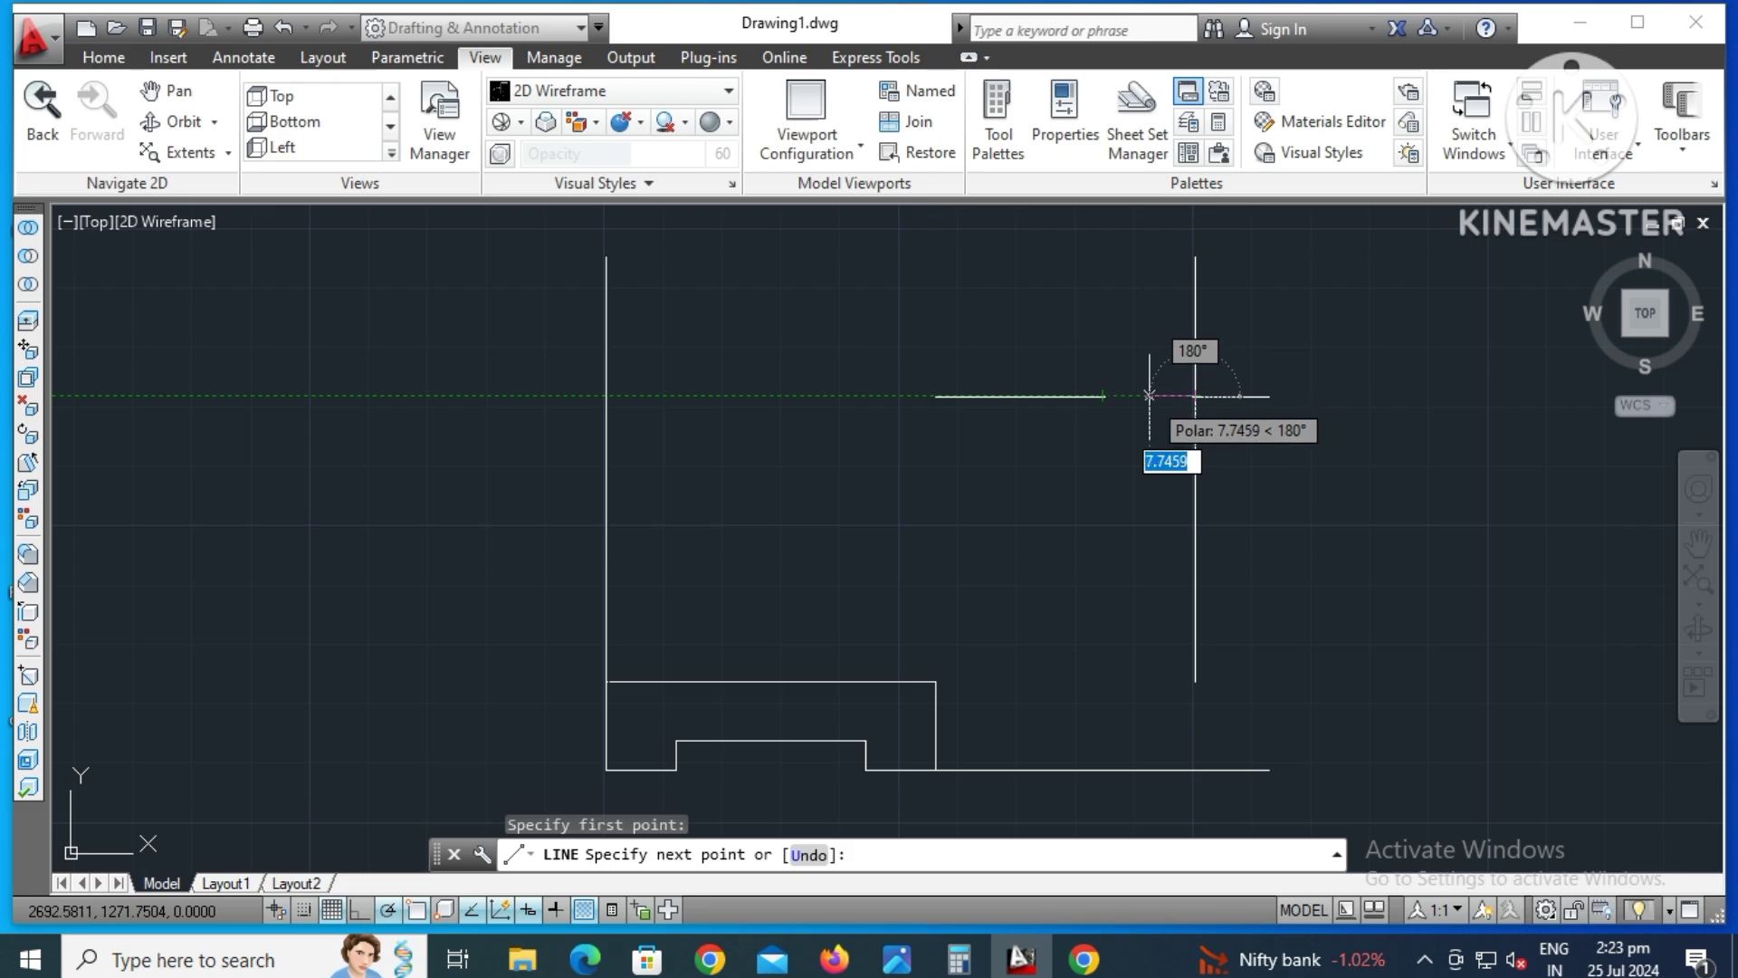
text(36)
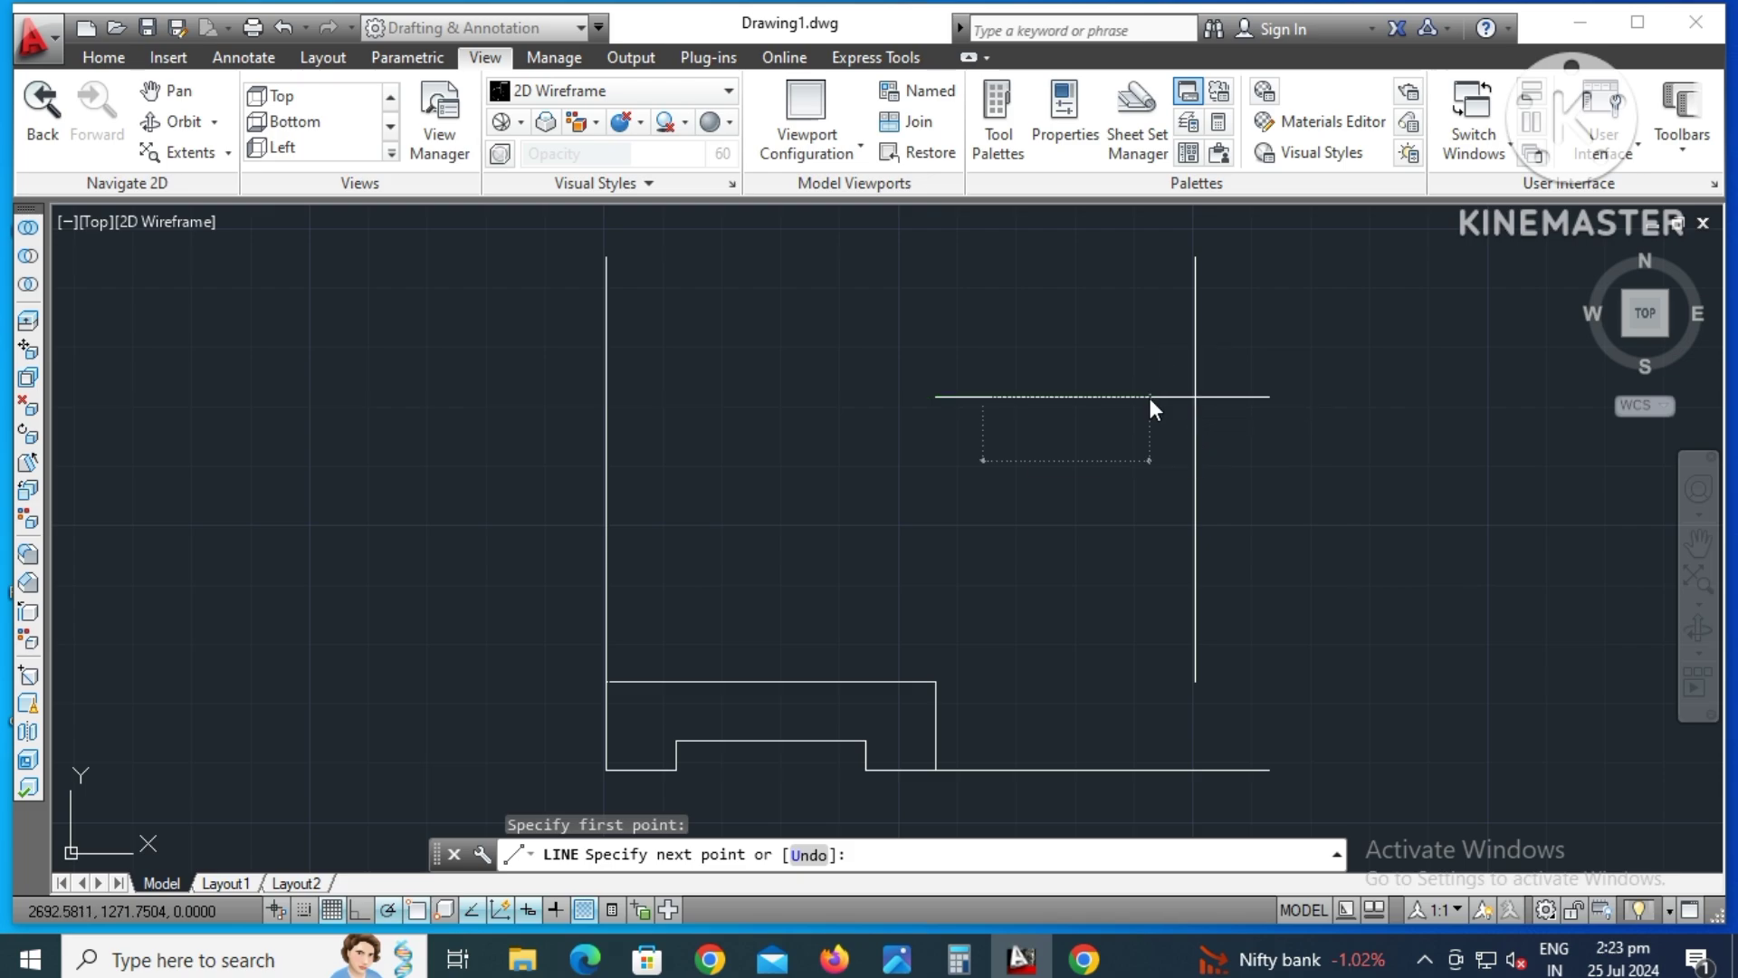
key(Return)
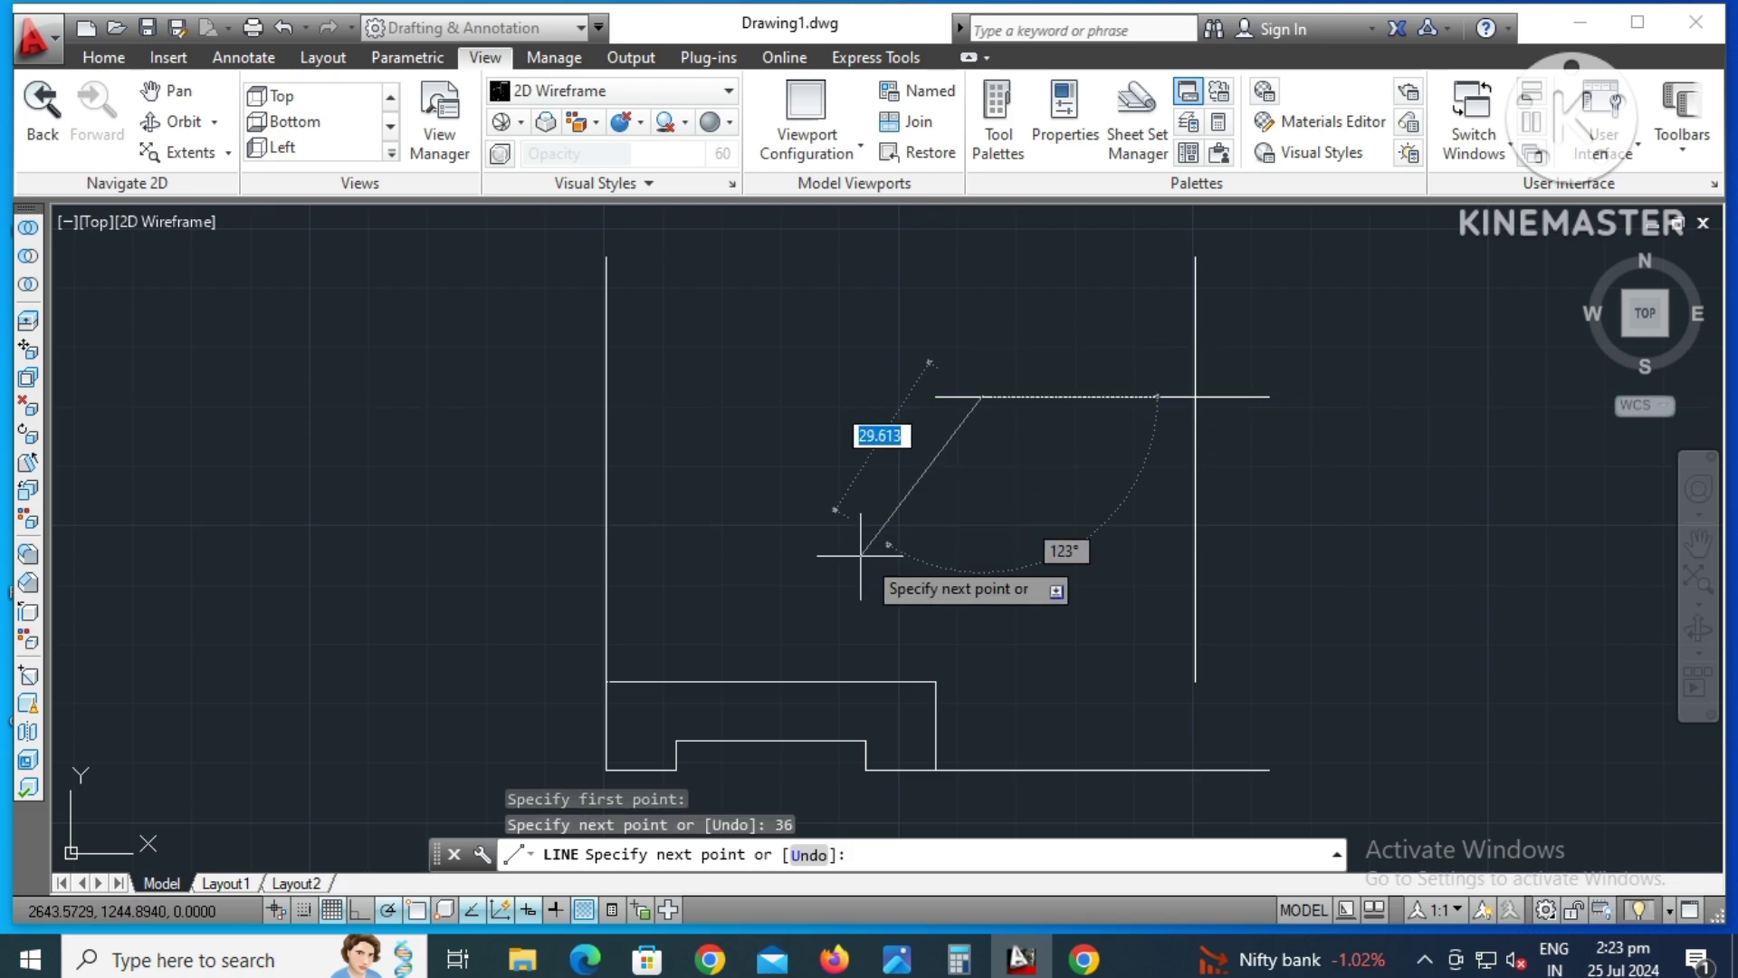
click(606, 681)
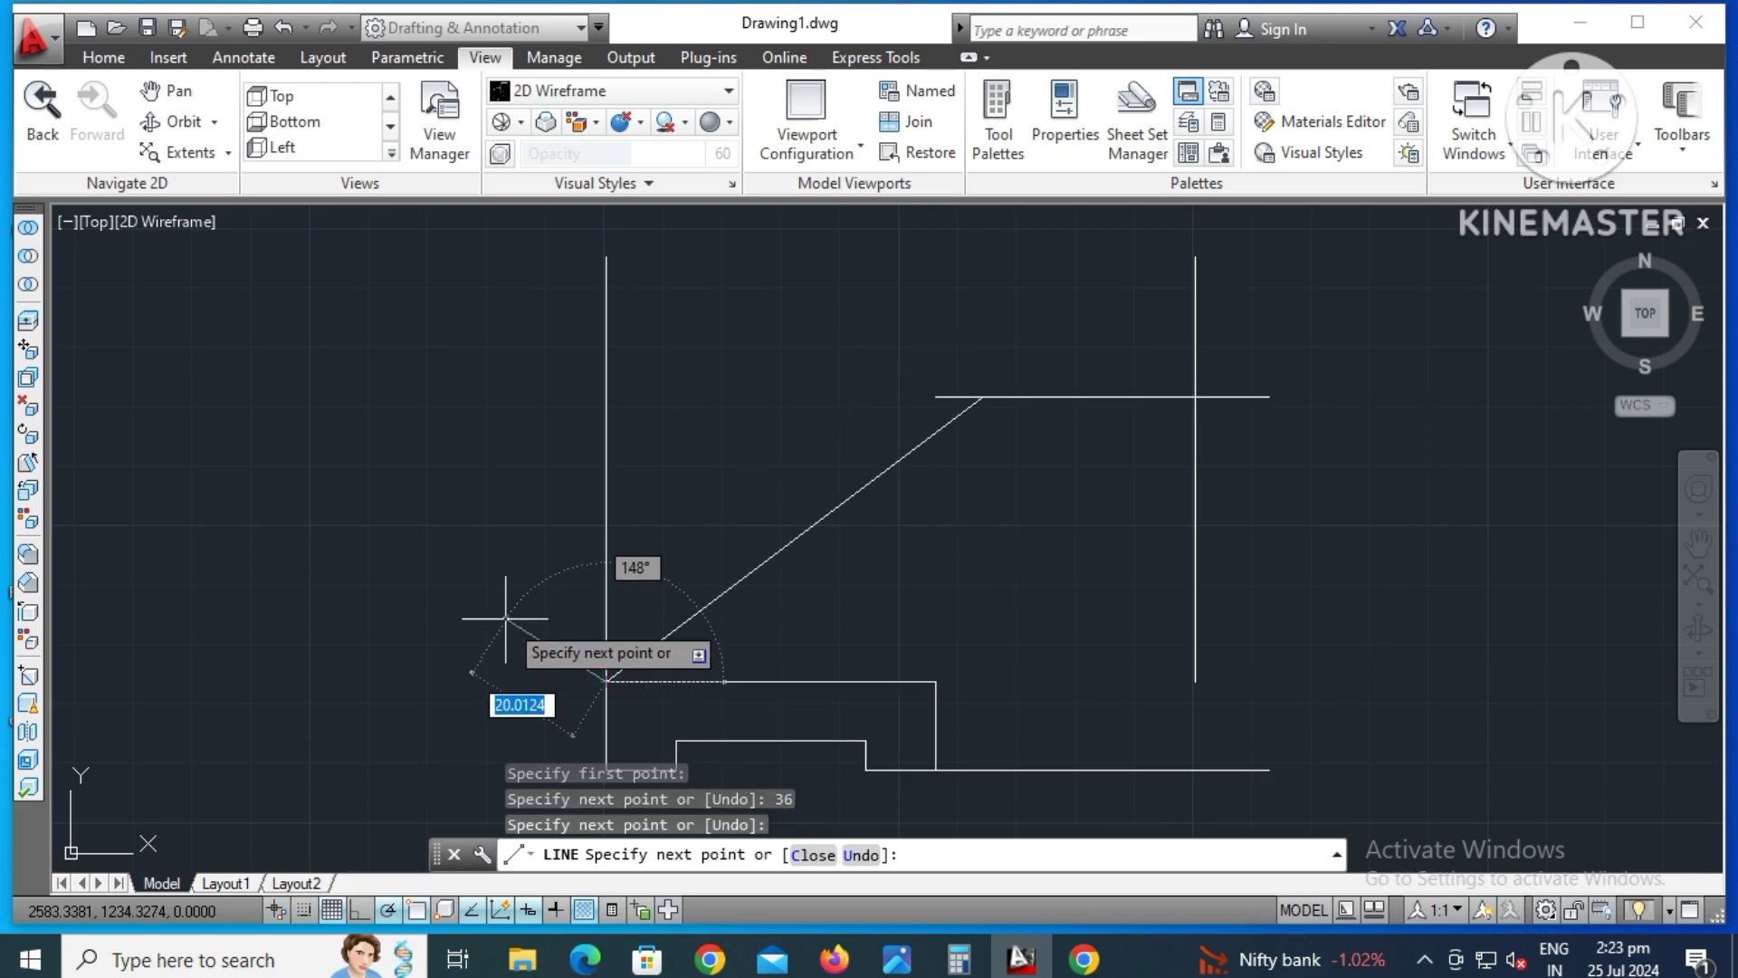
key(Return)
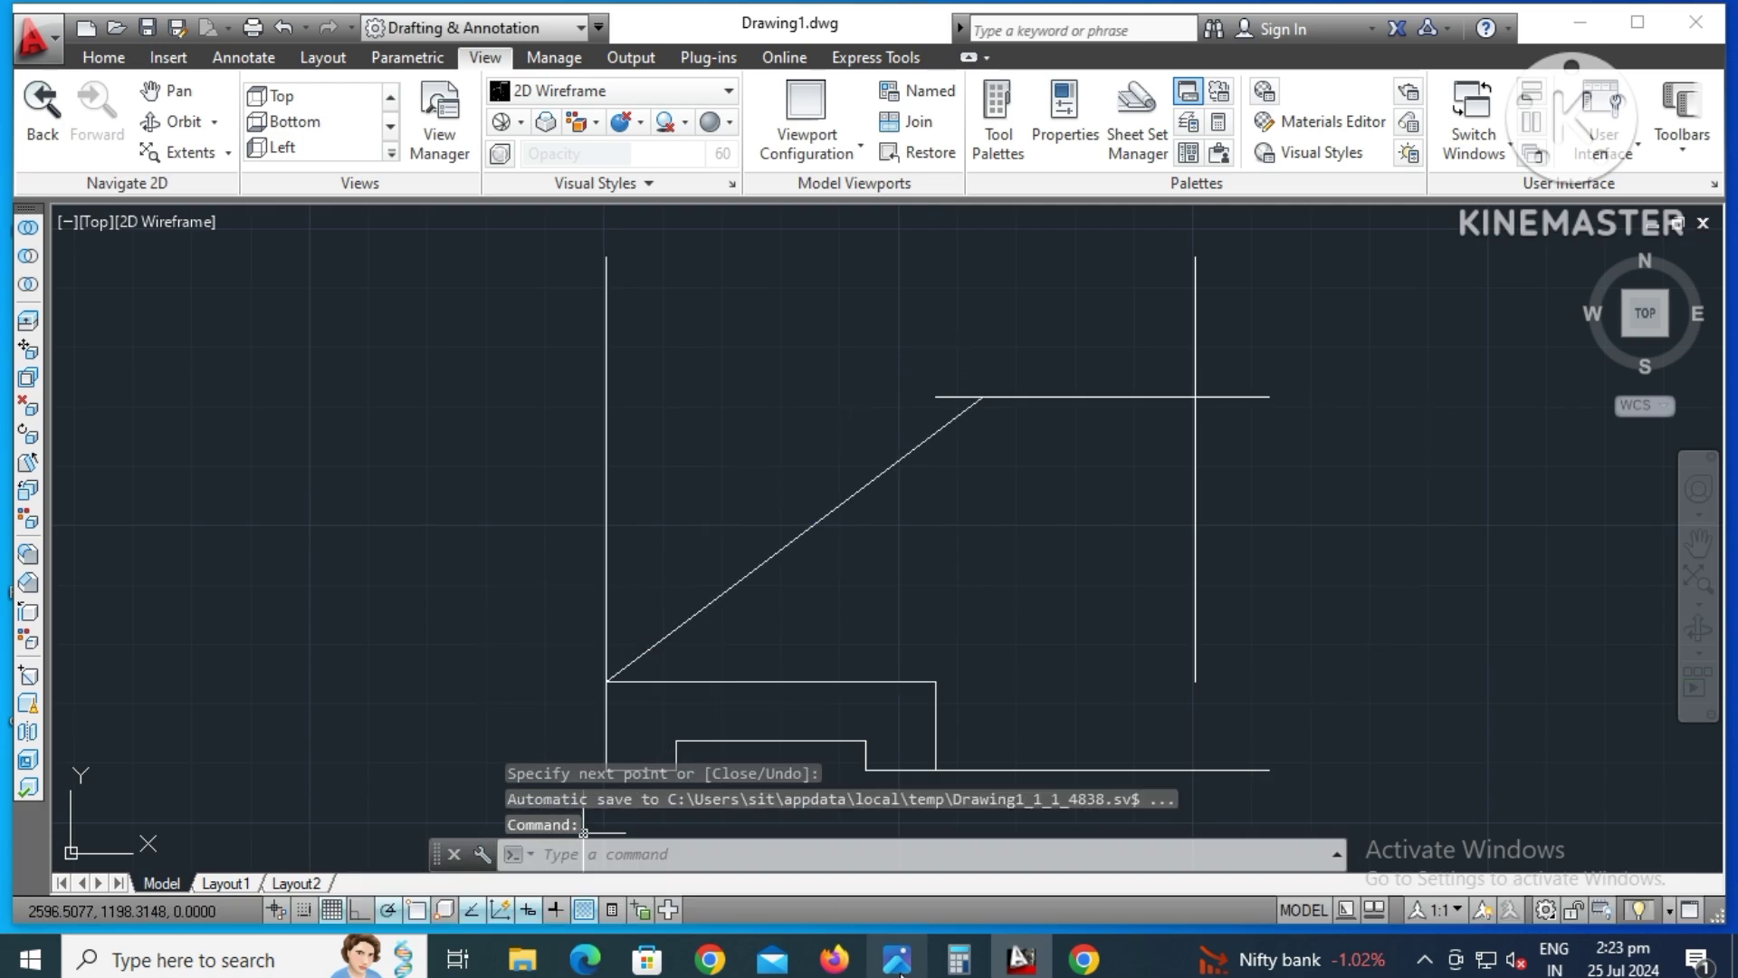
click(899, 971)
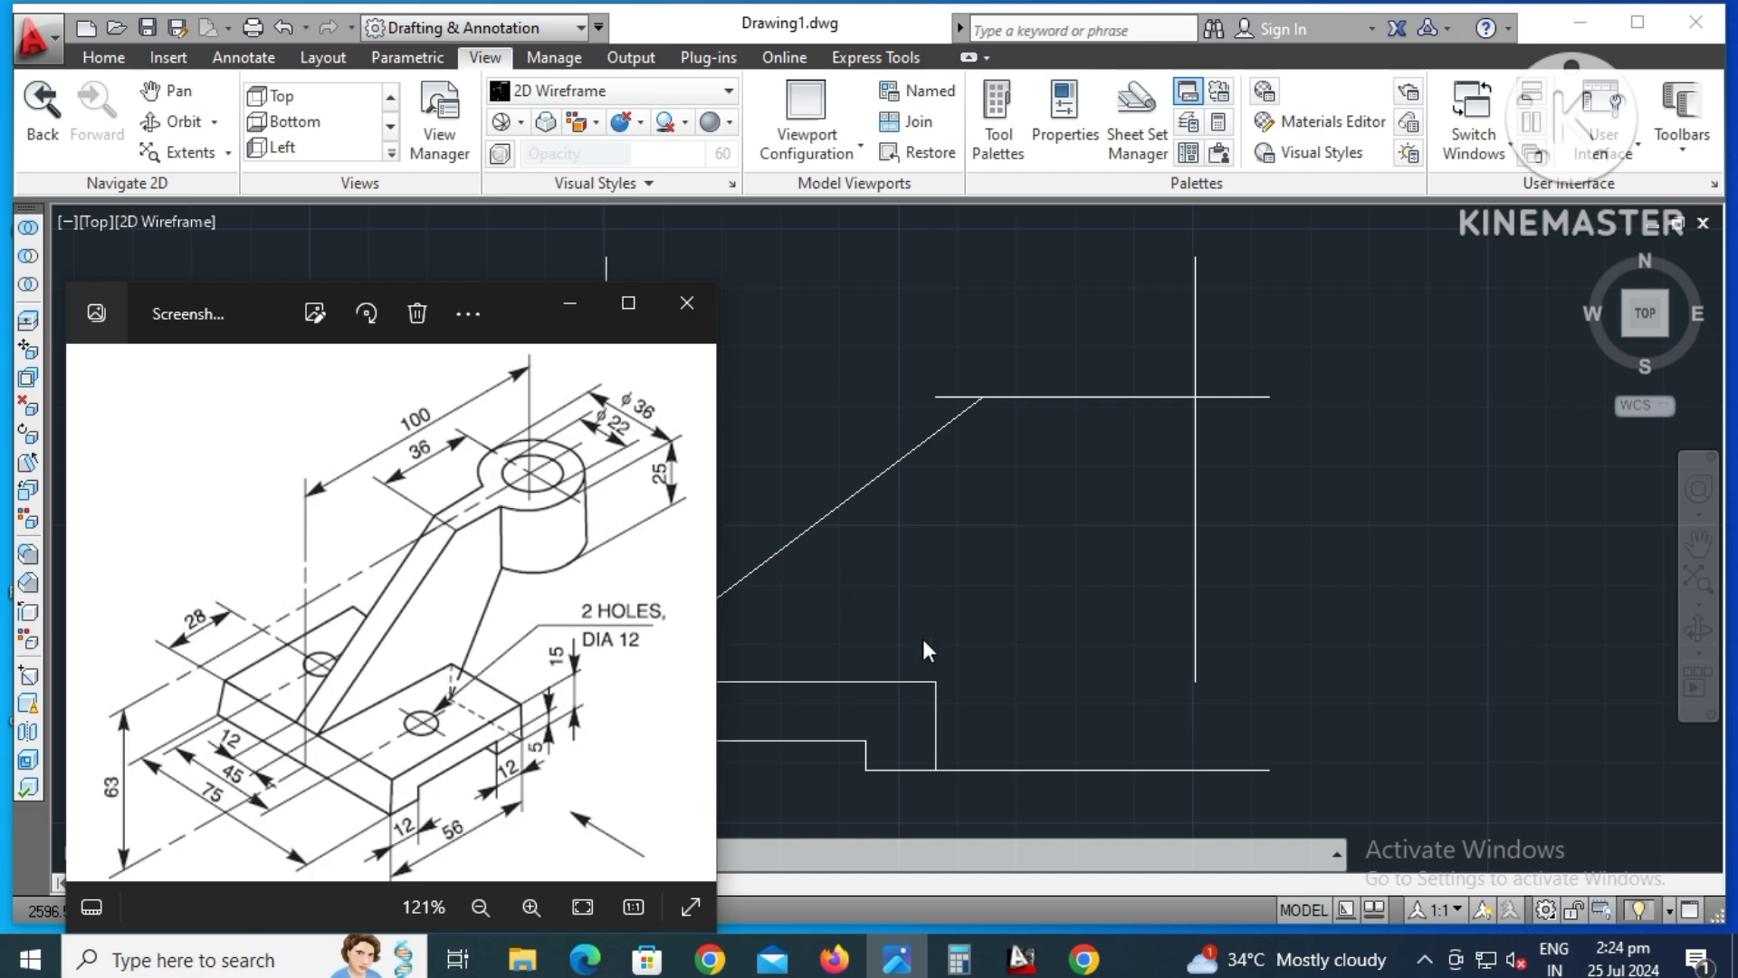
click(567, 309)
text(line)
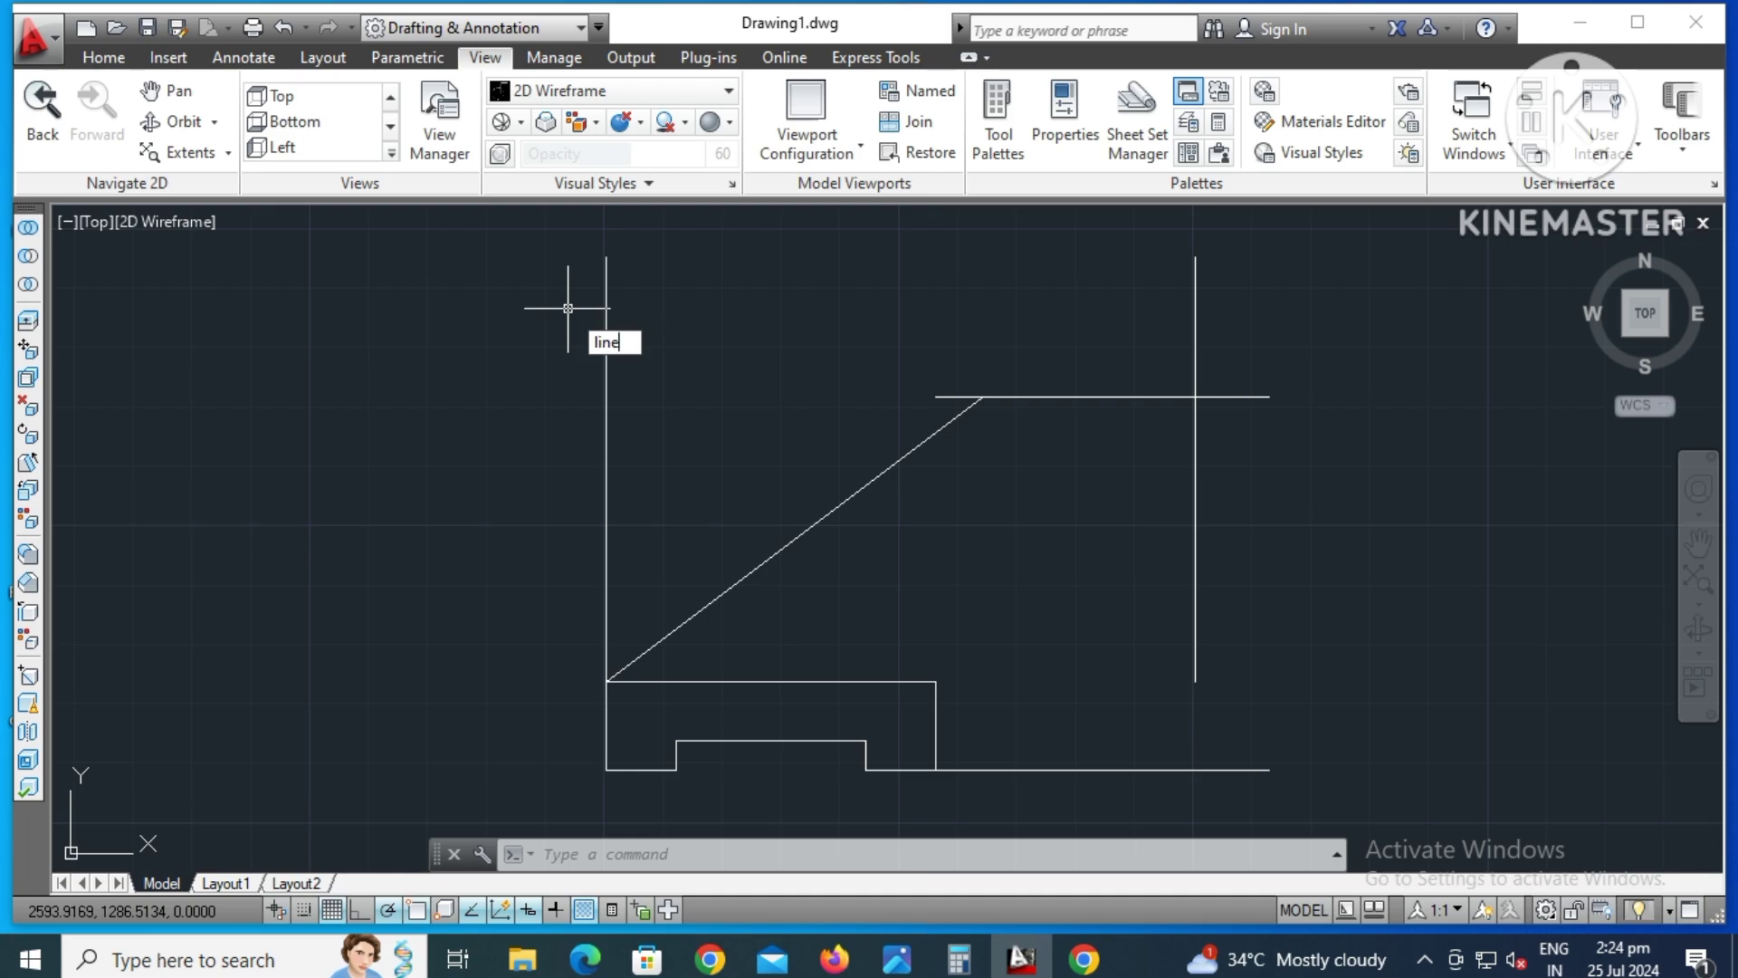
- Draw a line 25 units down the right vertical, then slanting to the base's lower-right corner
key(Return)
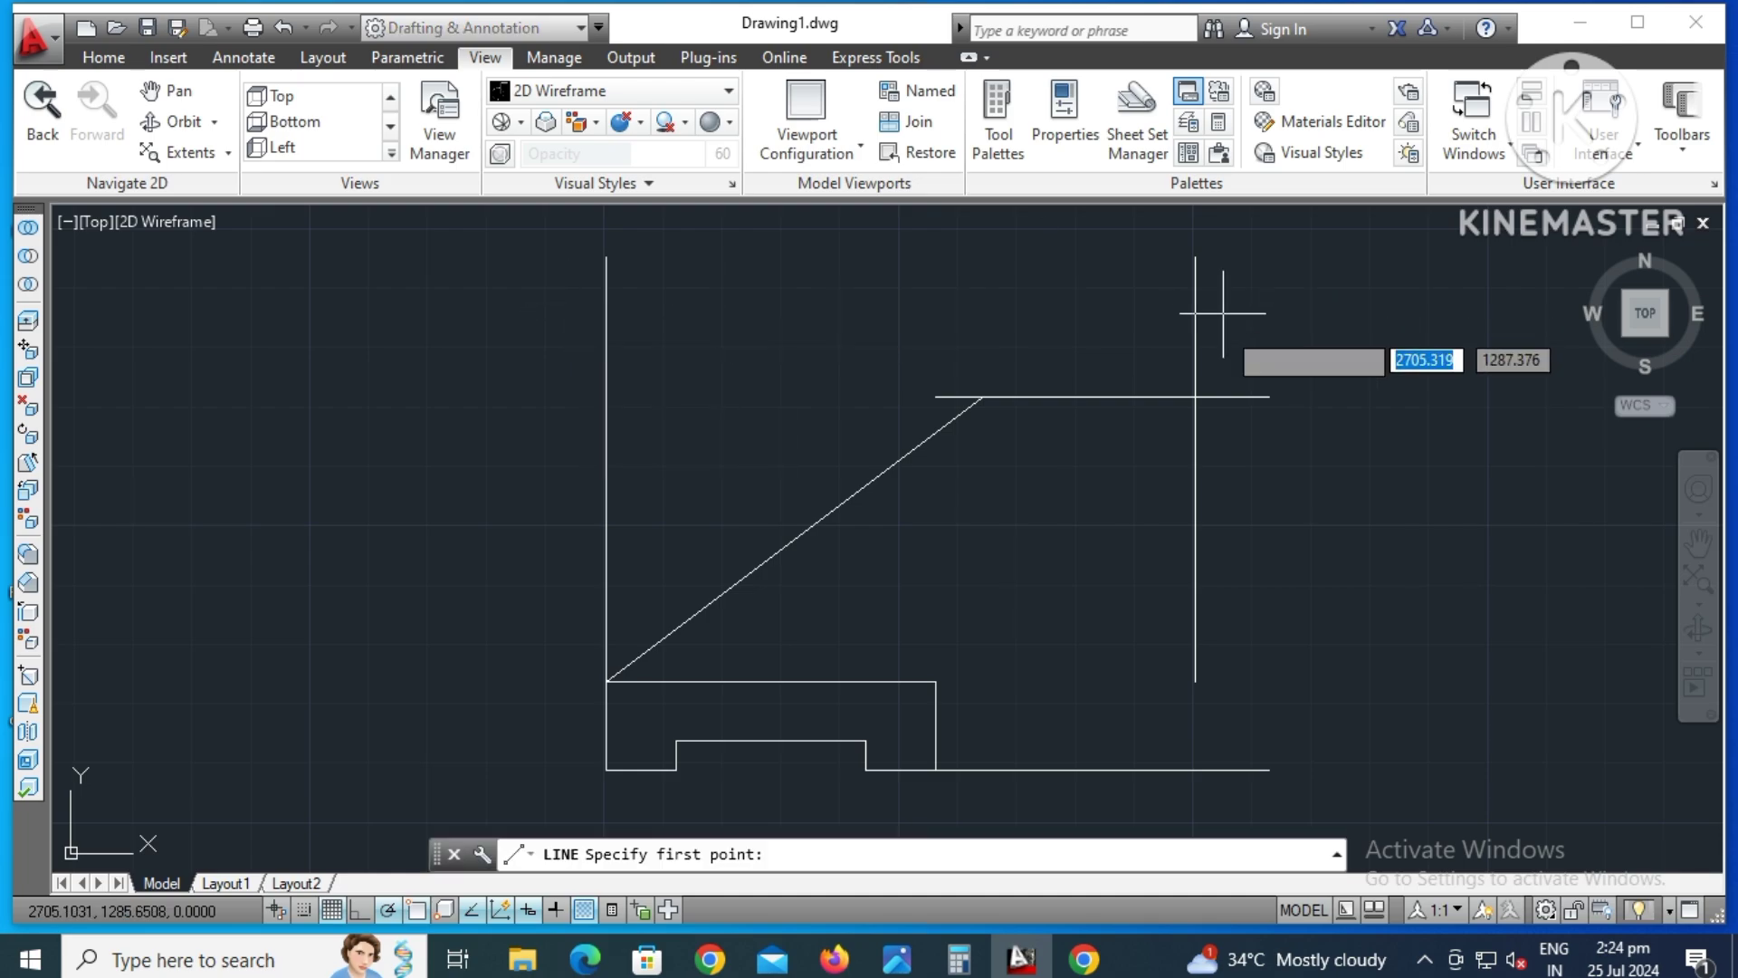
click(1195, 395)
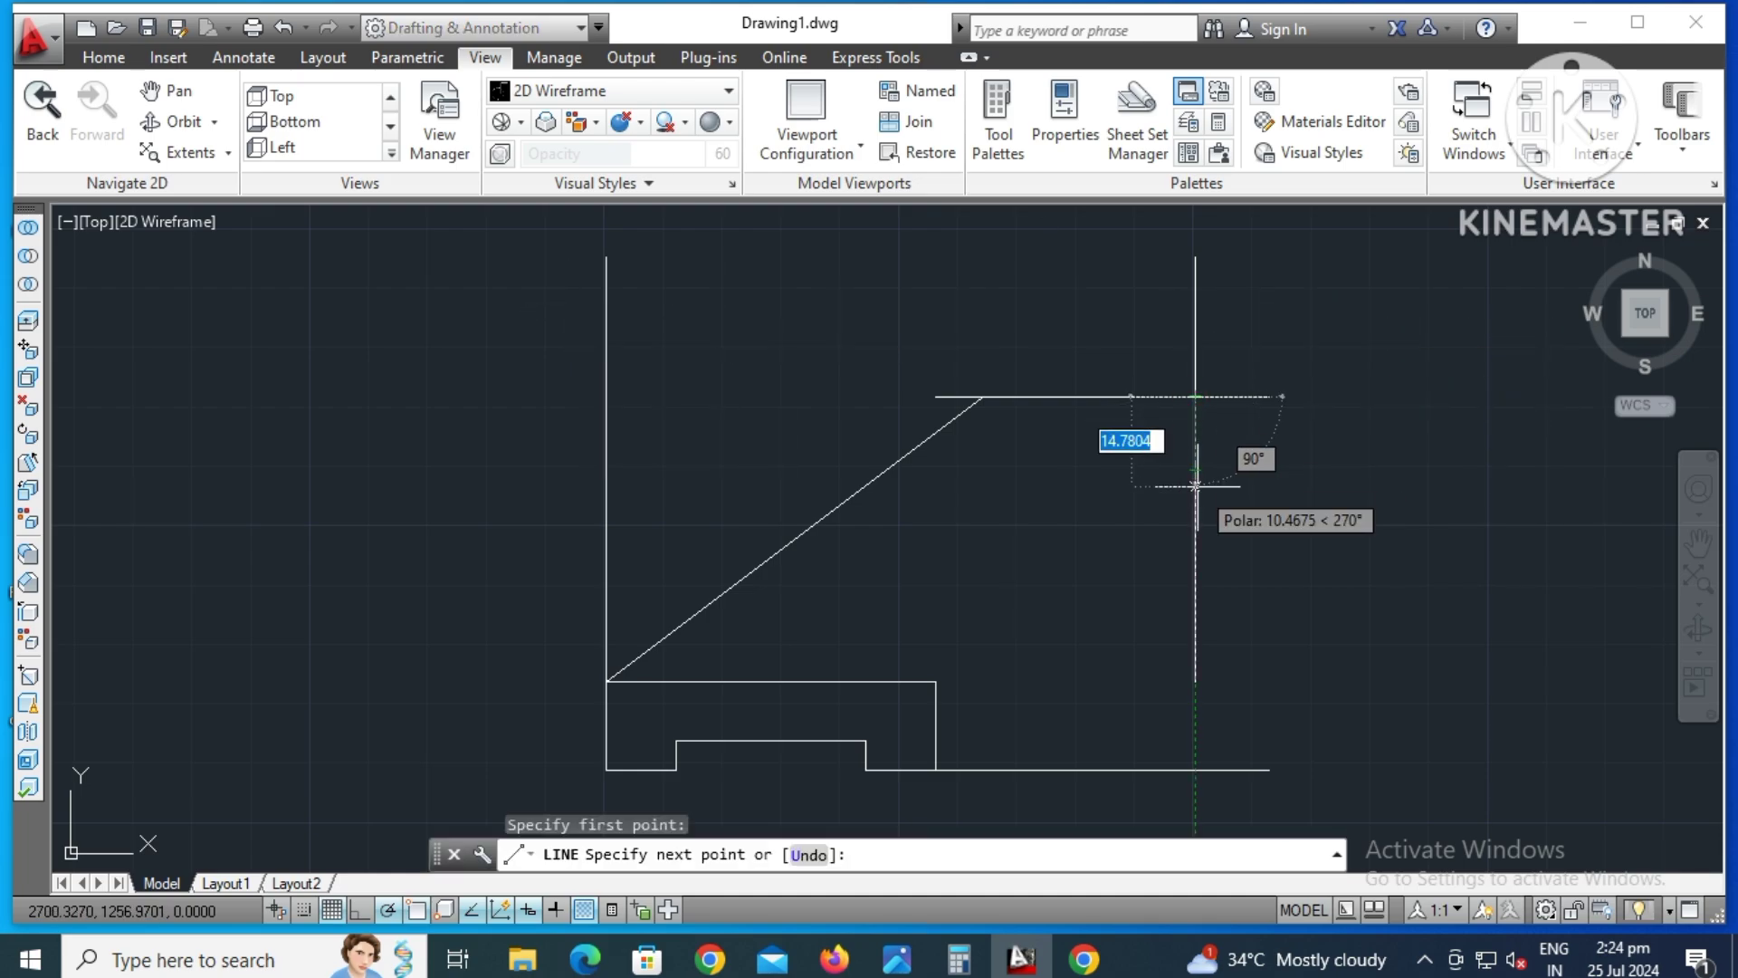
text(25)
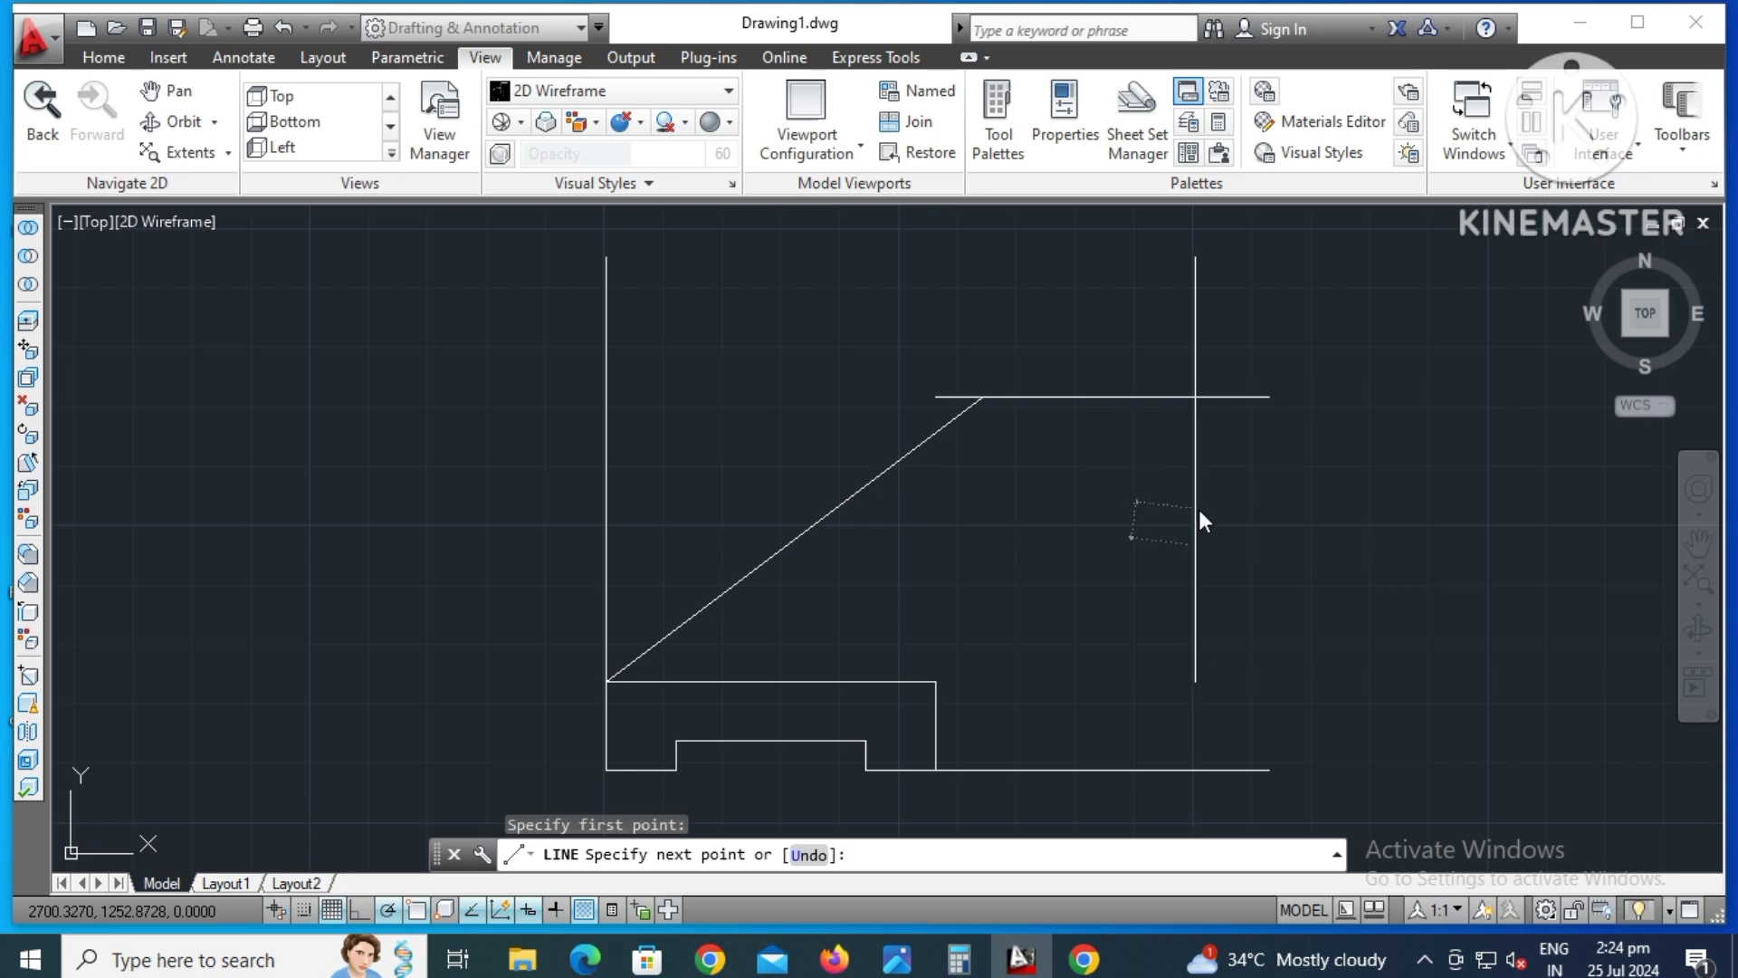
key(Return)
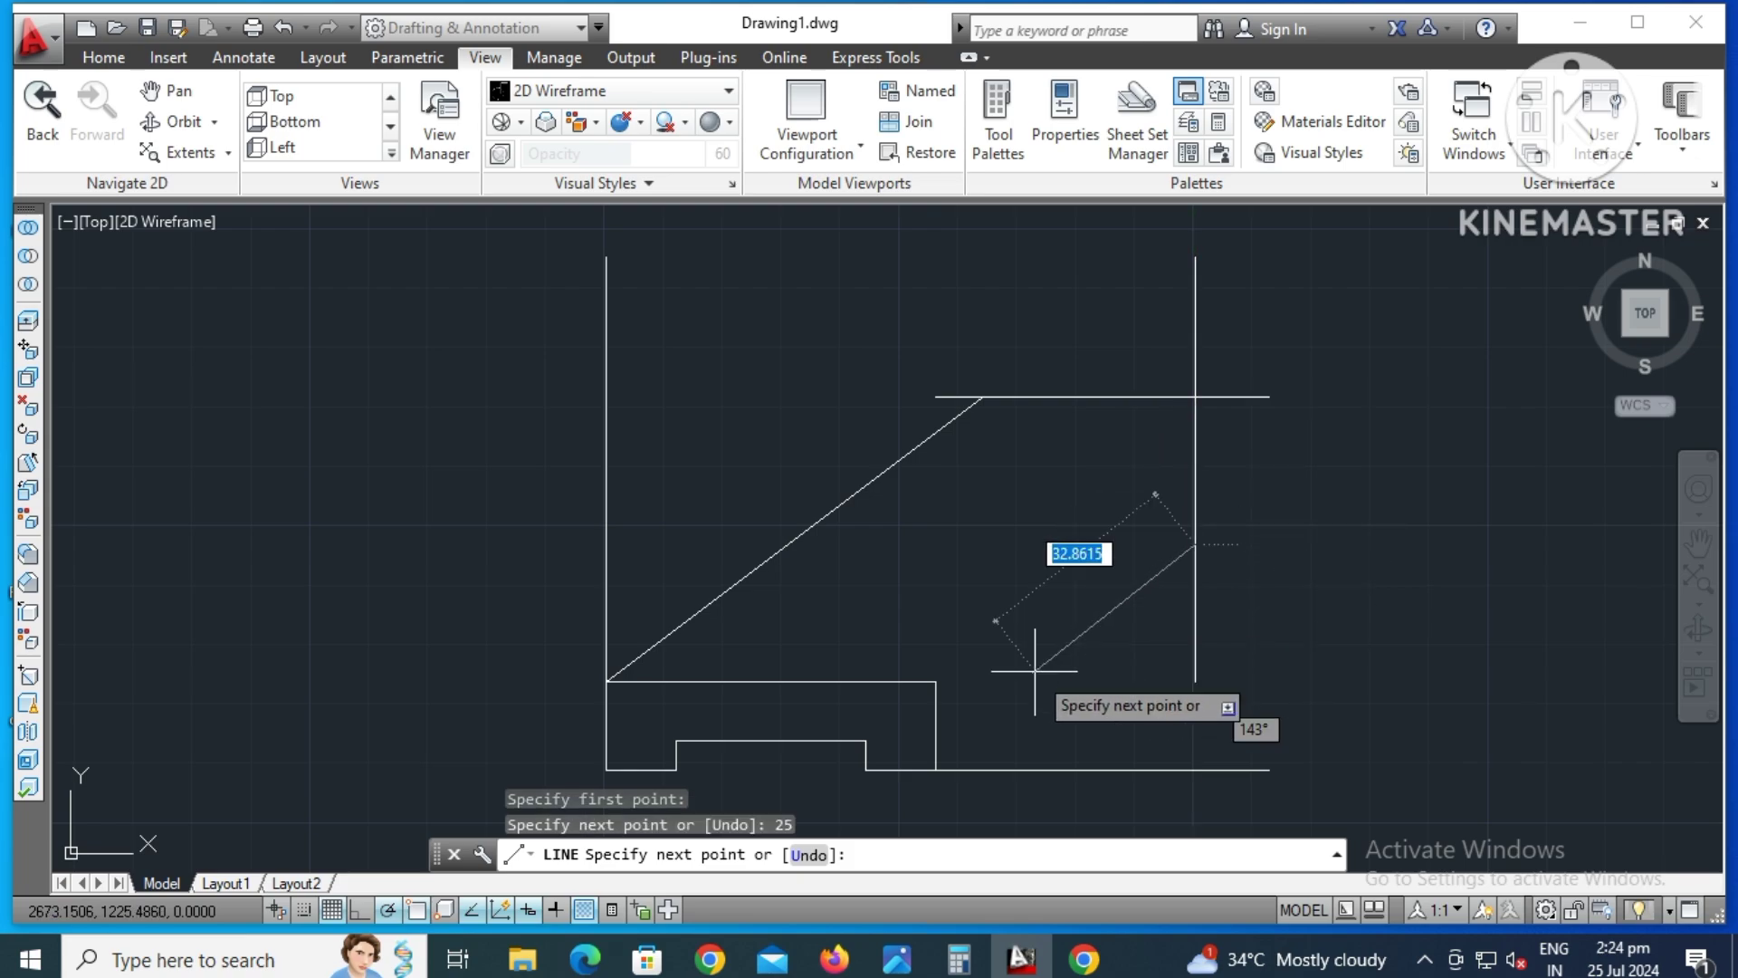
click(943, 757)
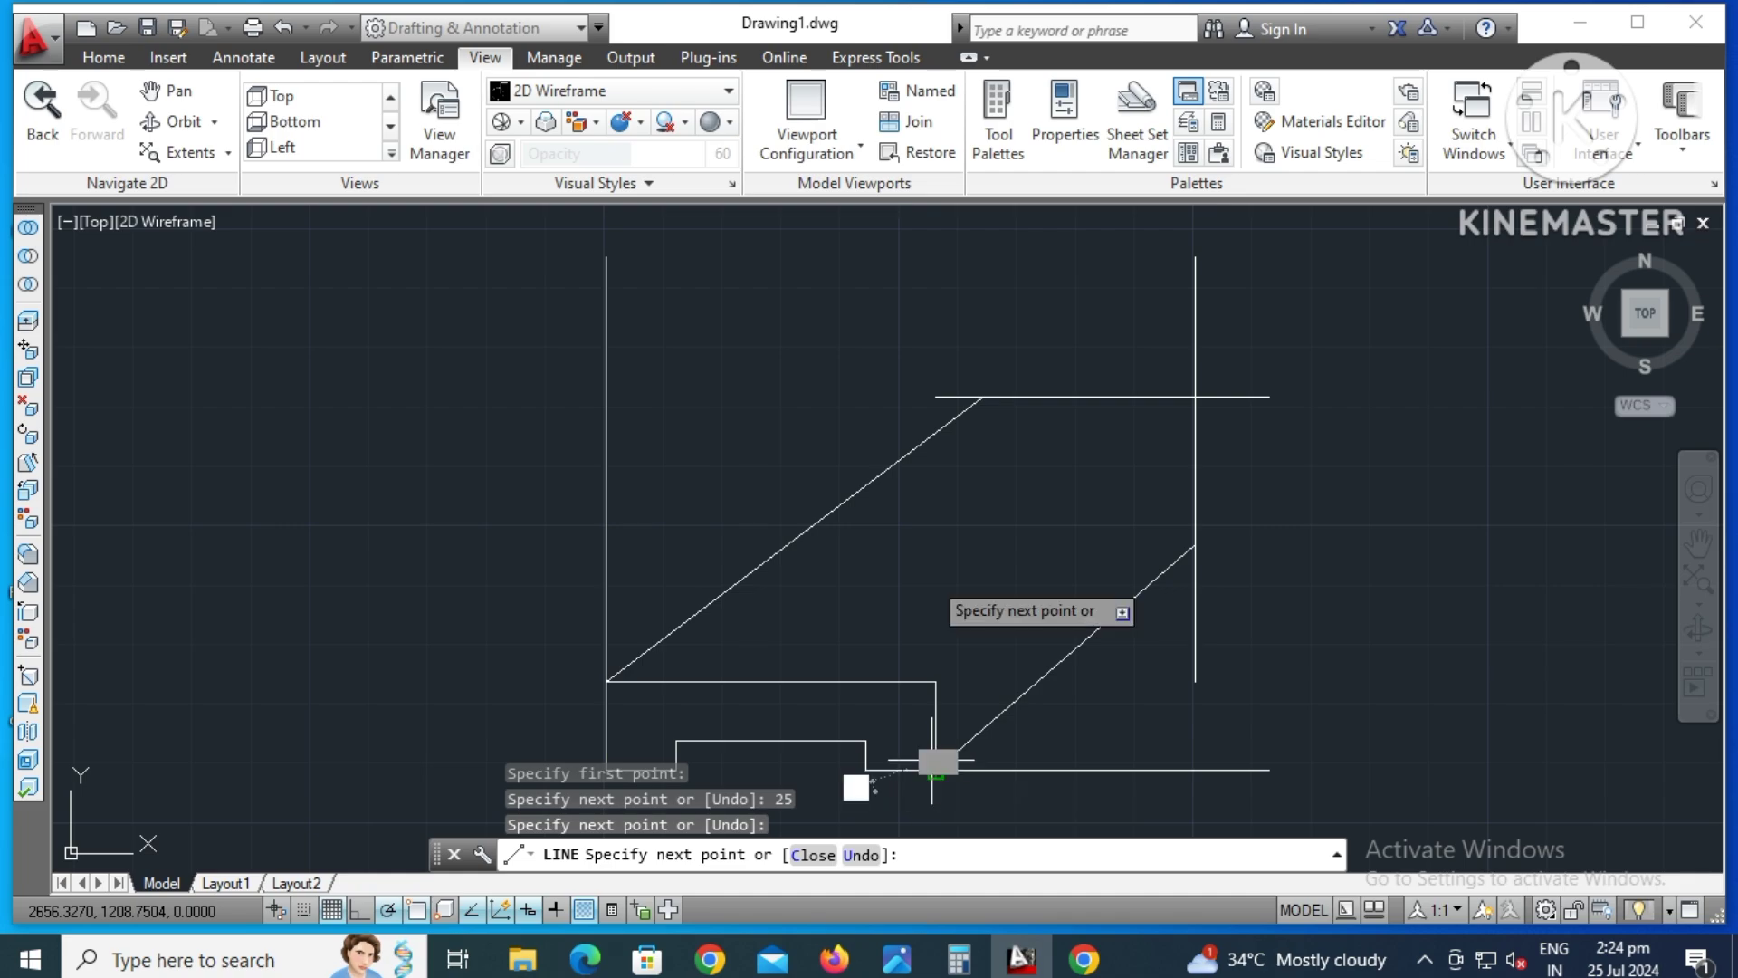
text(15)
key(Return)
key(Return)
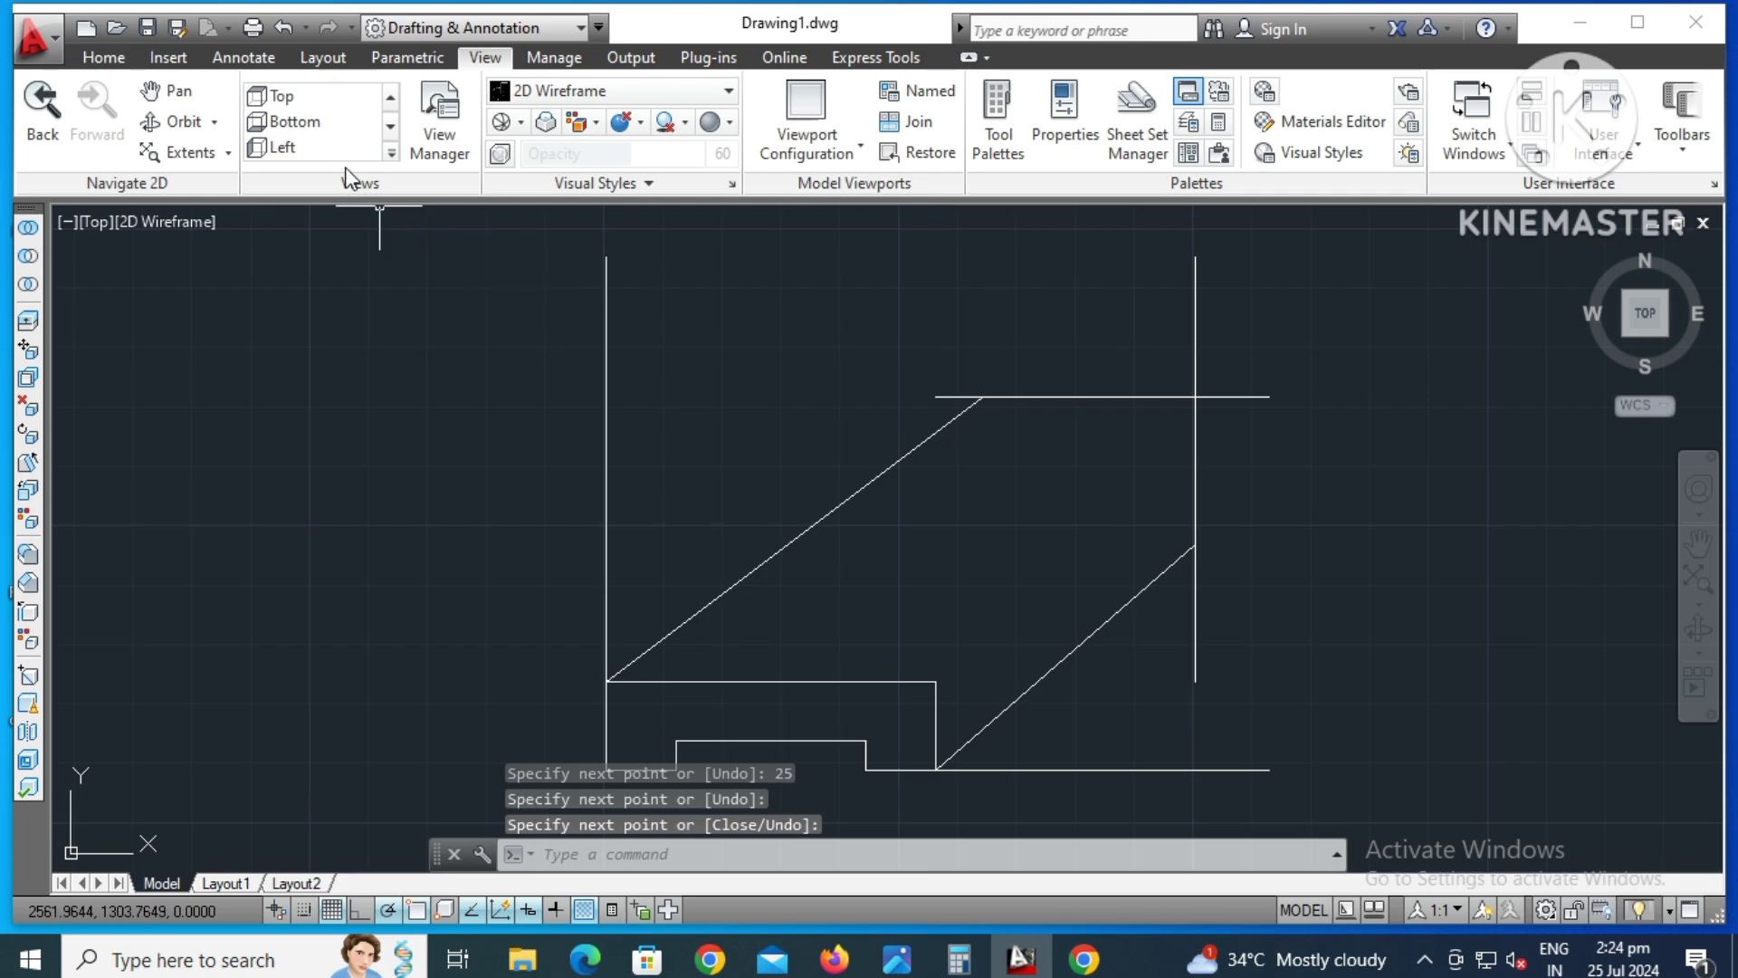
- Switch to SW Isometric, zoom, and orbit into a custom angled view of the base profile
click(392, 154)
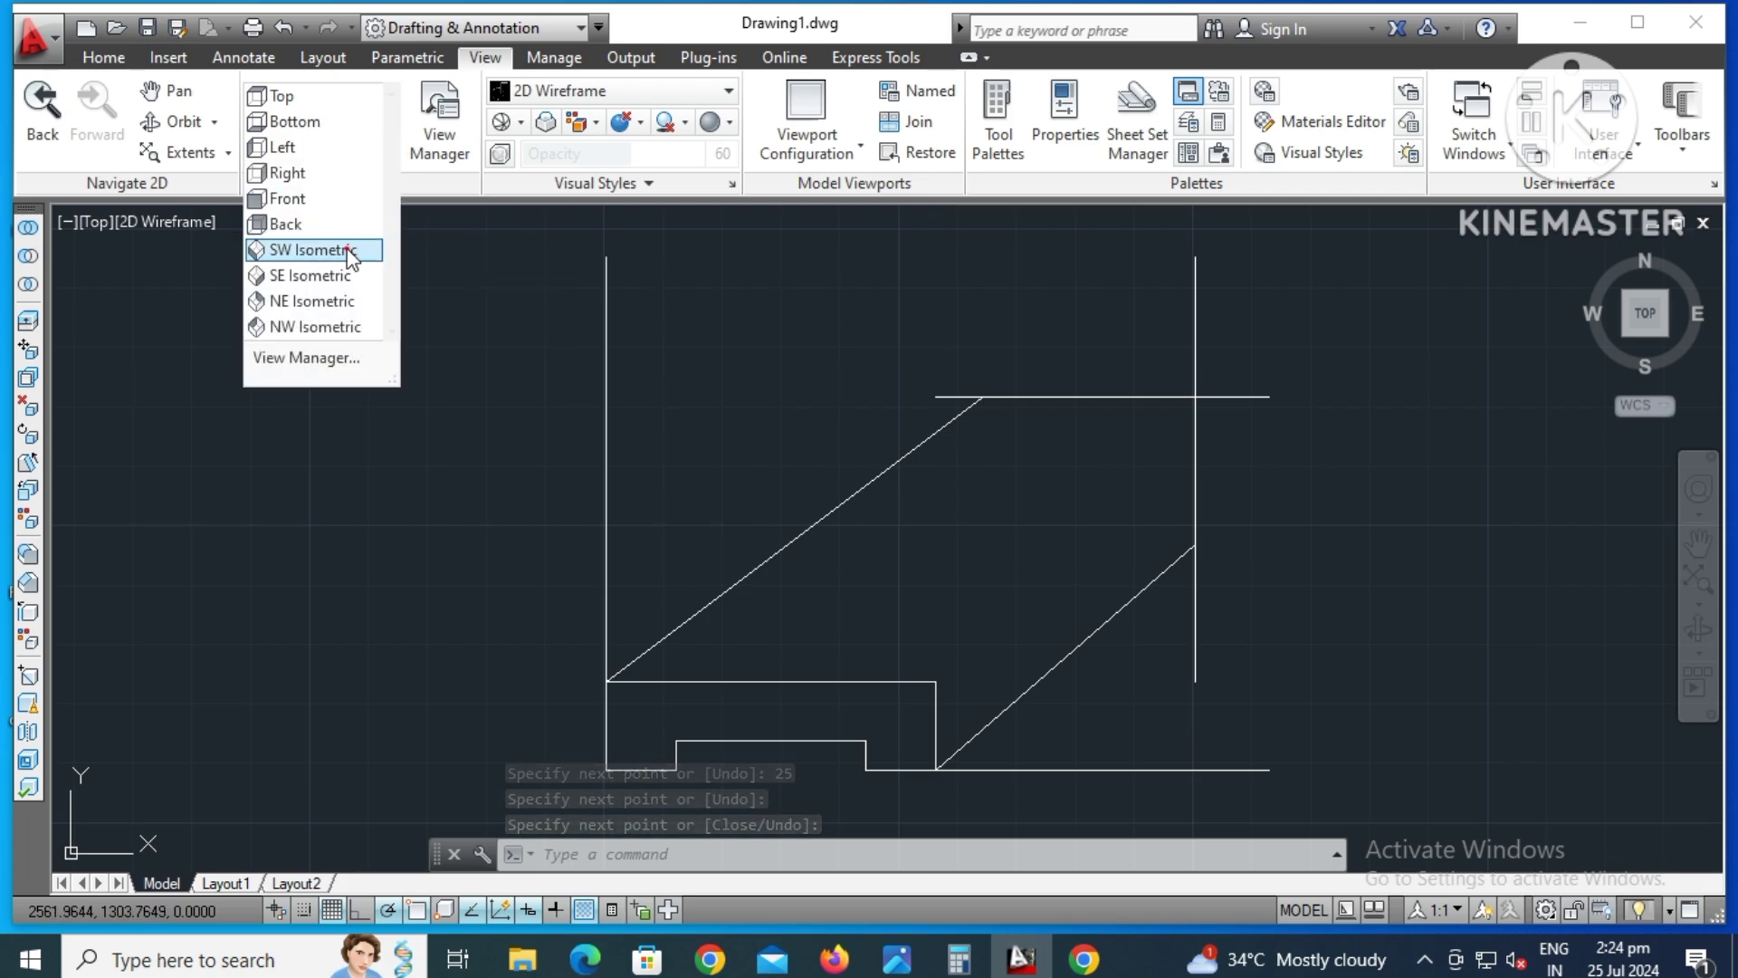
click(308, 251)
scroll(668, 572, down, 2)
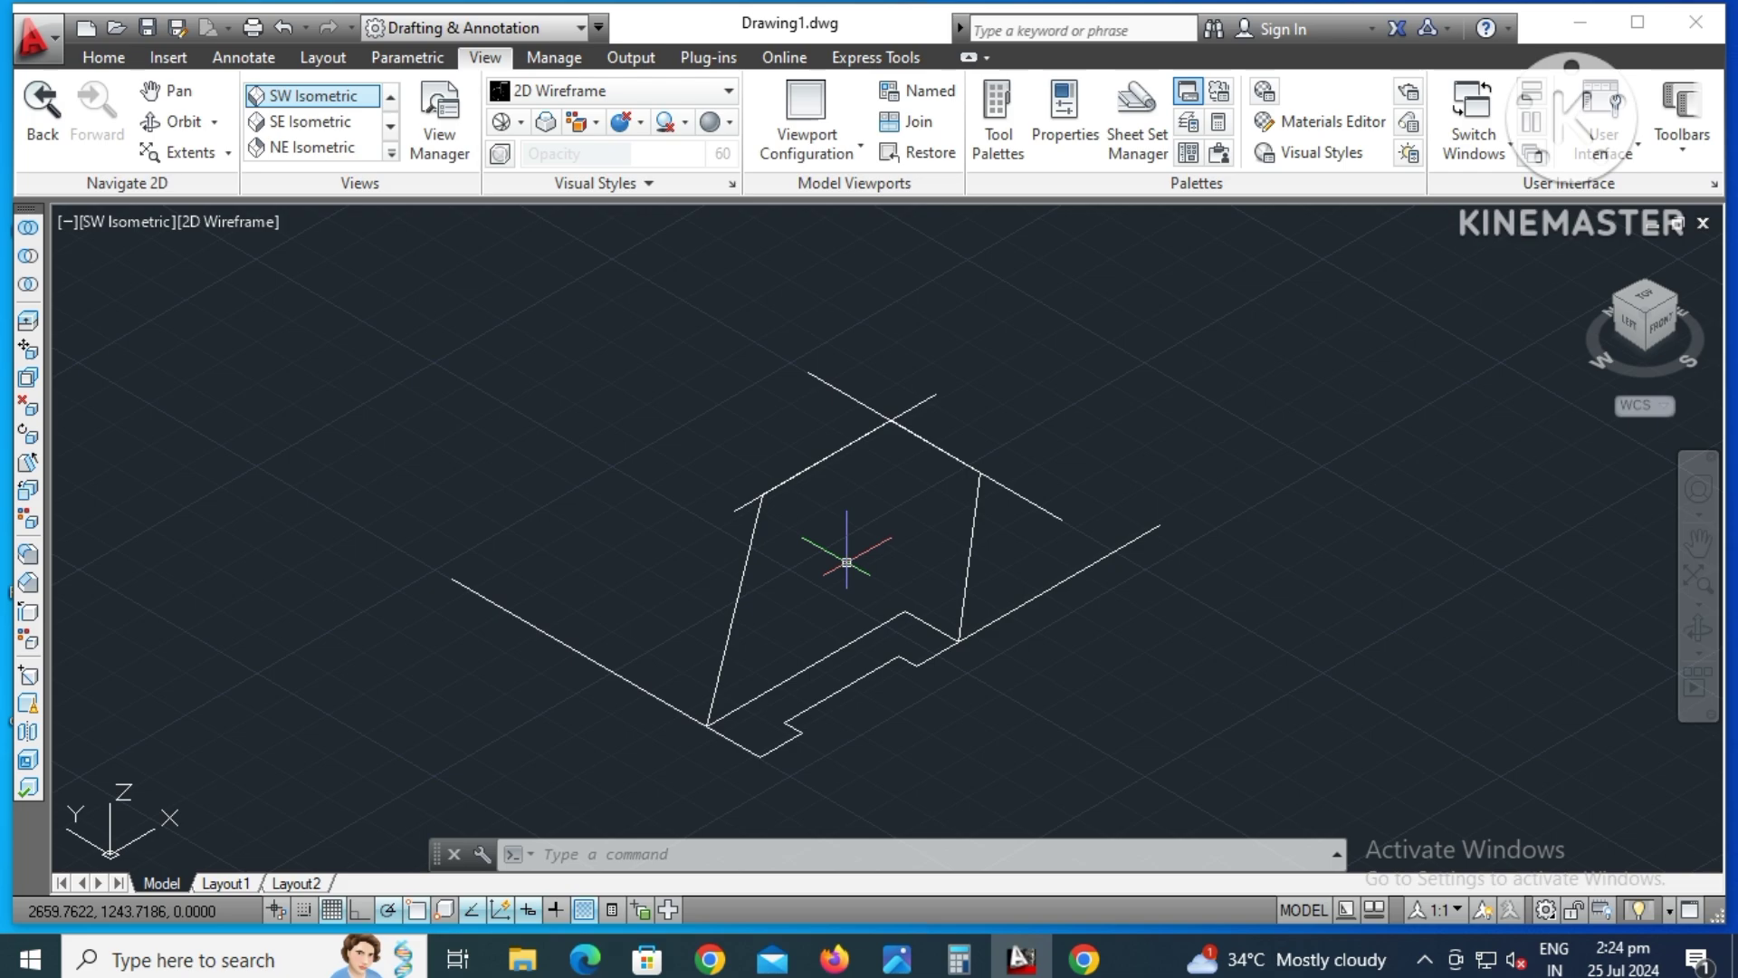
click(1697, 633)
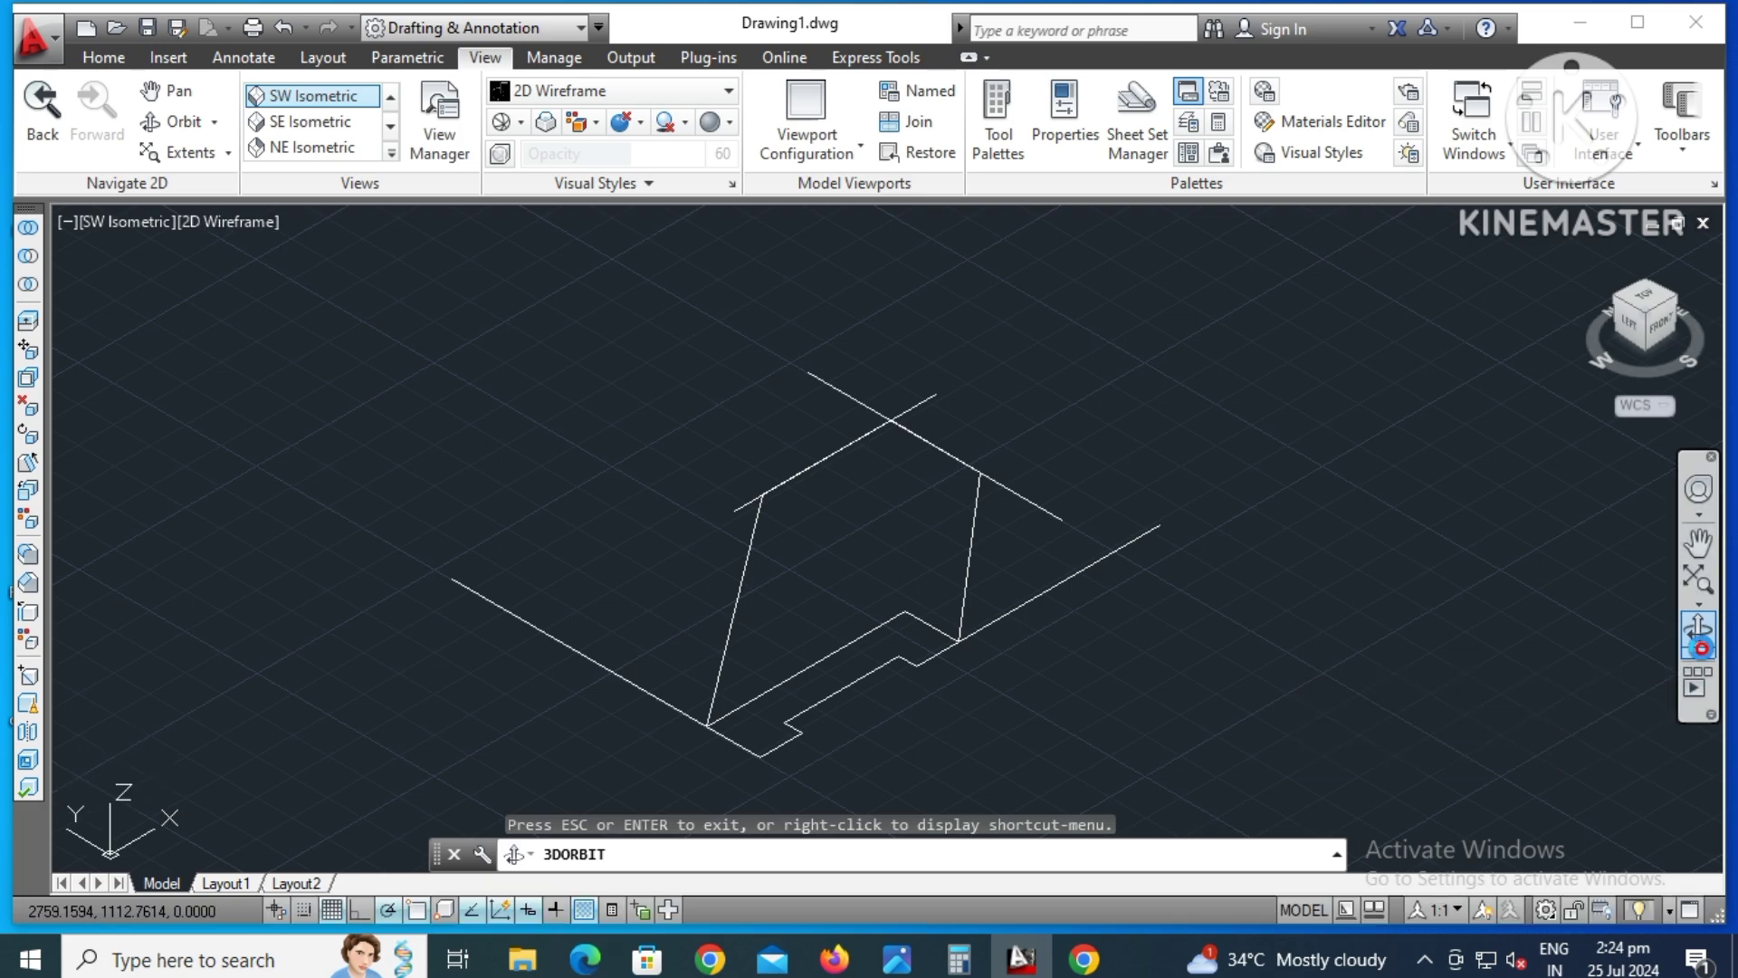
drag(995, 634, 796, 643)
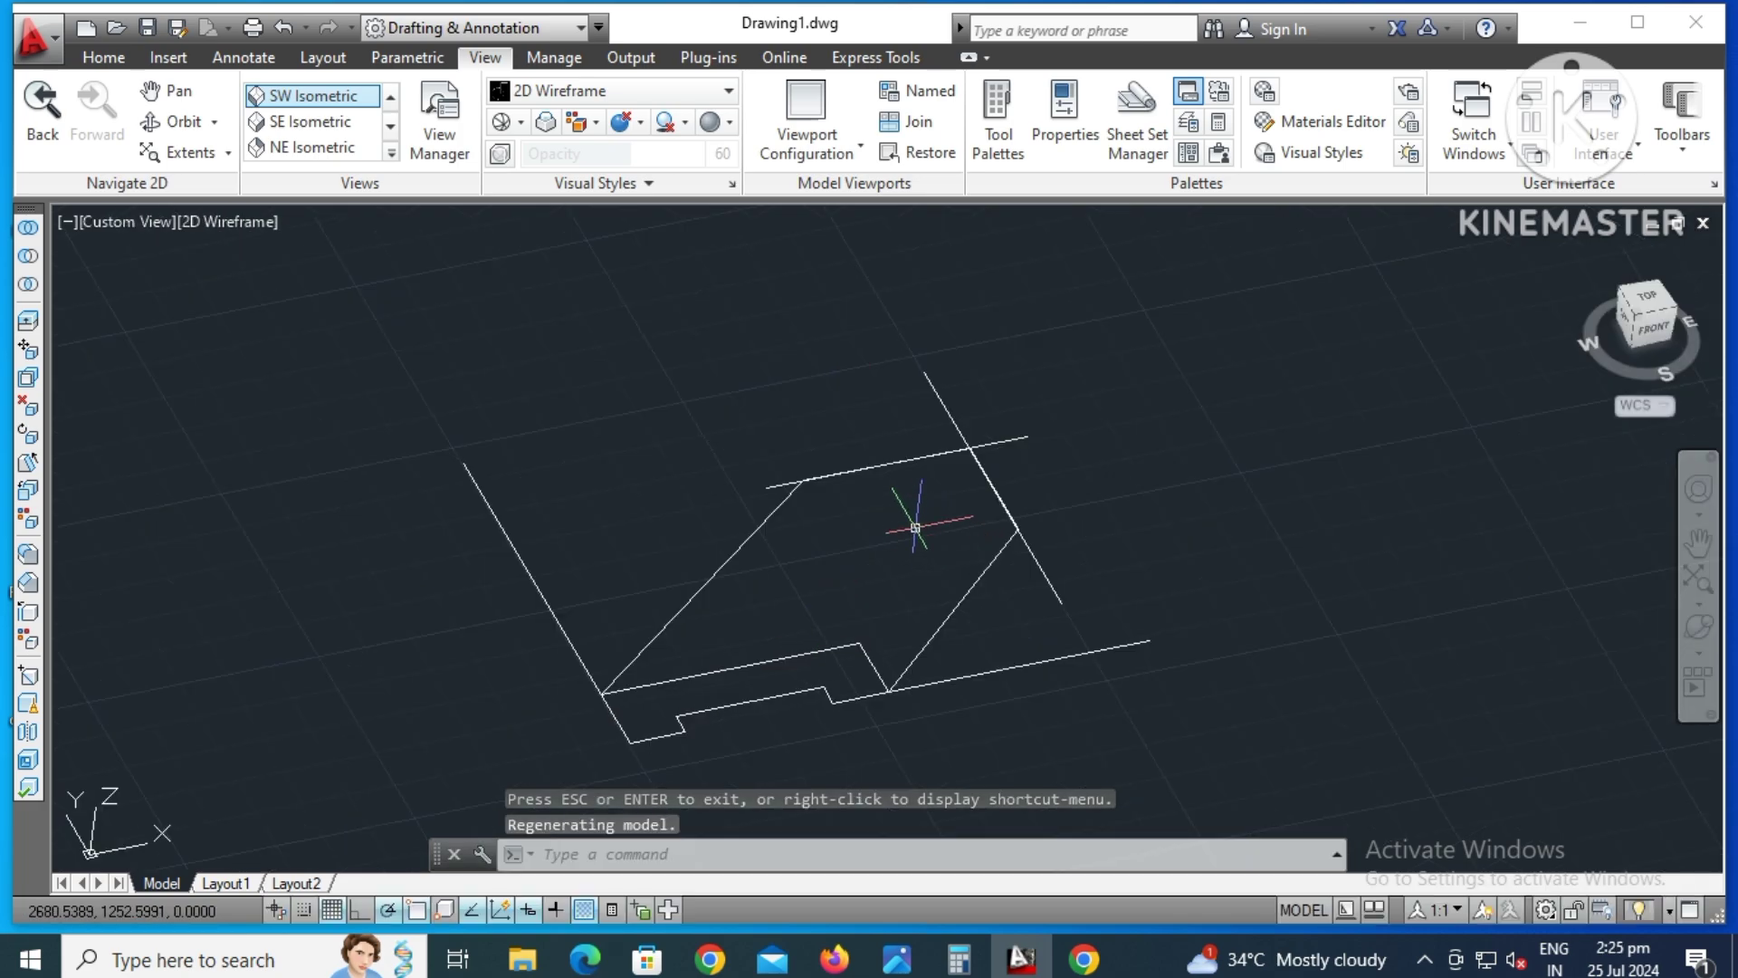
text(etrude)
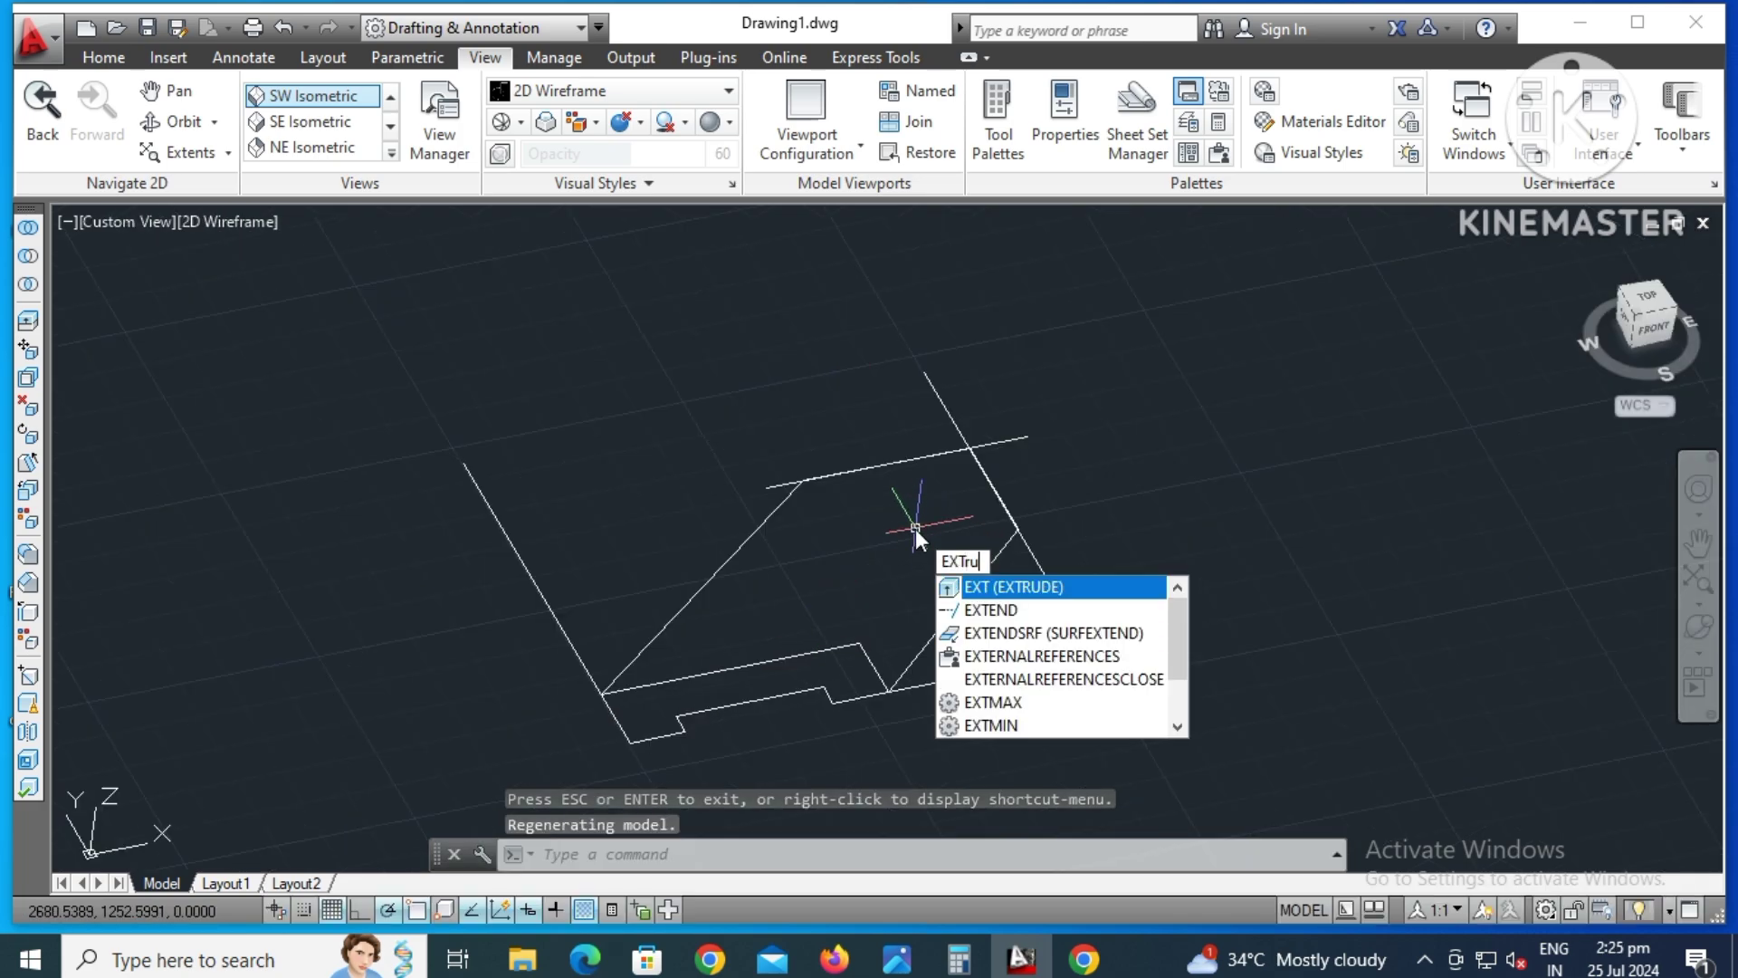
- Extrude the stepped base polyline 75 units into a solid
key(Return)
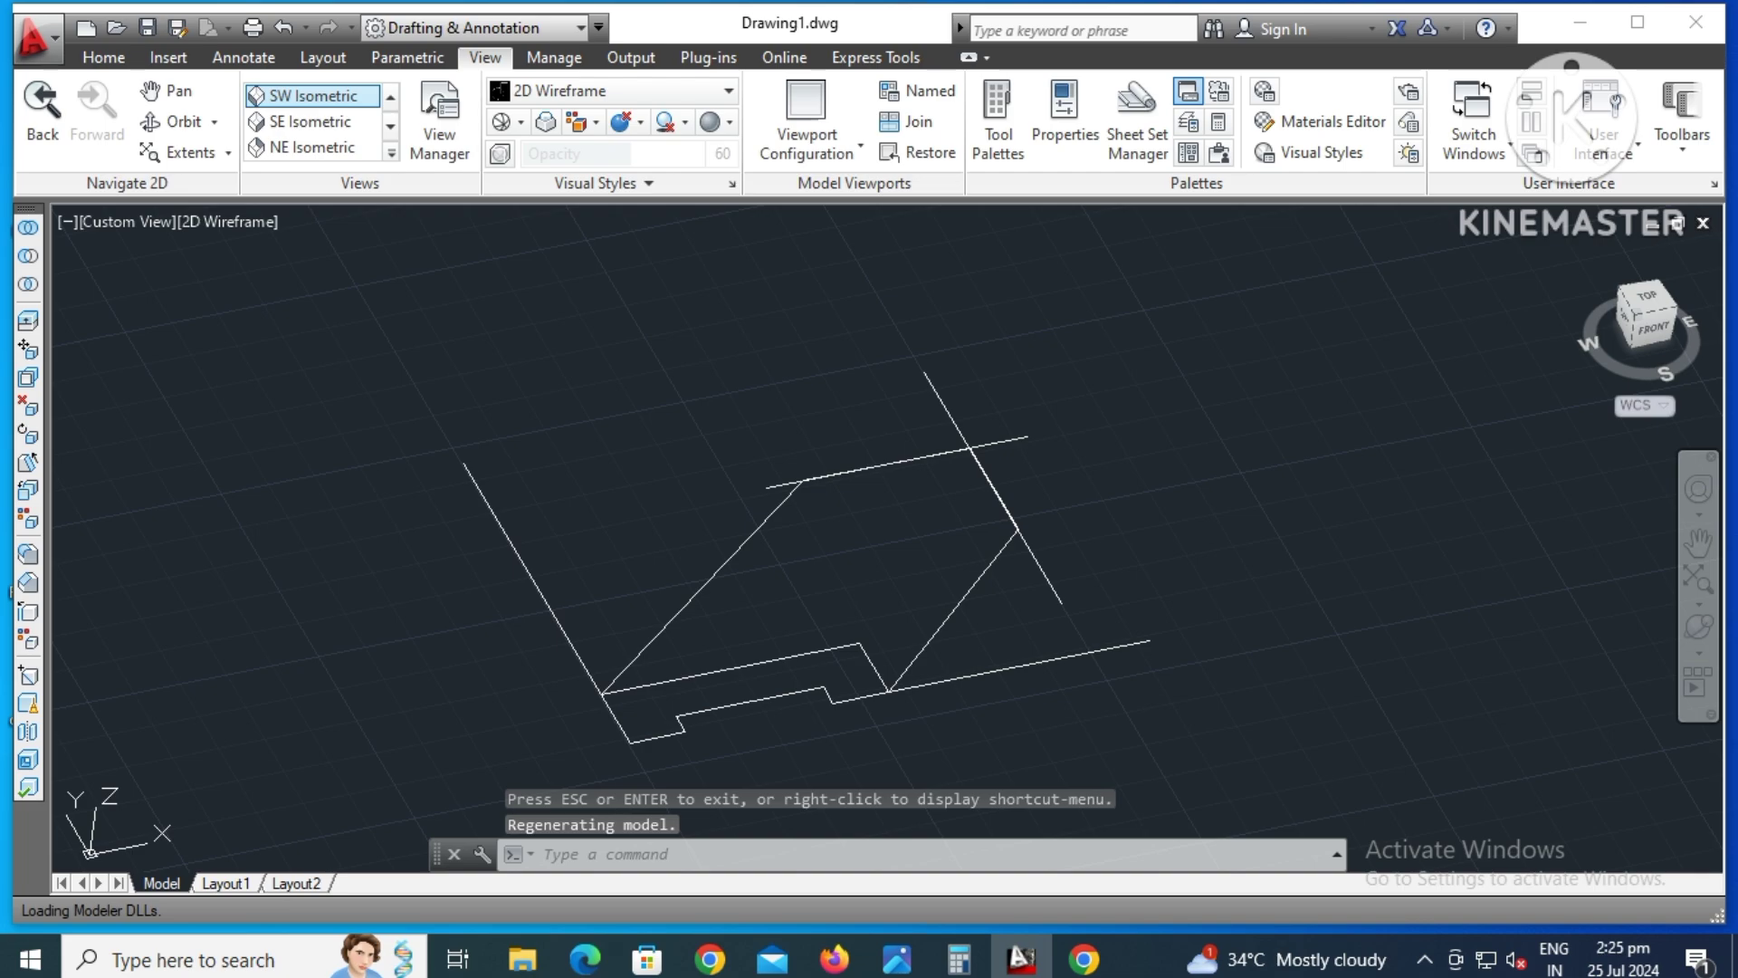
click(766, 660)
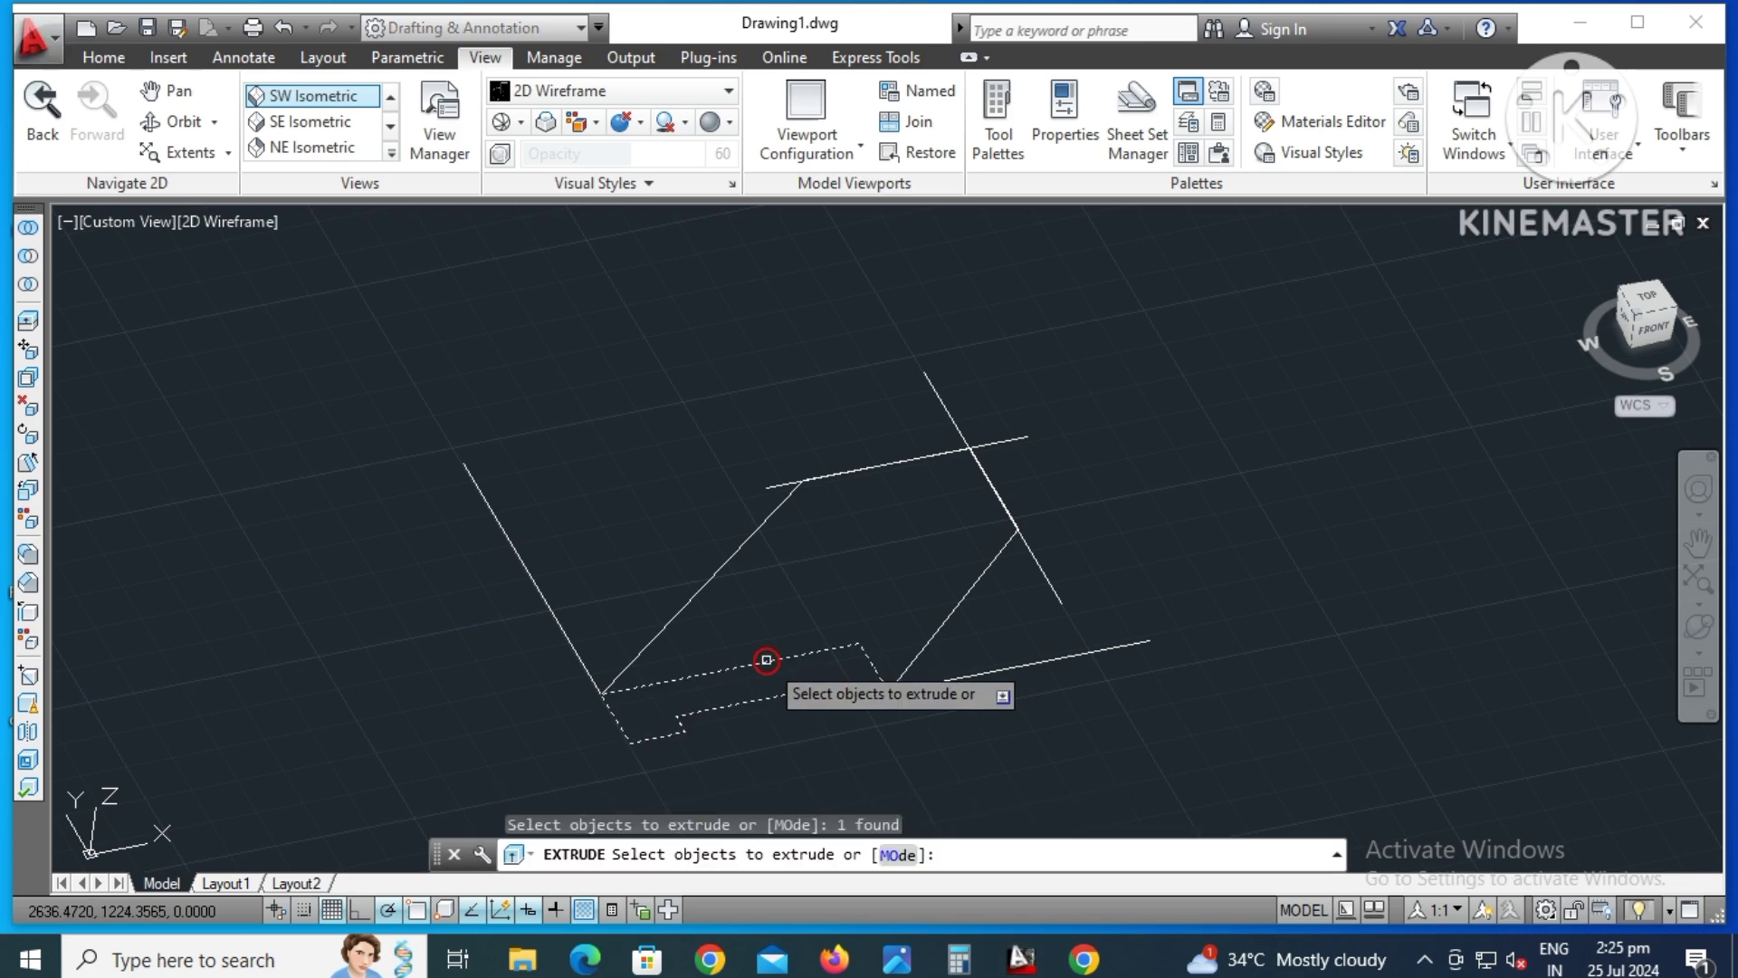
key(Return)
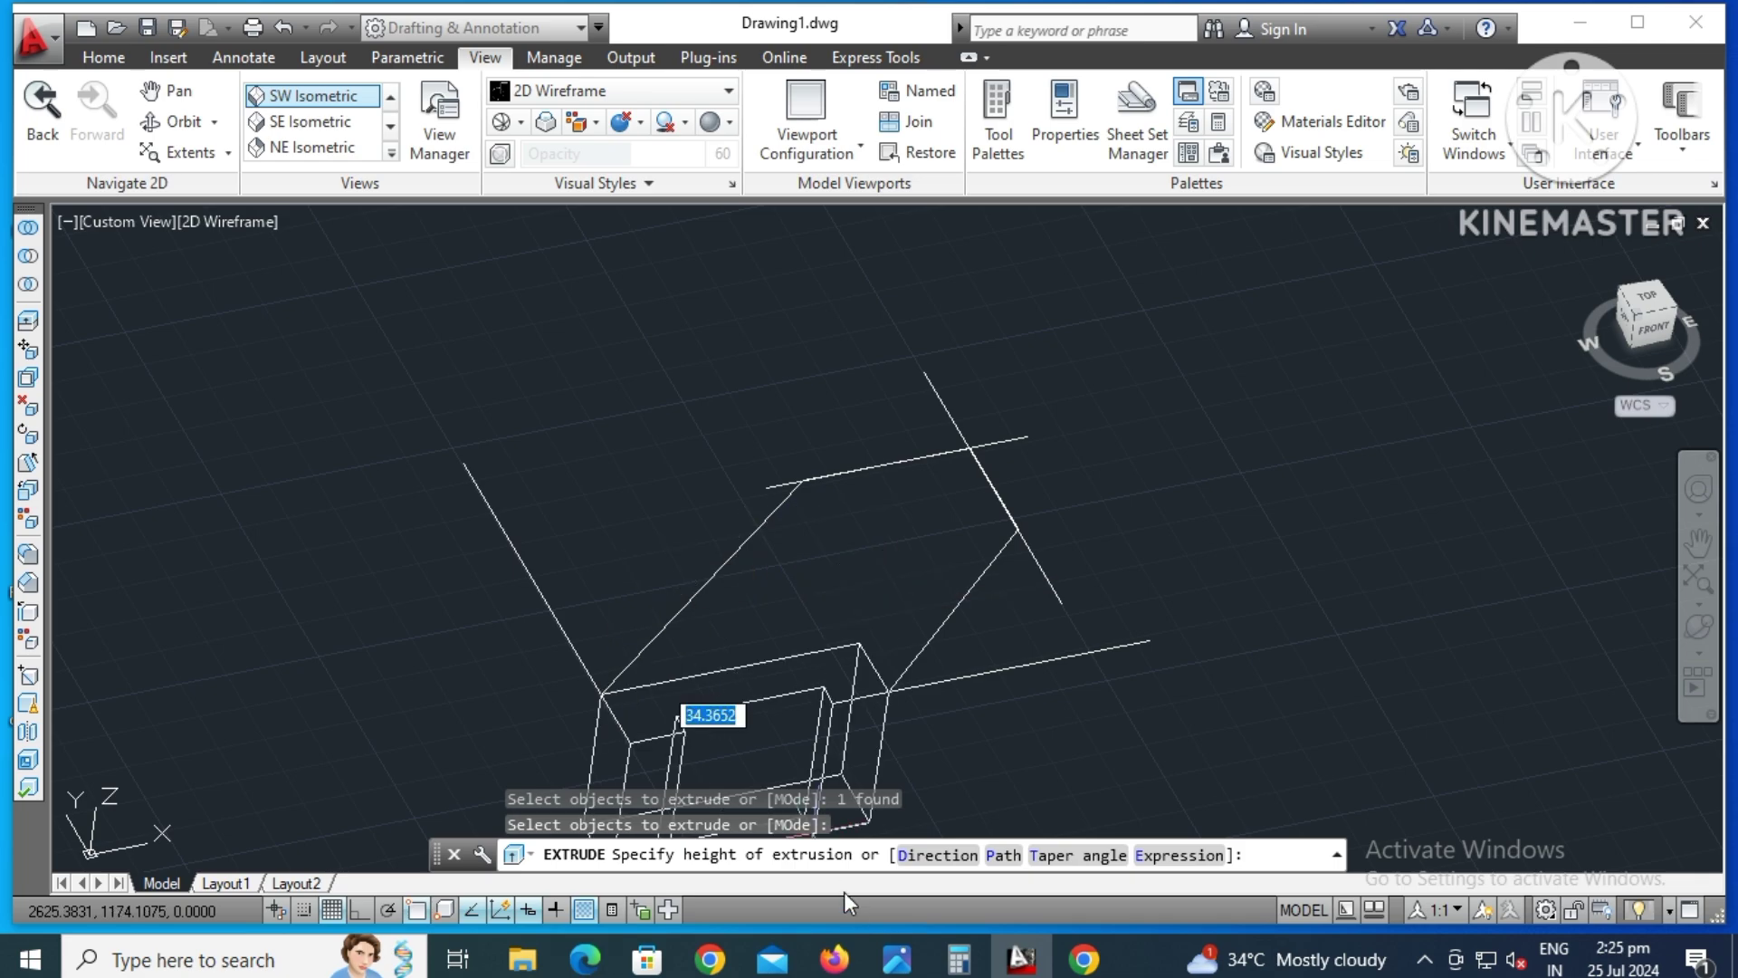
click(896, 959)
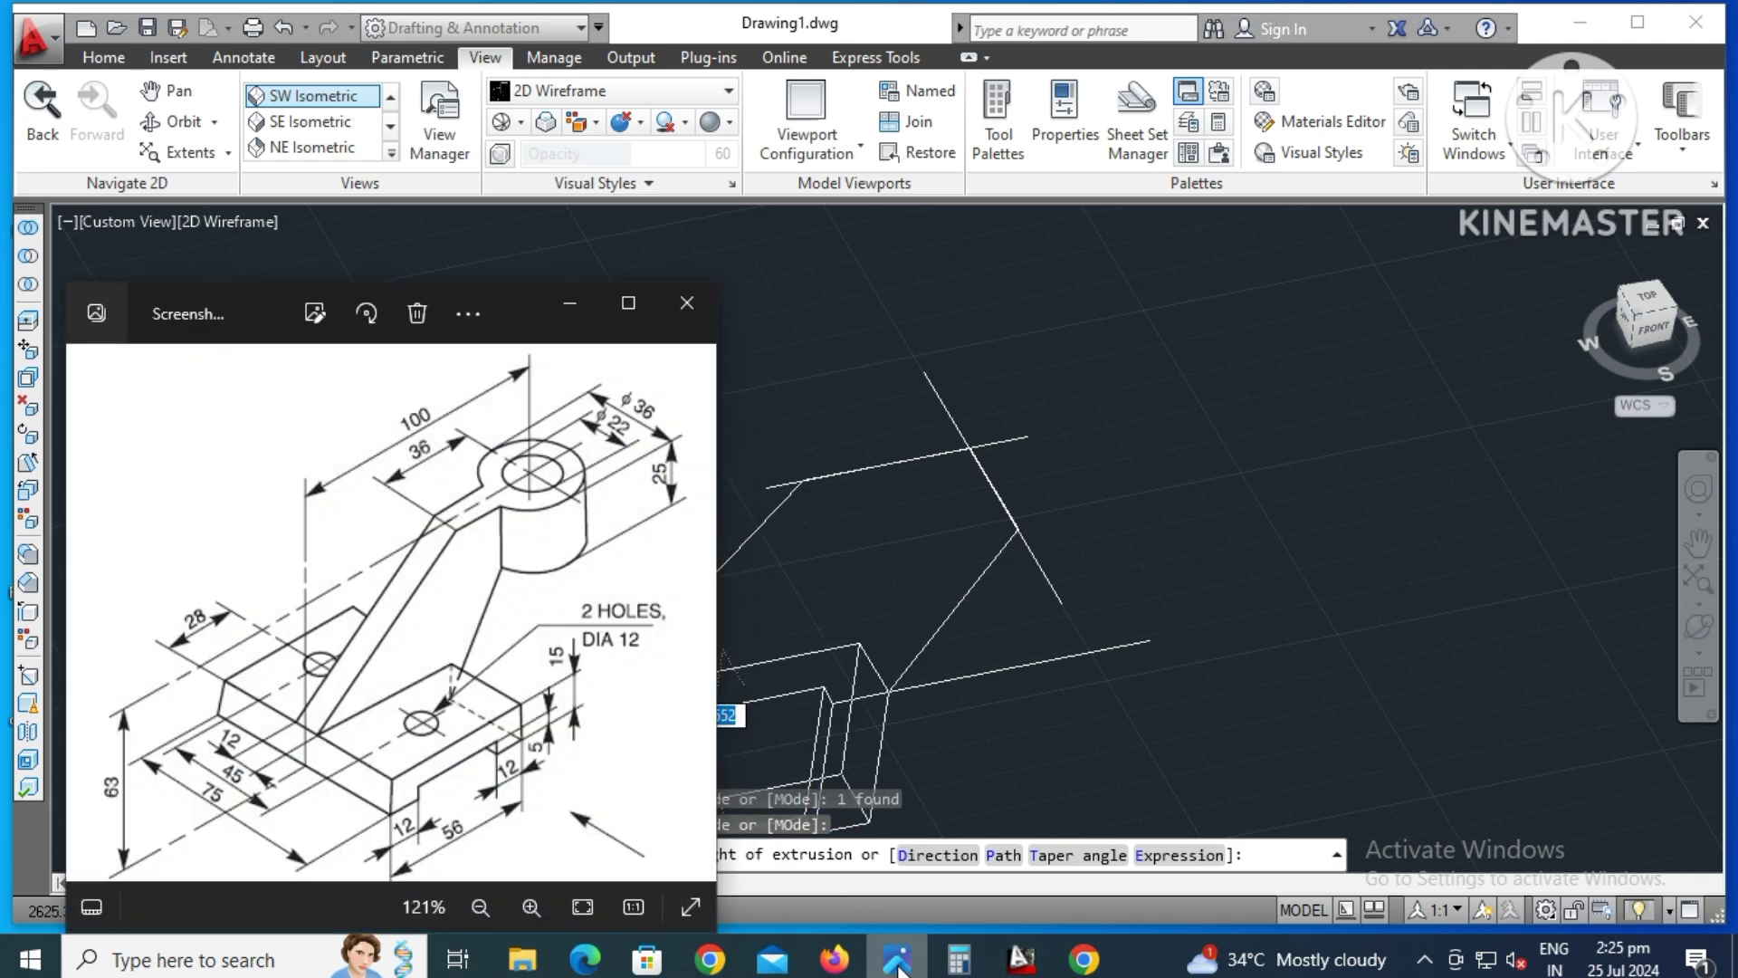
click(897, 960)
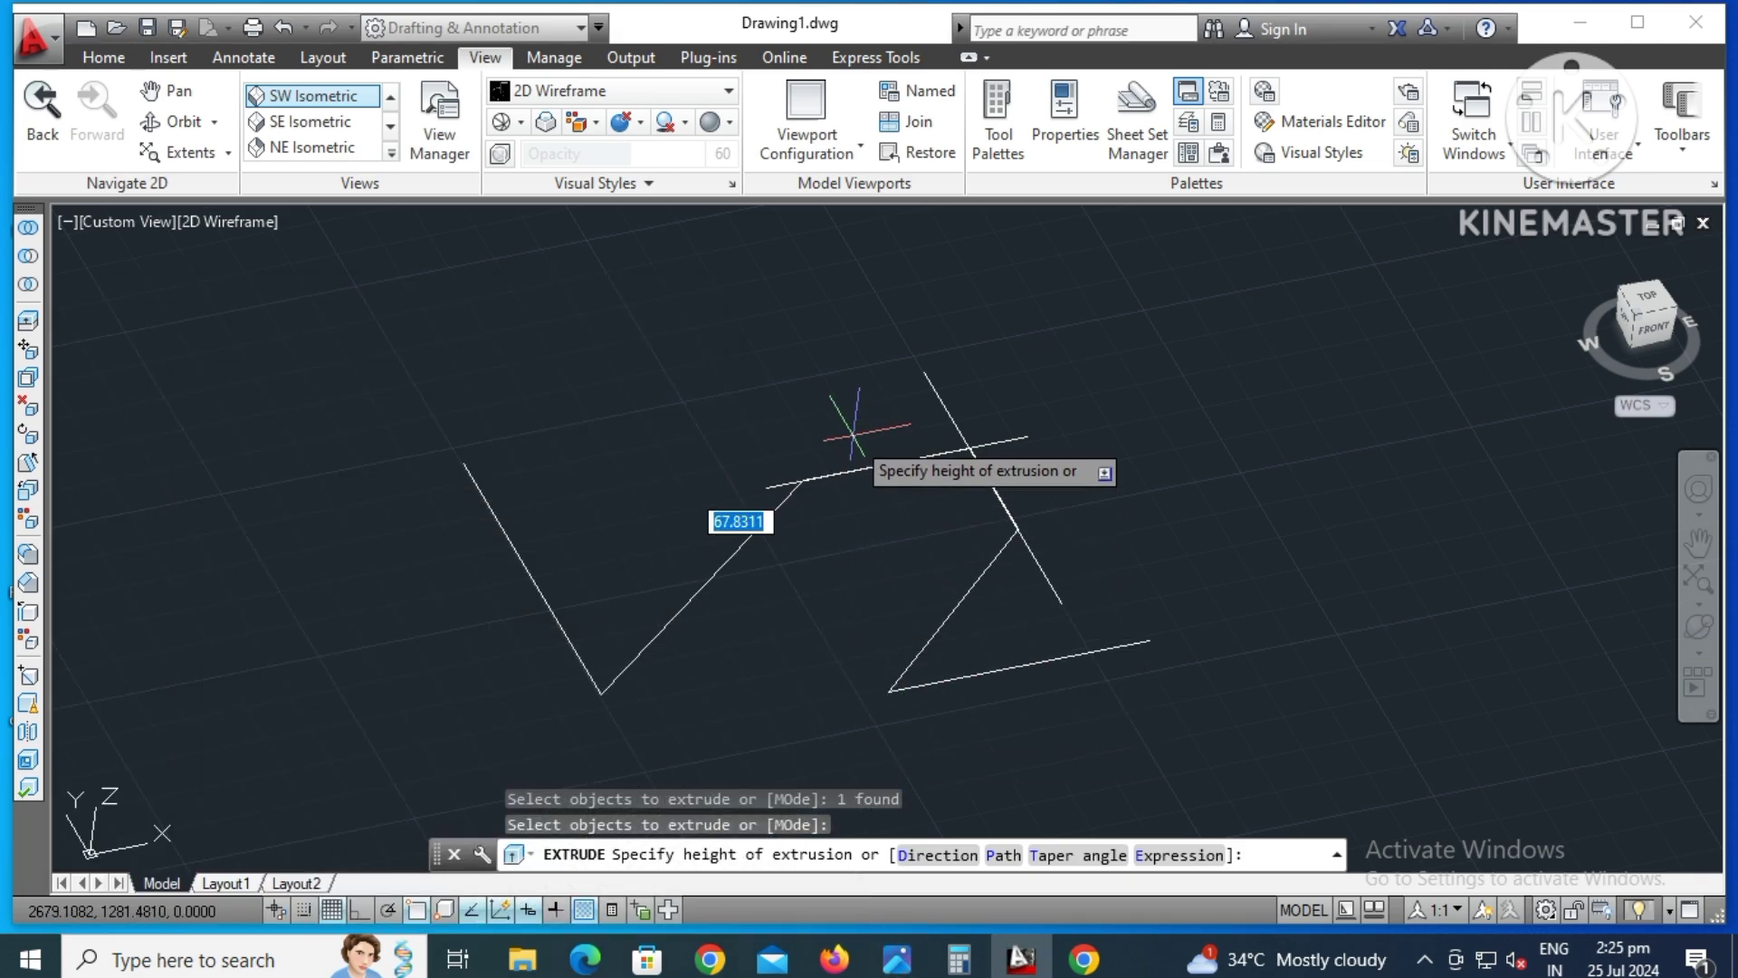
text(75)
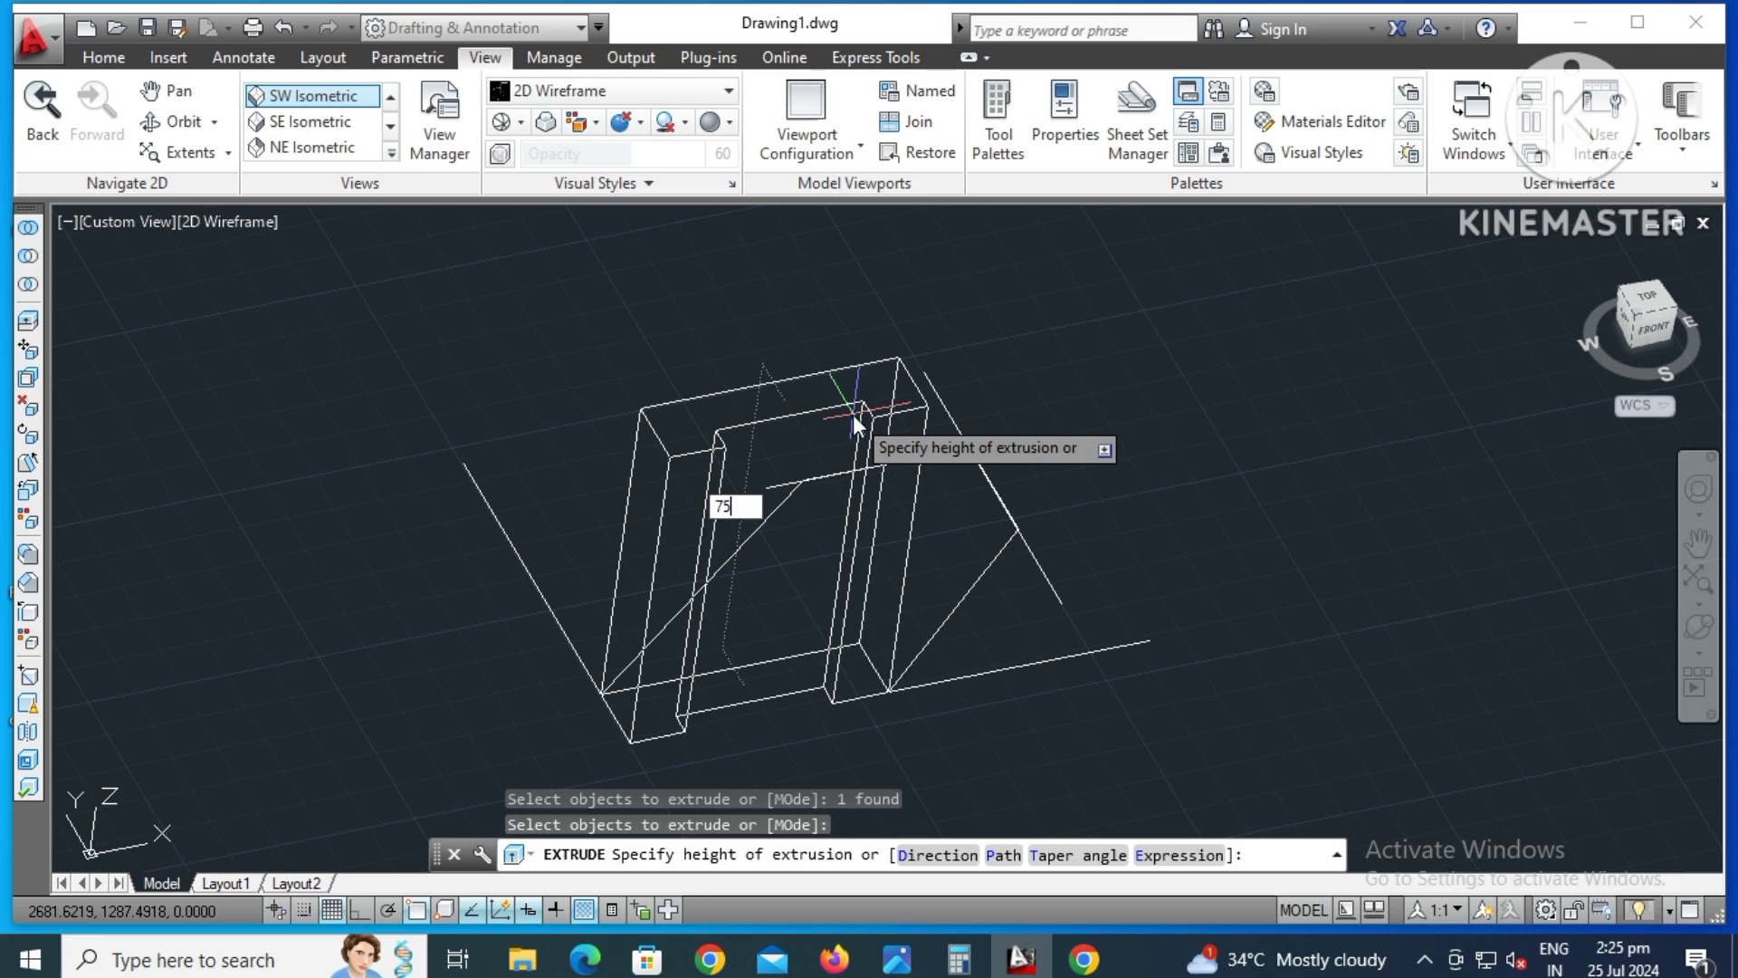
key(Return)
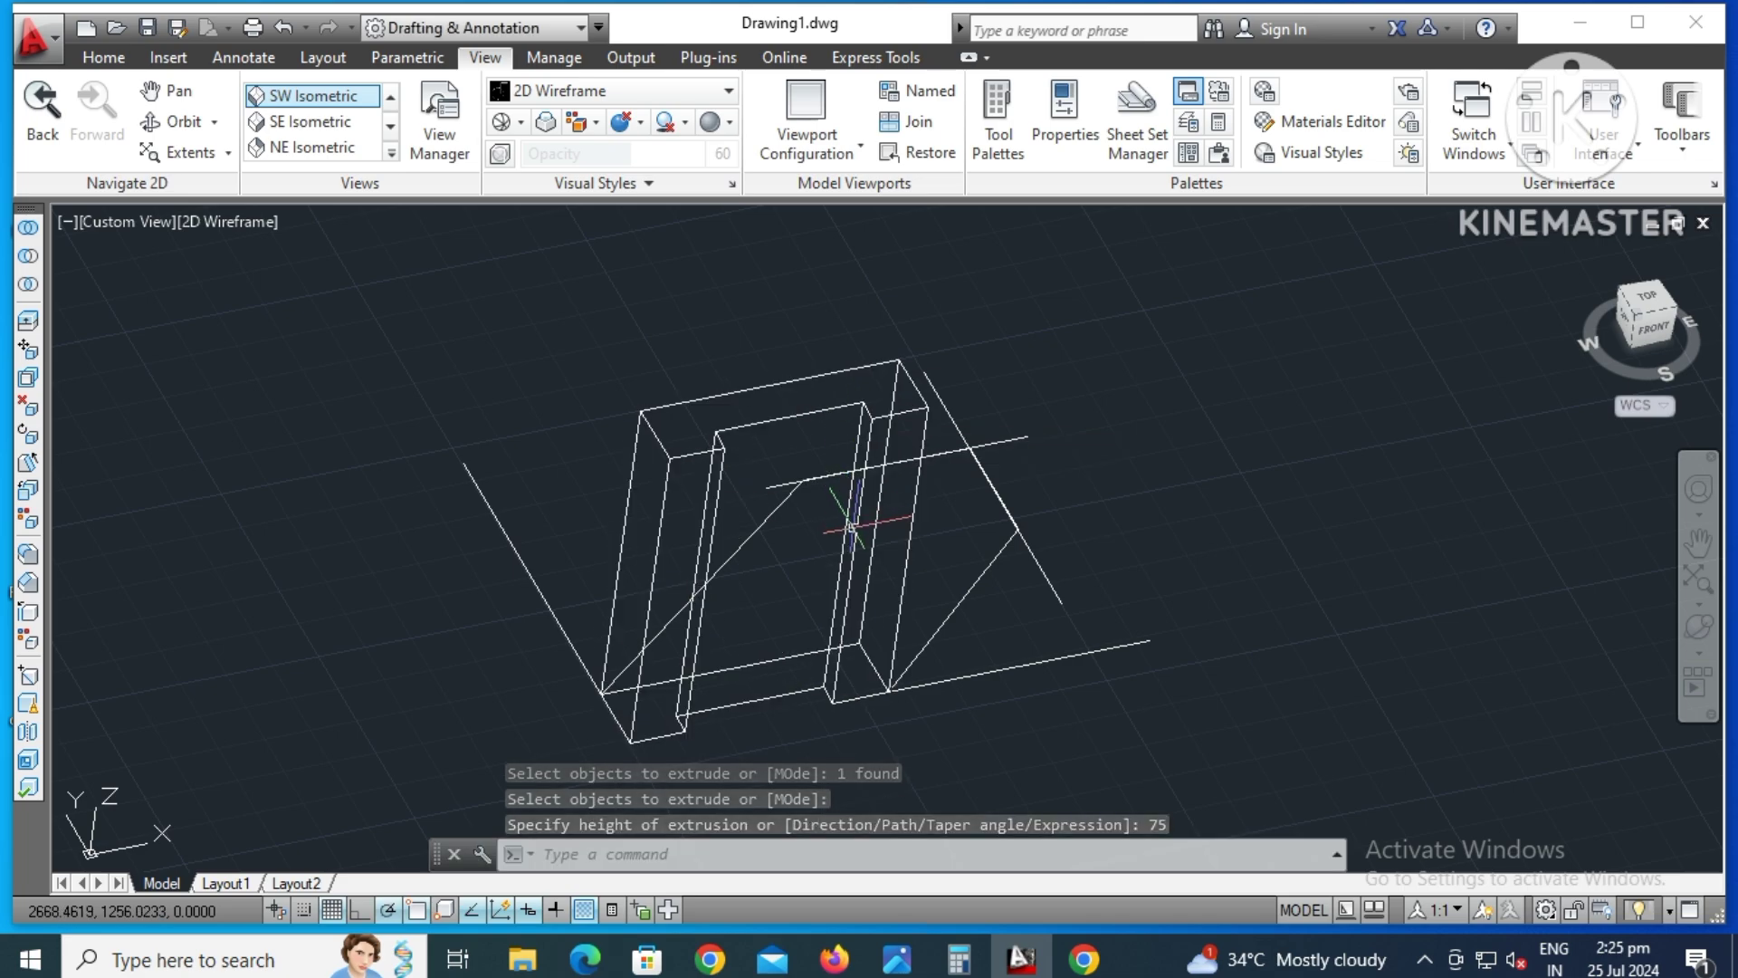
mouse_move(869, 573)
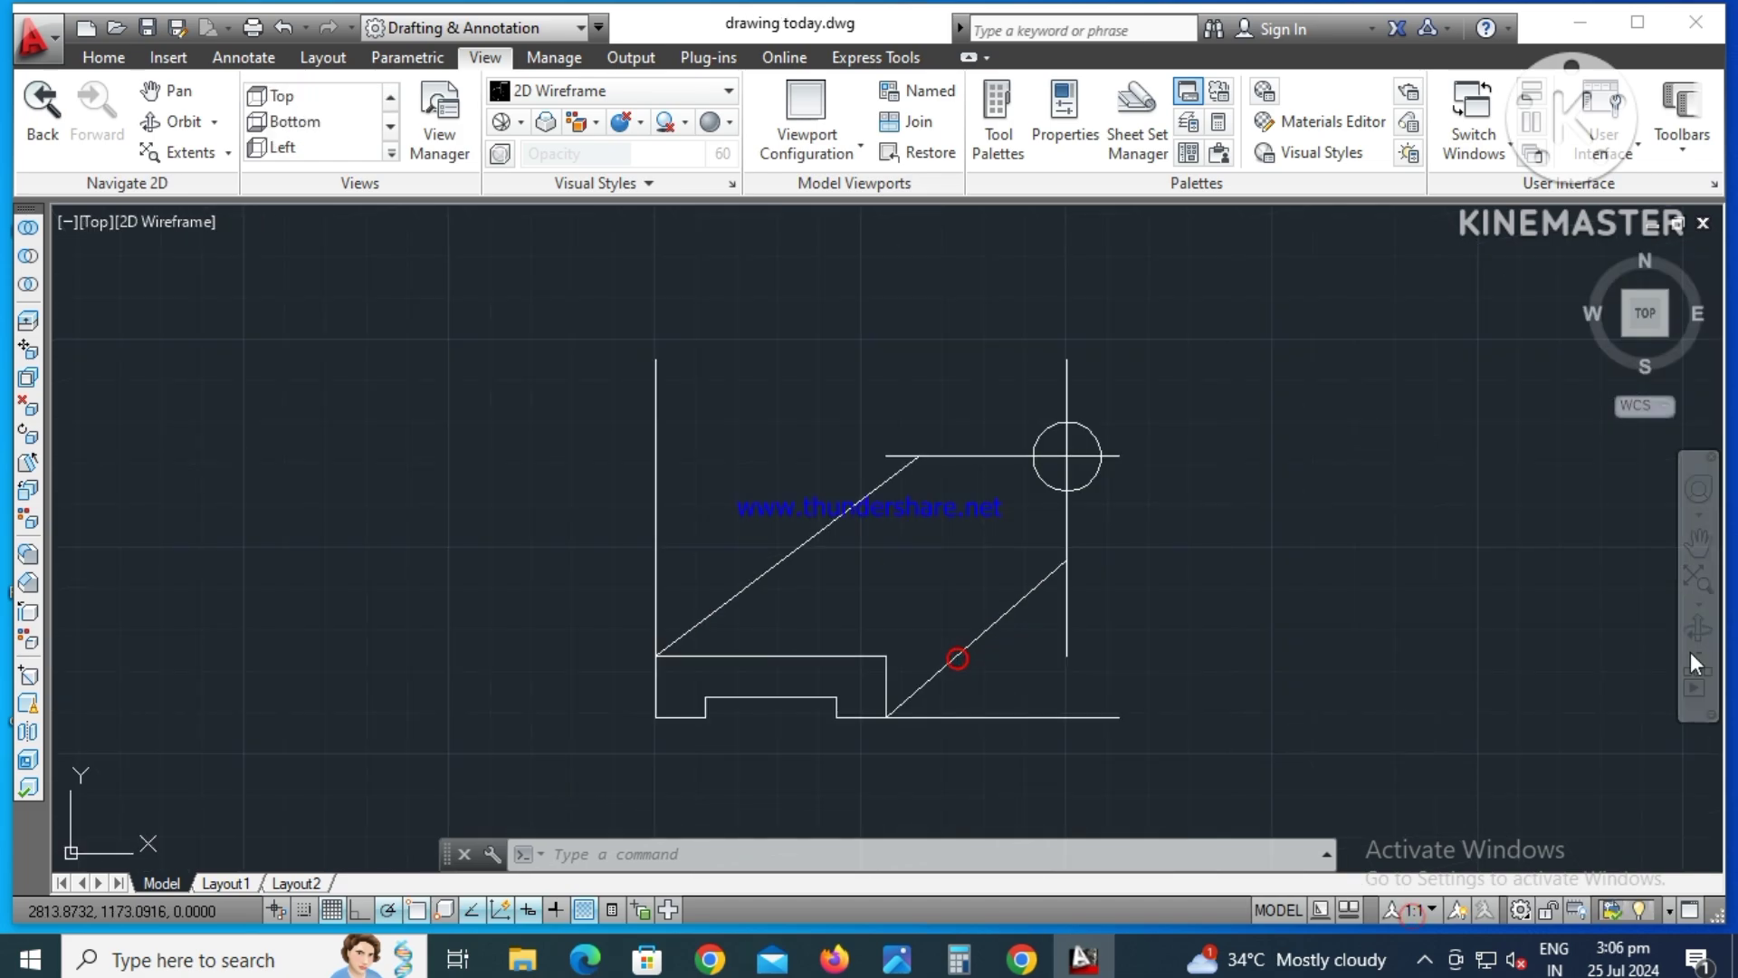
- Free-orbit the top view into a tilted 3D view showing the extruded base
click(1695, 656)
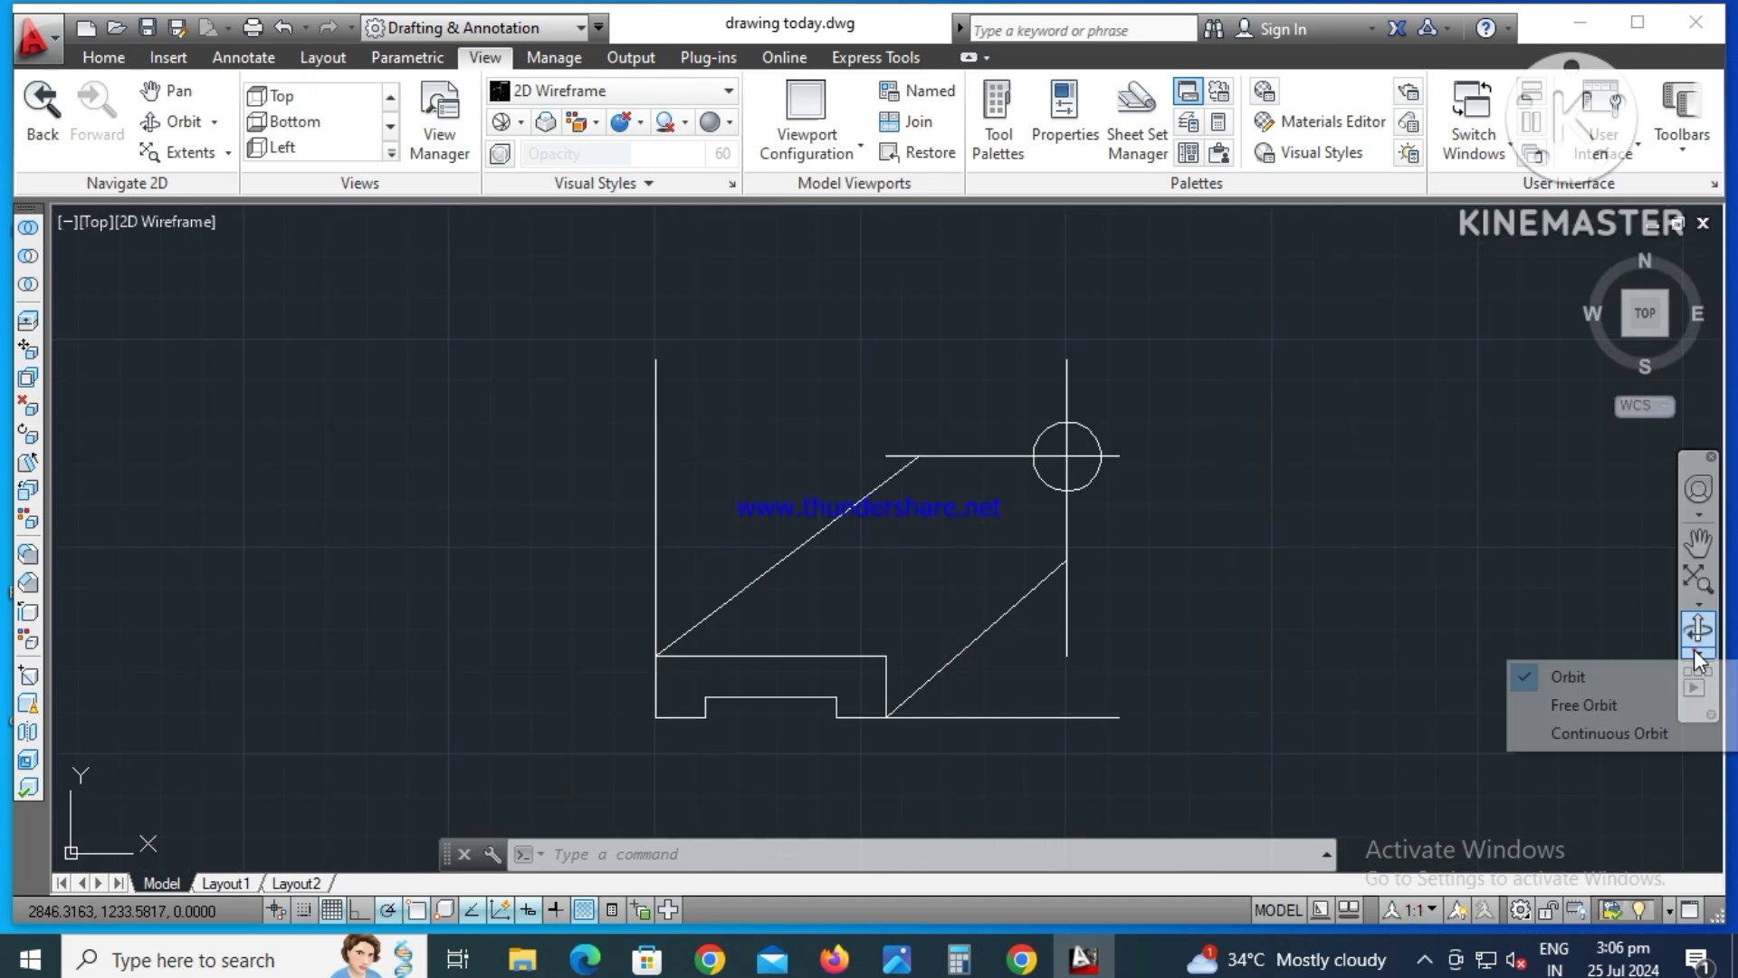
click(1617, 699)
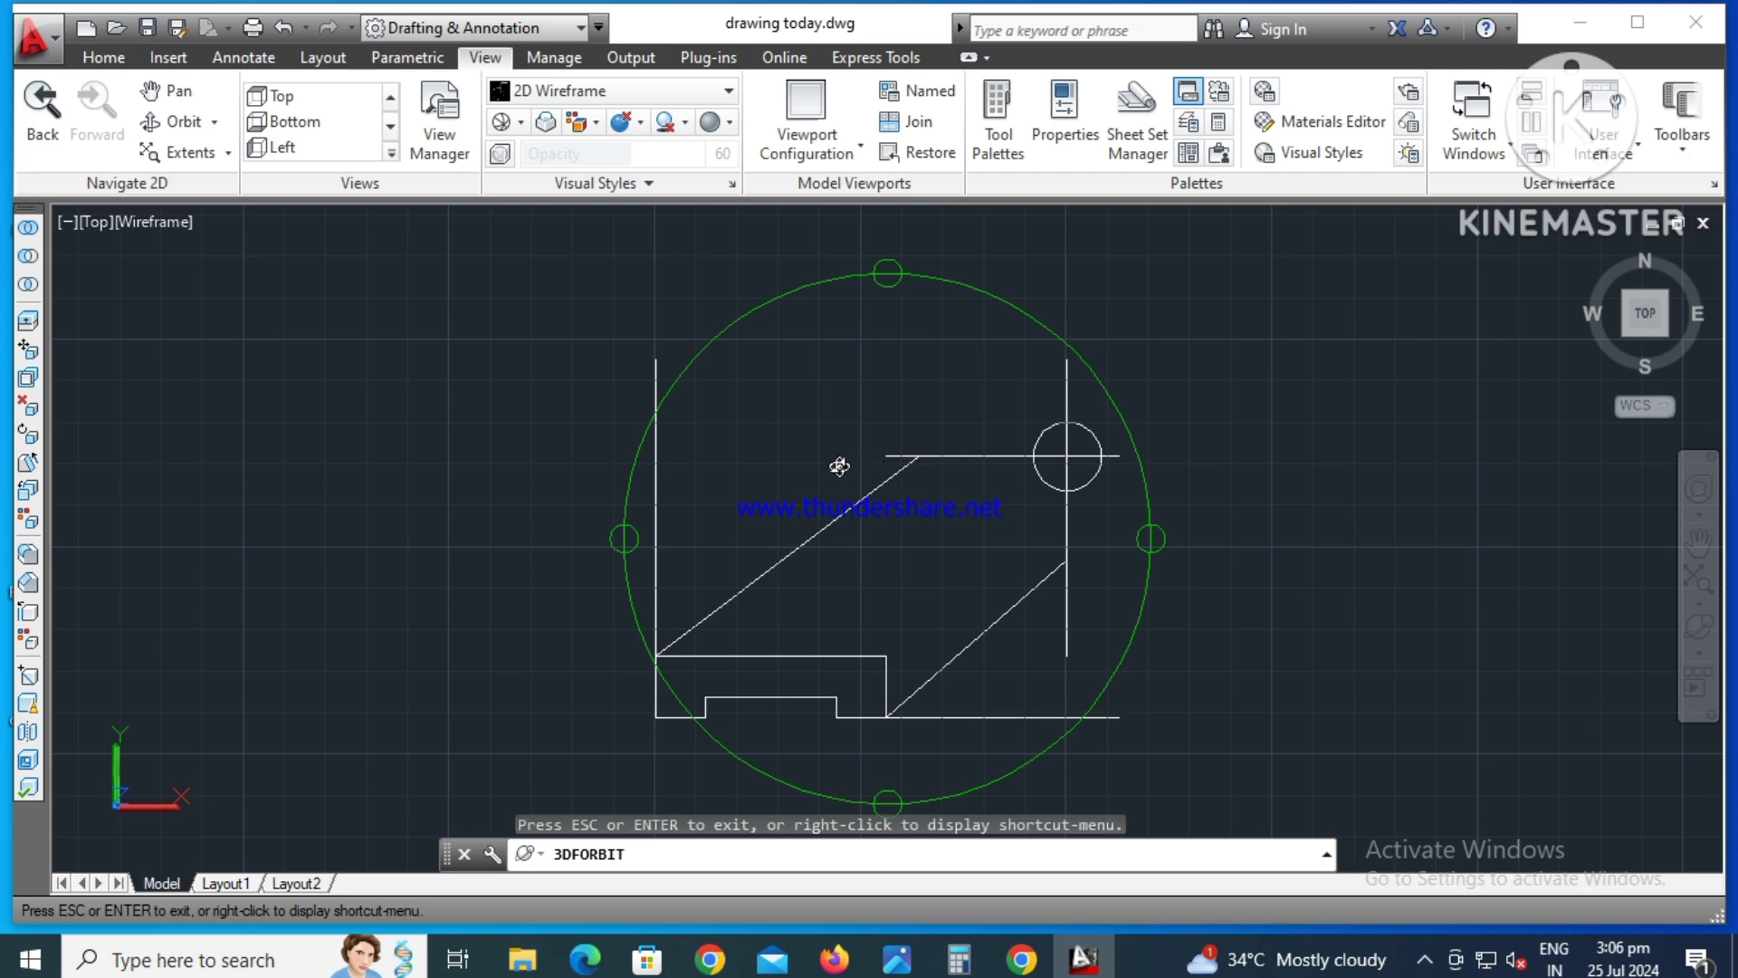
mouse_move(839, 467)
mouse_down()
mouse_move(870, 518)
mouse_move(818, 477)
mouse_up()
drag(710, 438, 700, 448)
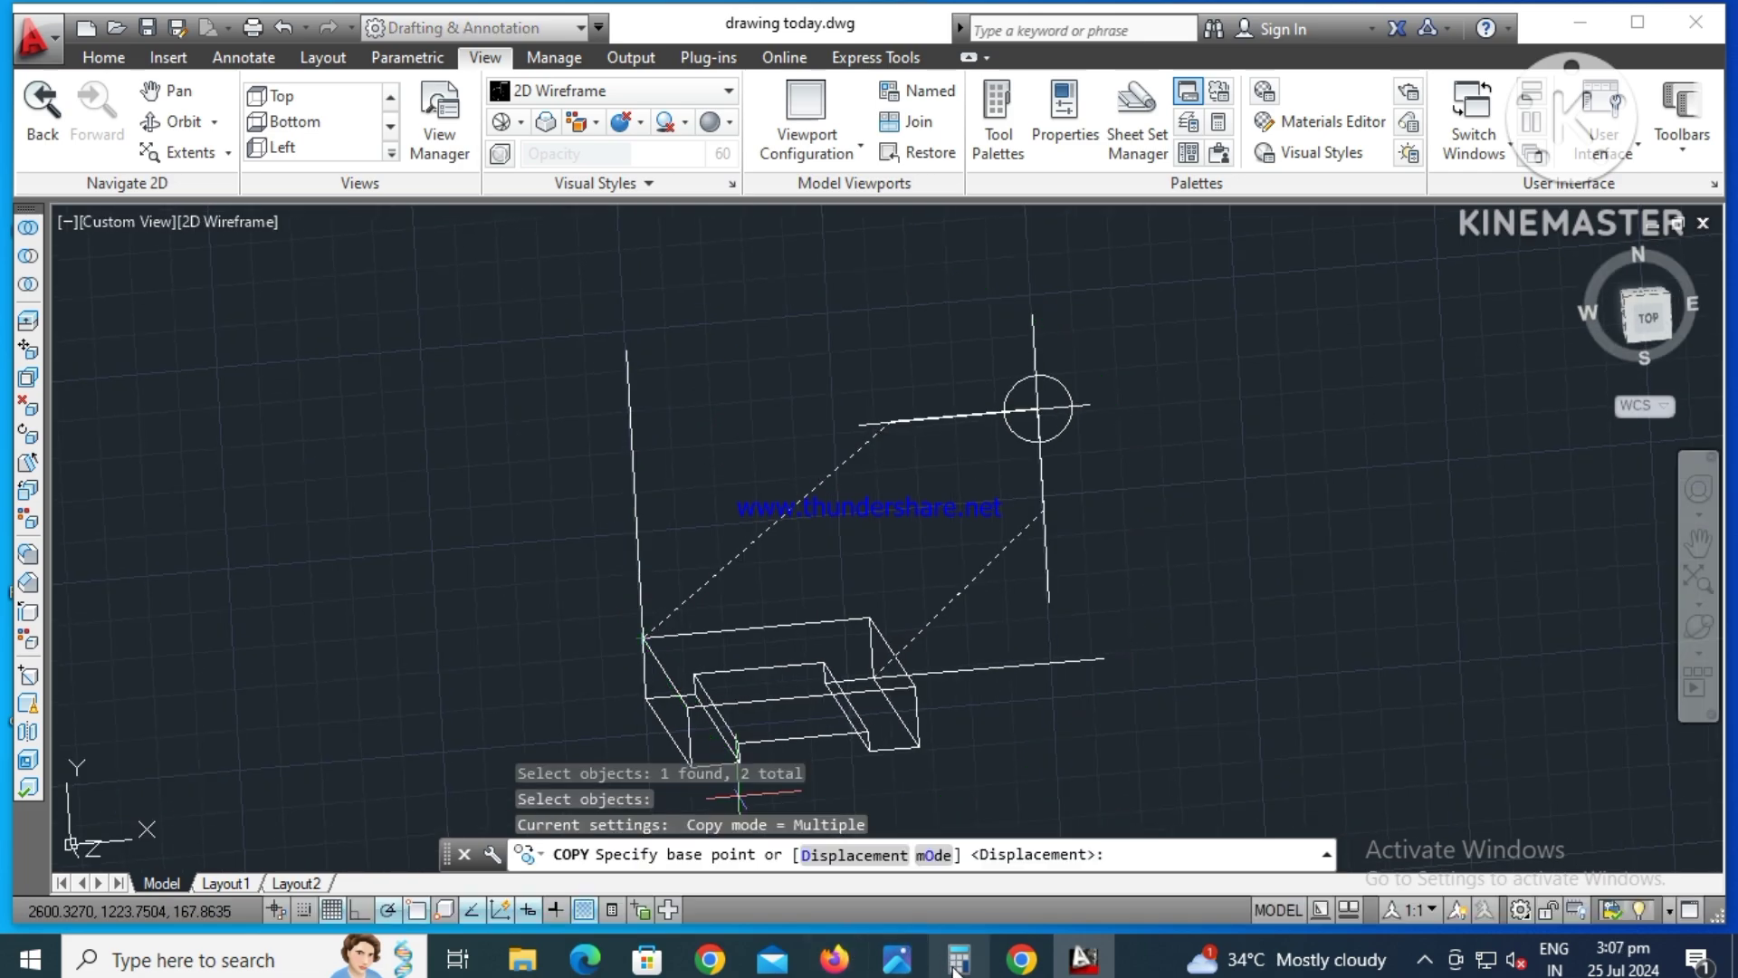
click(956, 961)
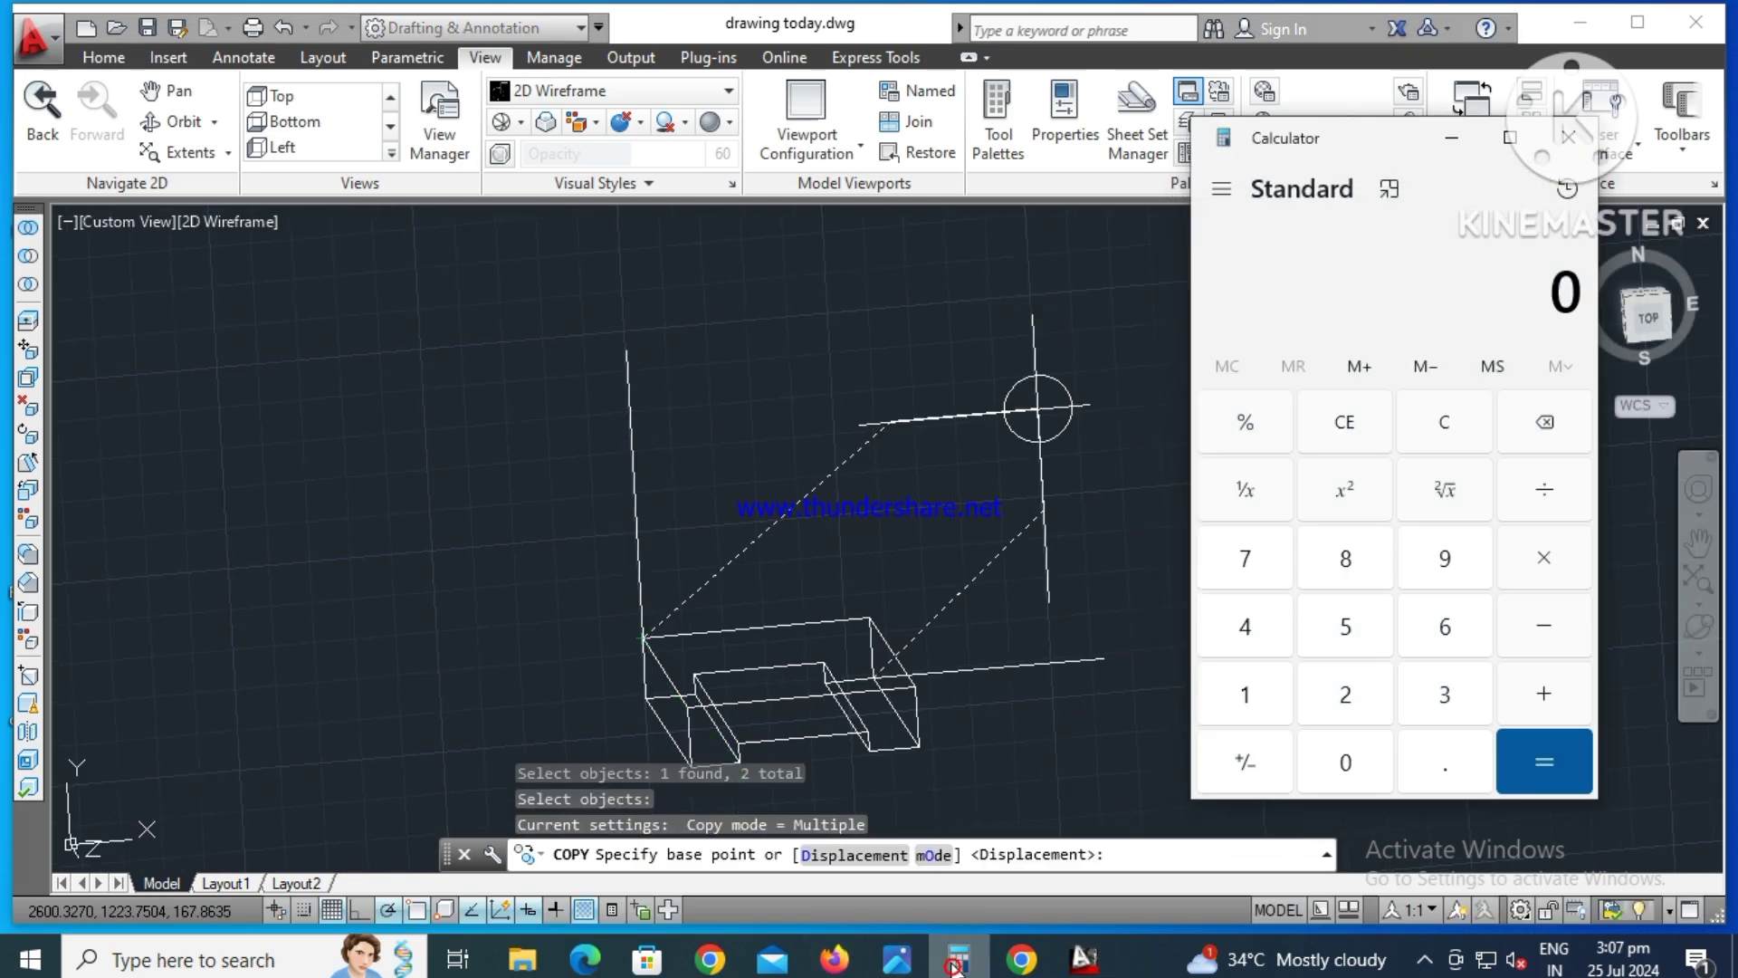
- Compute 75 ÷ 2 = 37.5 in Calculator, then minimize Calculator and the reference drawing
click(896, 961)
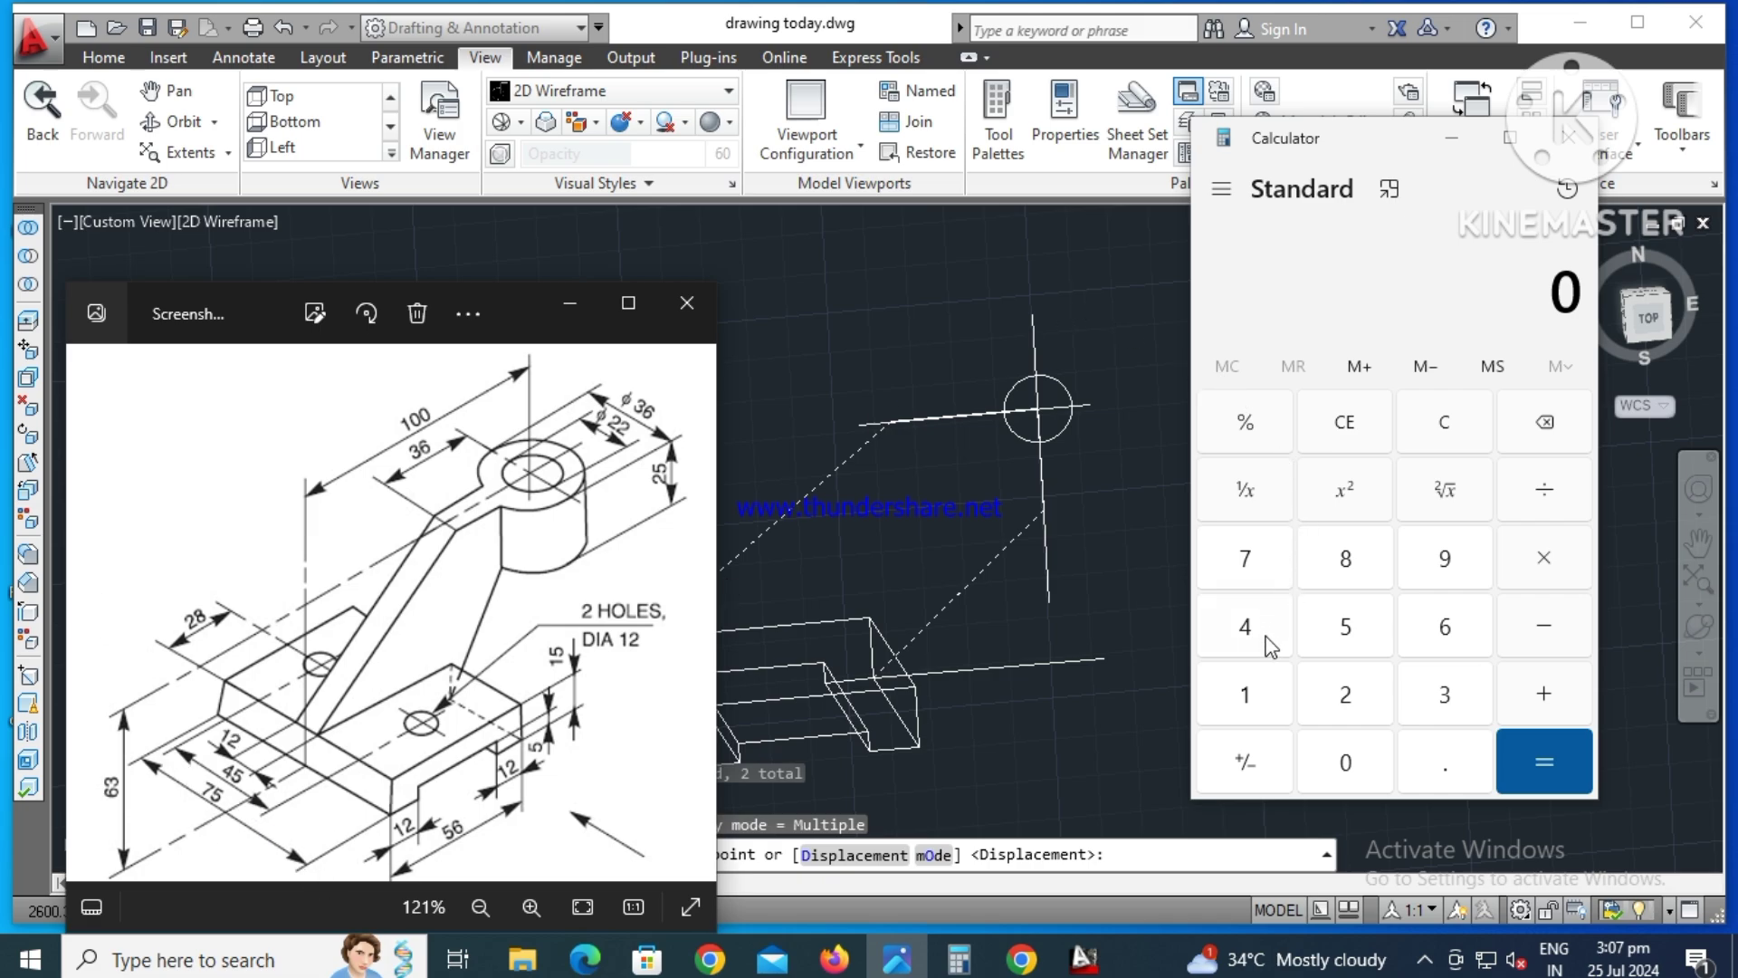
click(1247, 556)
click(1345, 621)
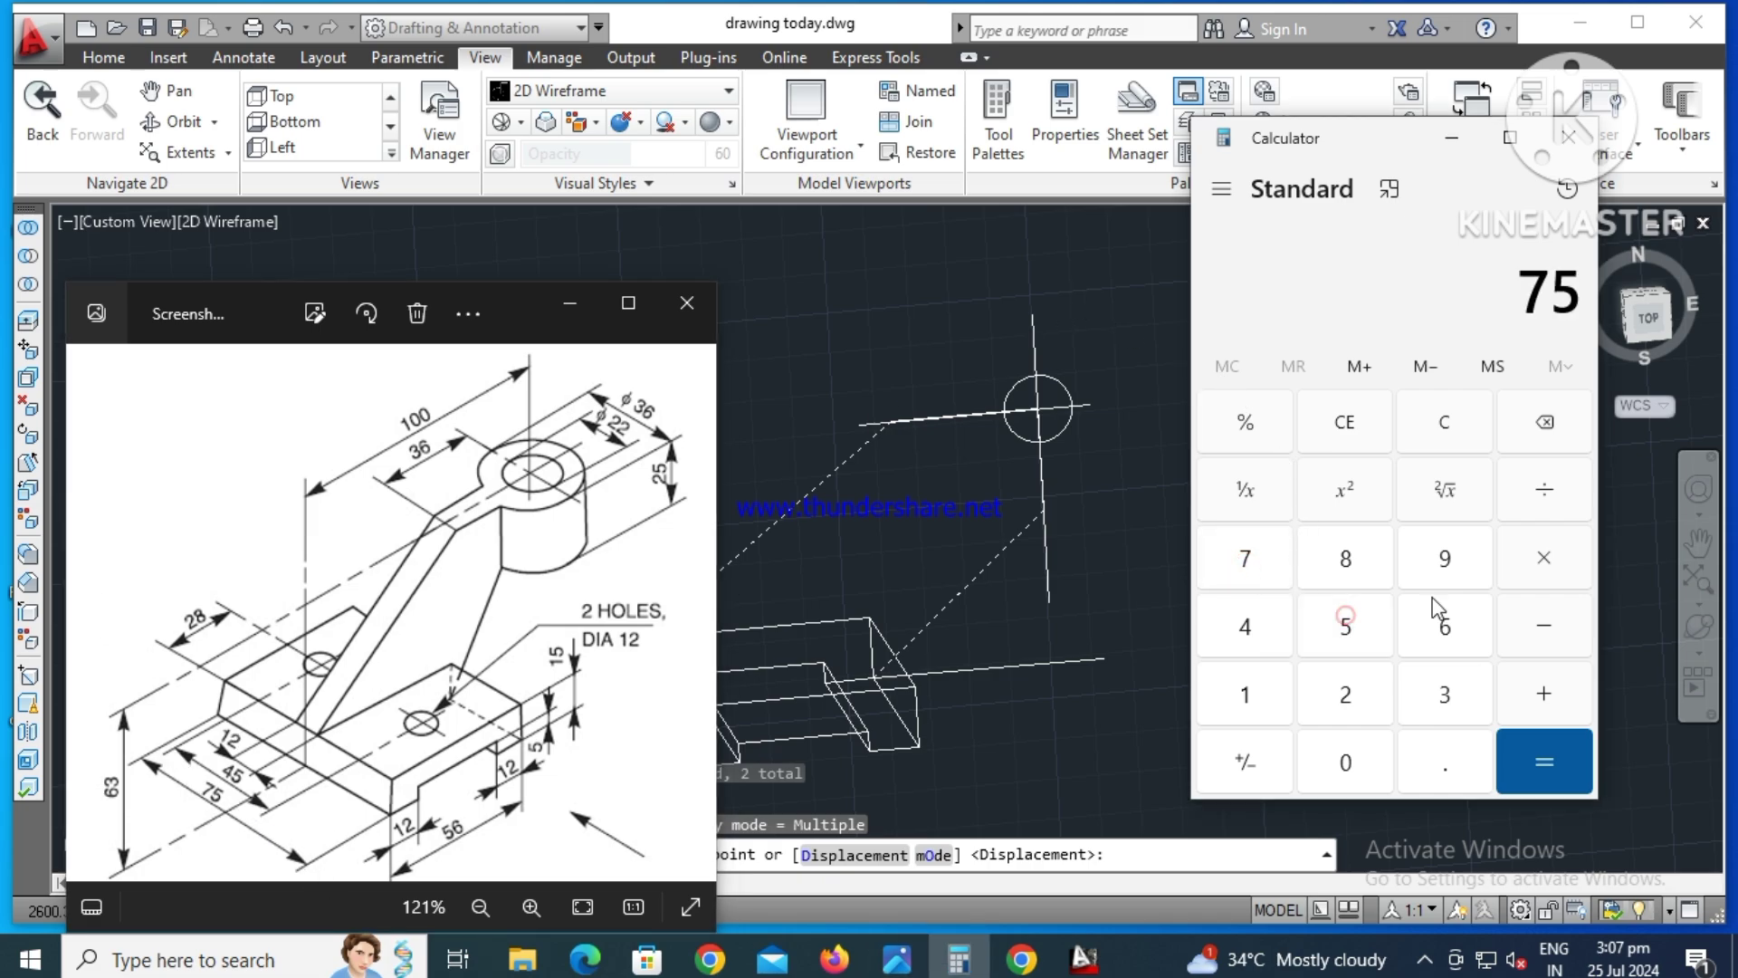
click(1347, 690)
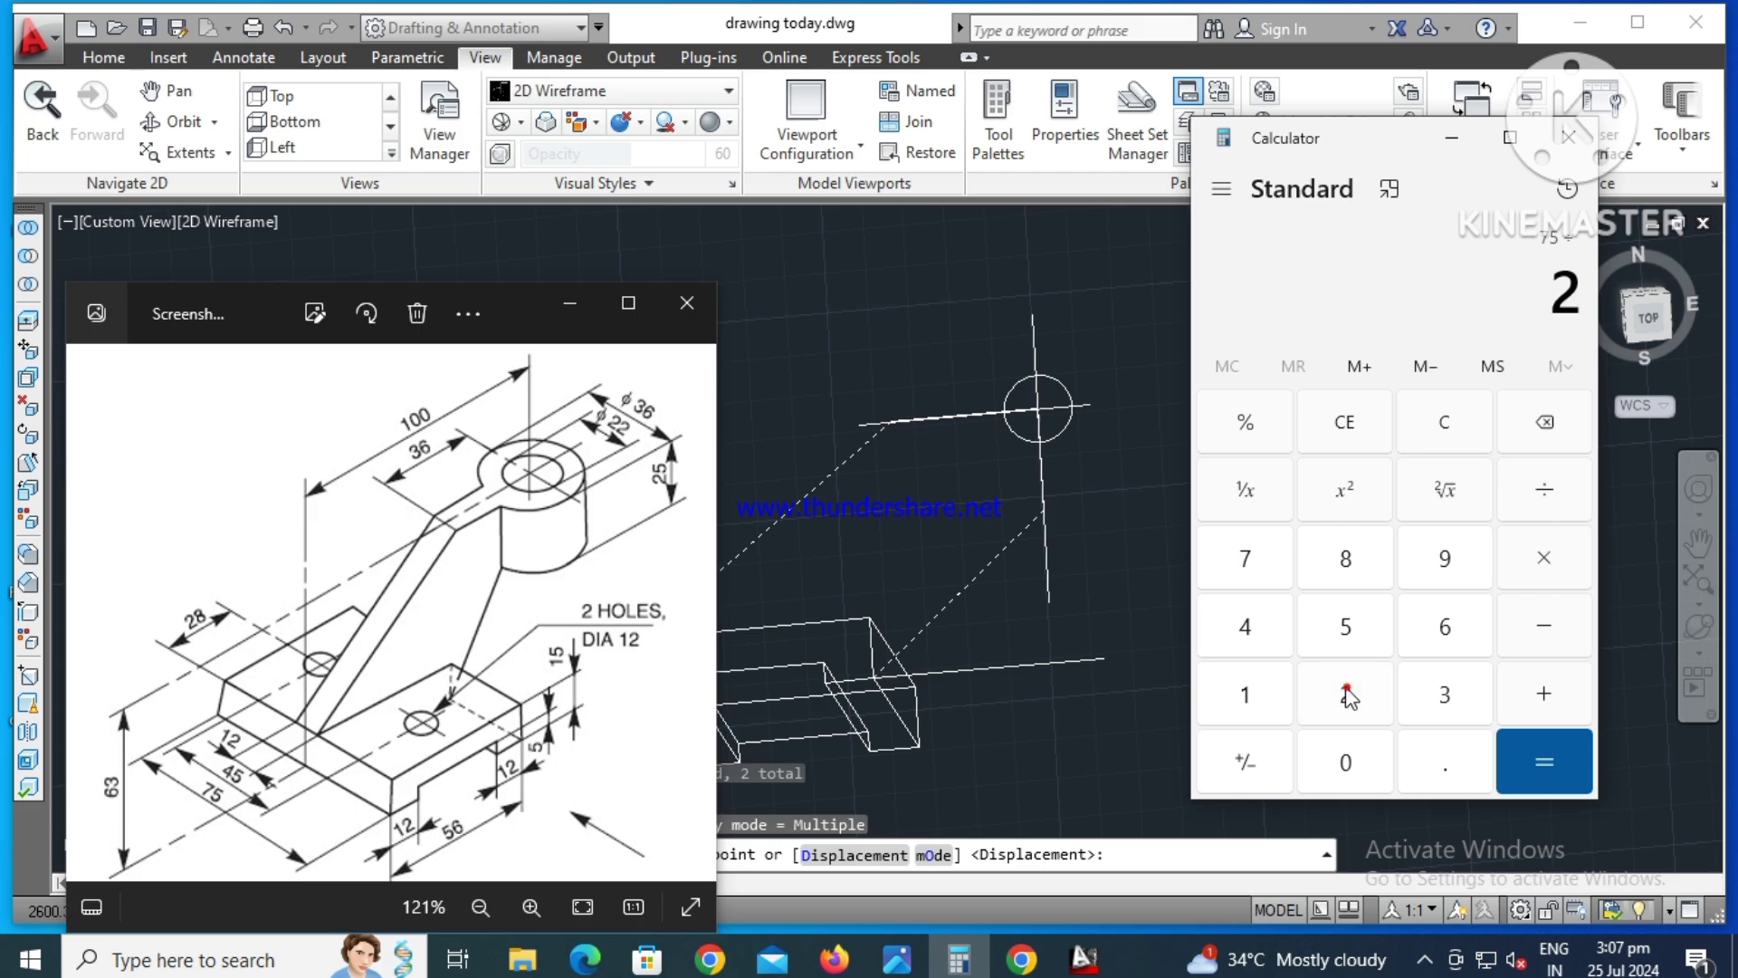
click(1530, 760)
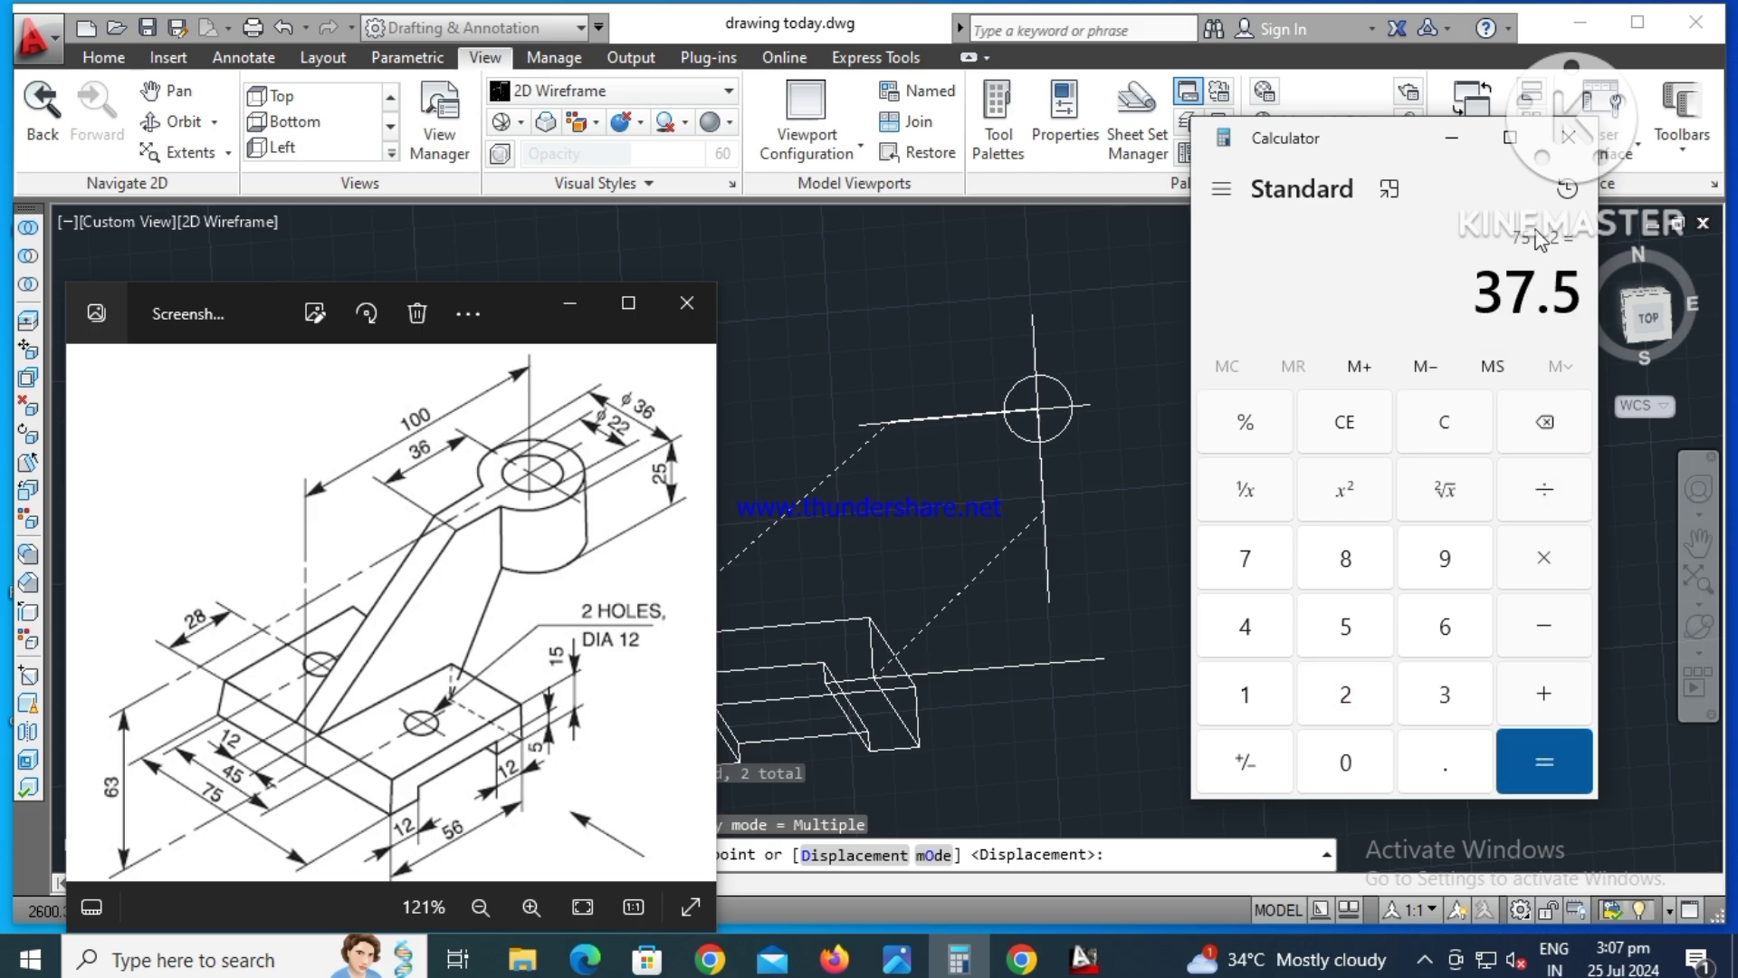
click(1451, 137)
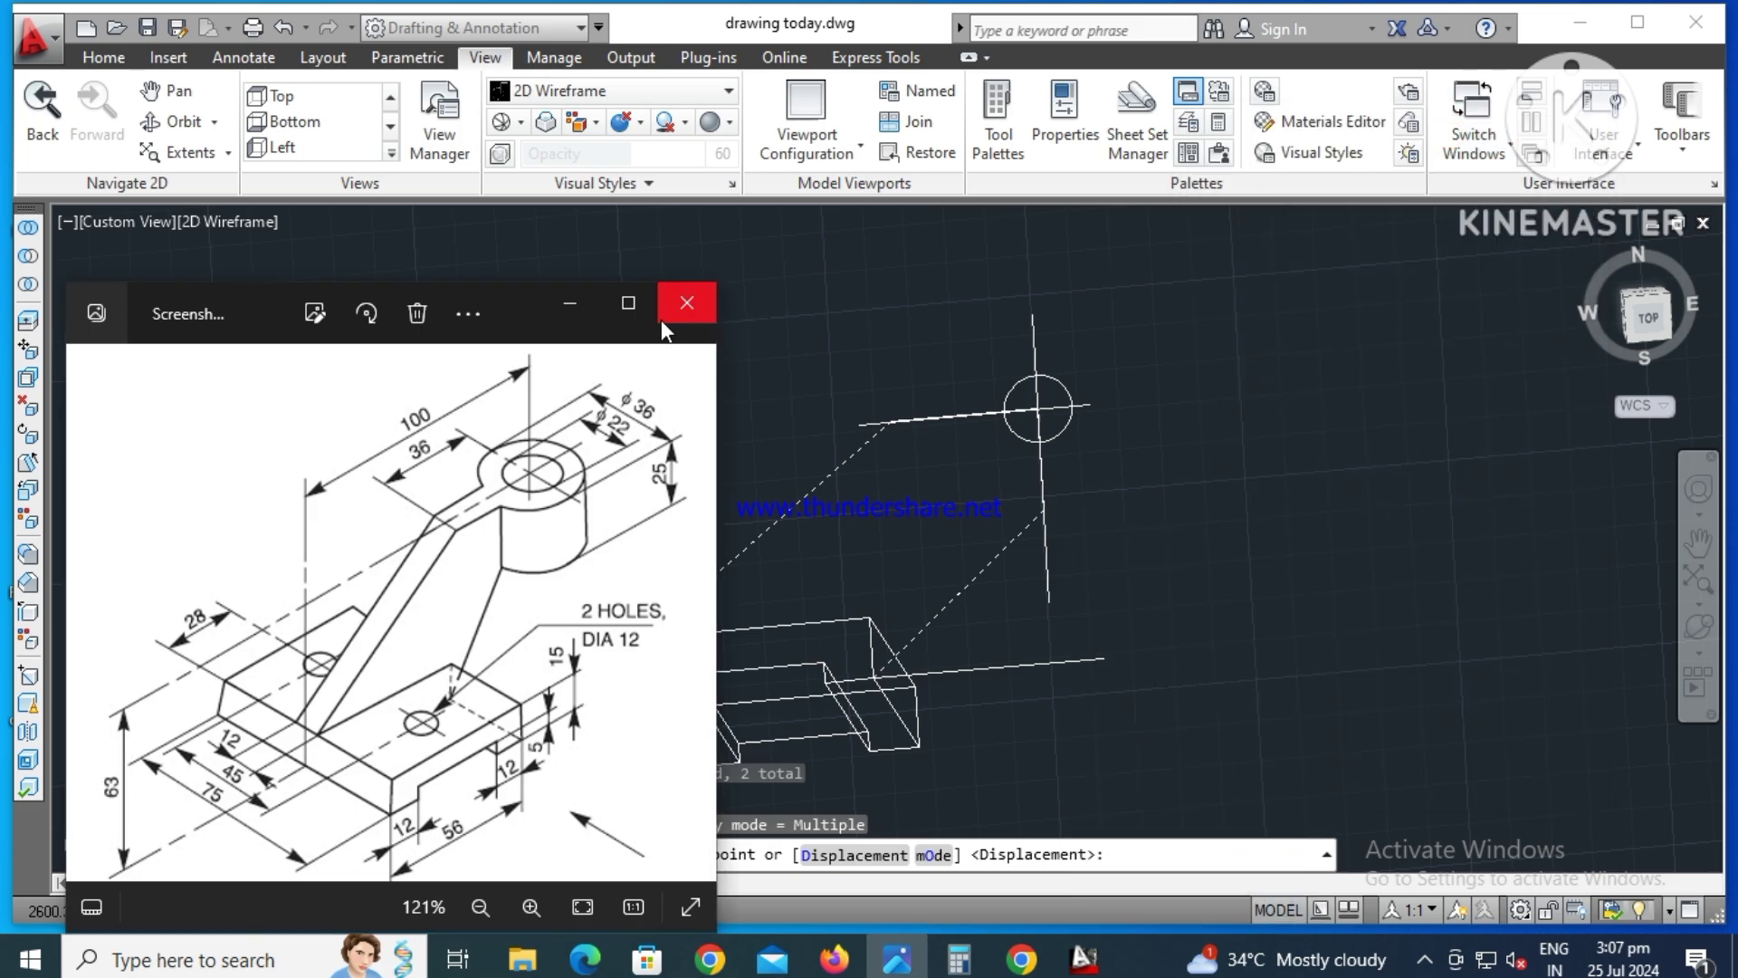
click(570, 313)
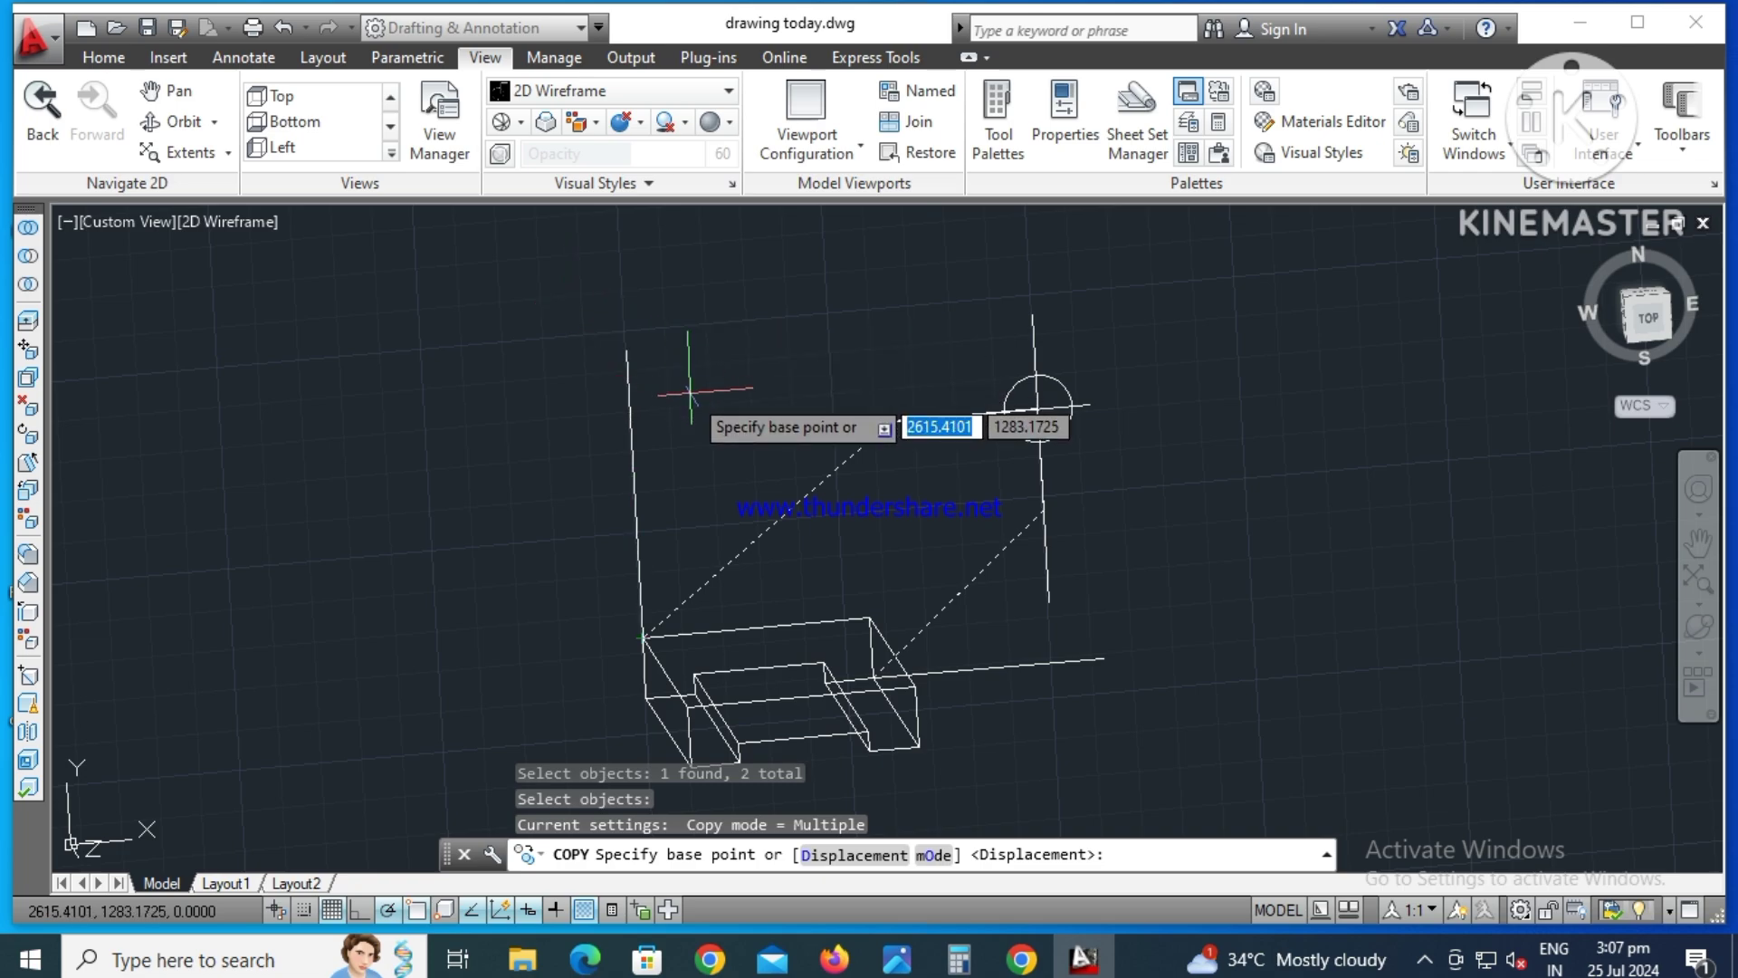
- Select the four arm edge lines for copying: long diagonal, top horizontal, vertical and short diagonal
key(Escape)
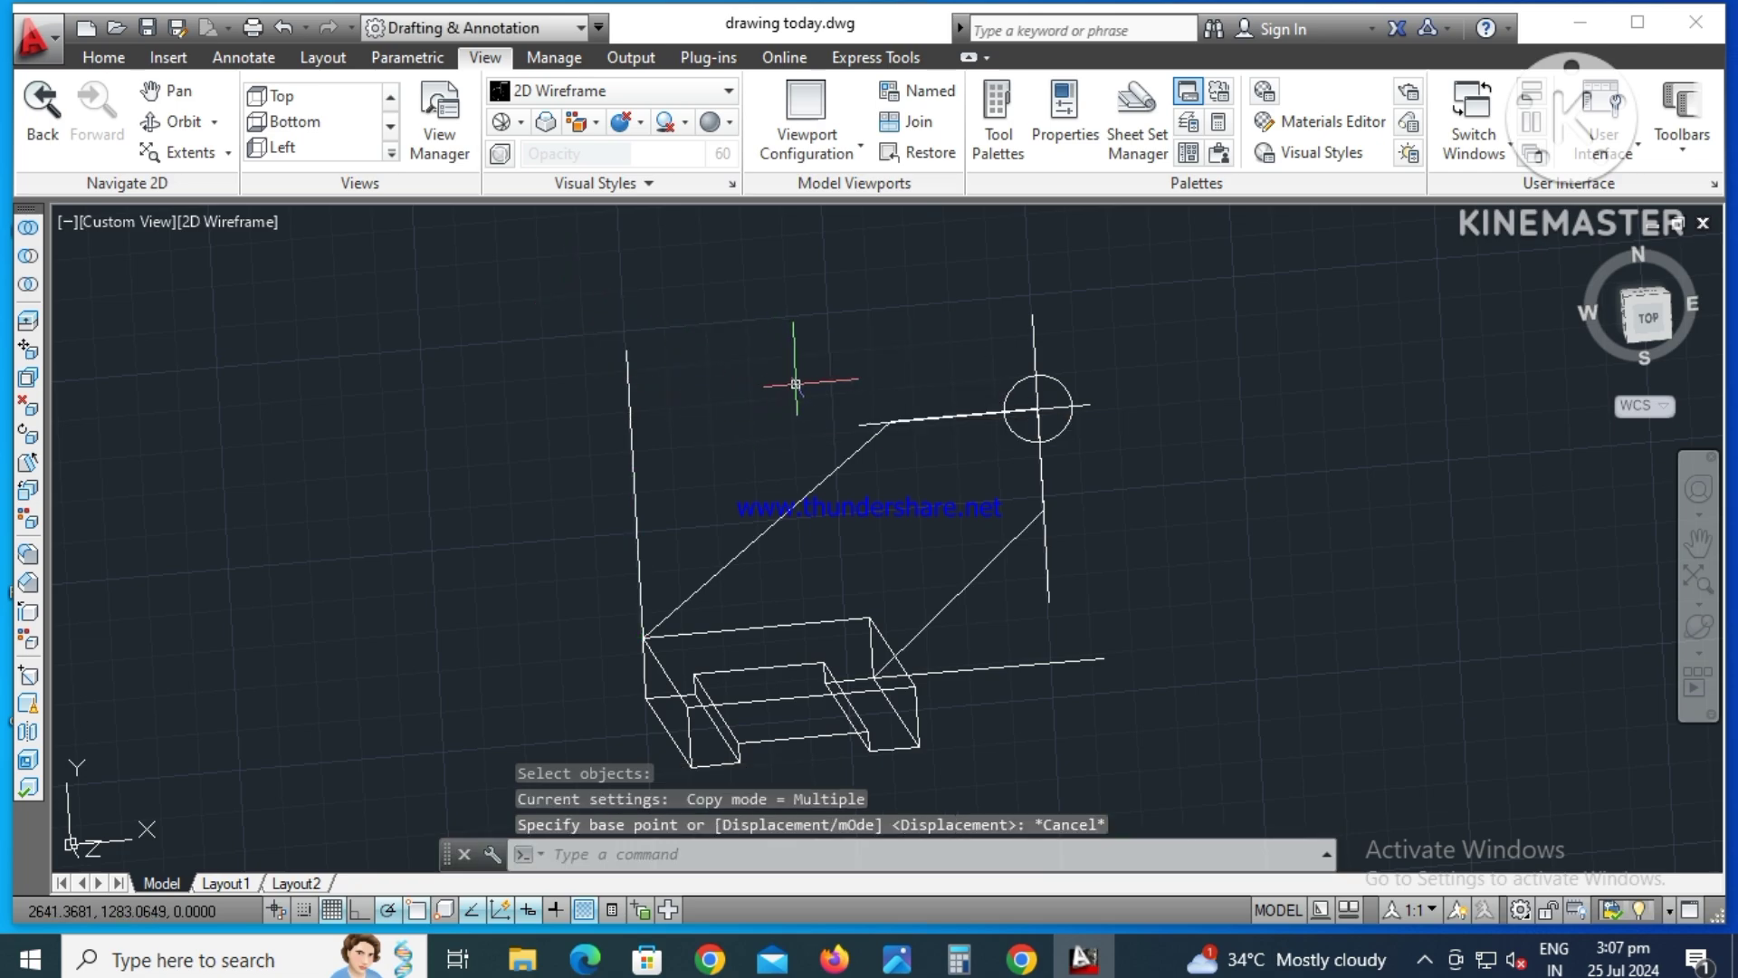
text(COP)
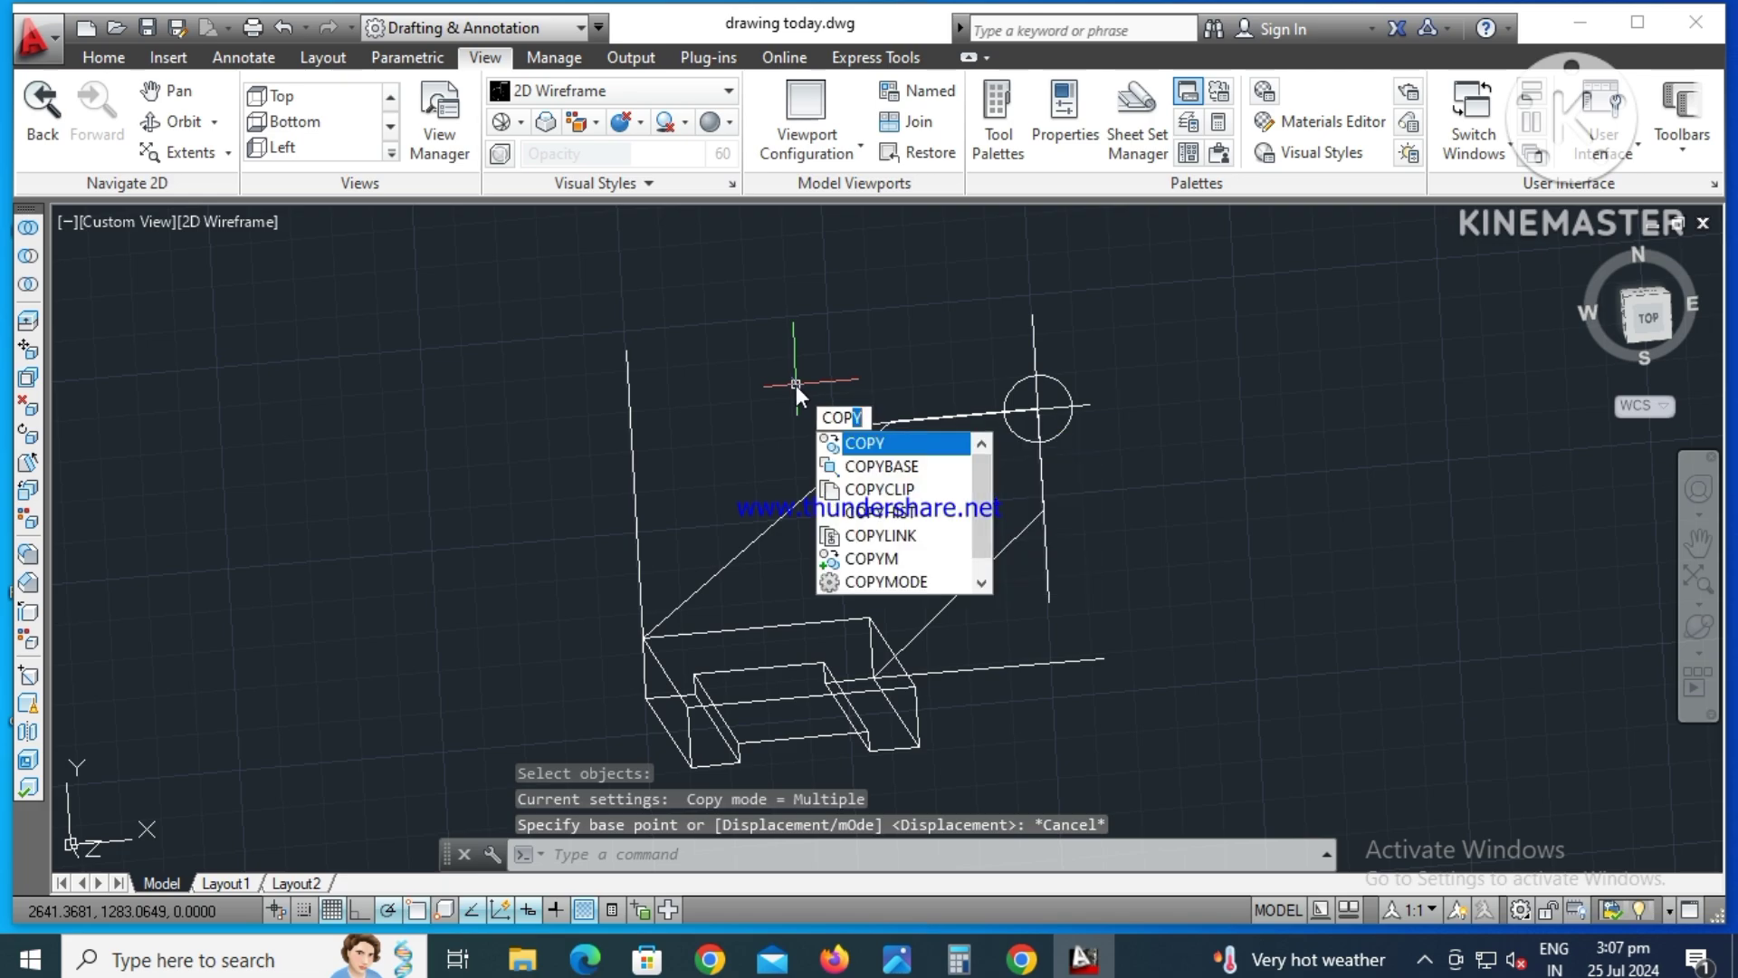
text(y)
key(Return)
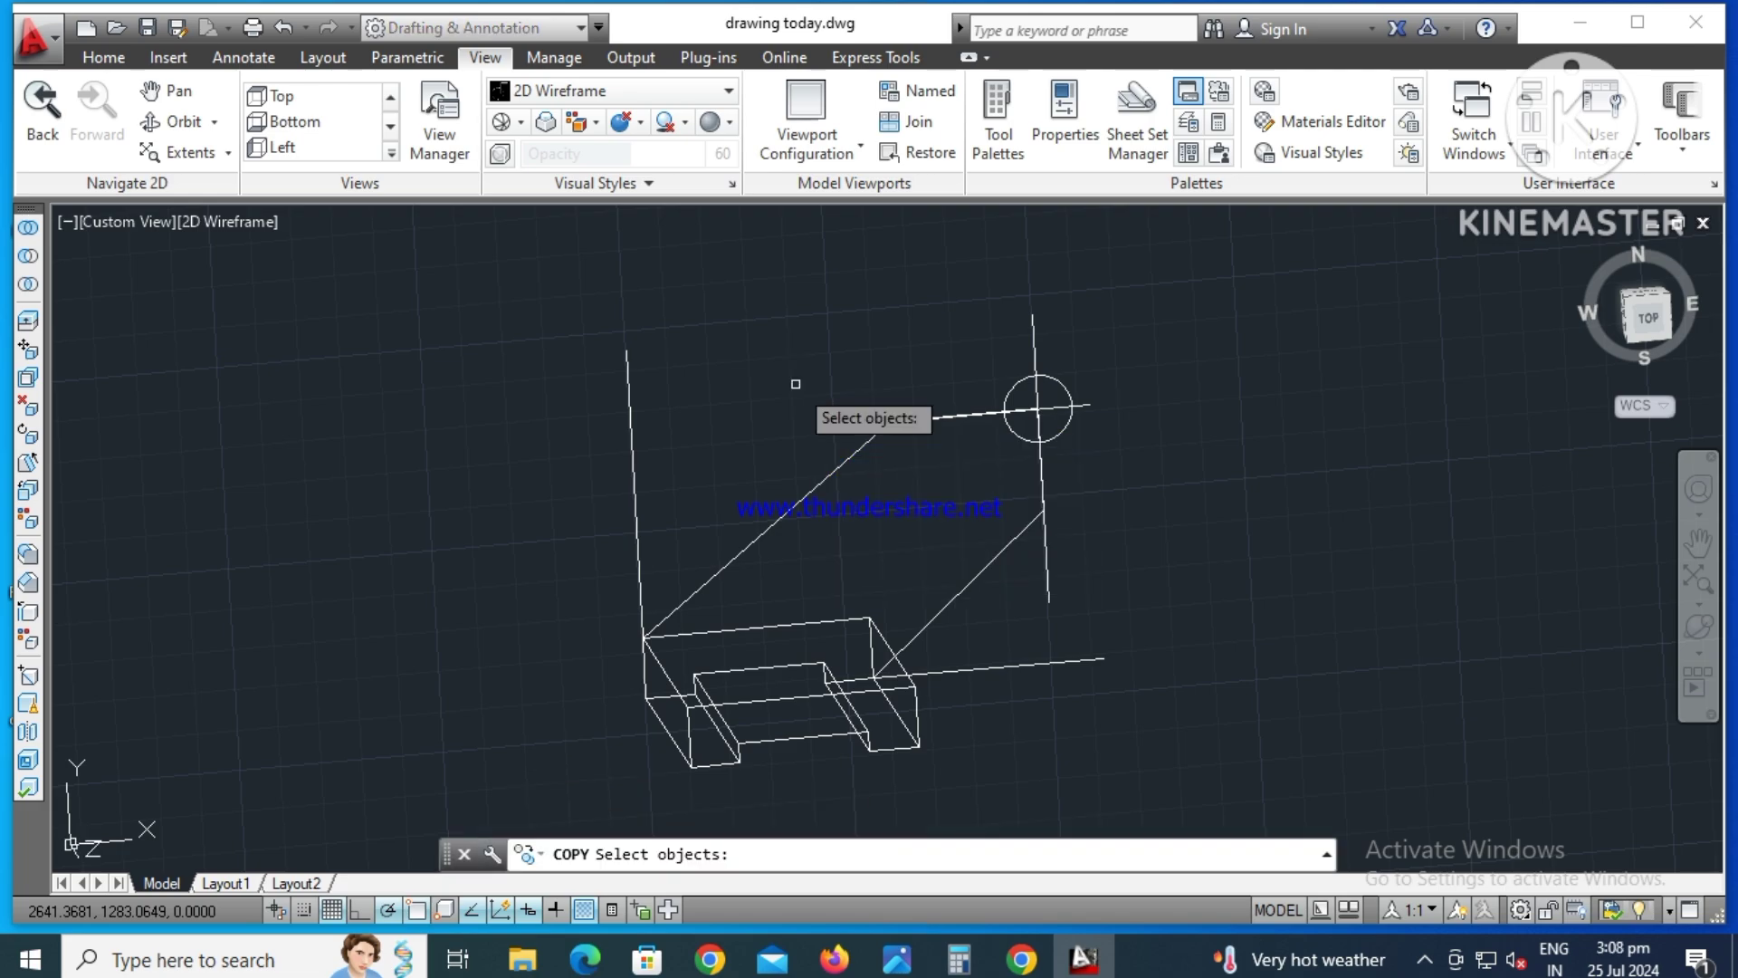
click(824, 482)
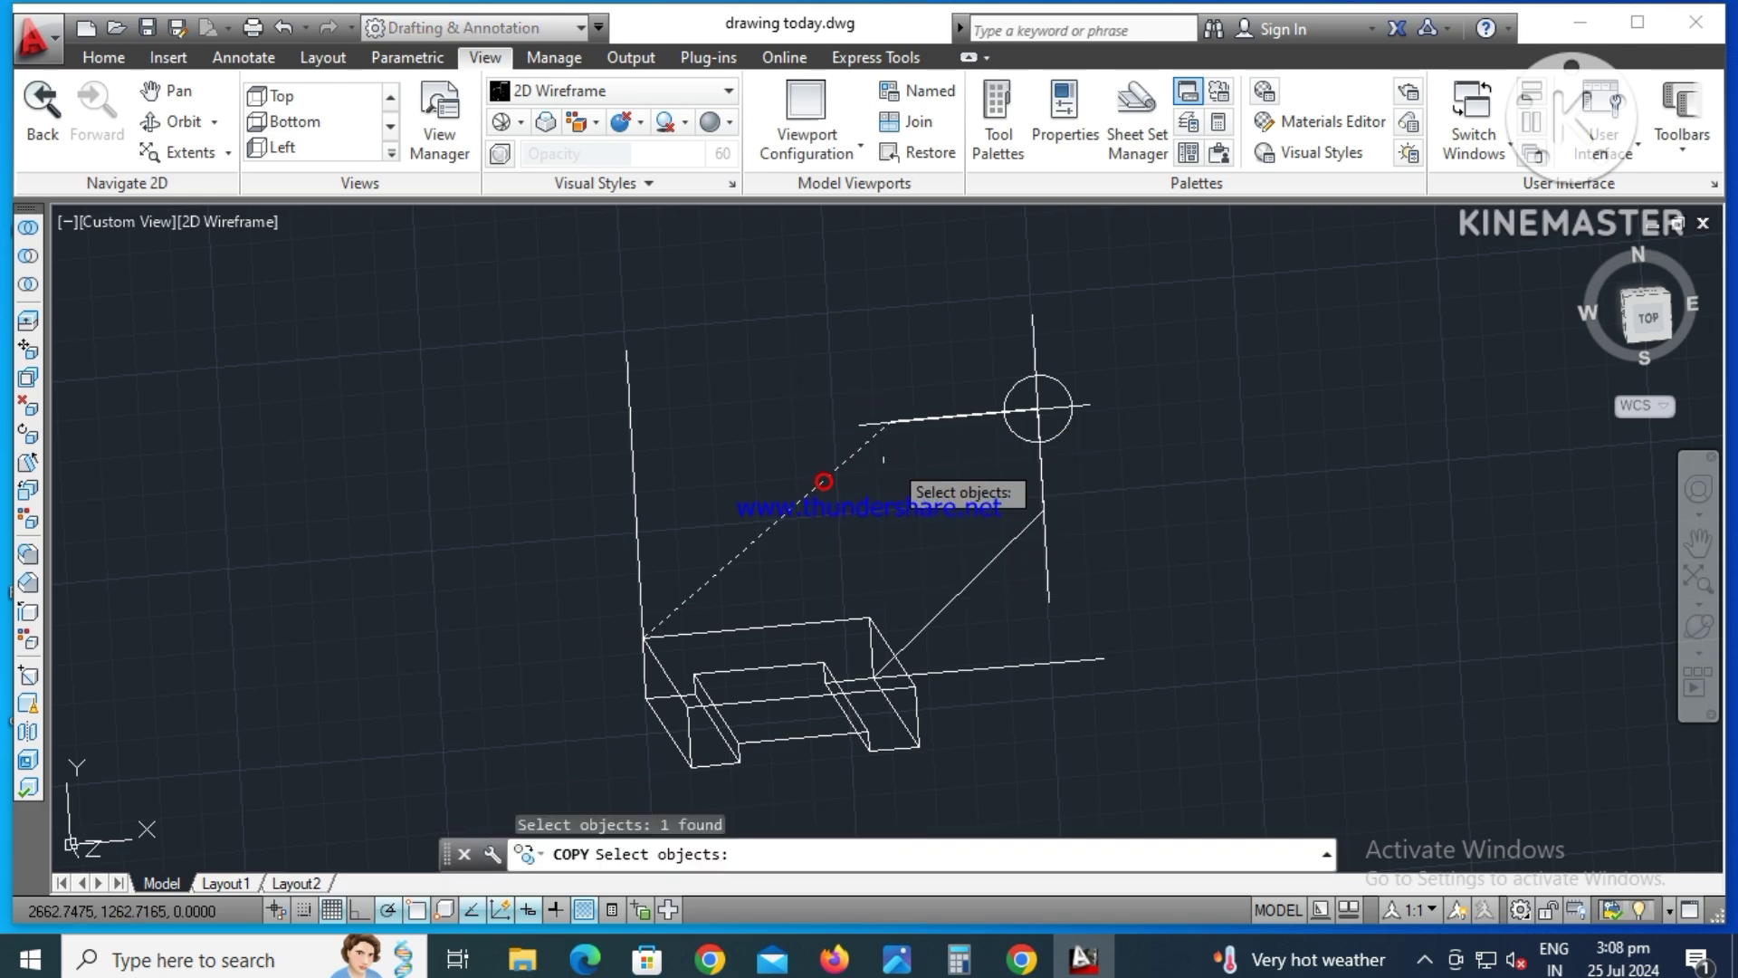
click(993, 416)
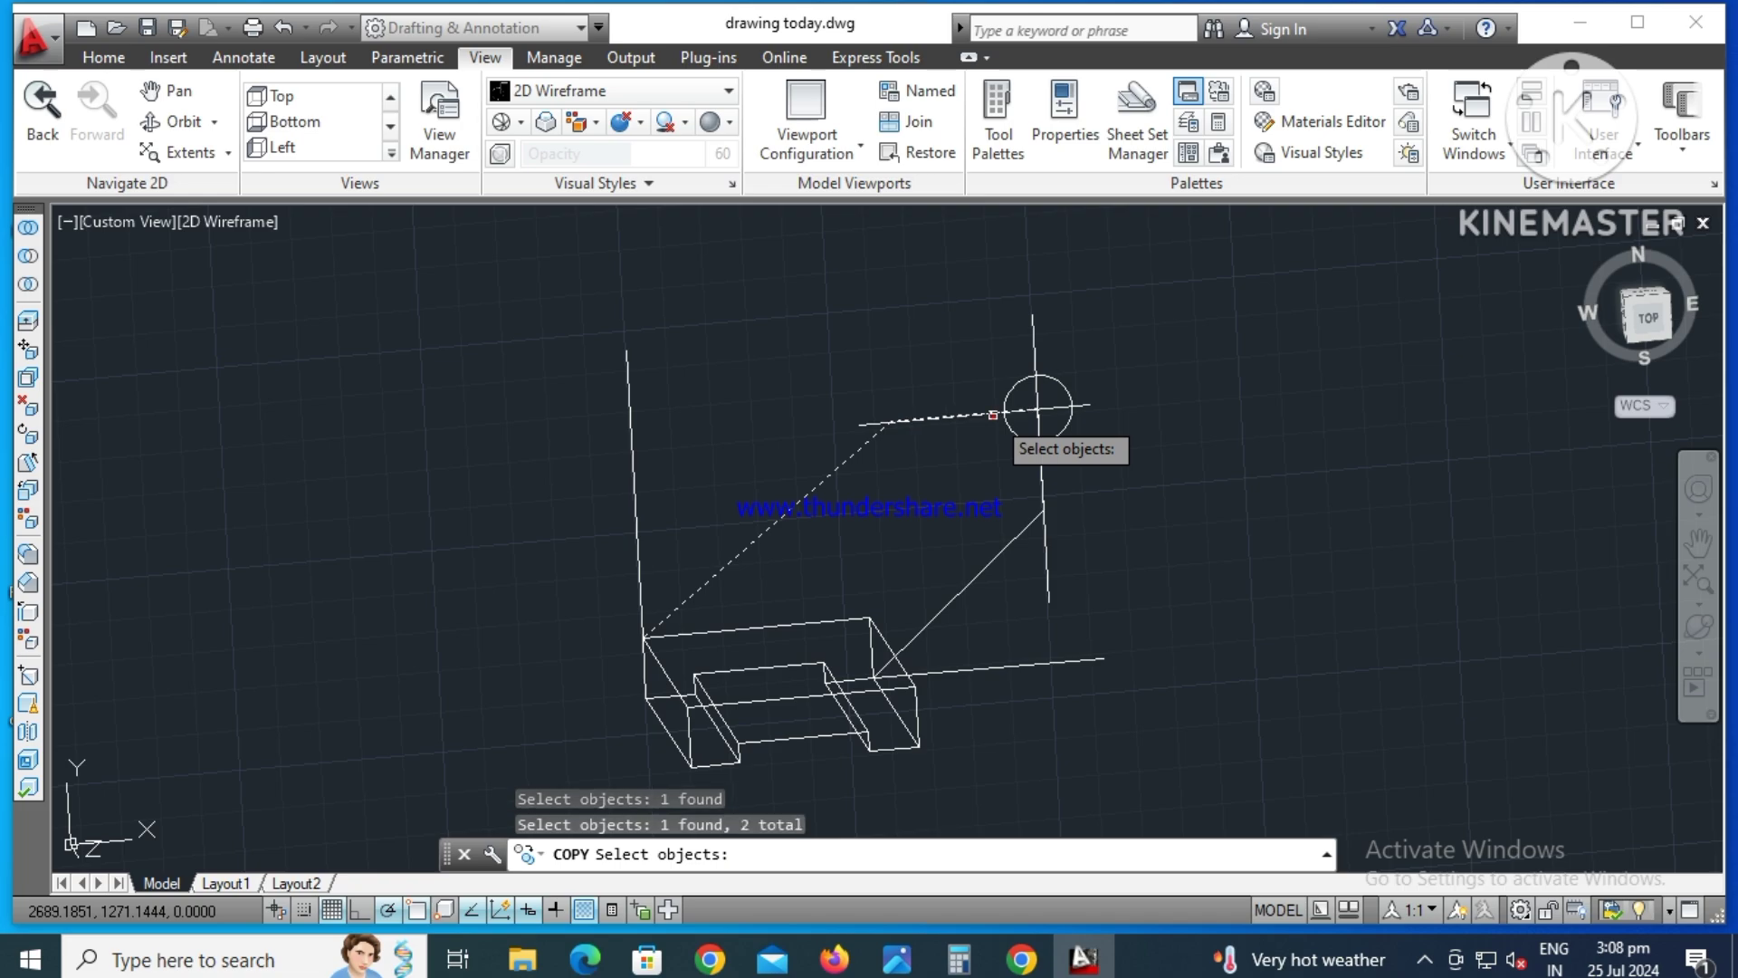
click(1040, 477)
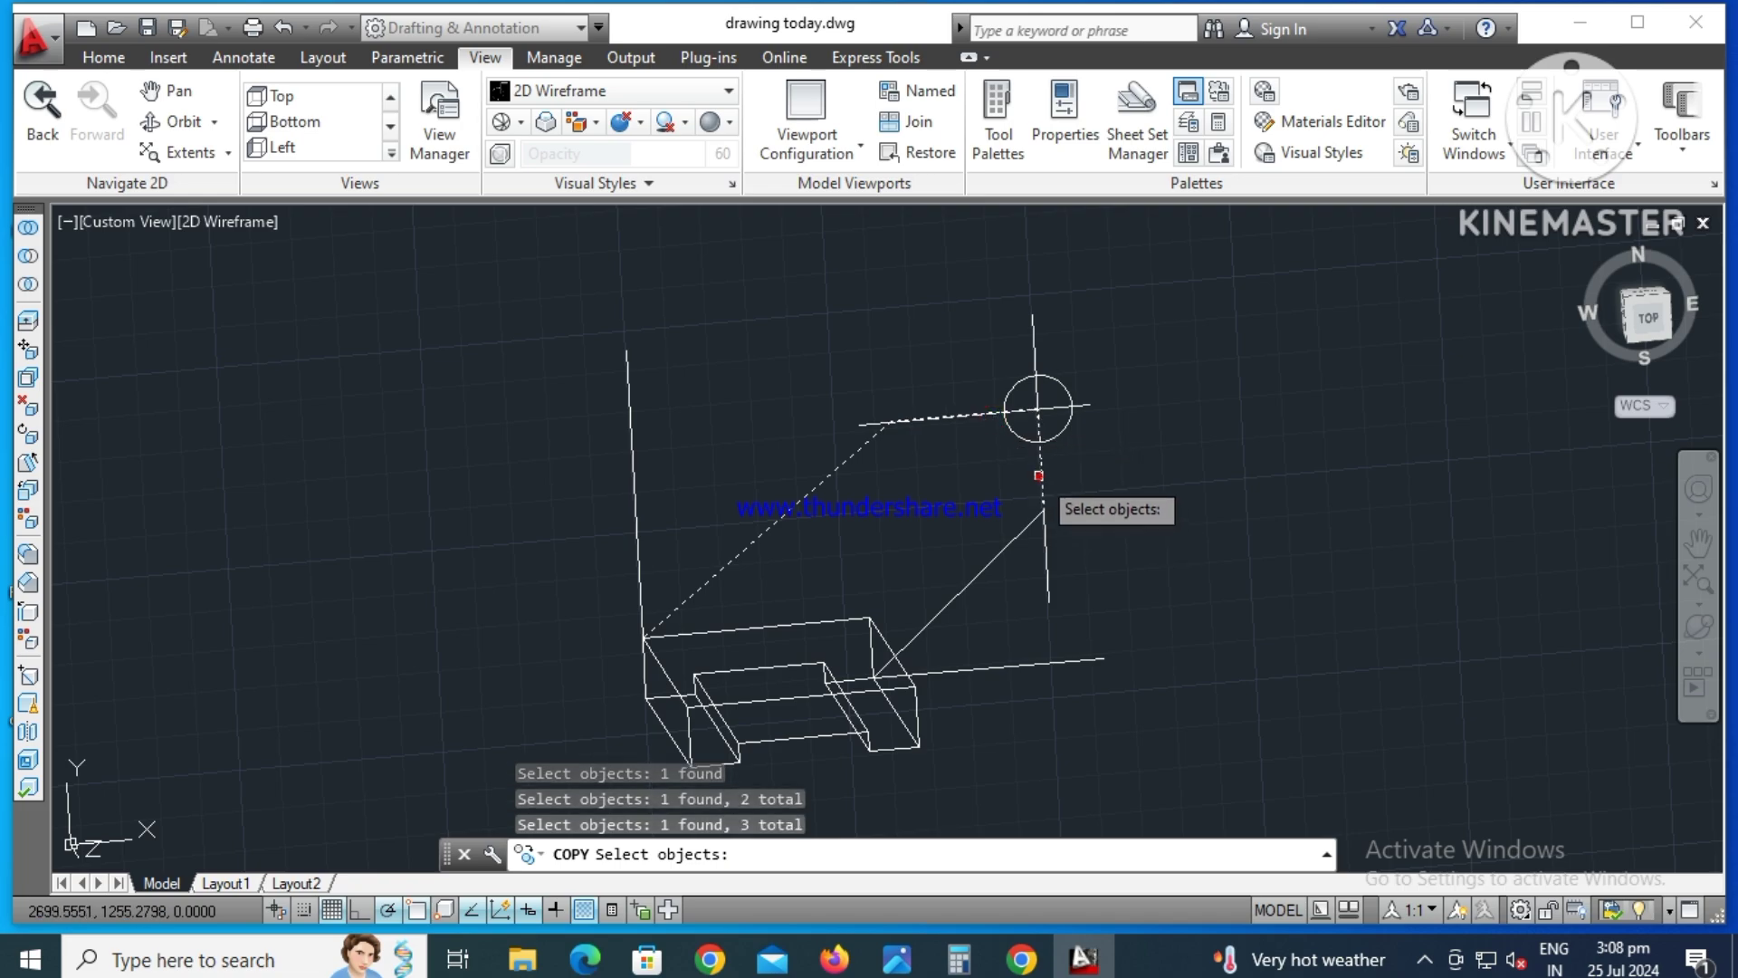
click(1009, 544)
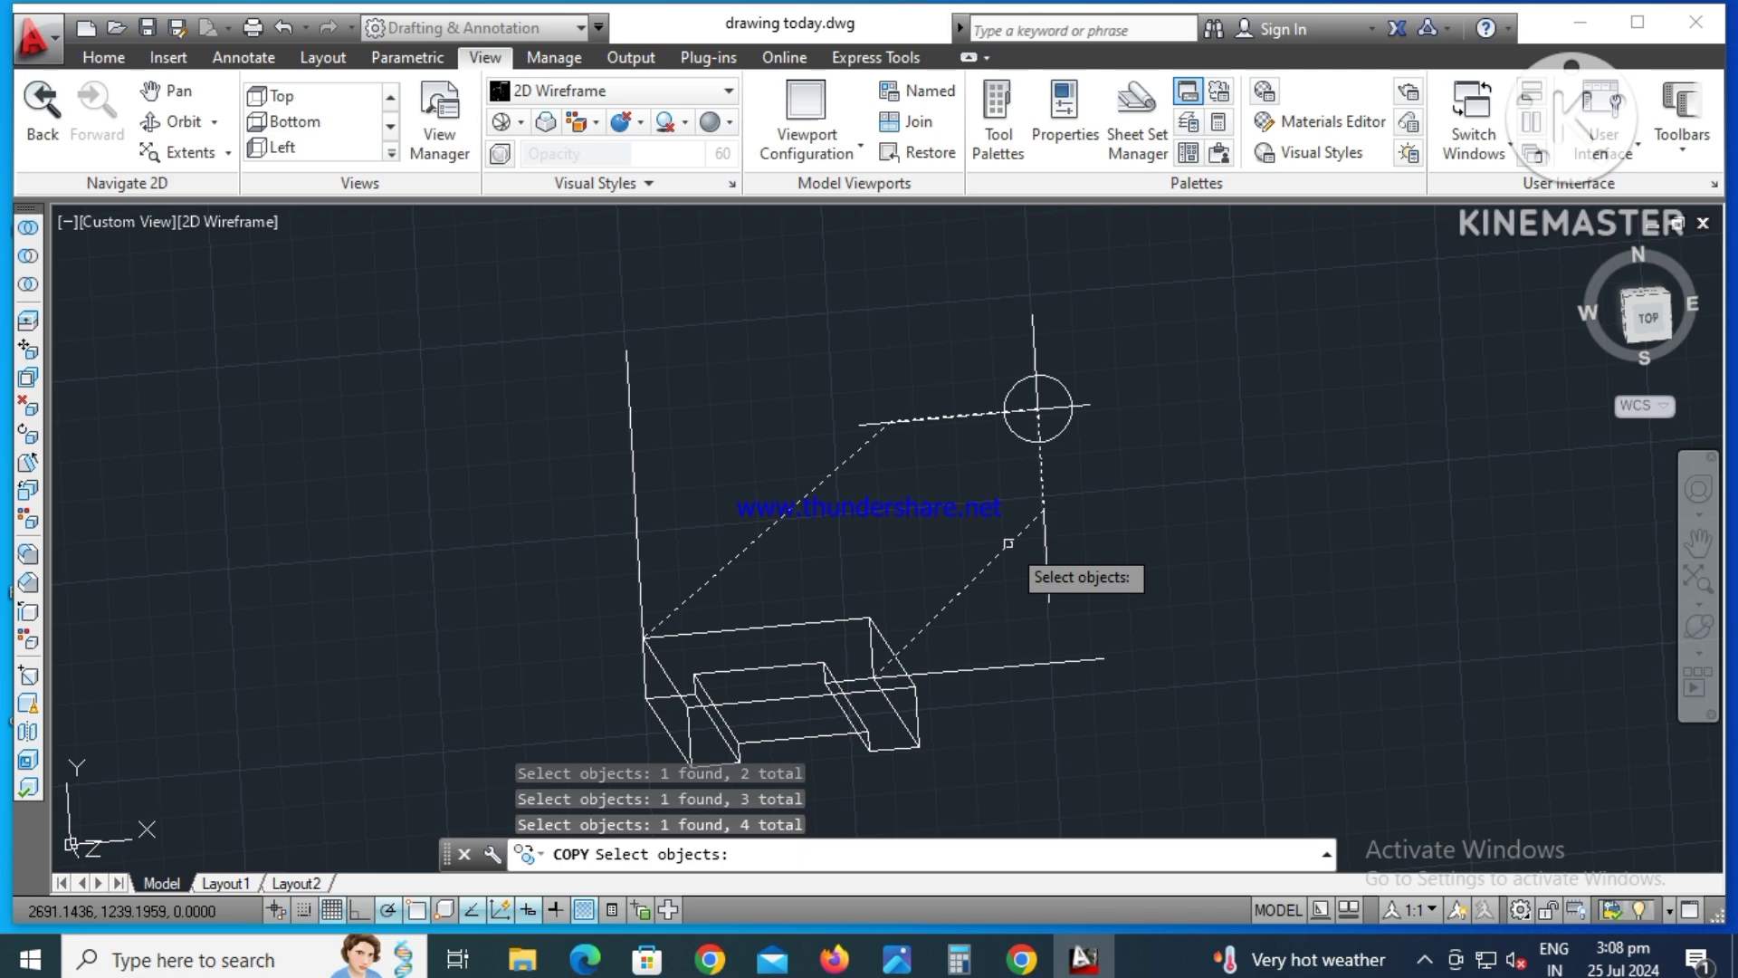
key(Return)
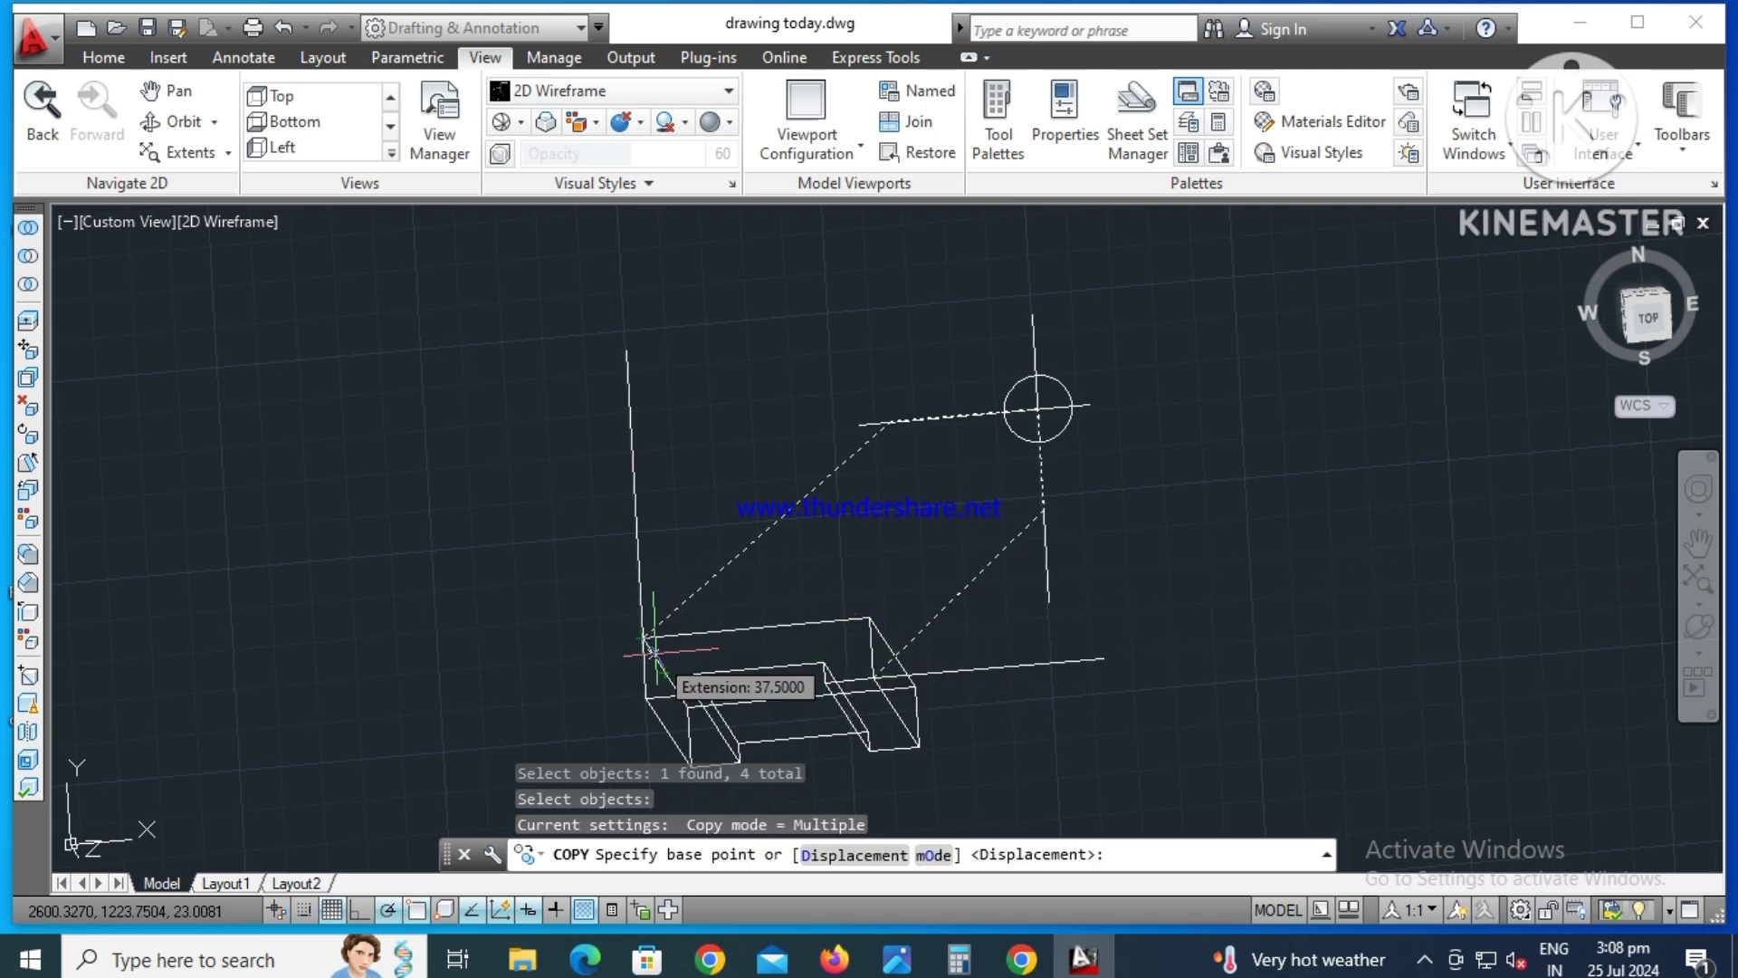
- Copy the arm lines 37.5 units along +Z, placing copies at the edge midpoint and a second point
scroll(644, 640, up, 5)
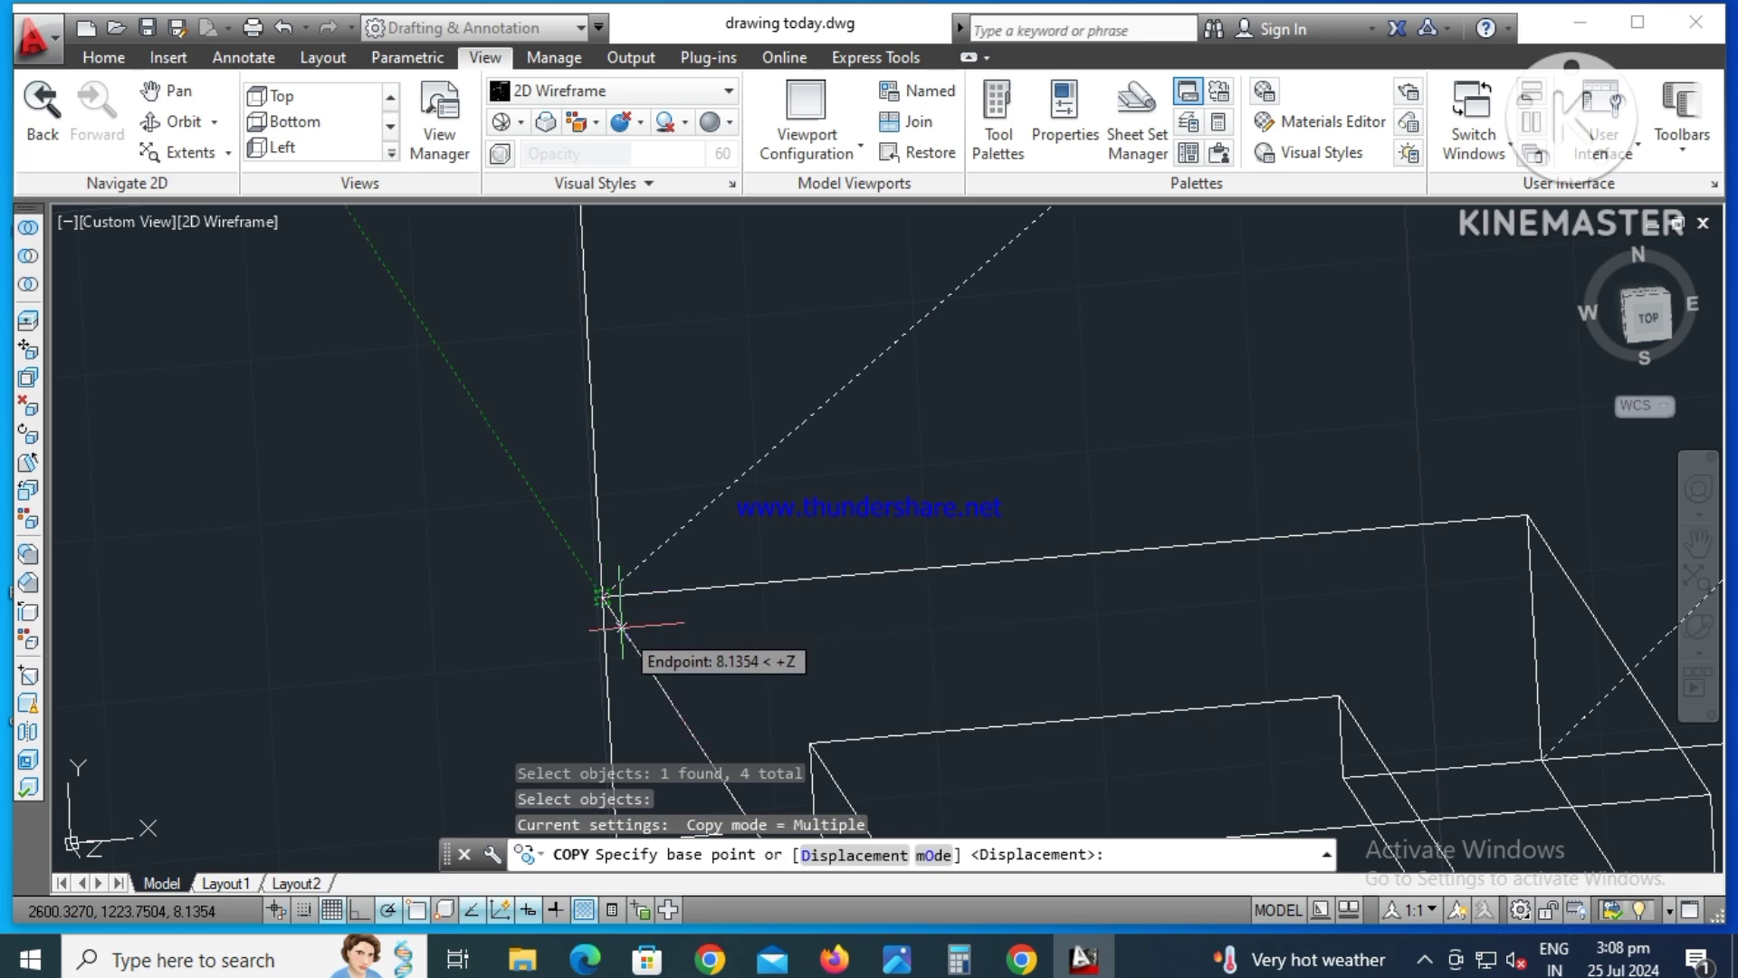
text(37)
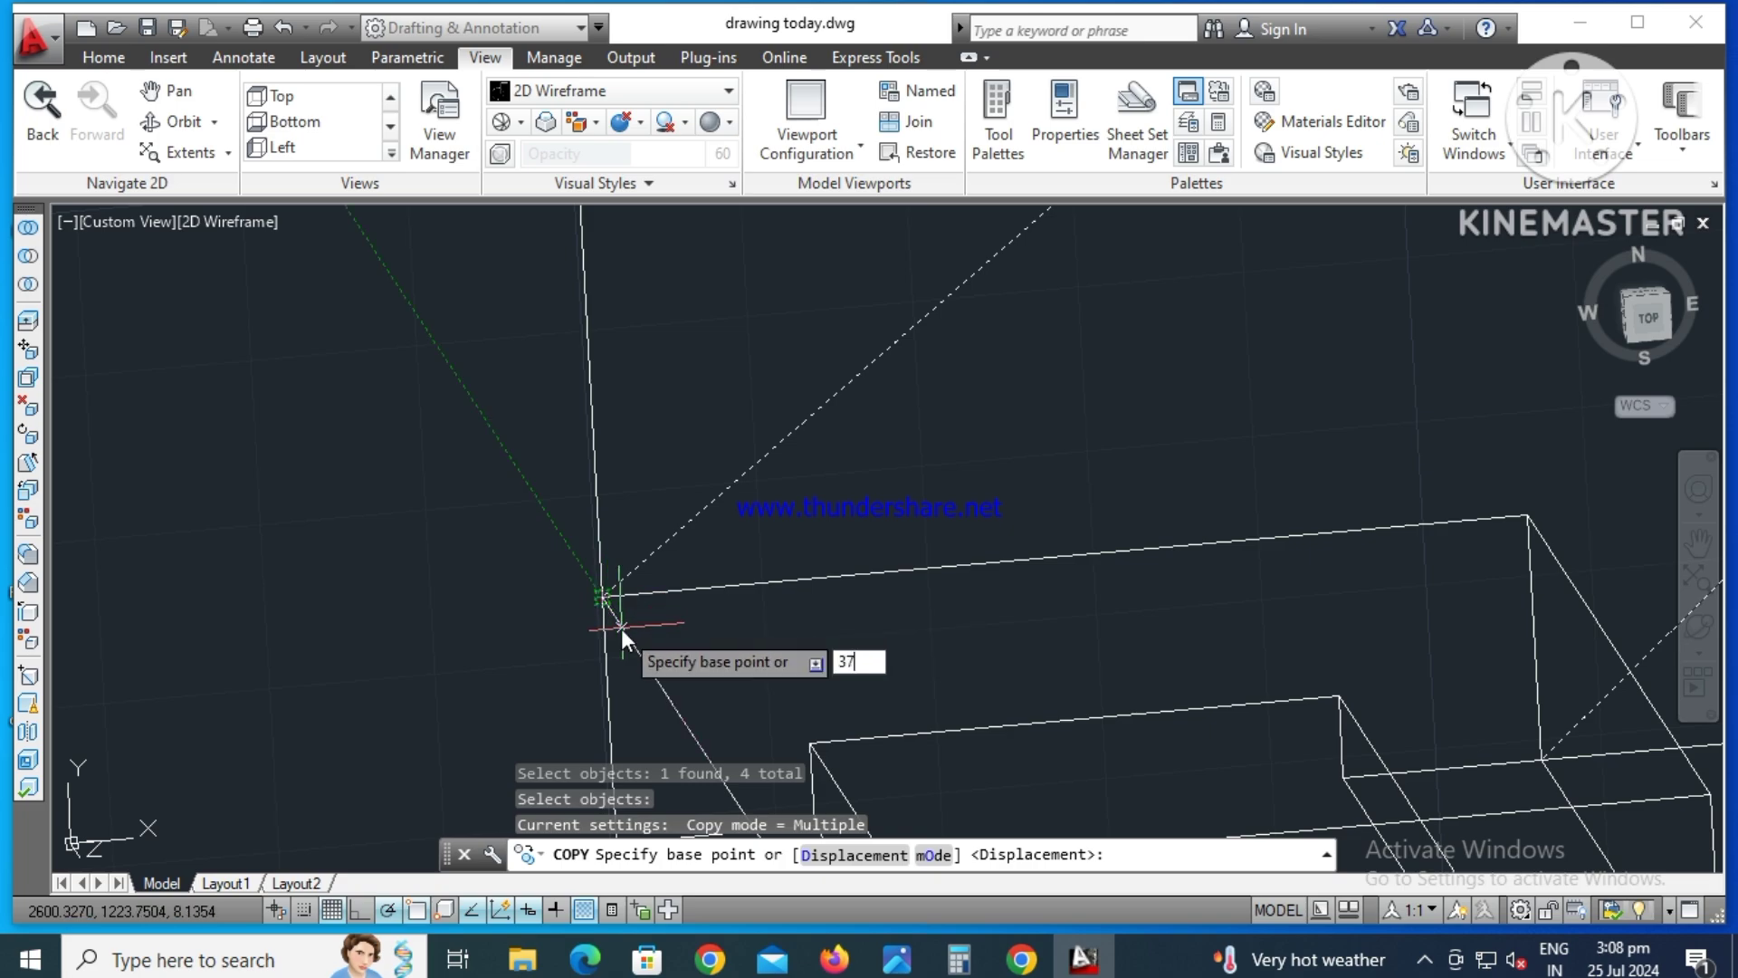
text(.5)
key(Return)
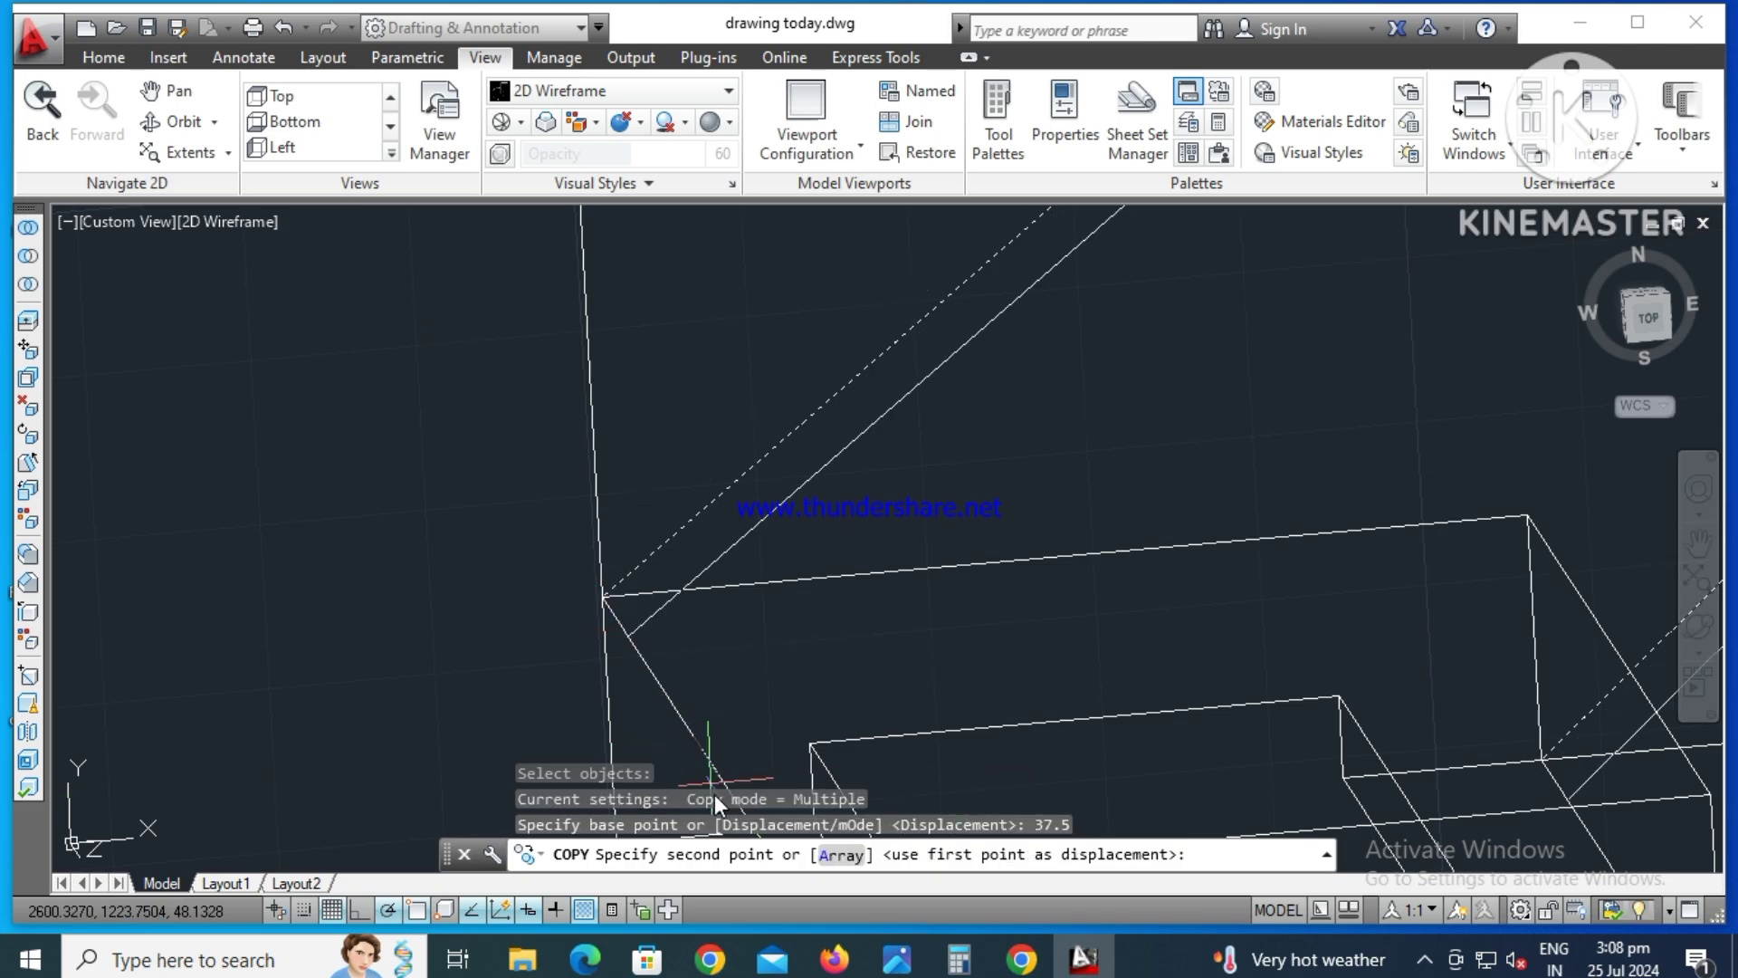
scroll(715, 751, down, 3)
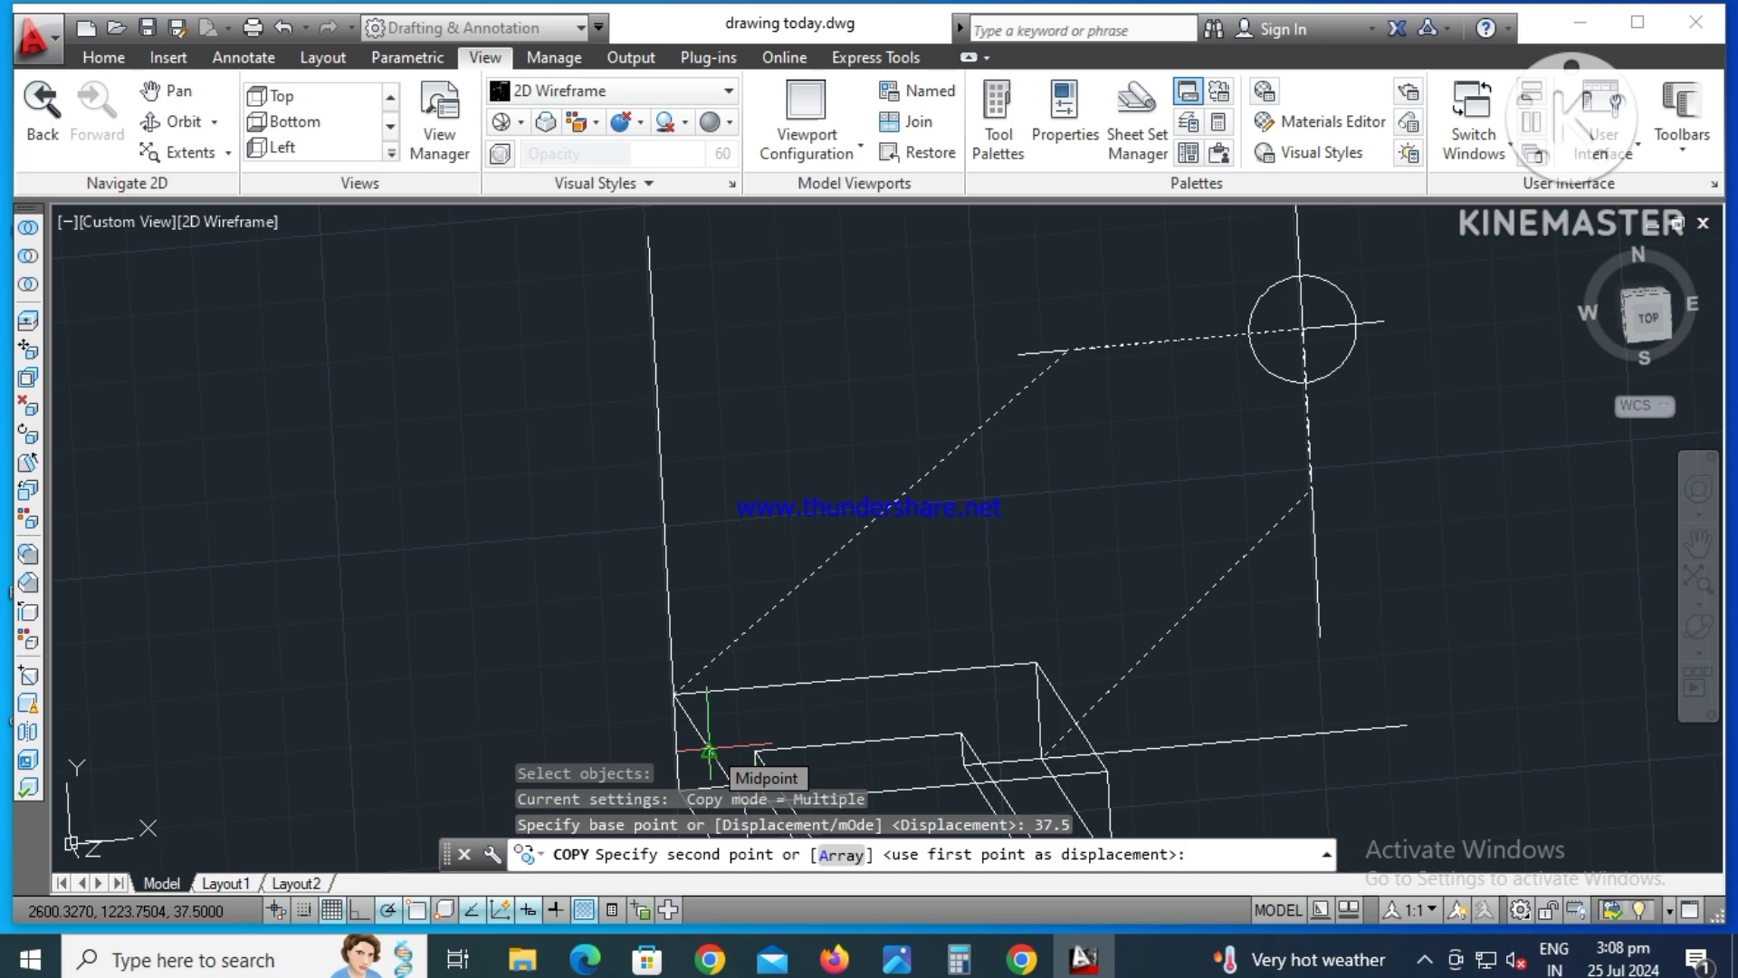
click(708, 749)
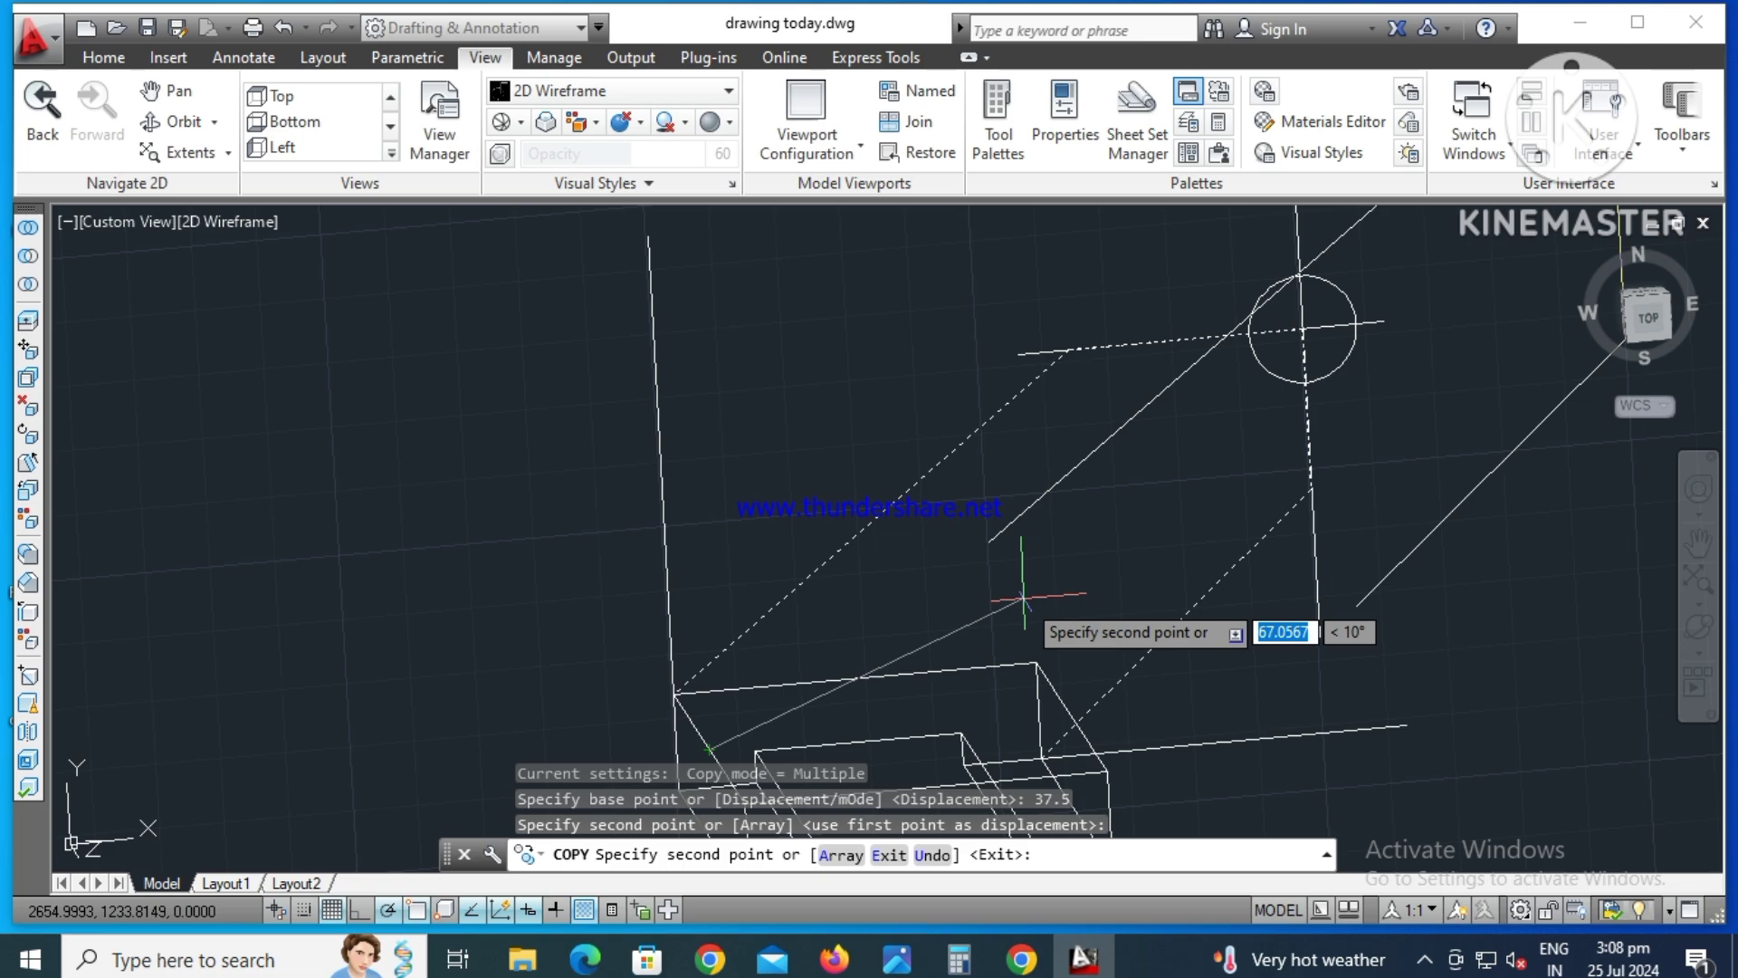
click(1023, 599)
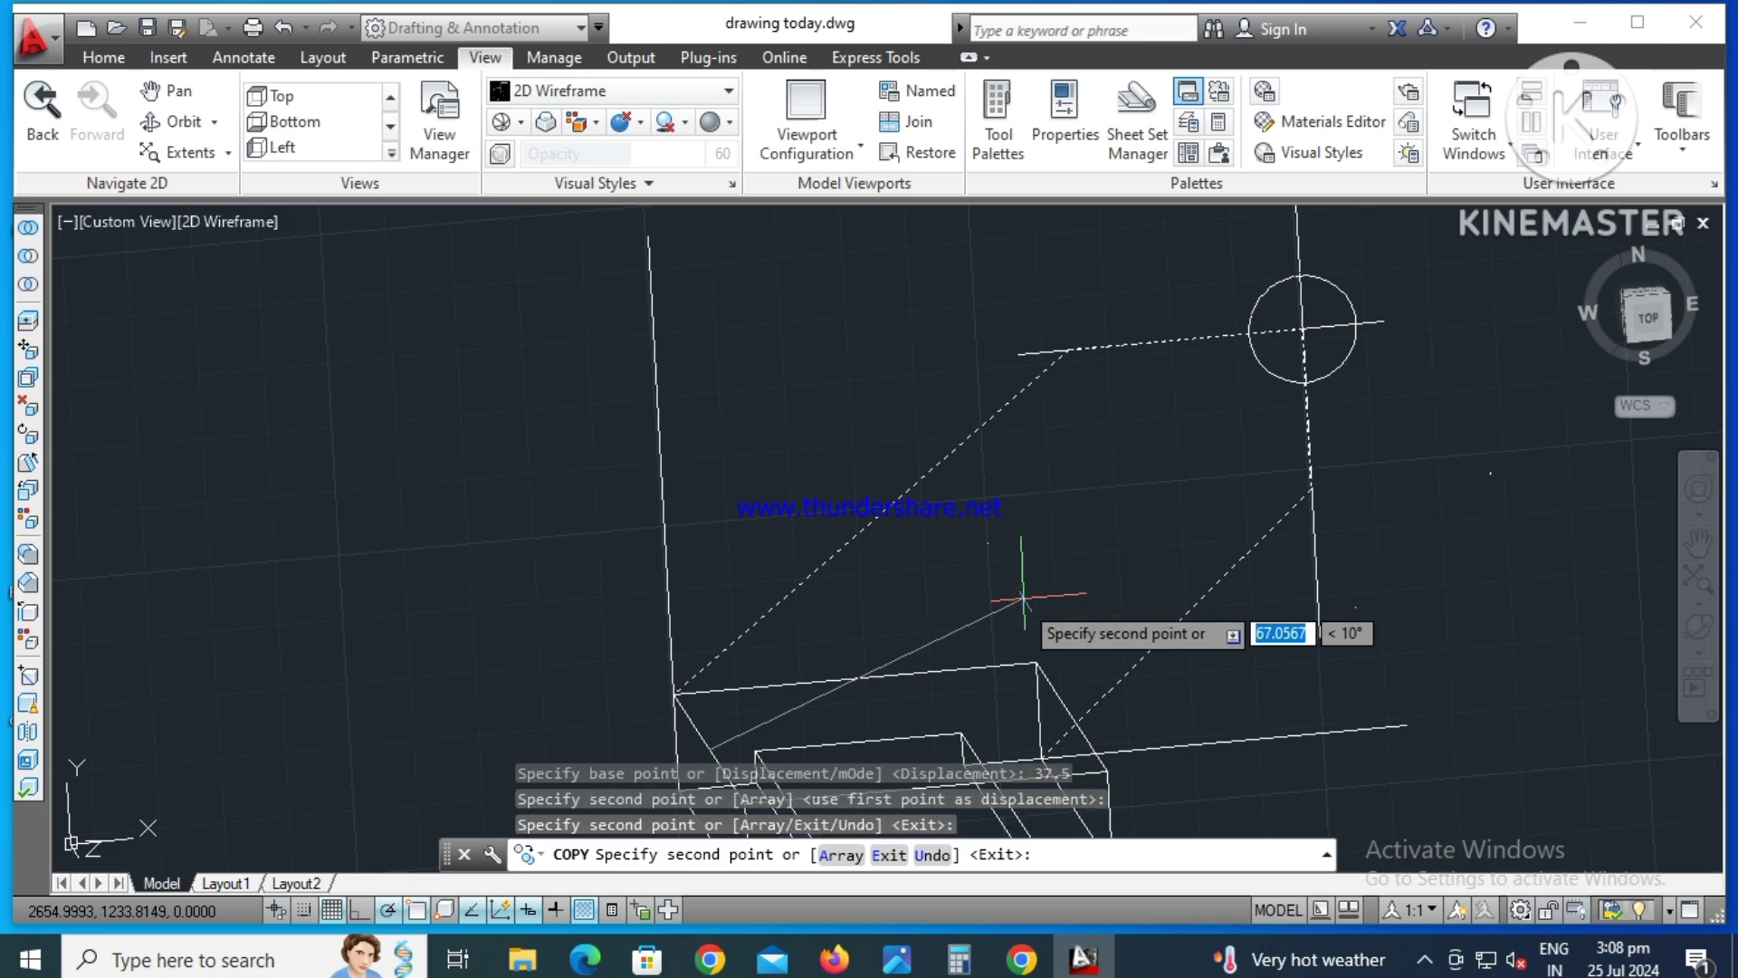
key(Escape)
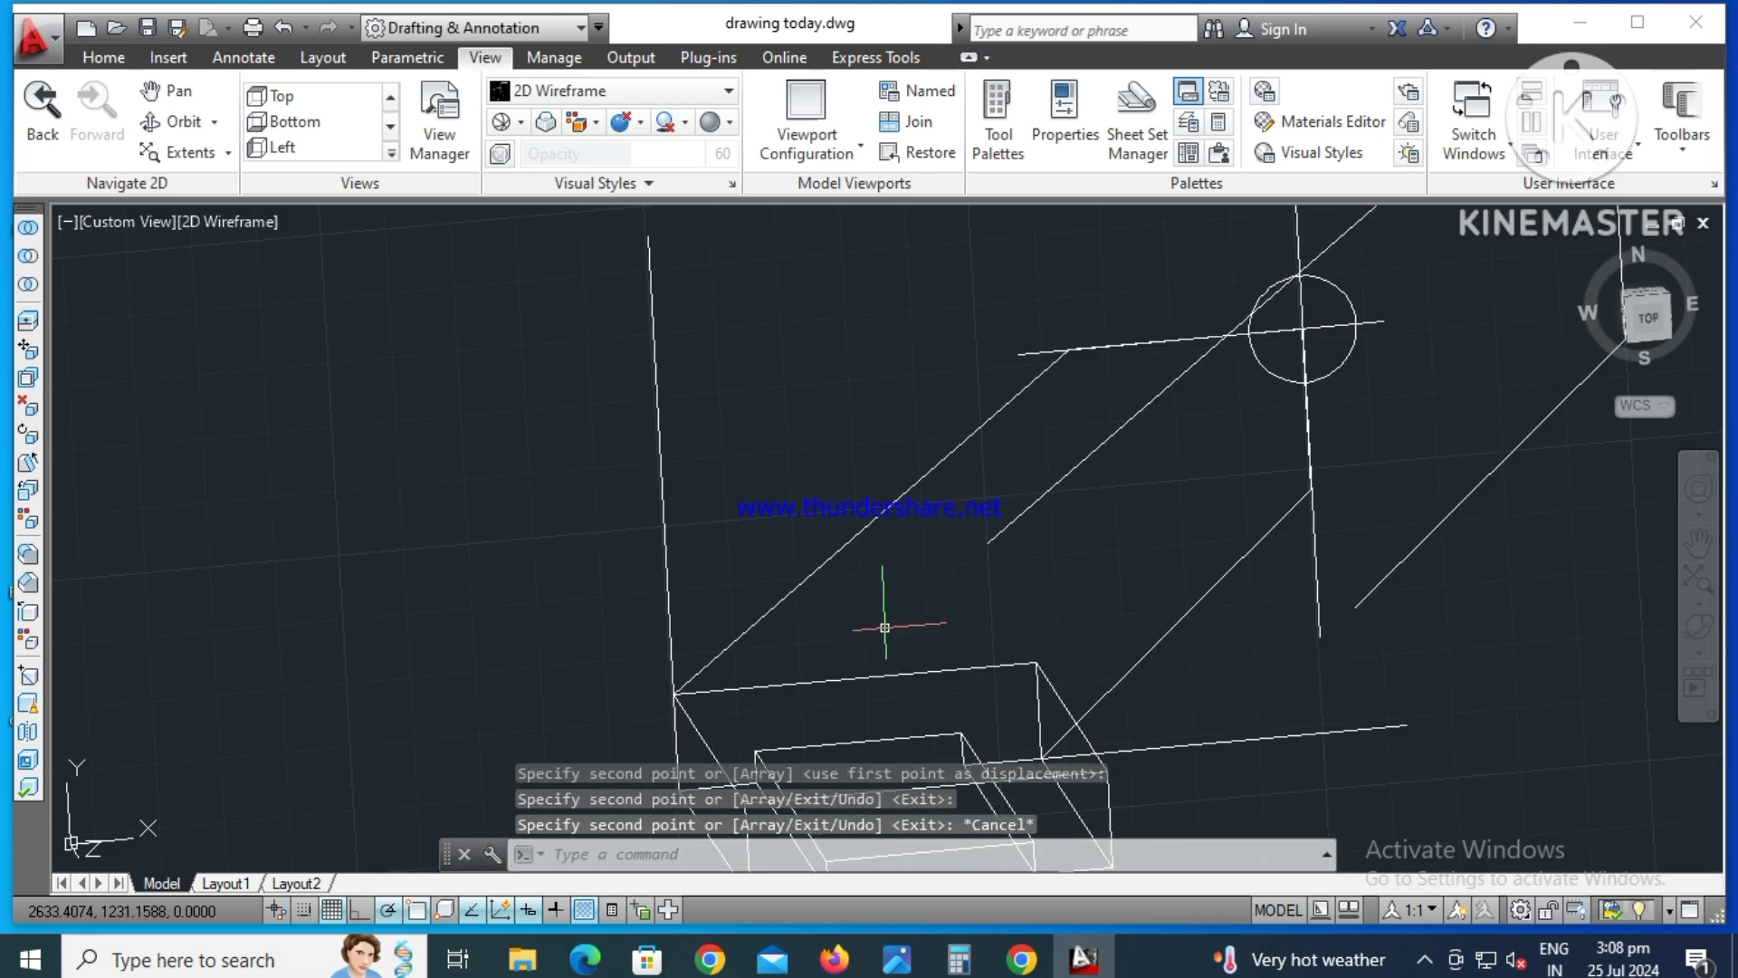
scroll(892, 614, down, 4)
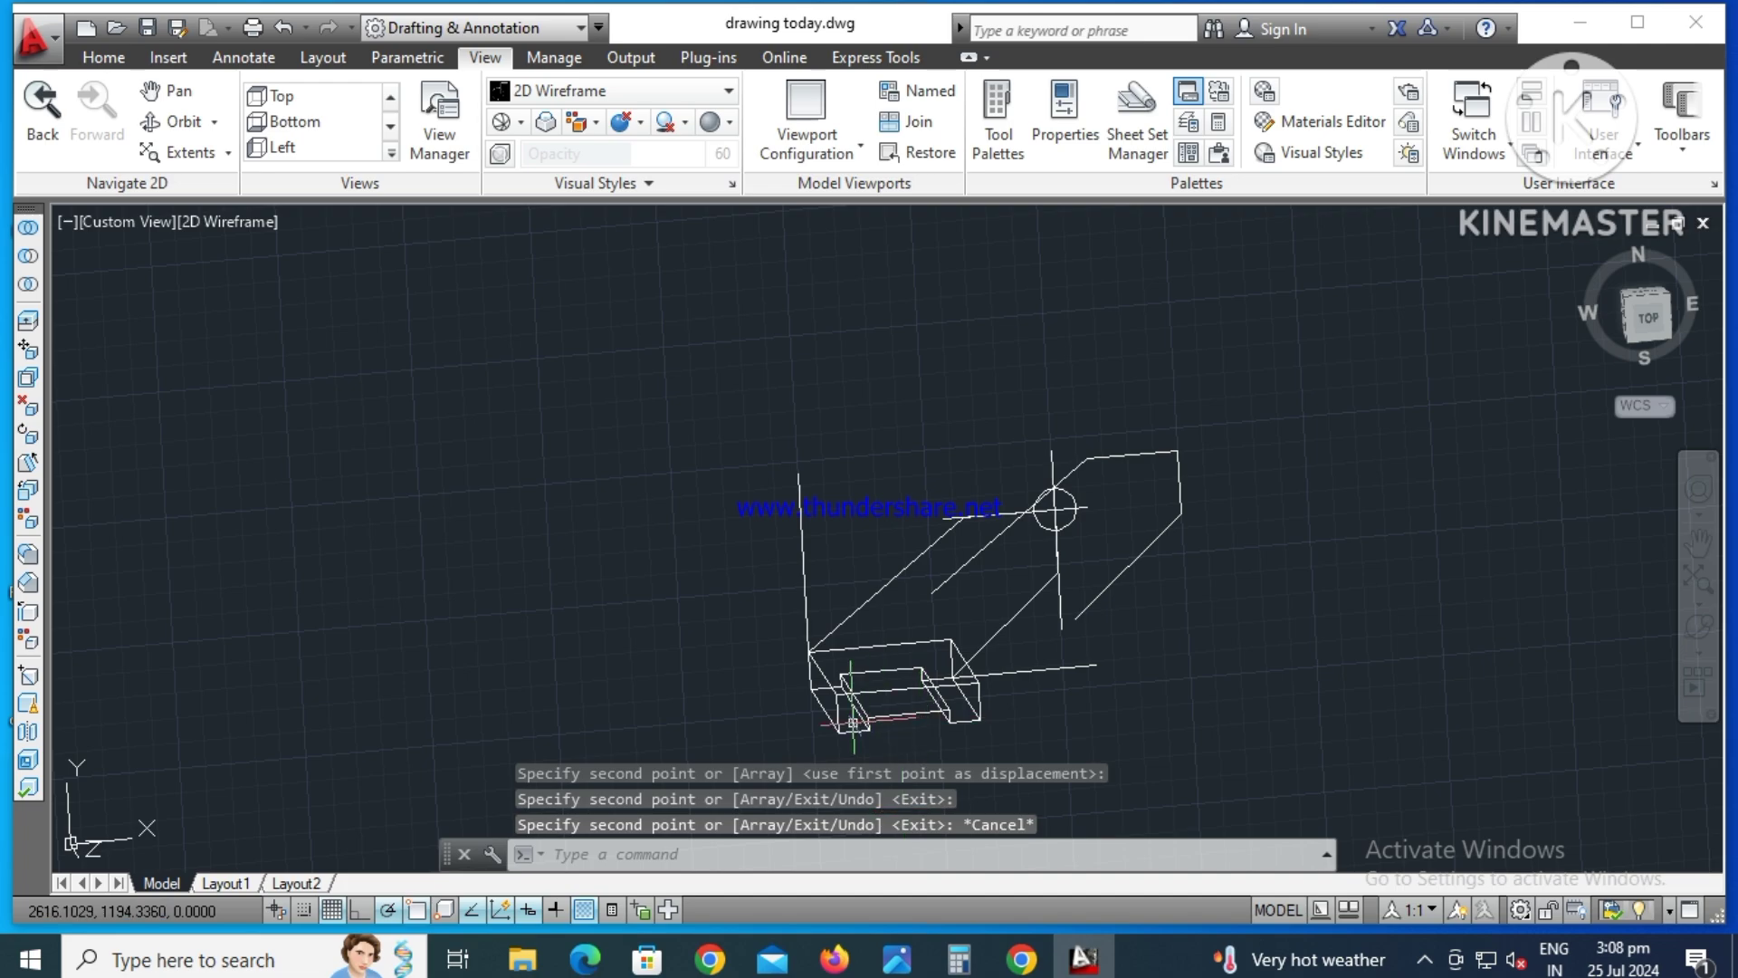
- Turn on Endpoint, Midpoint, Center, Node, Intersection and Extension snaps in Drafting Settings
scroll(827, 702, up, 4)
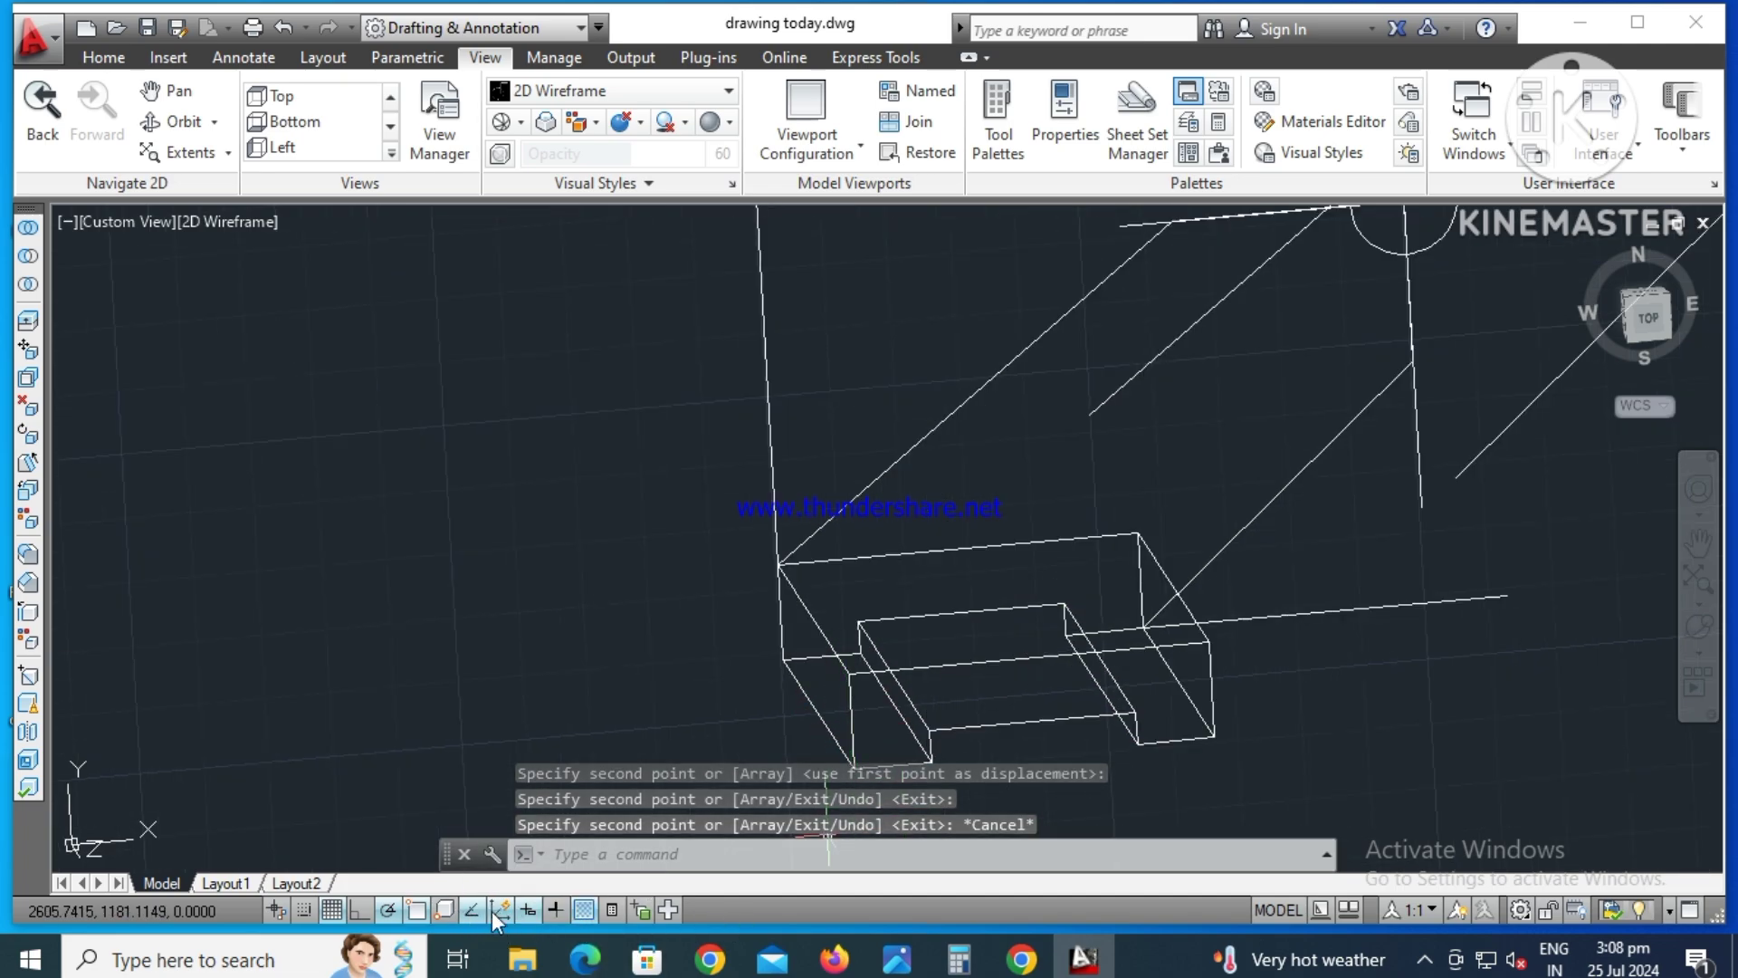
right_click(416, 911)
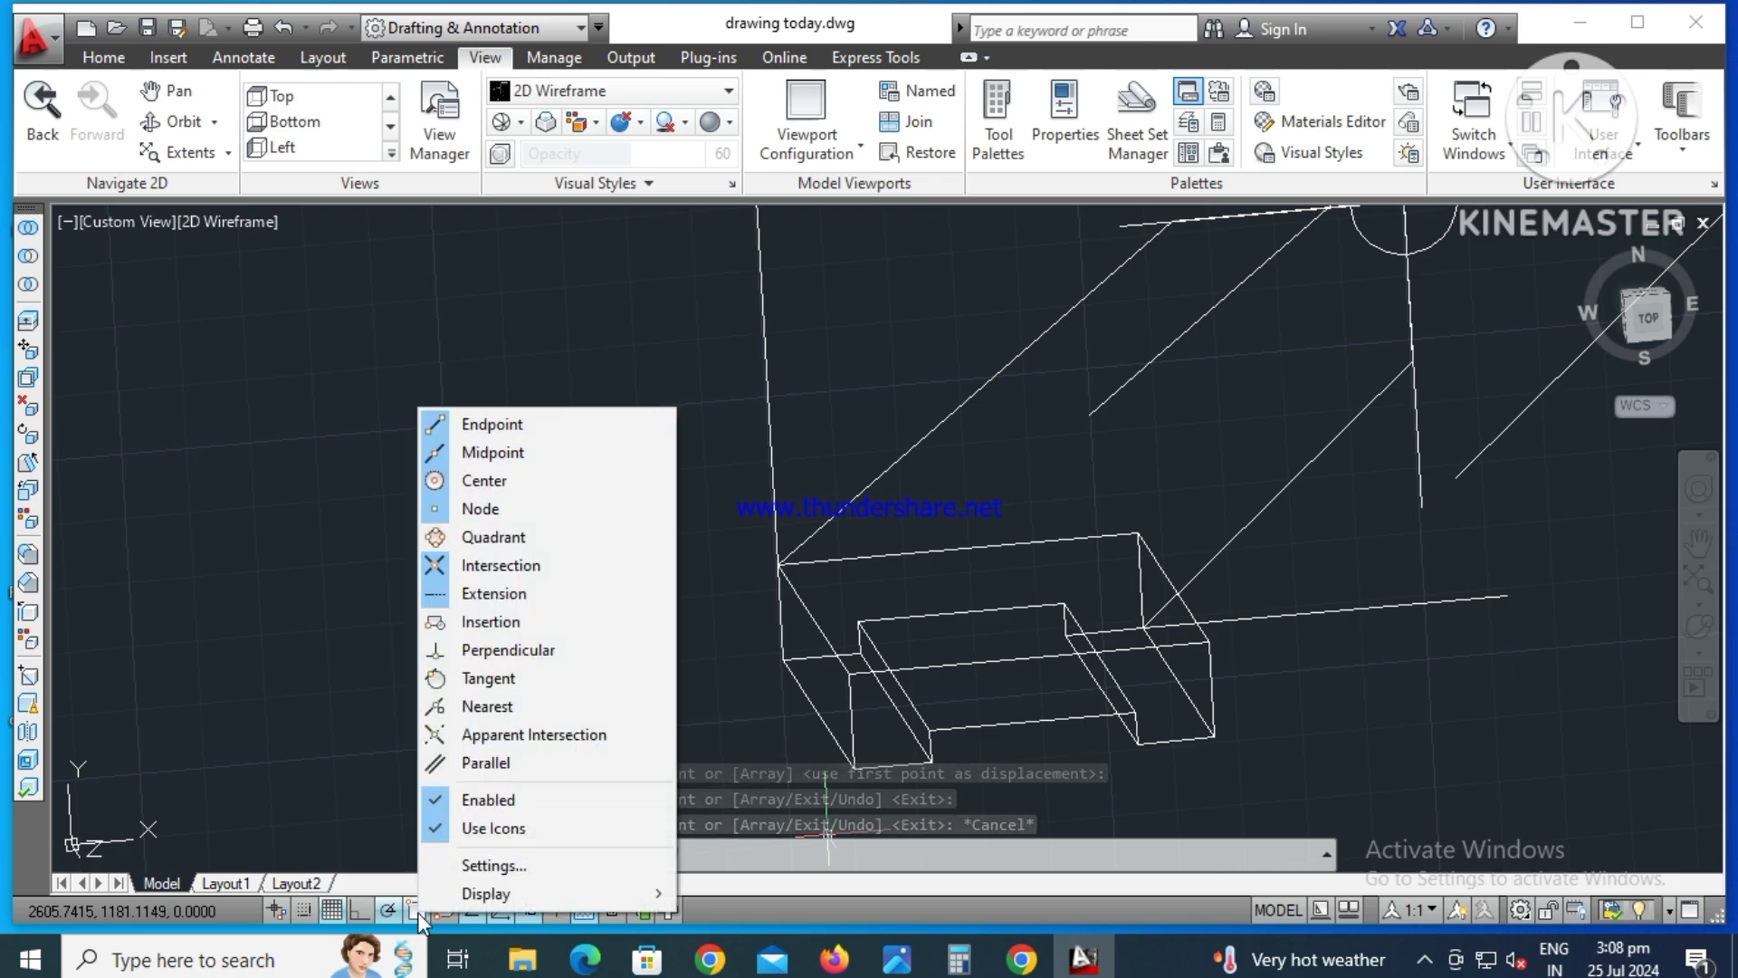
click(470, 871)
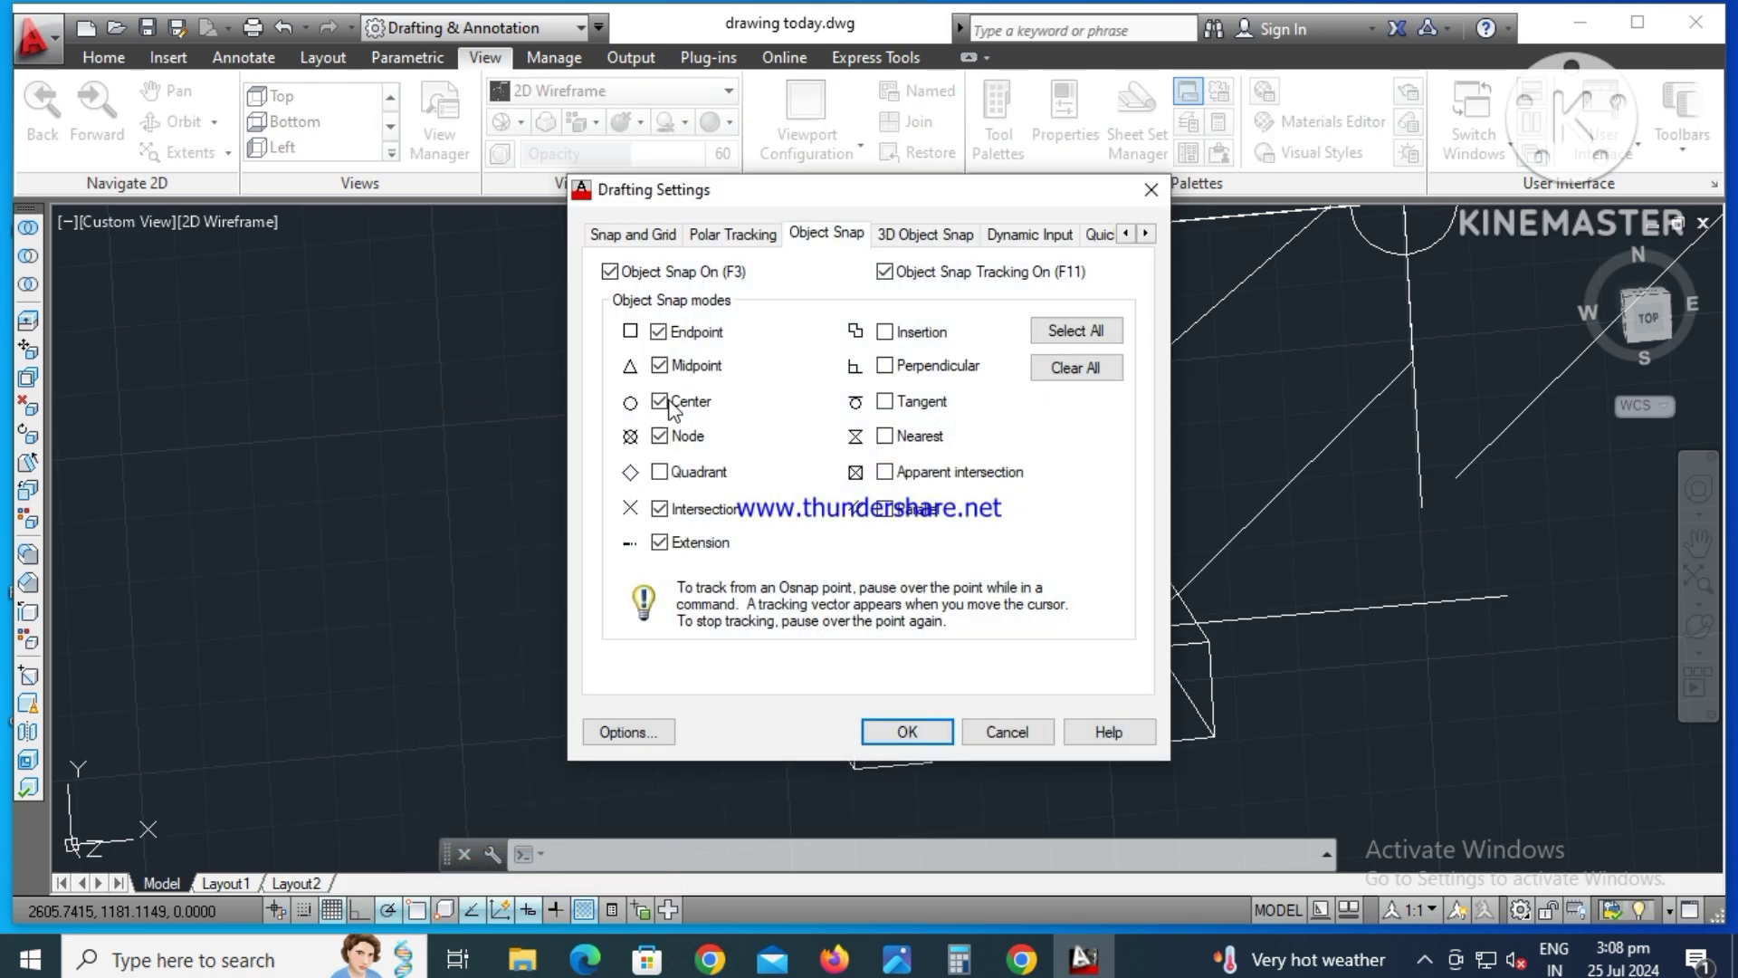
click(896, 729)
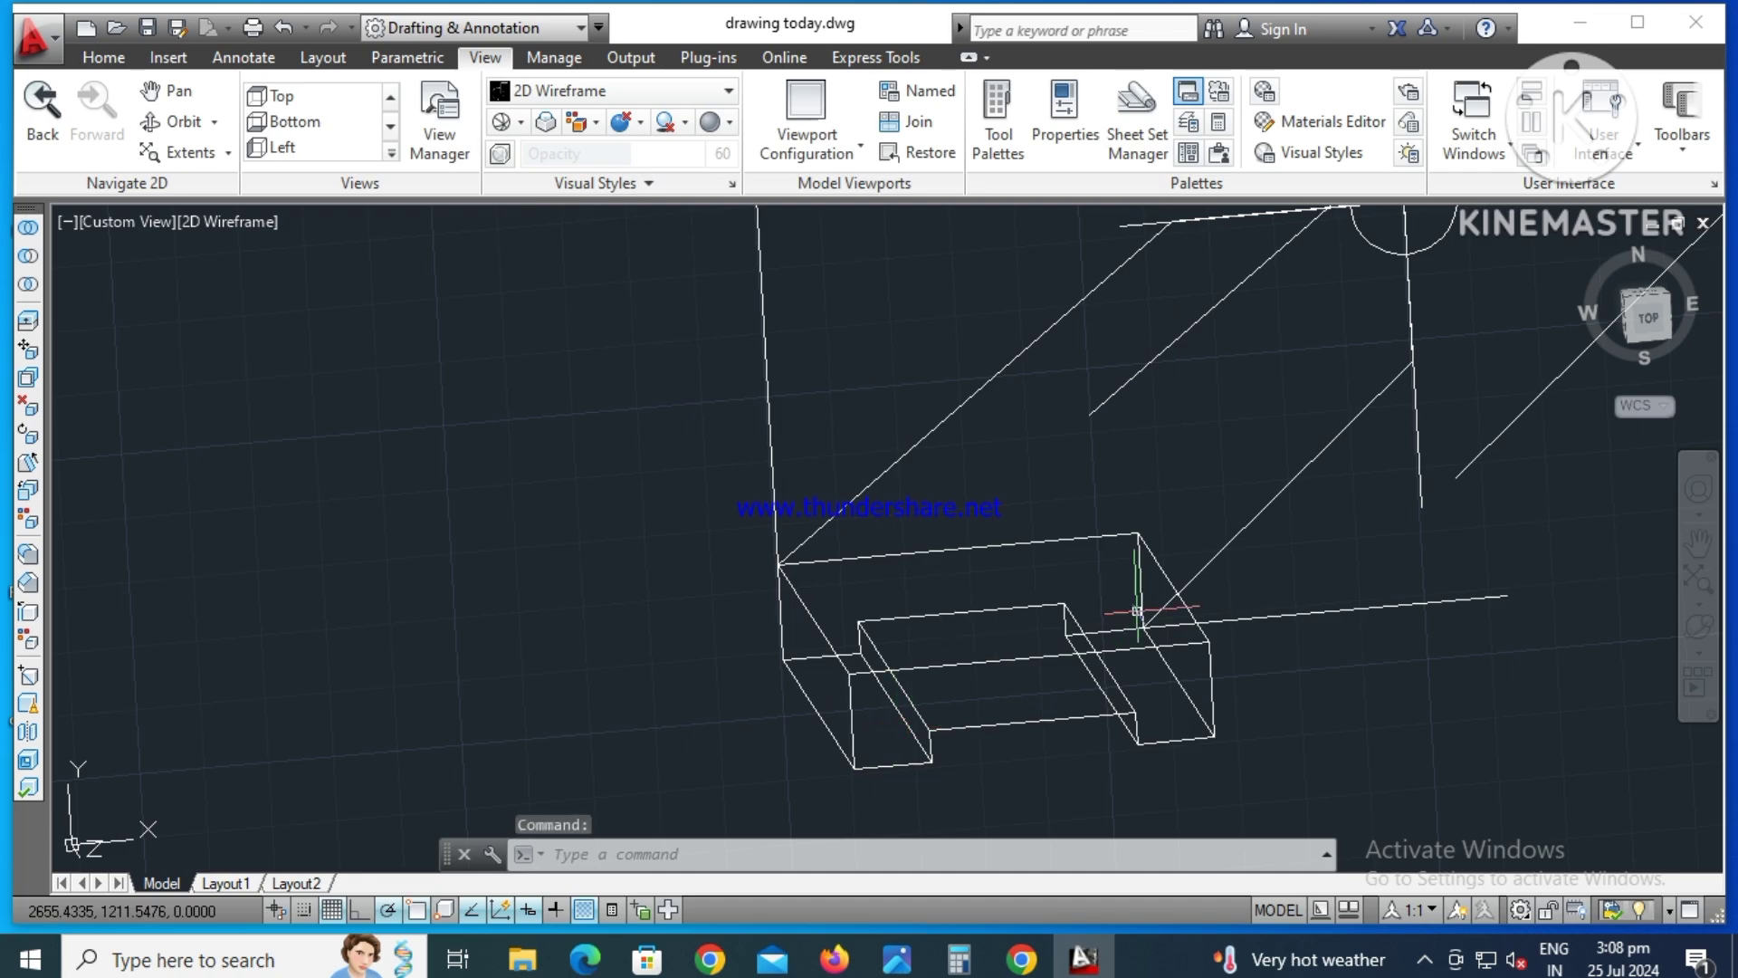
scroll(1118, 483, down, 3)
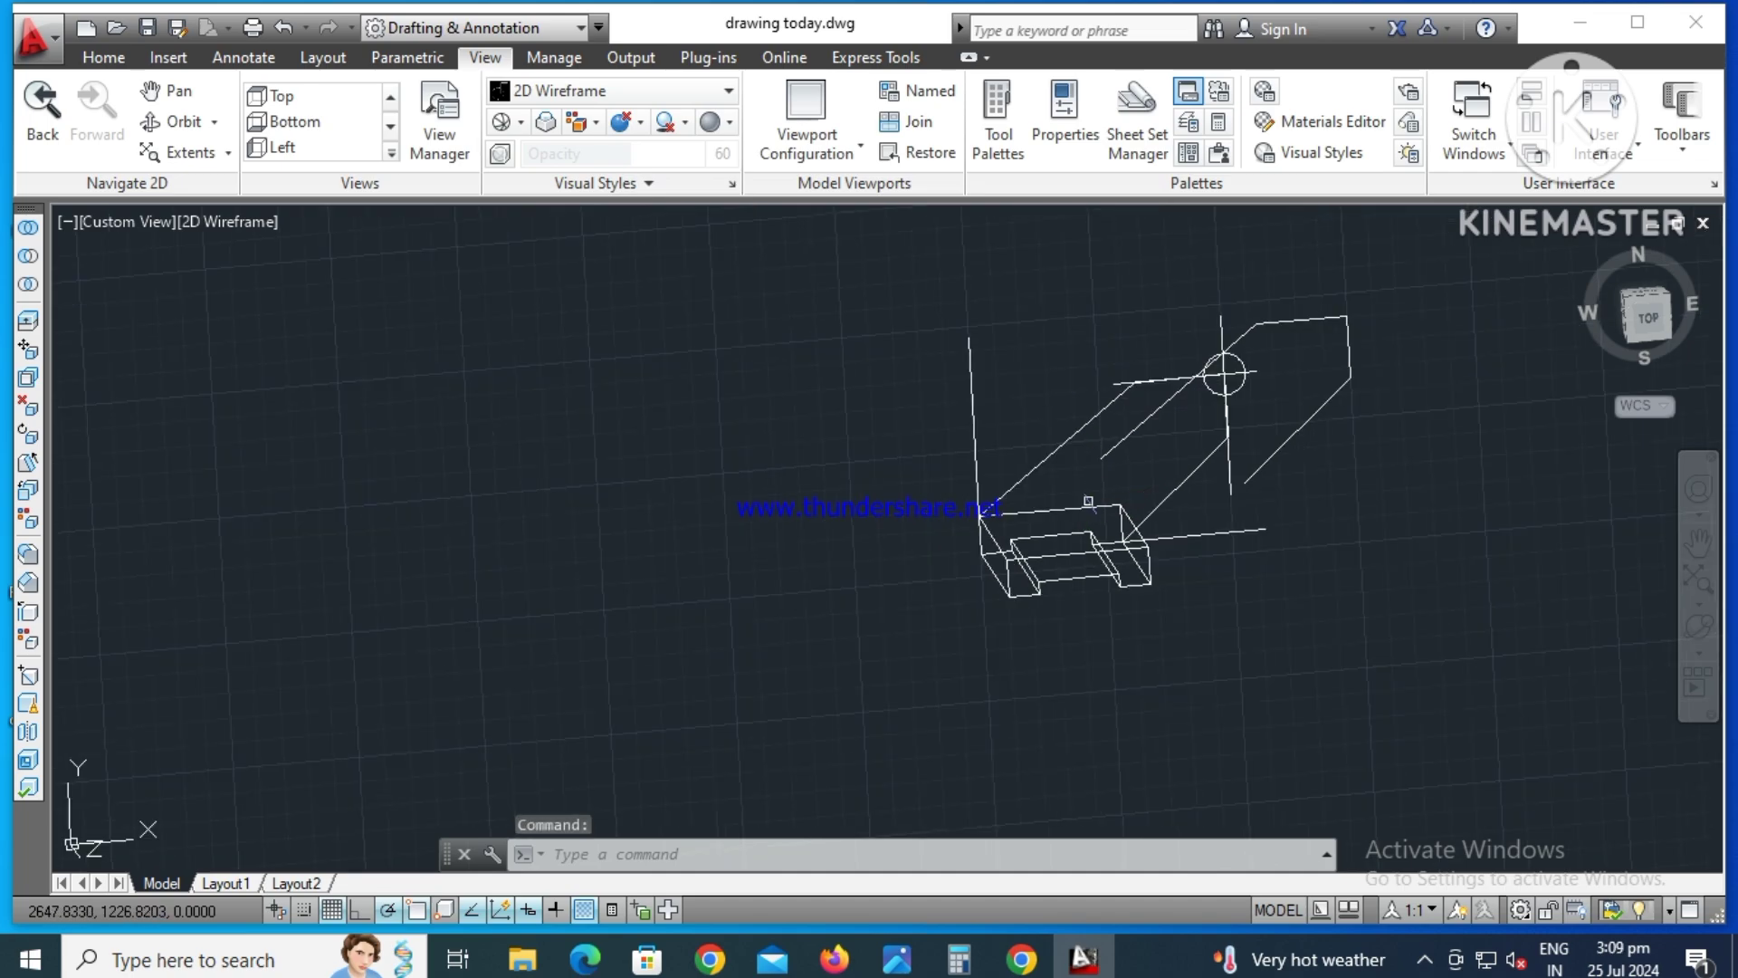
- Move the copied arm edge lines from their reference point onto the base plate's corner endpoint
click(1138, 429)
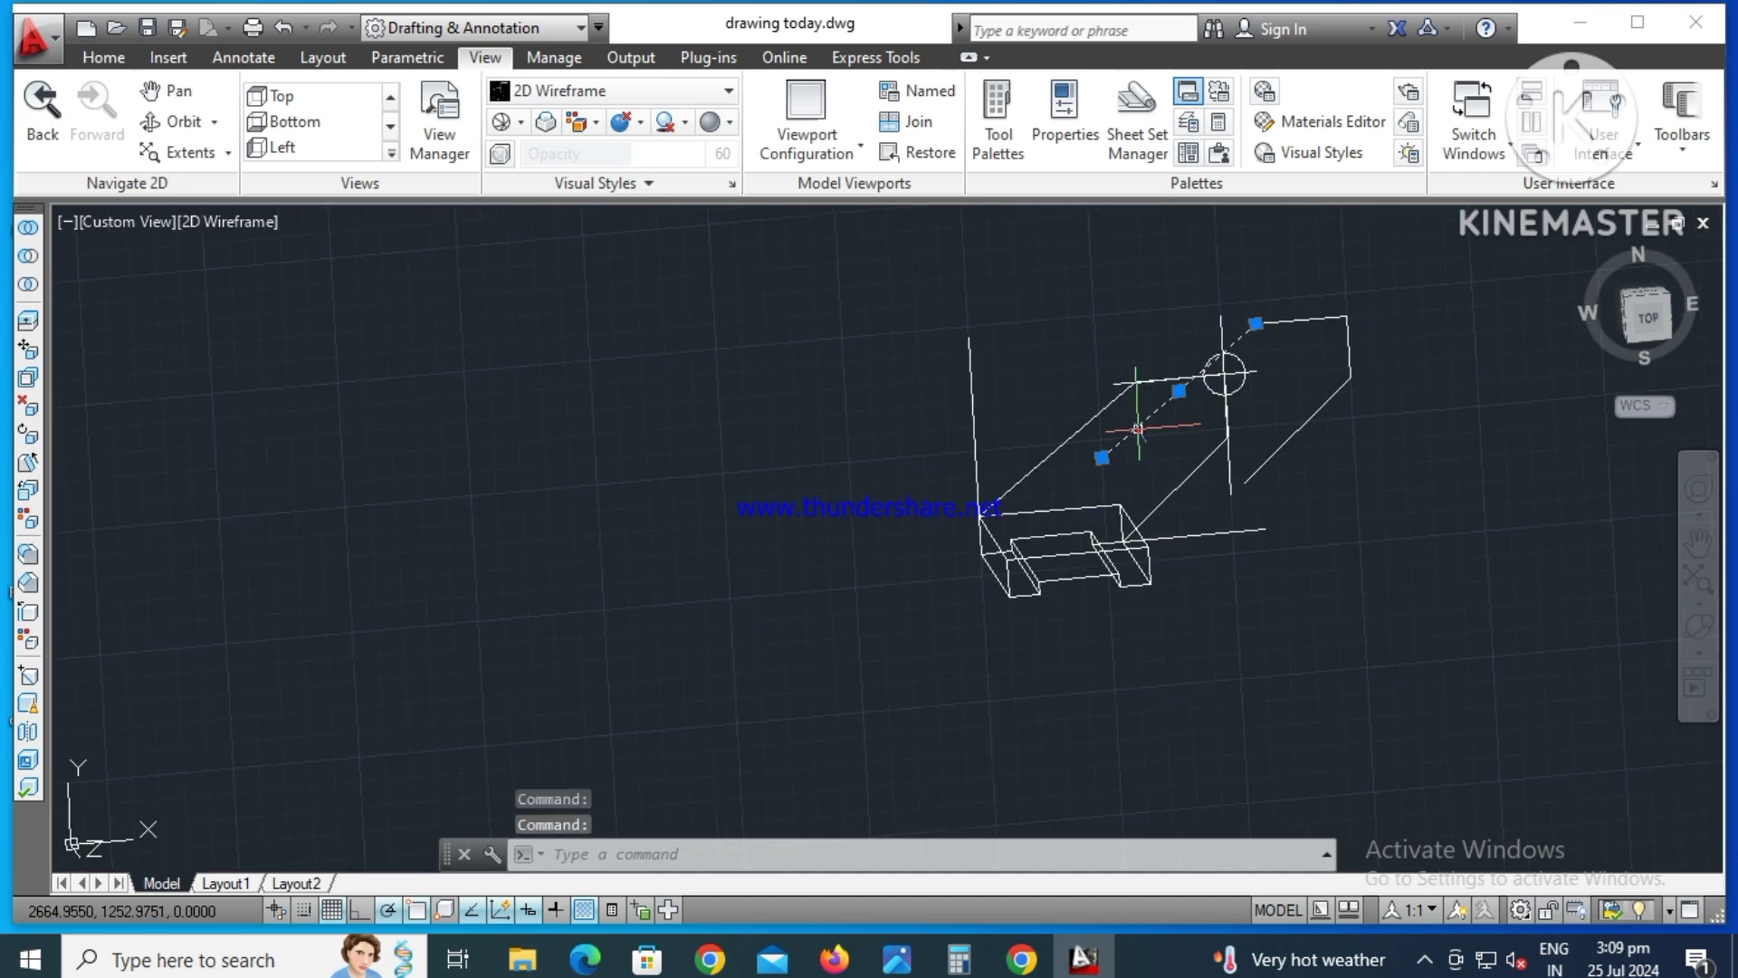
click(1311, 319)
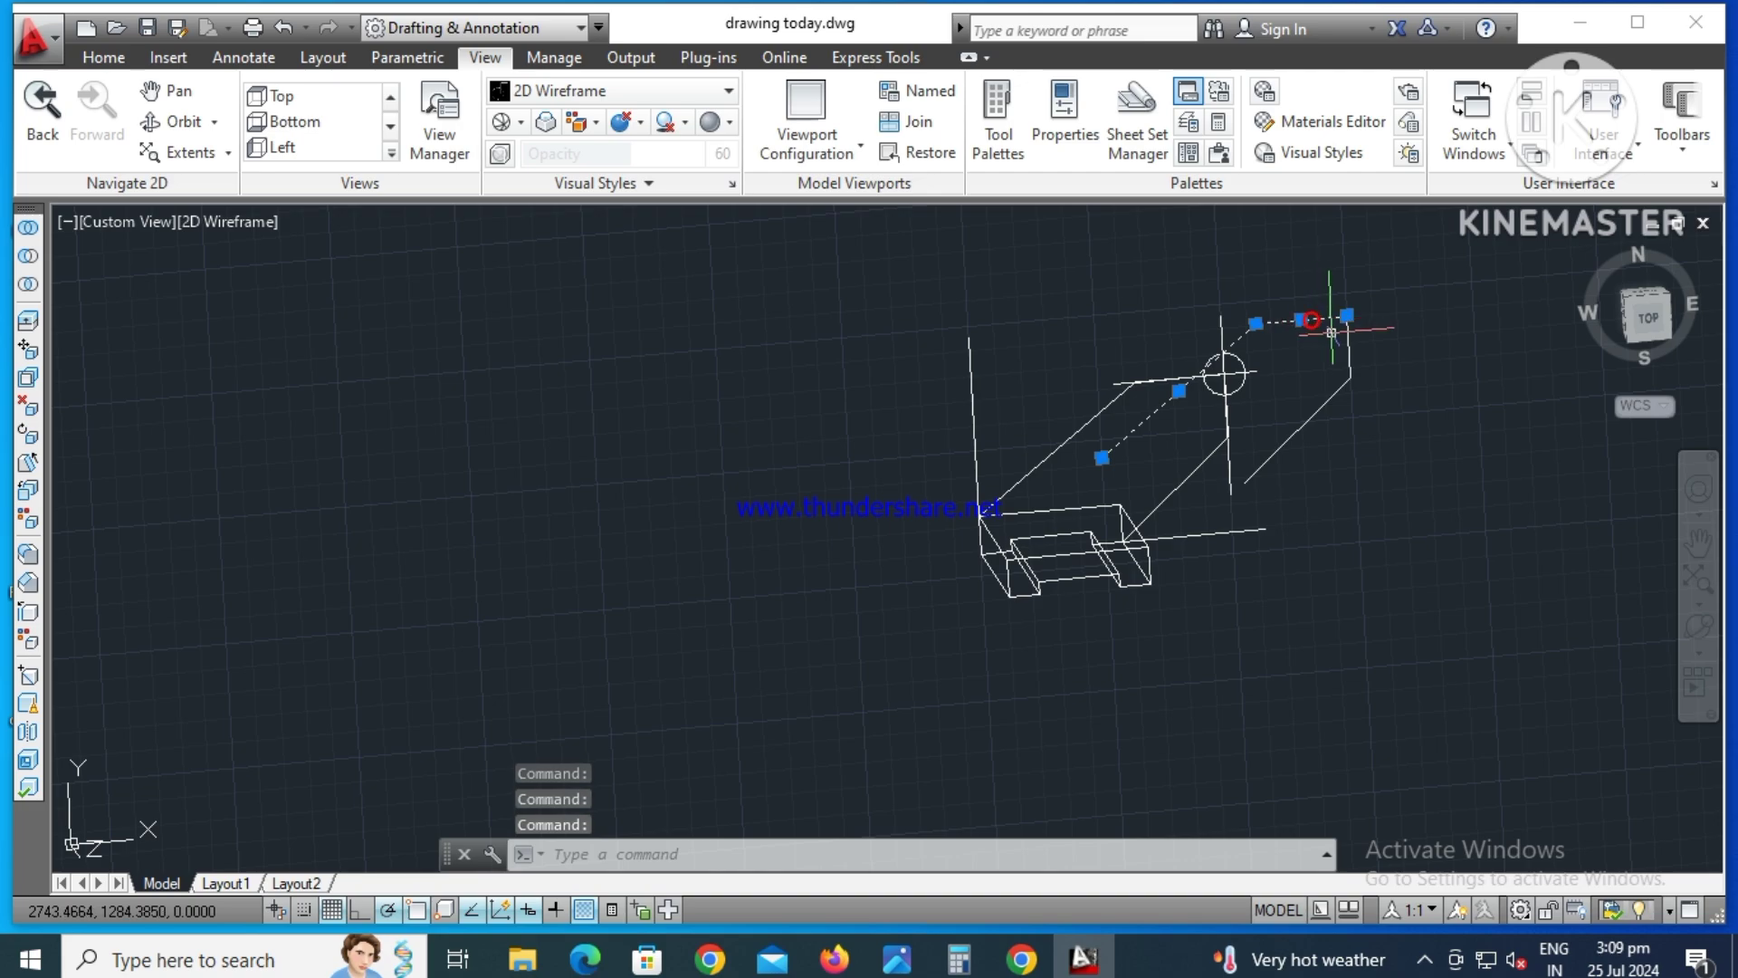
click(1348, 345)
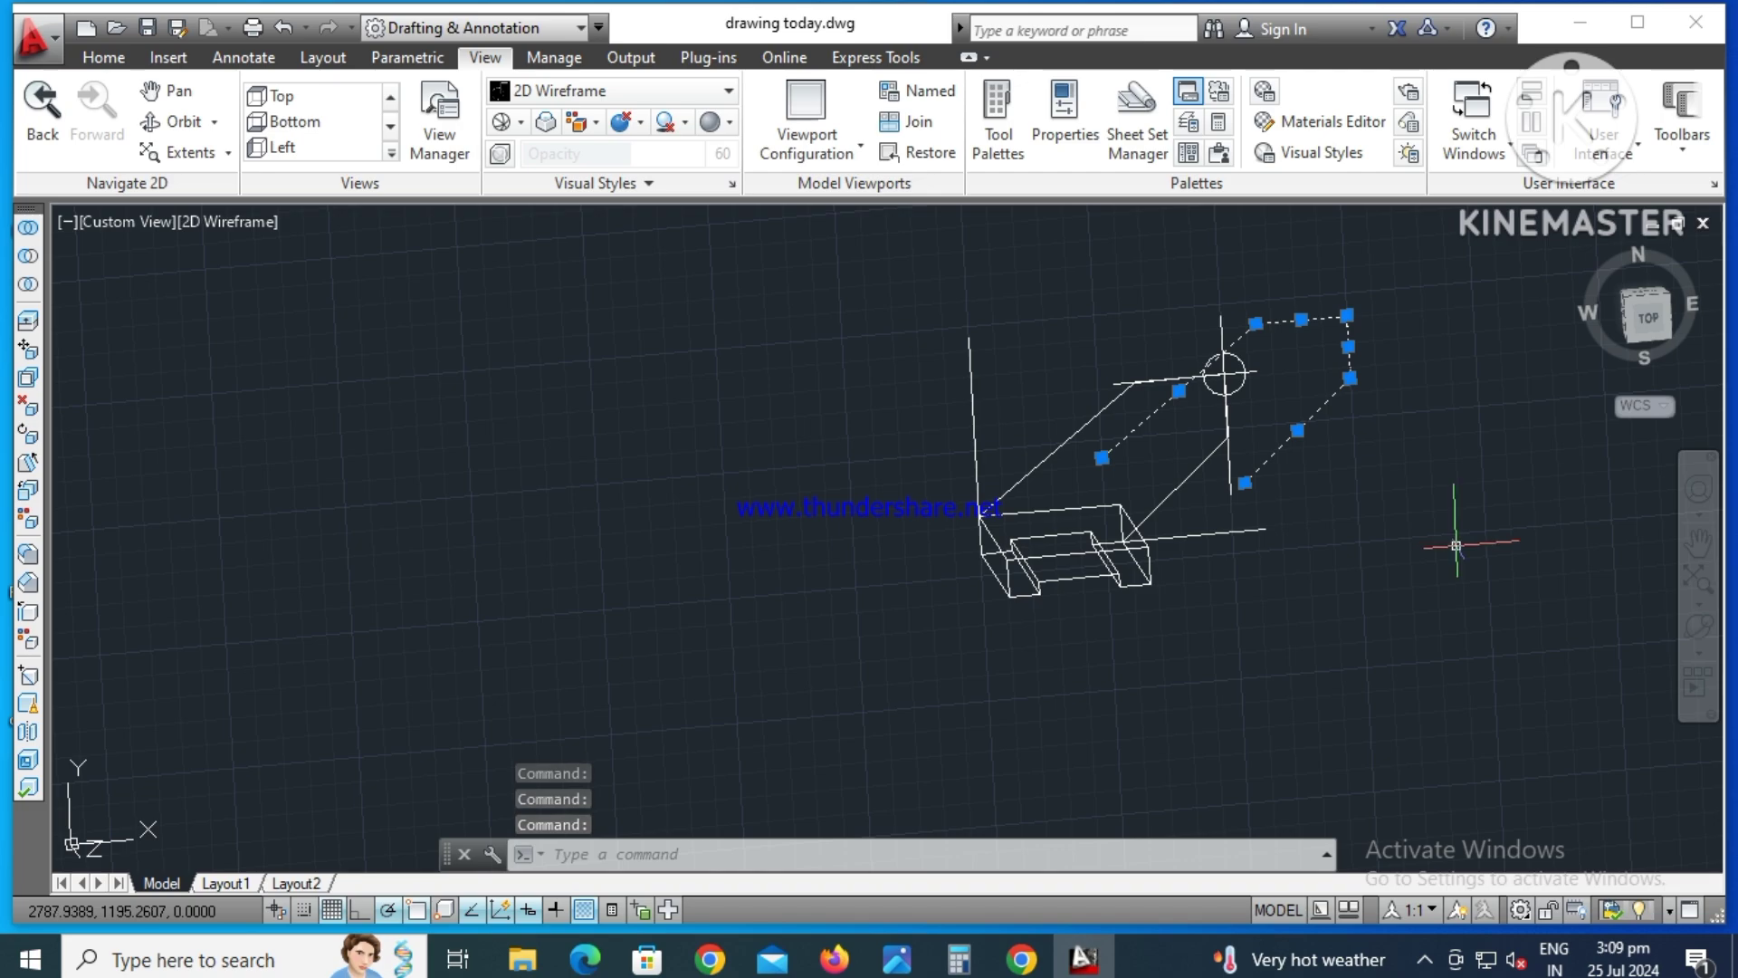
text(MO)
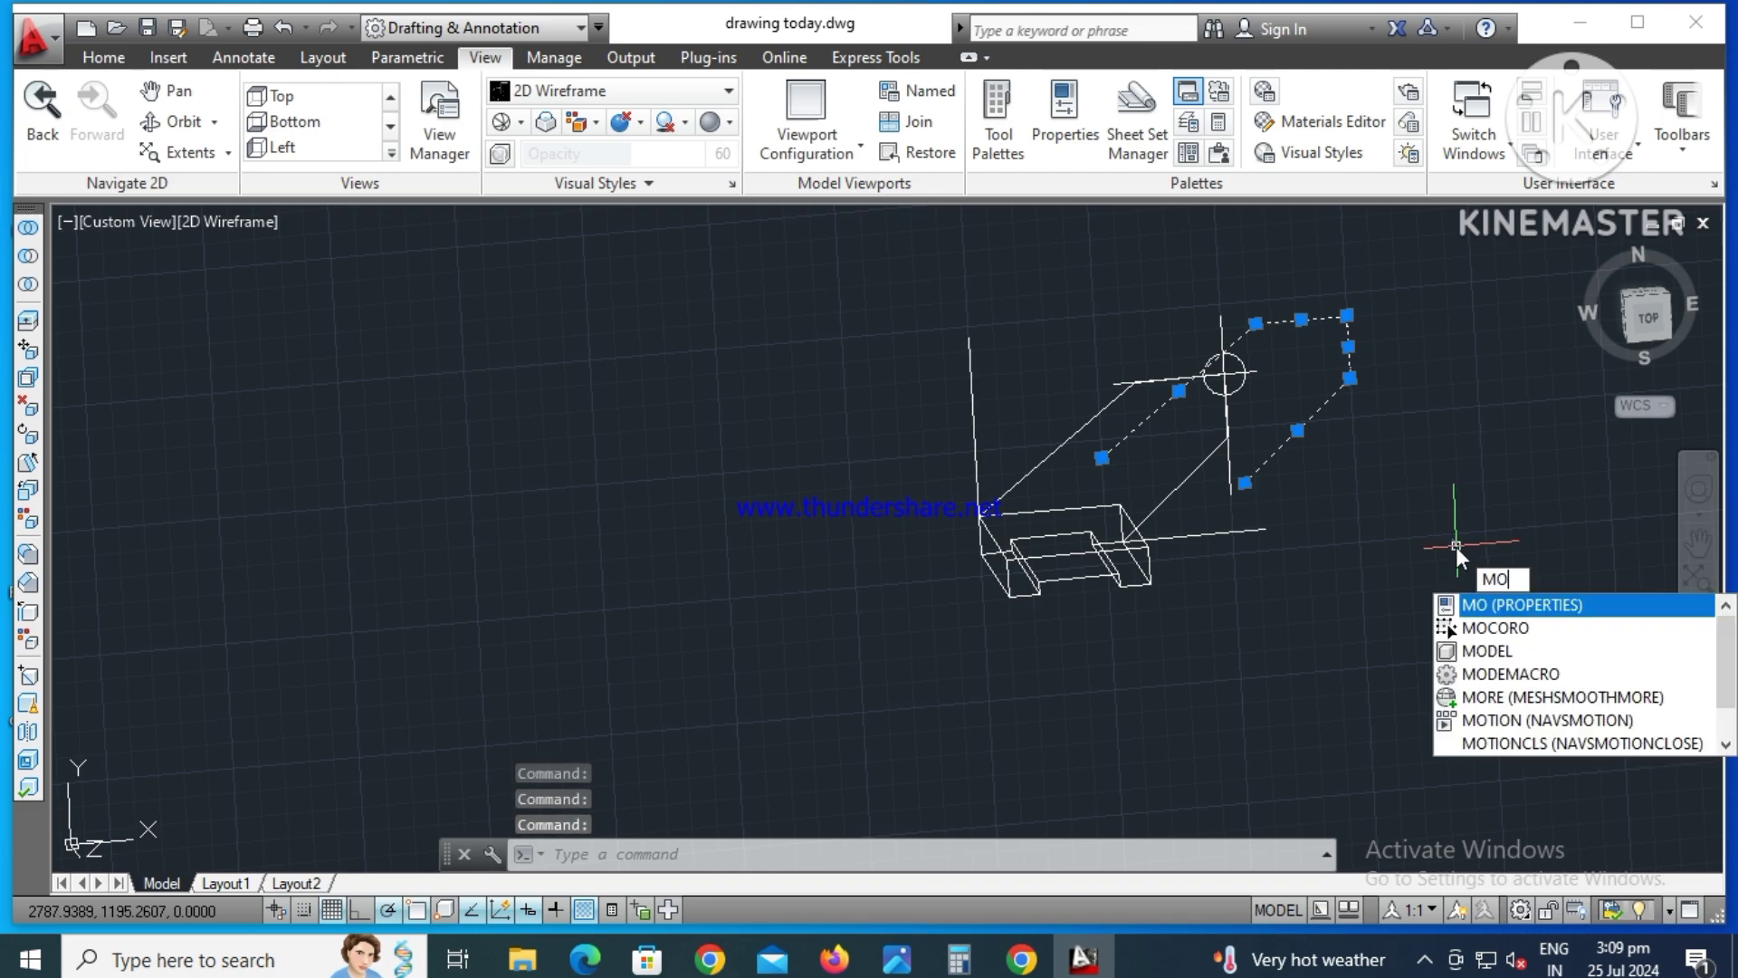
text(ve)
key(Return)
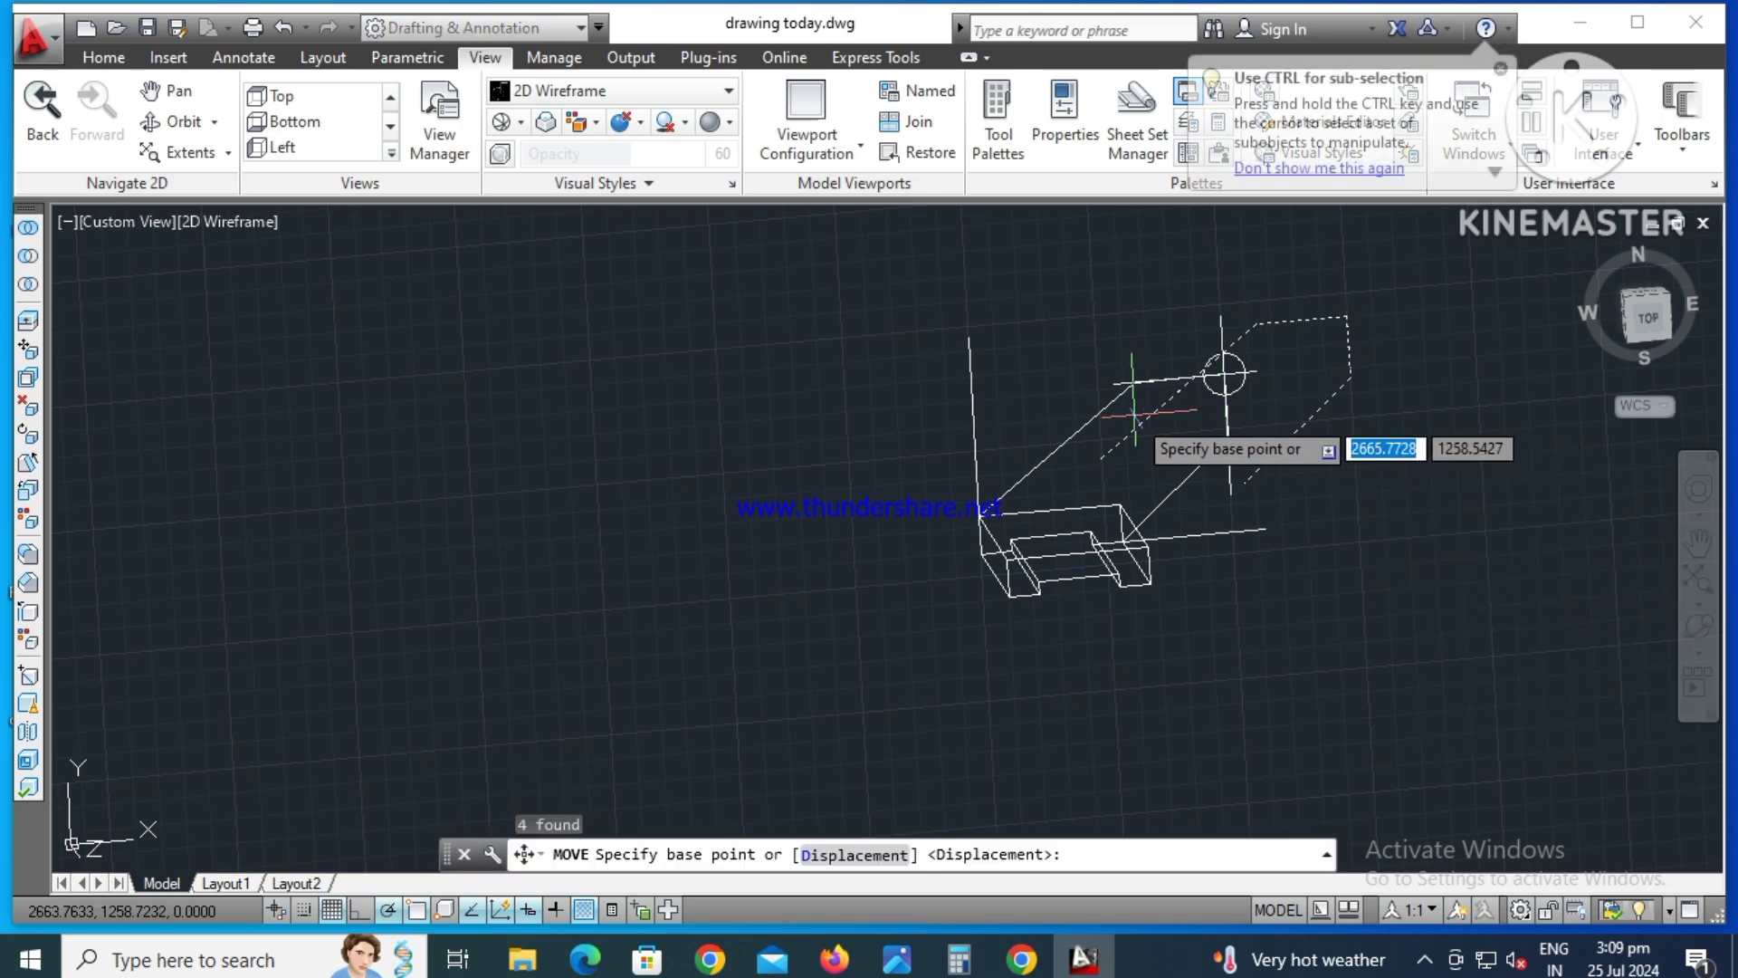
click(1101, 457)
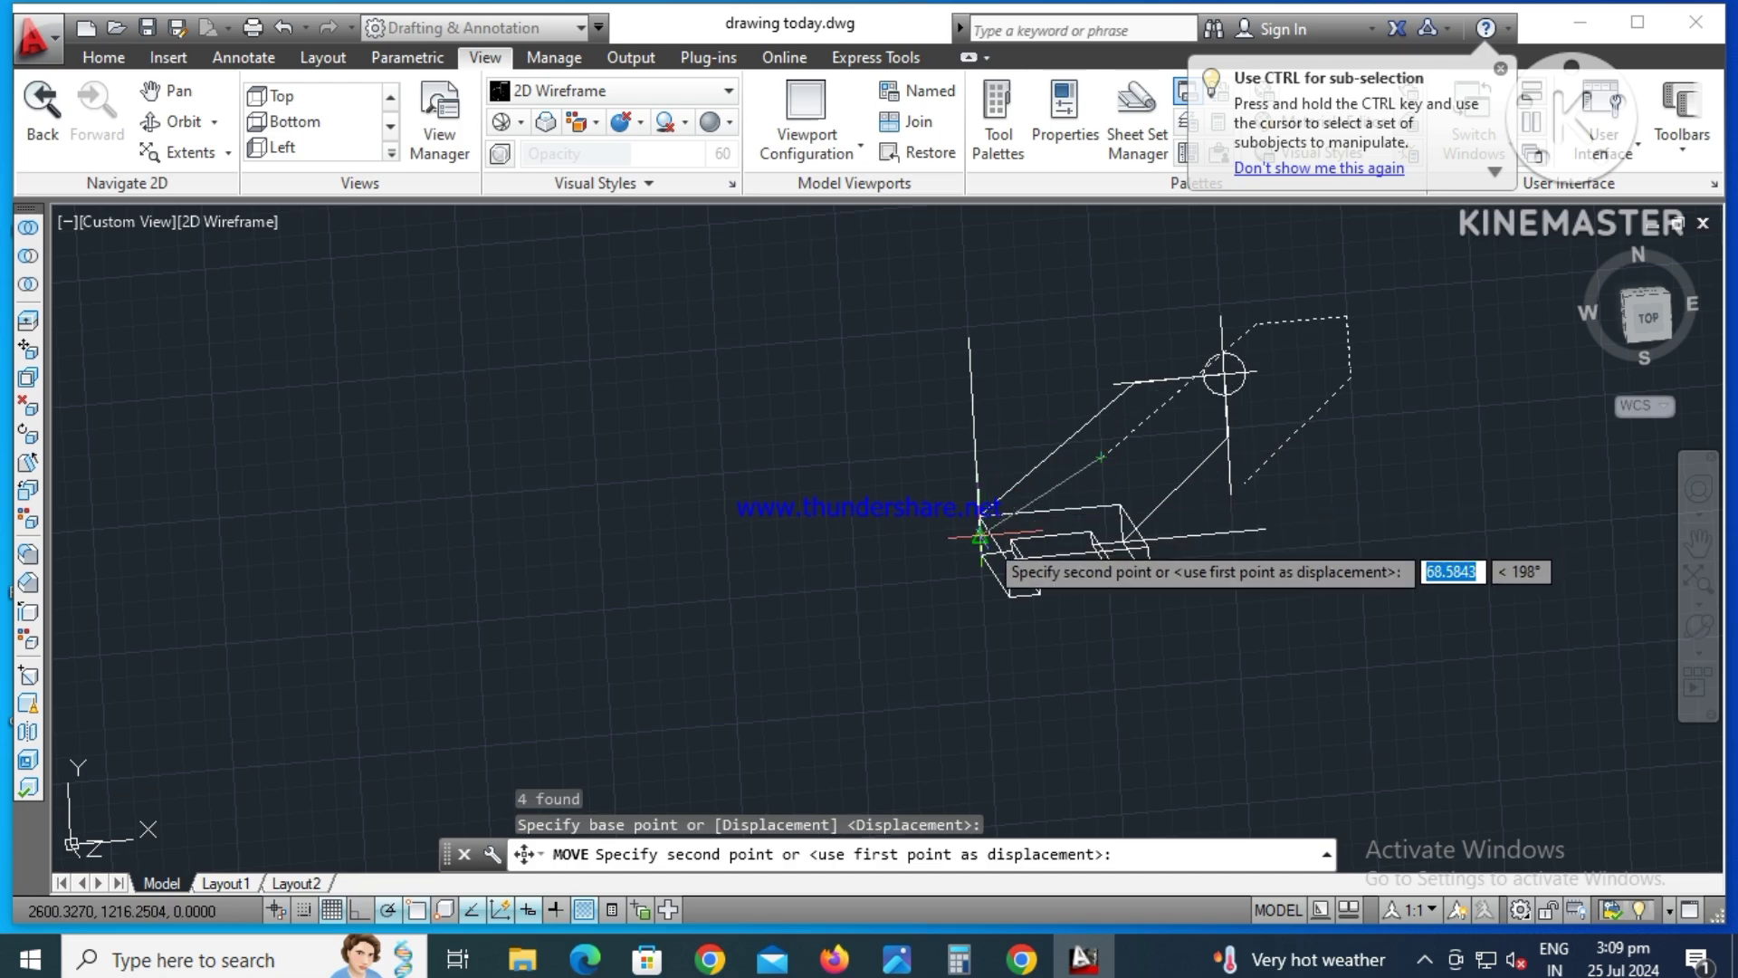
scroll(1005, 532, up, 4)
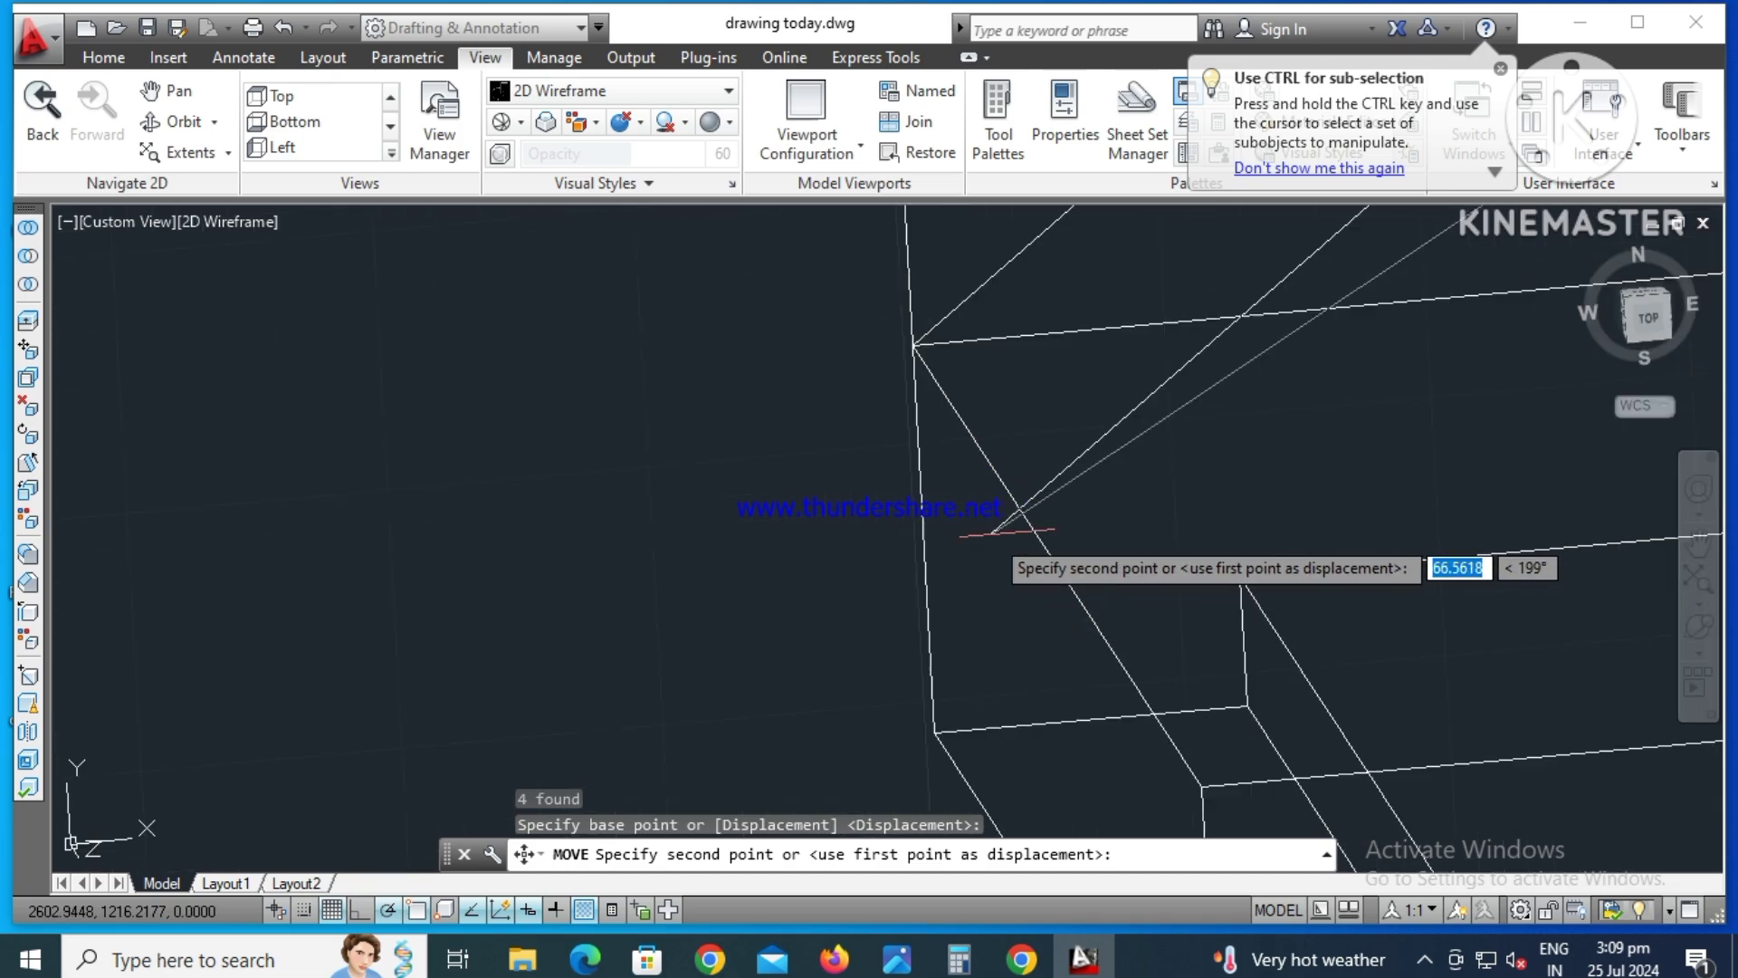
click(1054, 567)
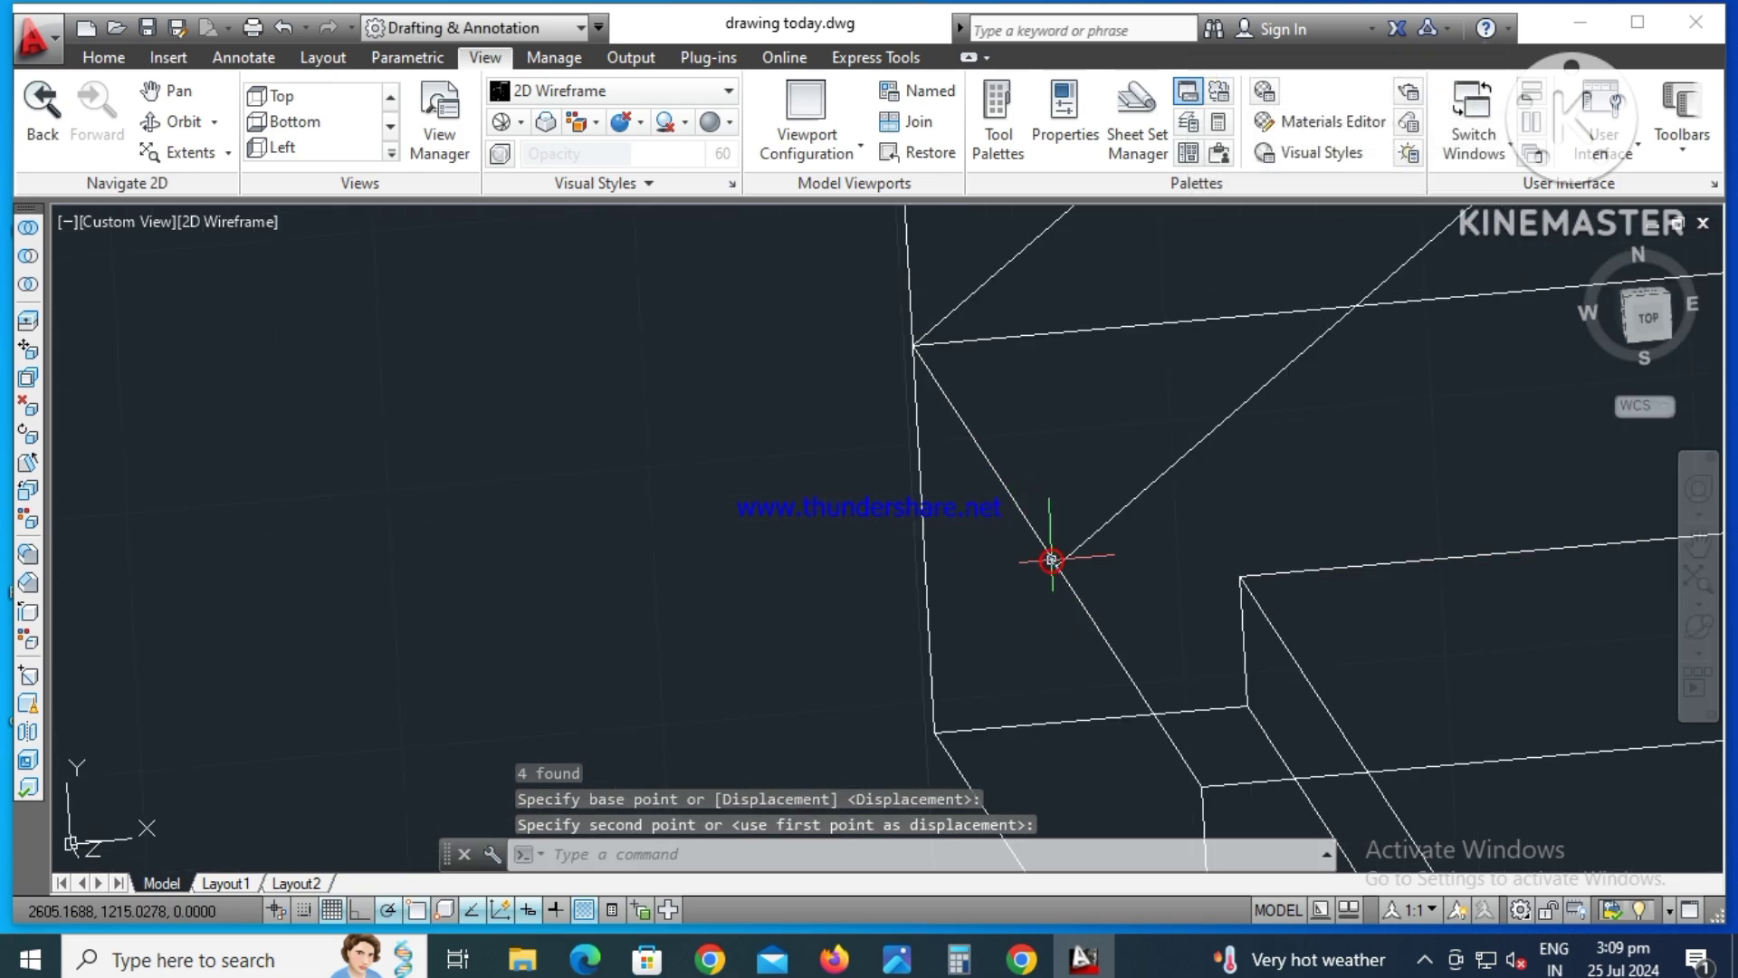
scroll(1050, 563, down, 3)
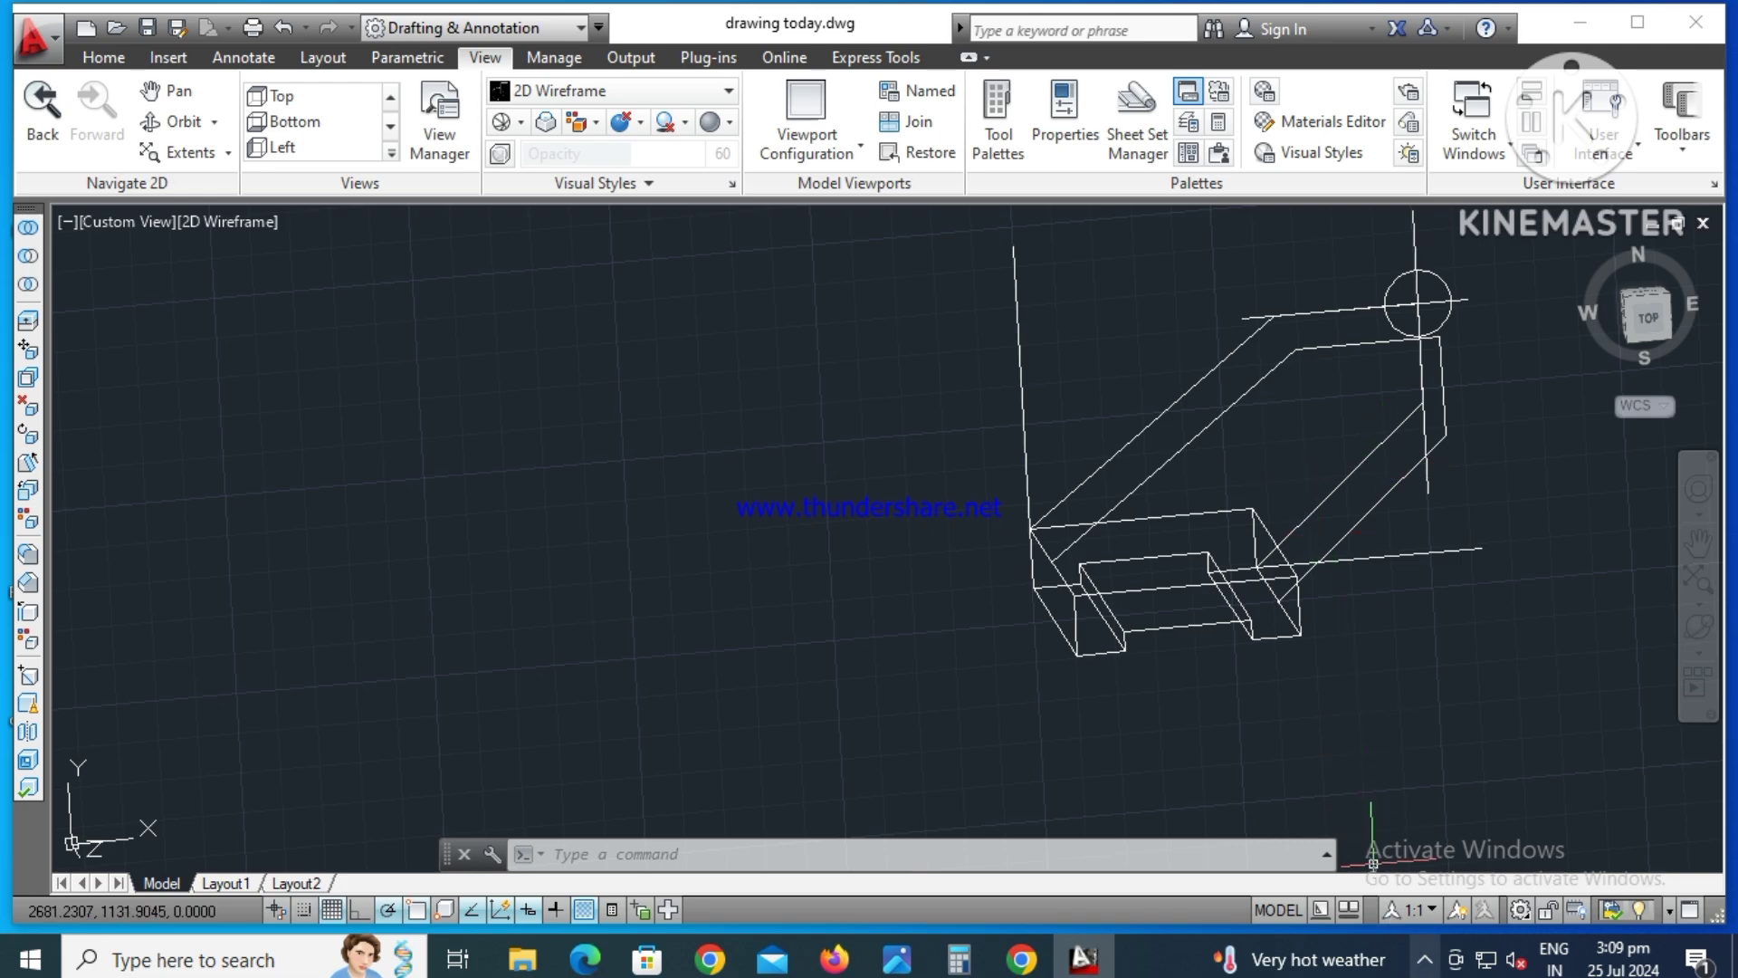
click(1424, 959)
click(1426, 963)
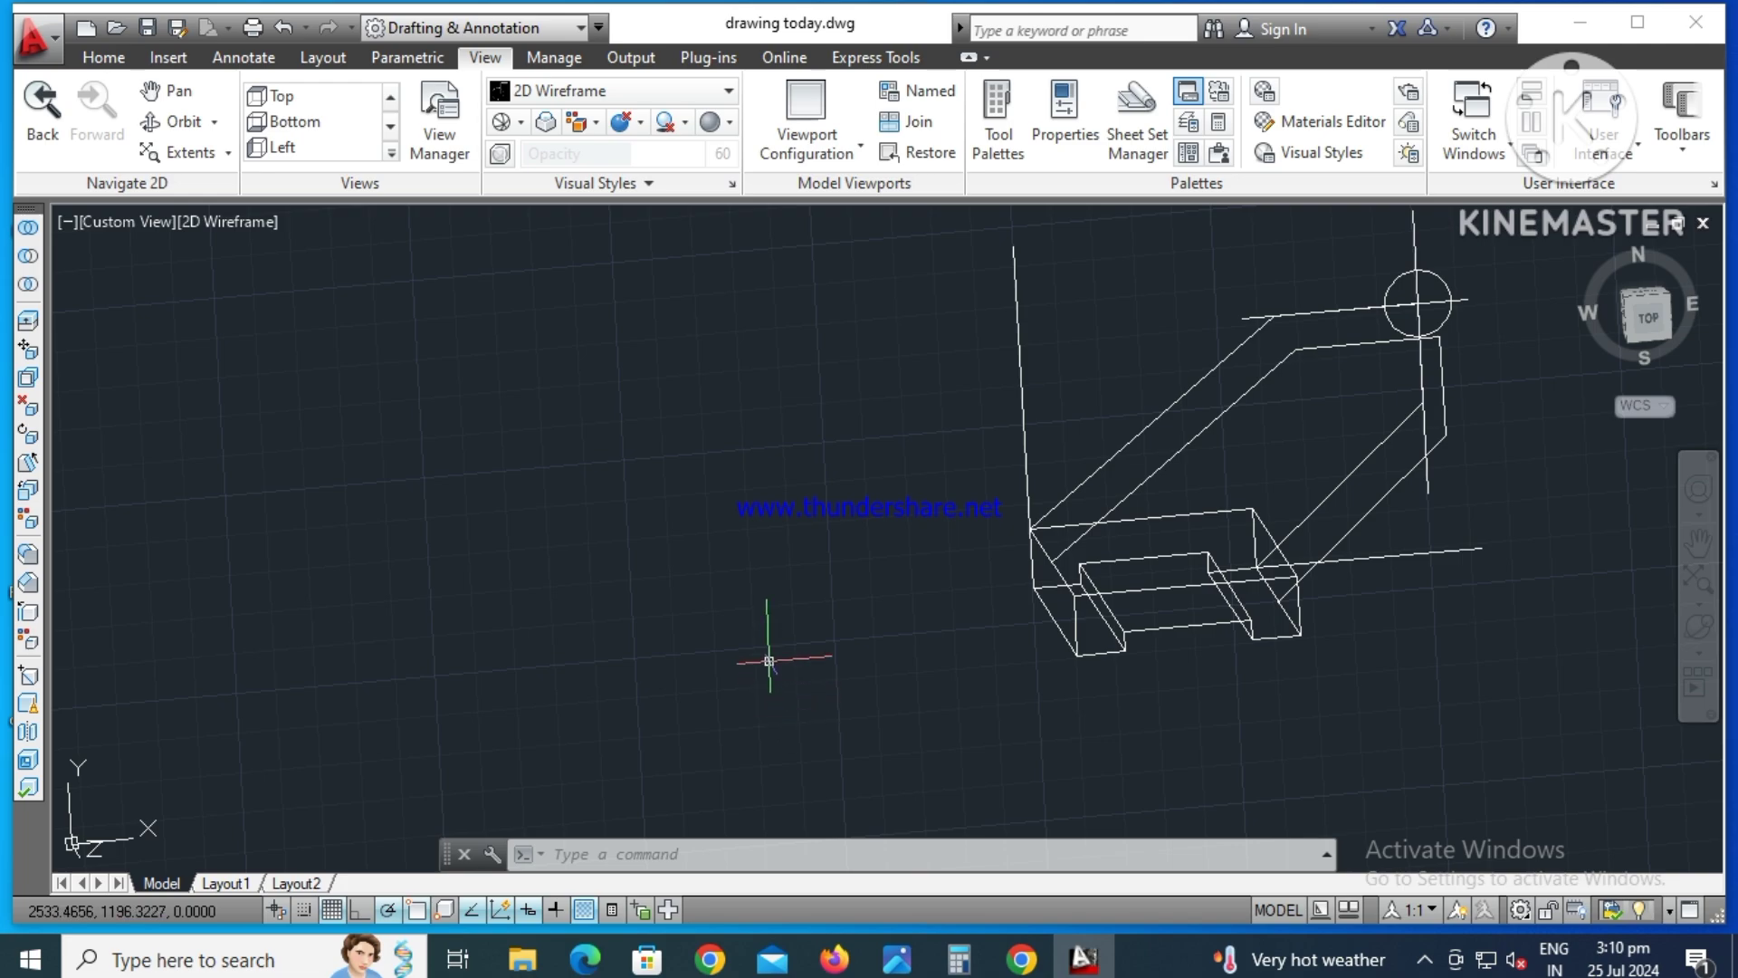
- Trace a polyline from the base plate's back corner along the base, up the arm, back to the corner
key(Escape)
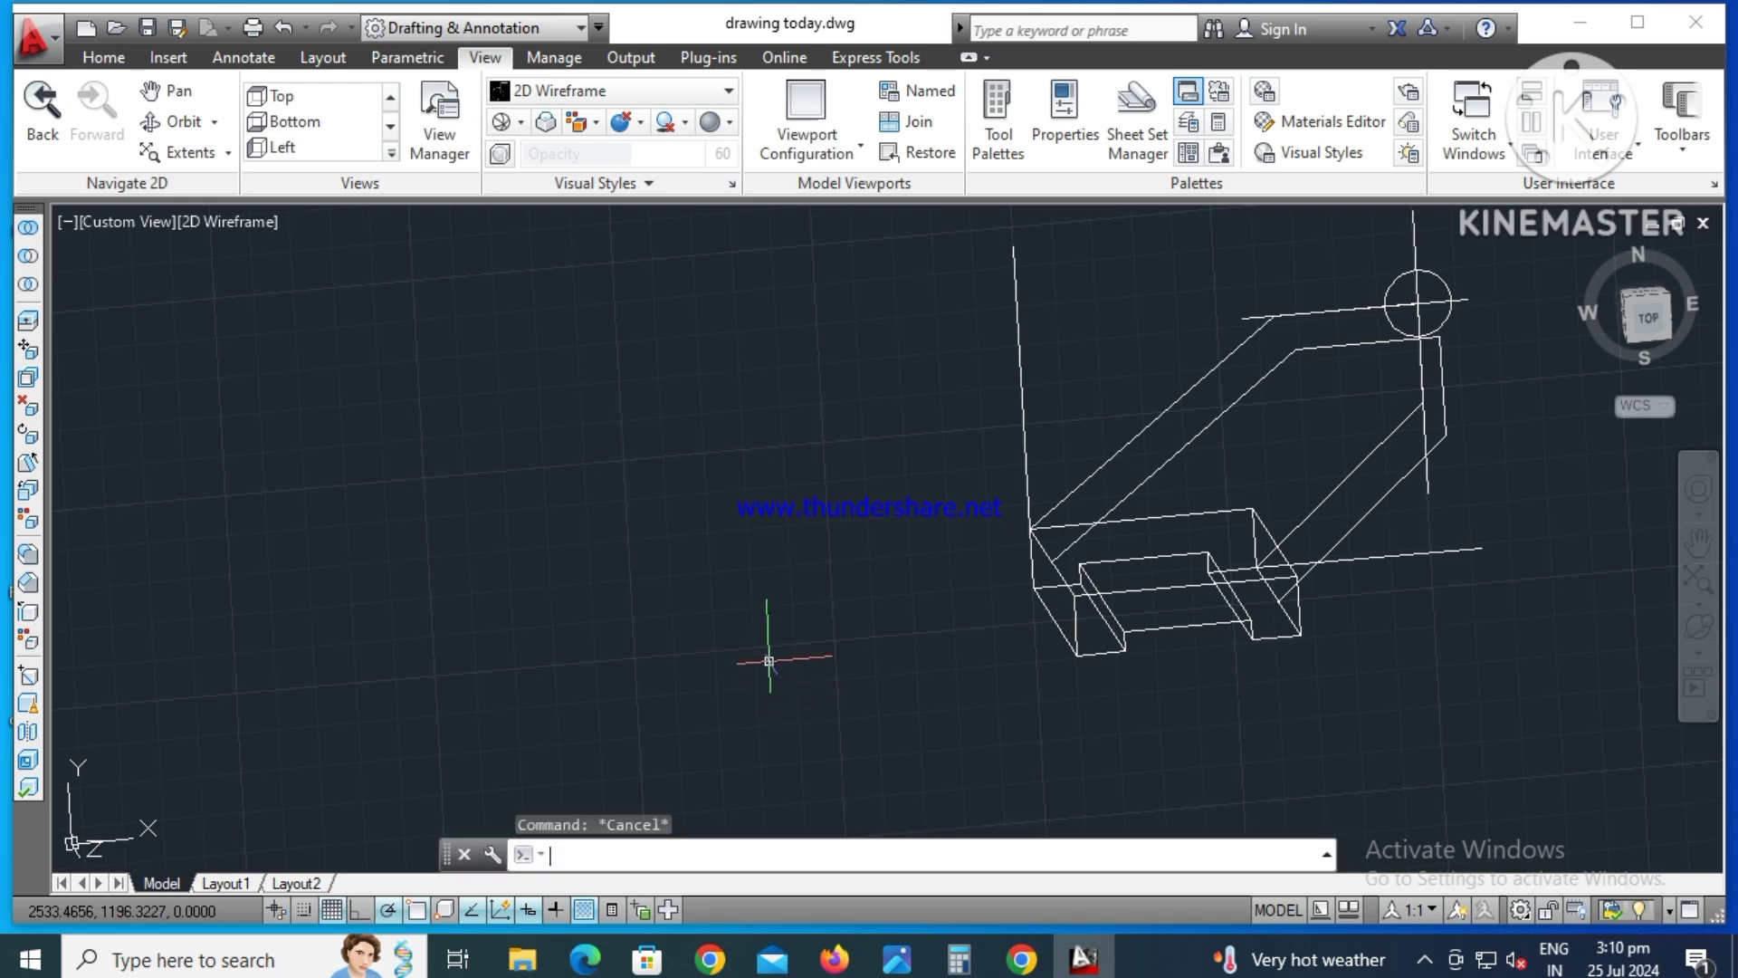
text(PLi)
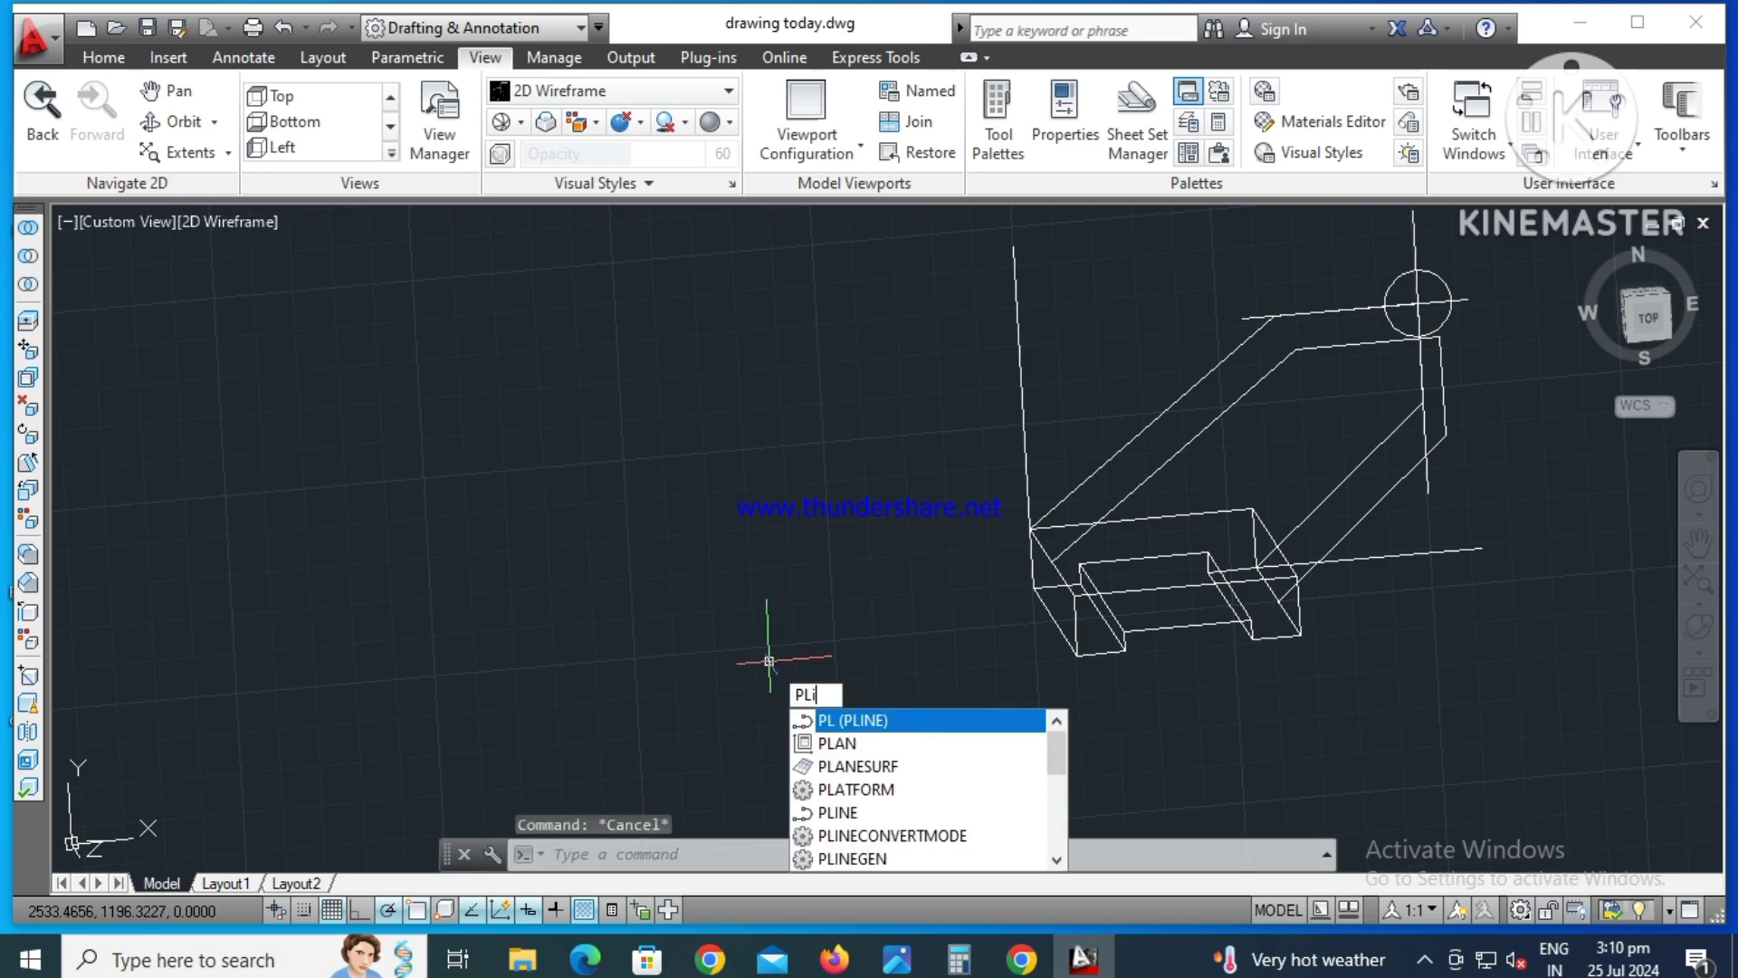
text(ne)
key(Return)
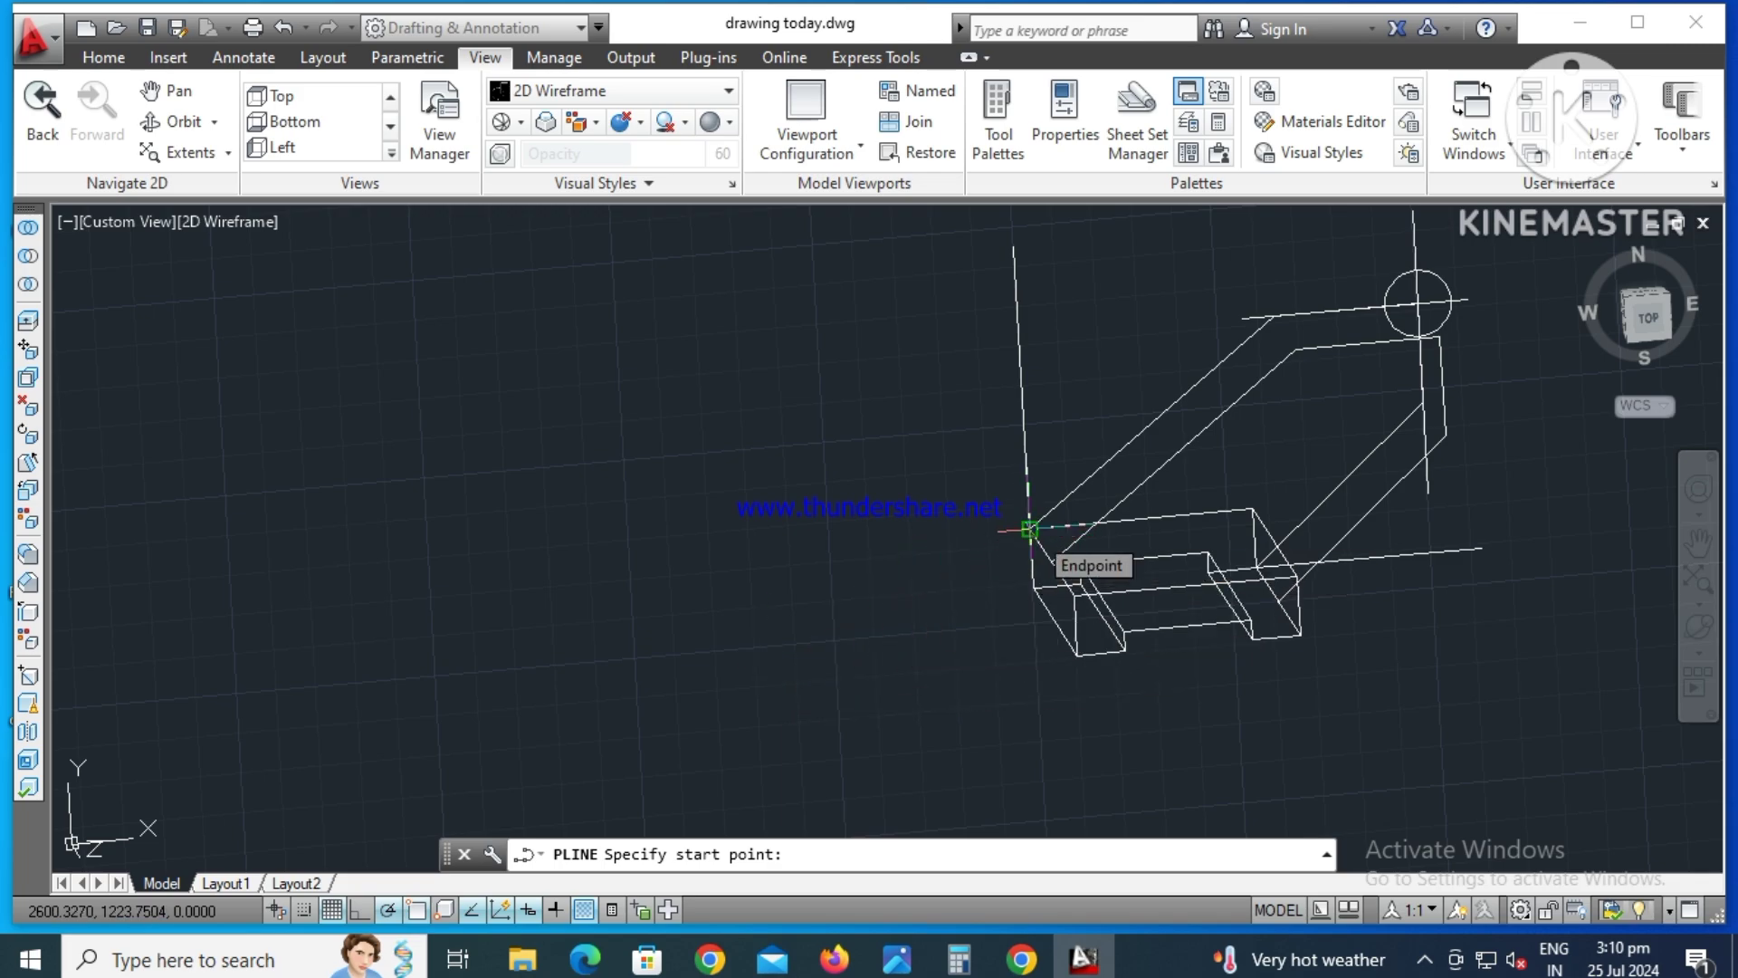
click(1030, 530)
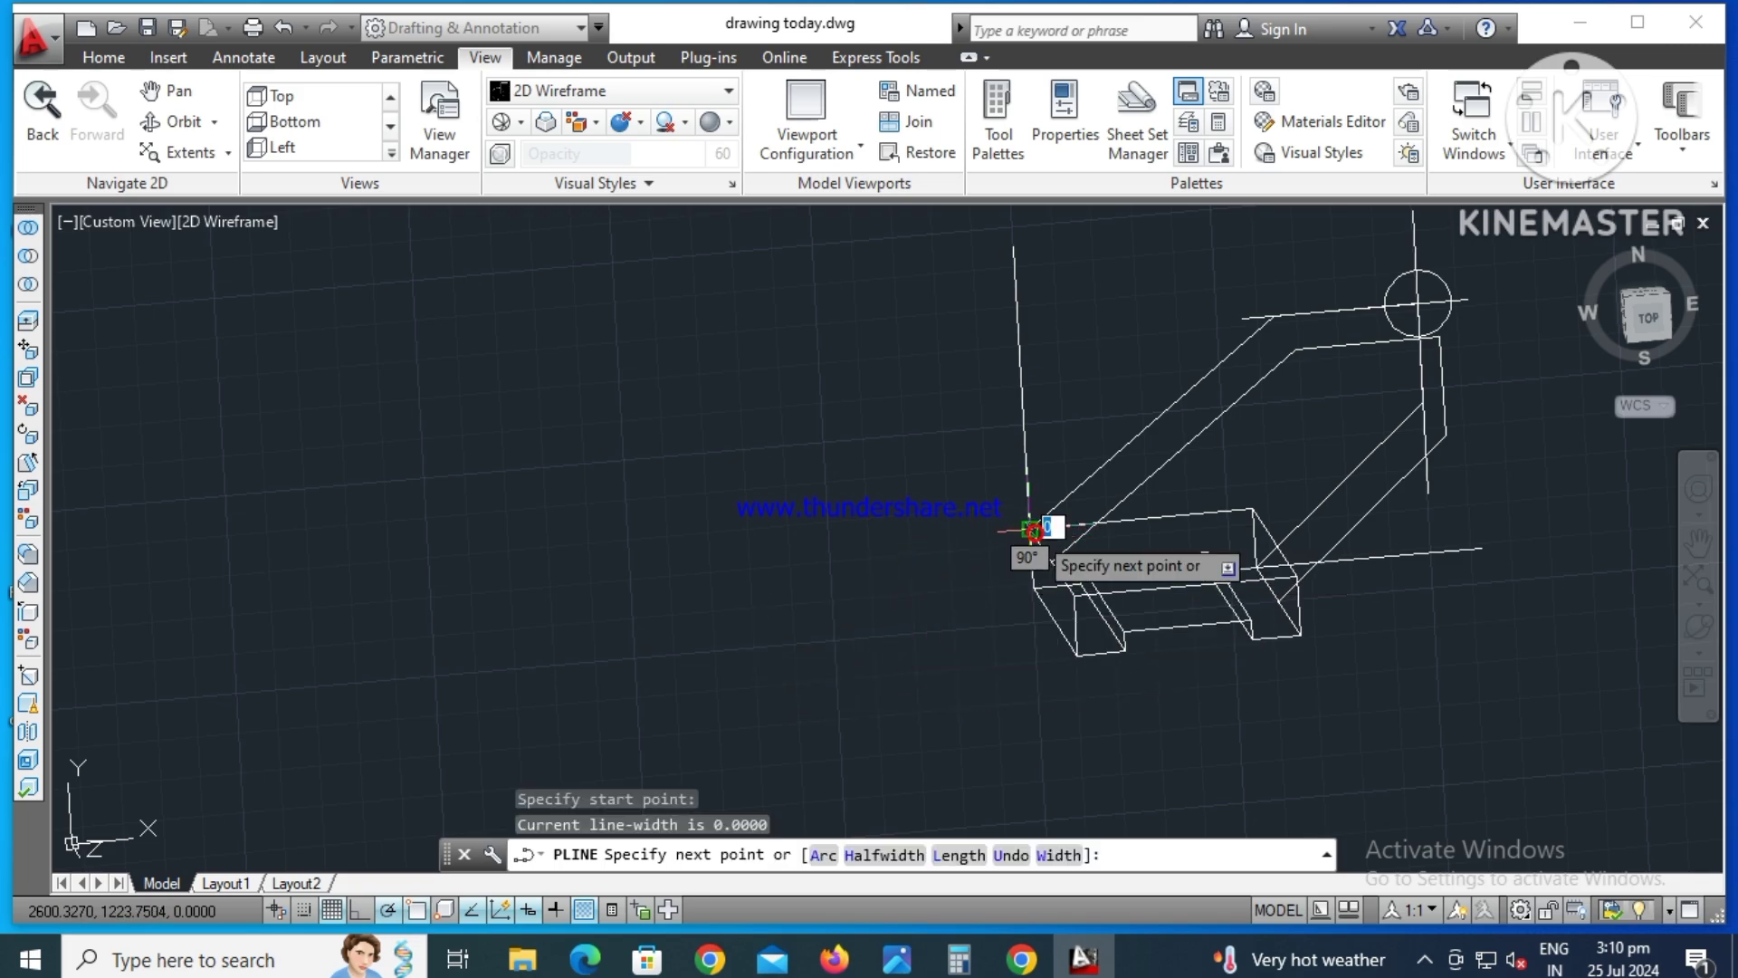
click(1254, 510)
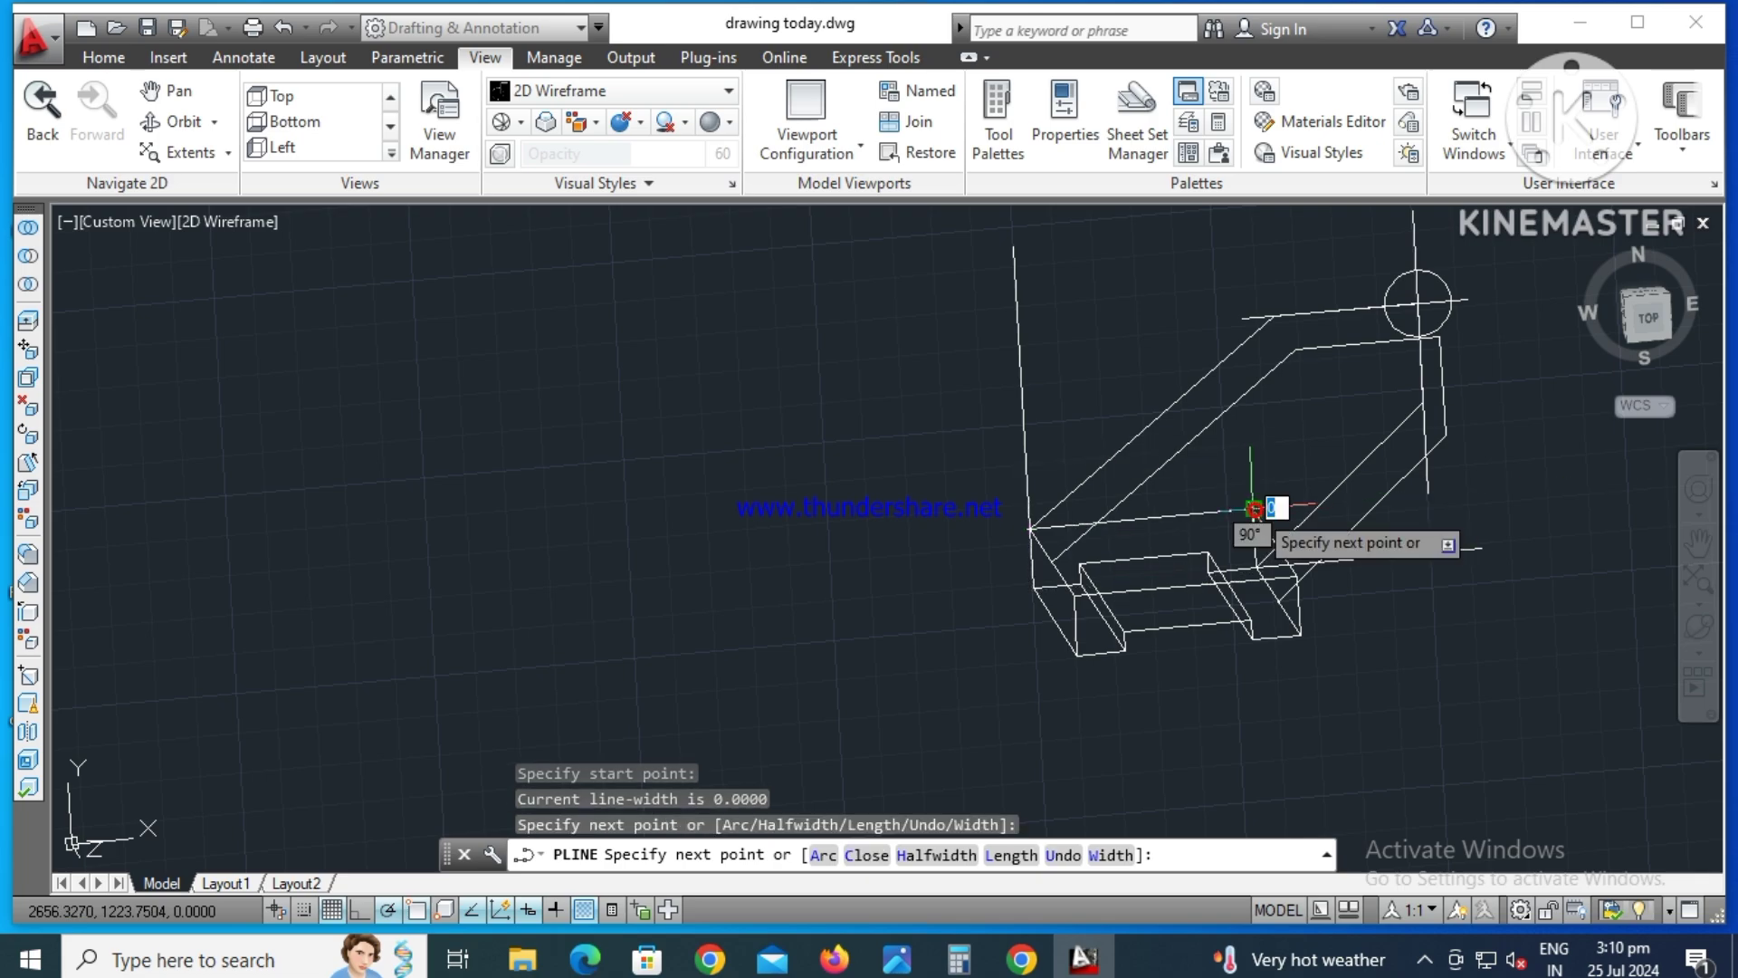
click(1256, 568)
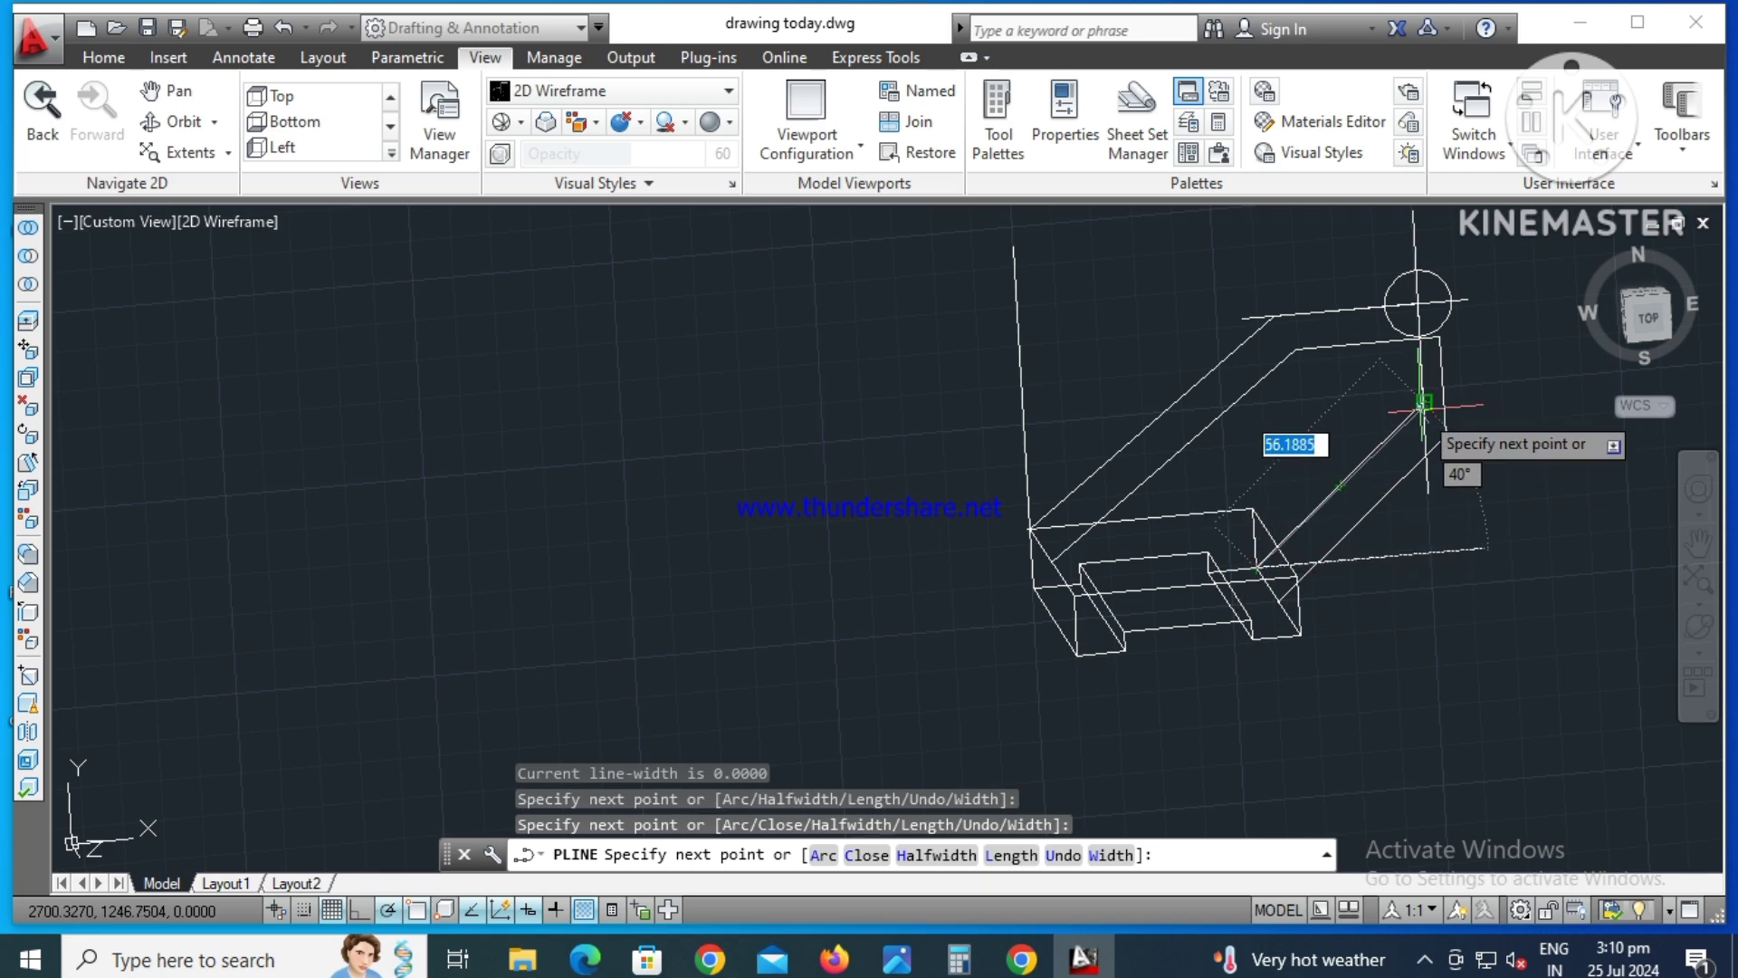
click(1421, 410)
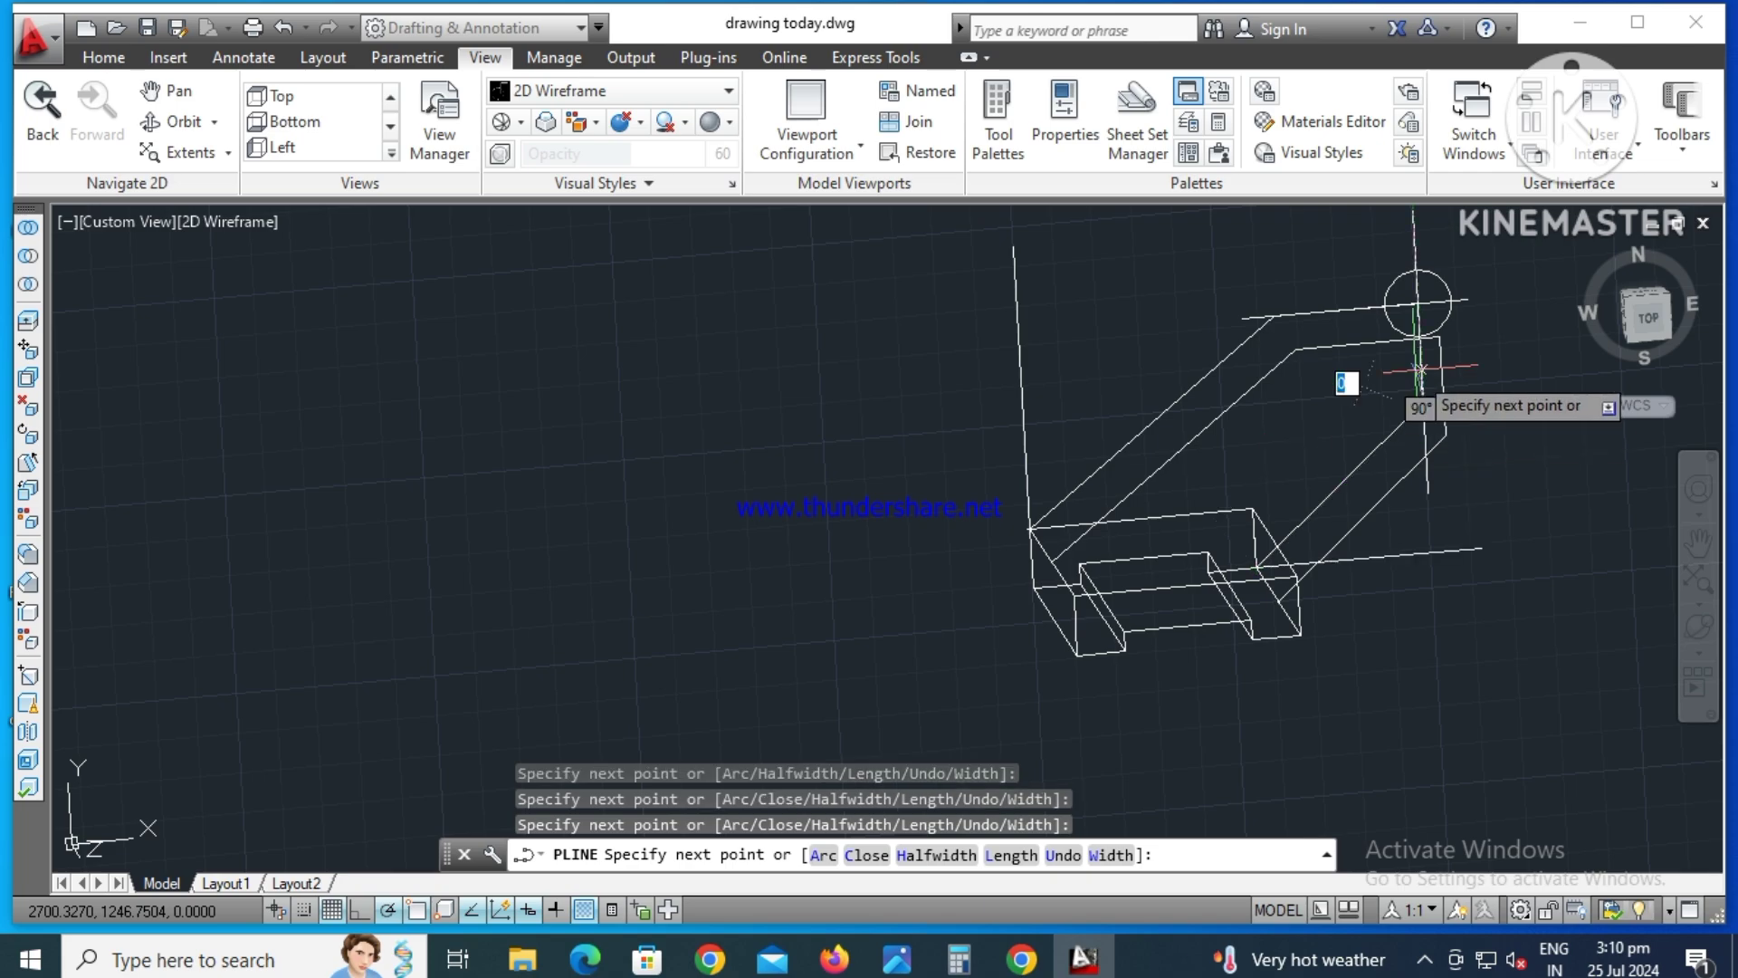
click(1417, 302)
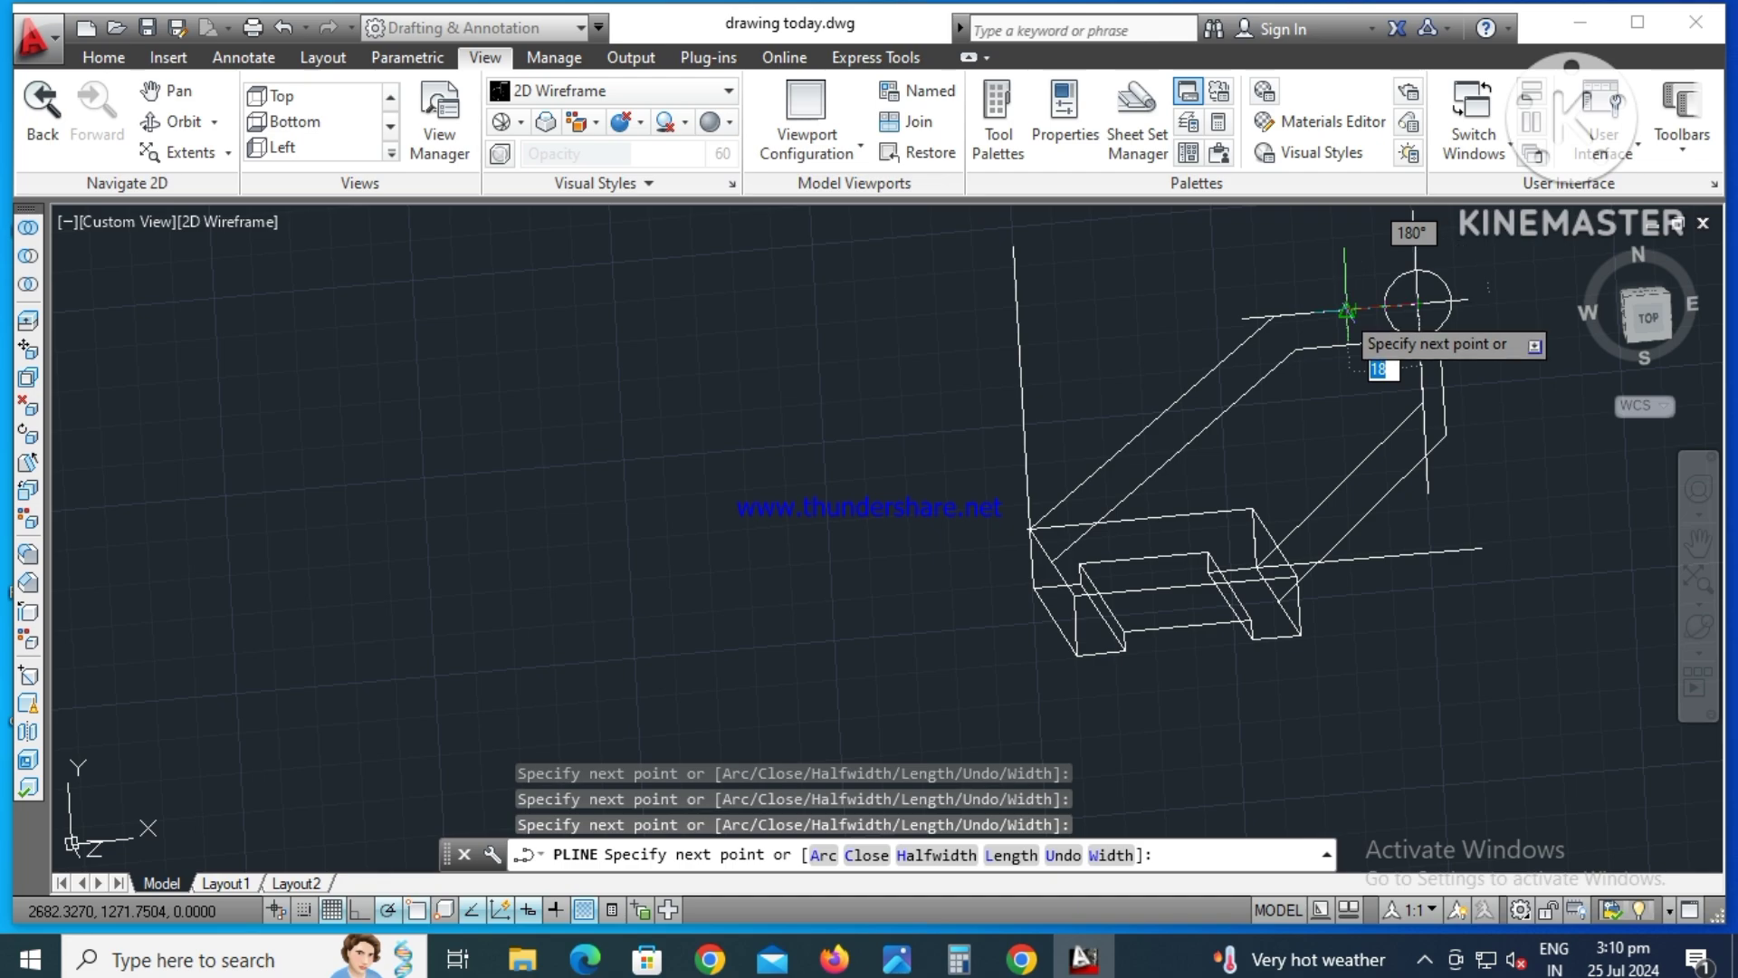
click(1274, 316)
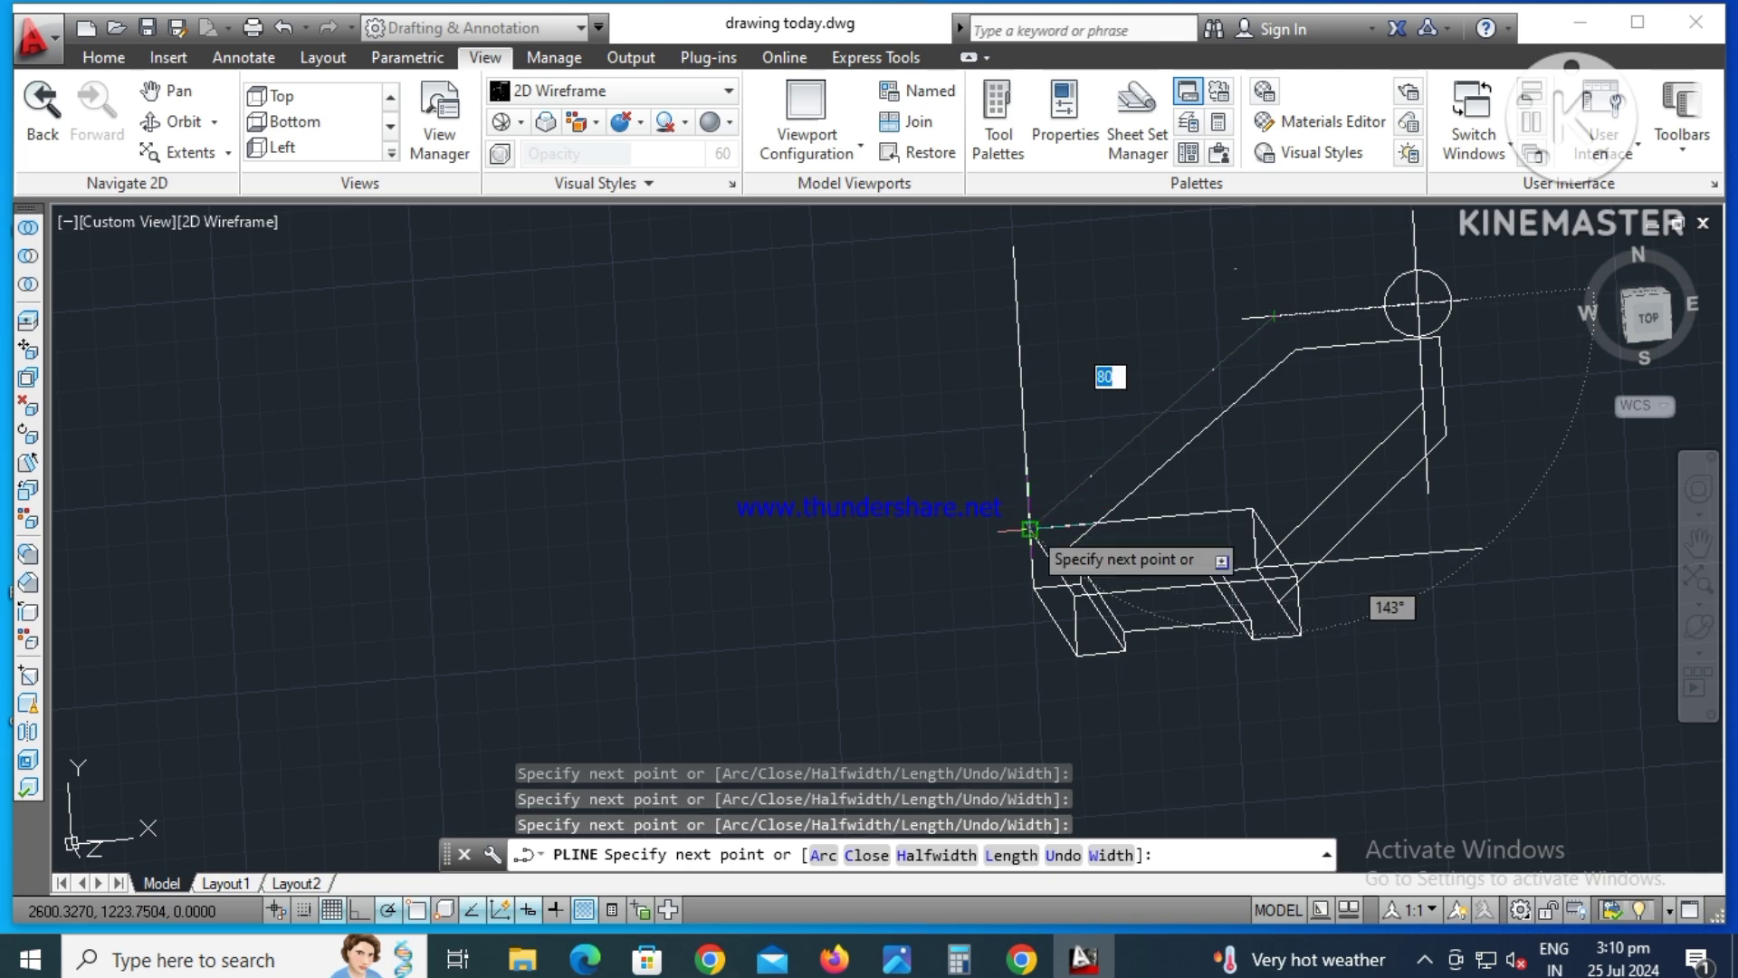
click(1029, 527)
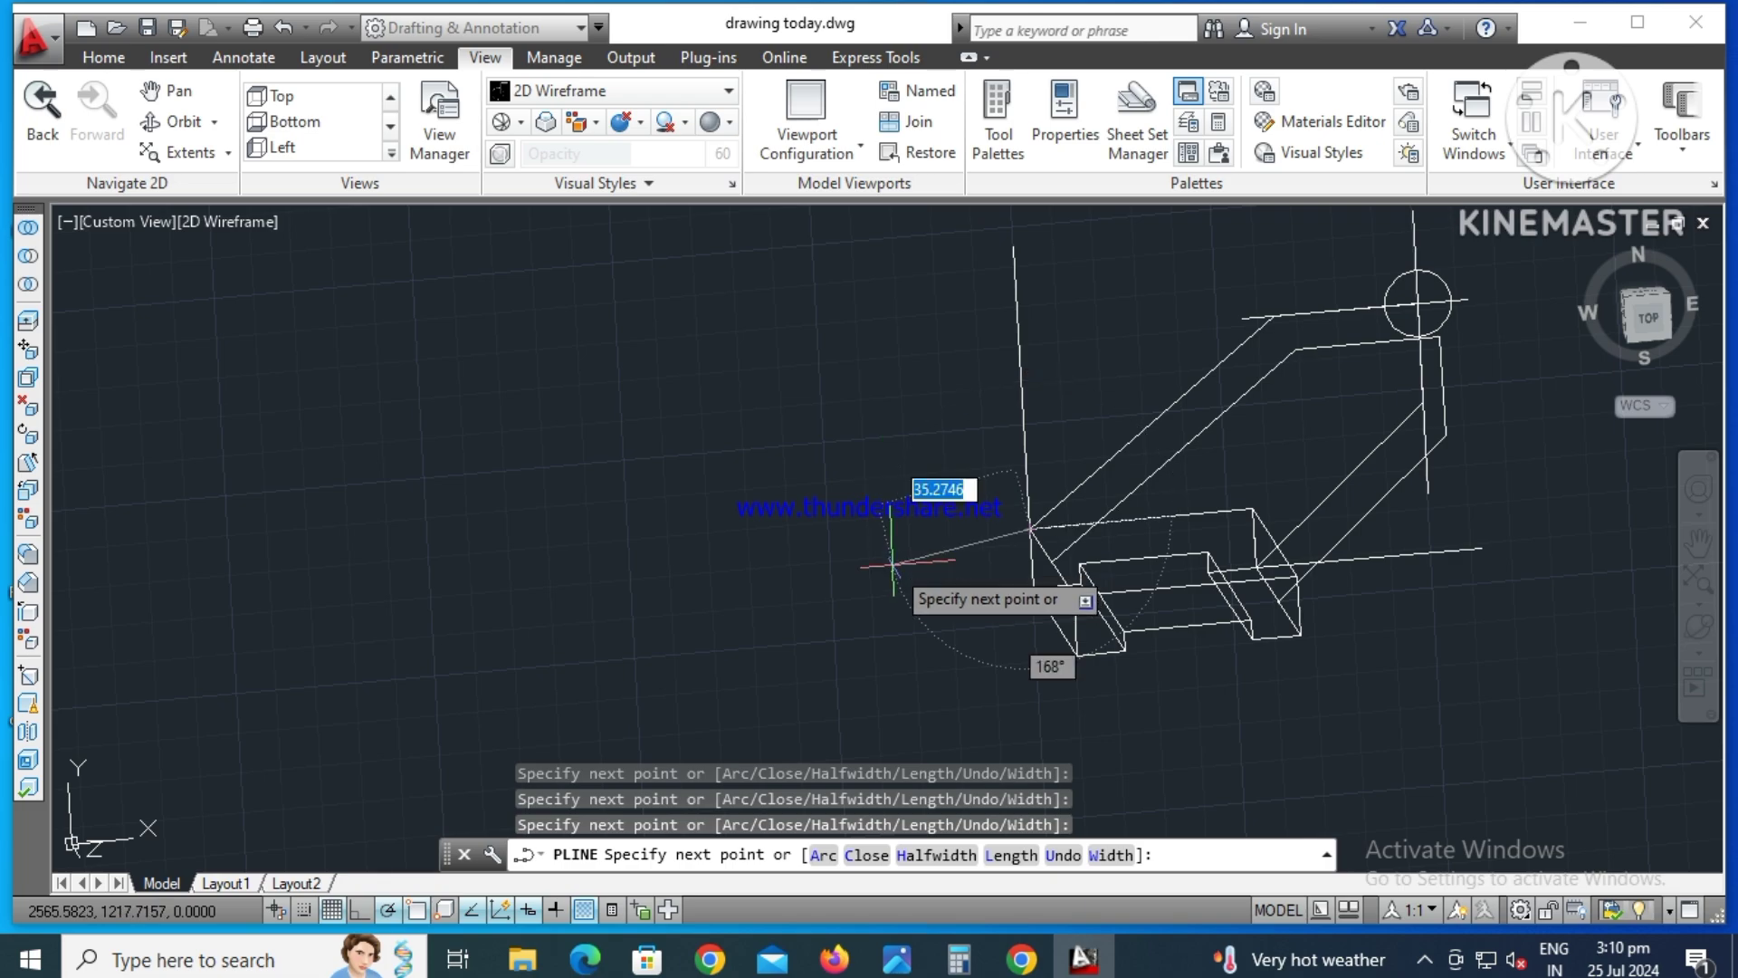
key(Escape)
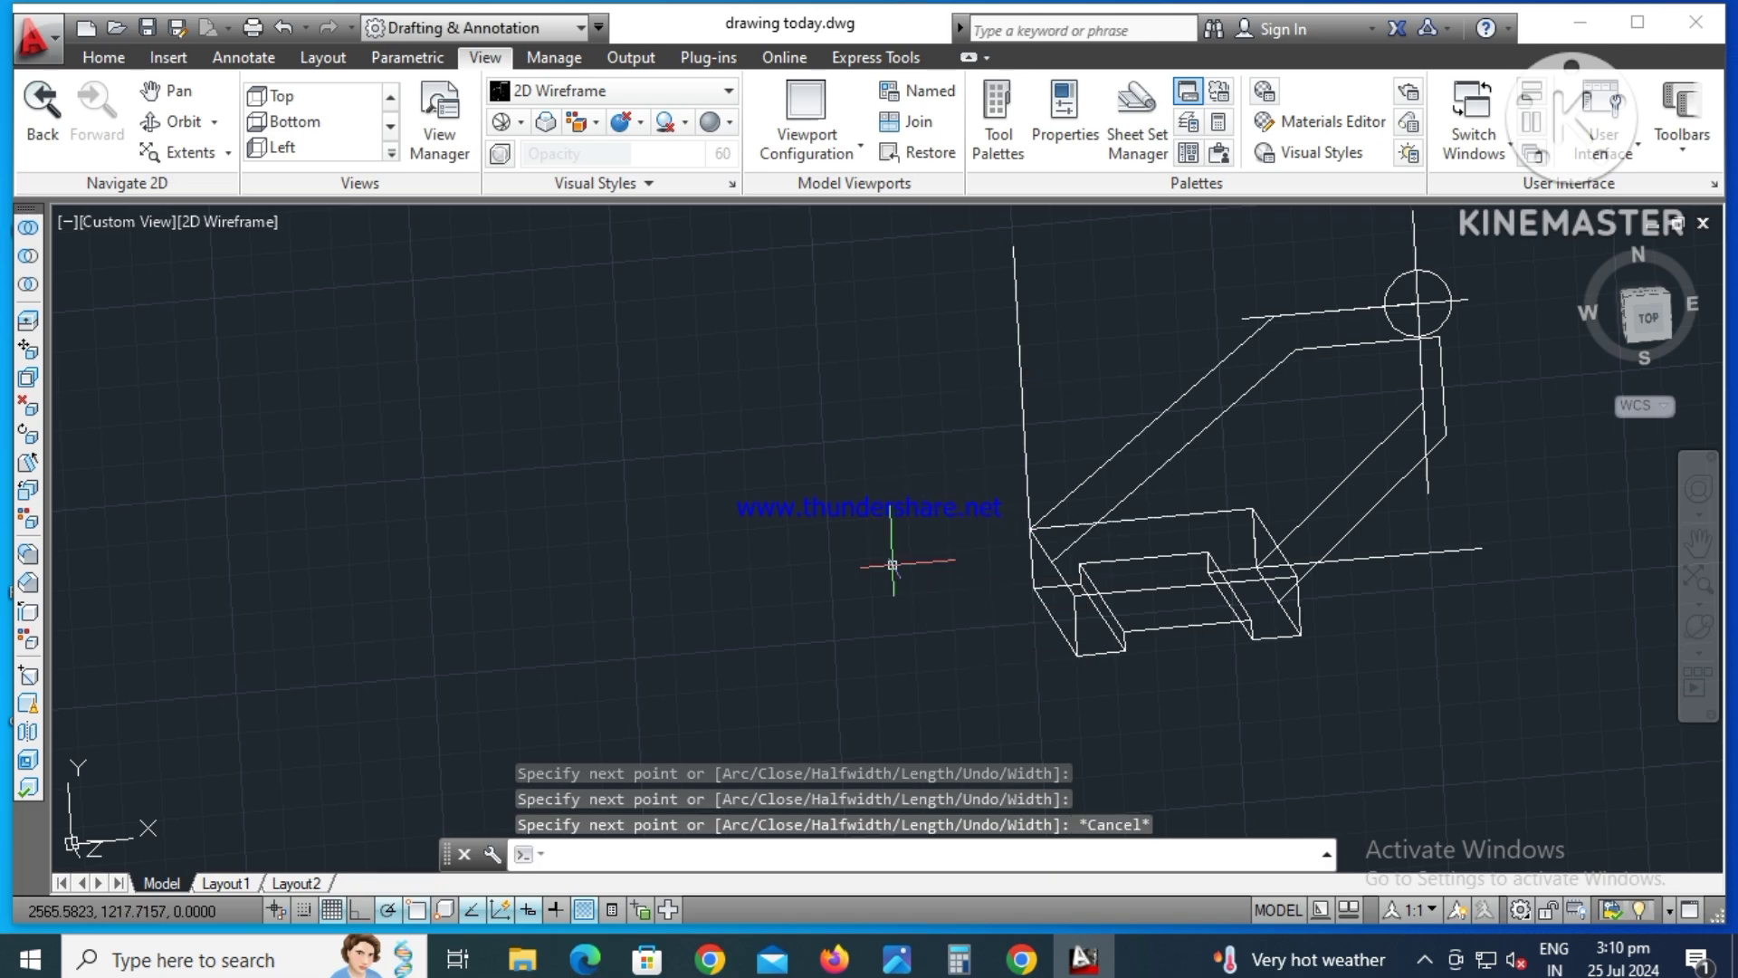
- Bring up Calculator and review the dimensioned reference drawing, then hide it
click(956, 961)
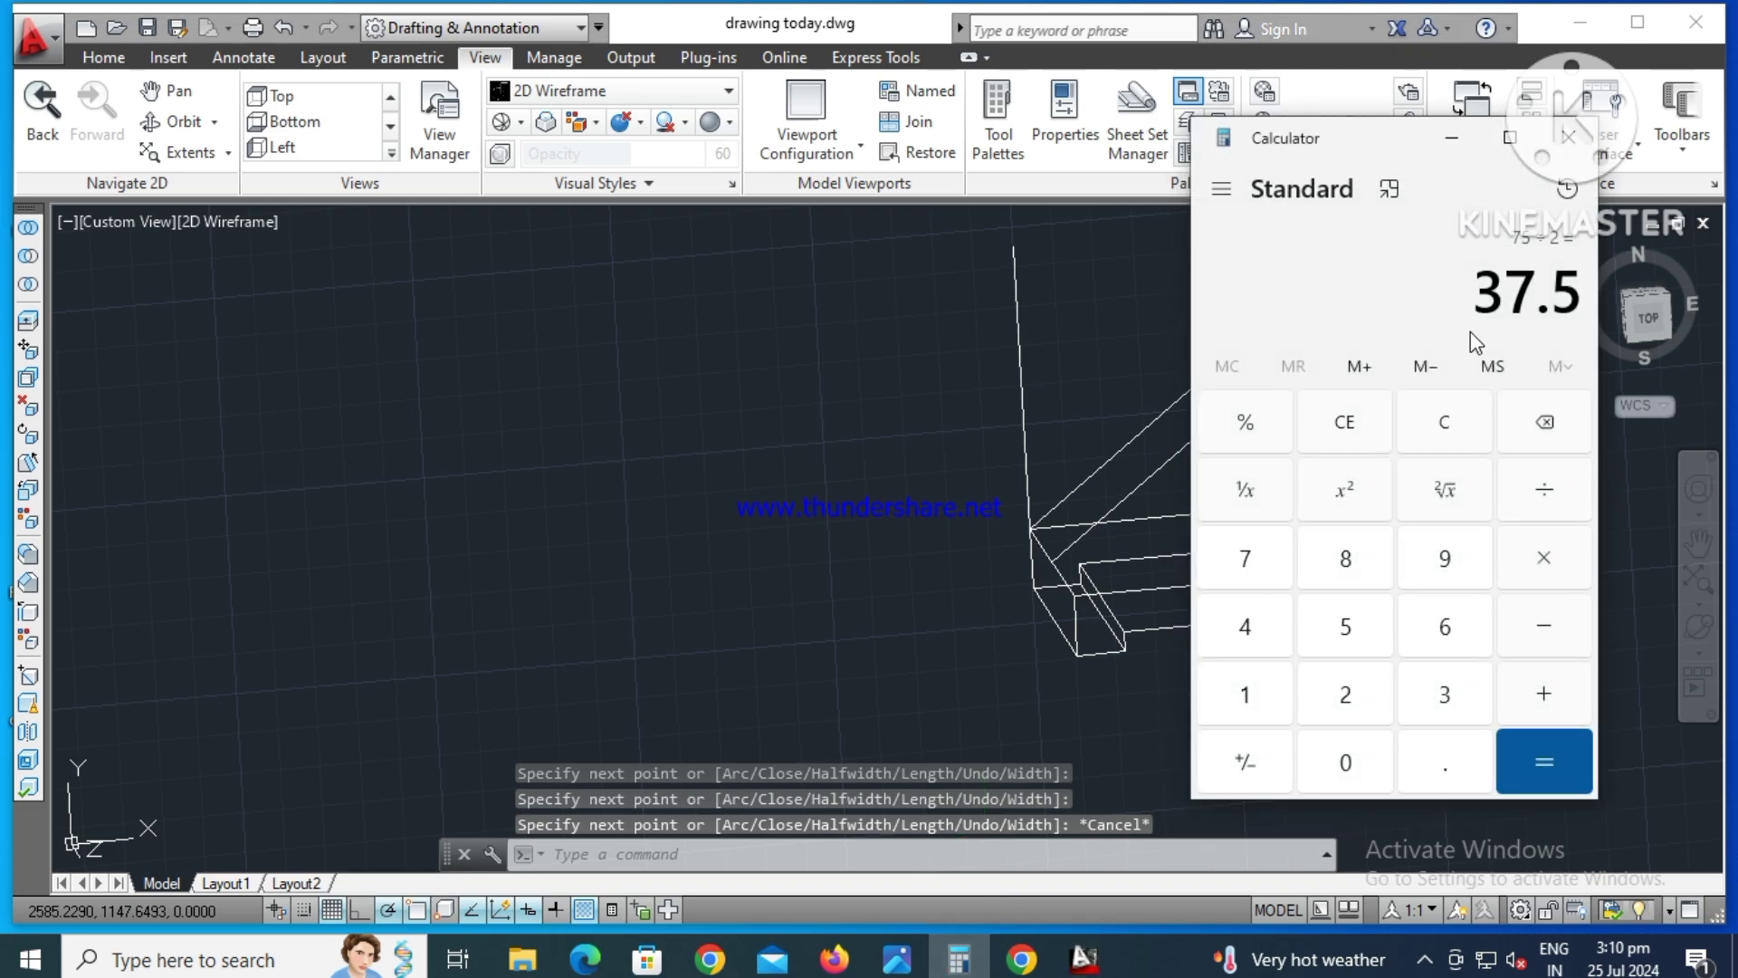
click(897, 960)
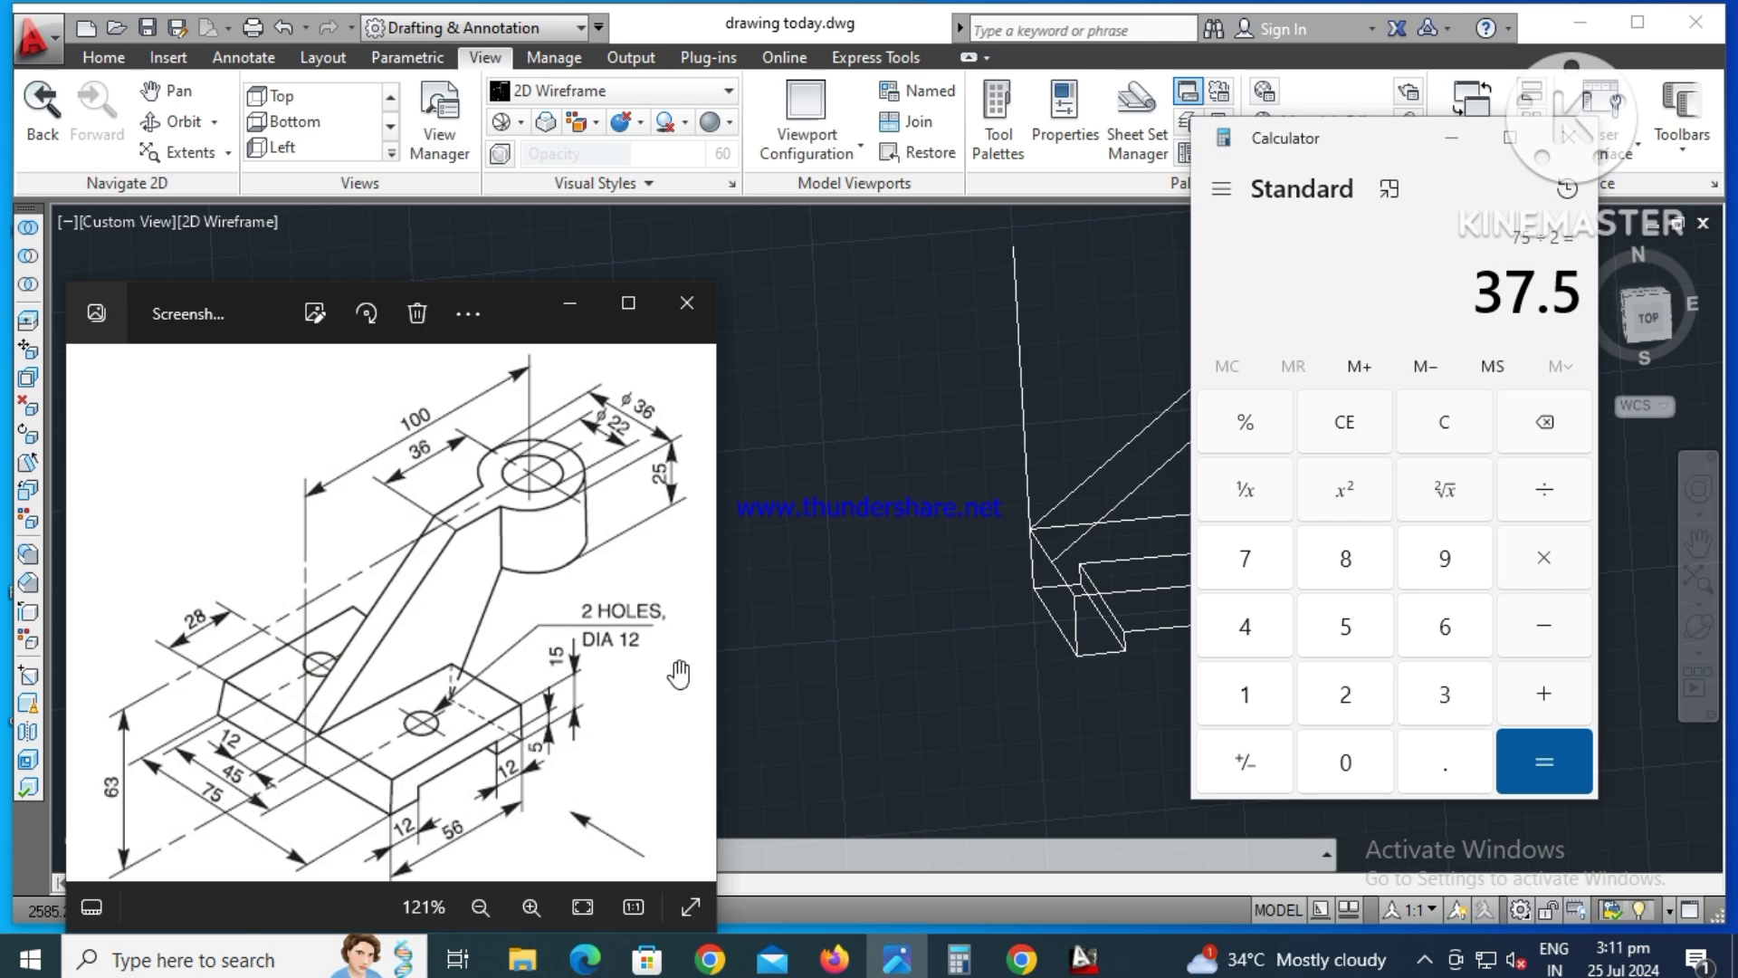
click(565, 309)
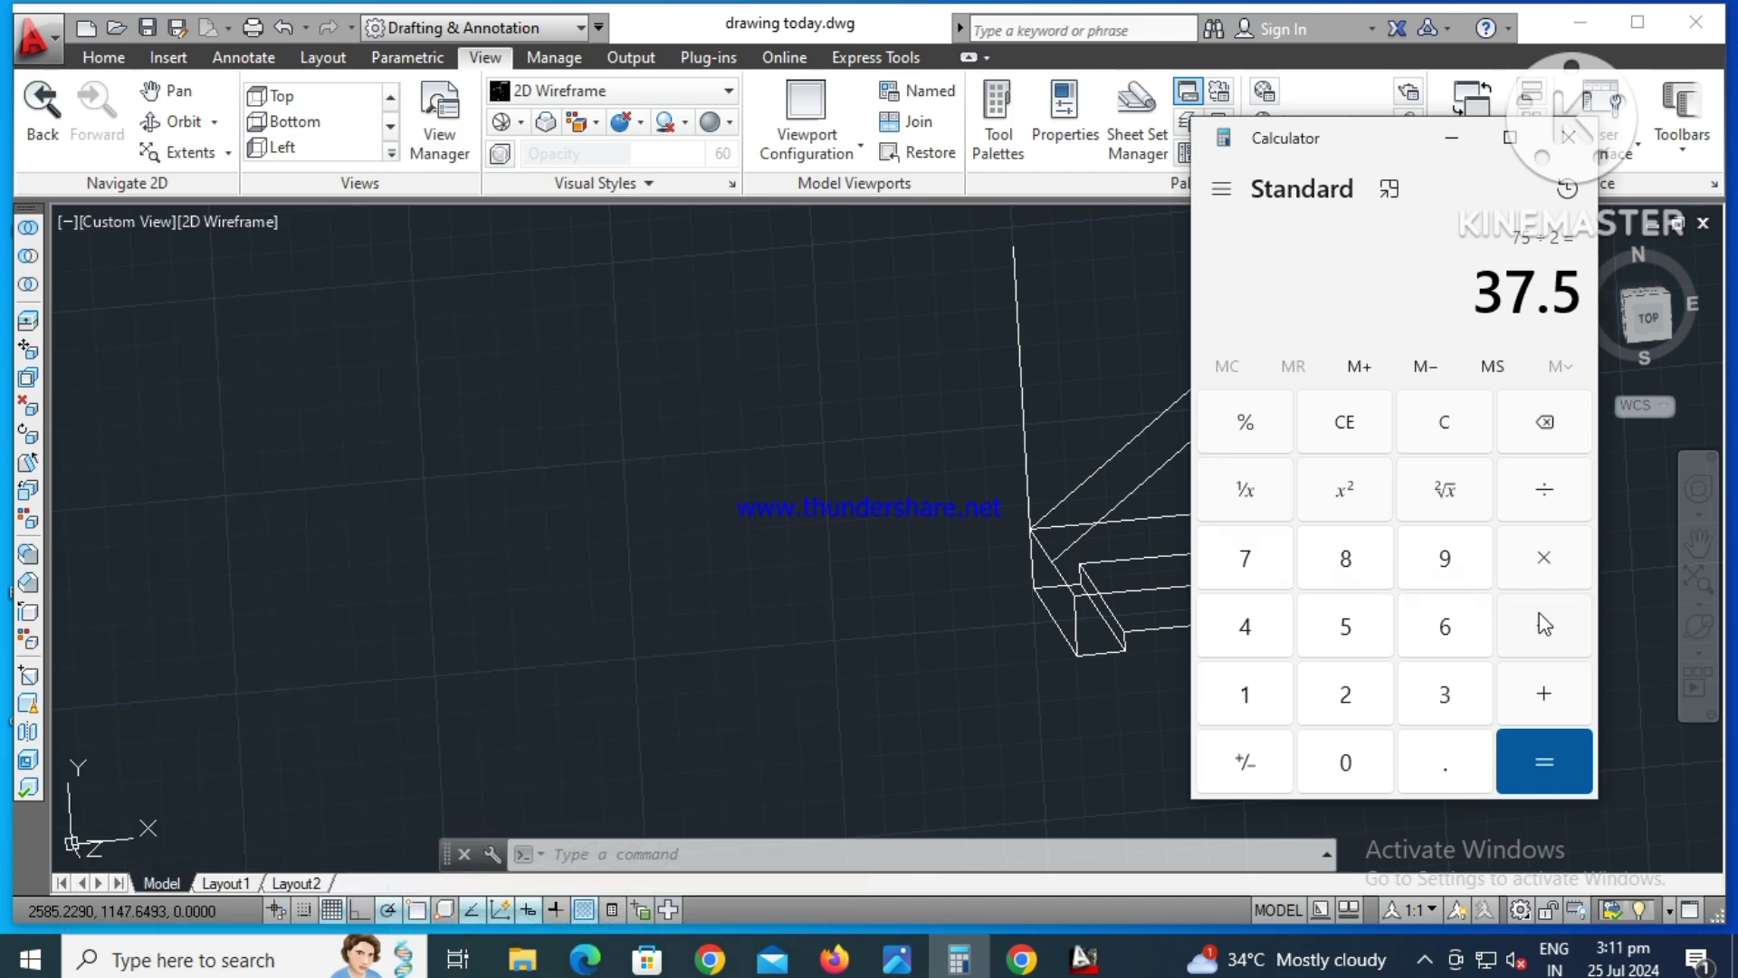
- Compute 37.5 − 6 = 31.5 in Calculator and return to AutoCAD
click(1541, 624)
text(6)
key(Return)
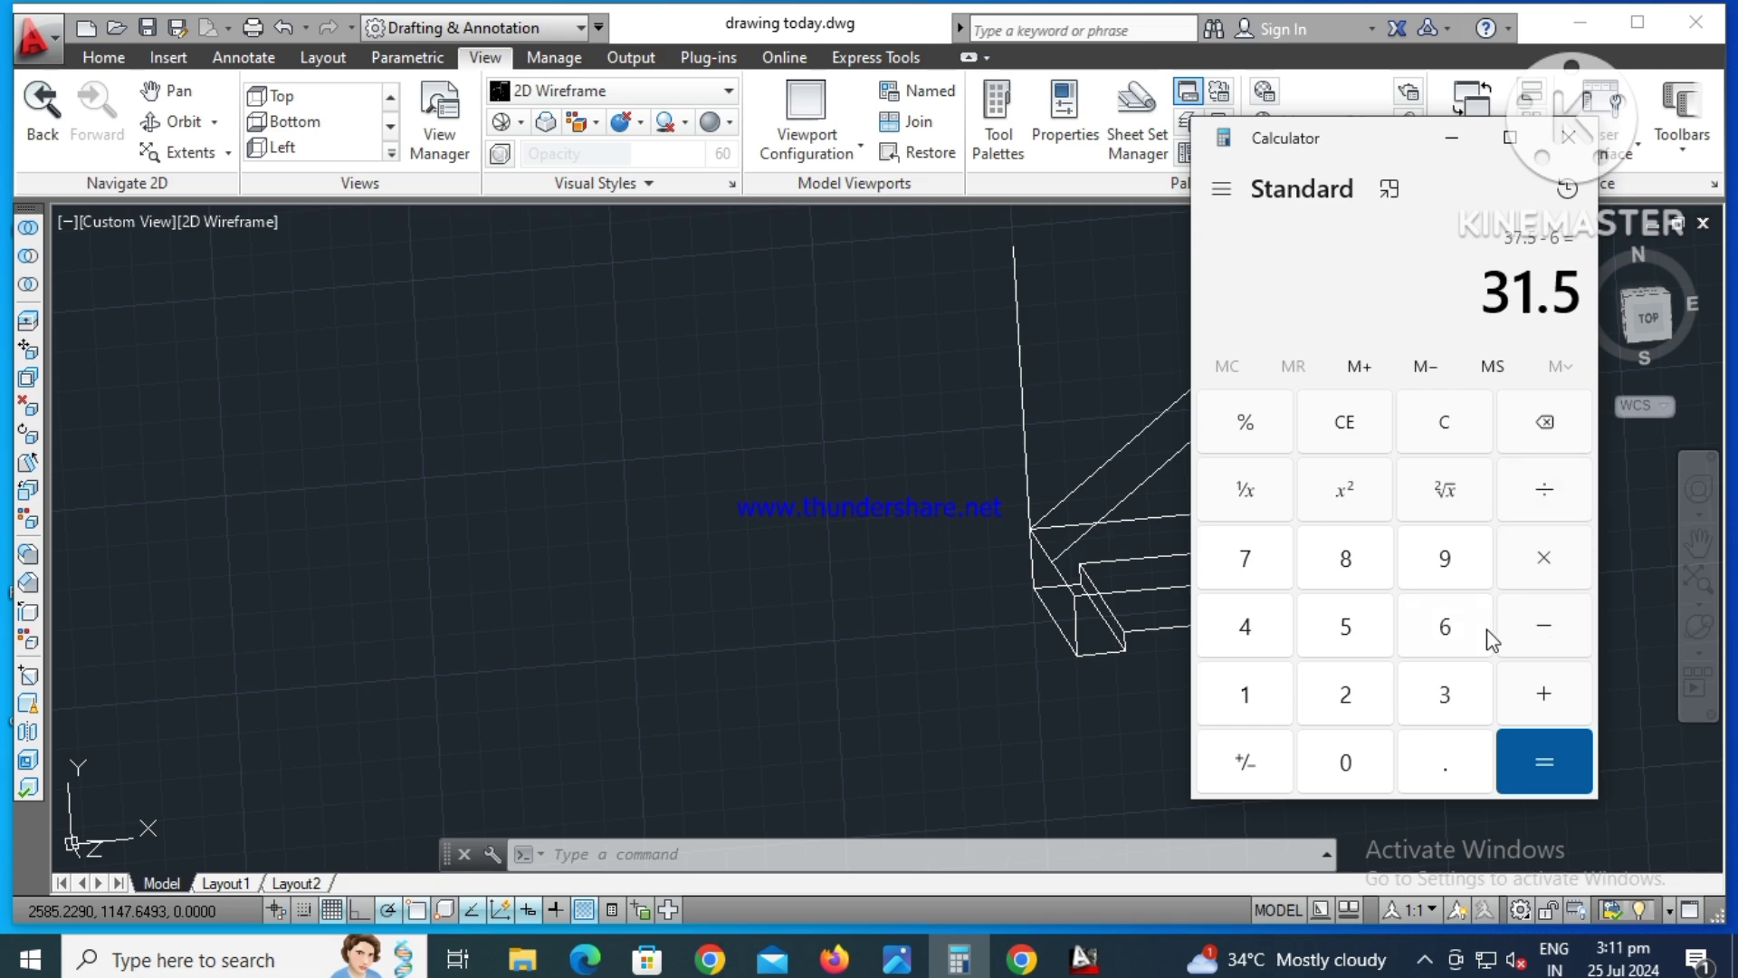
click(1108, 333)
text(M)
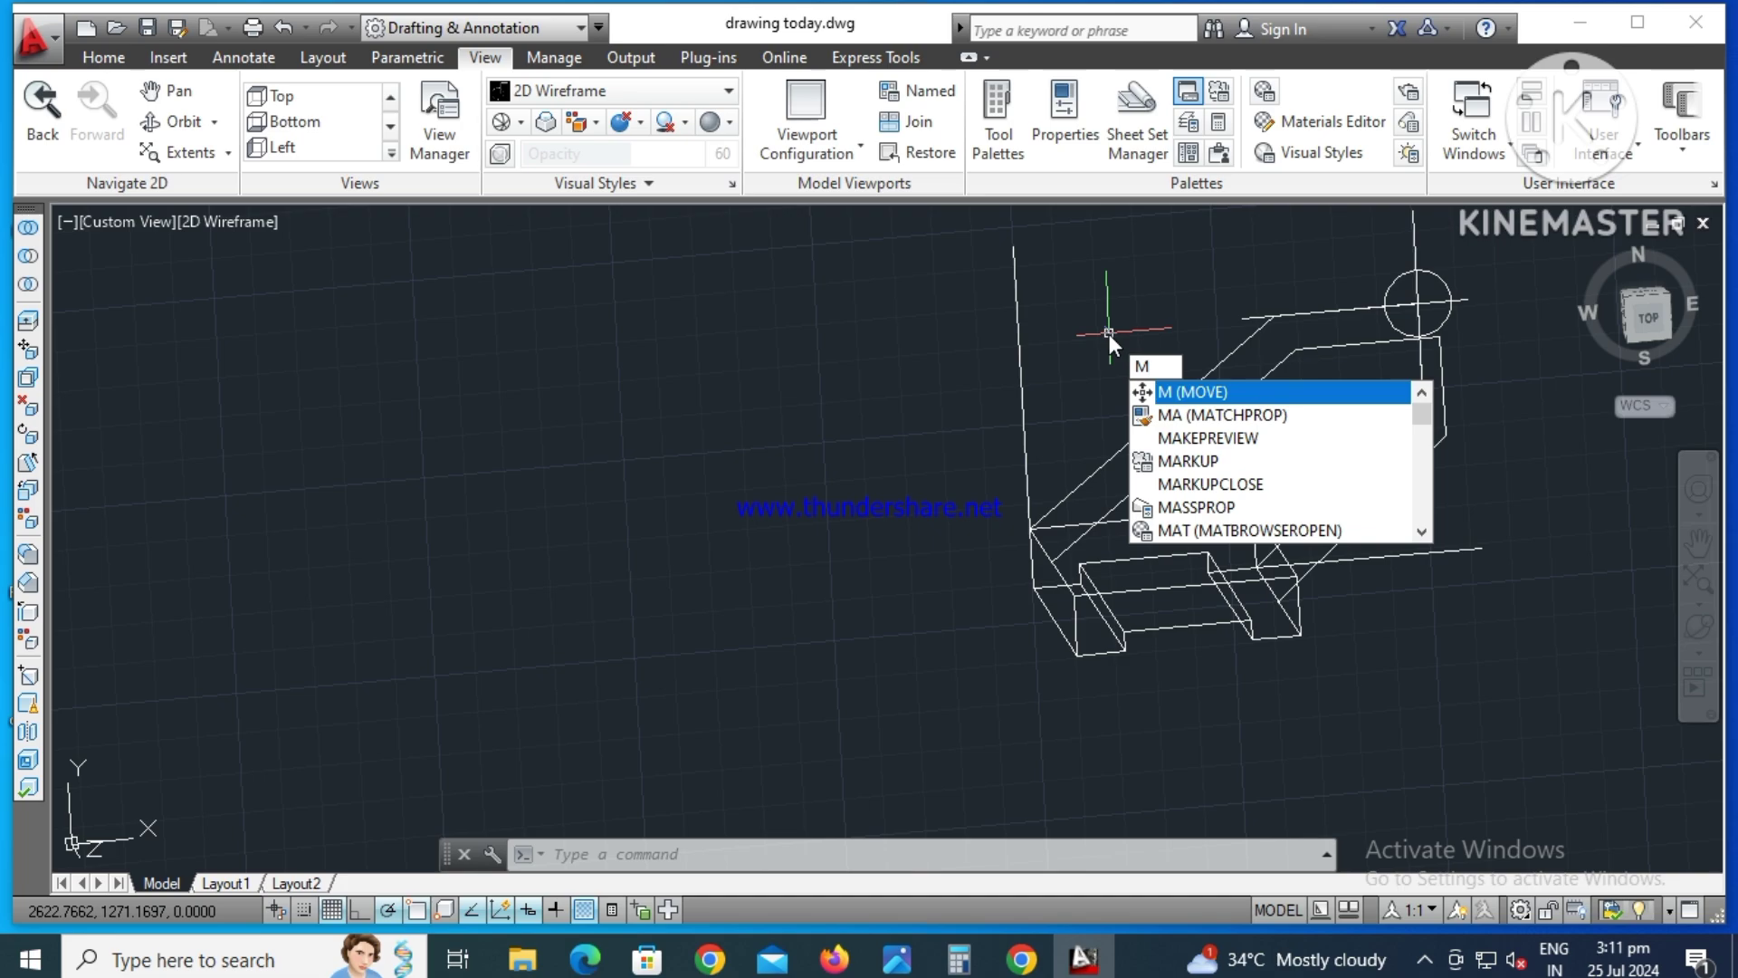
text(OVE)
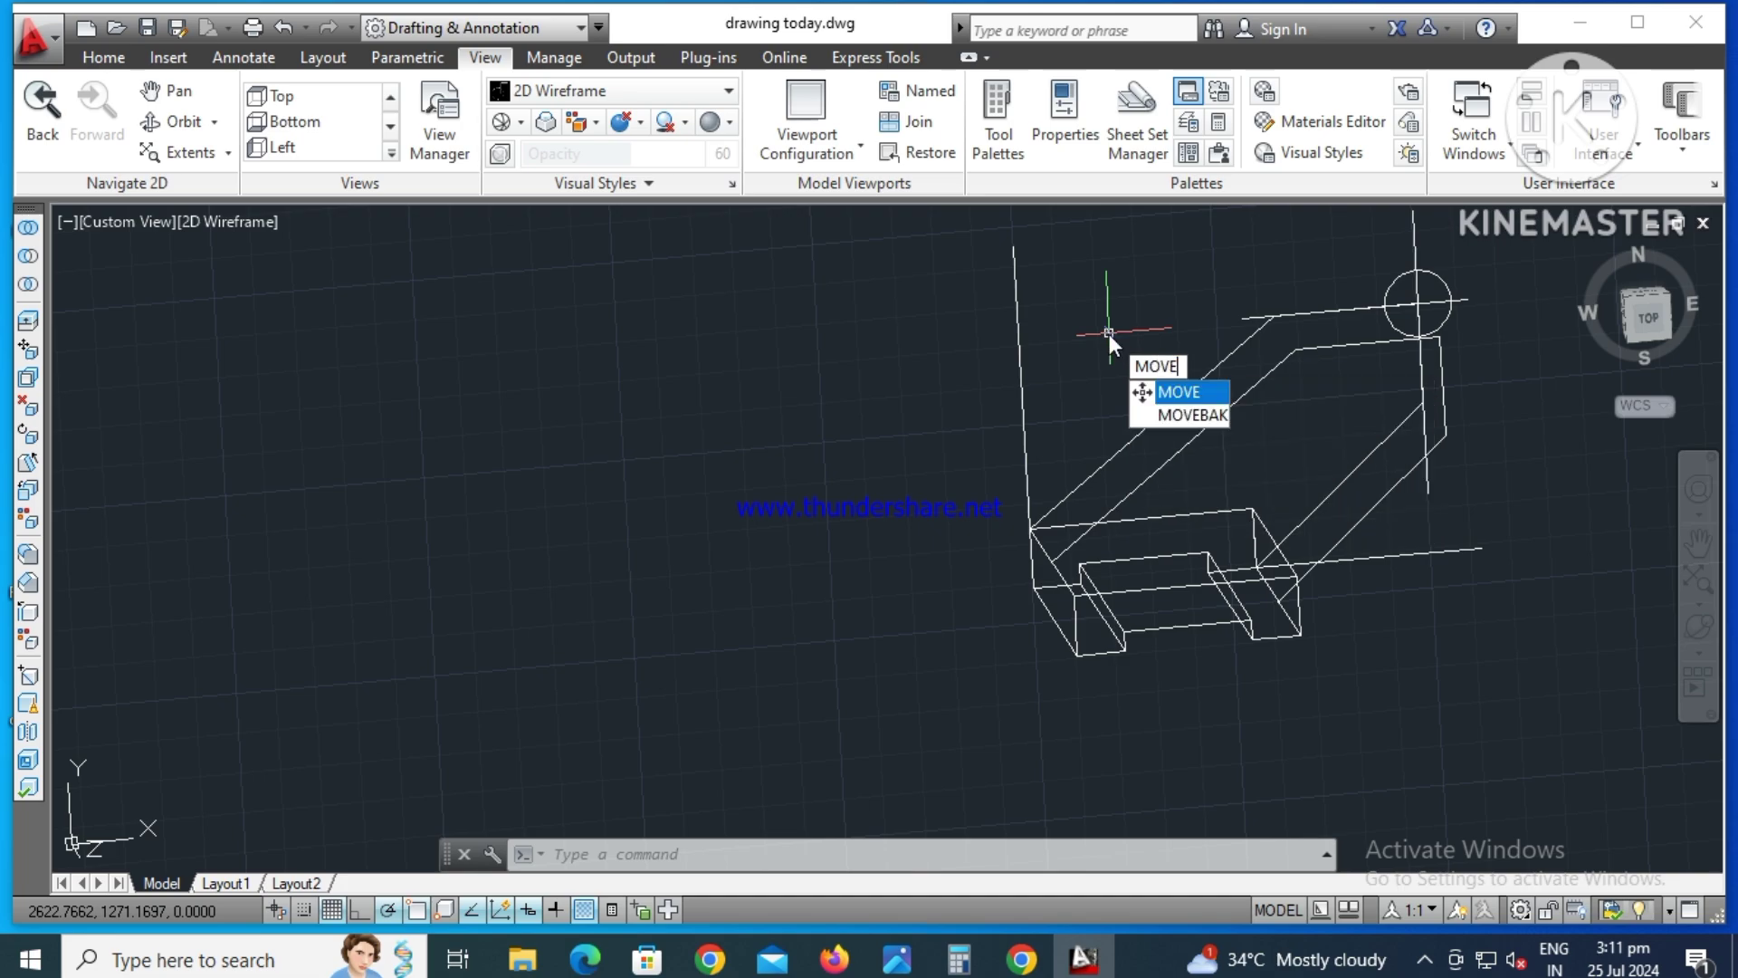
- Move the slanted plate 31.5 units along +Z, using its corner as the base point
key(Return)
click(1184, 395)
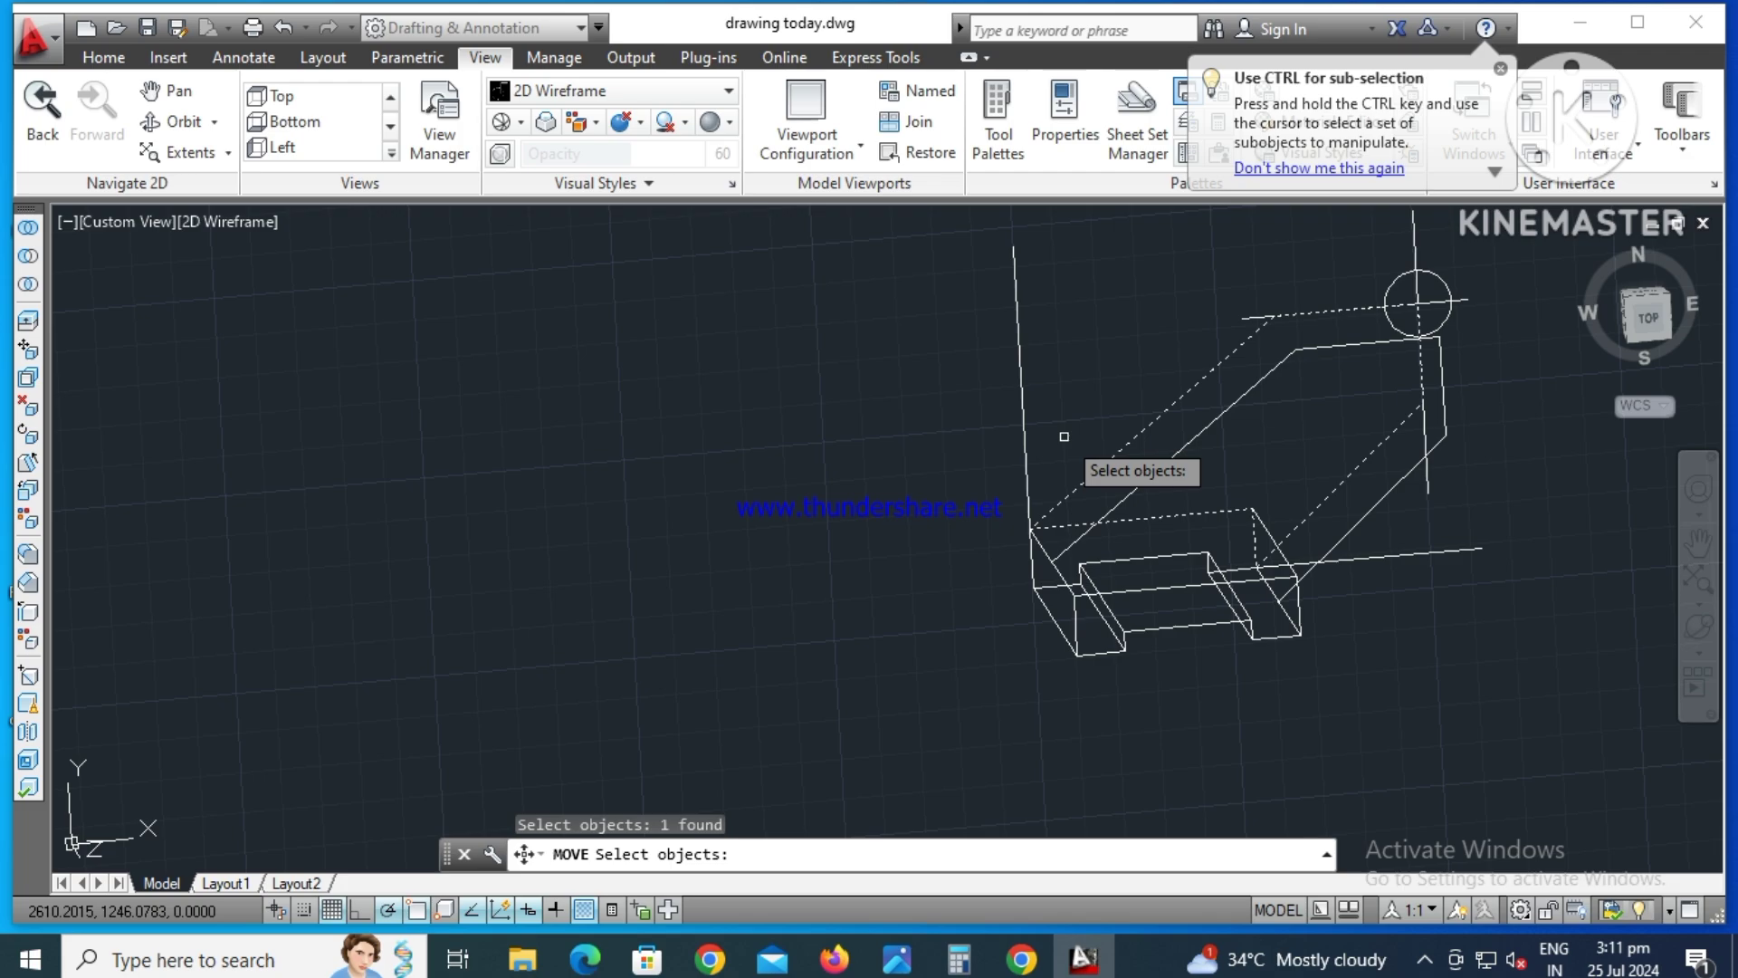
key(Return)
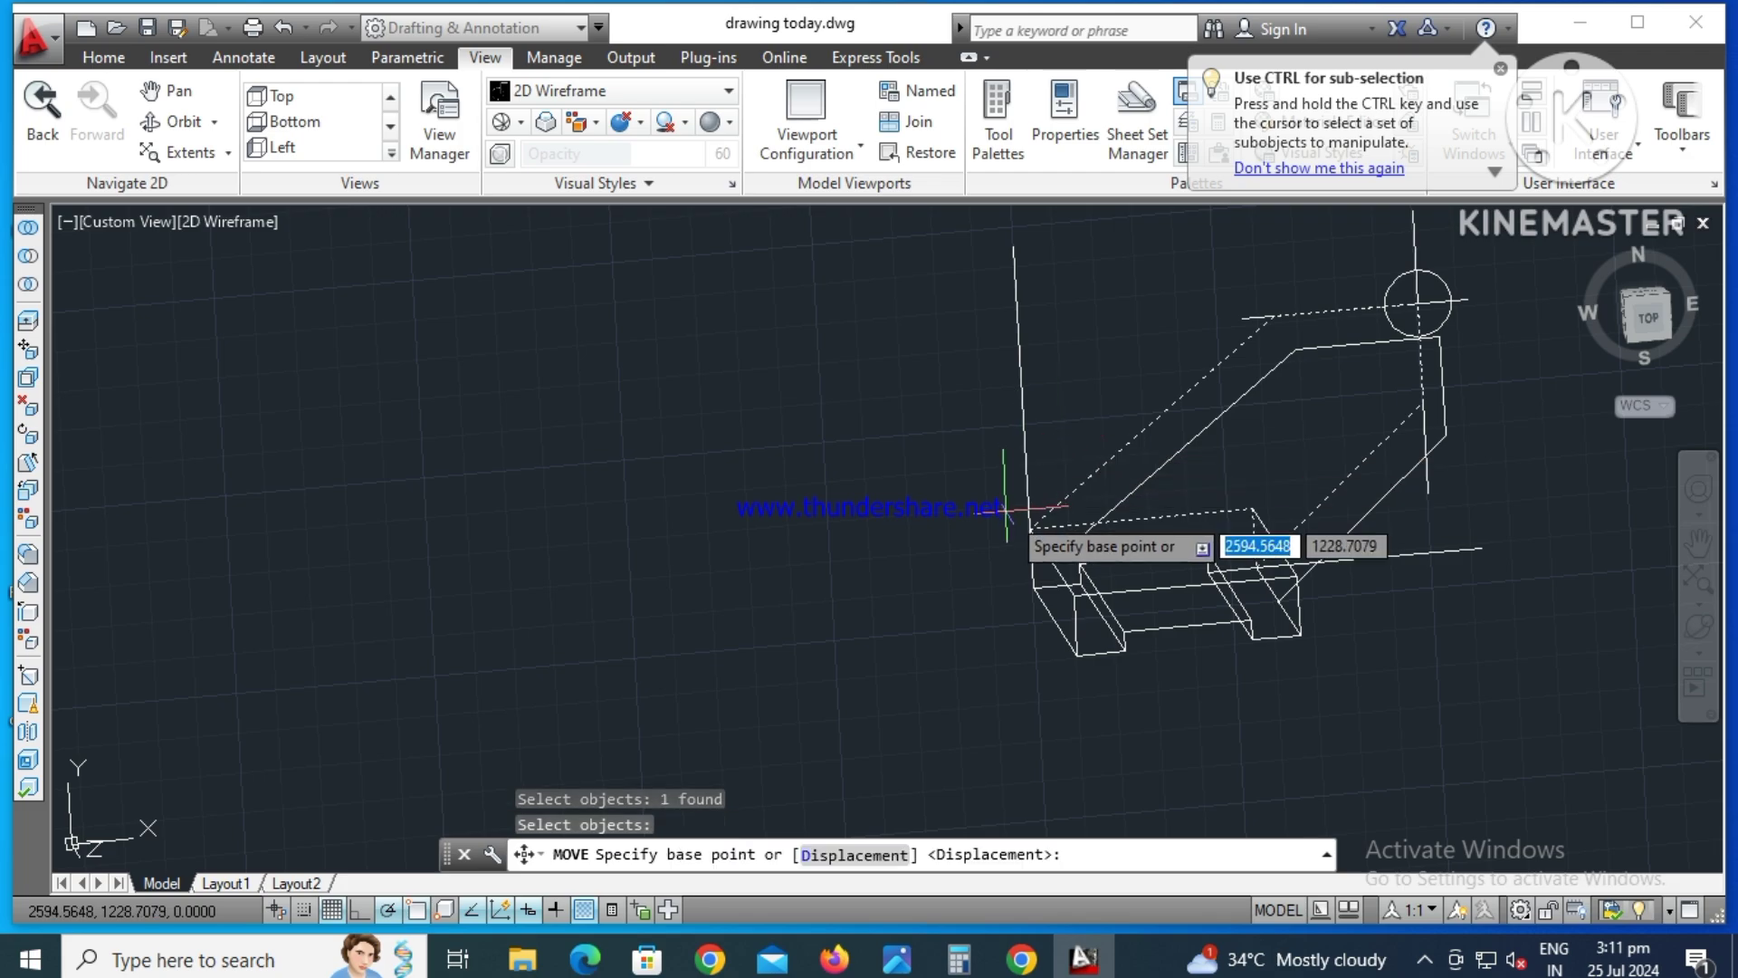
click(1030, 525)
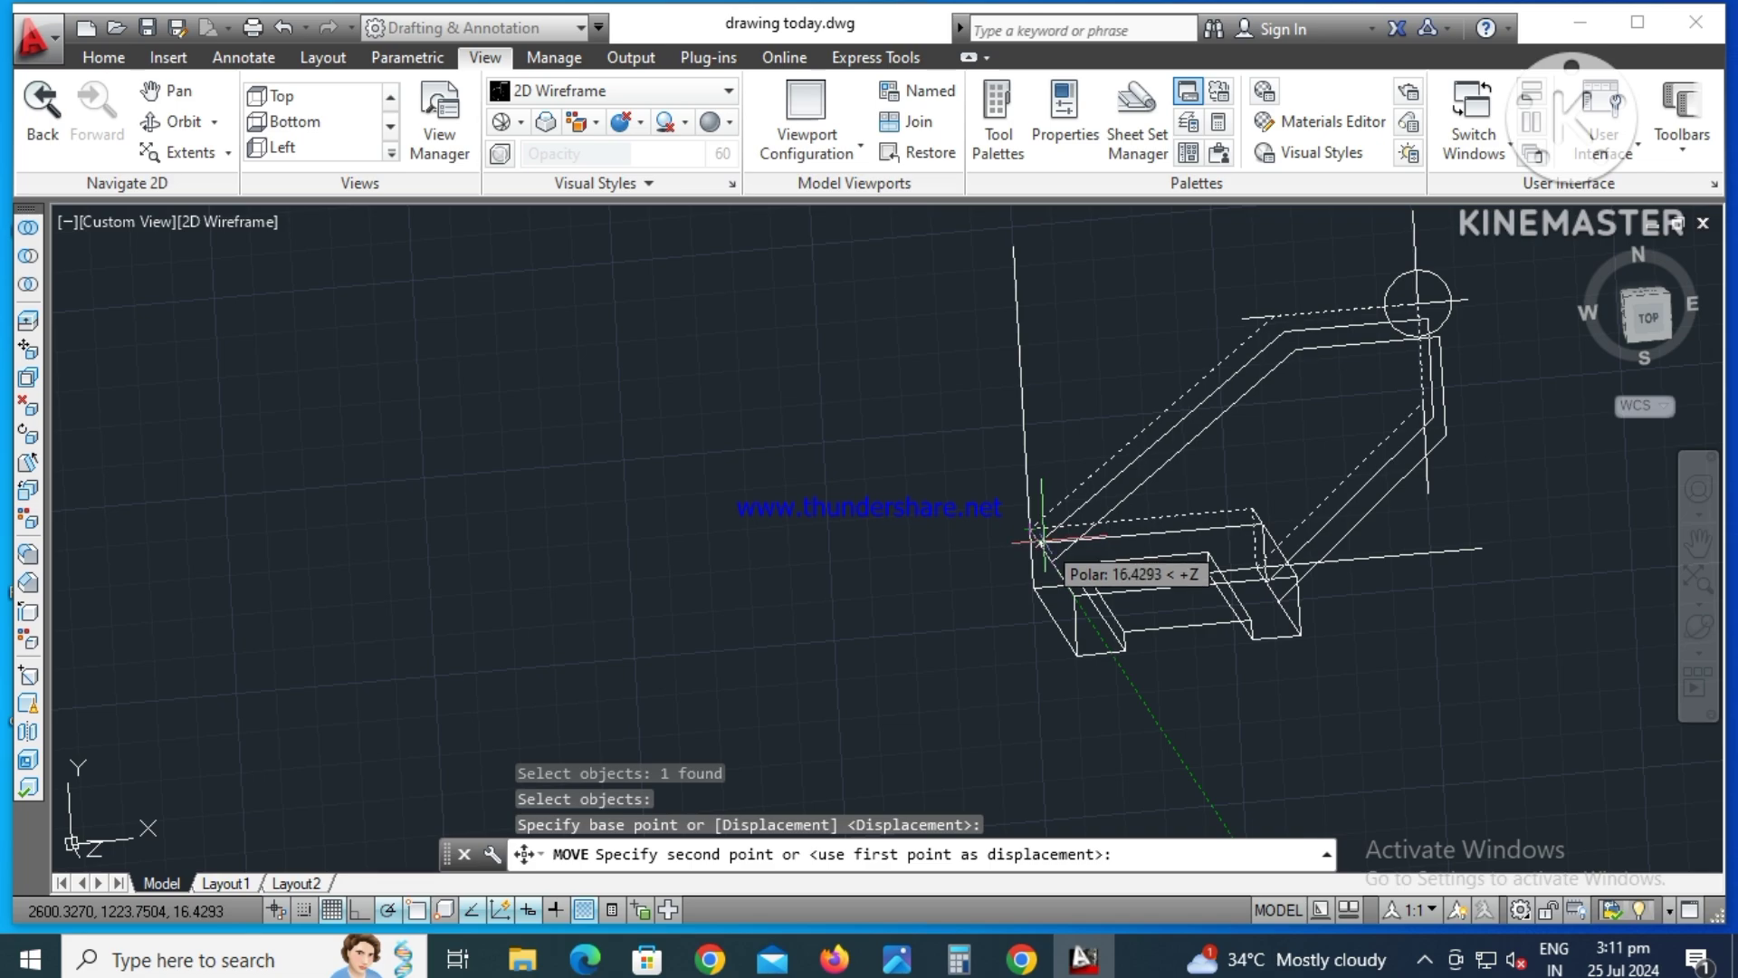
text(31.5)
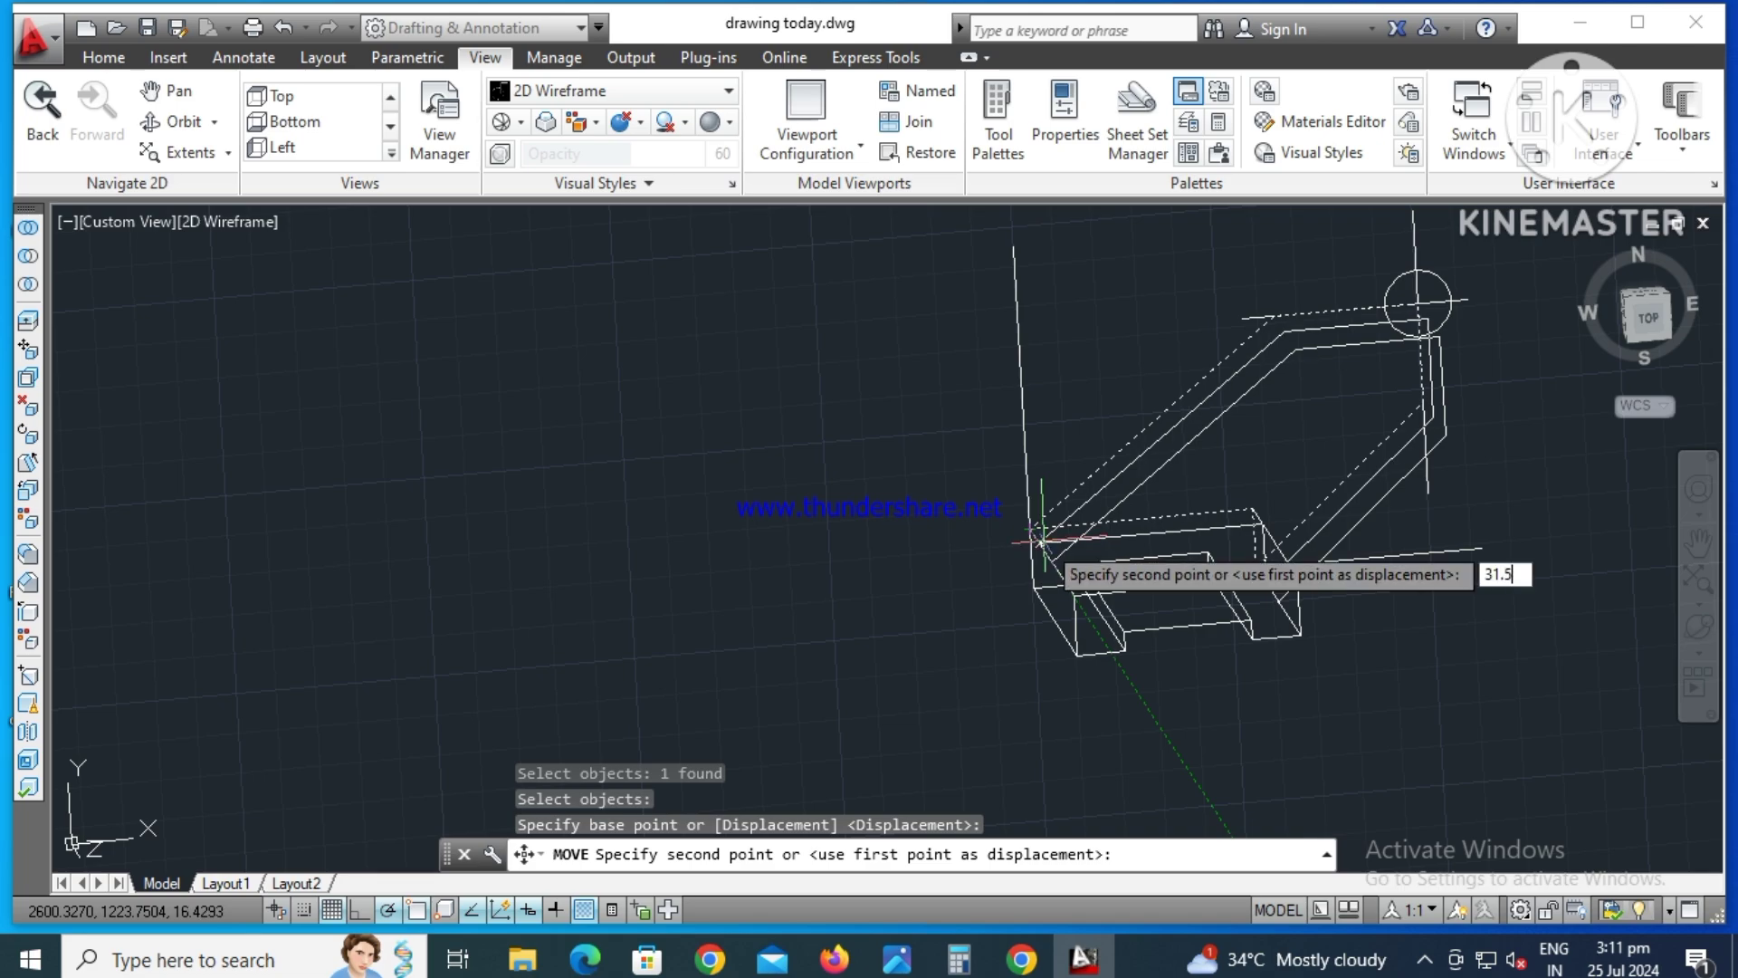
key(Return)
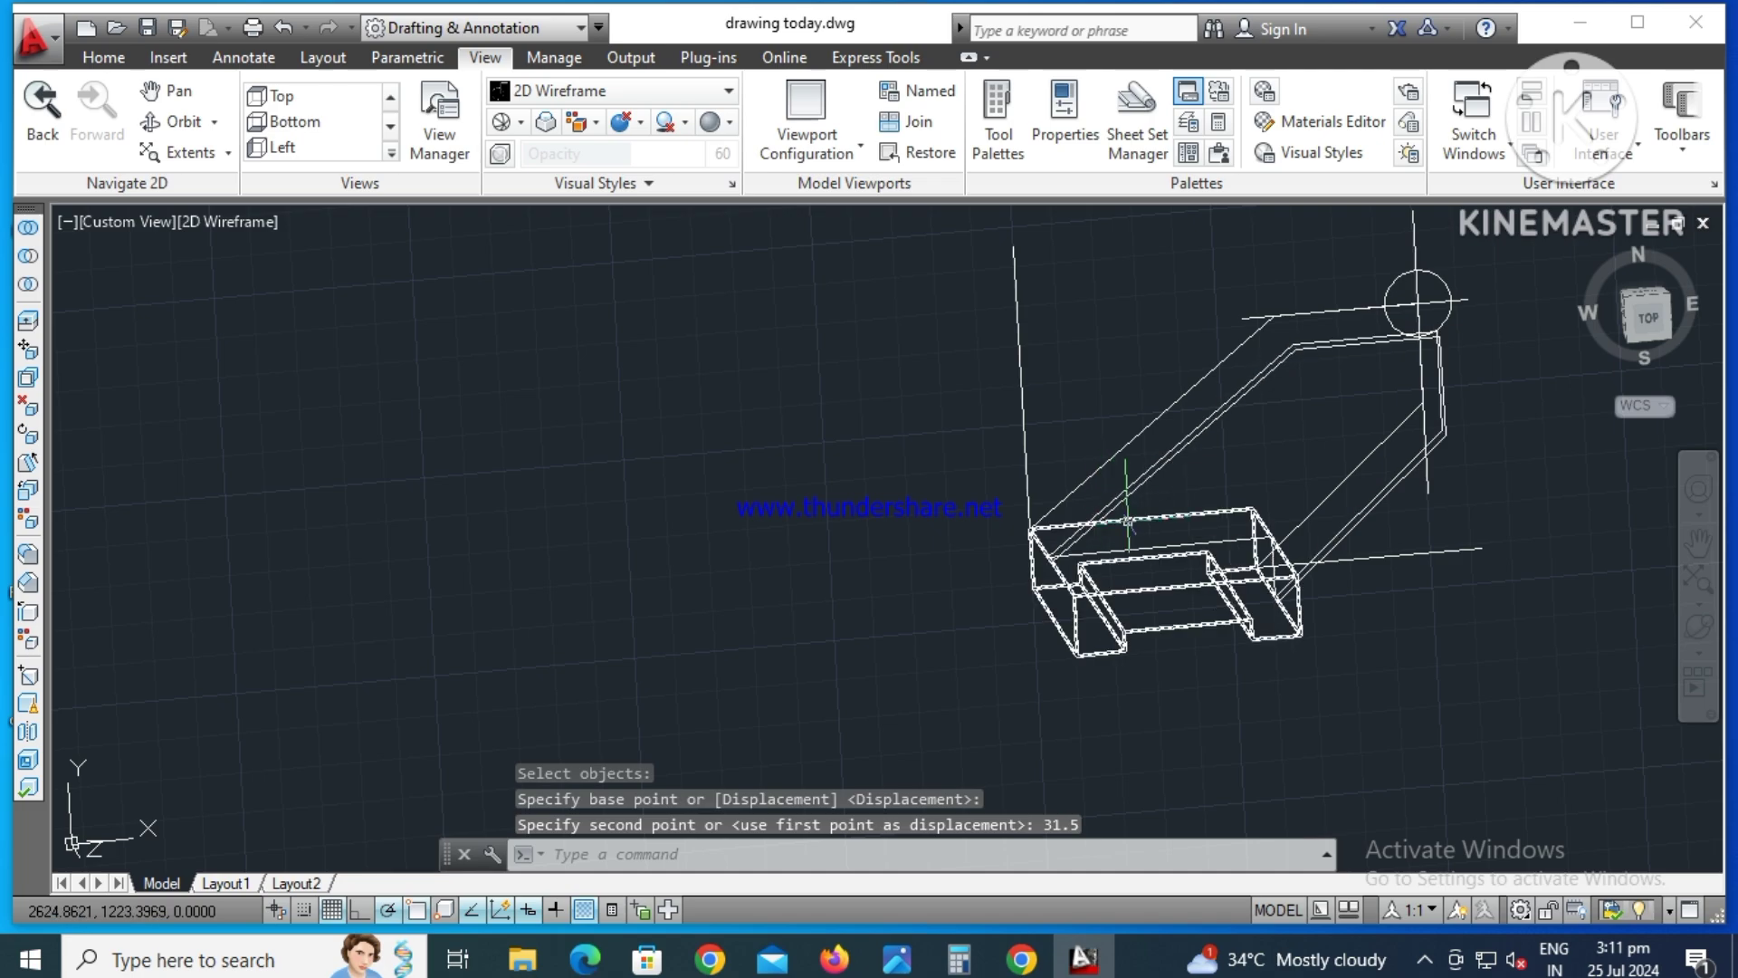
scroll(1143, 484, up, 4)
- Extrude the thin profile beside the arm's lower edge 12 units into a solid
text(exten)
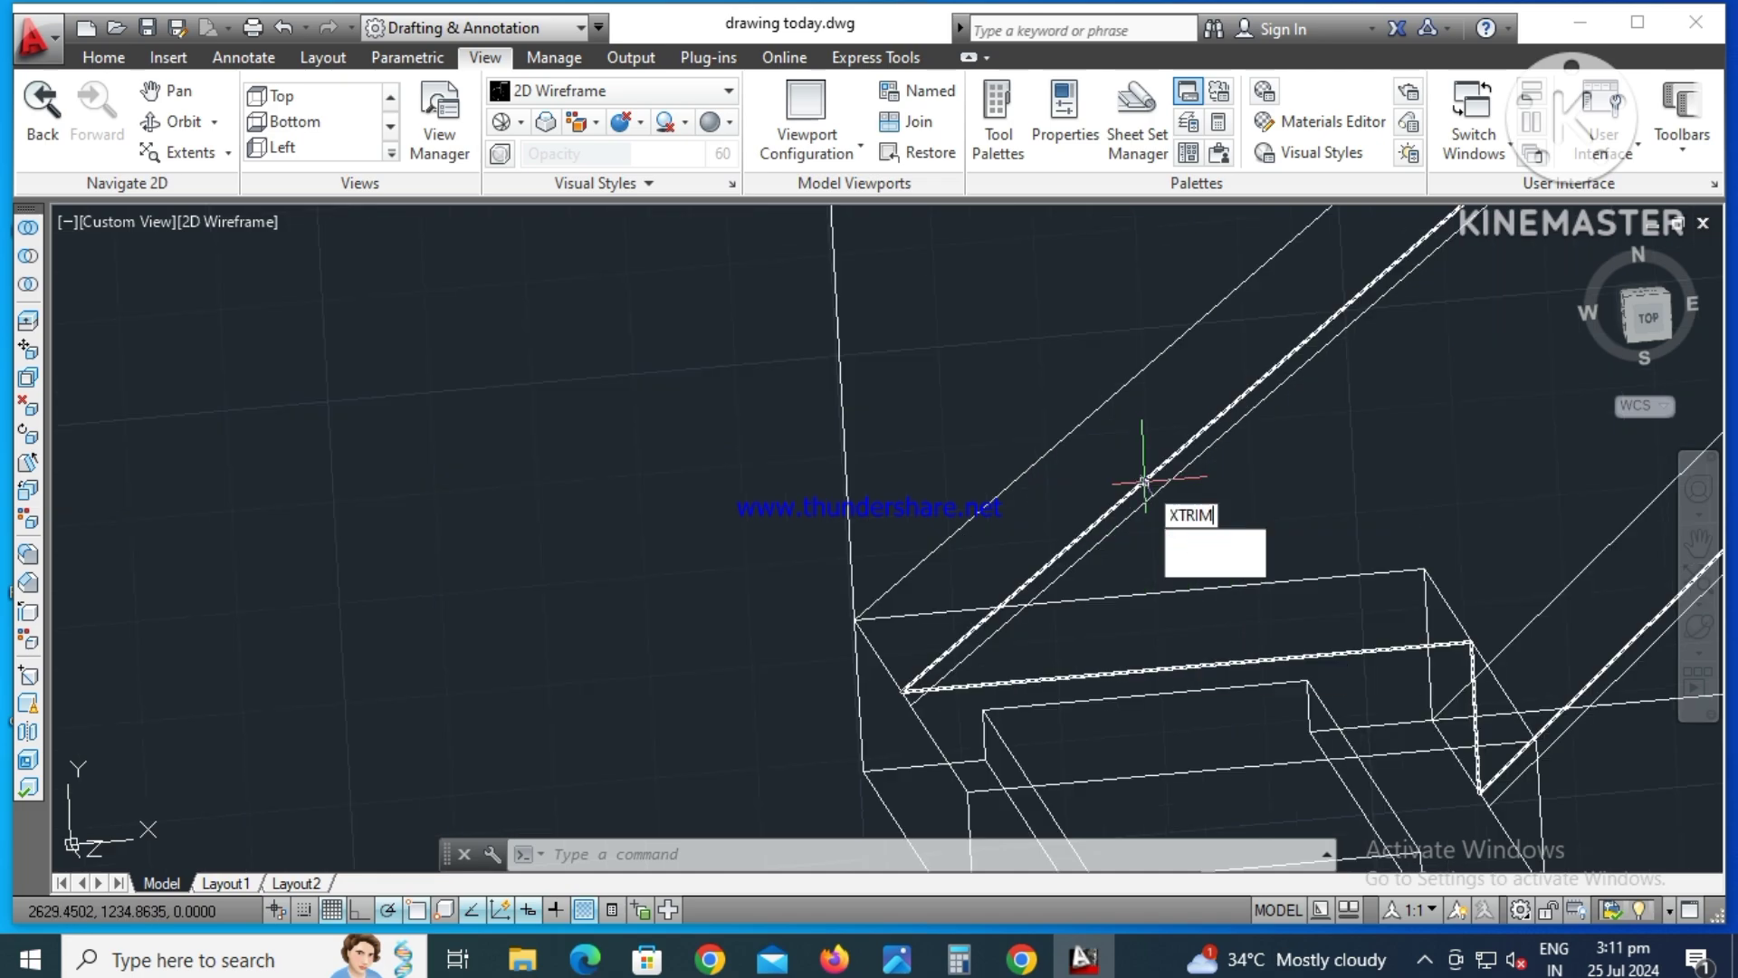
text(d)
key(Return)
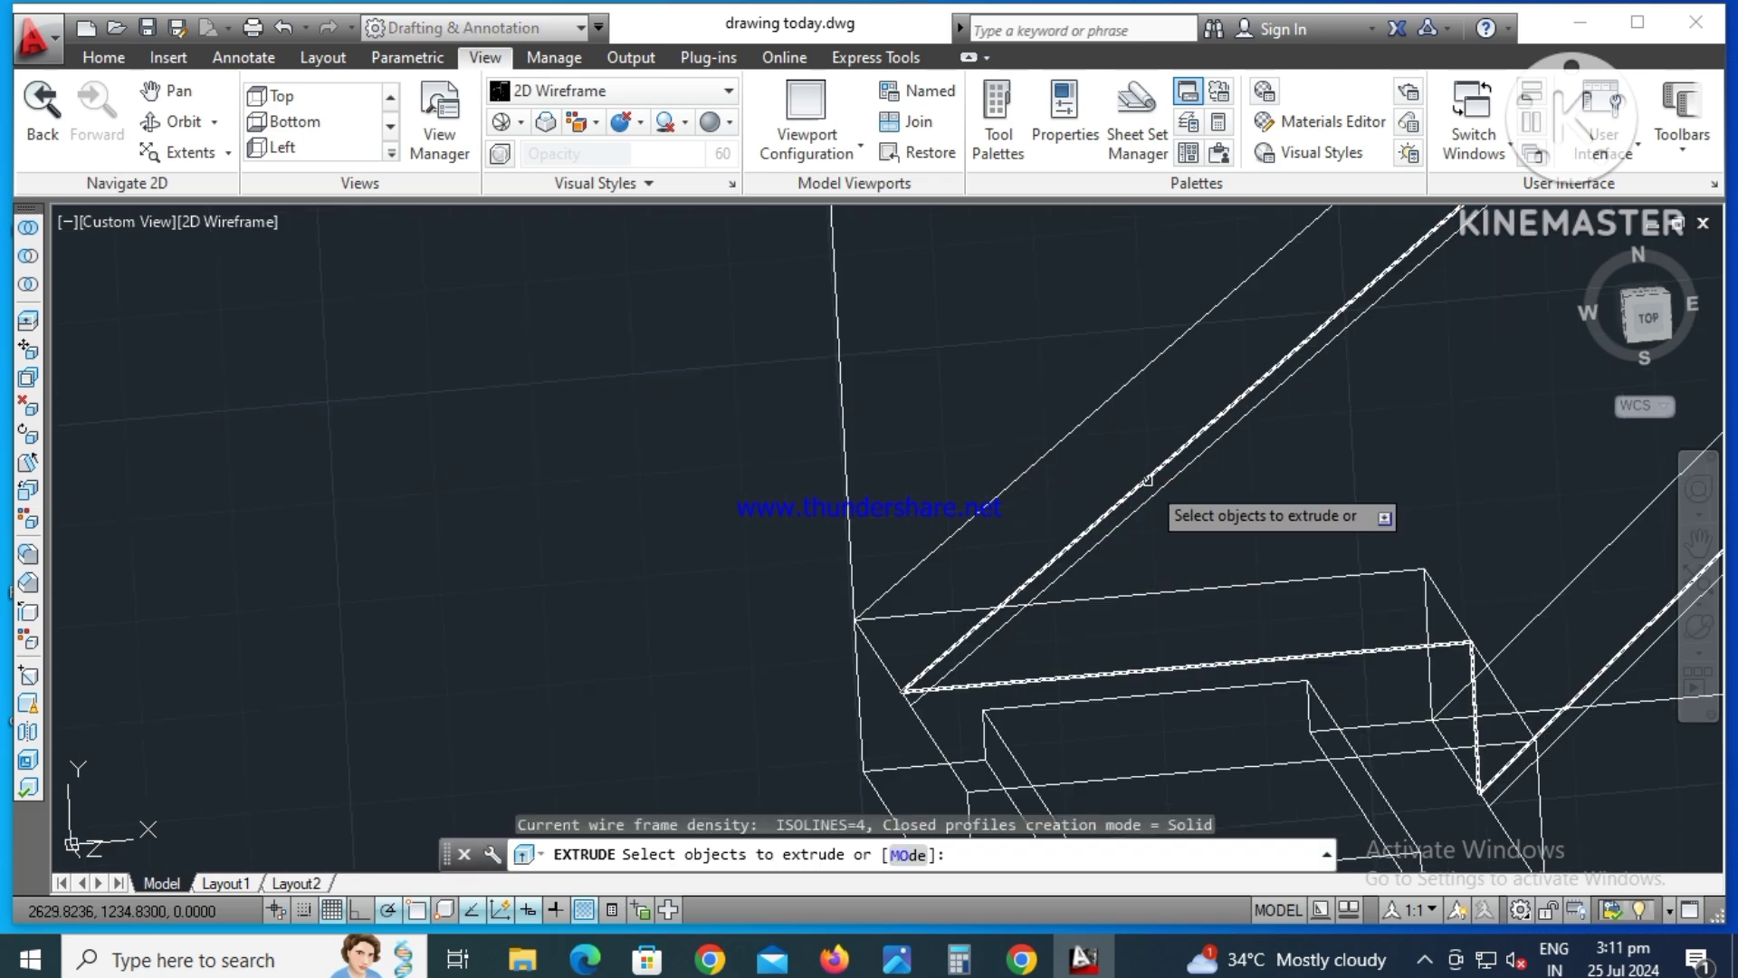
click(1141, 481)
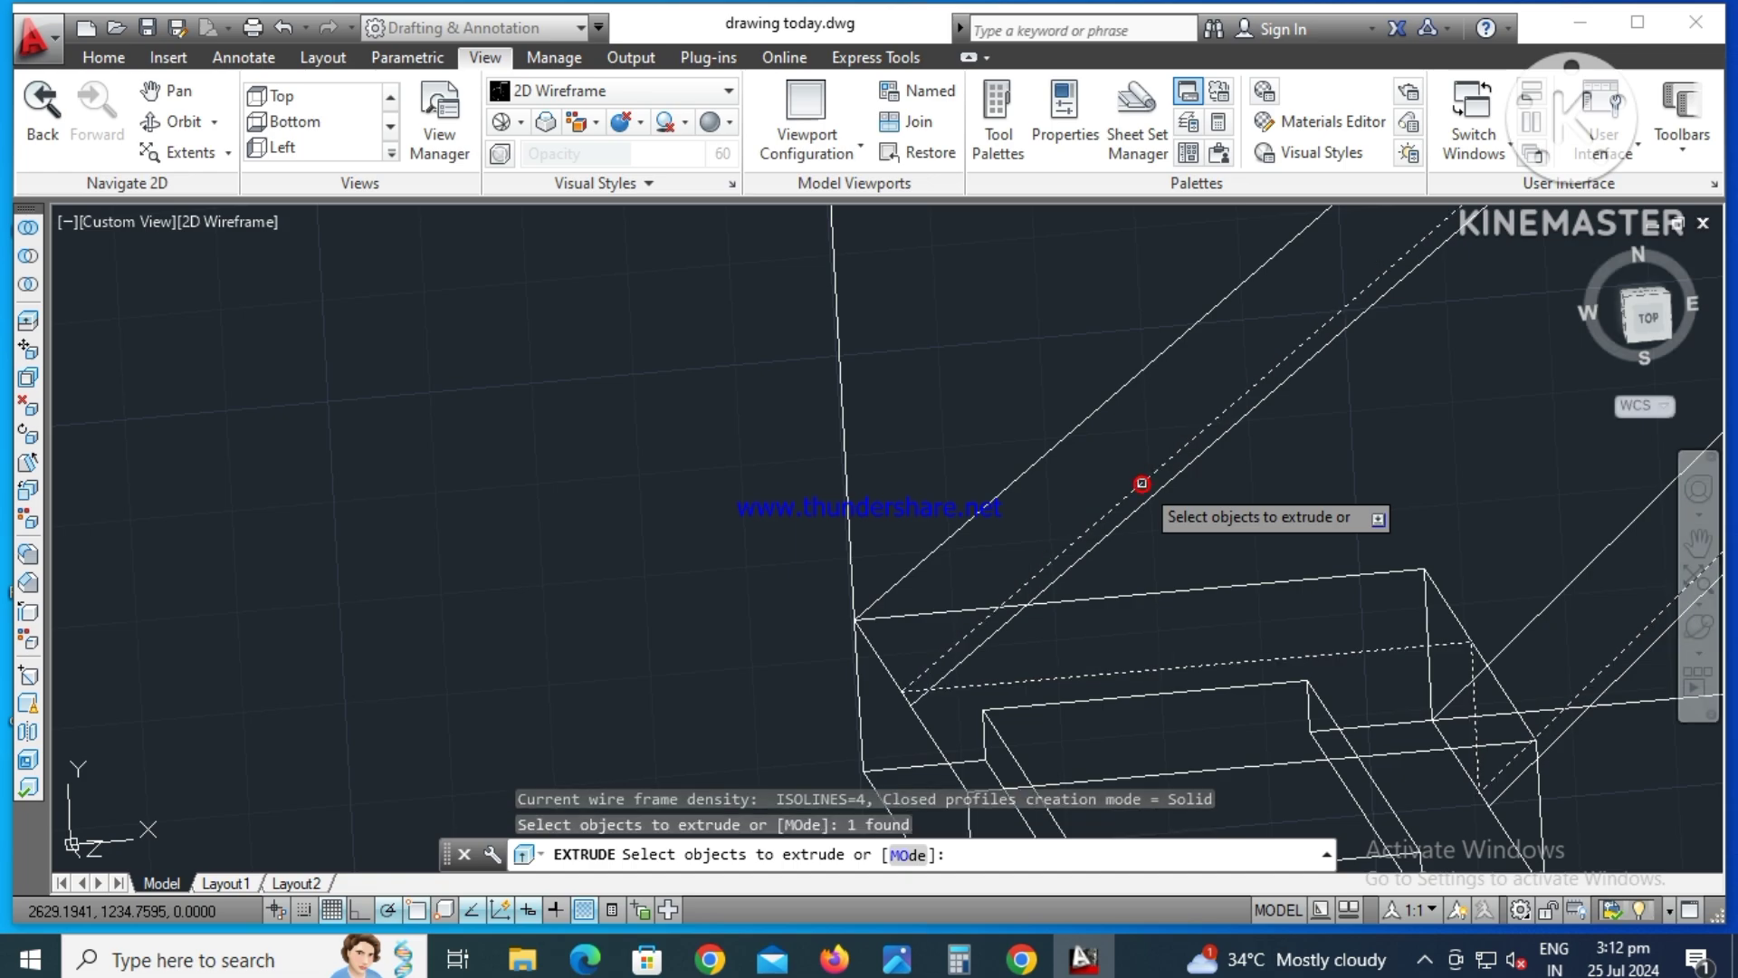
key(Return)
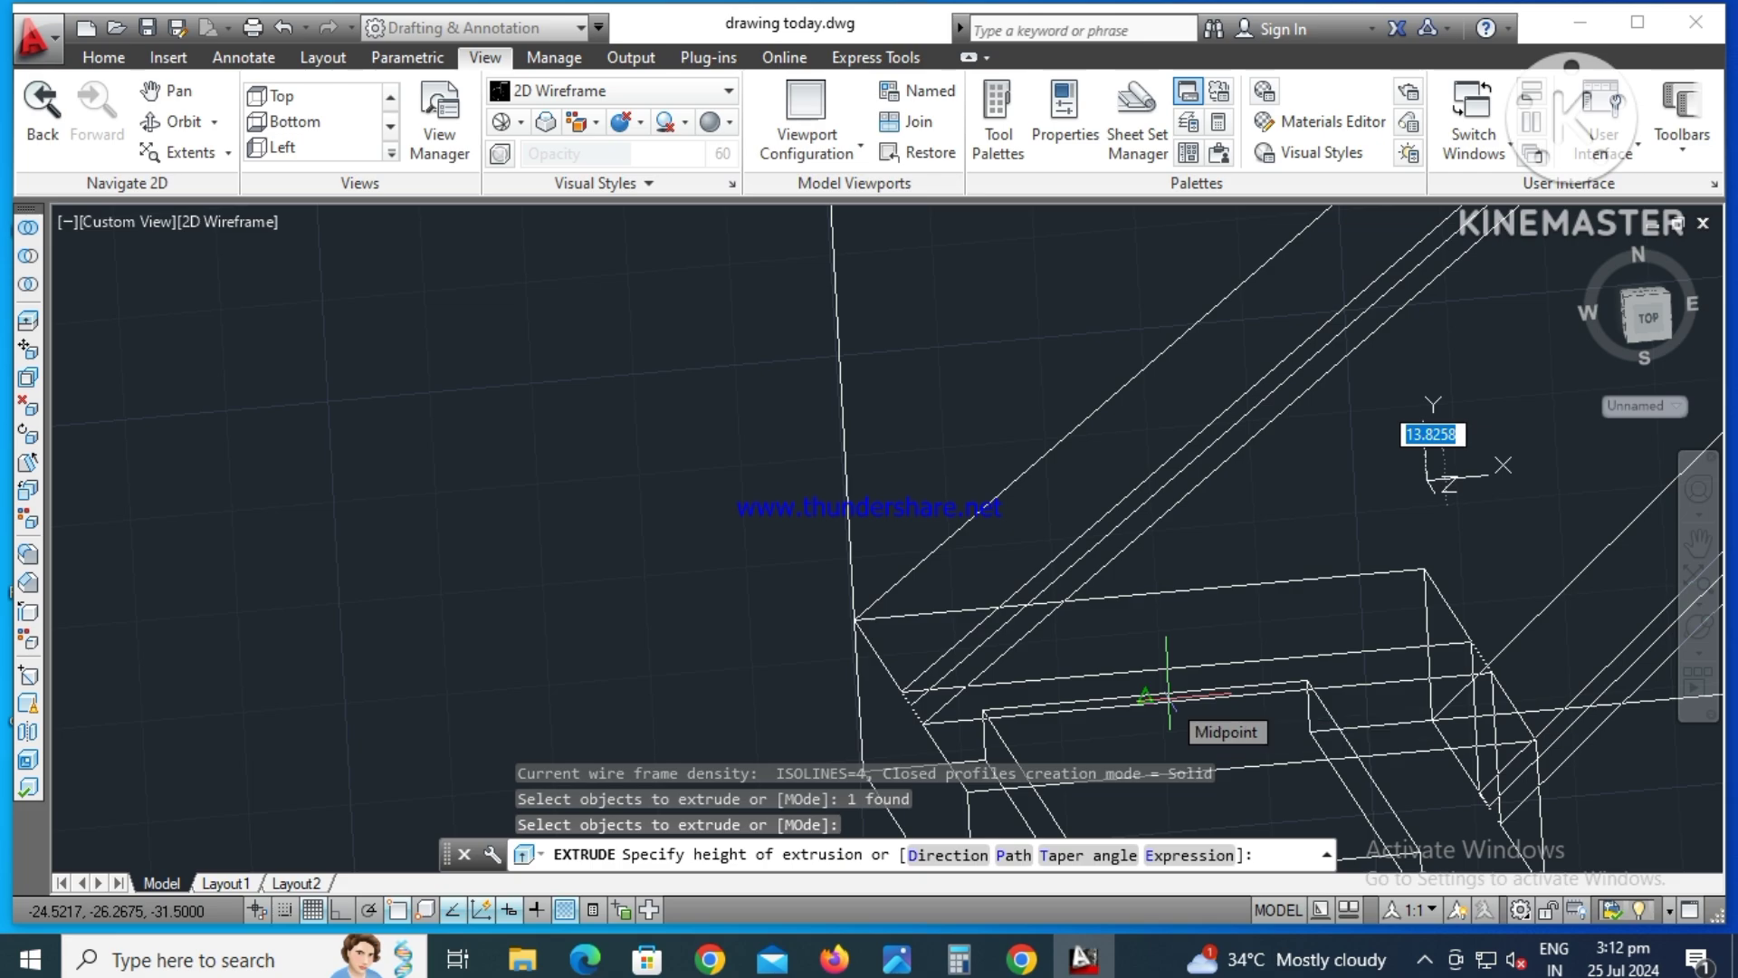
text(12)
key(Return)
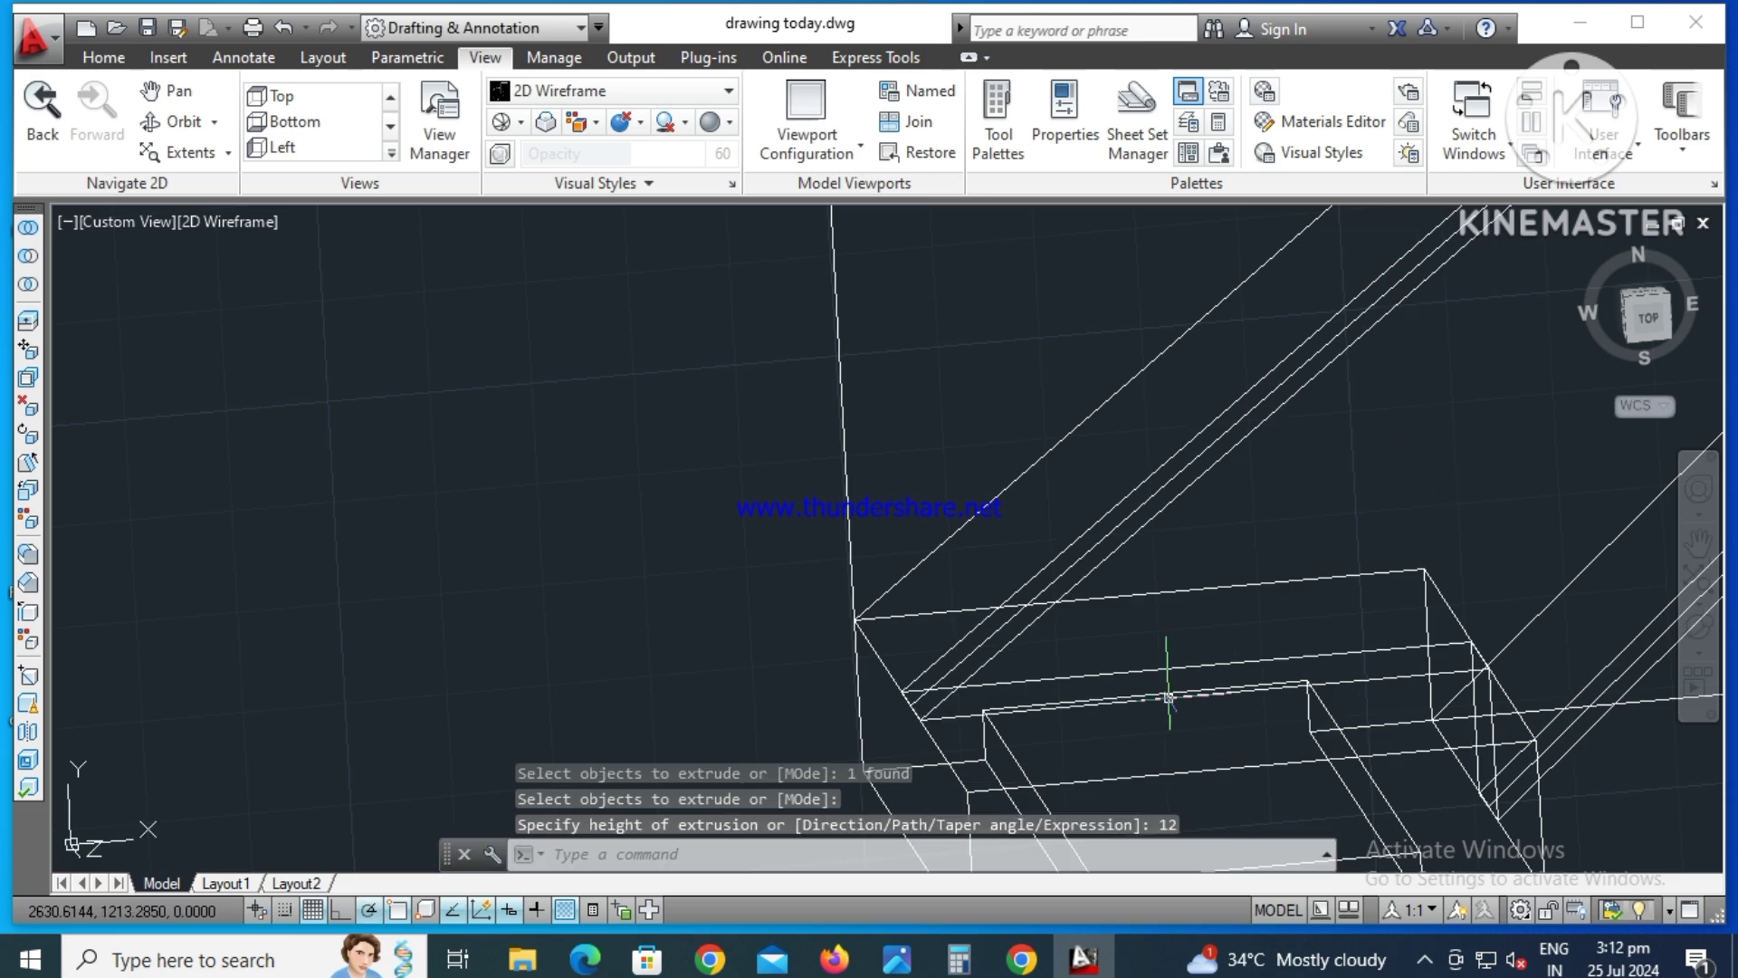
scroll(1299, 606, down, 2)
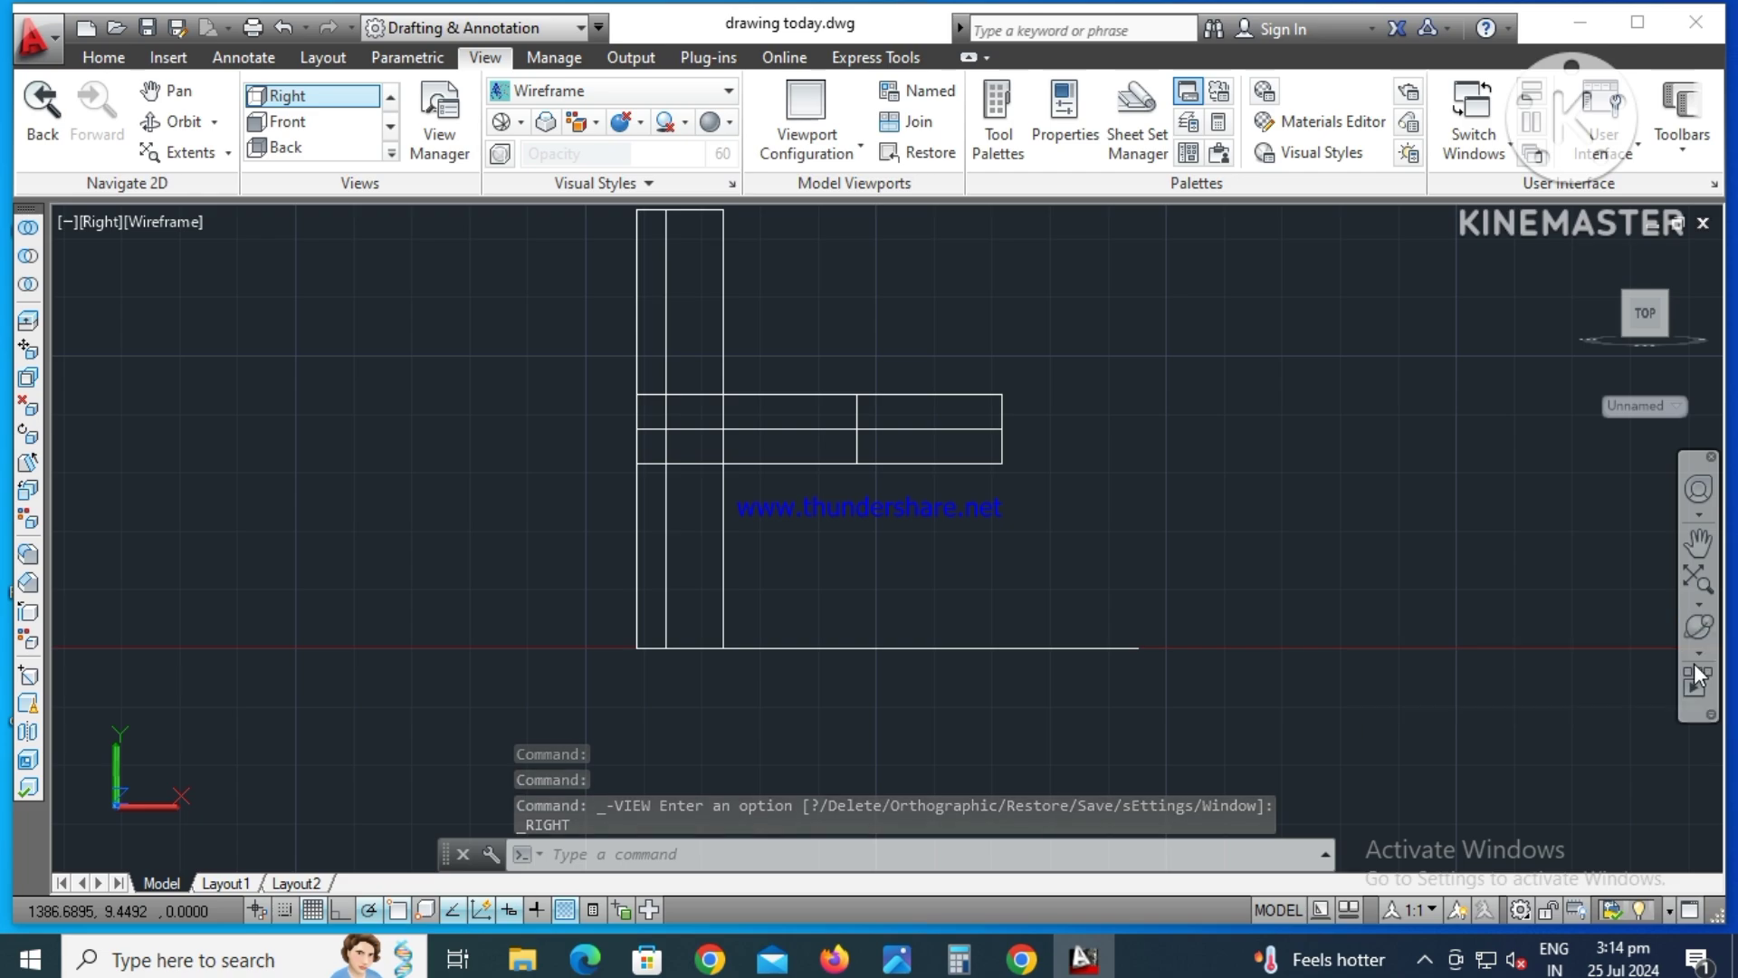
- Free-orbit the bracket into a tilted 3D view to inspect the new extrusion, then exit orbit
click(1698, 654)
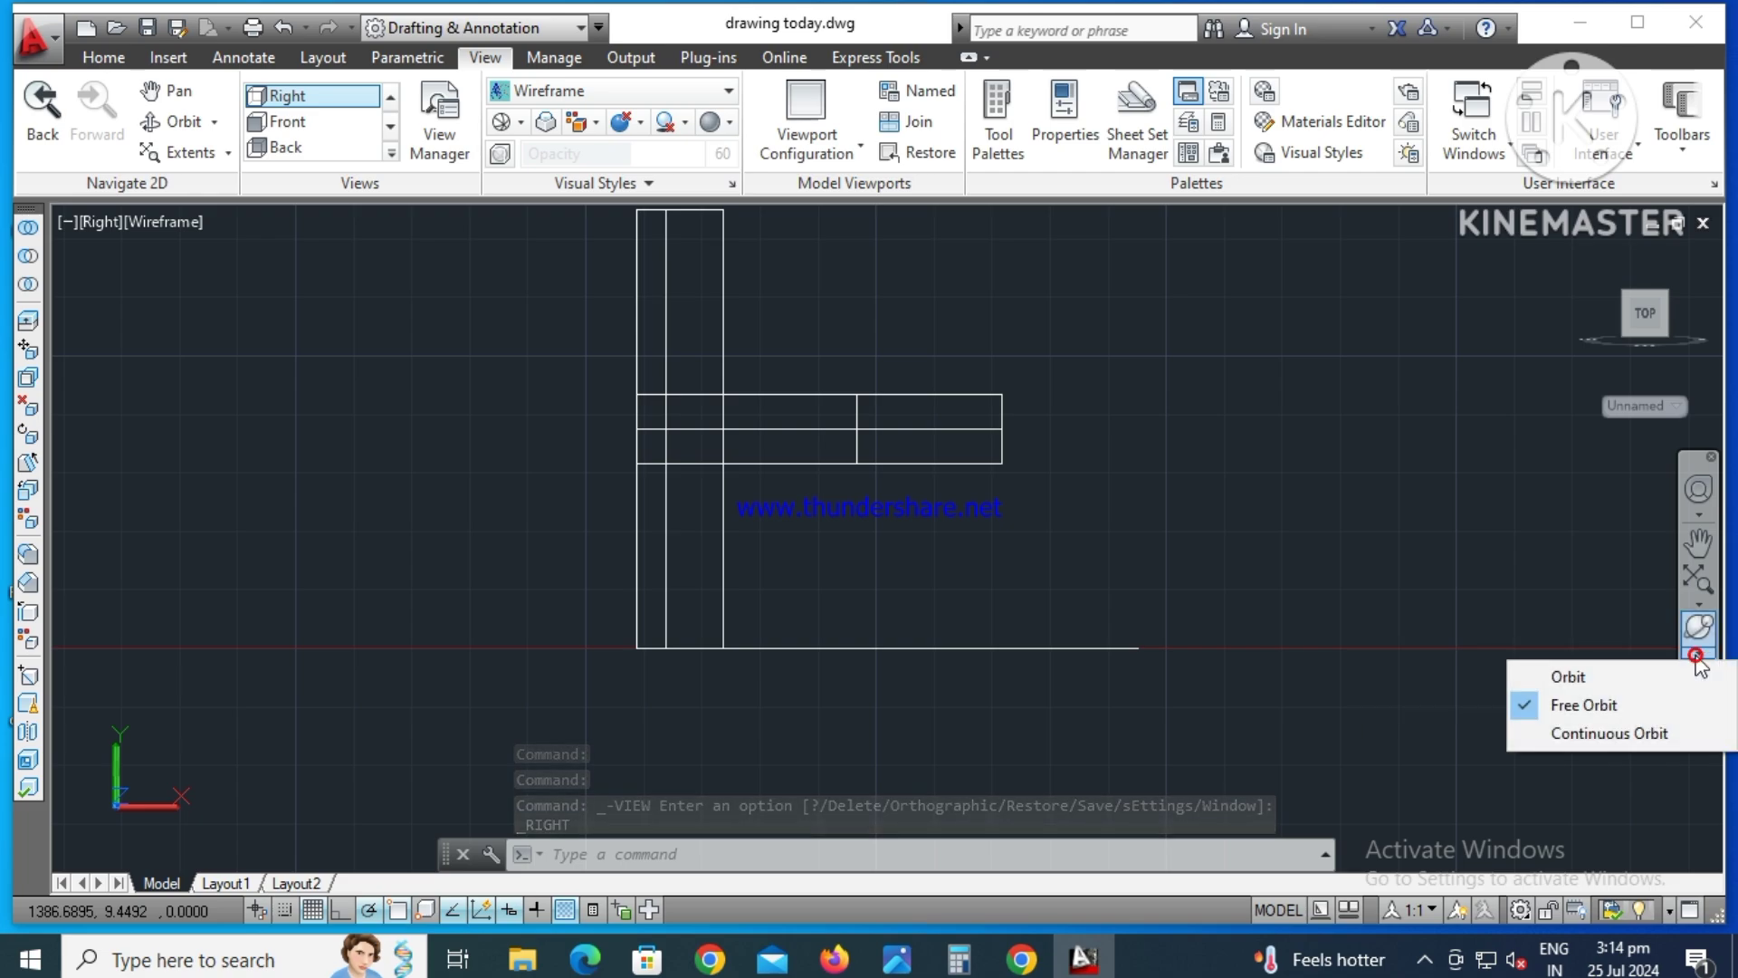
click(1588, 714)
mouse_move(776, 469)
mouse_down()
mouse_move(770, 524)
mouse_move(833, 519)
mouse_move(880, 543)
mouse_move(881, 565)
mouse_move(877, 504)
mouse_move(738, 323)
mouse_move(667, 328)
mouse_up()
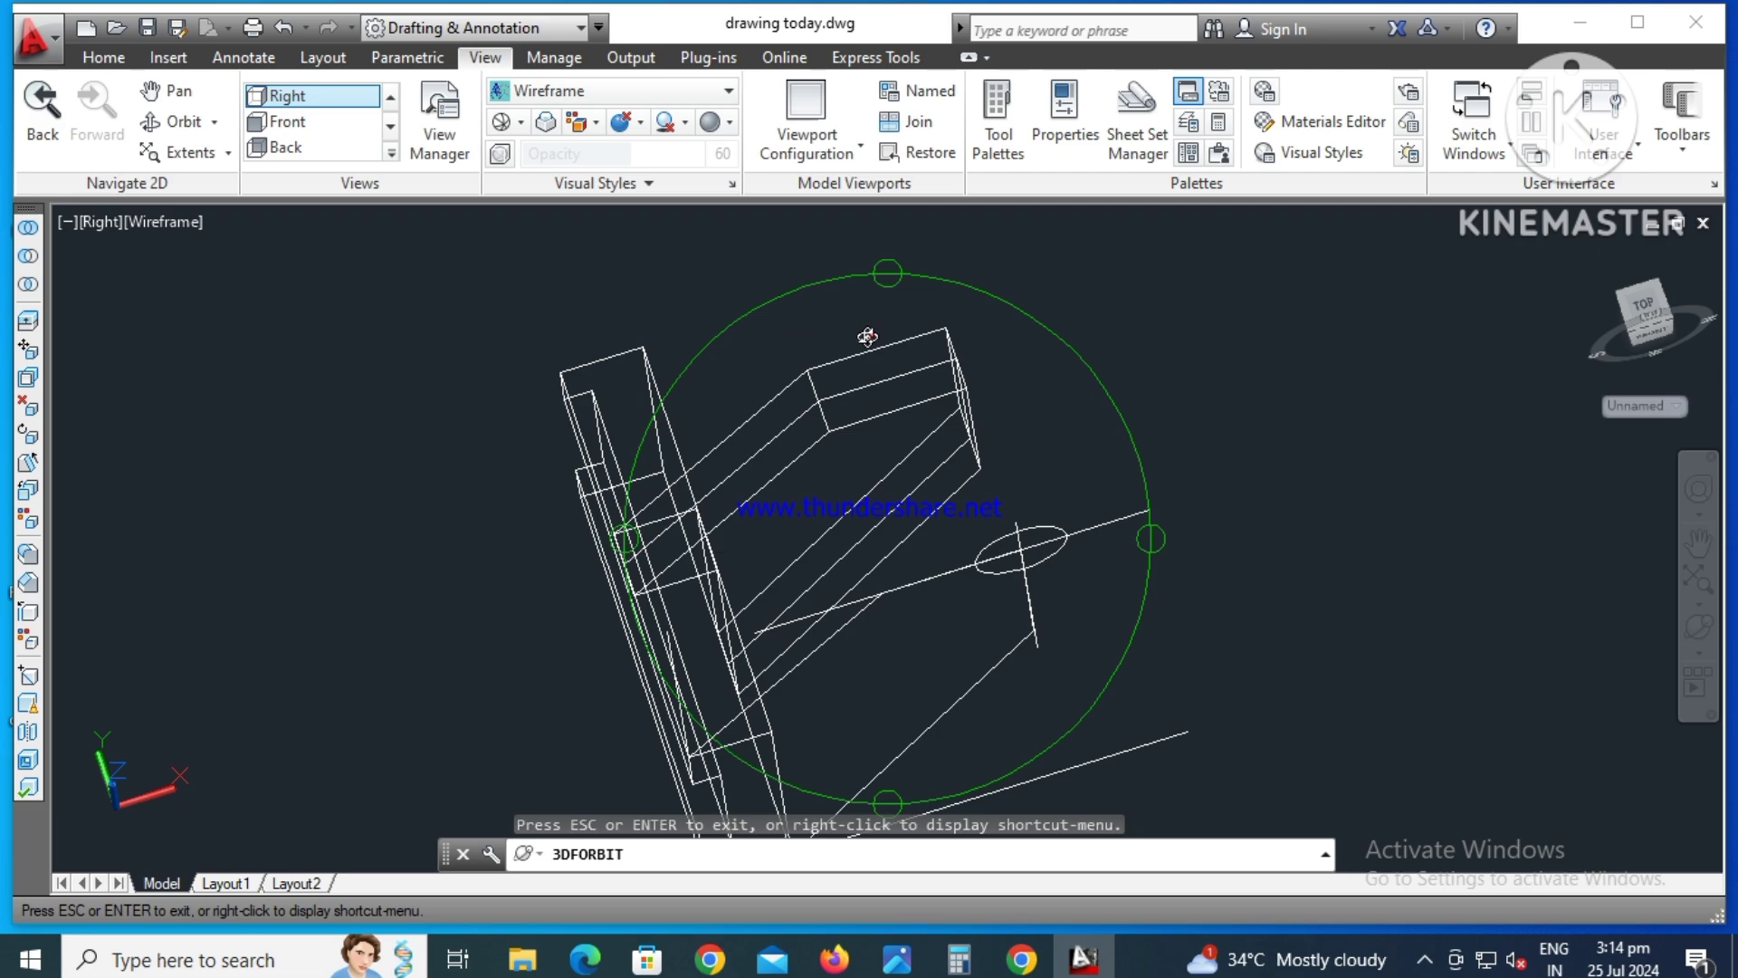
mouse_move(867, 337)
mouse_down()
mouse_move(796, 361)
mouse_move(818, 439)
mouse_move(778, 473)
mouse_move(842, 384)
mouse_up()
mouse_move(984, 370)
mouse_down()
mouse_move(888, 399)
mouse_move(900, 334)
mouse_move(862, 284)
mouse_move(807, 302)
mouse_move(807, 329)
mouse_move(803, 276)
mouse_move(838, 291)
mouse_move(981, 458)
mouse_move(950, 477)
mouse_move(997, 435)
mouse_move(1050, 461)
mouse_move(1096, 529)
mouse_up()
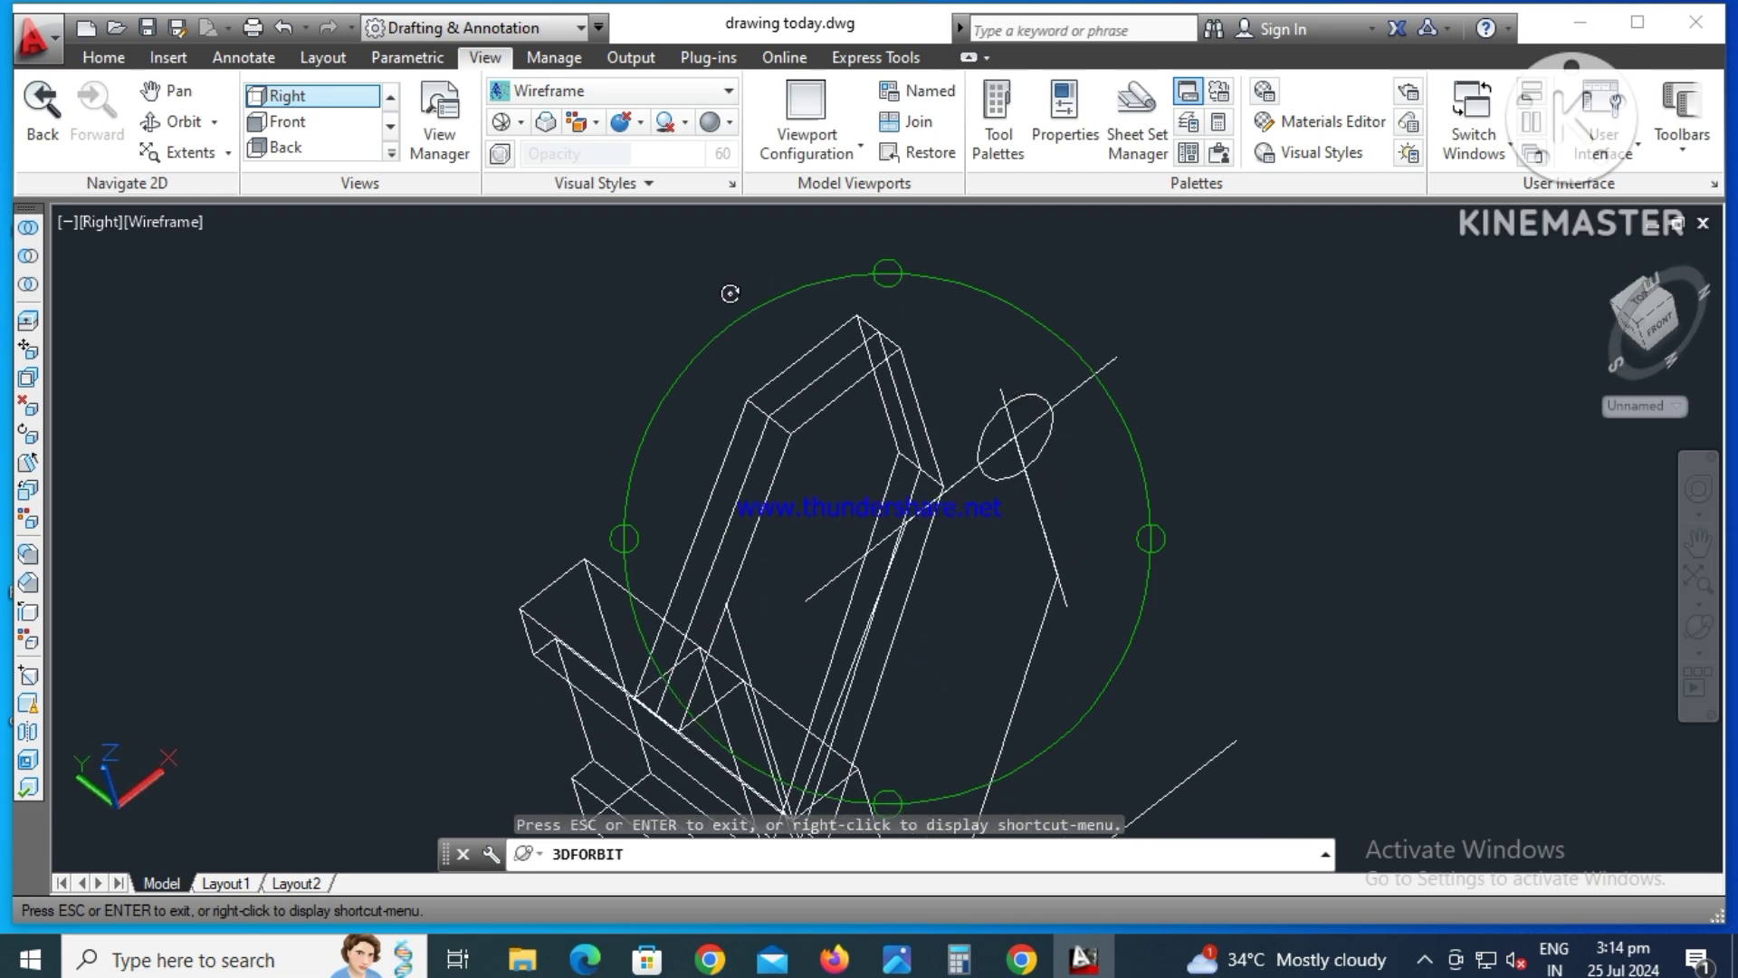
right_click(688, 282)
click(711, 289)
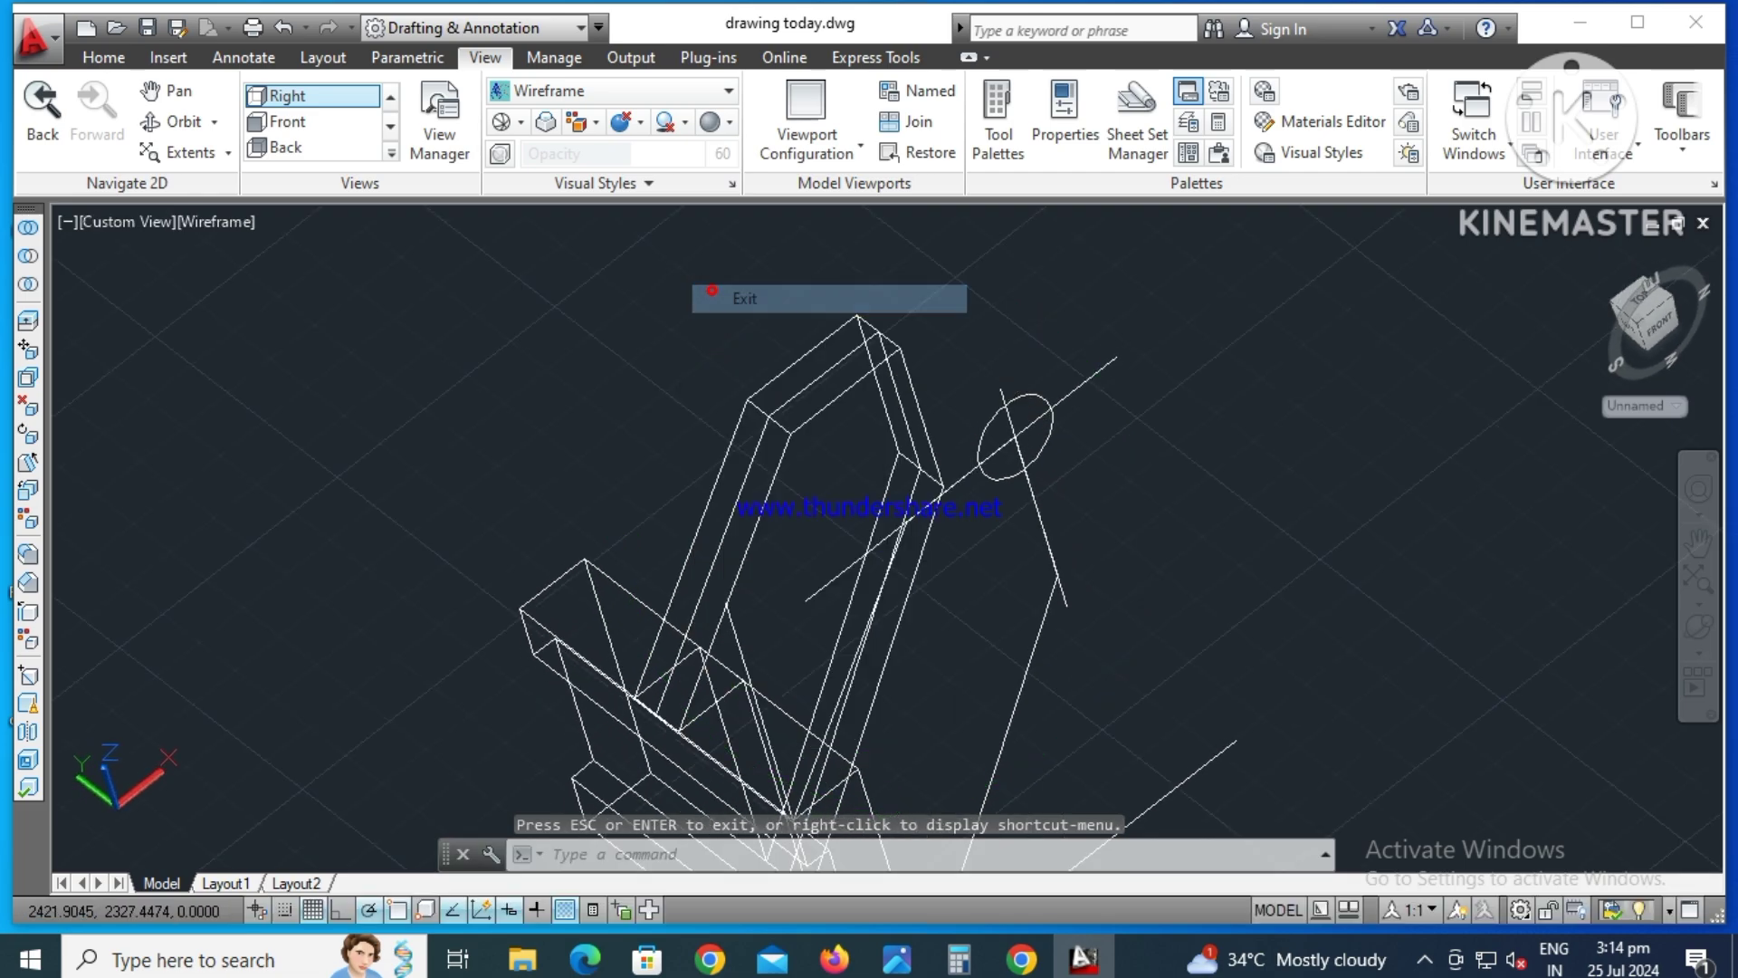
- Delete the small circle at the arm's top, then grab the UCS icon's origin grip
click(985, 432)
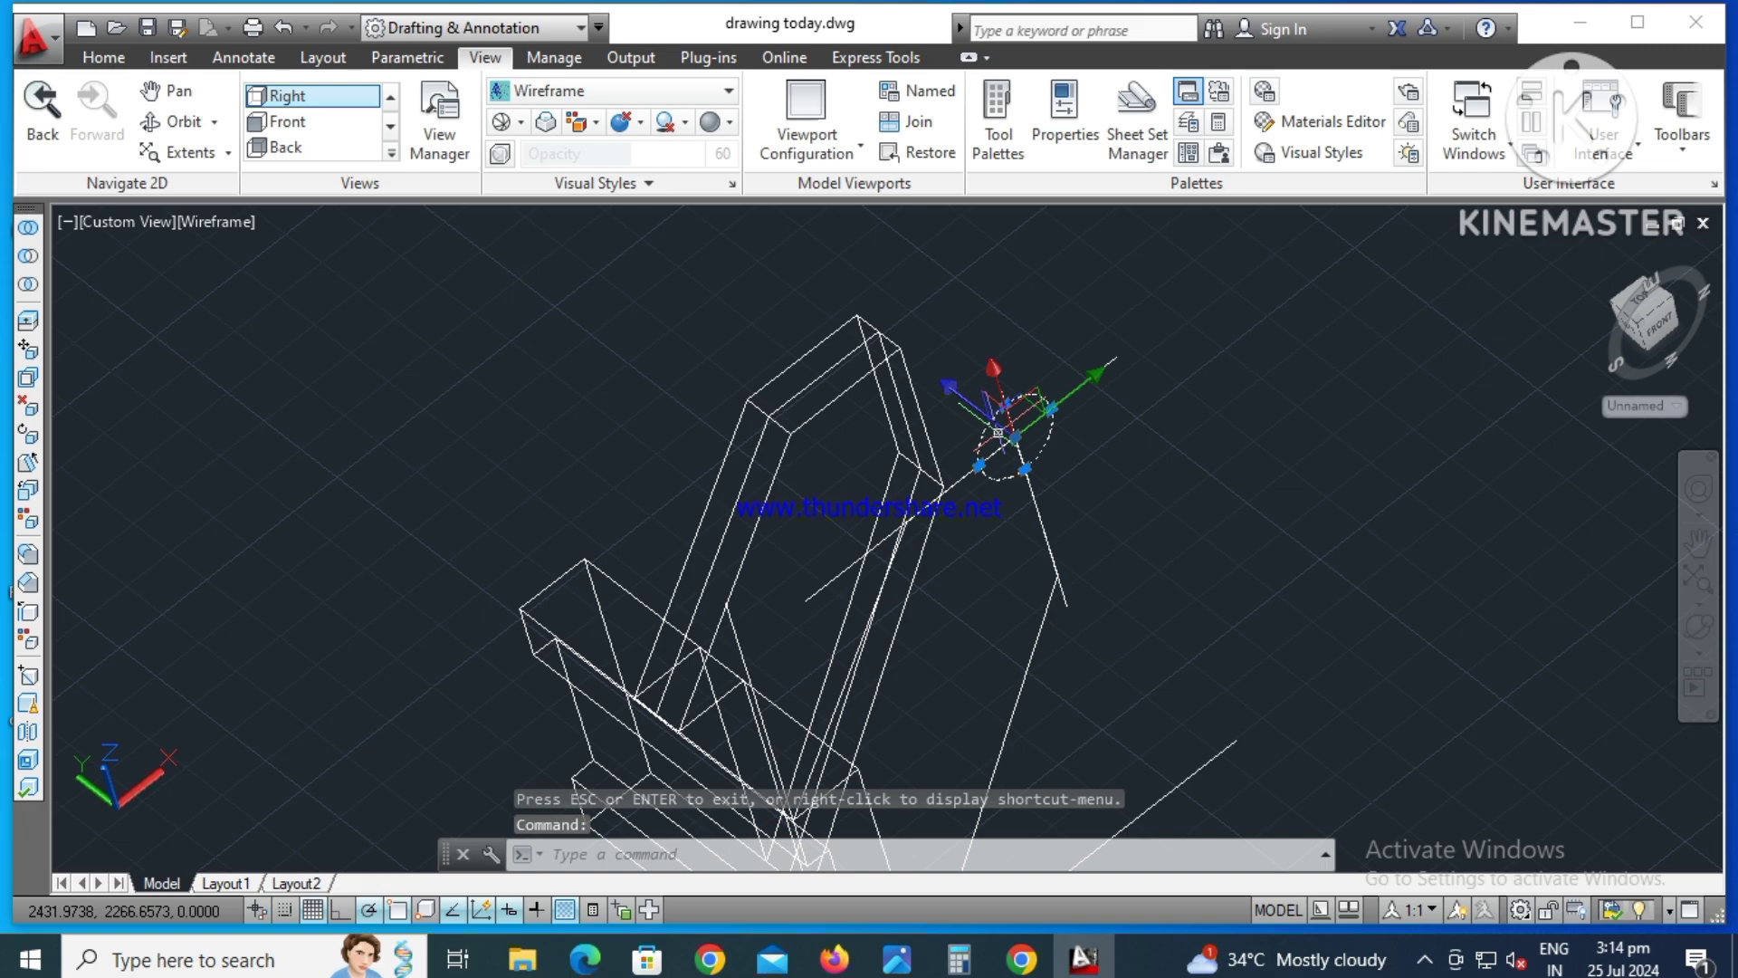
key(Delete)
text(c)
key(Return)
click(1014, 436)
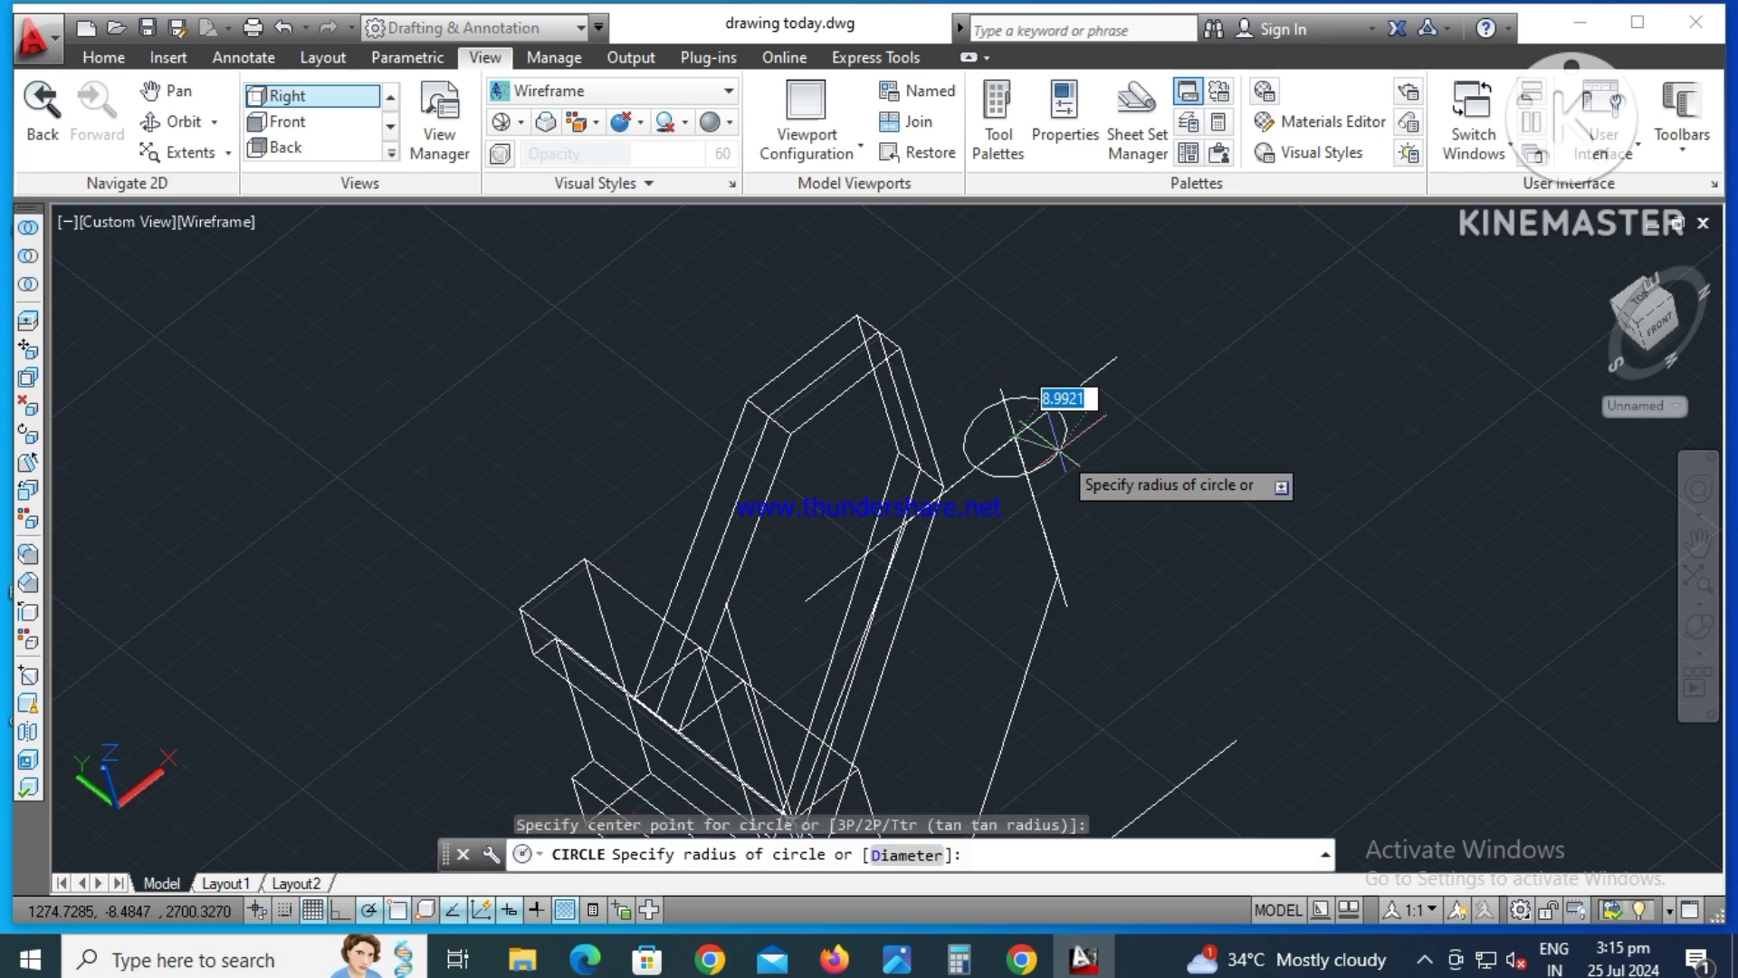
key(Escape)
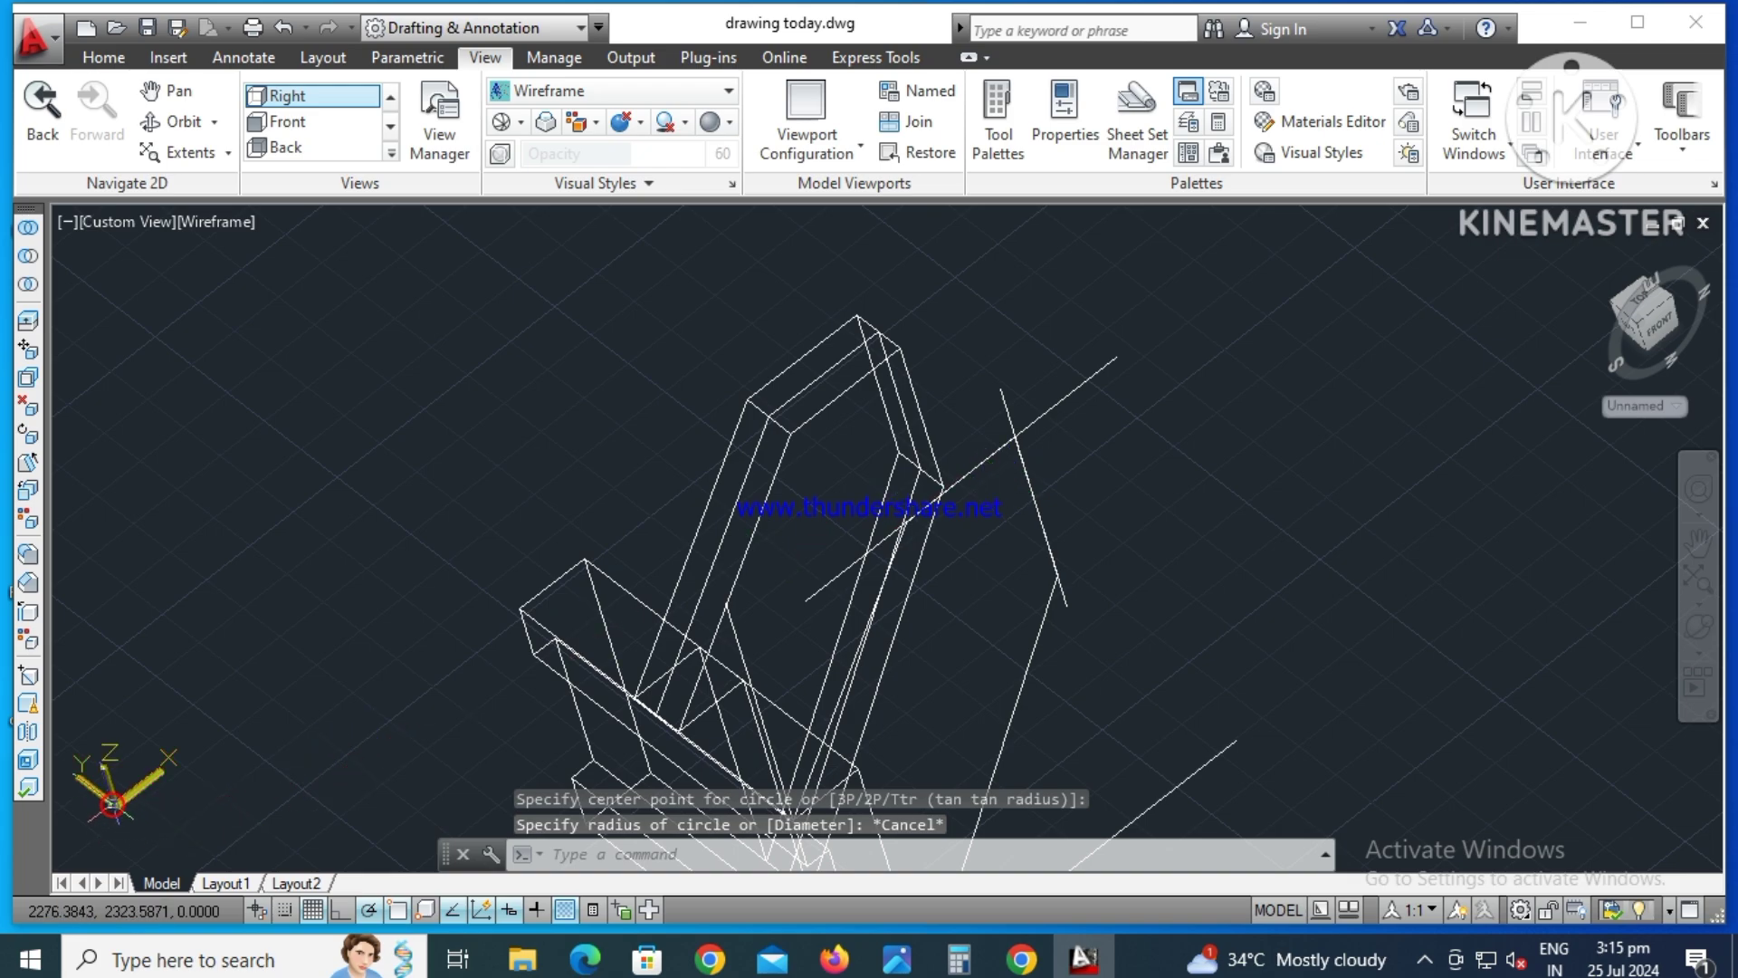
click(112, 802)
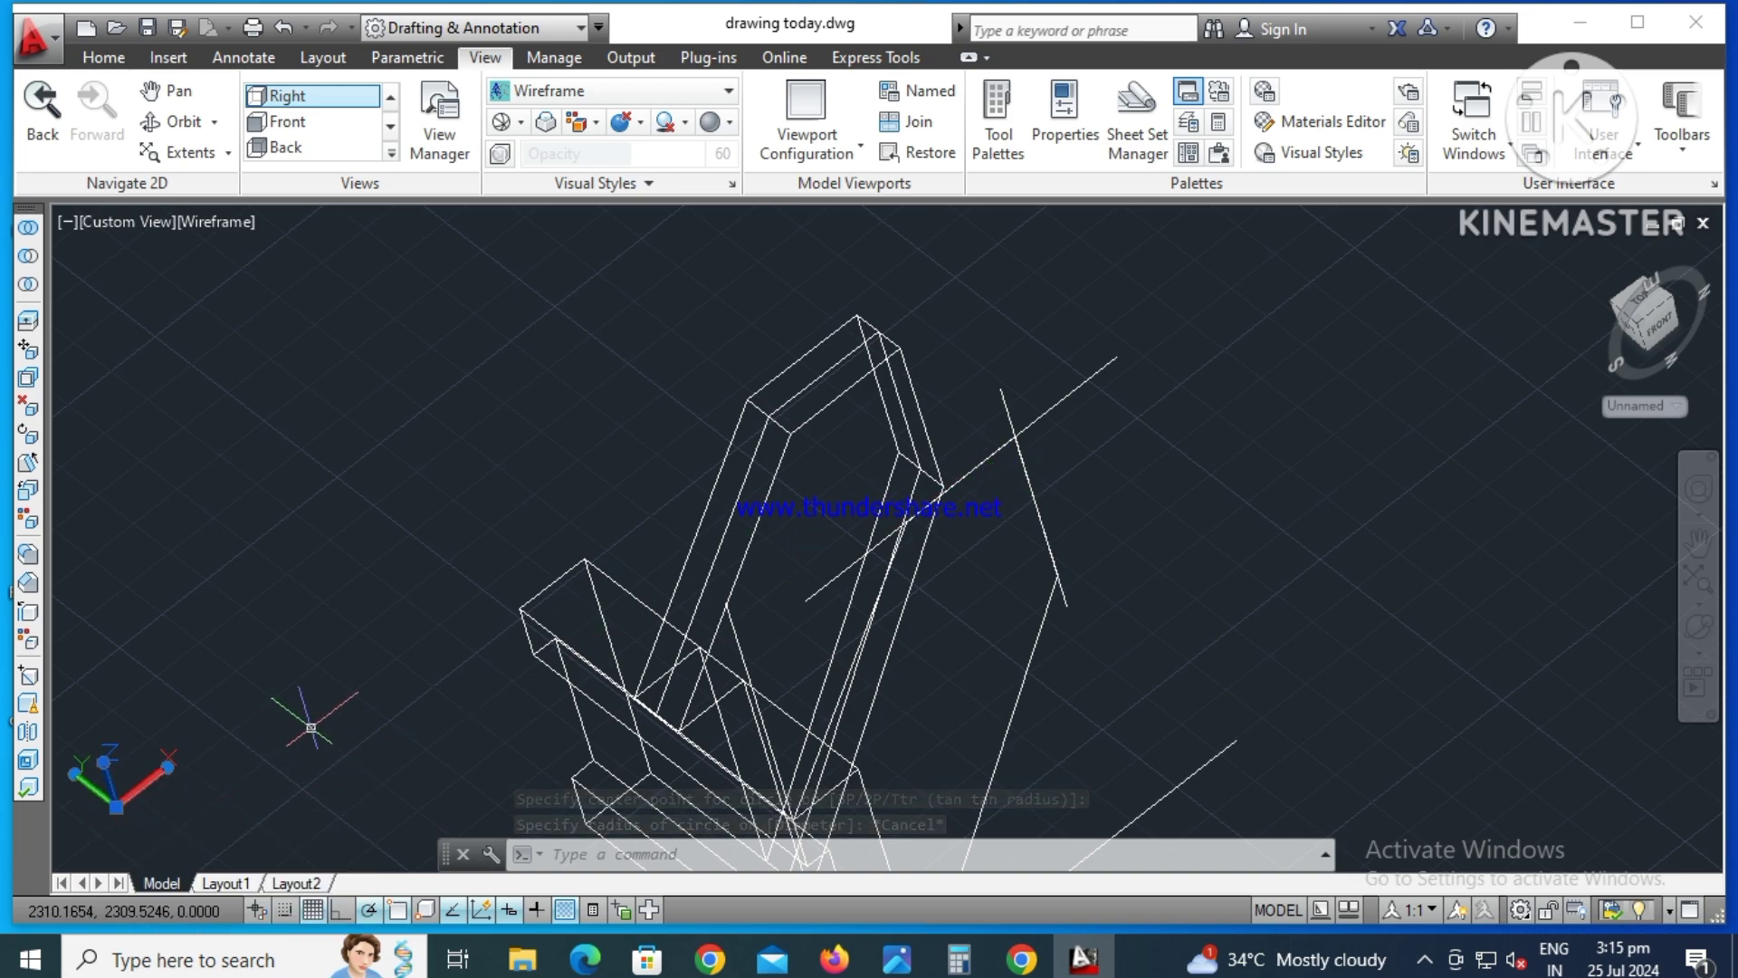
click(115, 804)
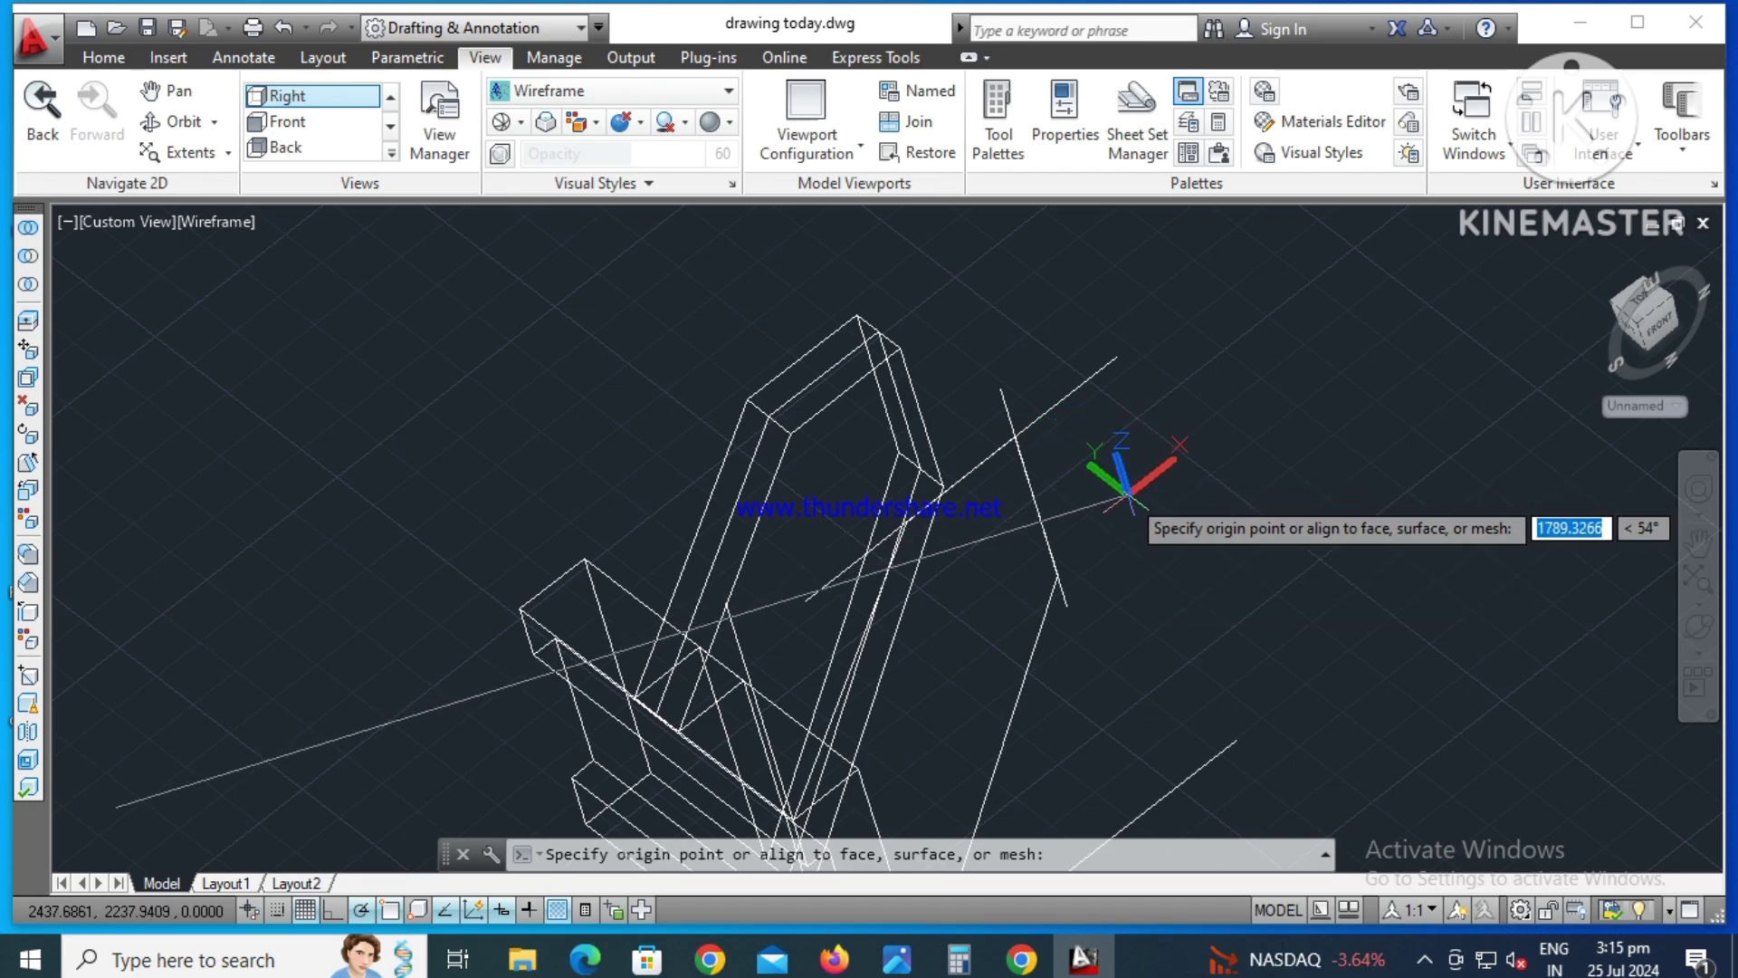
- Relocate the UCS origin onto the model and point its Z axis toward a newly picked direction
click(1117, 496)
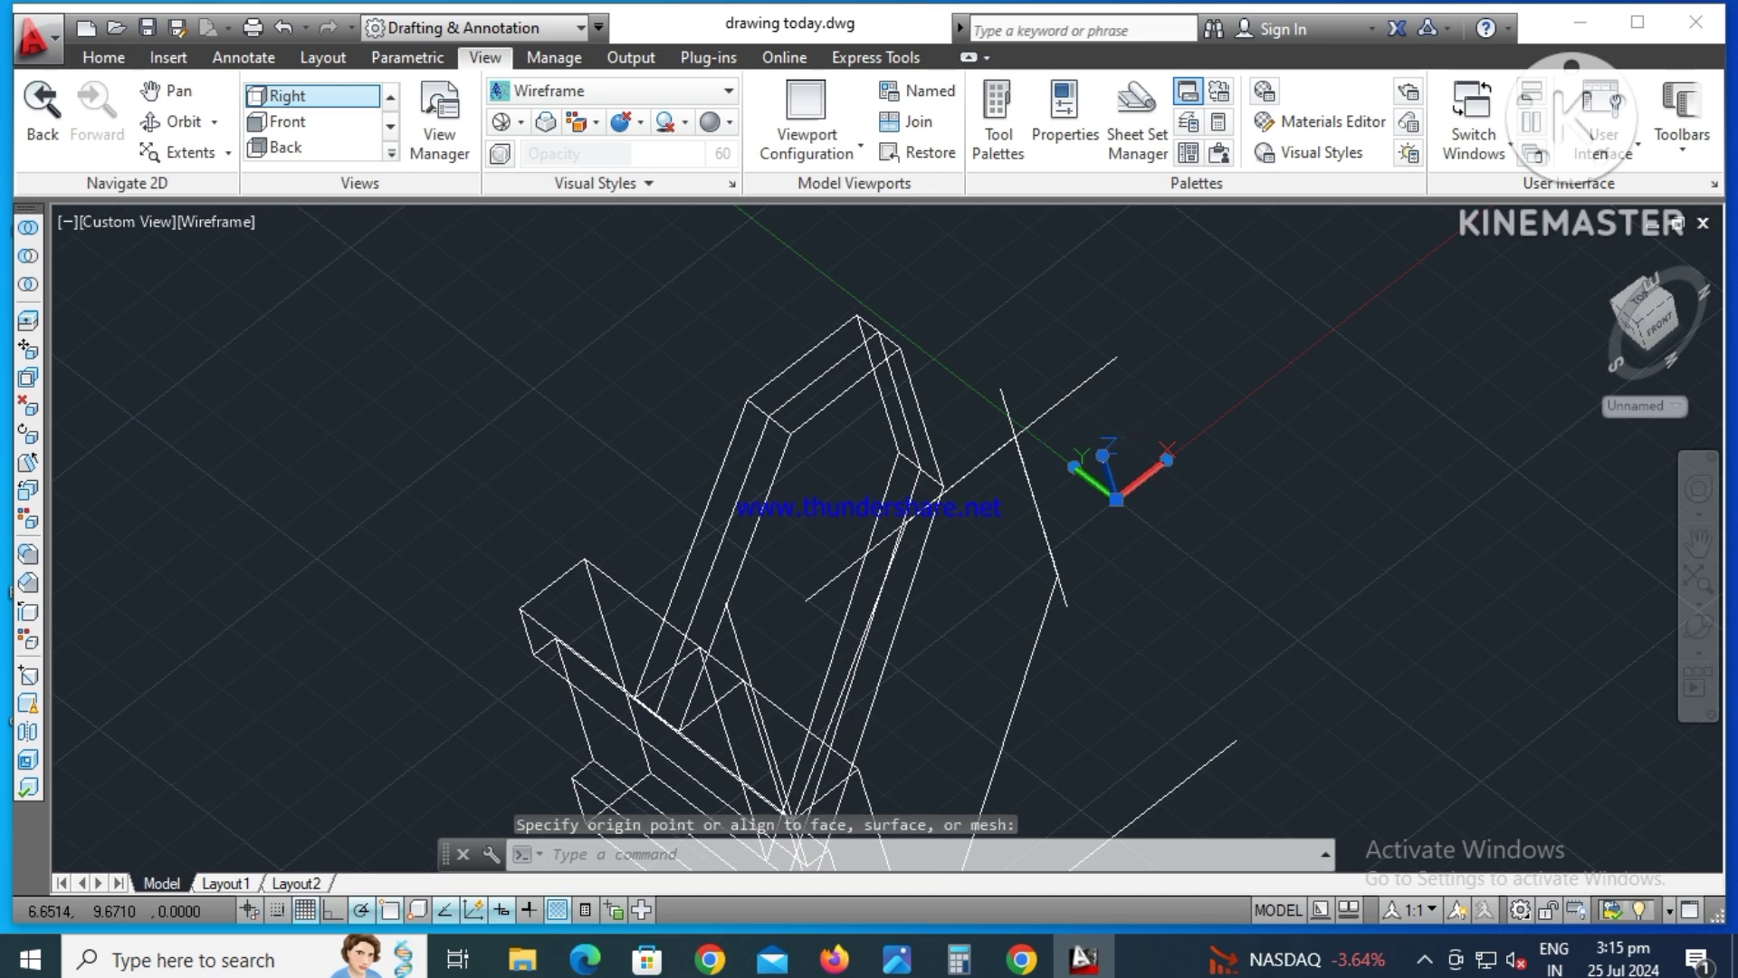
click(1101, 455)
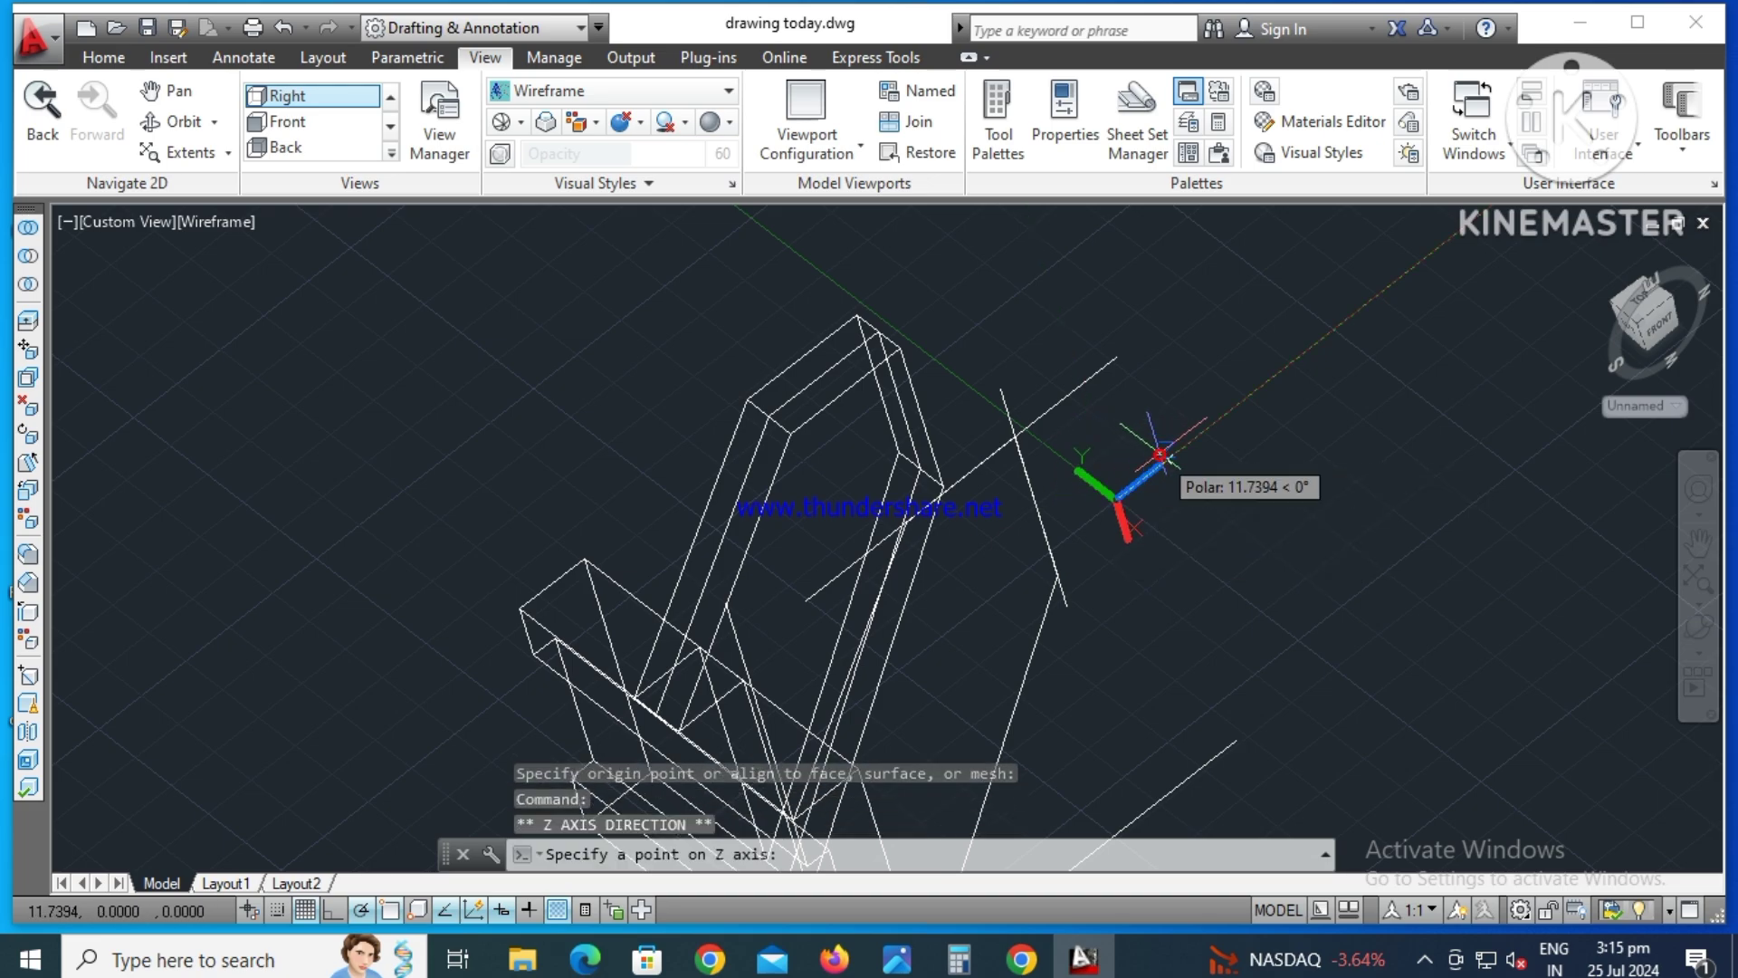
click(1160, 454)
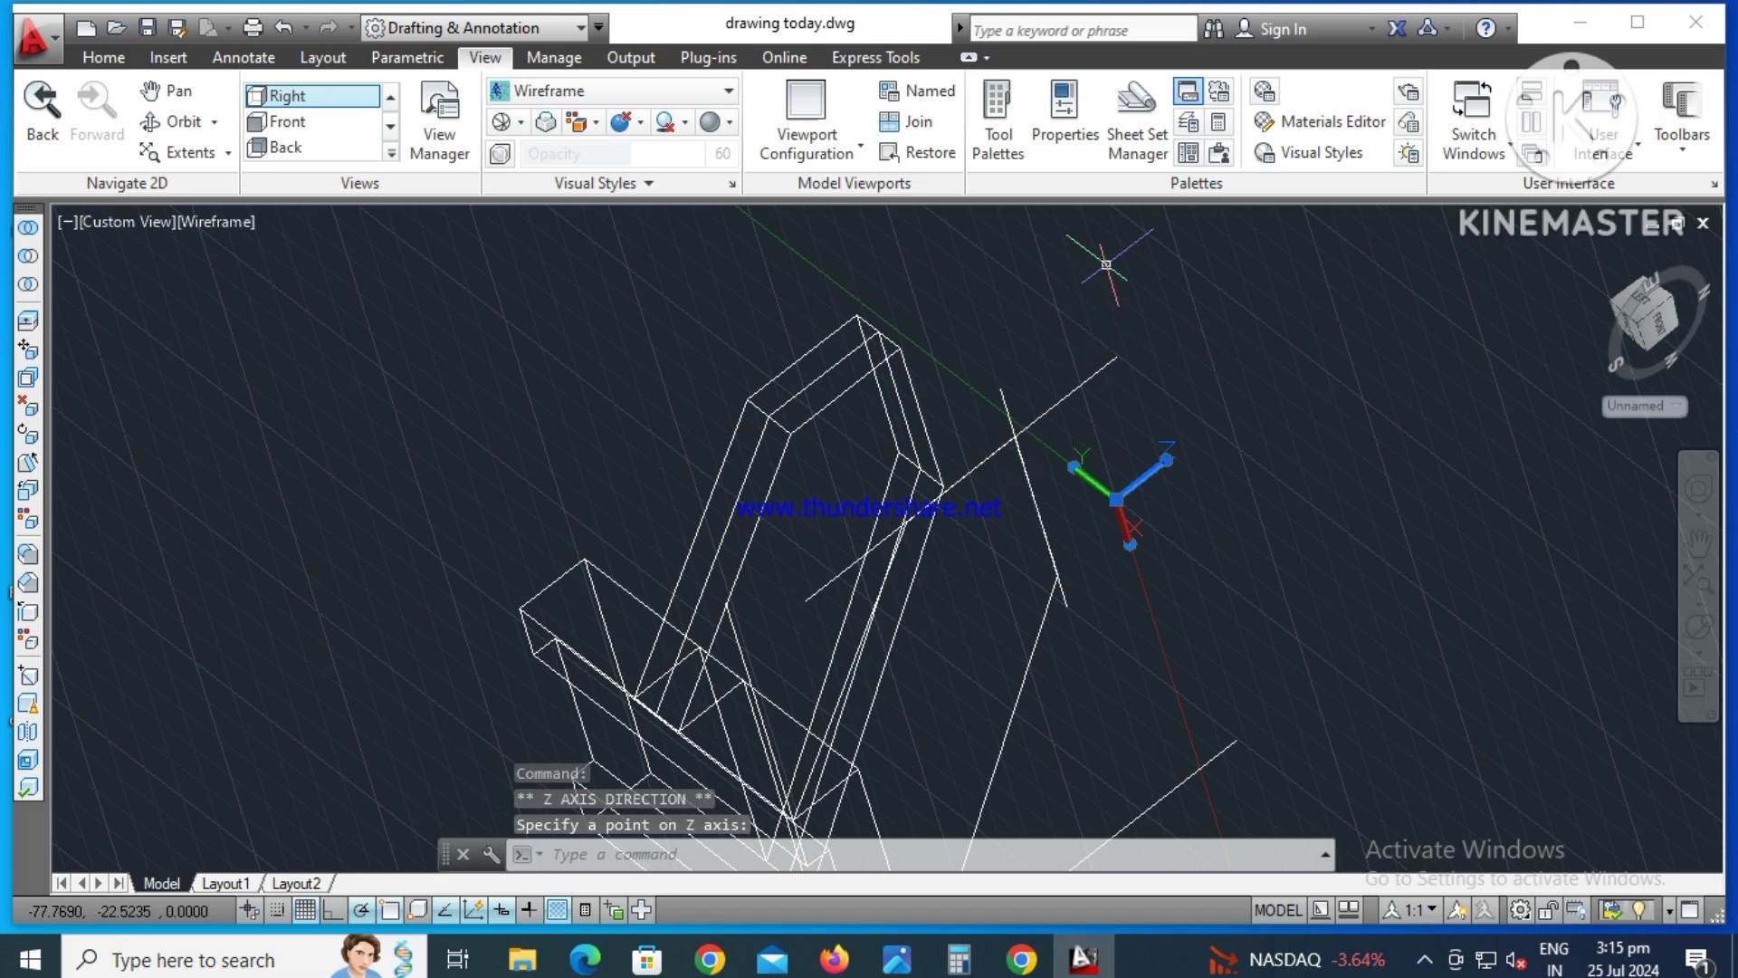
text(circle)
key(Return)
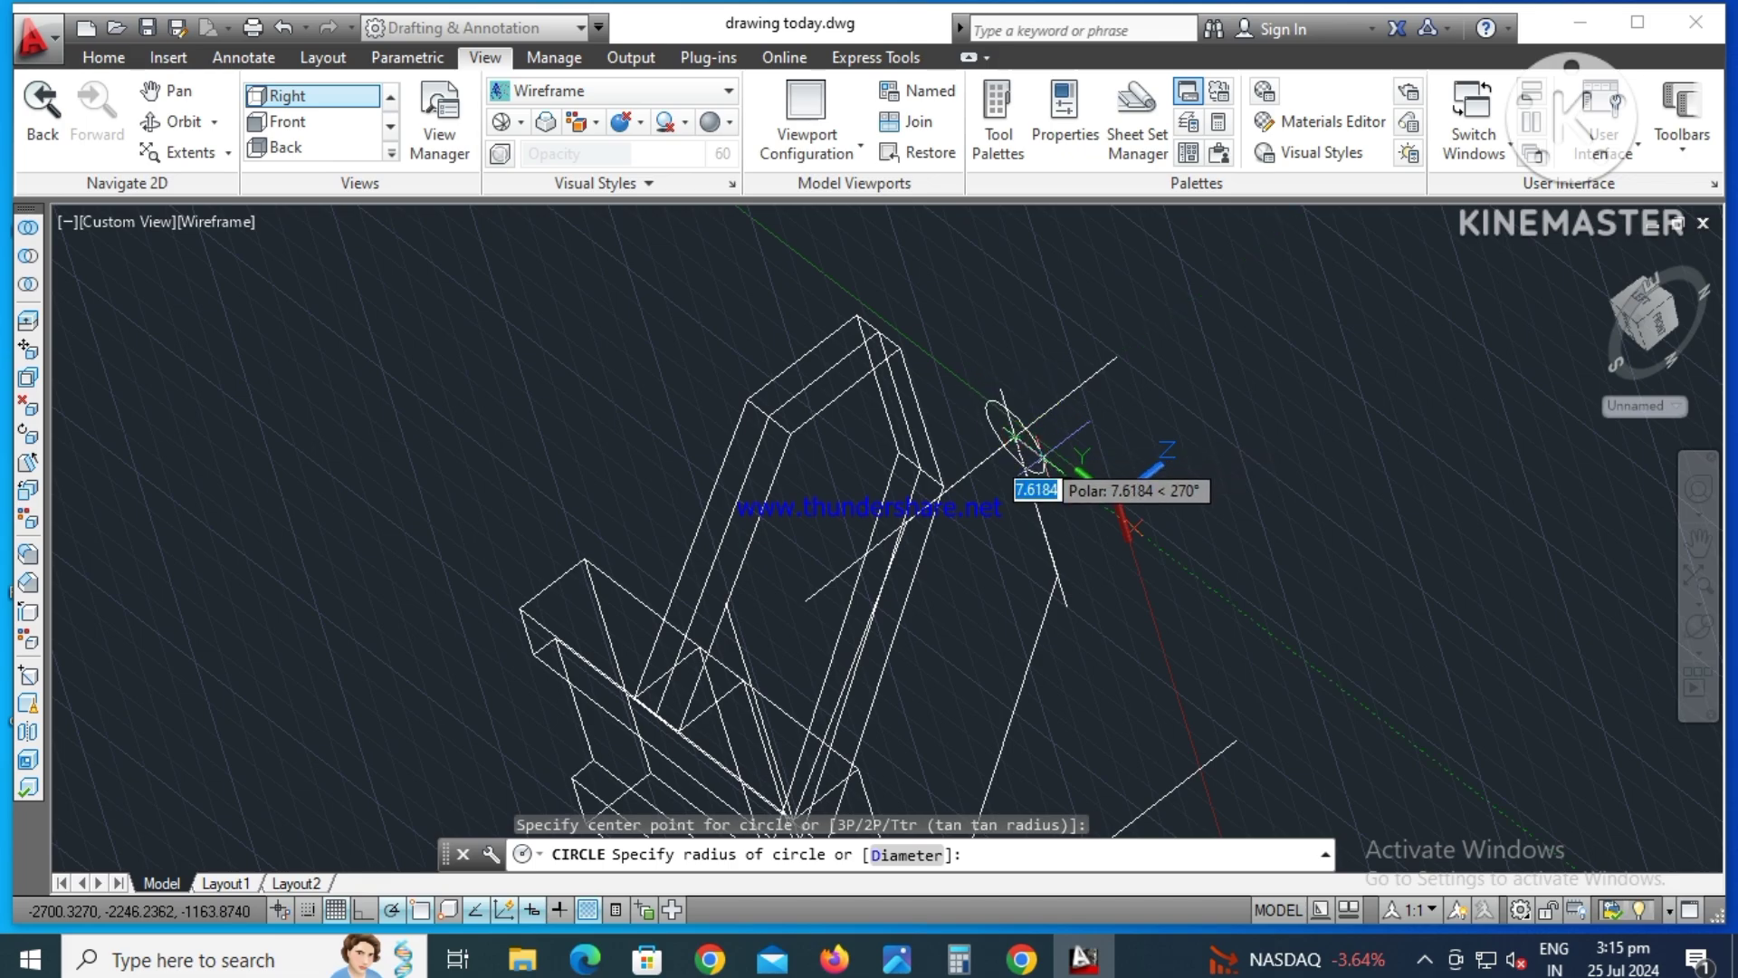
- Draw a 22-diameter circle near the end of the inclined arm
click(898, 962)
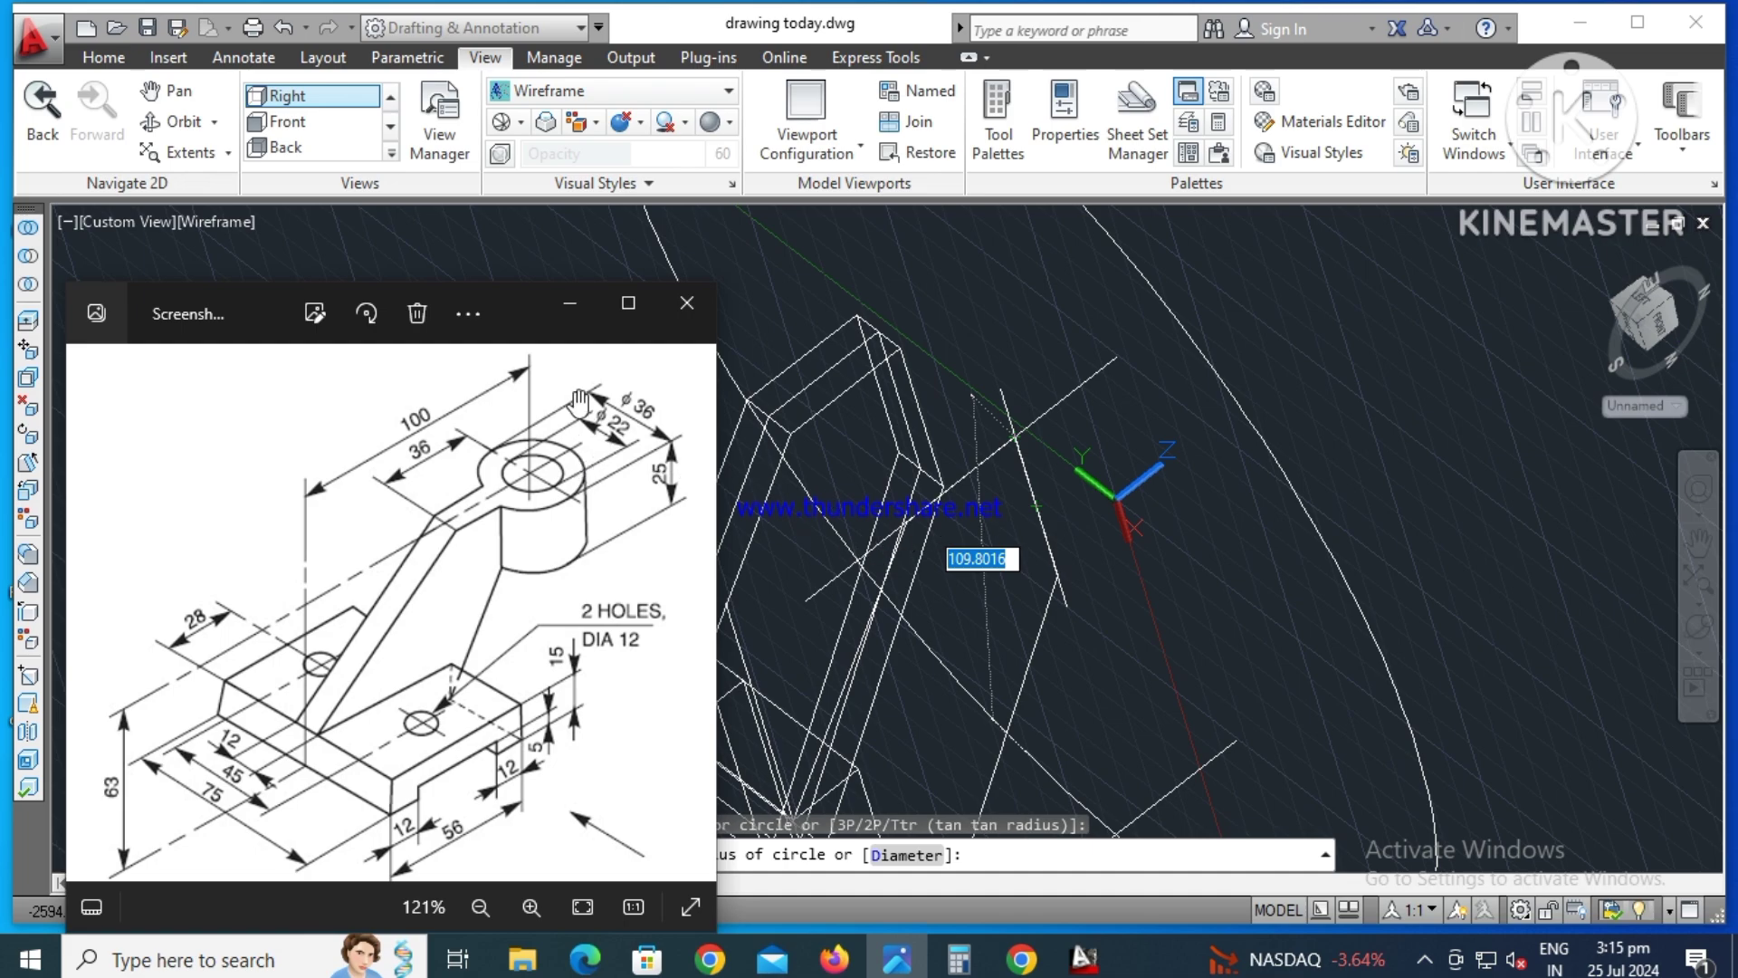
click(568, 312)
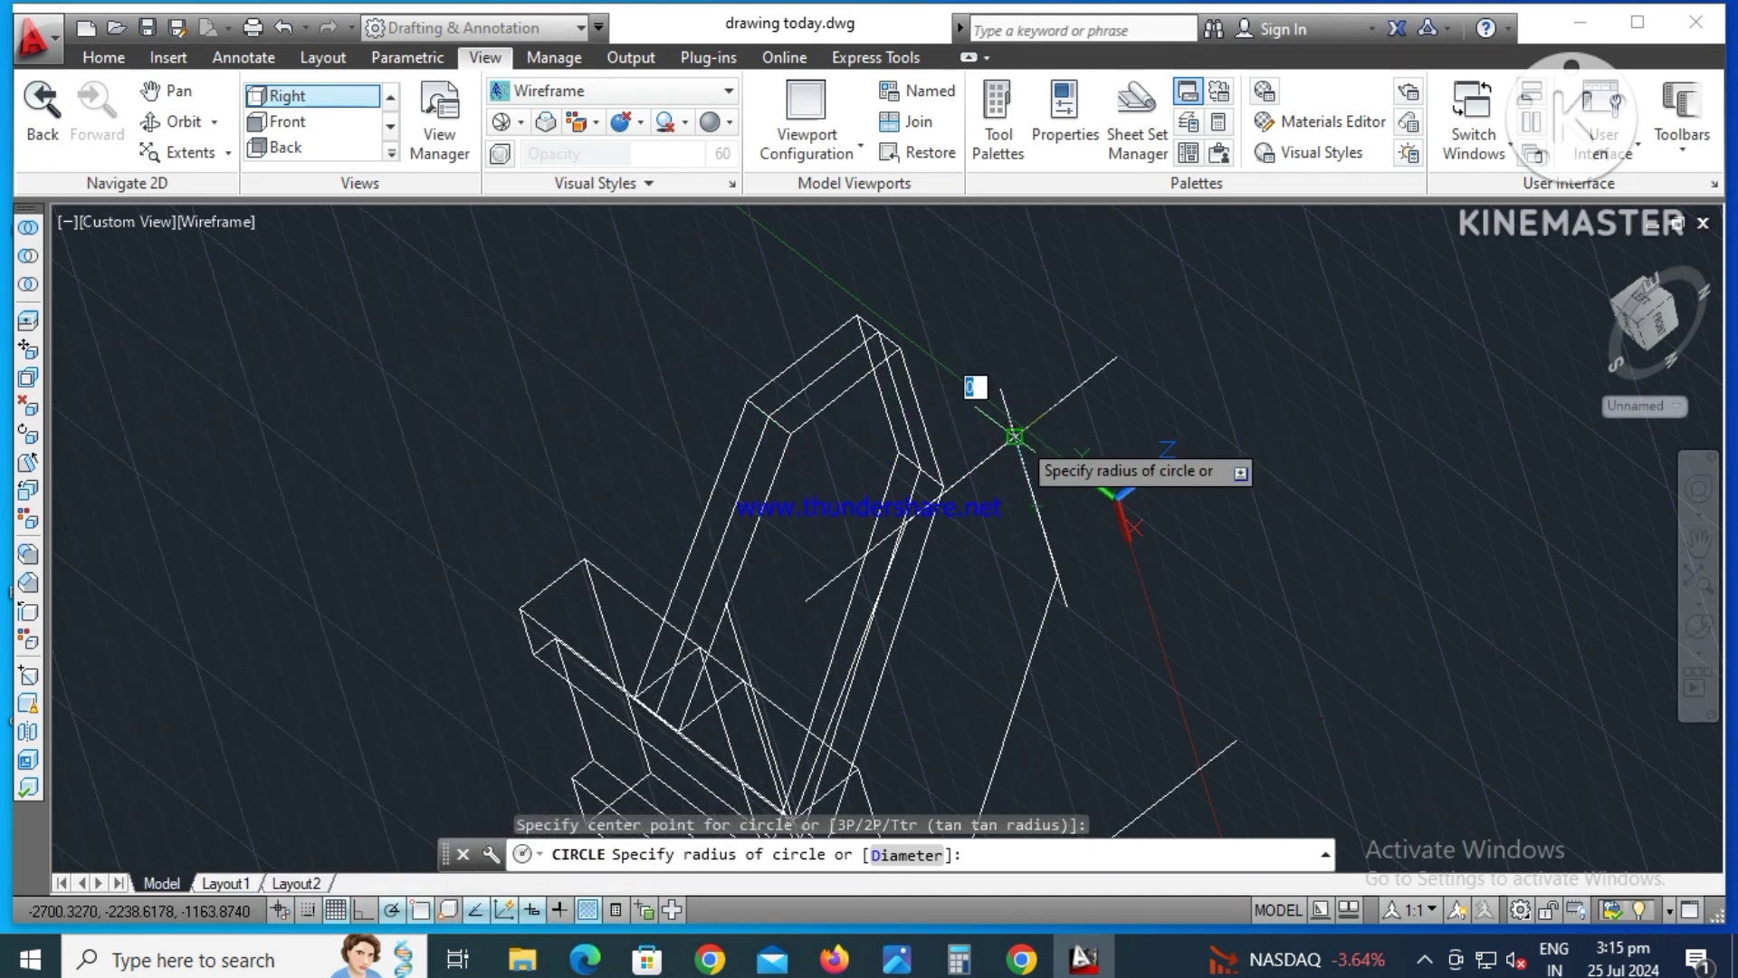
text(d)
key(Return)
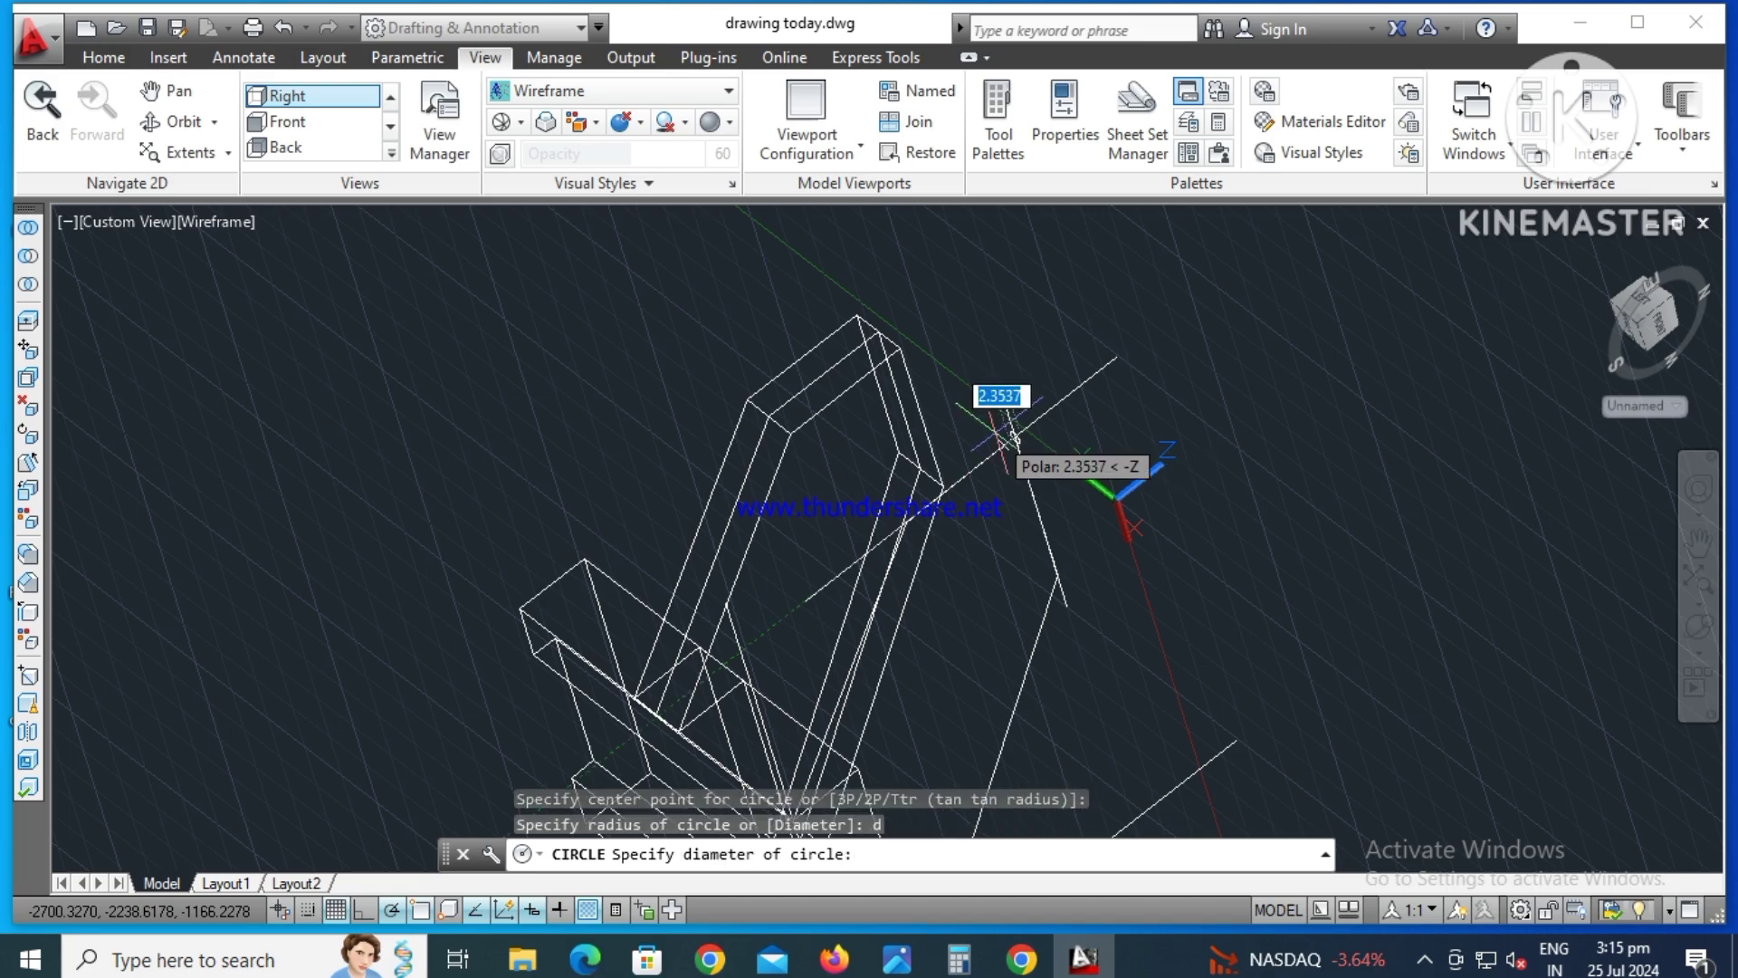
text(22)
key(Return)
text(C)
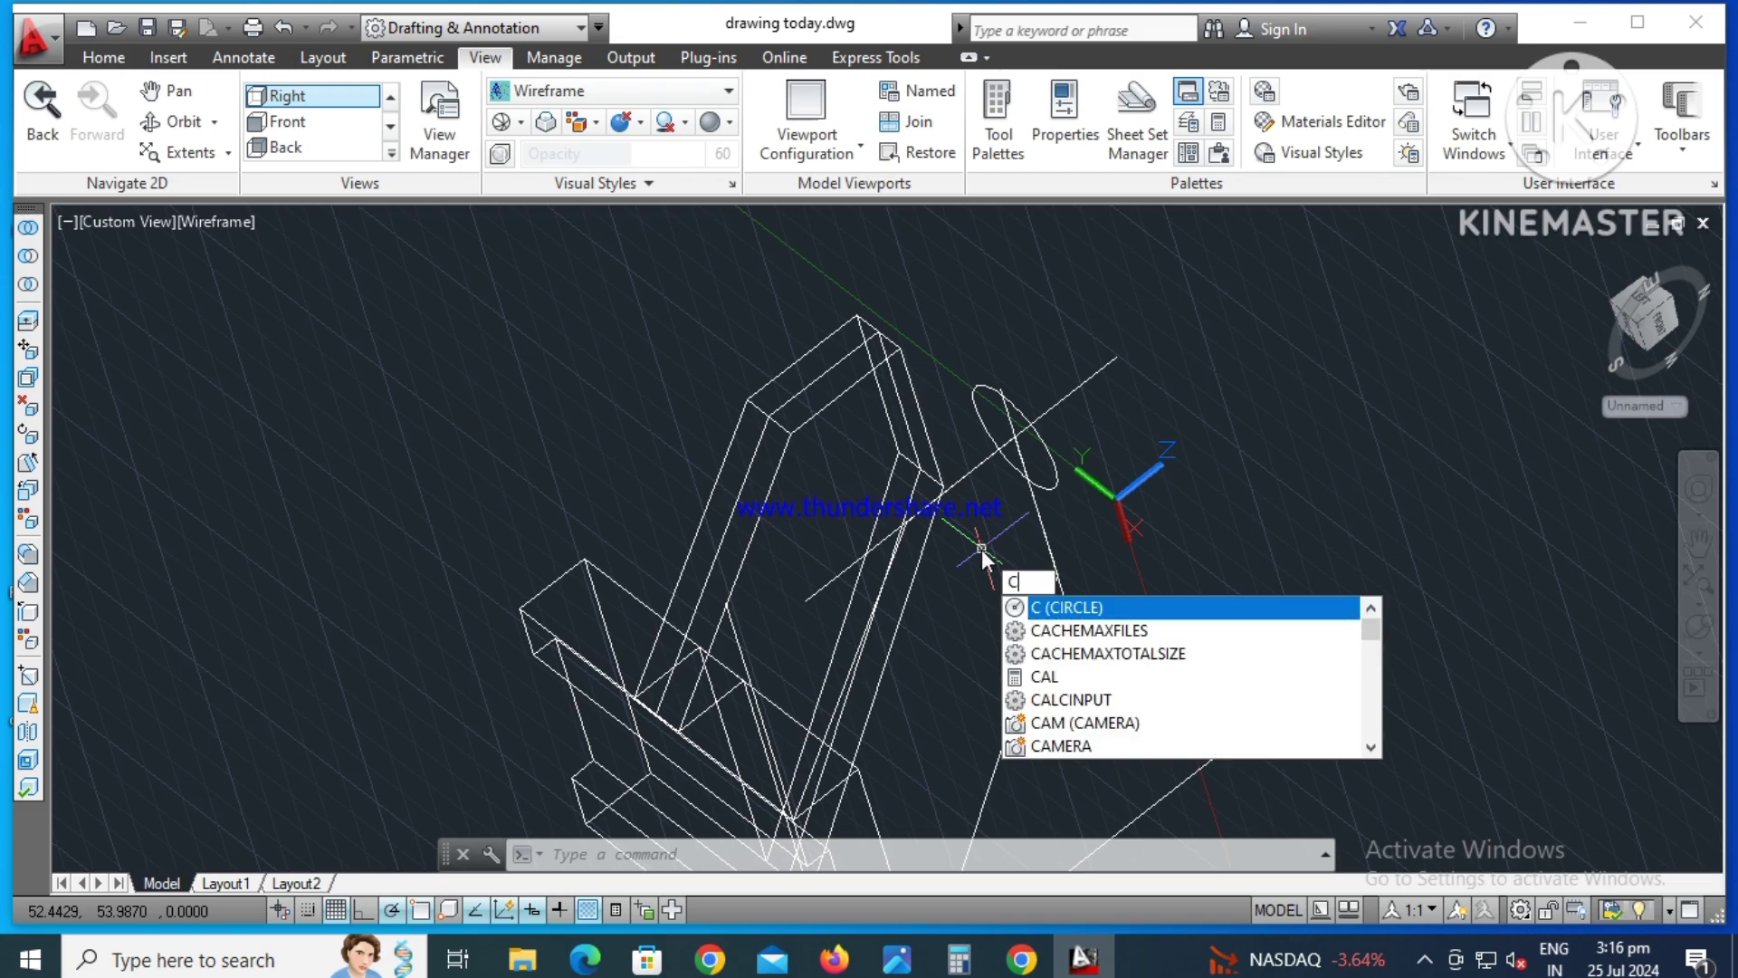
- Draw a concentric 36-diameter circle at the same centre for the boss
click(1058, 615)
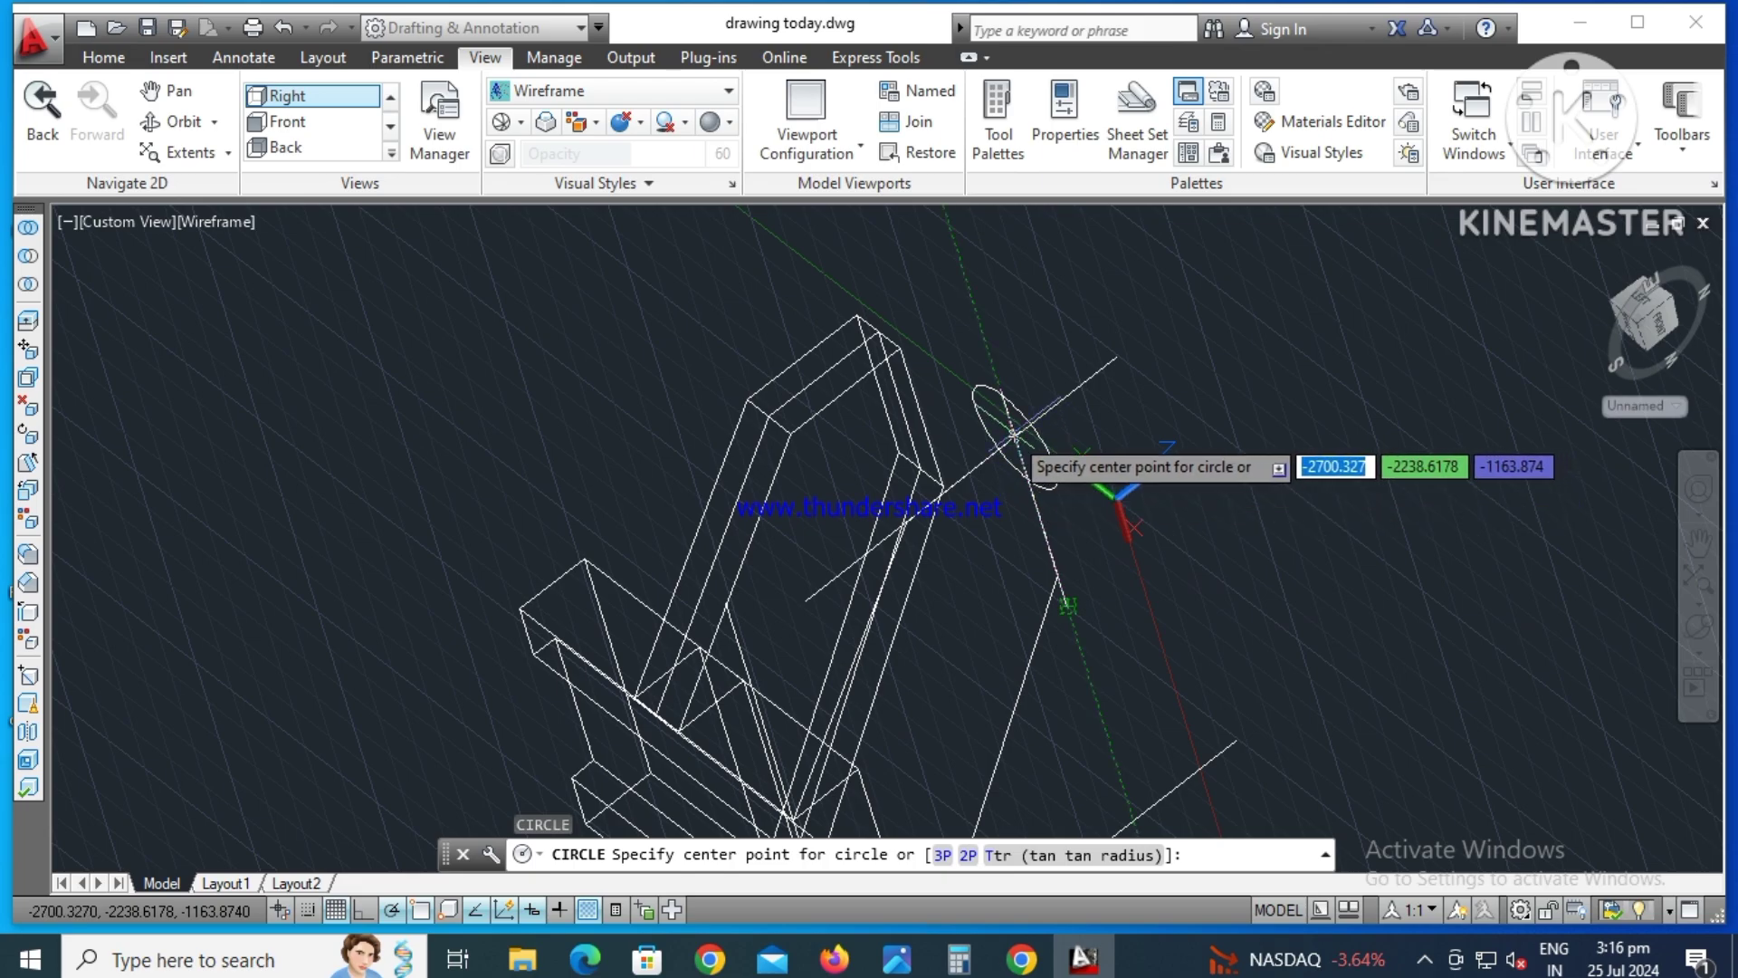
scroll(1015, 436, up, 3)
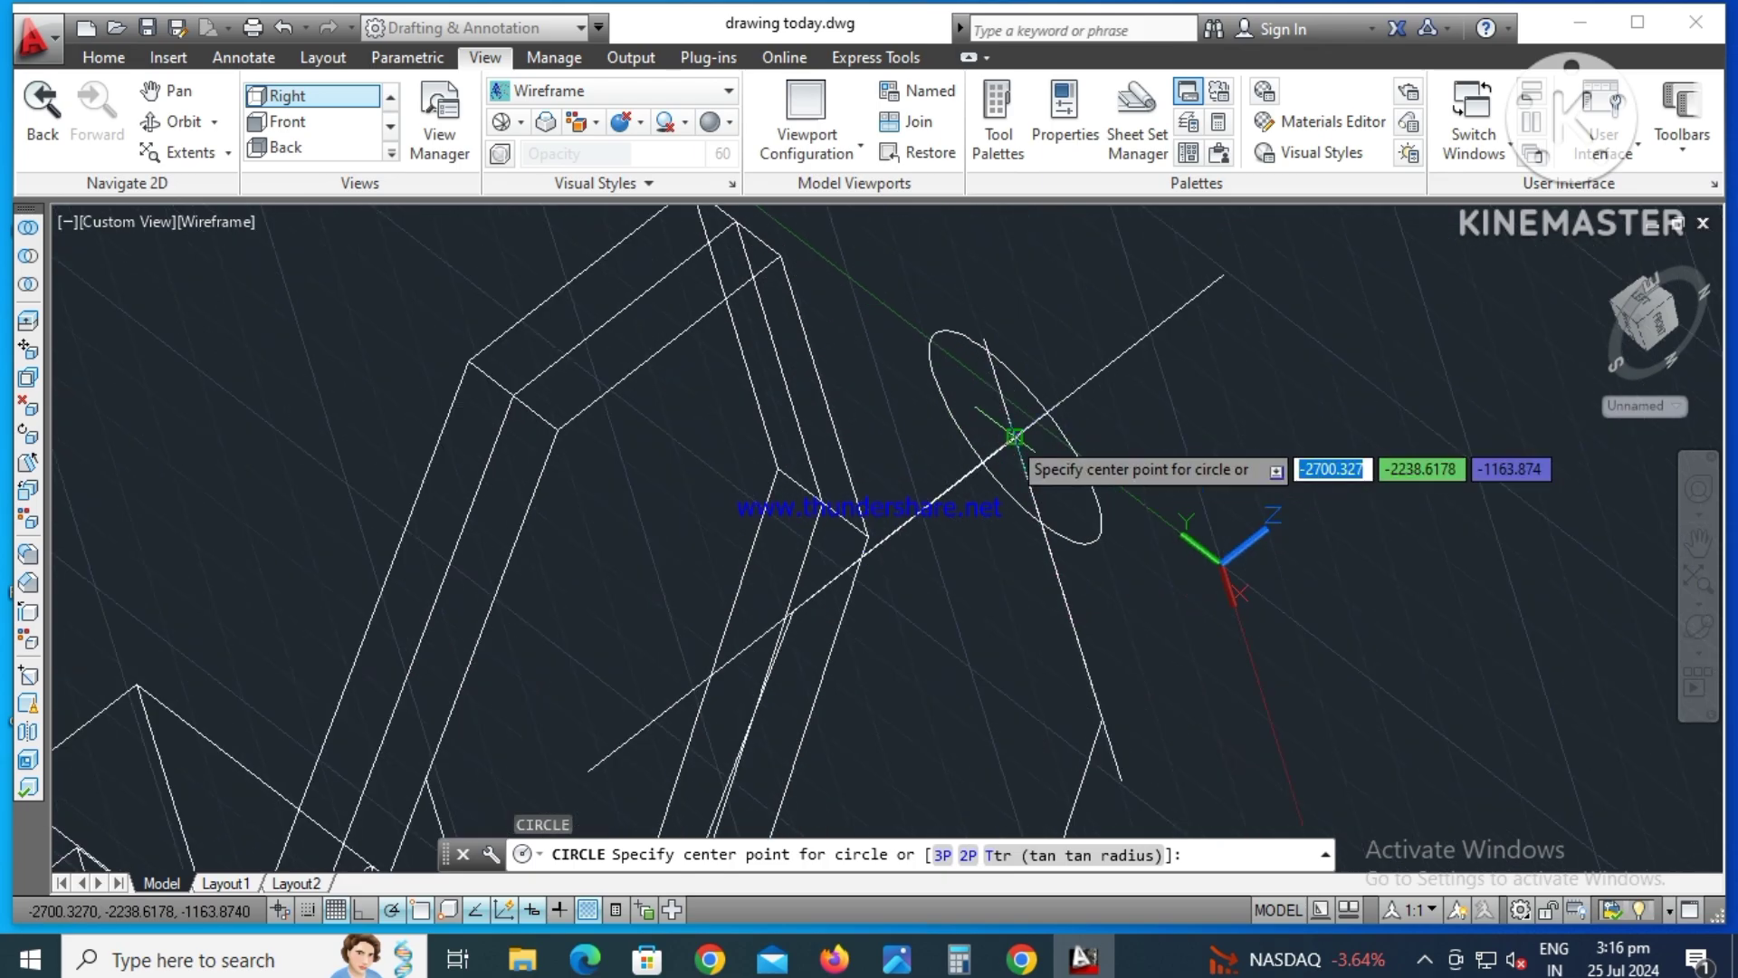
click(1015, 437)
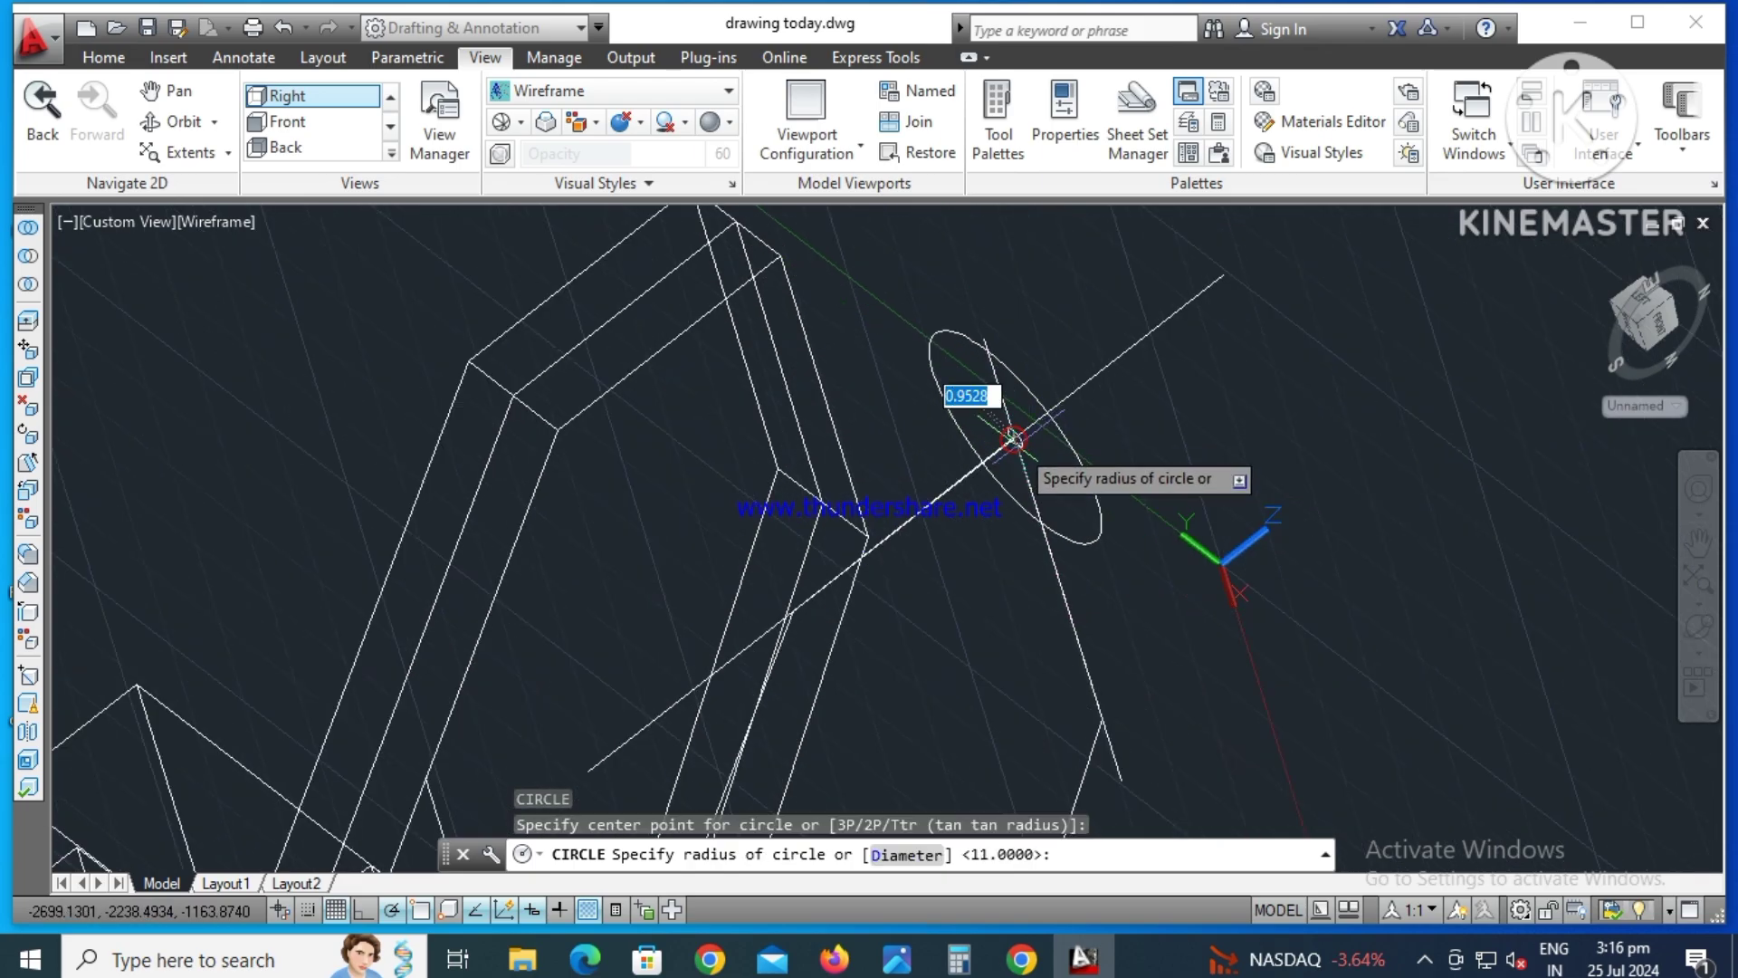
text(d)
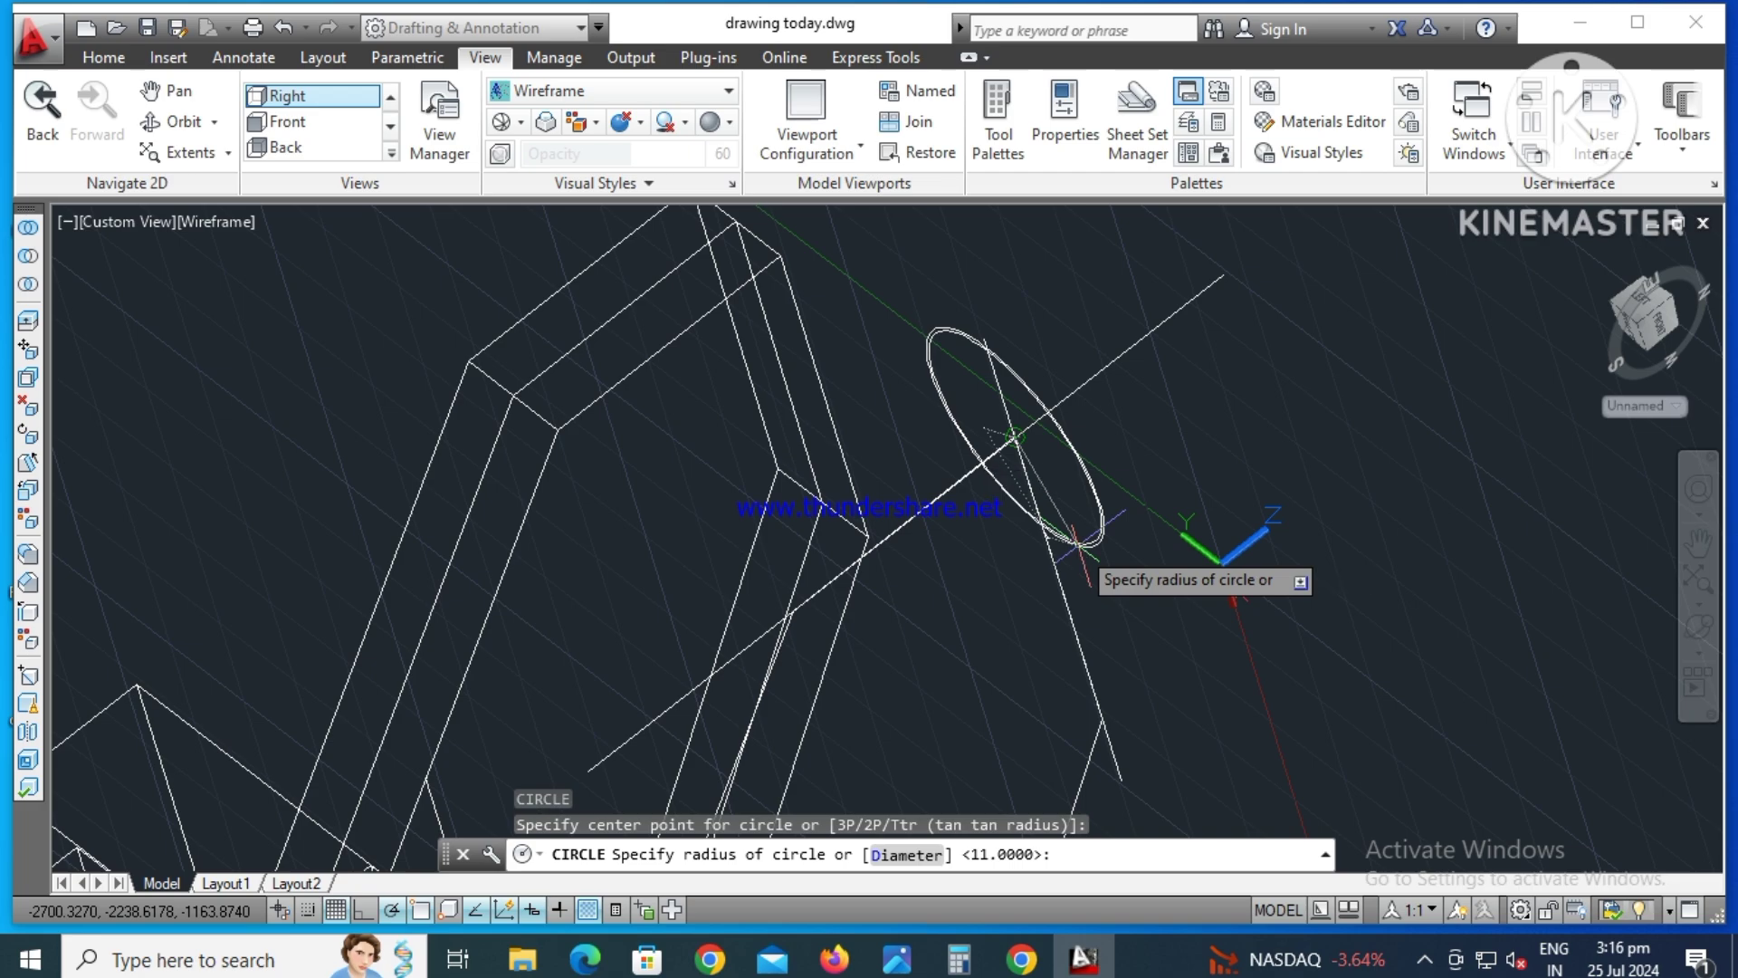
key(Return)
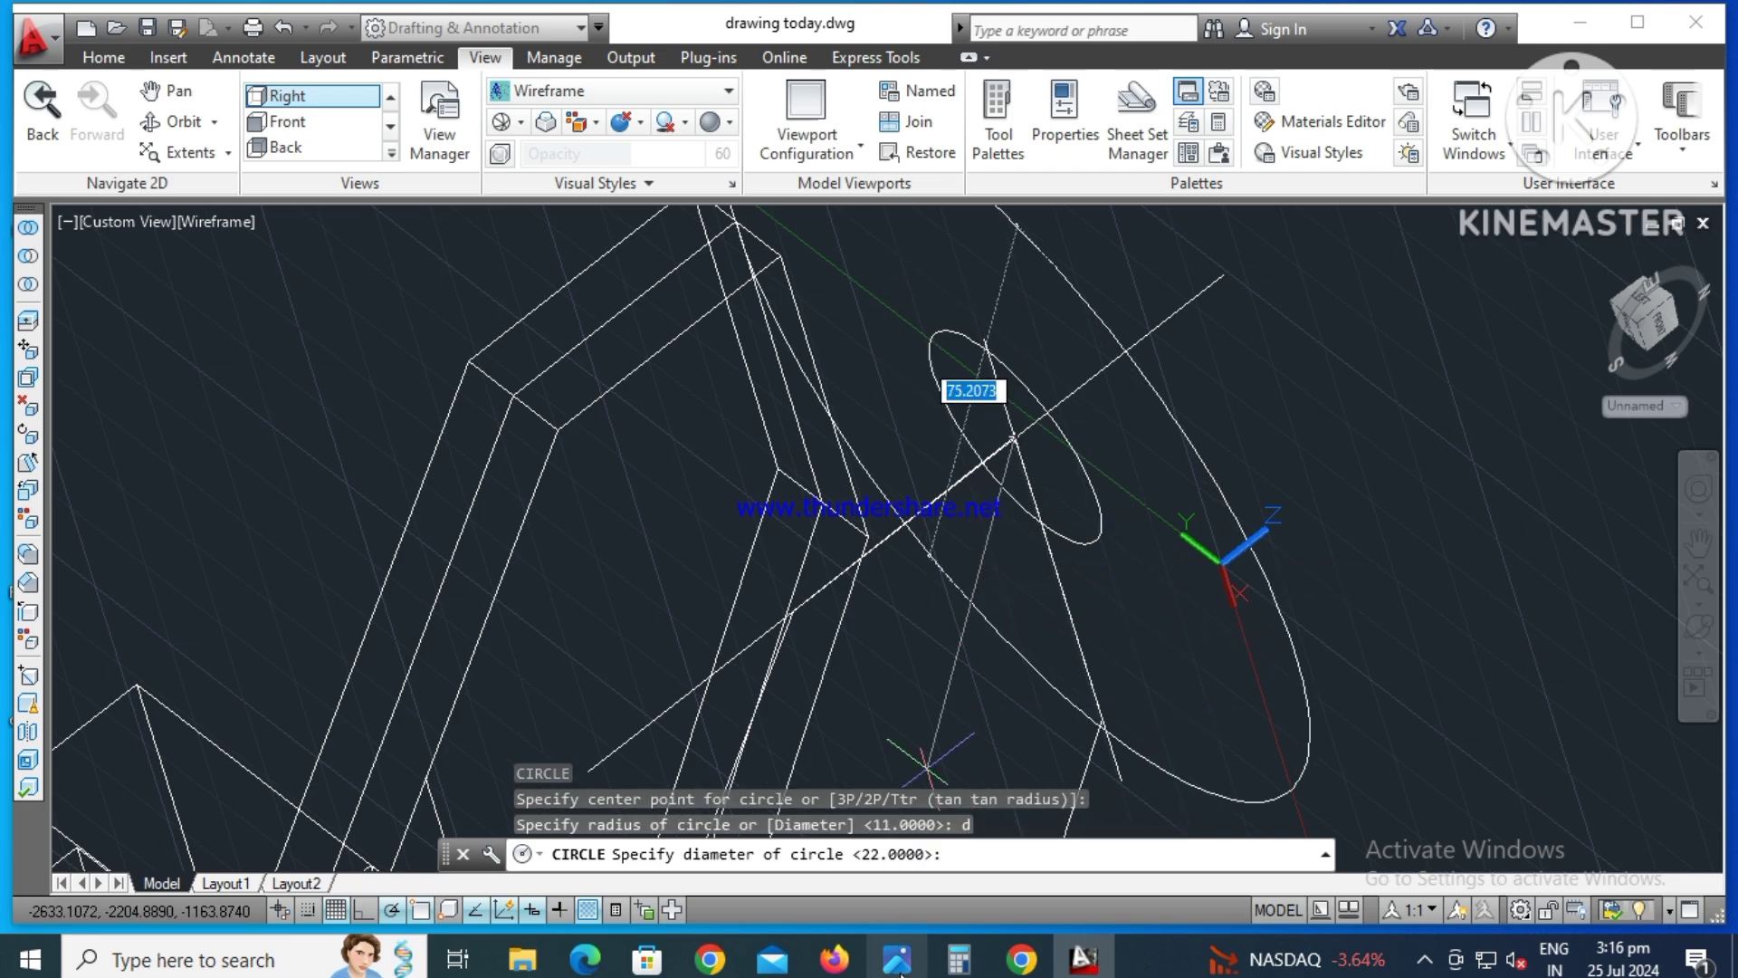
click(898, 967)
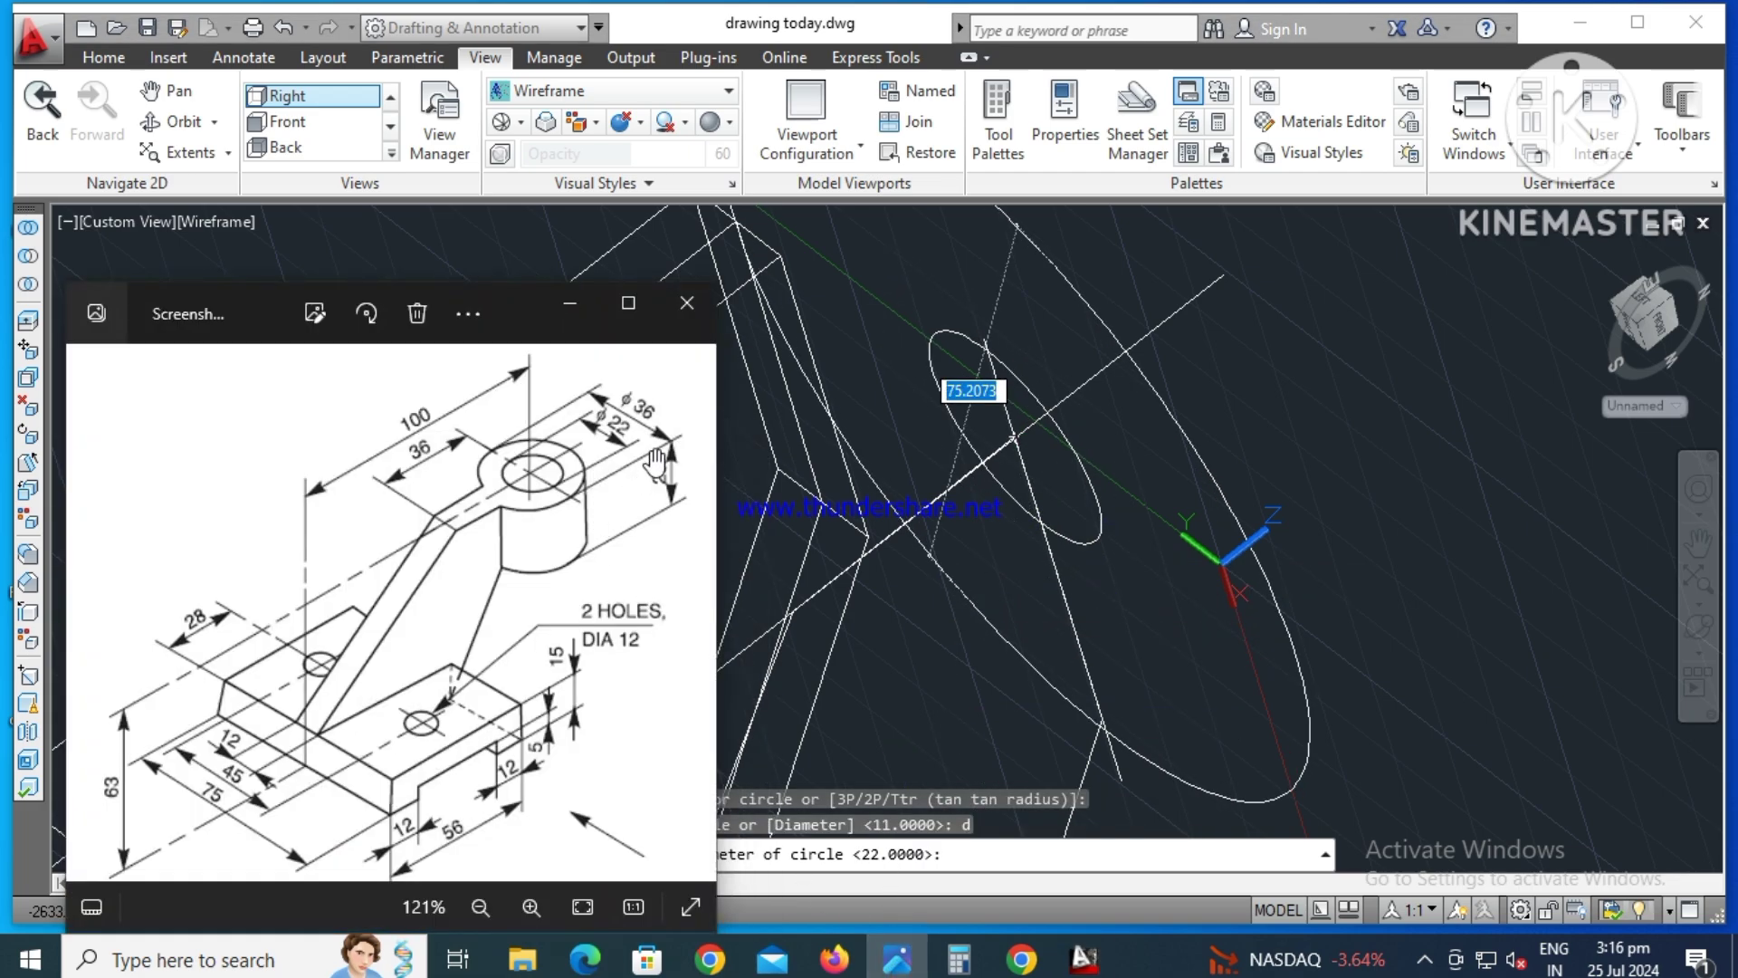
click(565, 307)
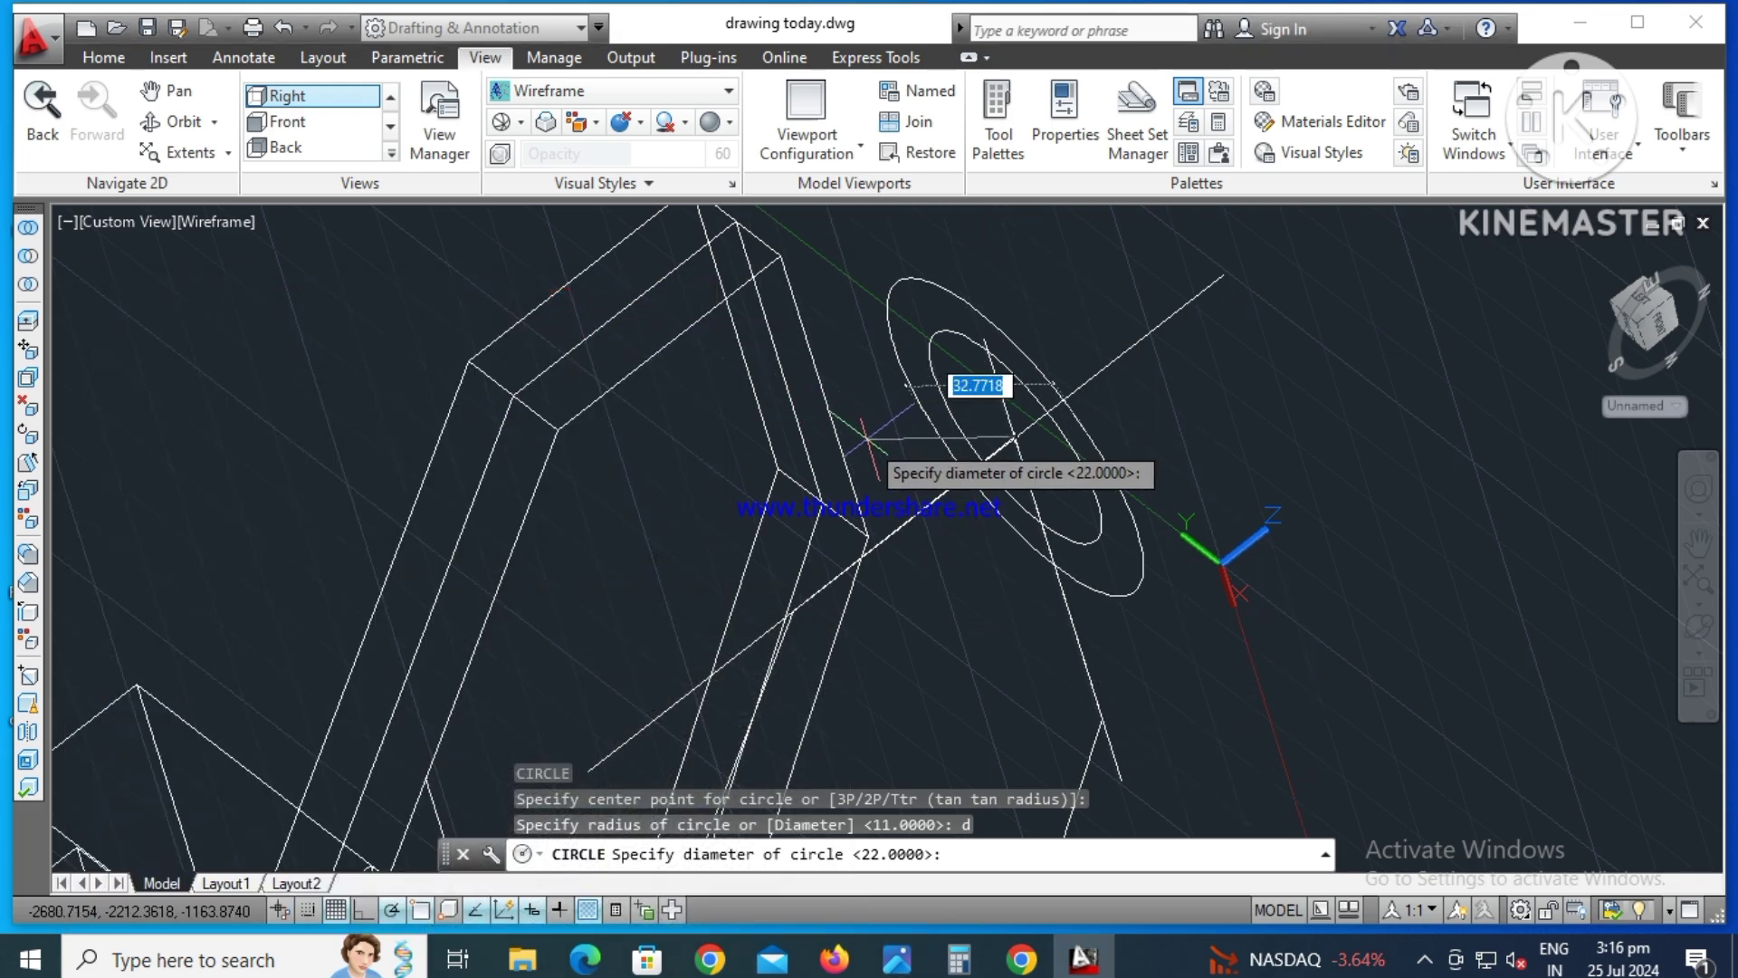
text(36)
key(Return)
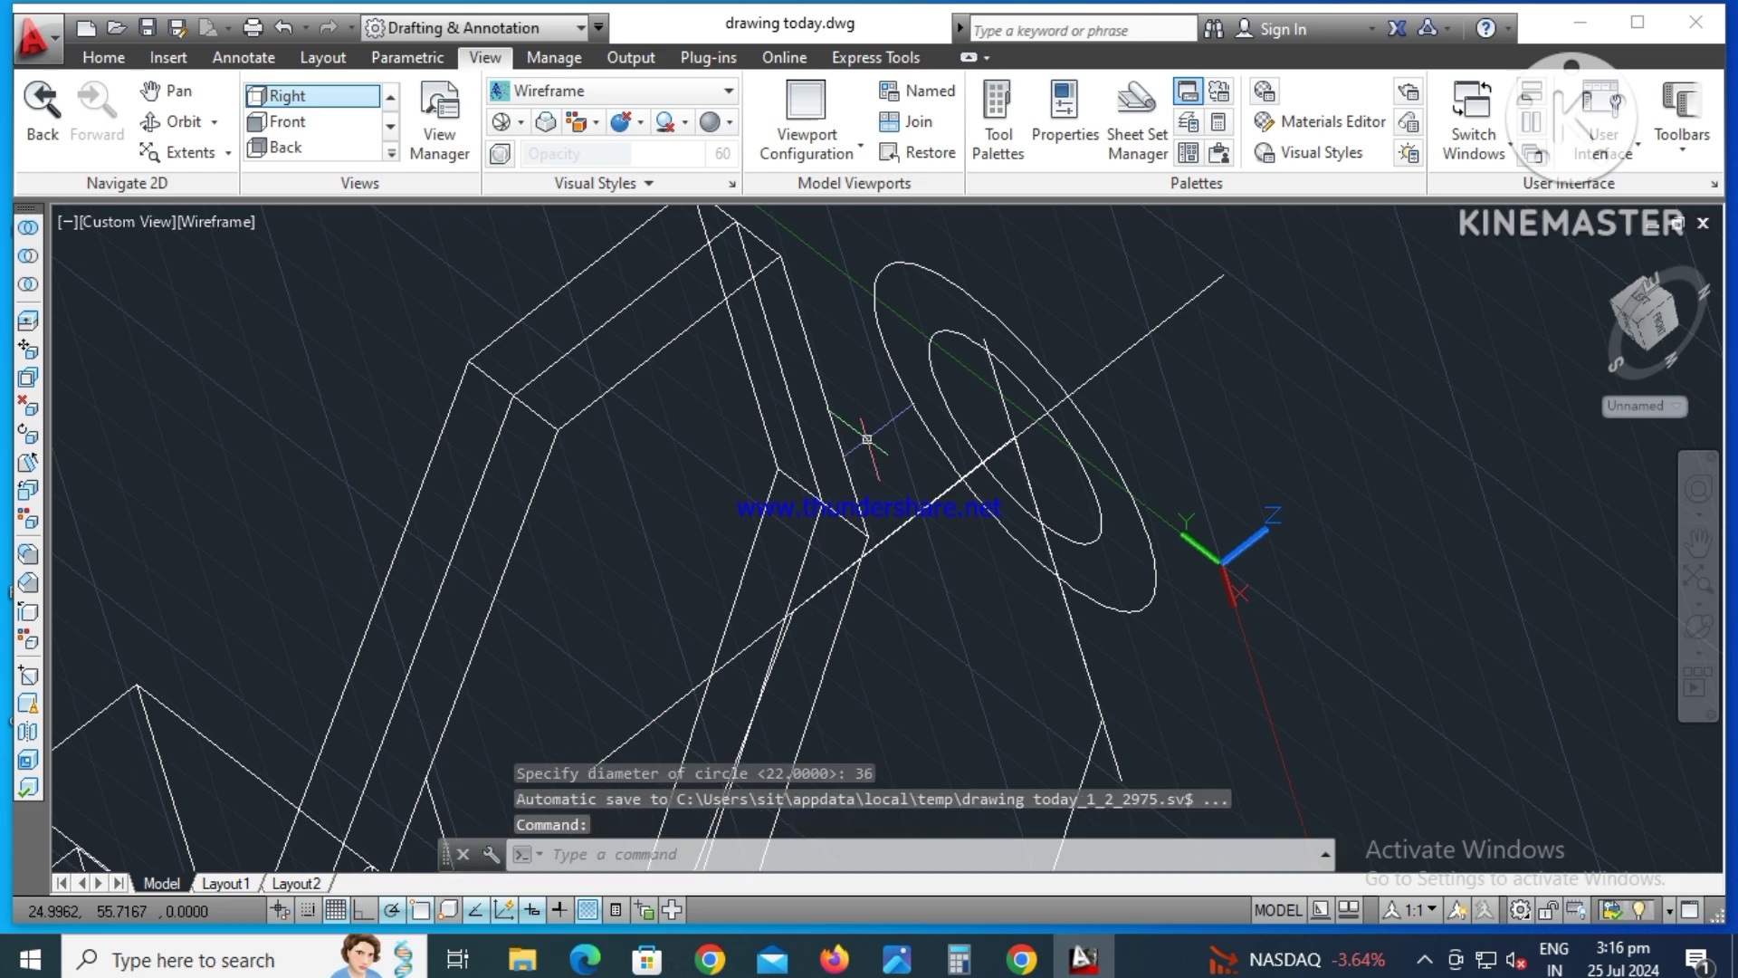
scroll(884, 489, down, 2)
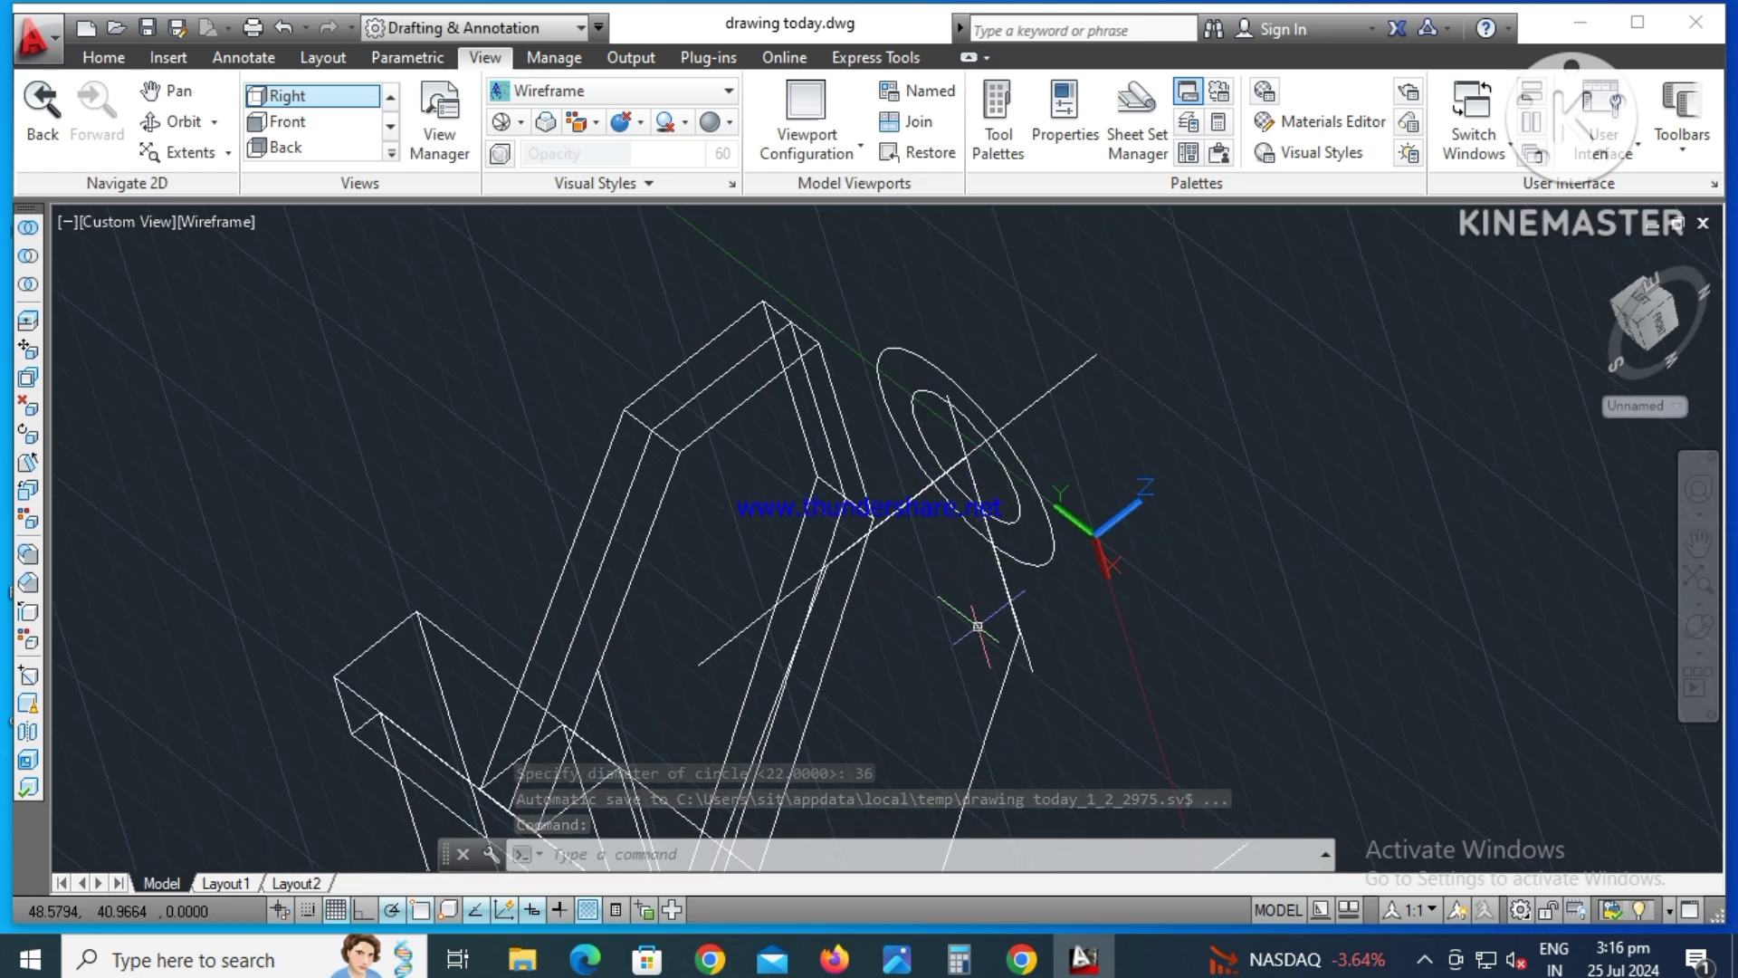
text(EXTRUde)
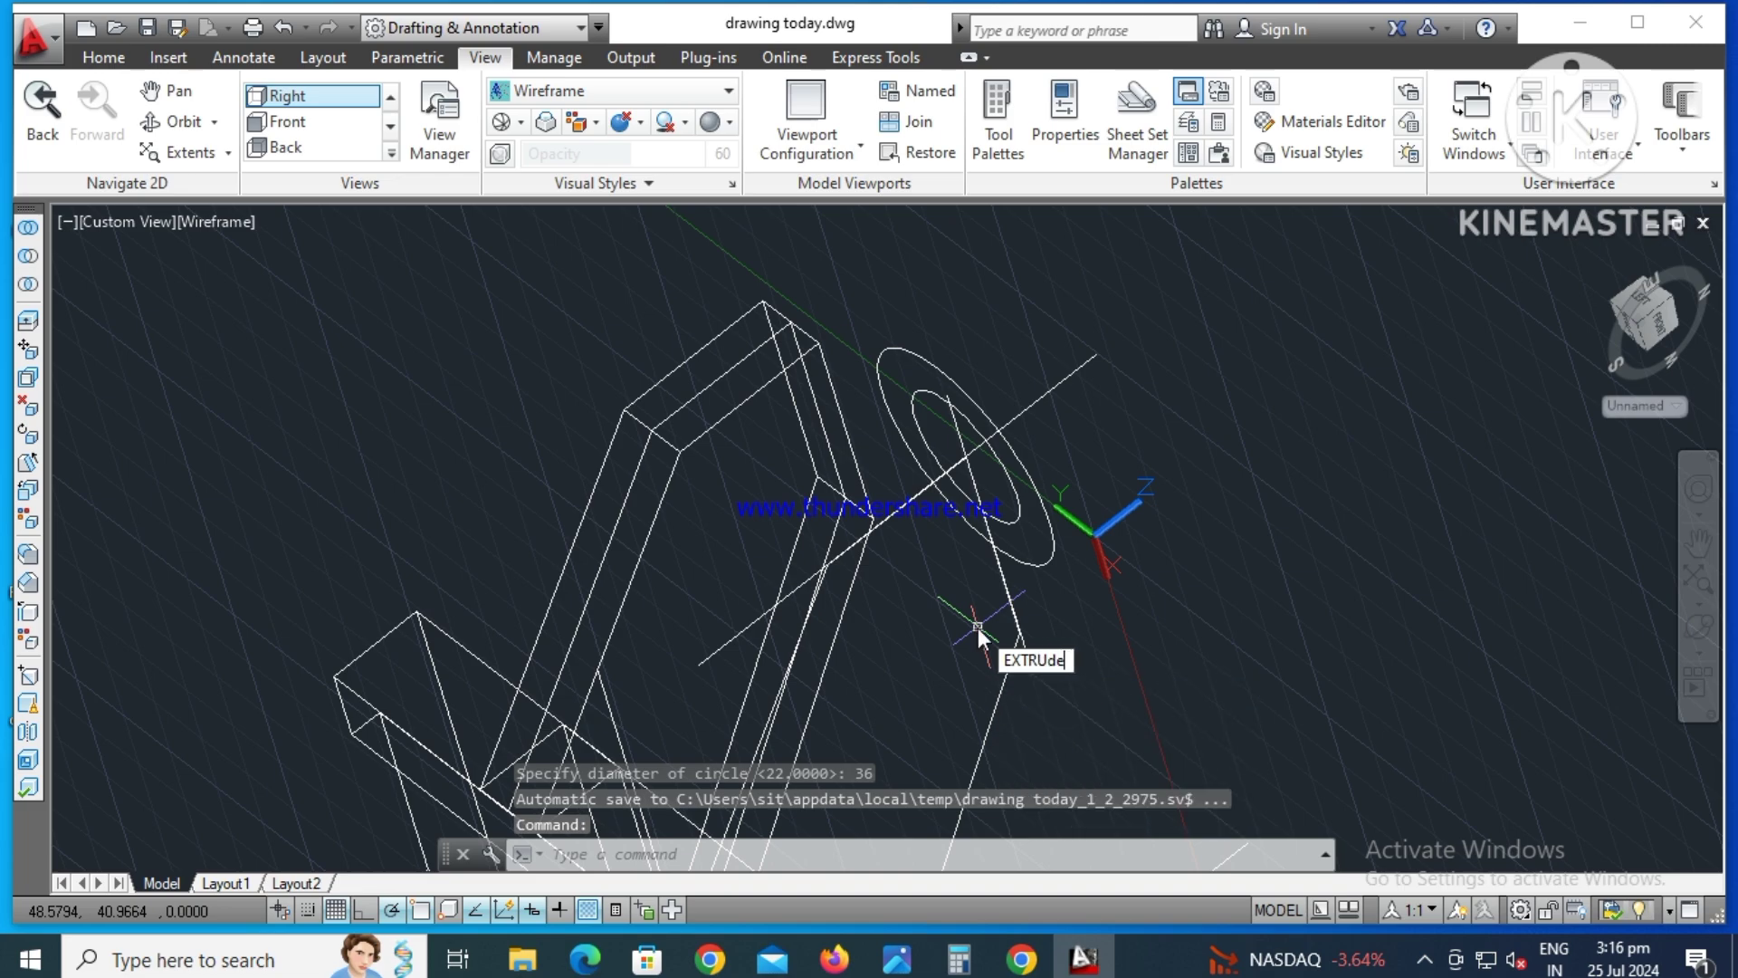
- Extrude the inner 22-diameter circle into a cylinder
key(Return)
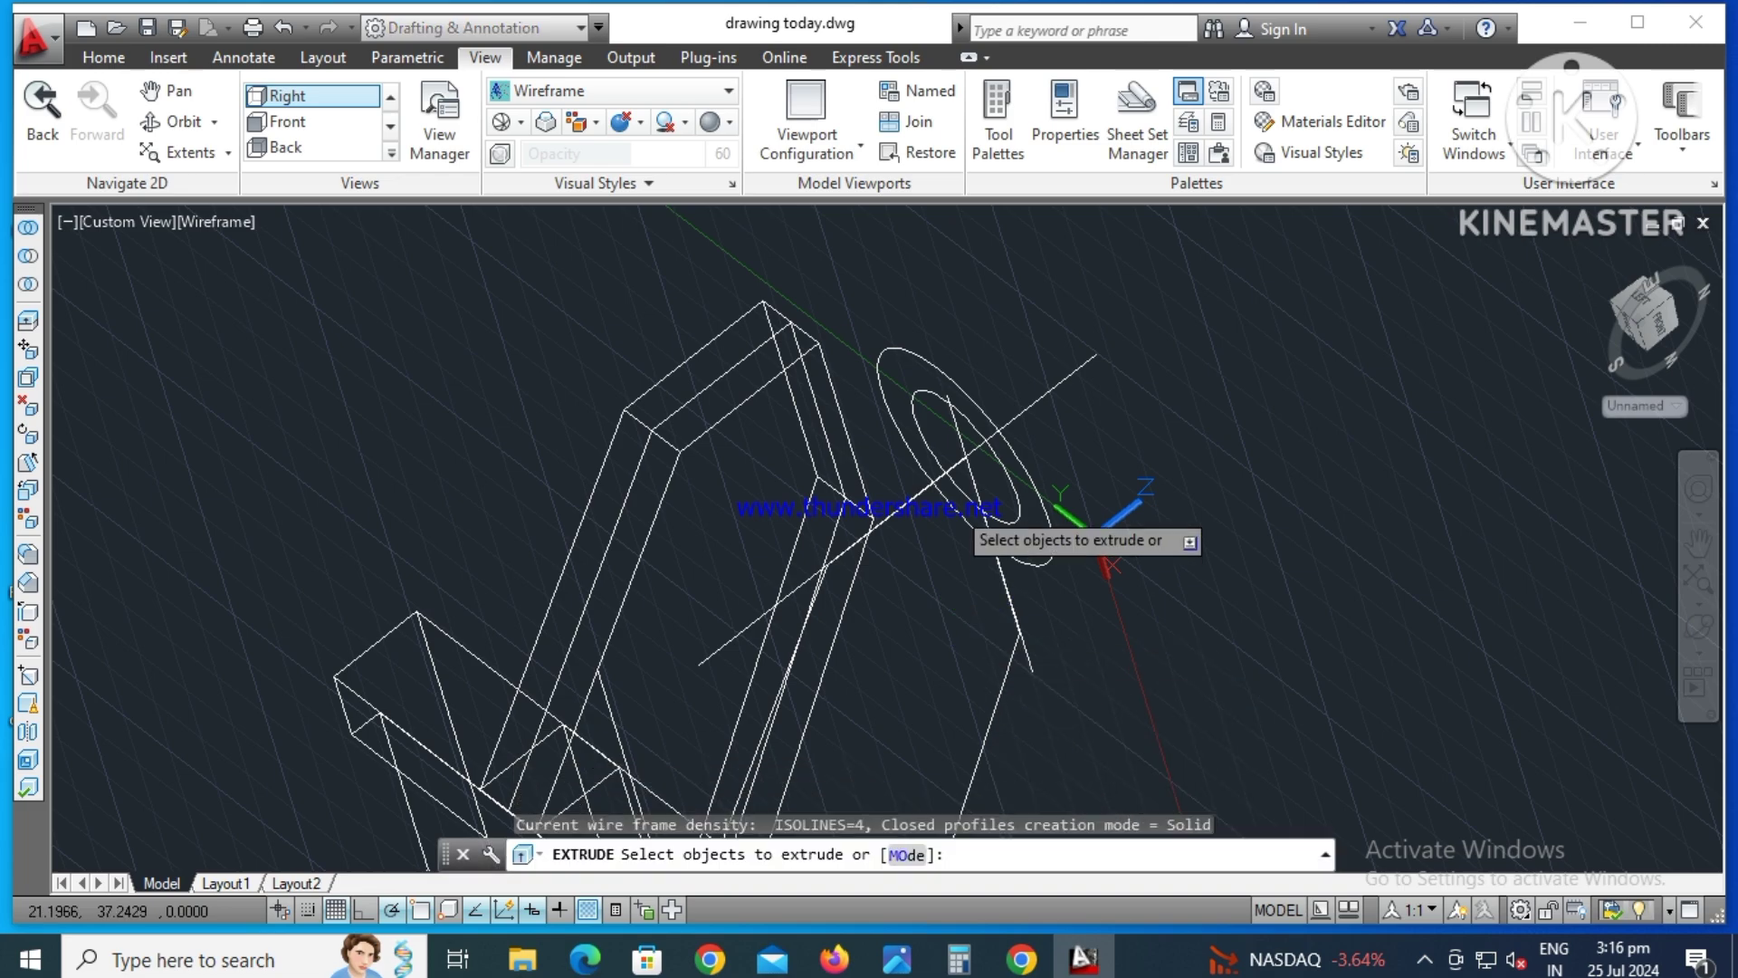
click(972, 500)
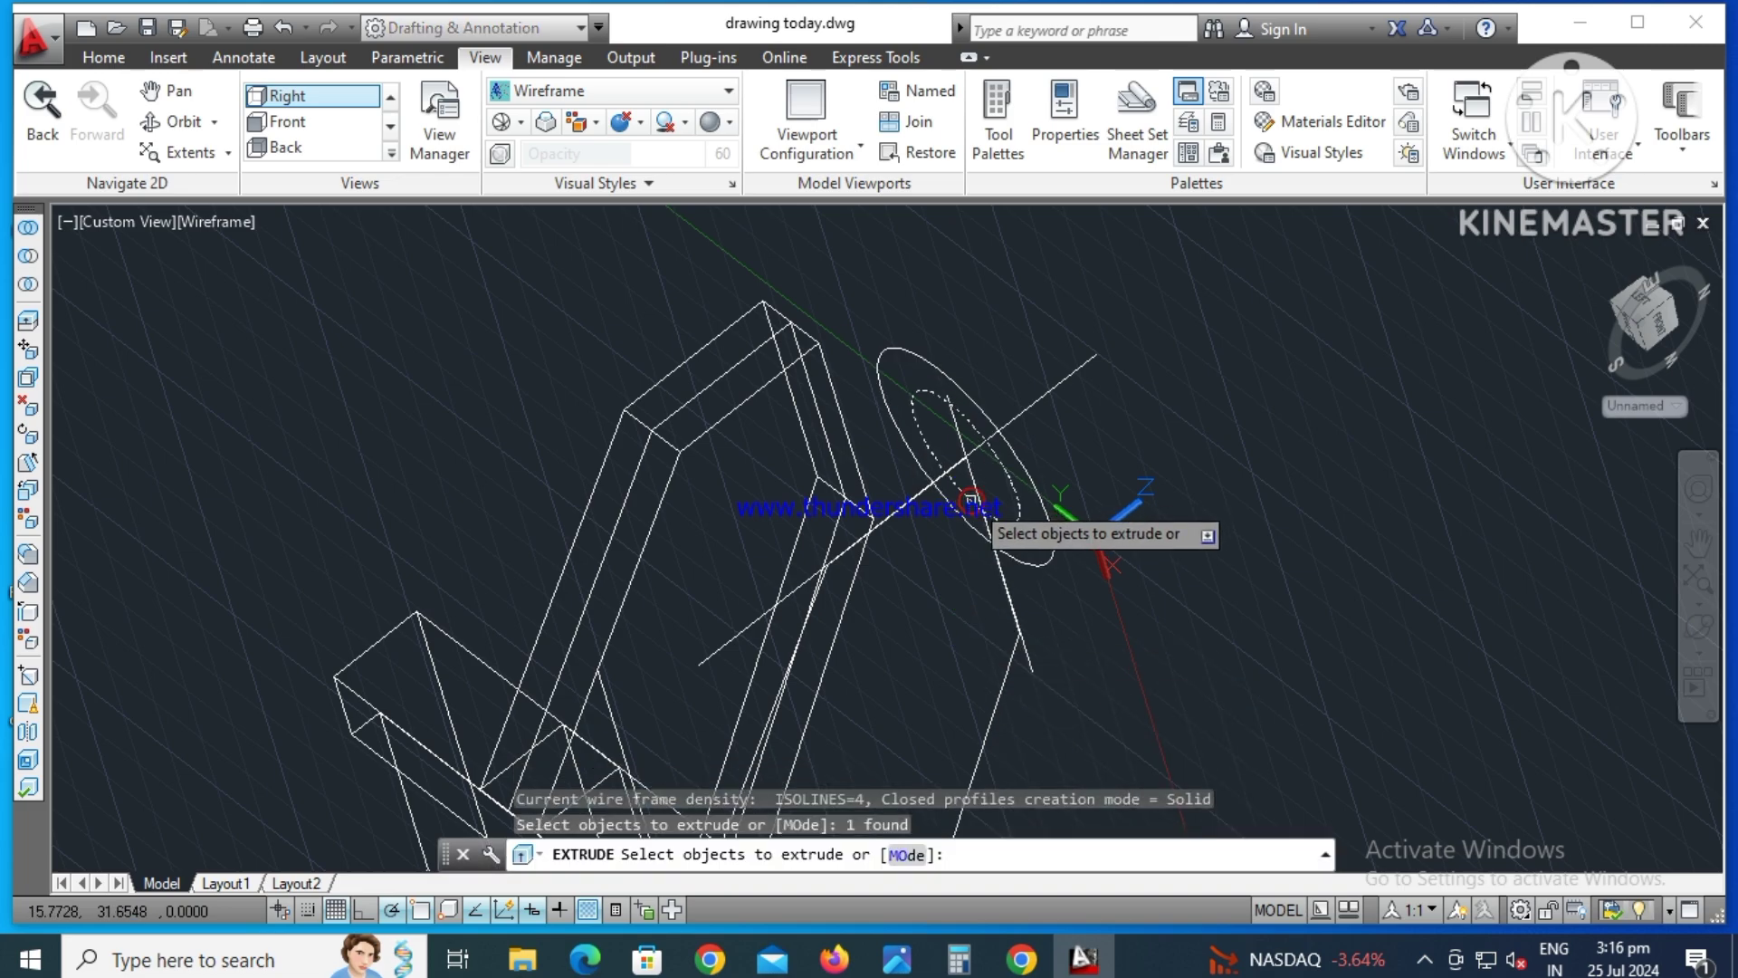
key(Return)
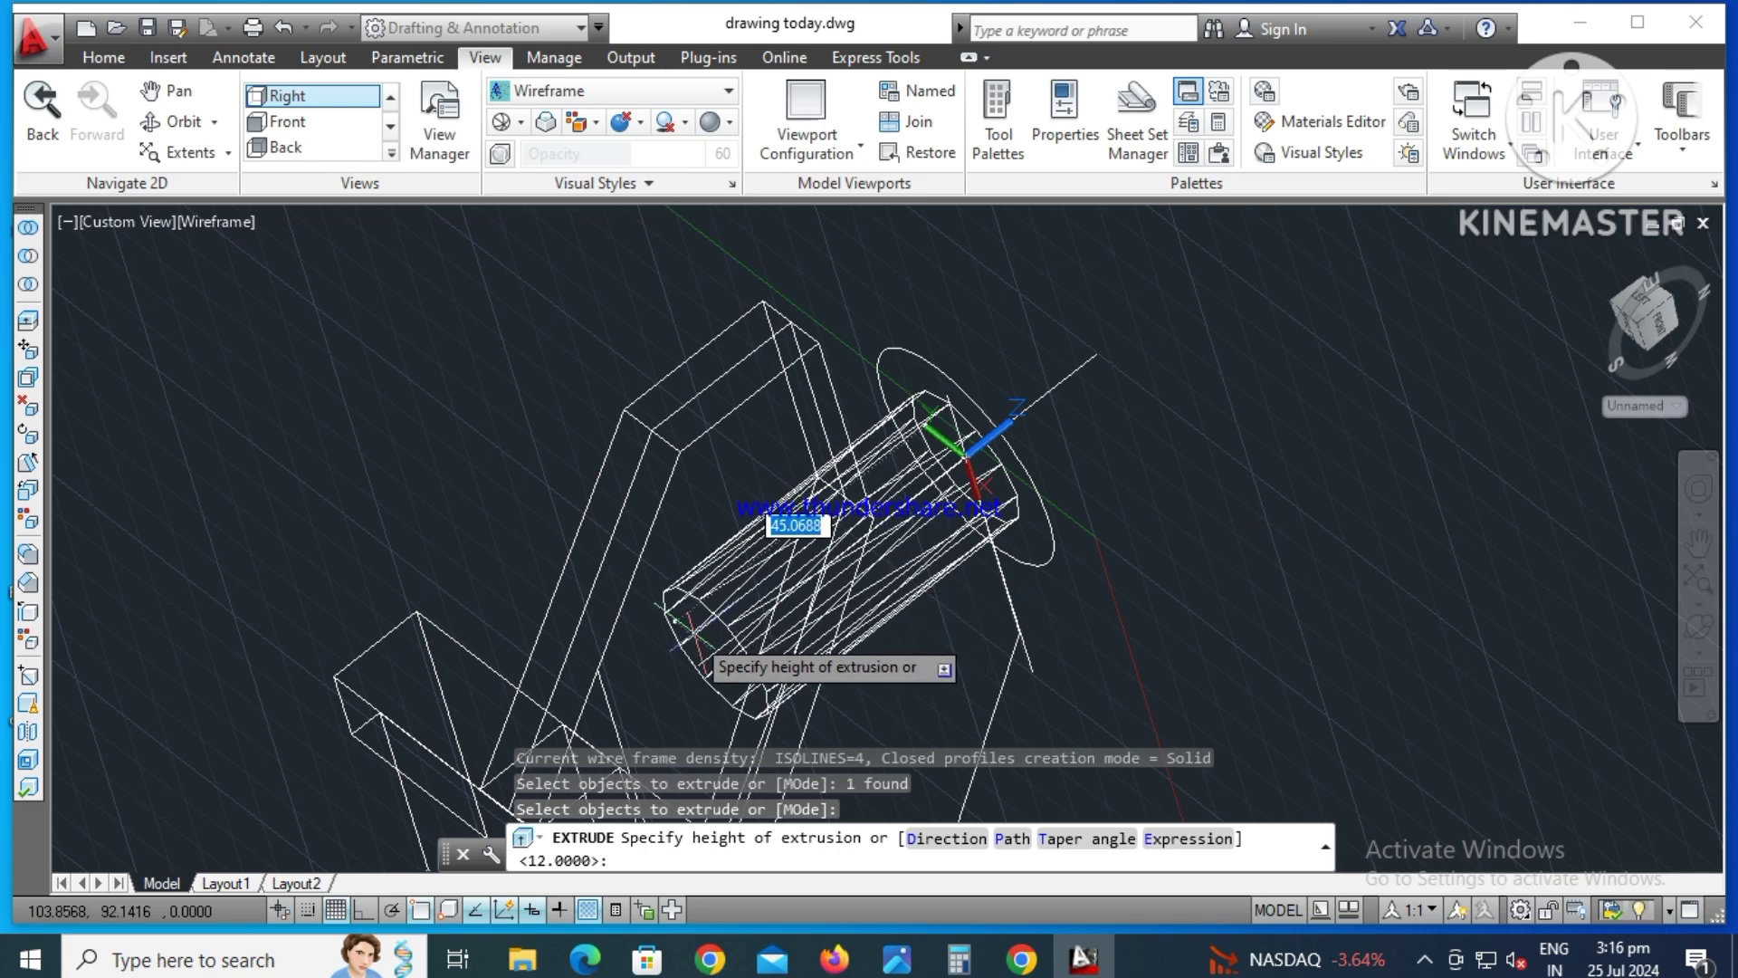
click(678, 622)
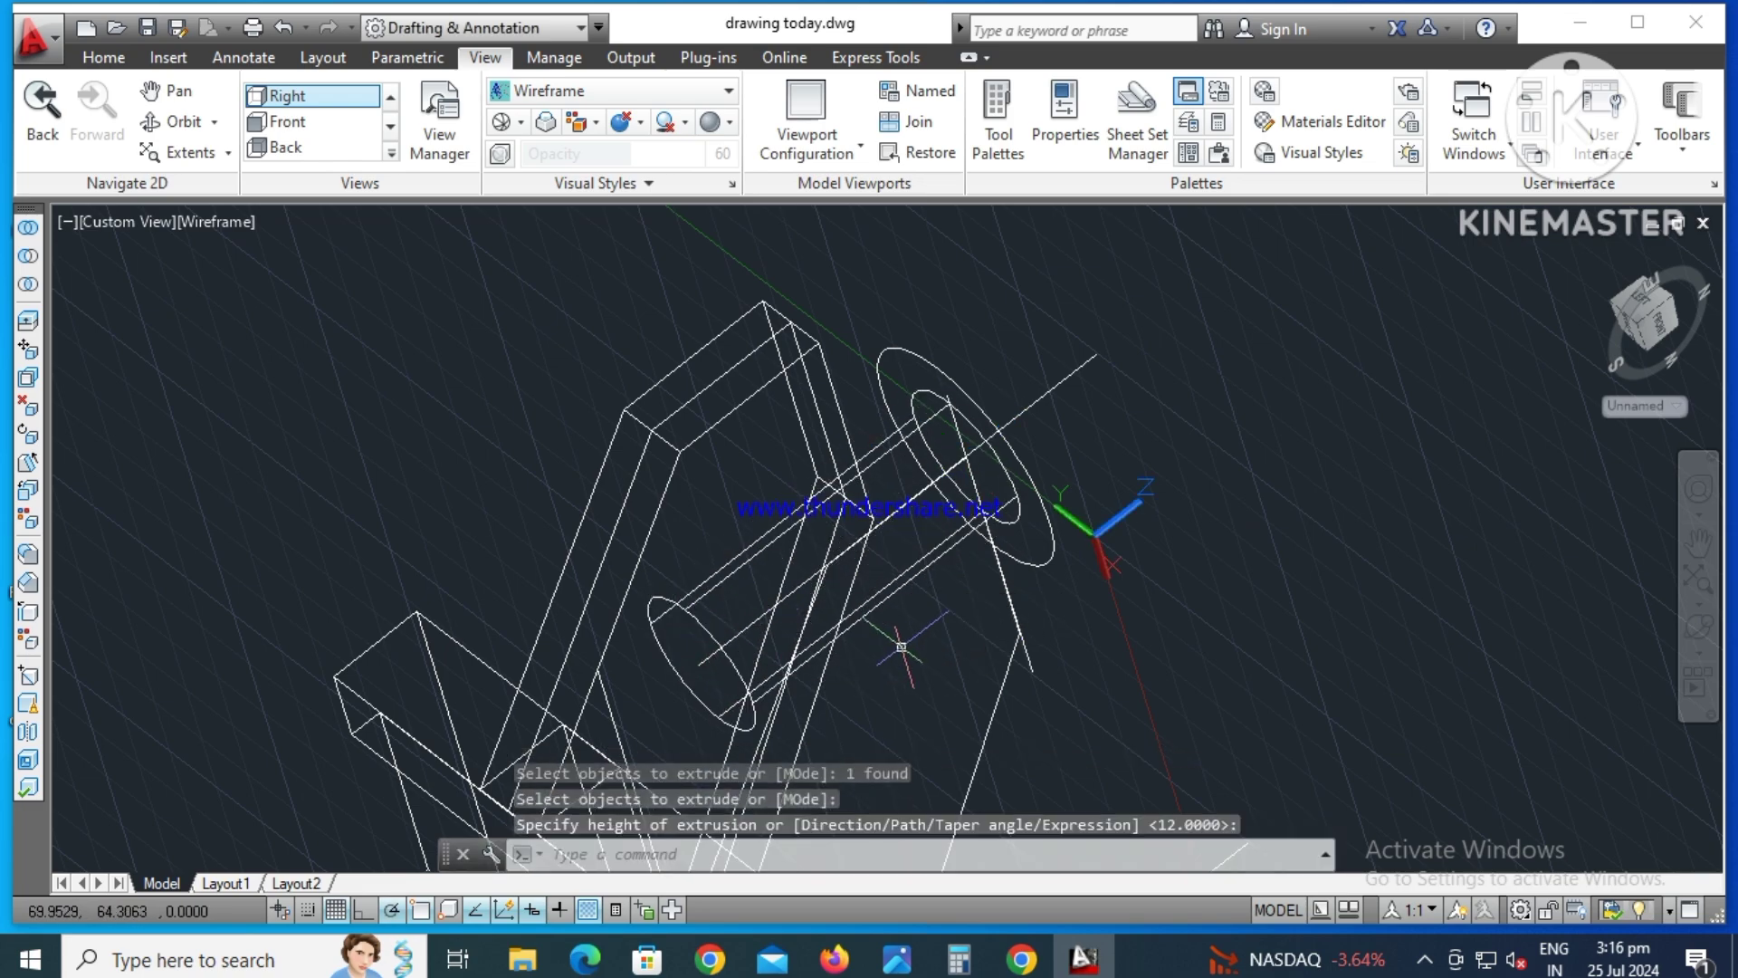
- Extrude the outer 36-diameter circle to a height of 25
text(EXT)
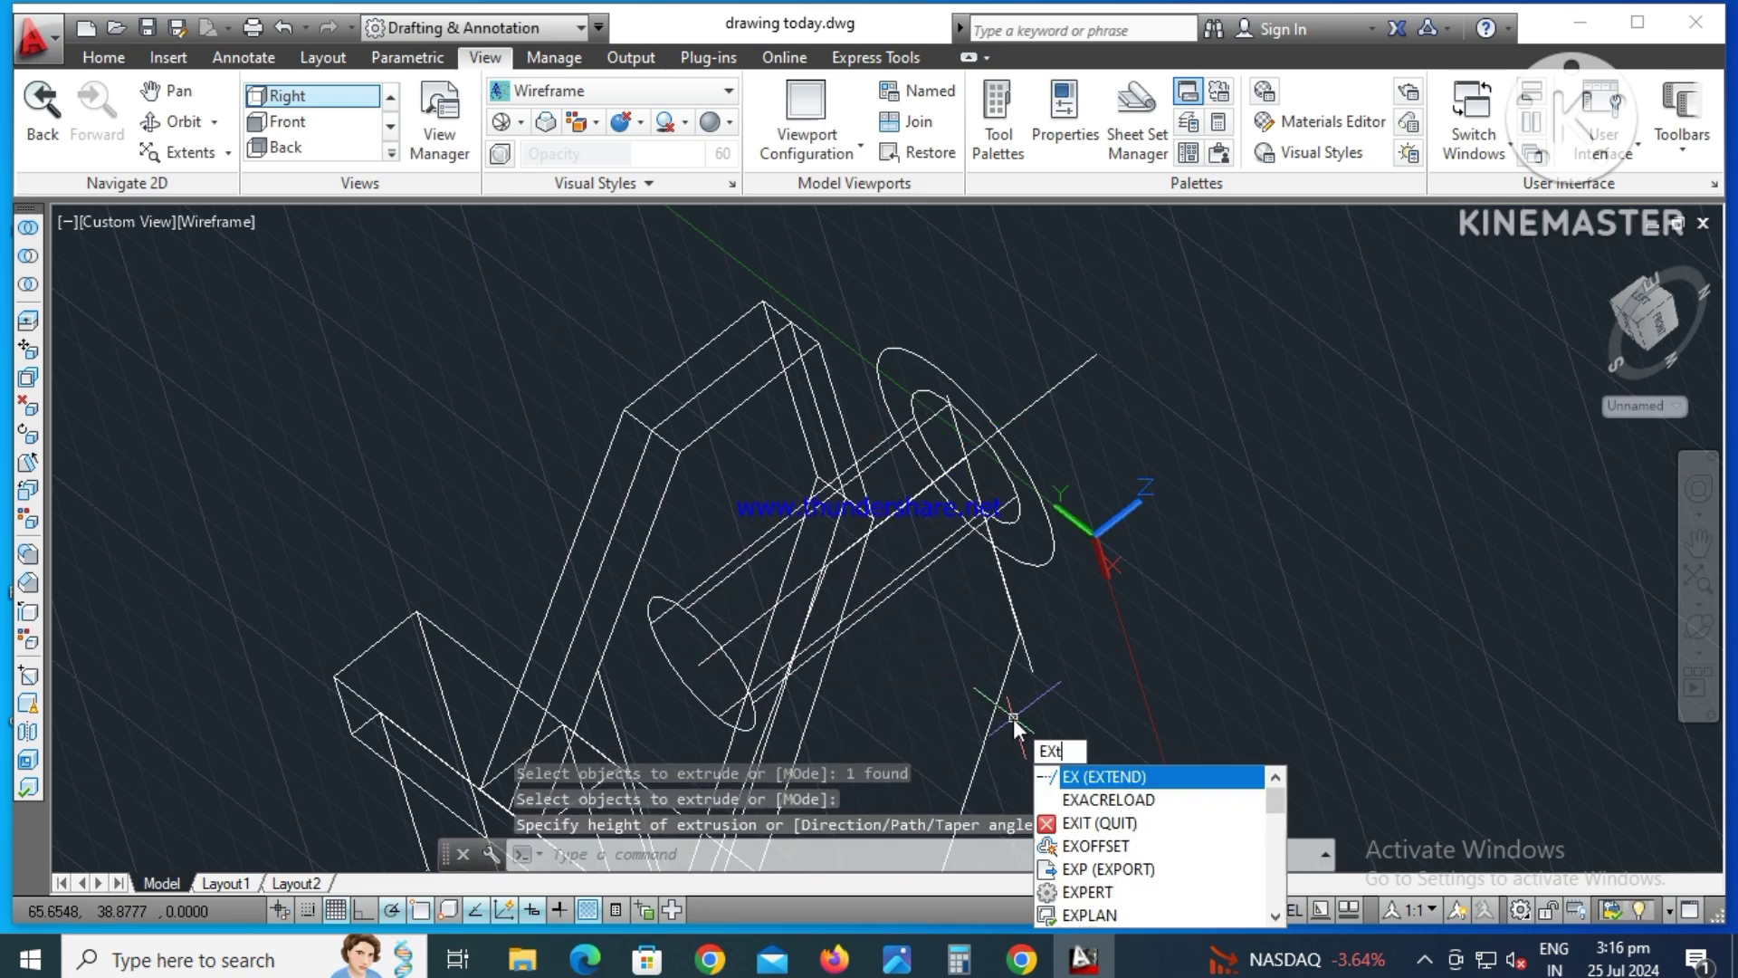
text(RUDE)
key(Return)
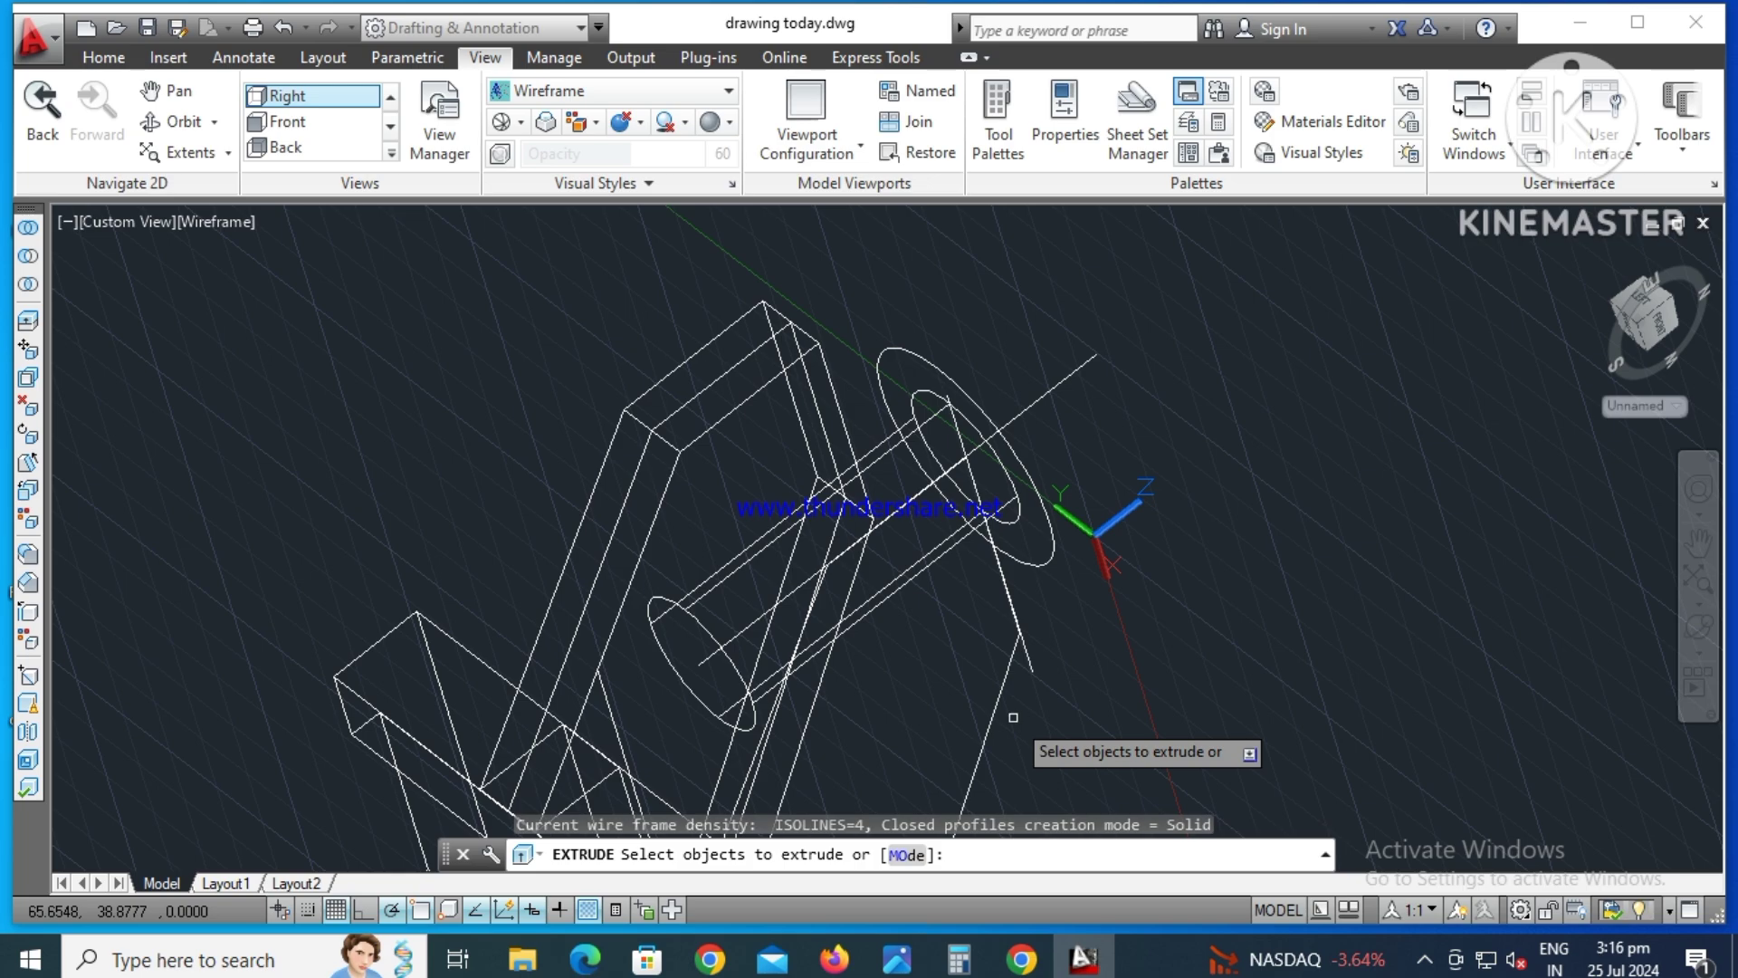
click(1020, 560)
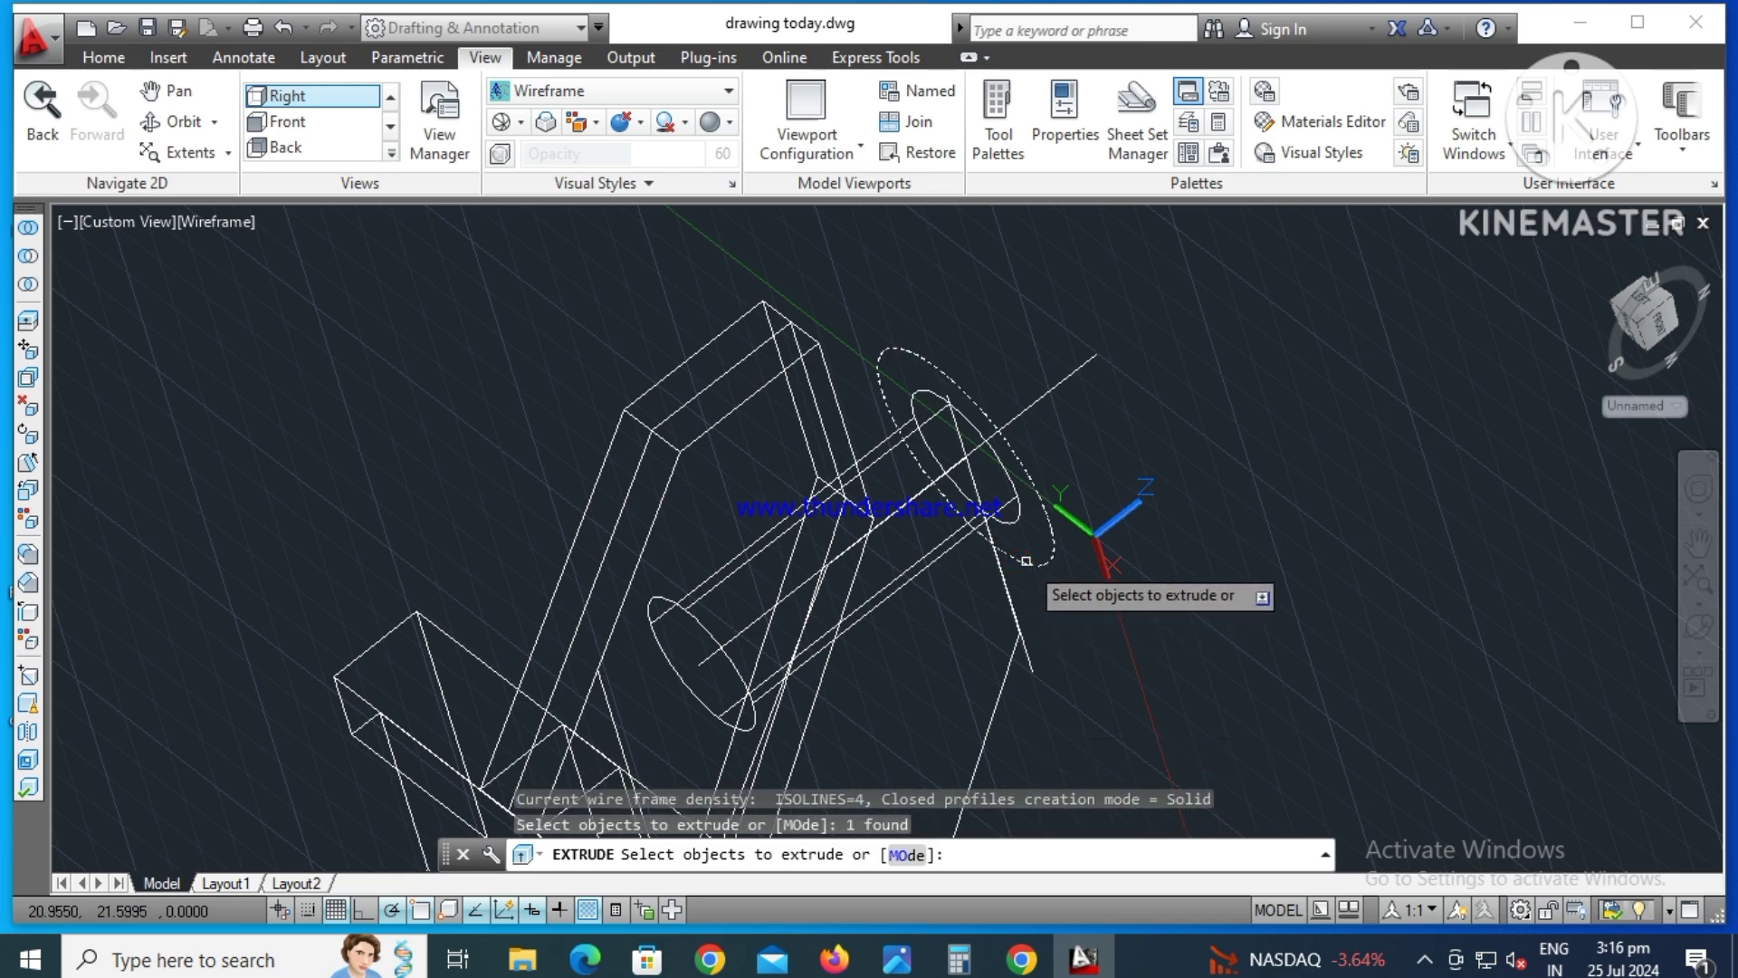
key(Return)
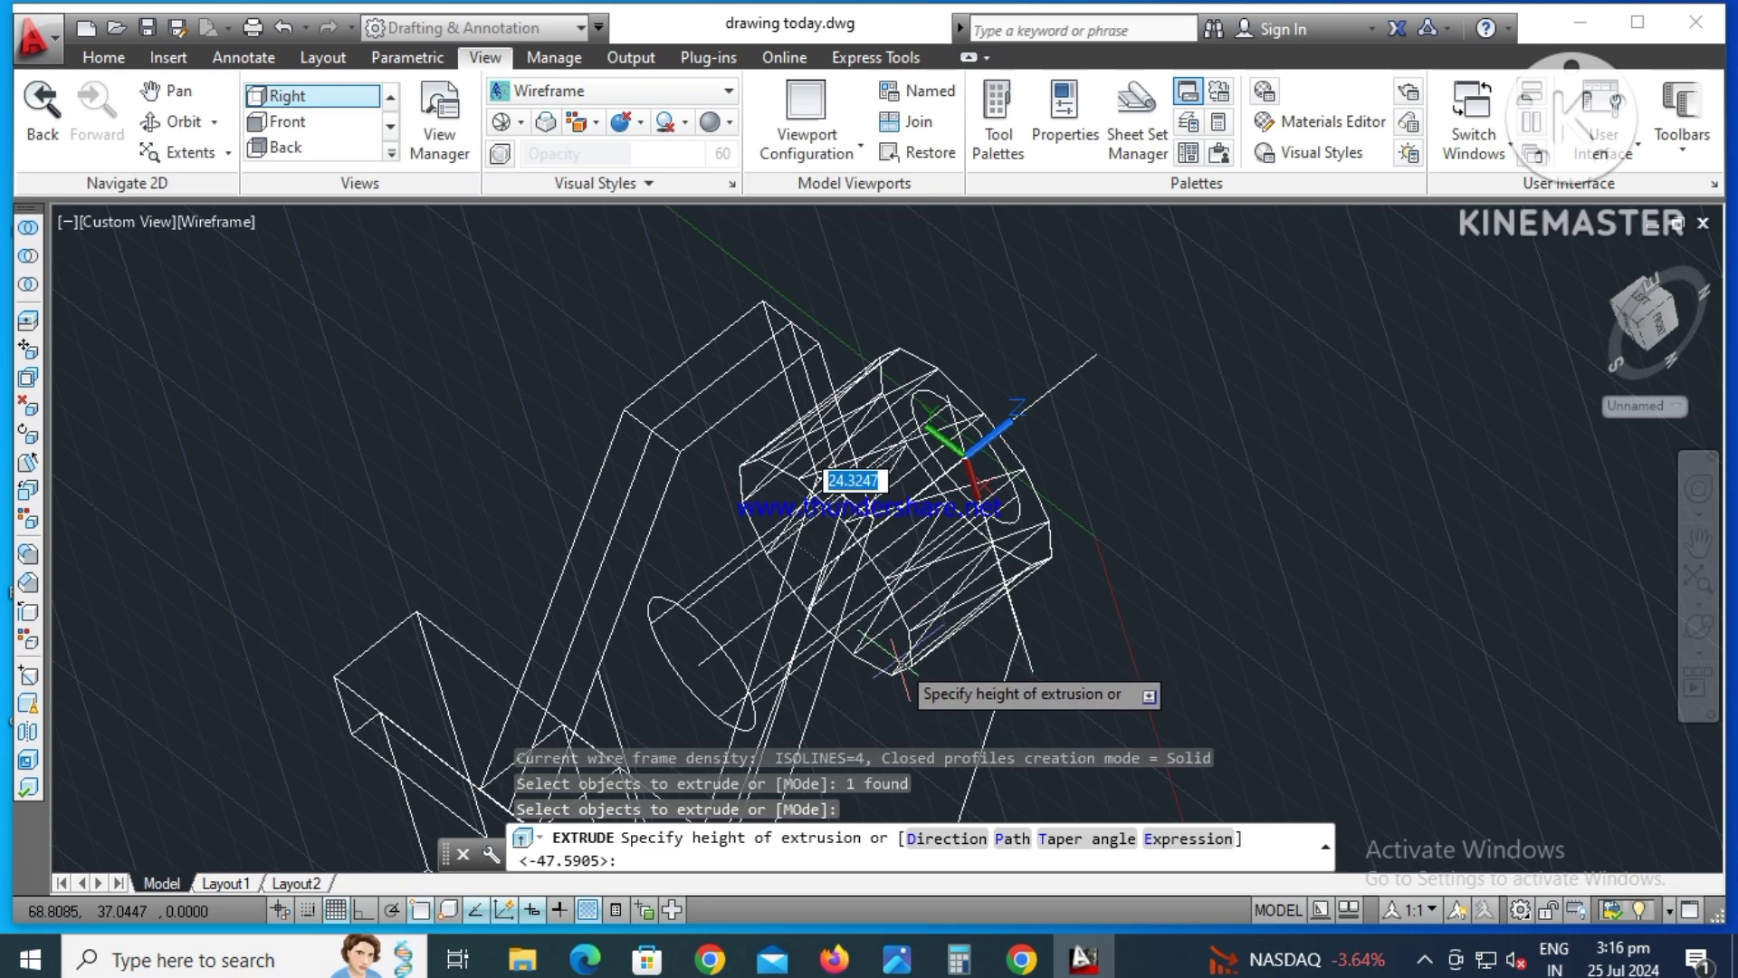
click(898, 963)
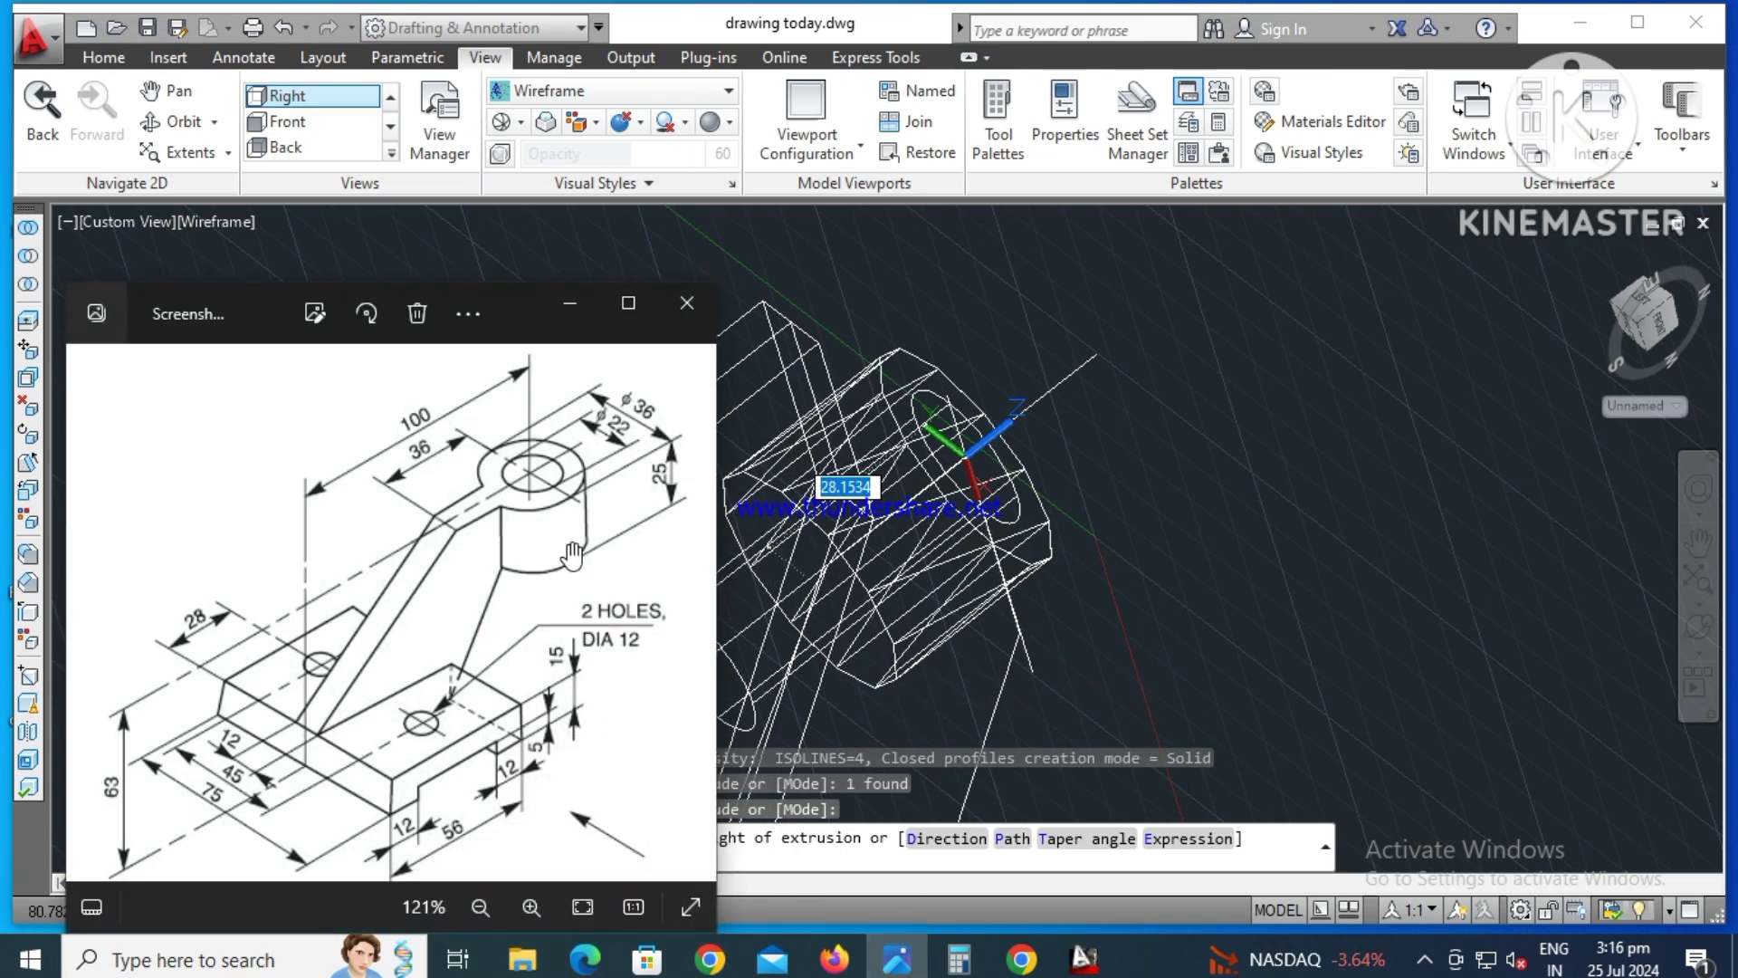
click(566, 305)
text(25)
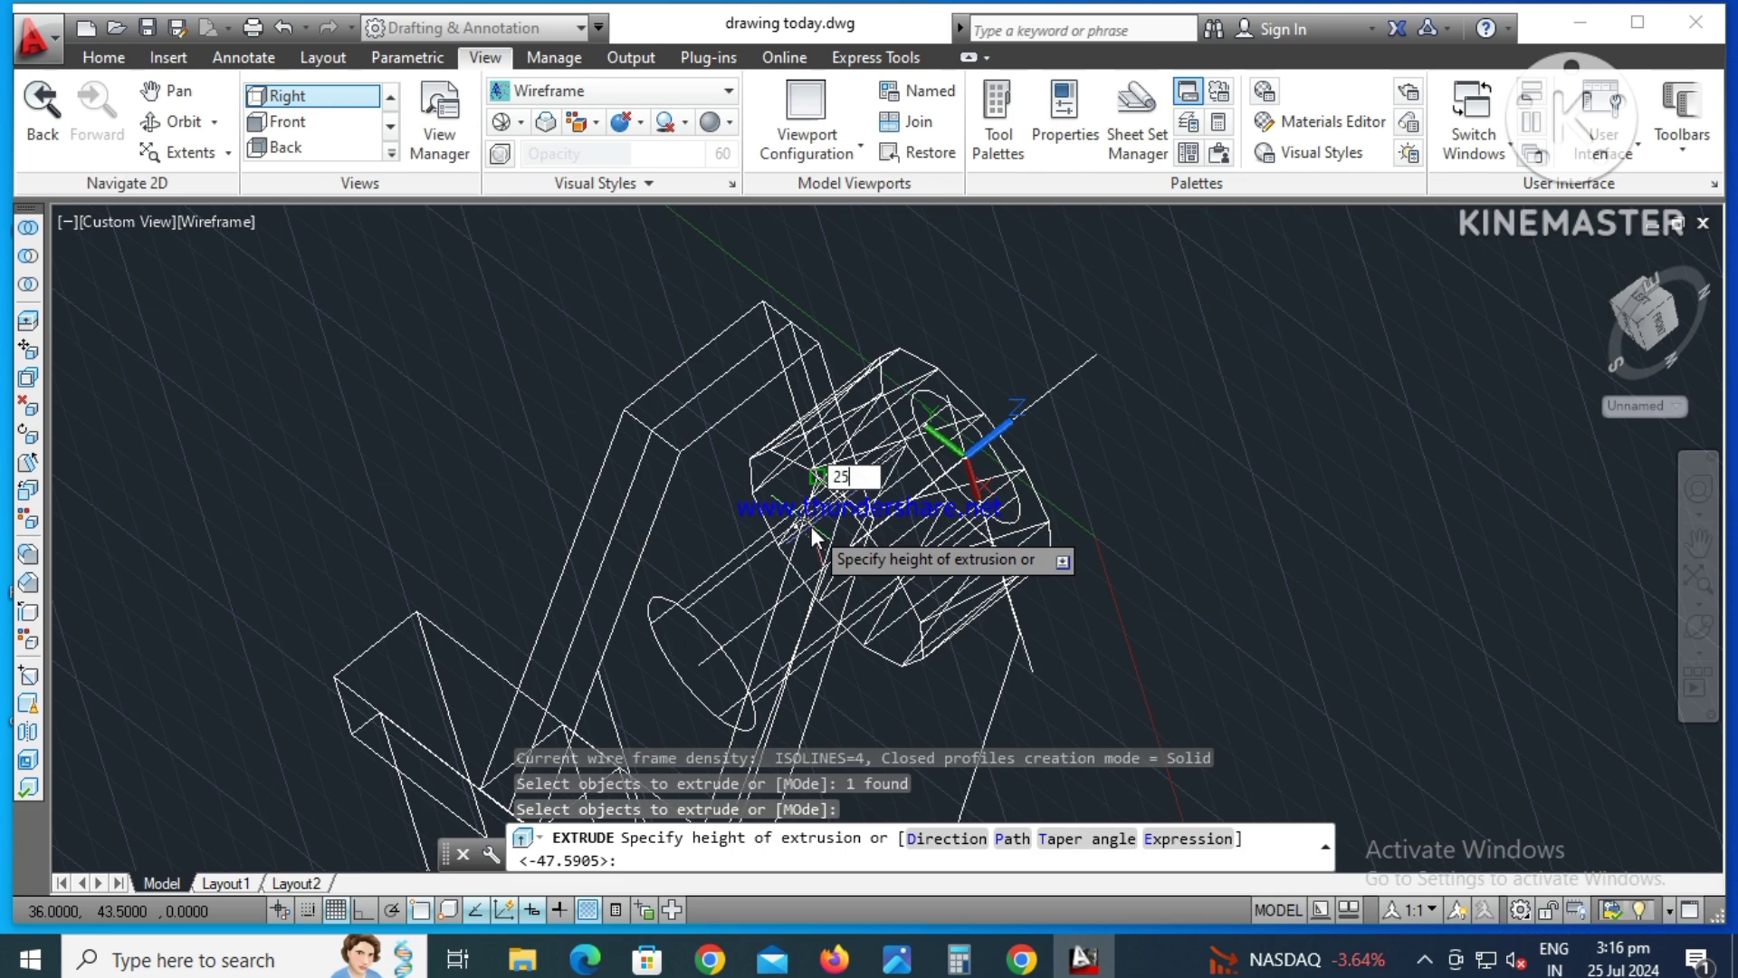
key(Return)
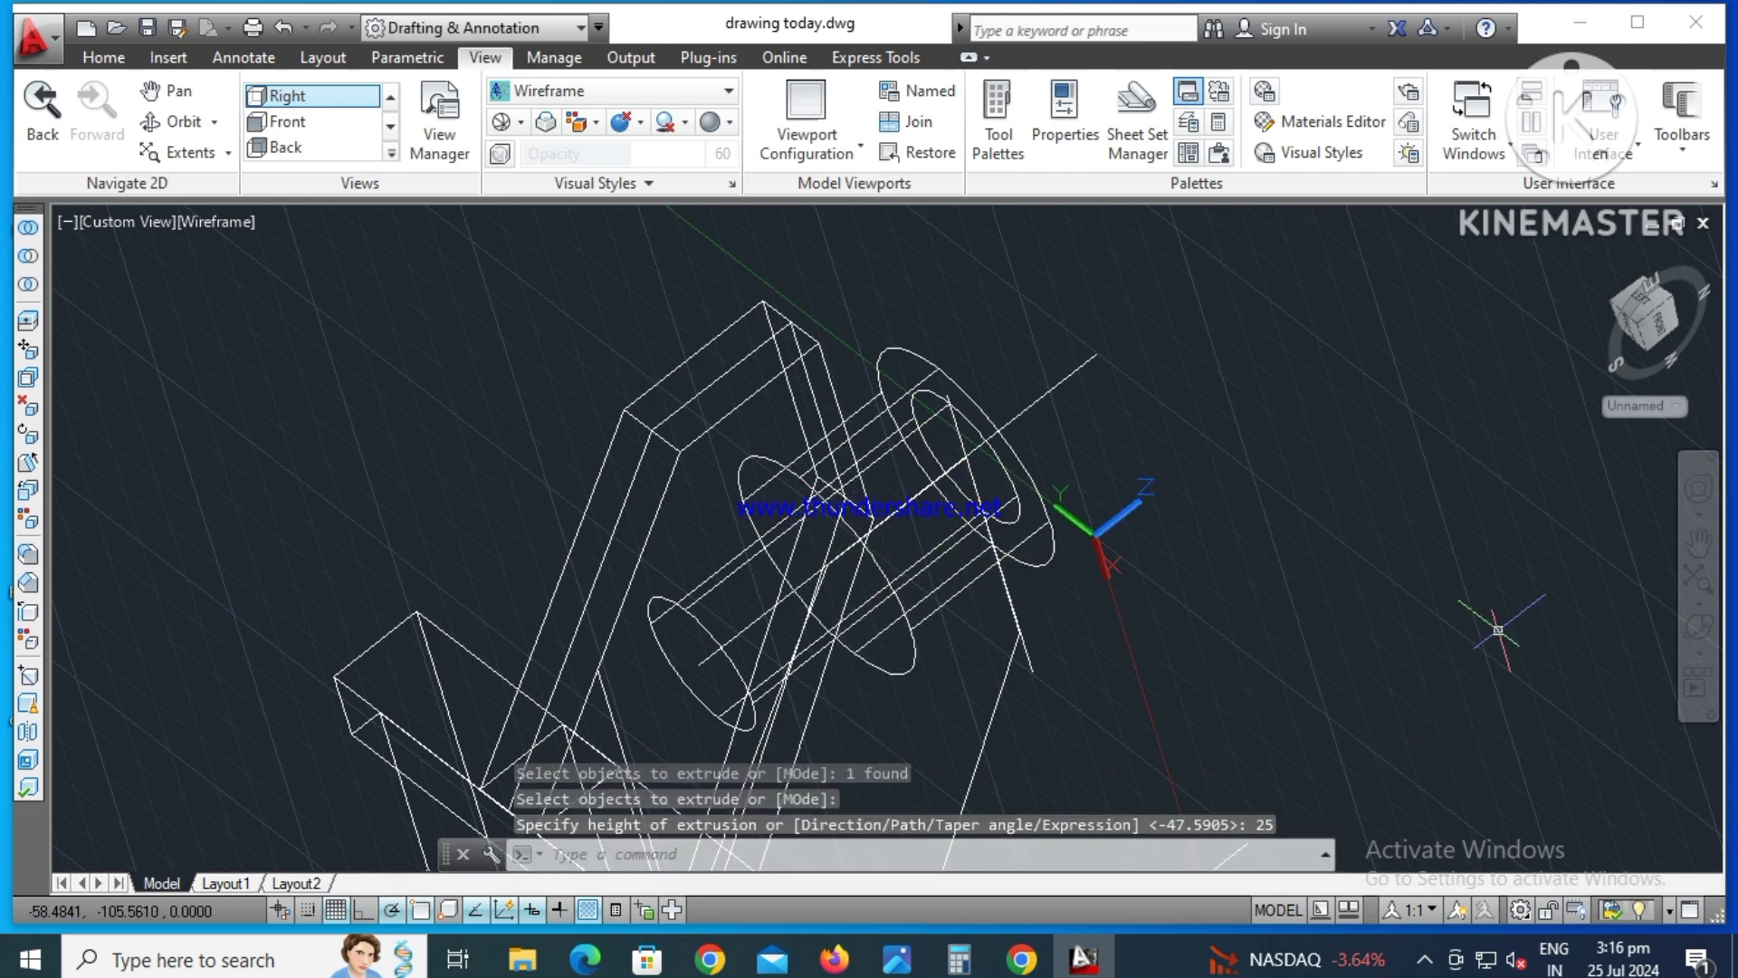
text(s)
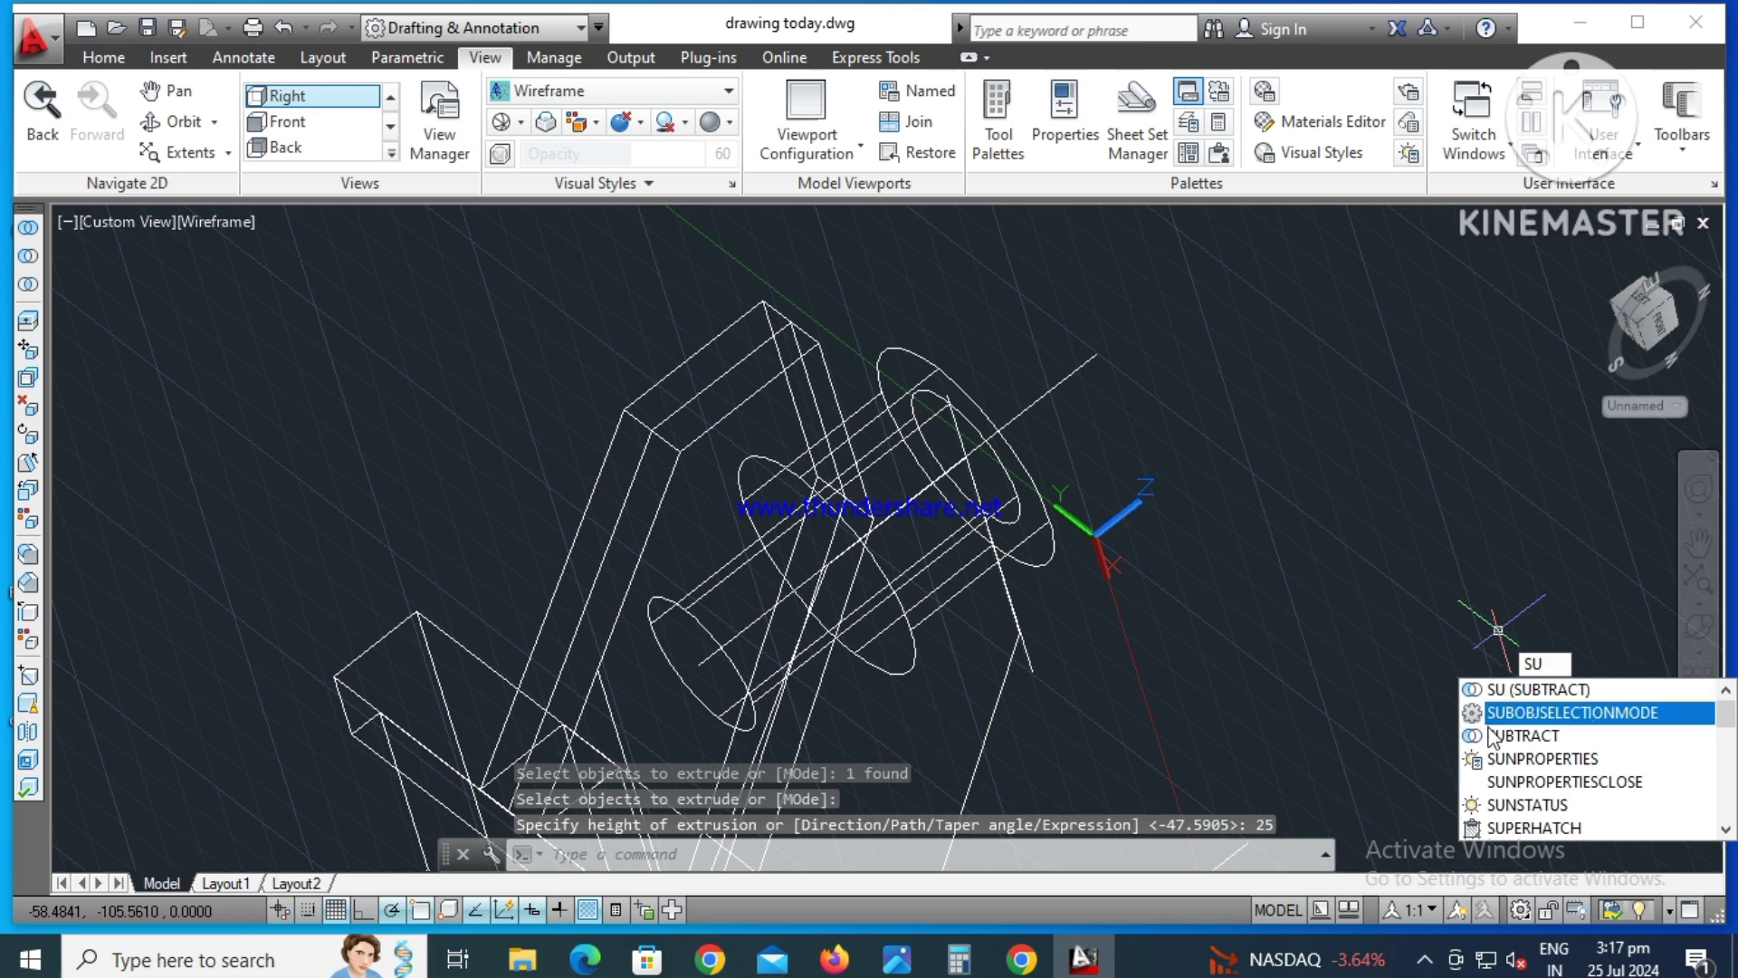
- Subtract the inner cylinder from the outer 36-diameter cylinder to leave a hollow boss
click(1503, 734)
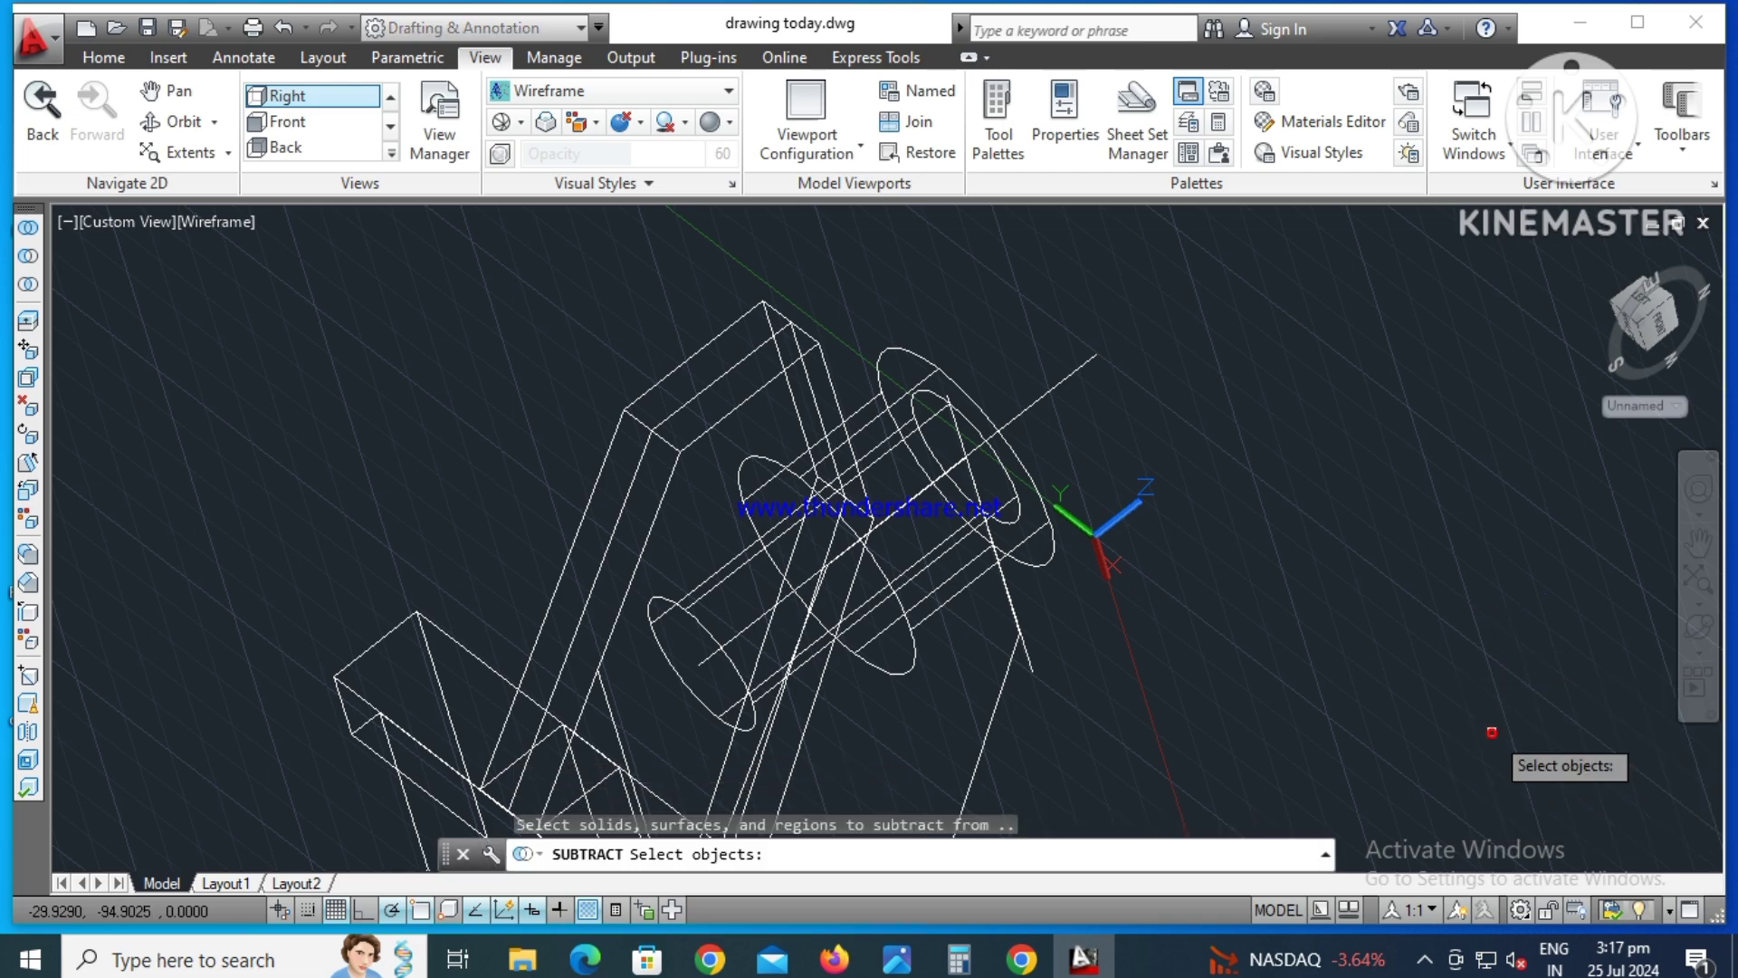
click(1056, 547)
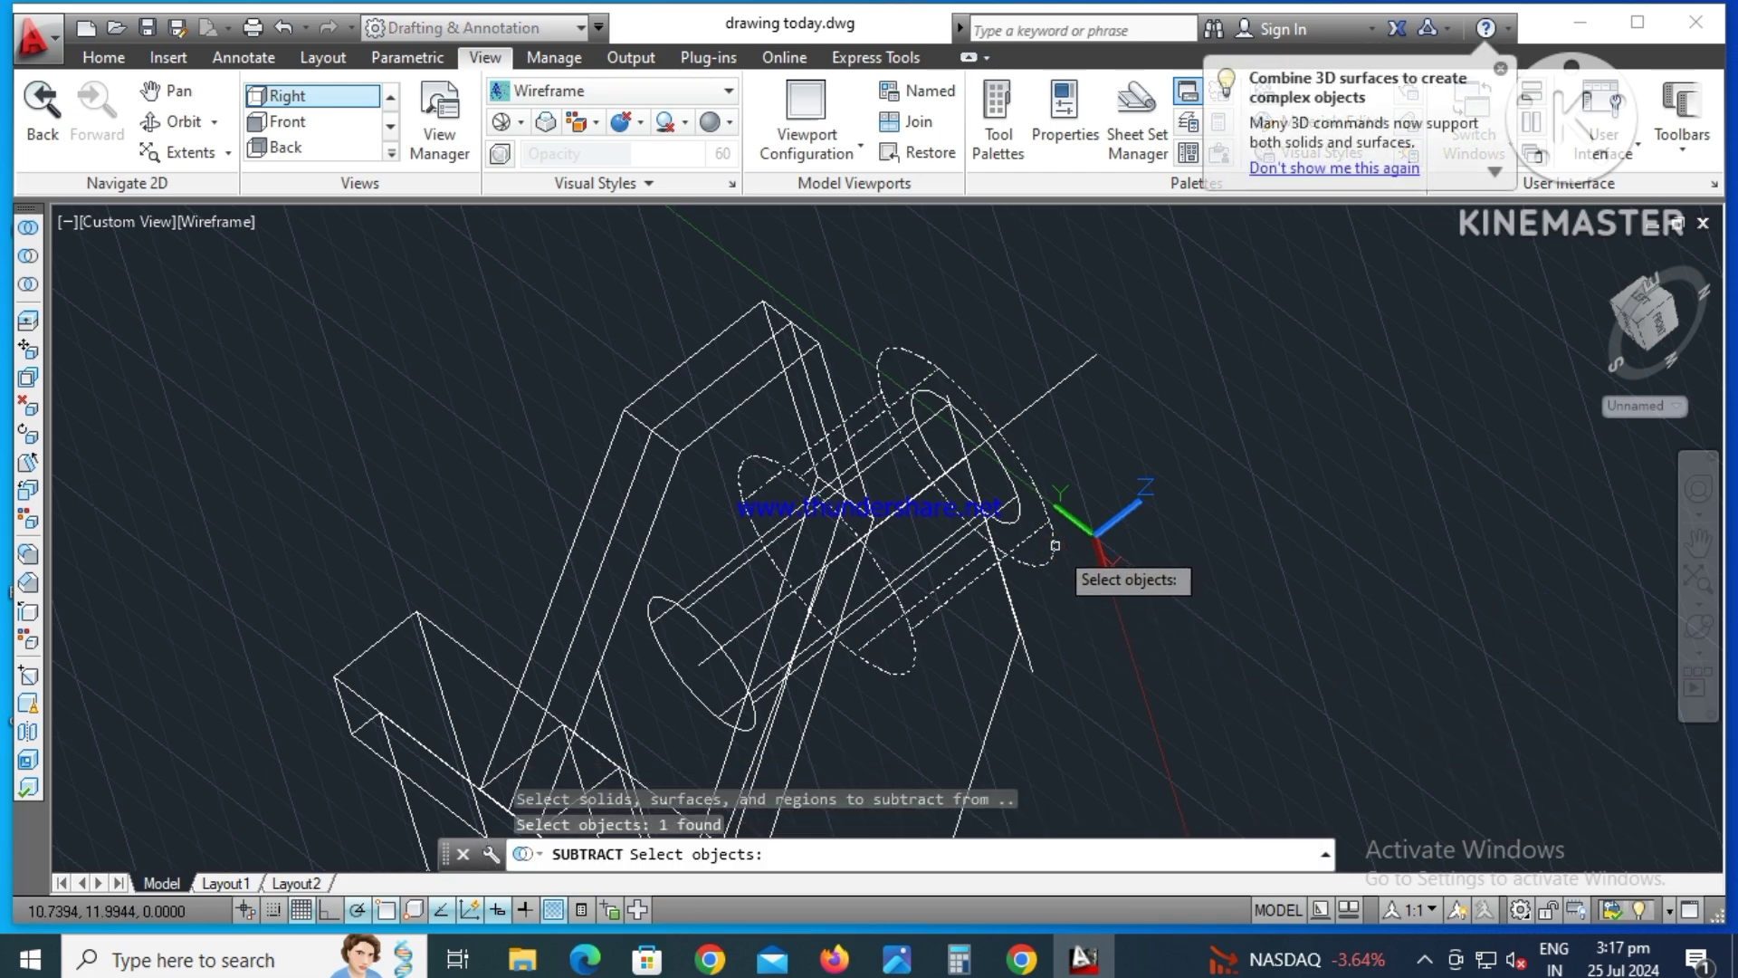
key(Return)
click(675, 604)
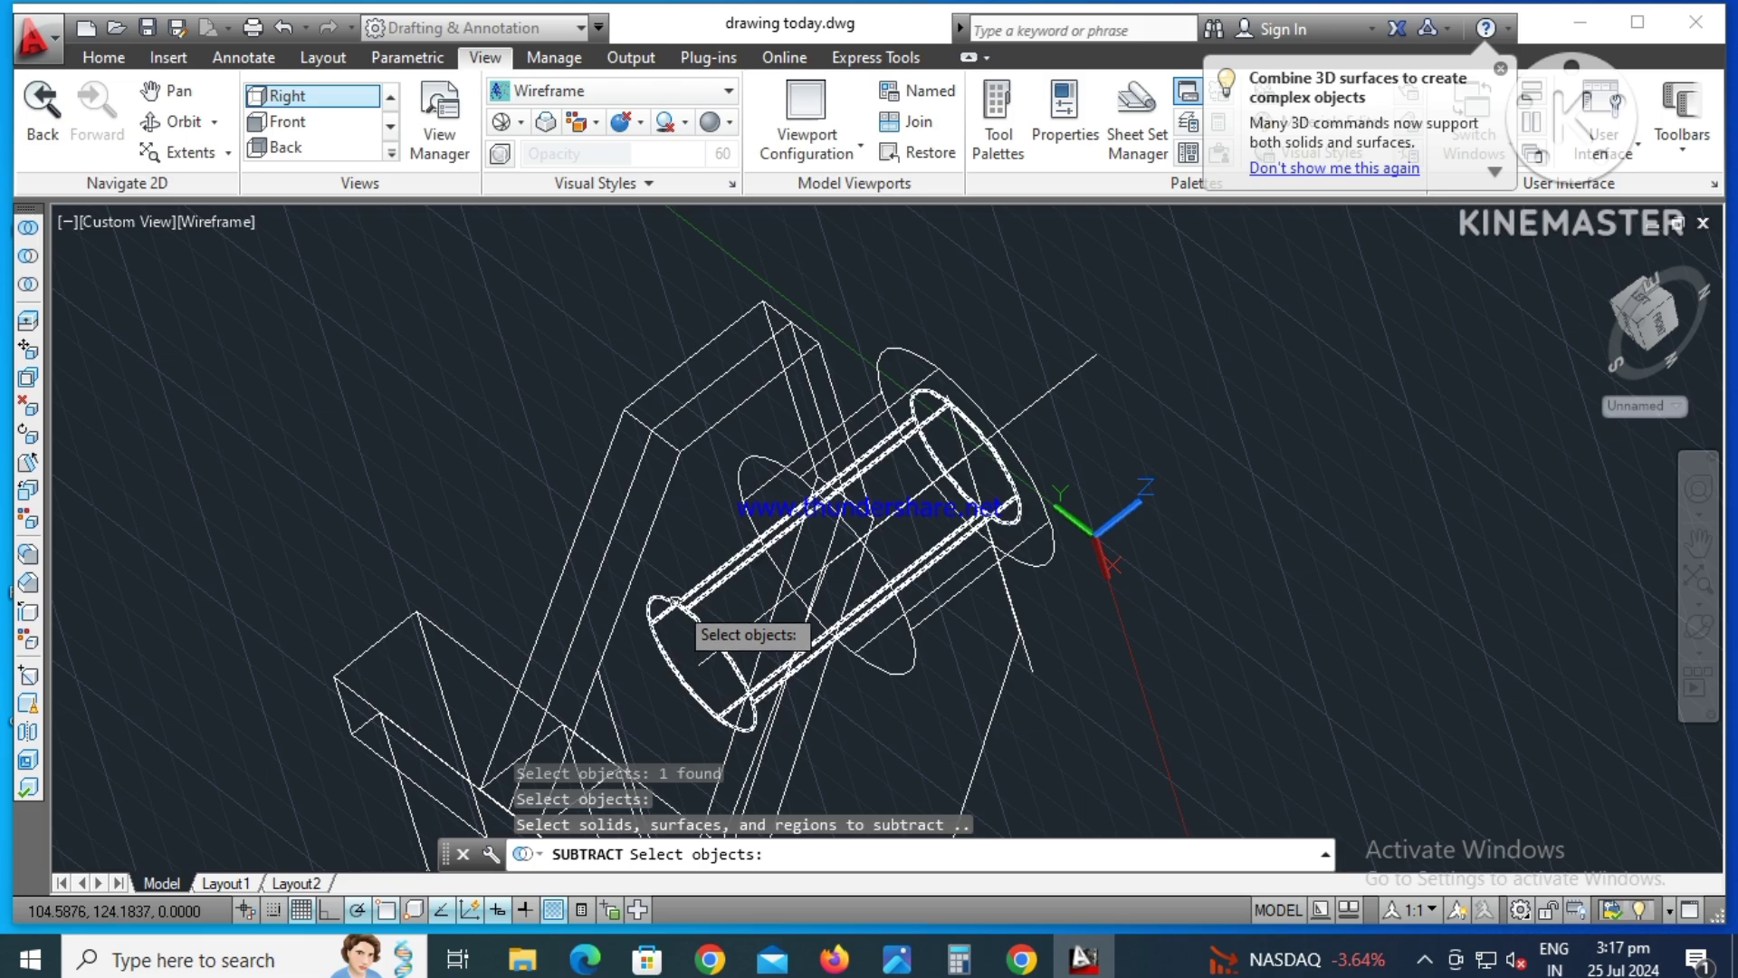
key(Return)
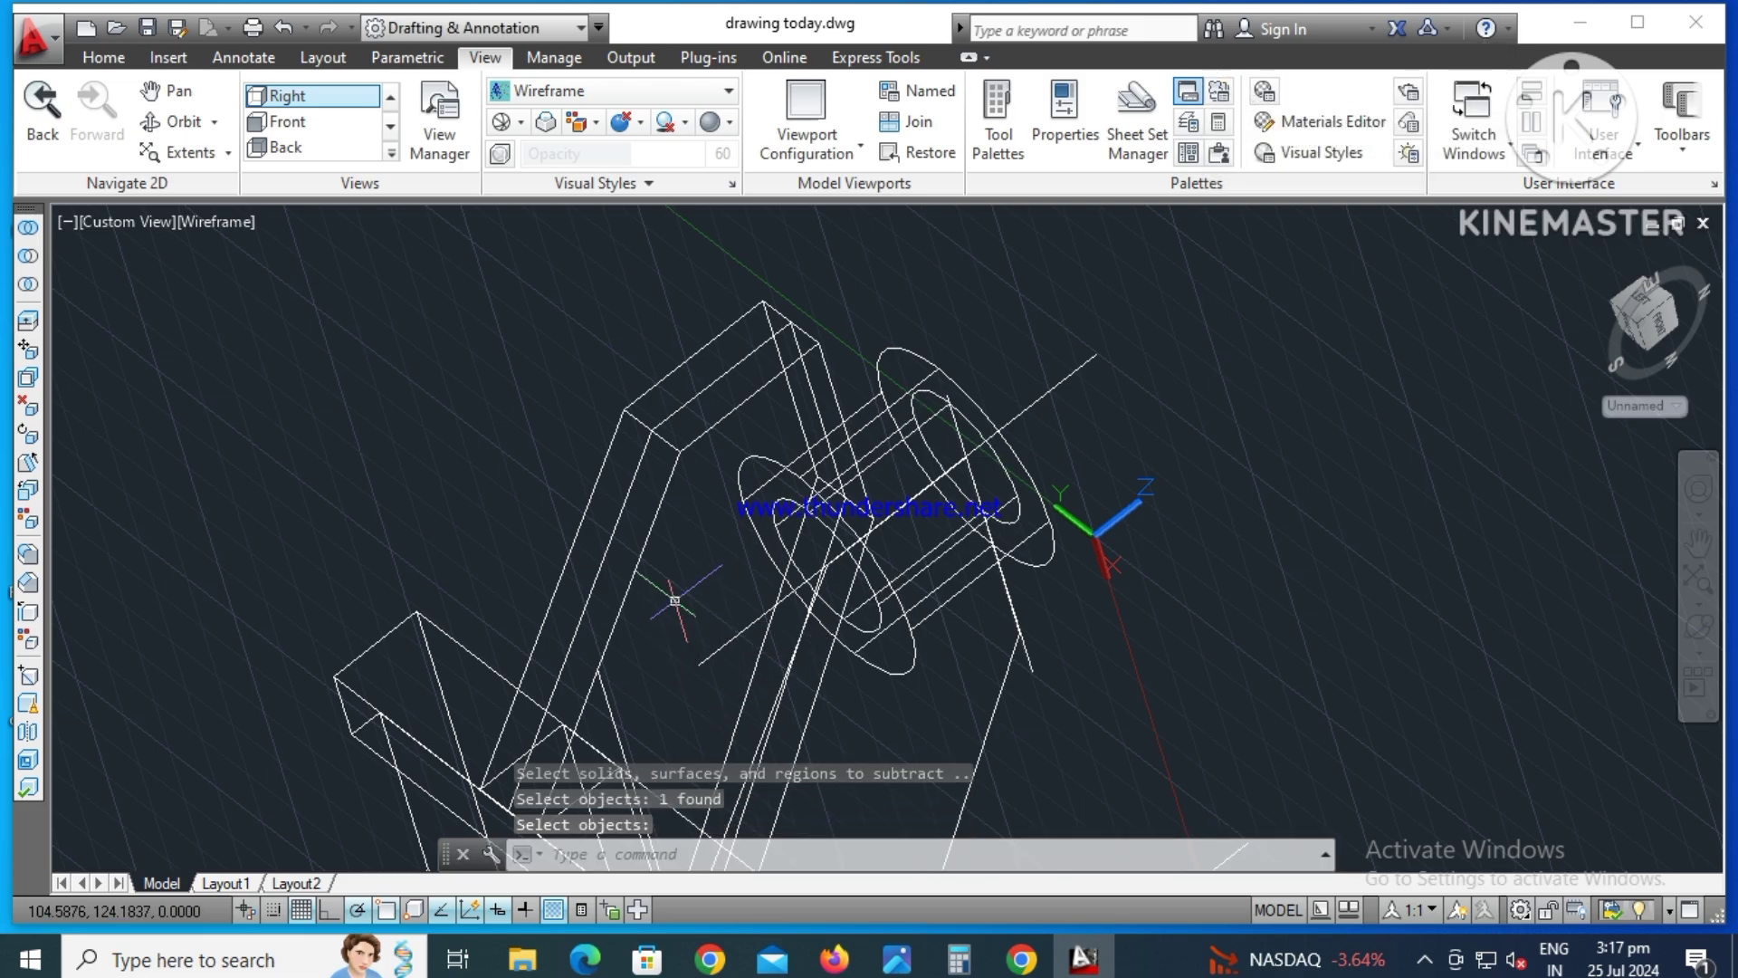
scroll(851, 616, down, 2)
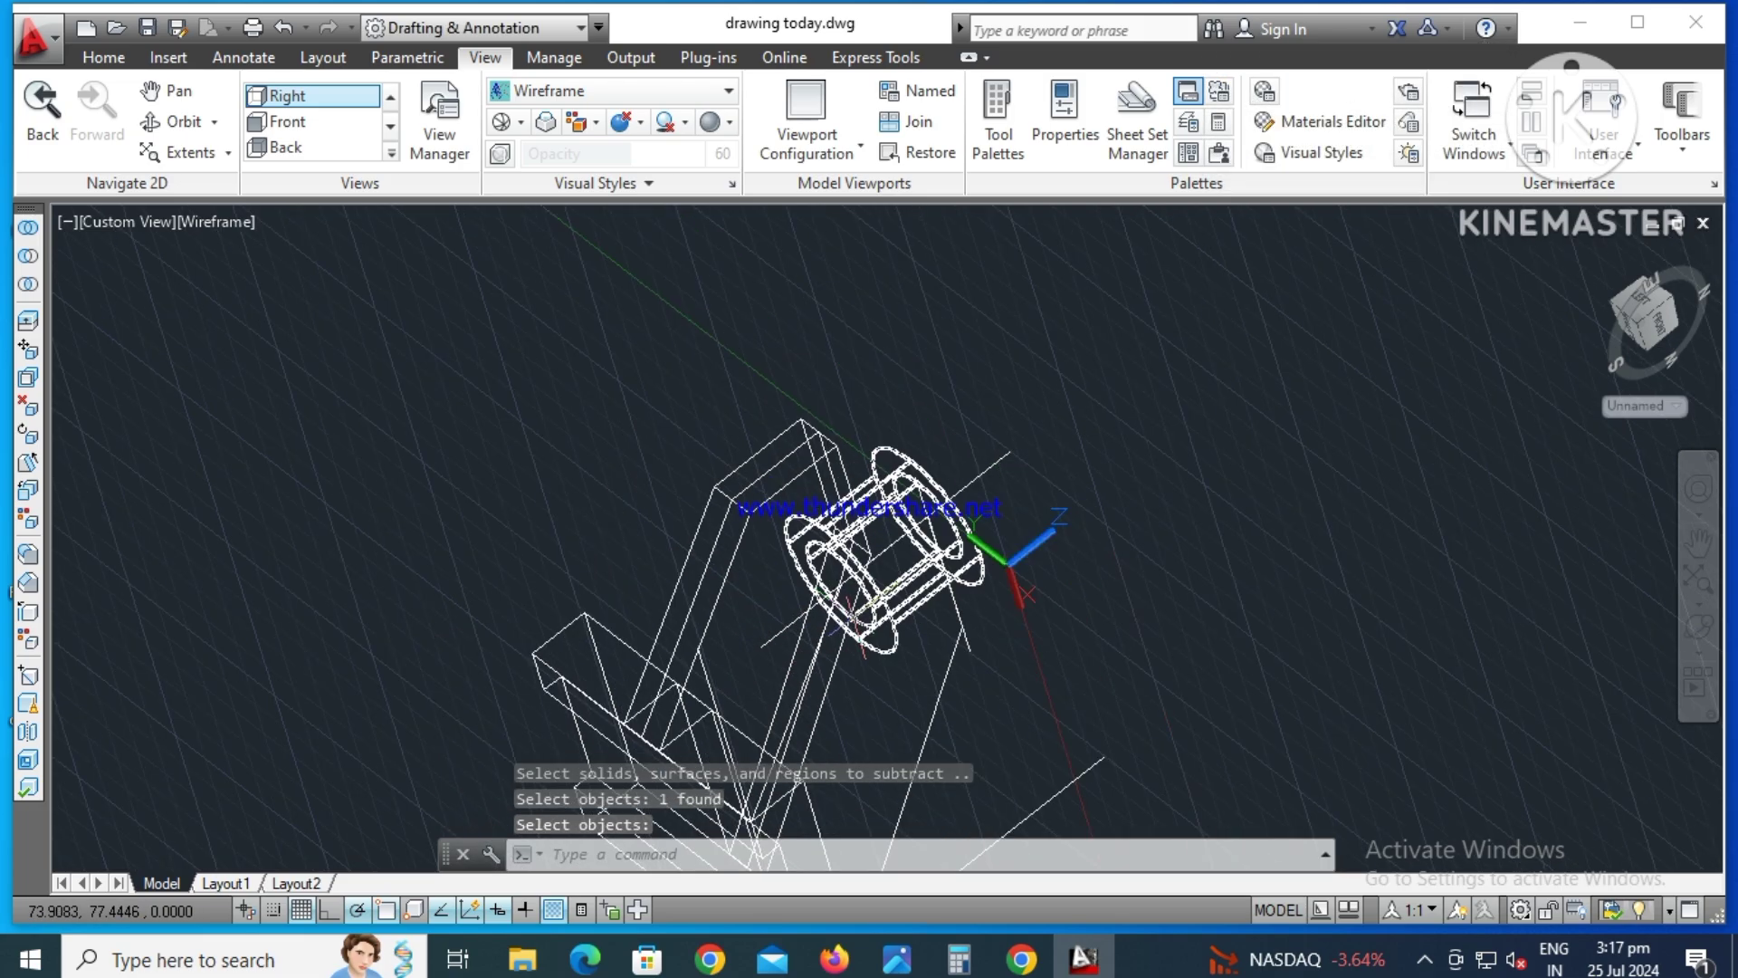
key(Return)
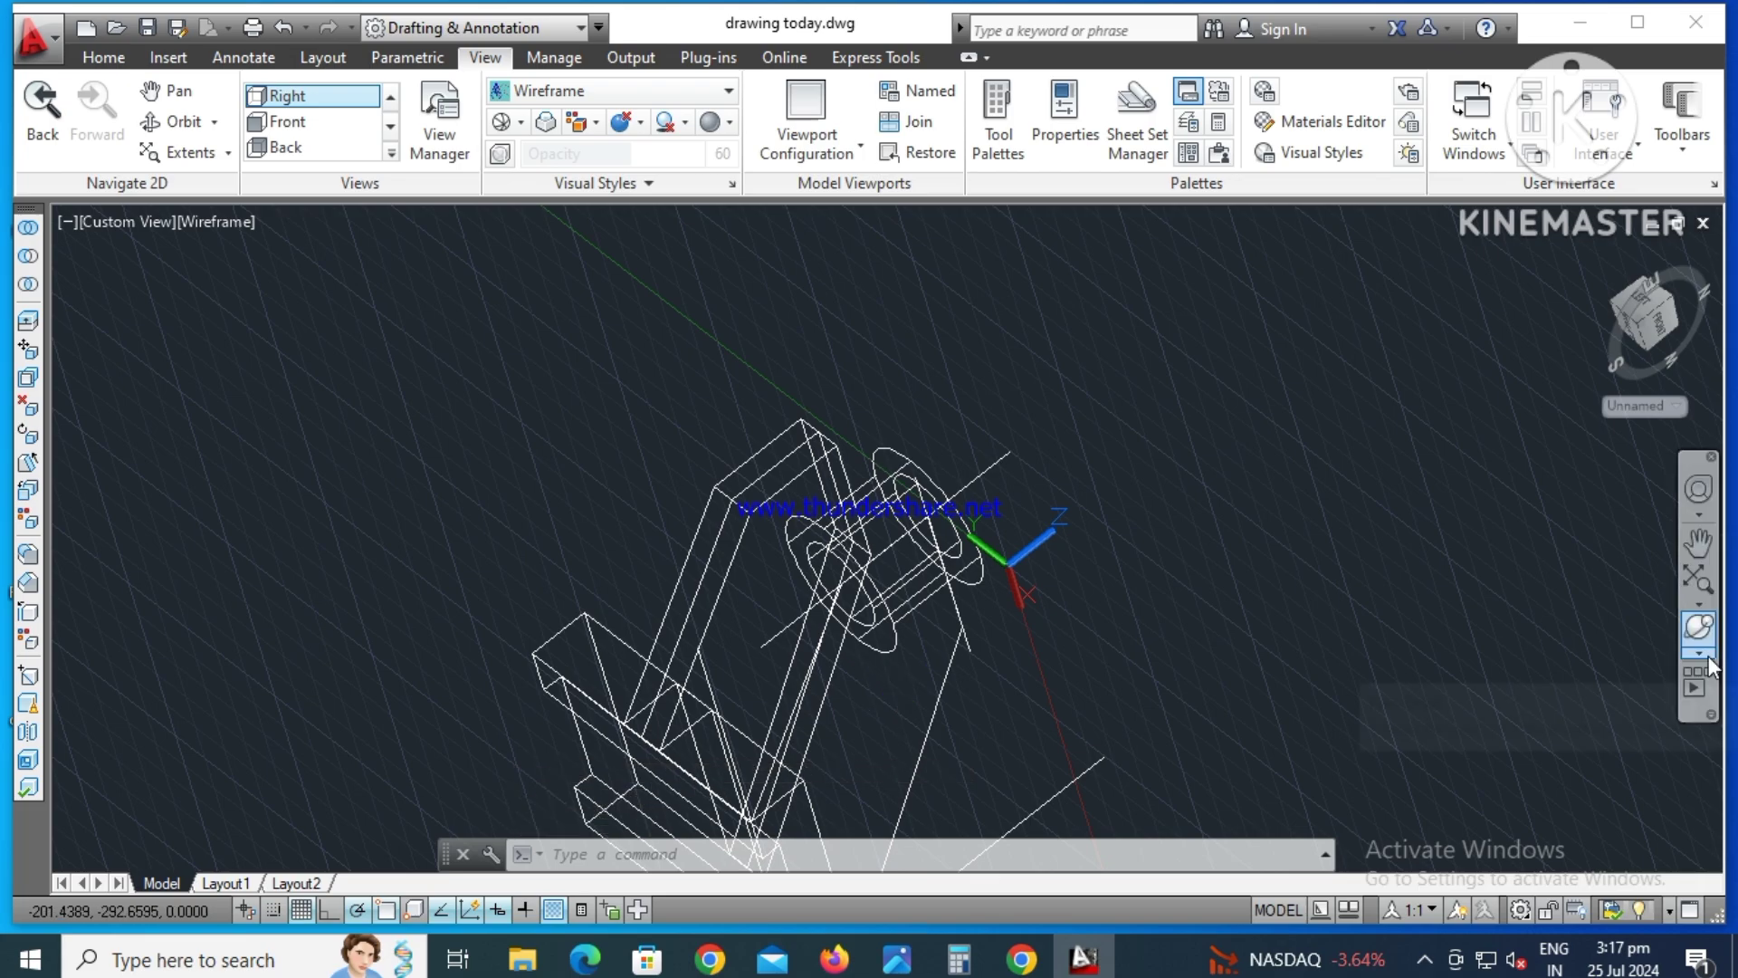
- Free-orbit the view to see the boss and the end of the arm
click(1699, 652)
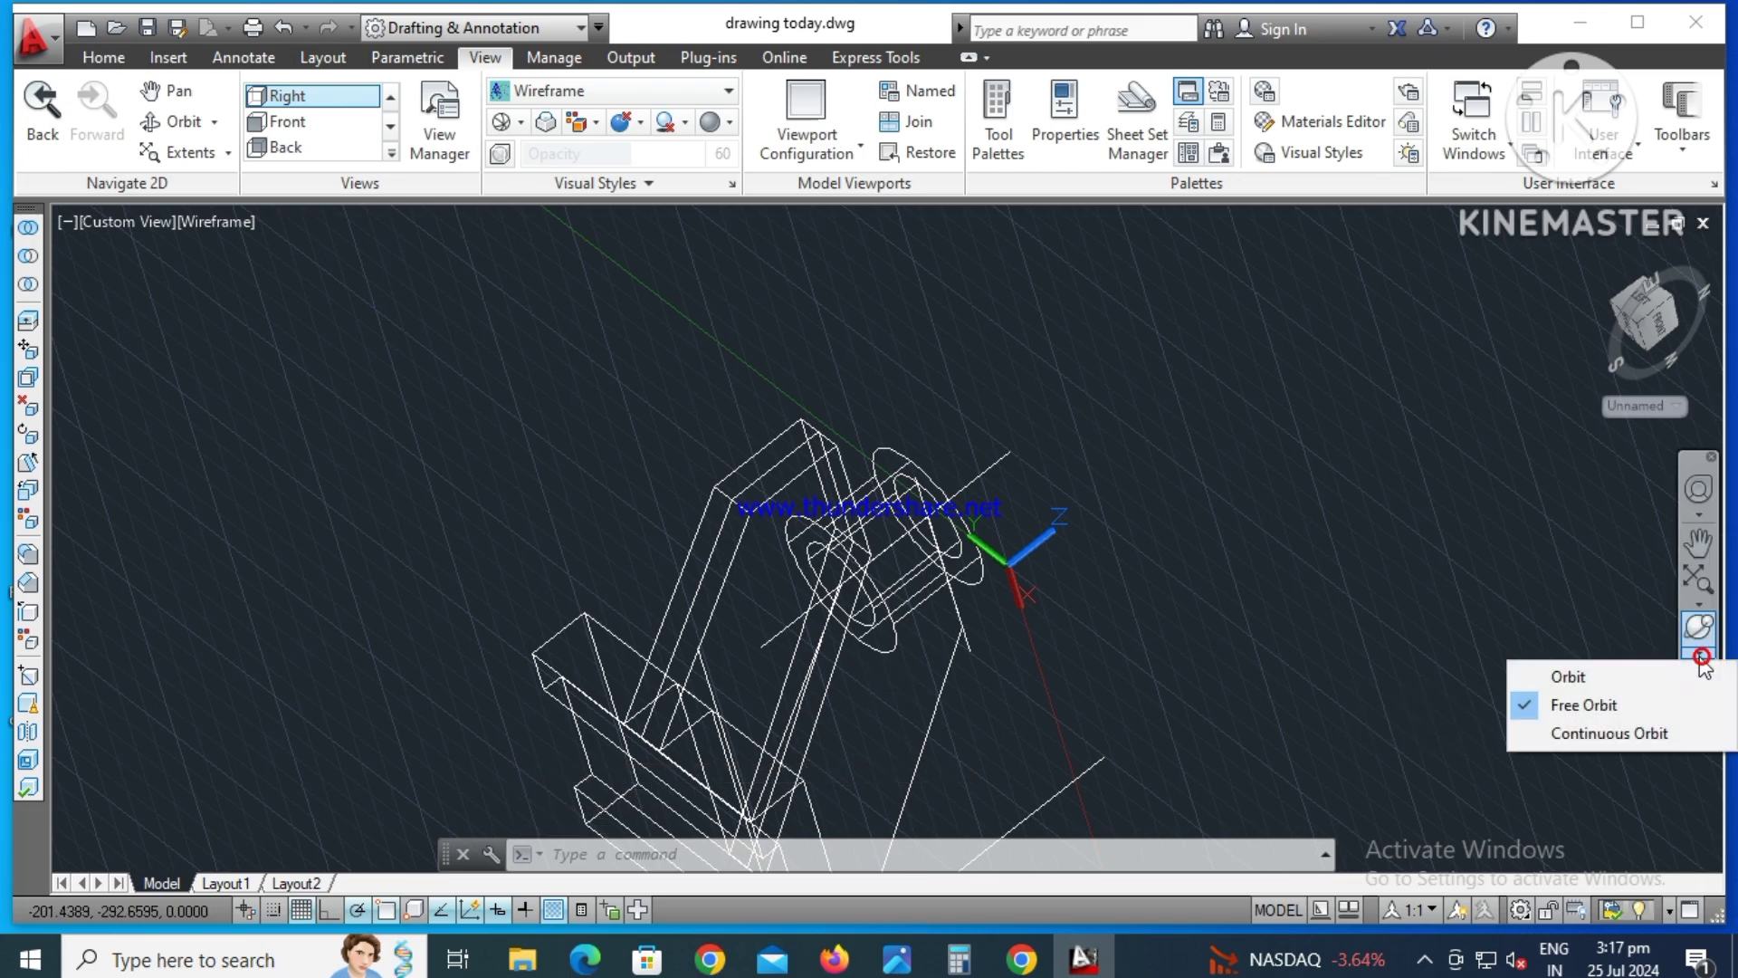
click(1561, 720)
mouse_move(923, 567)
mouse_down()
mouse_move(789, 600)
mouse_move(607, 534)
mouse_move(713, 621)
mouse_up()
mouse_move(1023, 692)
mouse_down()
mouse_move(1137, 601)
mouse_move(1111, 584)
mouse_up()
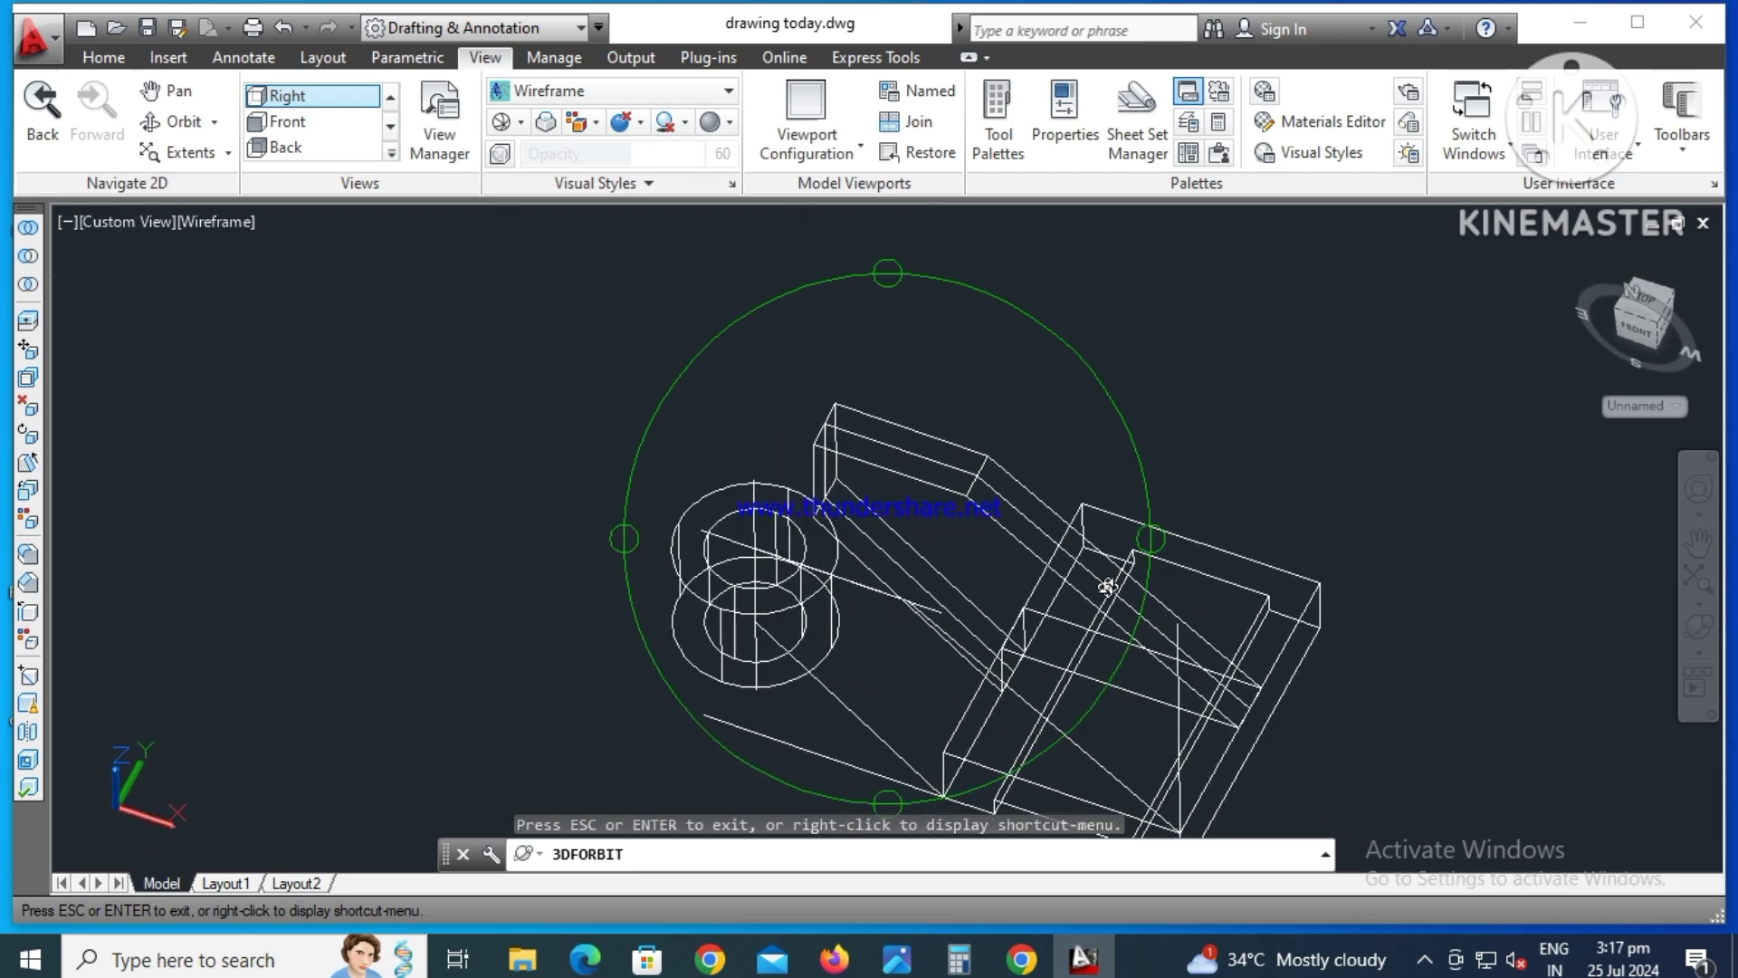
drag(969, 655, 969, 643)
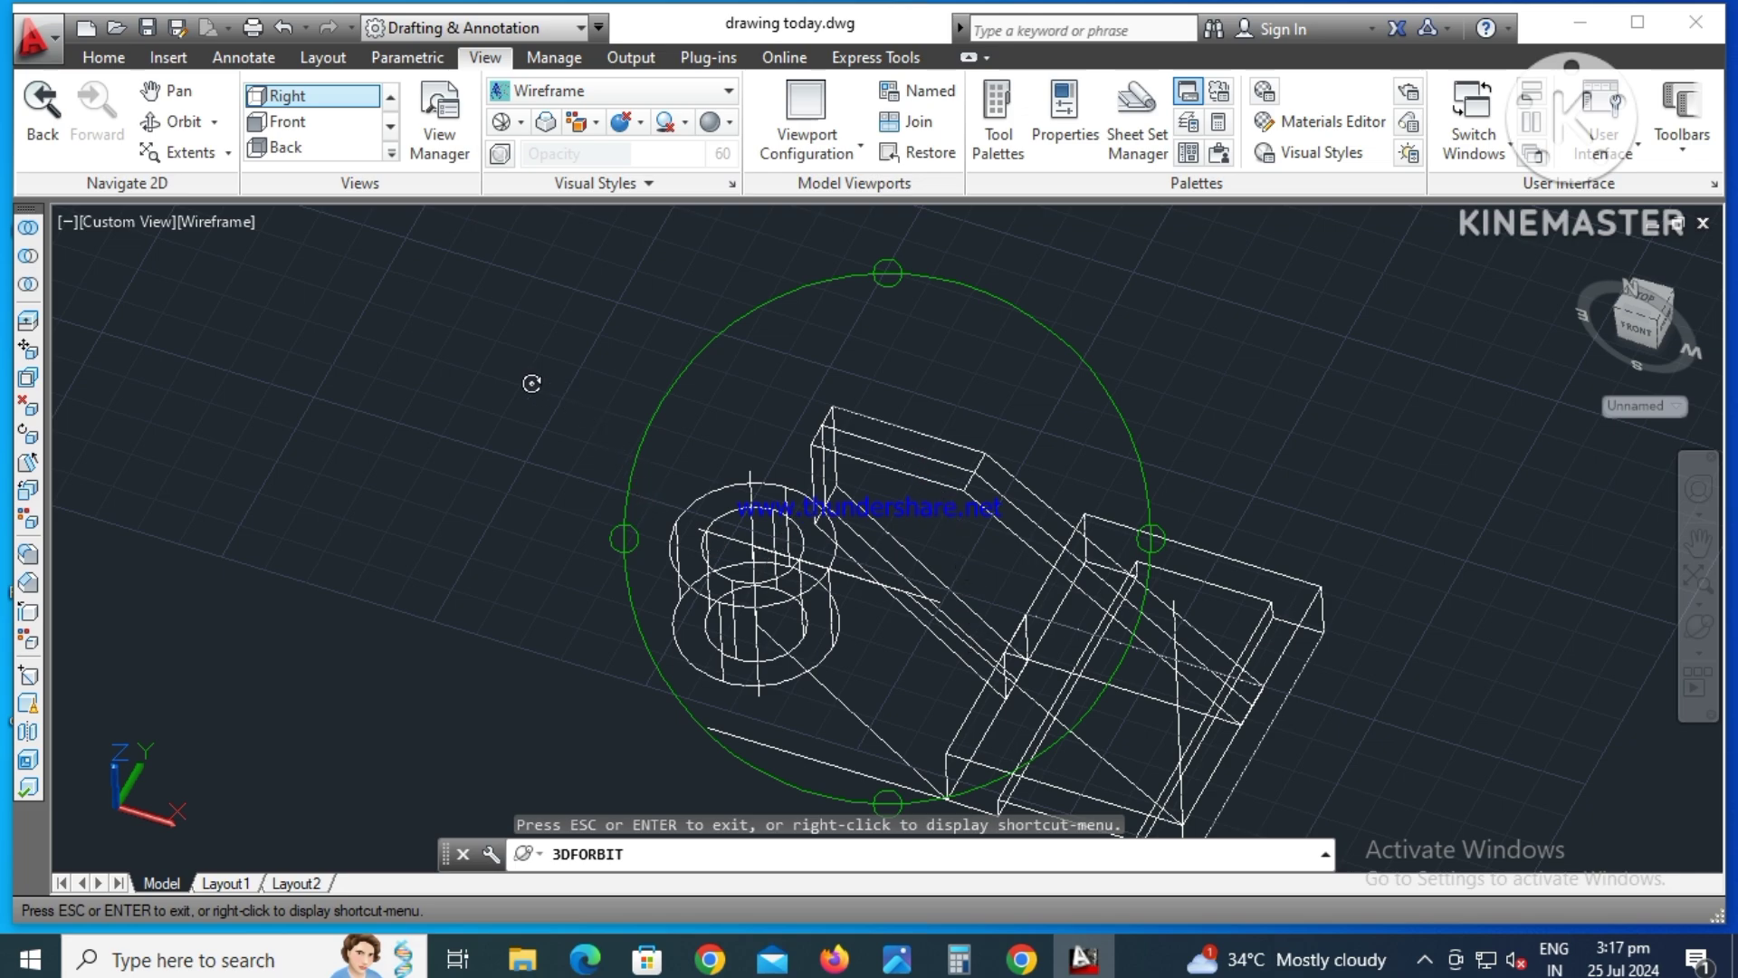
key(Escape)
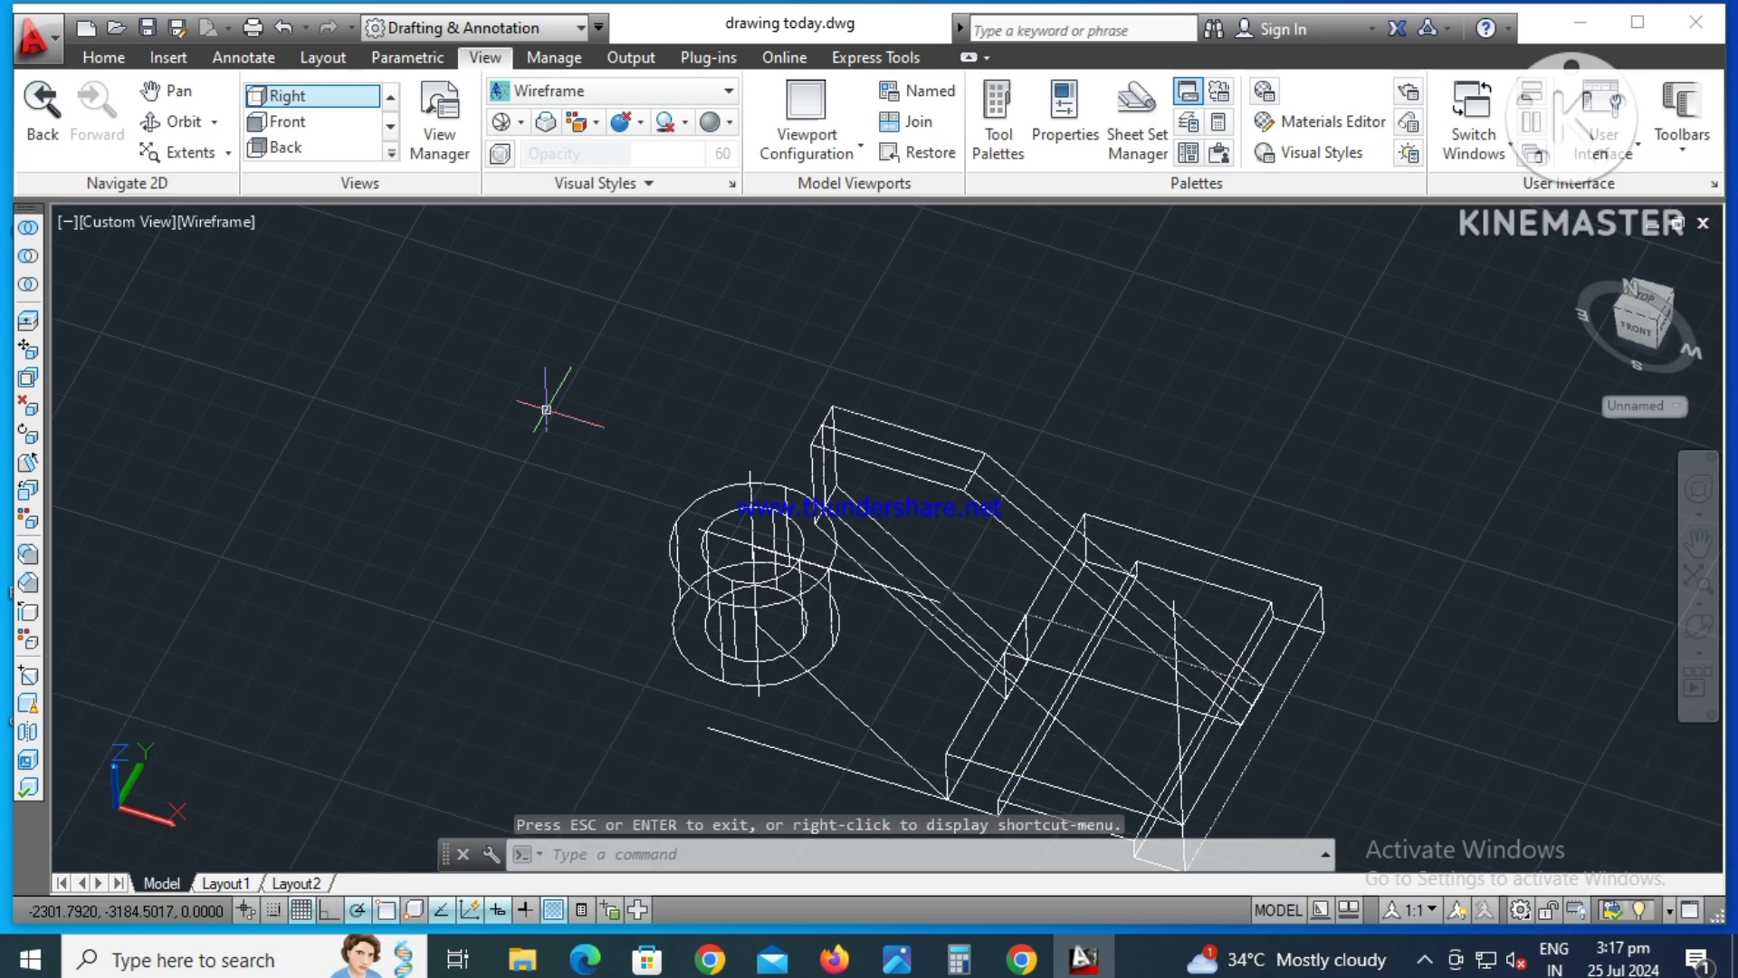
- Move the hollow boss from its centre onto the upper end of the inclined arm
text(M)
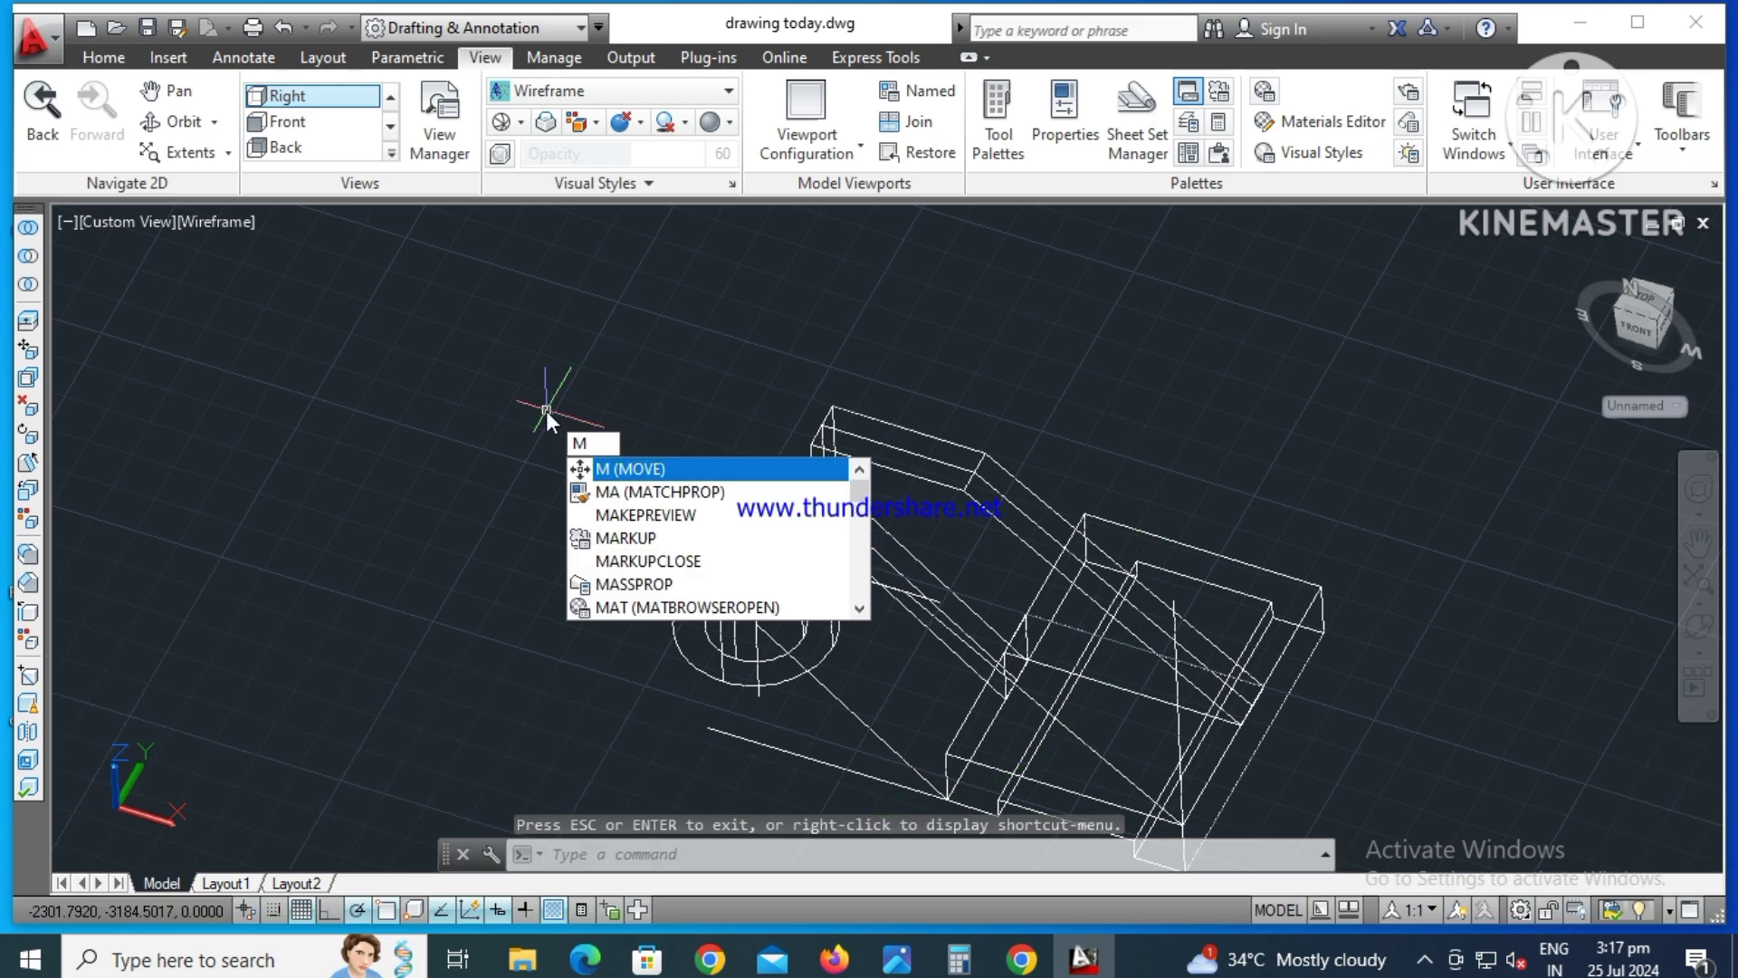
text(ove)
key(Return)
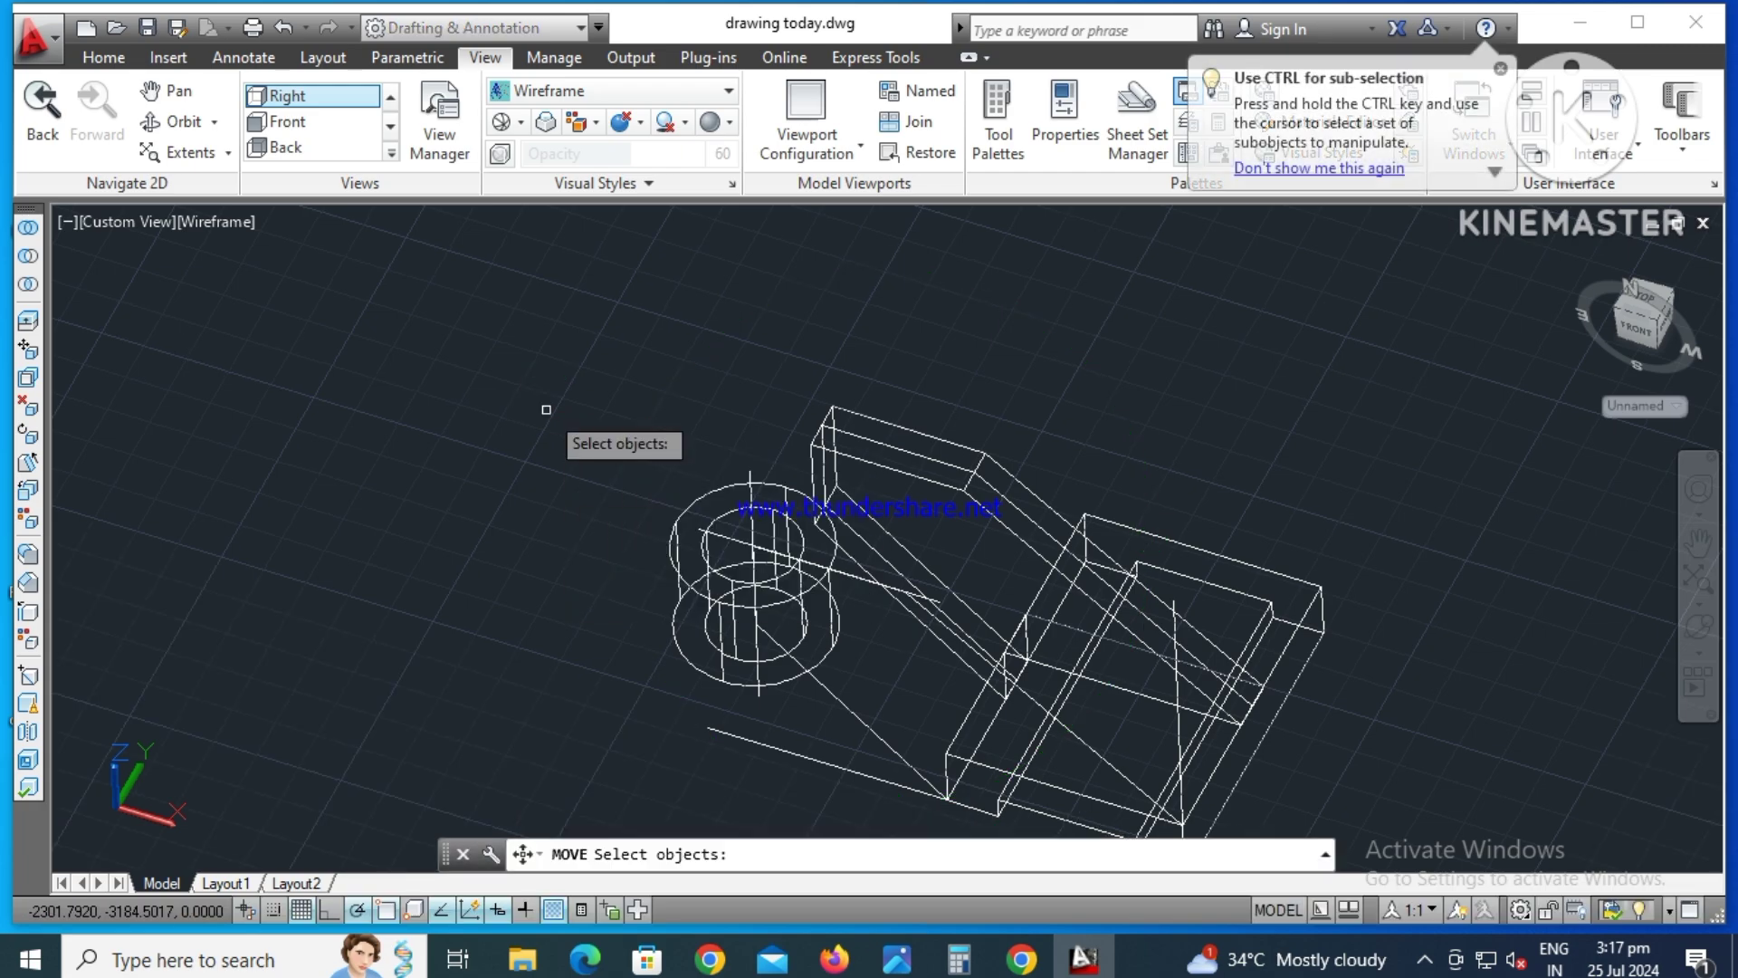
click(726, 576)
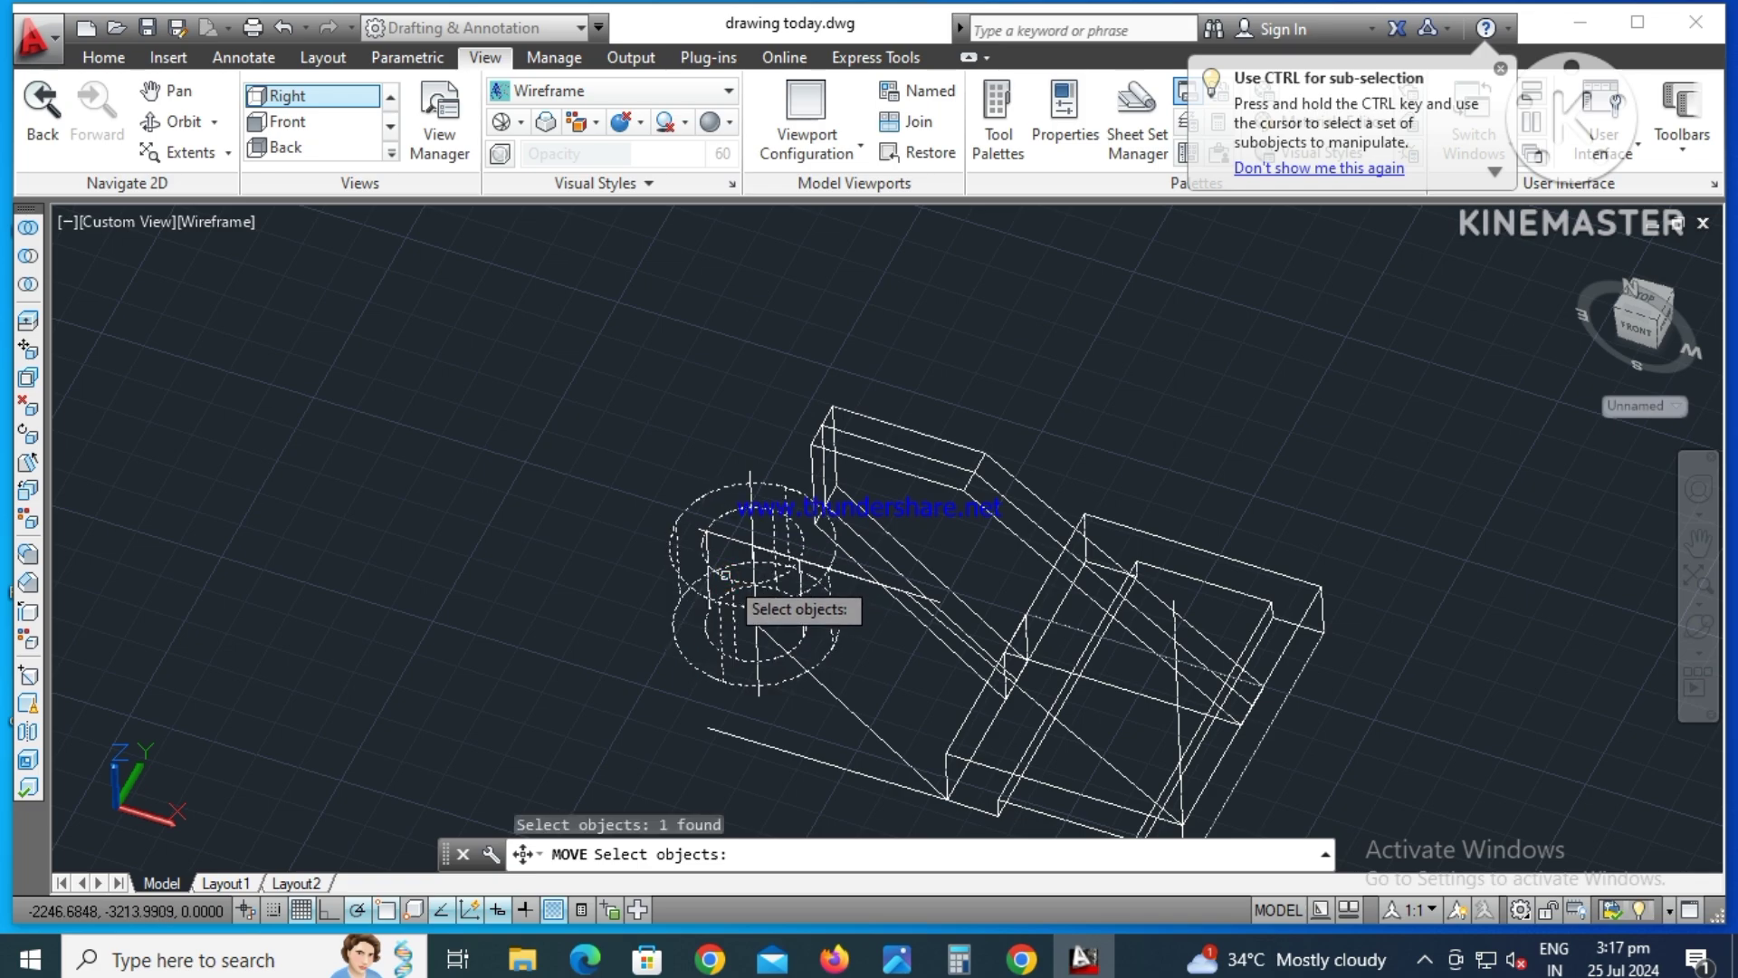
key(Return)
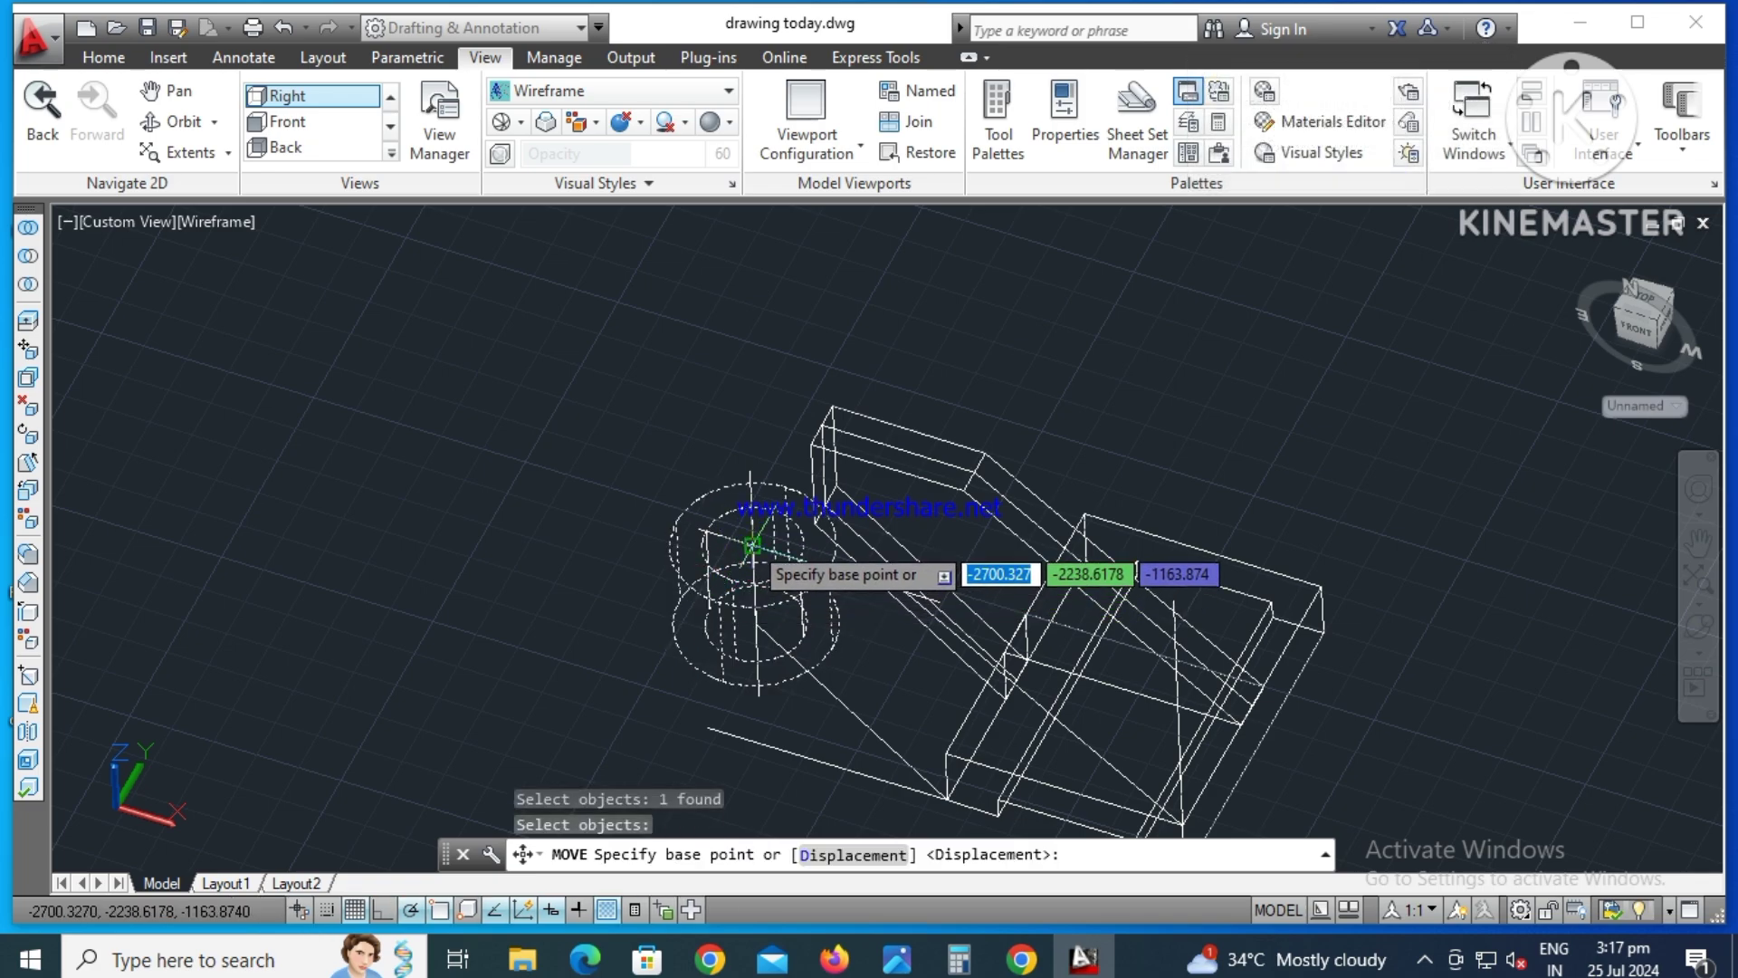
click(752, 546)
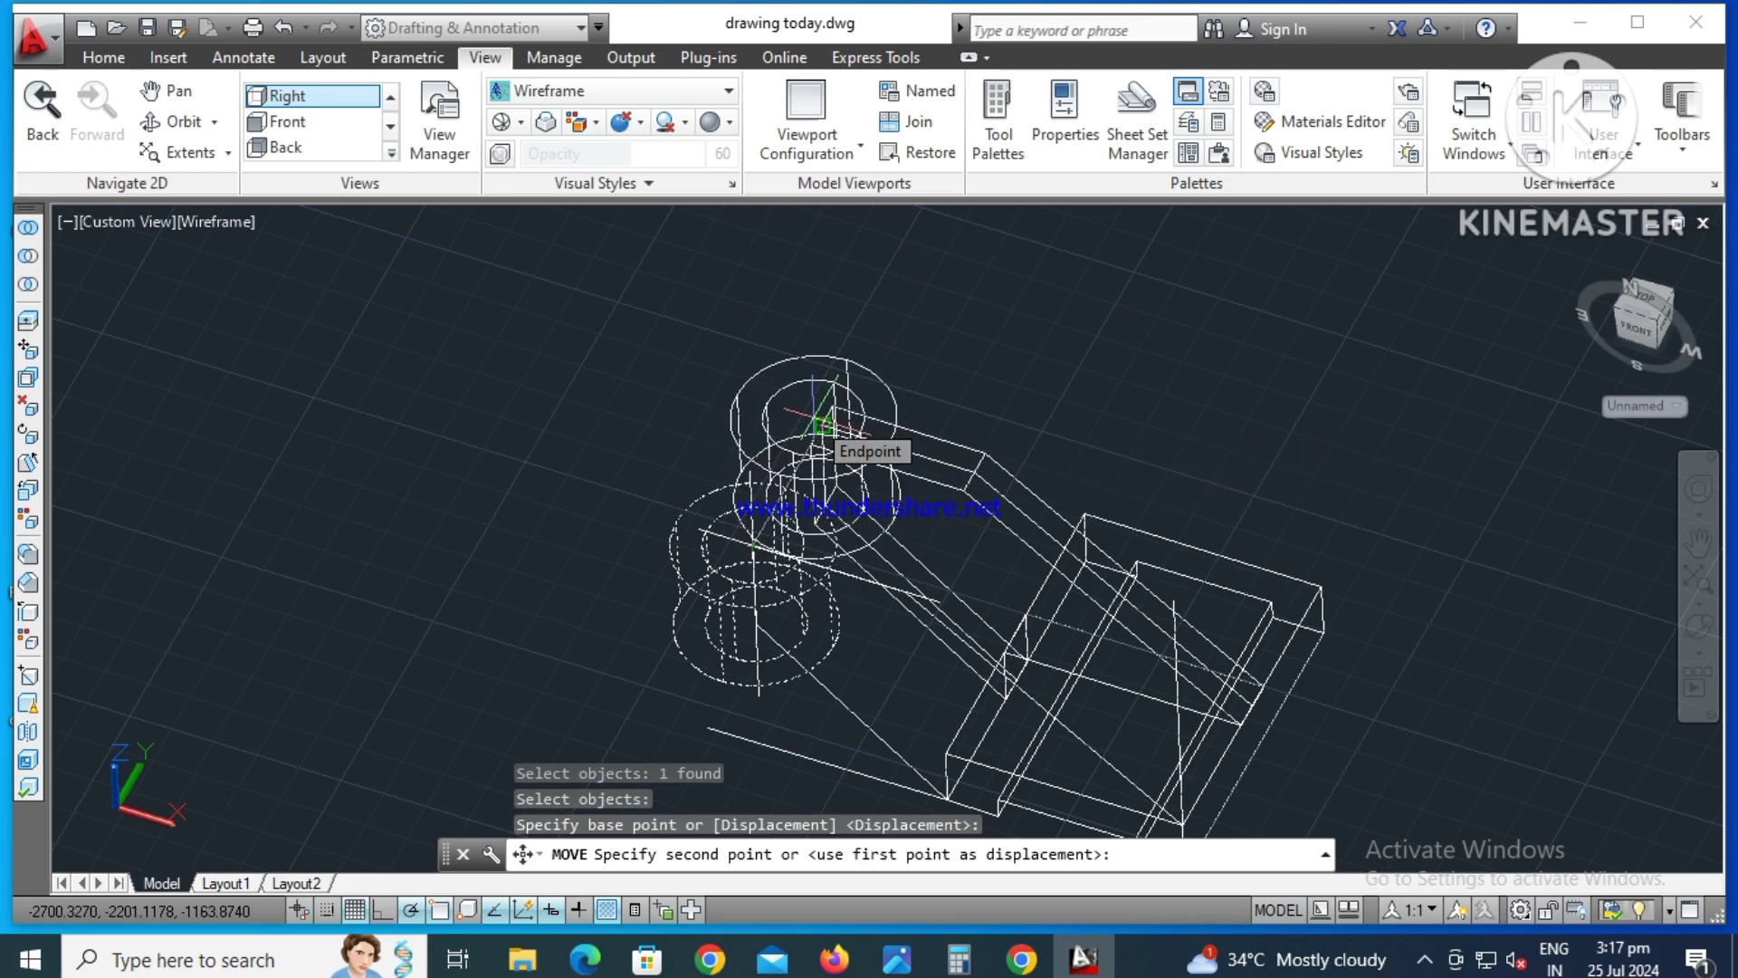
click(822, 424)
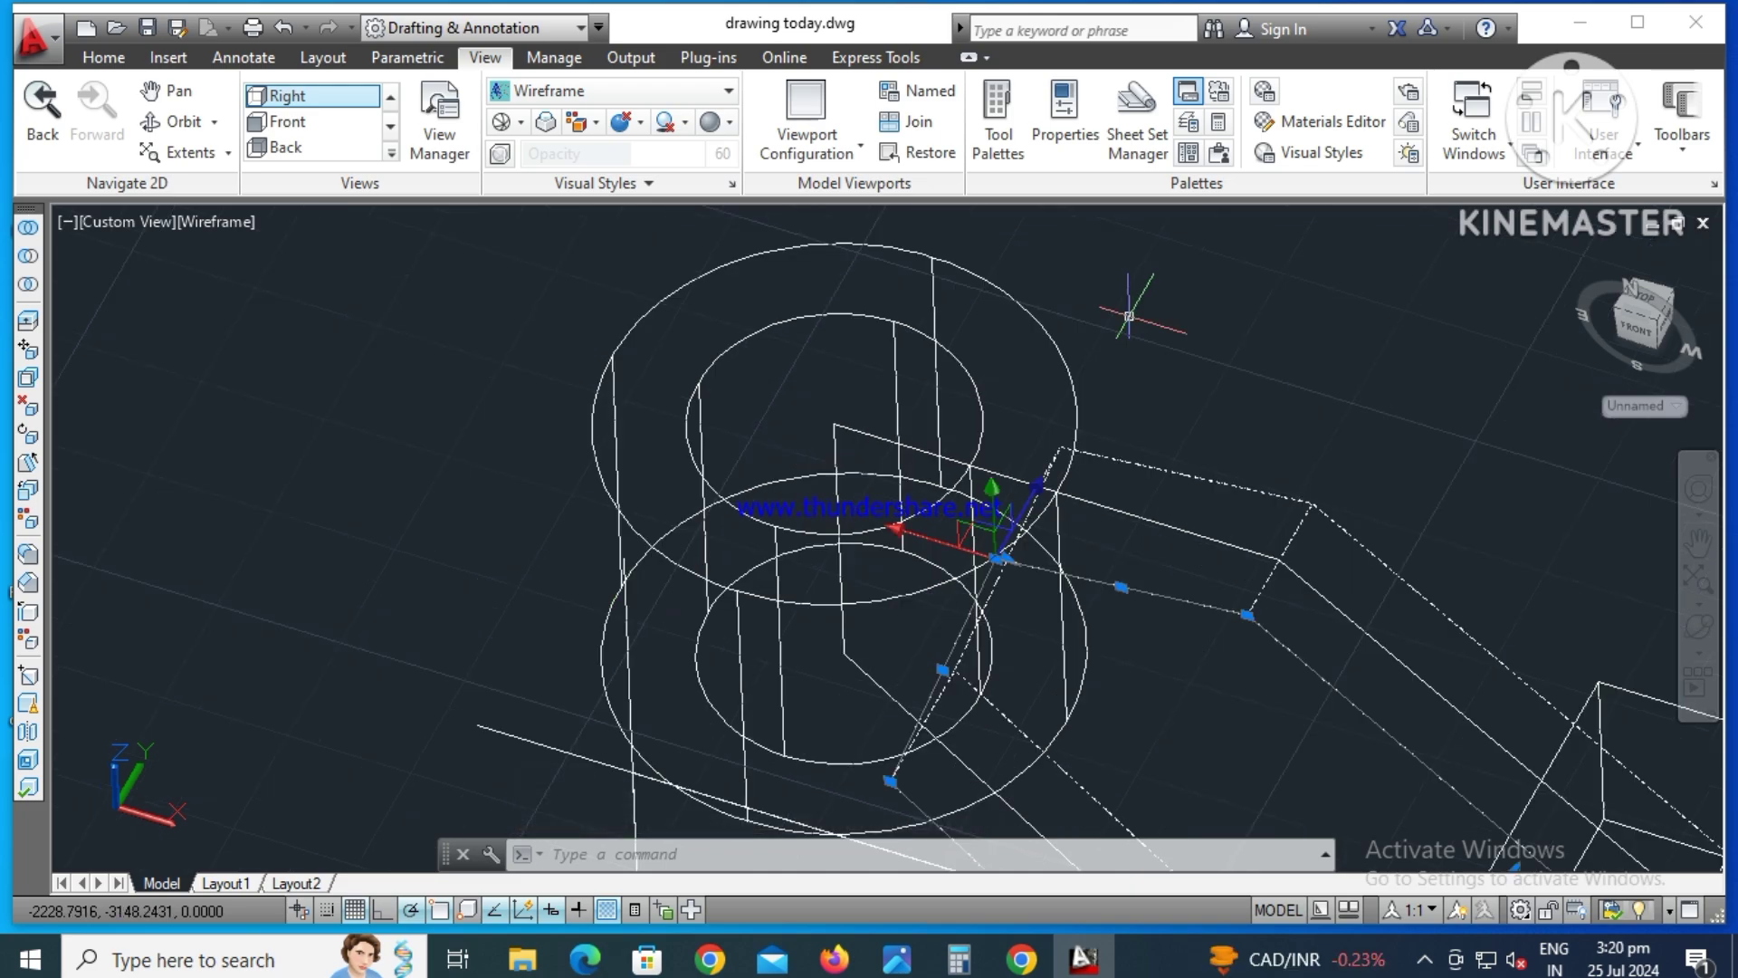
- Union the hollow boss cylinder with the bent arm solid
text(UNI)
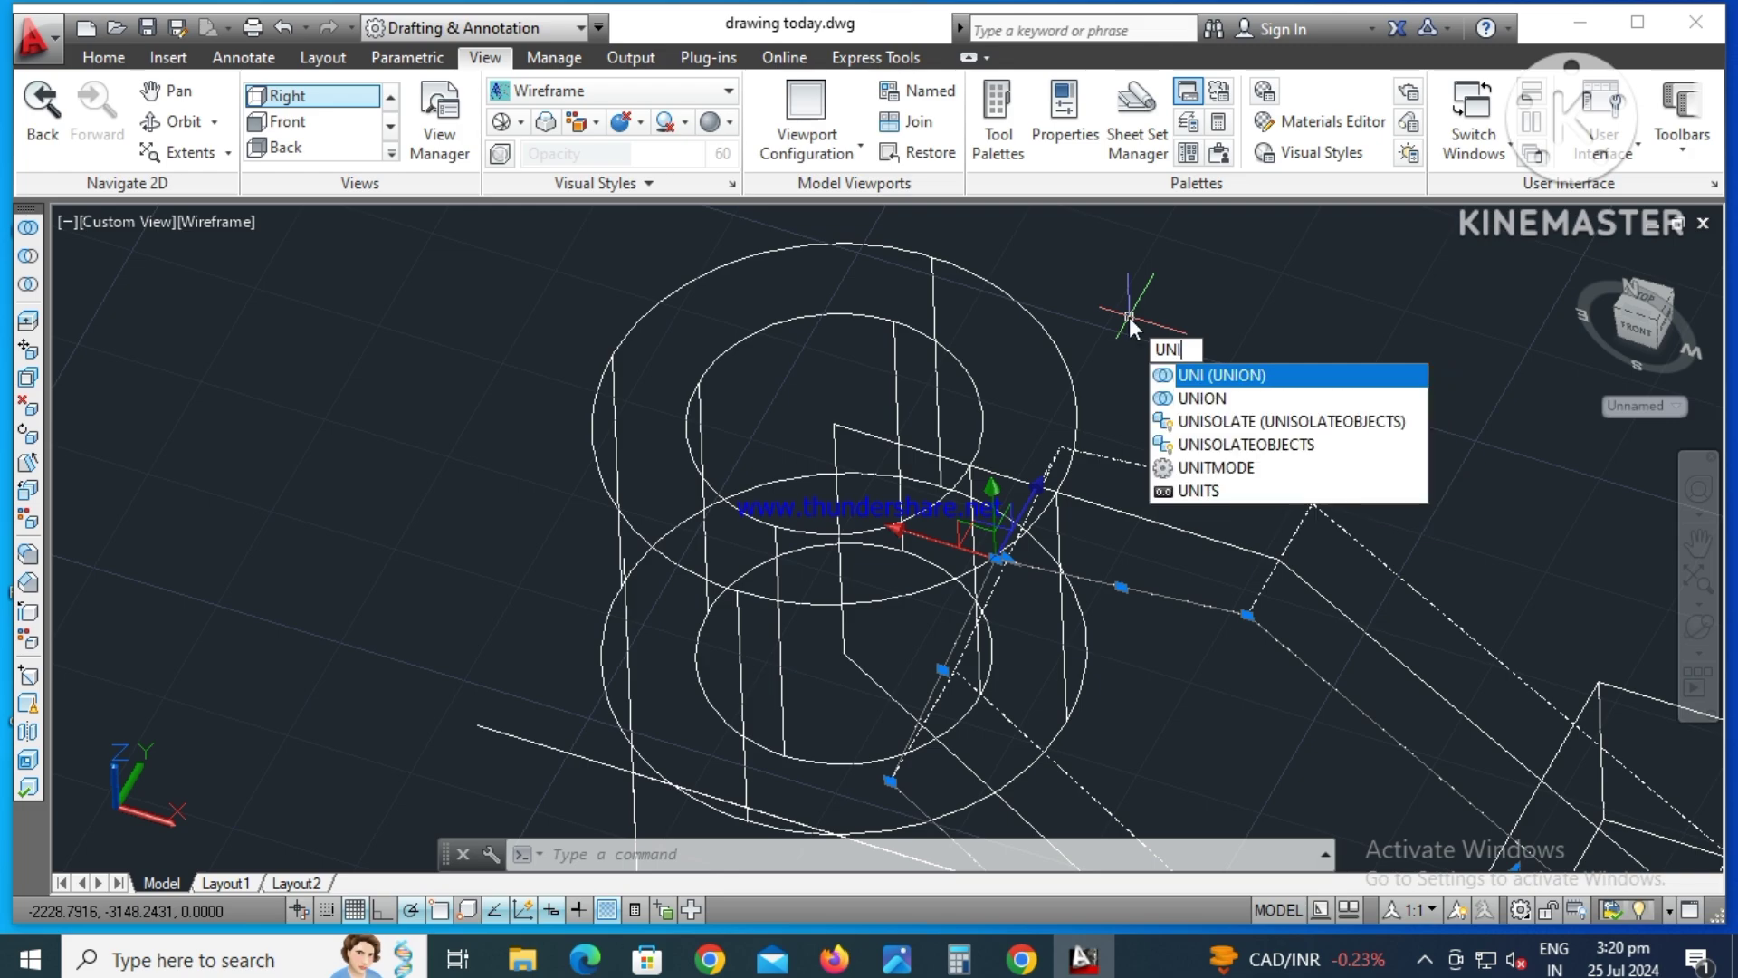
text(On)
key(Return)
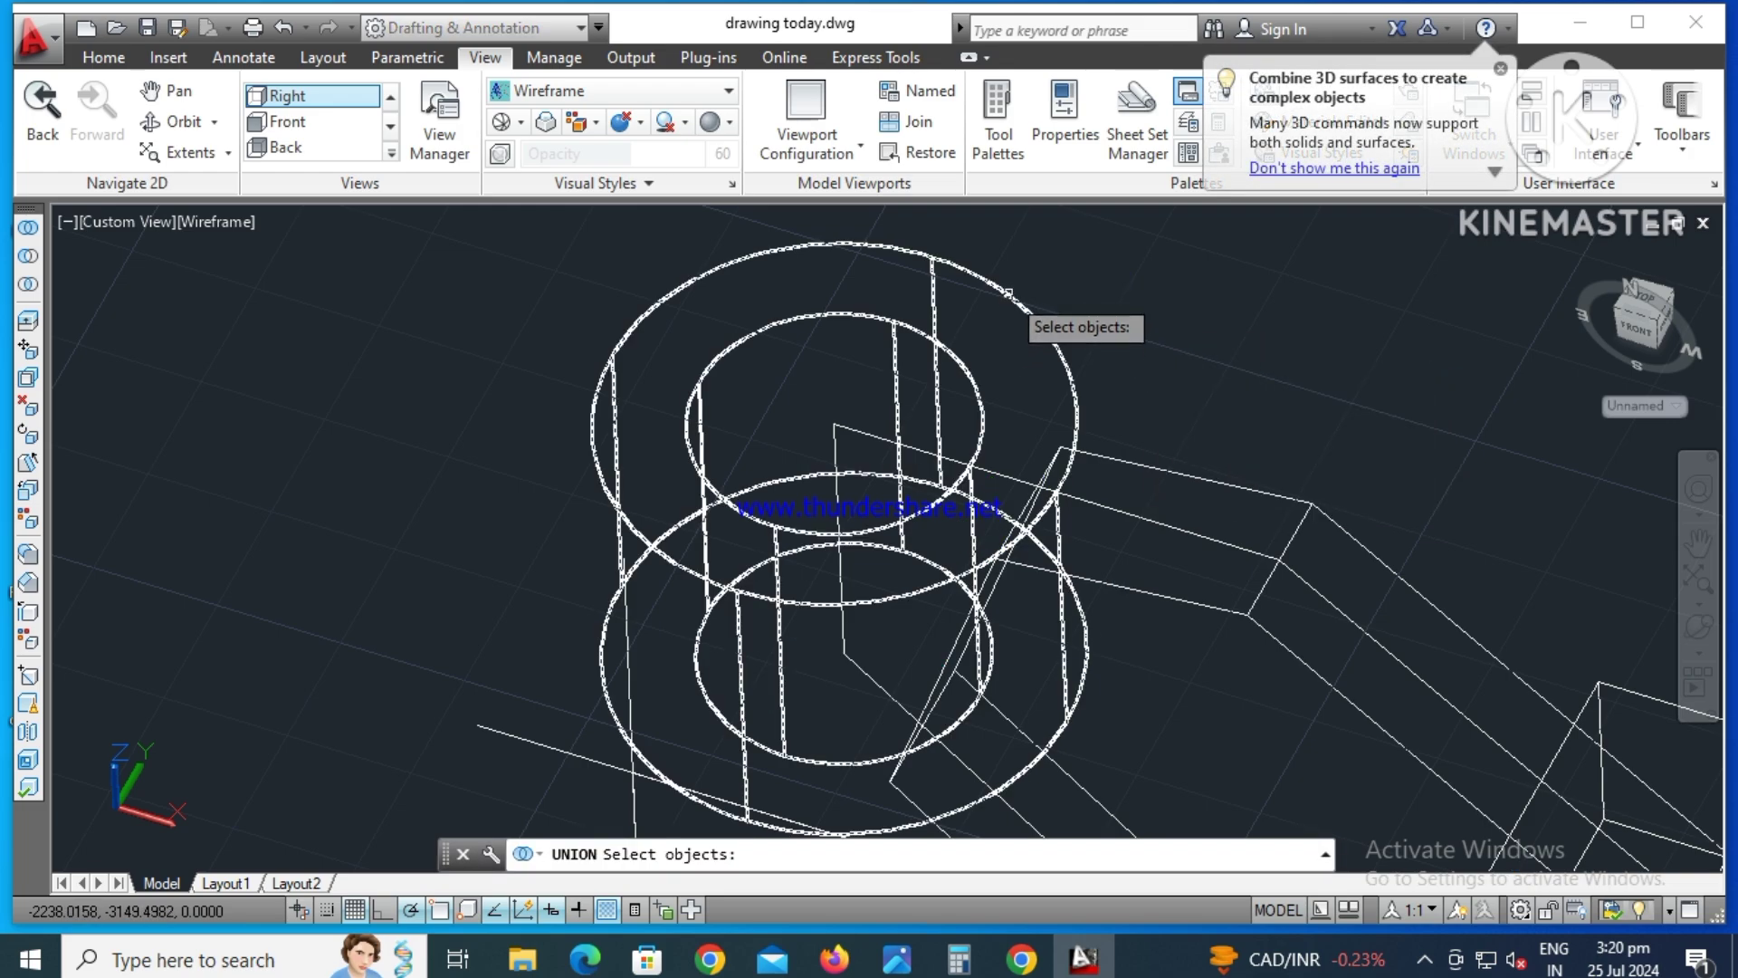
click(1007, 293)
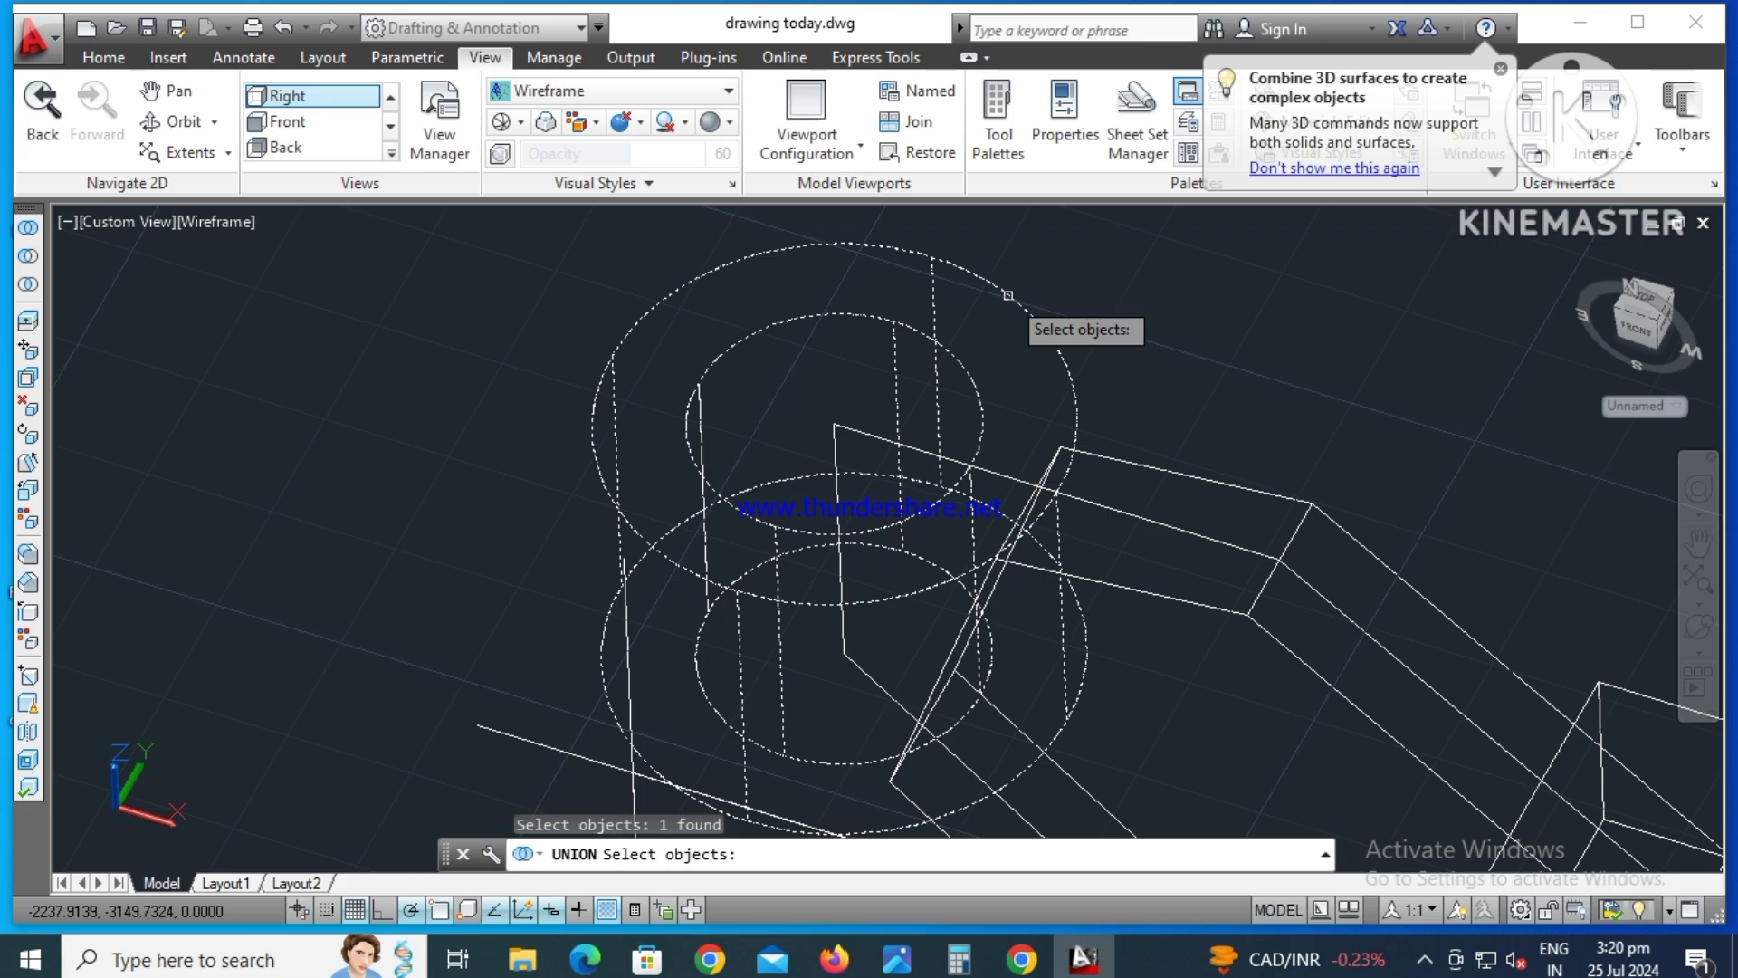
click(1116, 460)
key(Return)
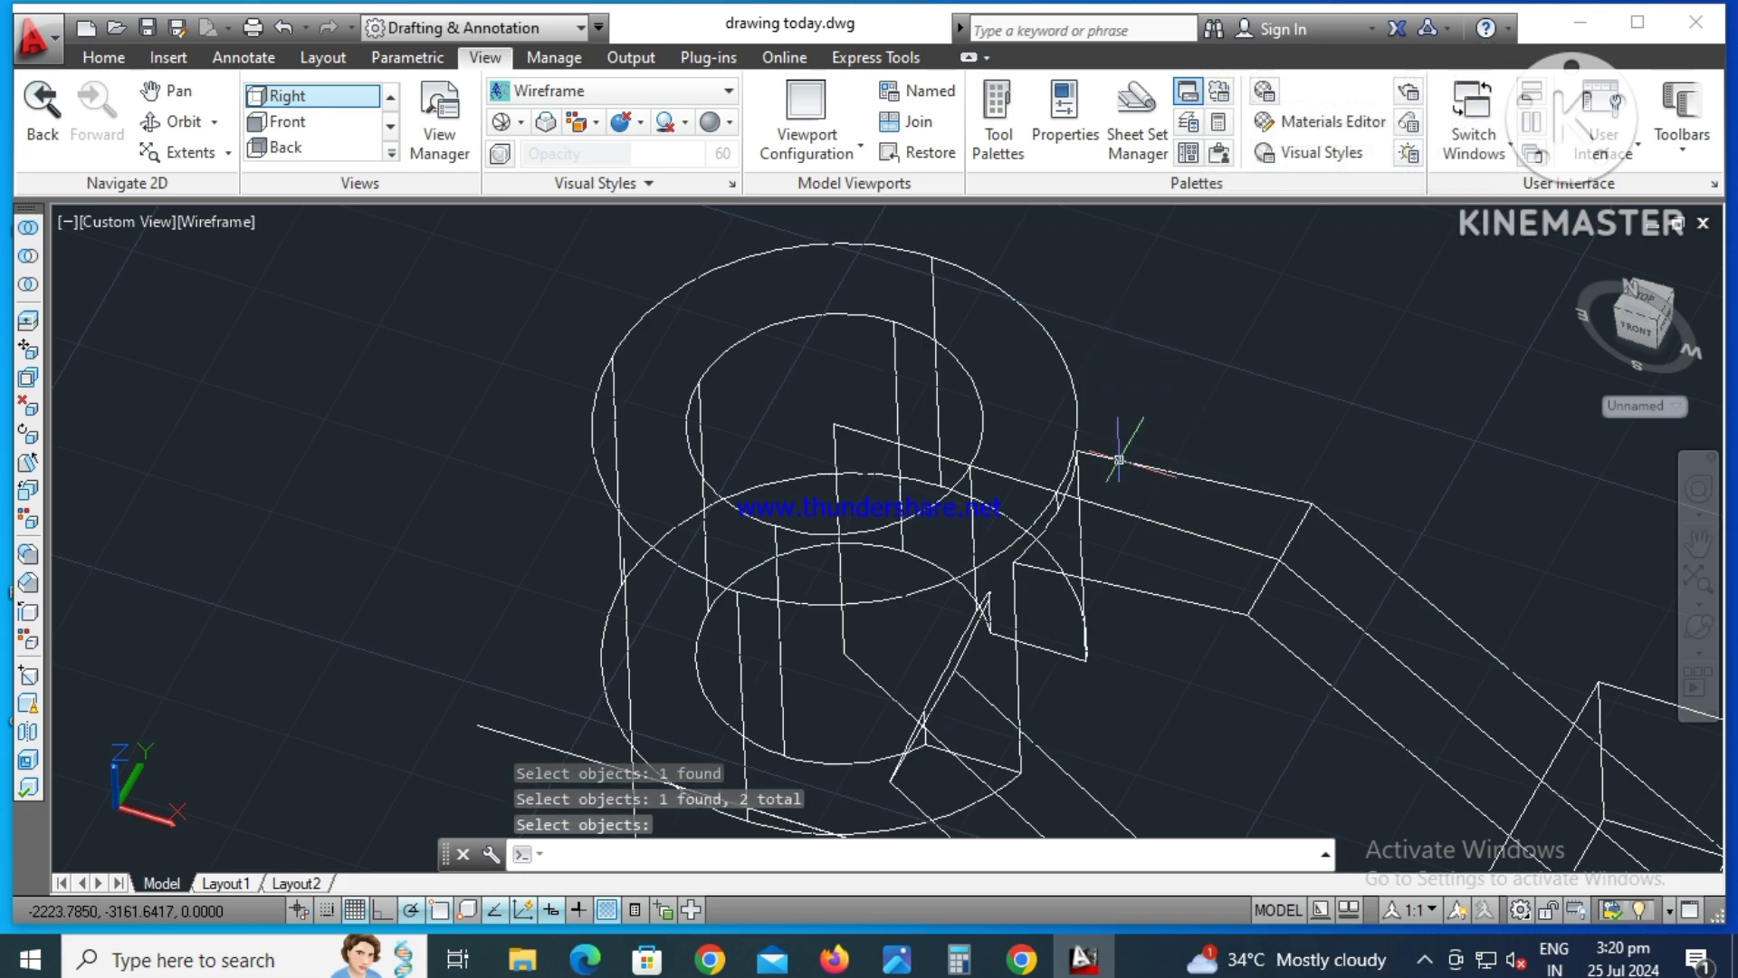
scroll(1041, 615, down, 3)
scroll(1041, 688, up, 2)
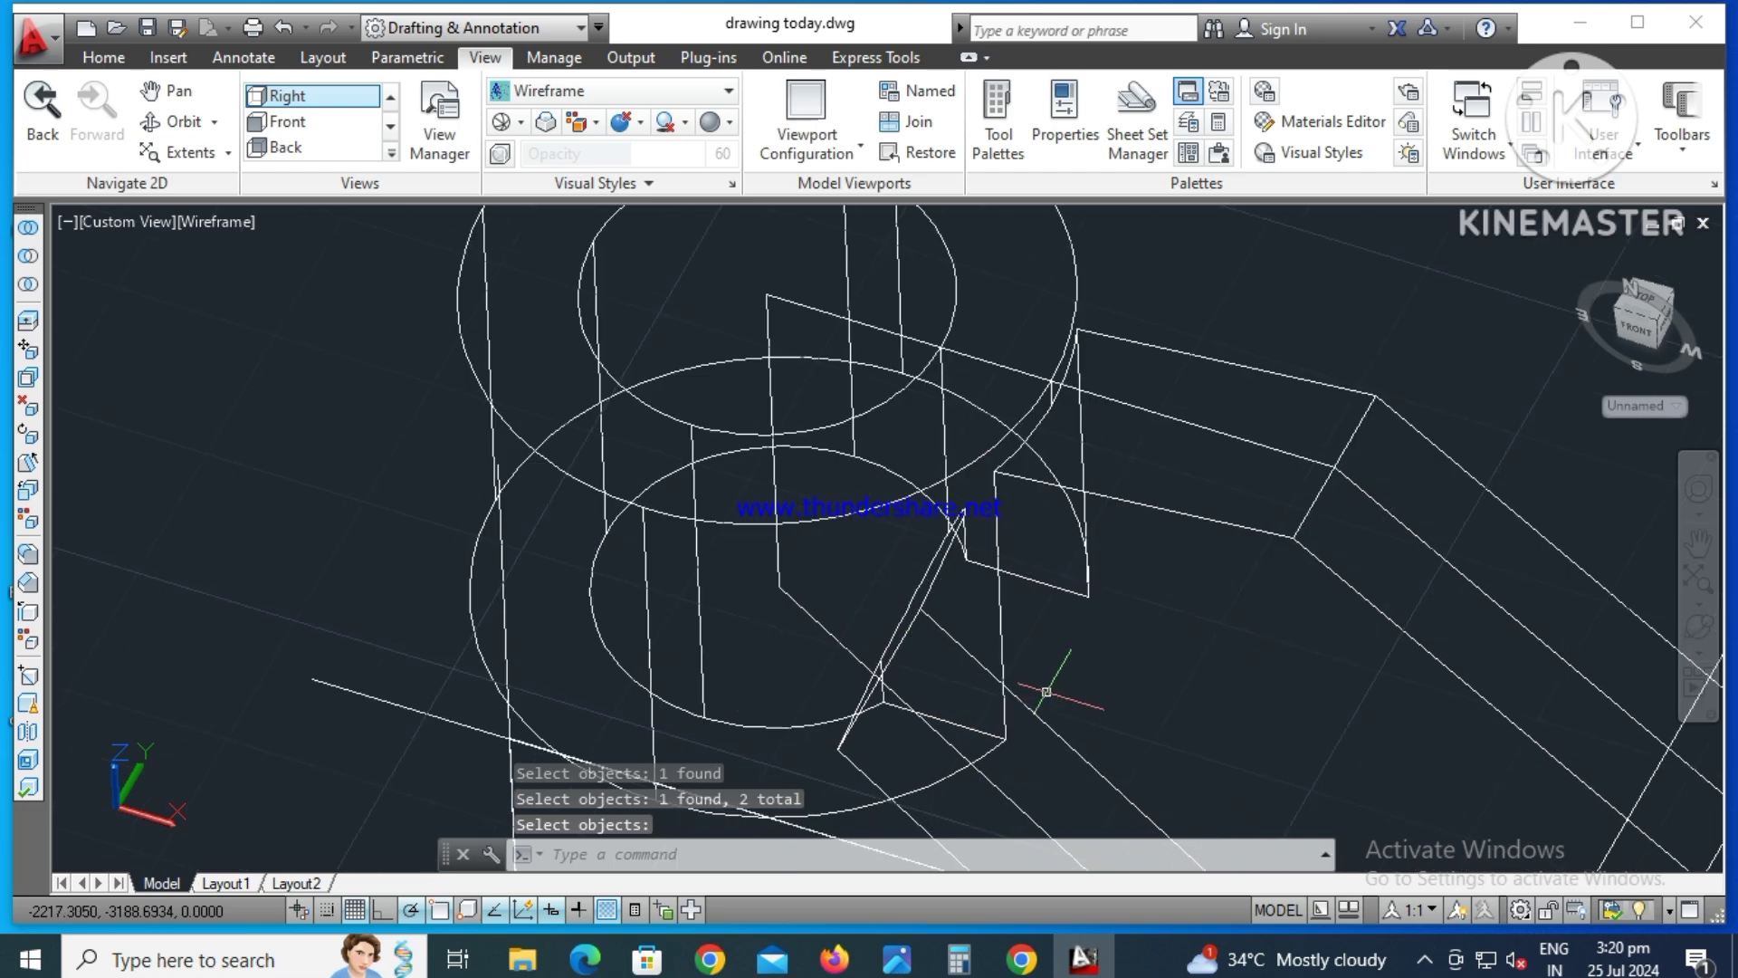
scroll(1019, 675, up, 3)
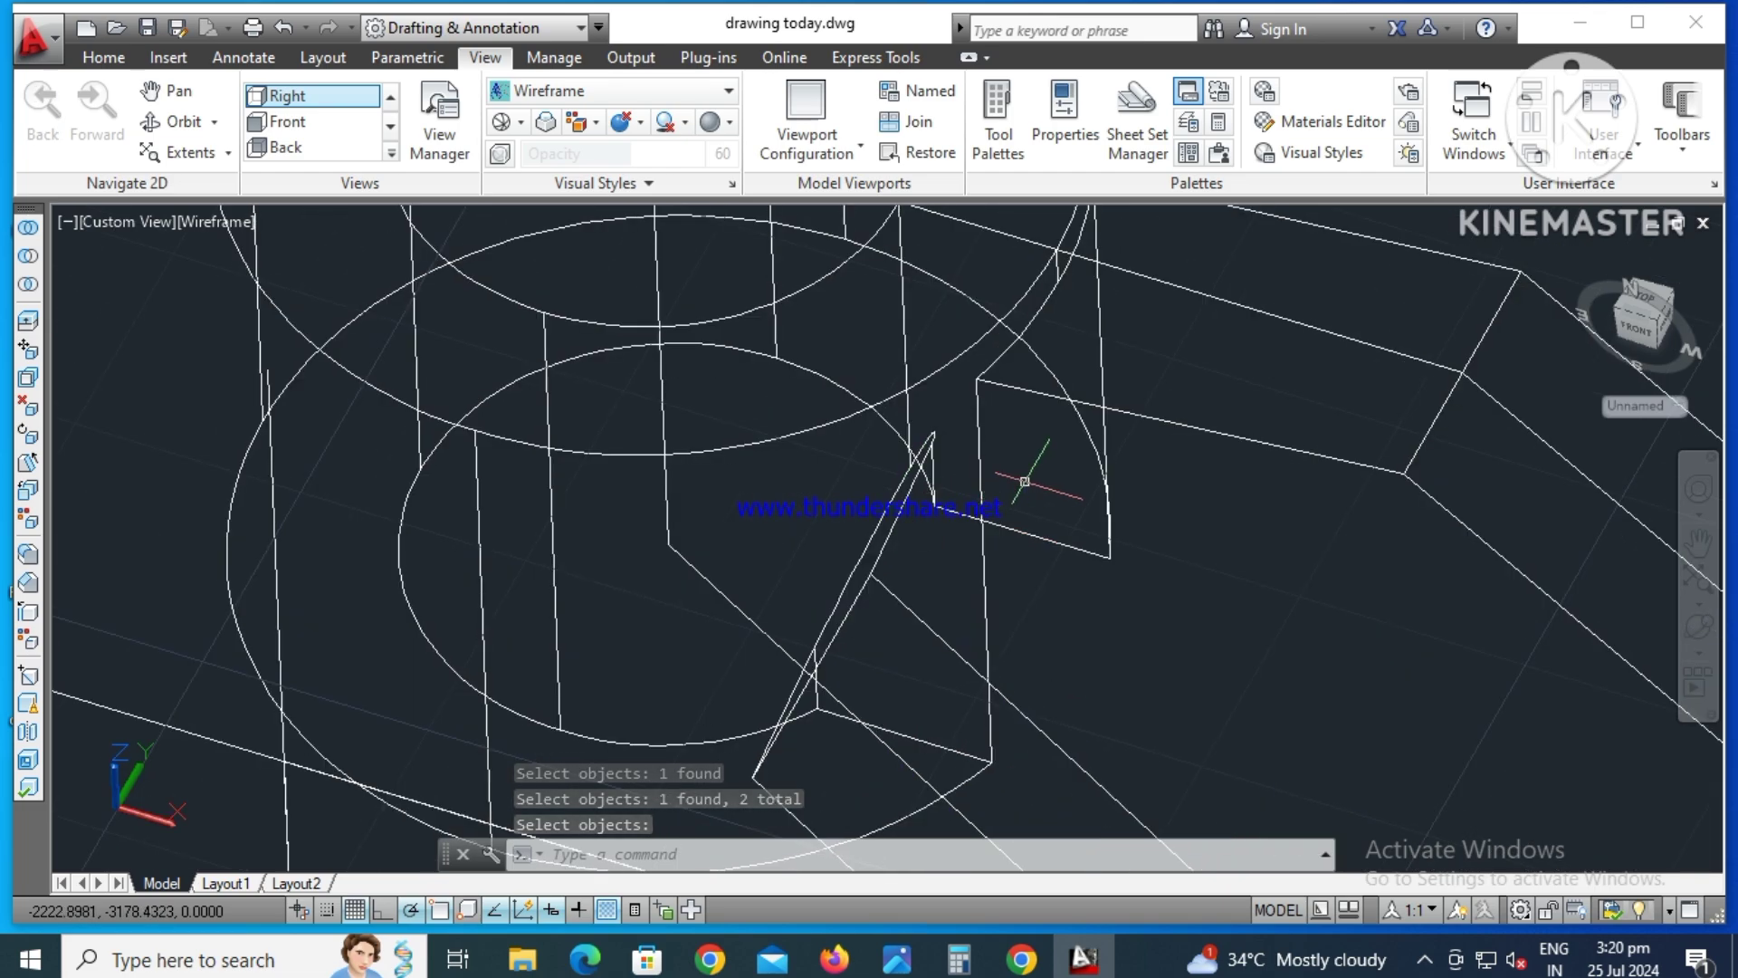
scroll(1076, 512, down, 3)
scroll(1076, 512, down, 1)
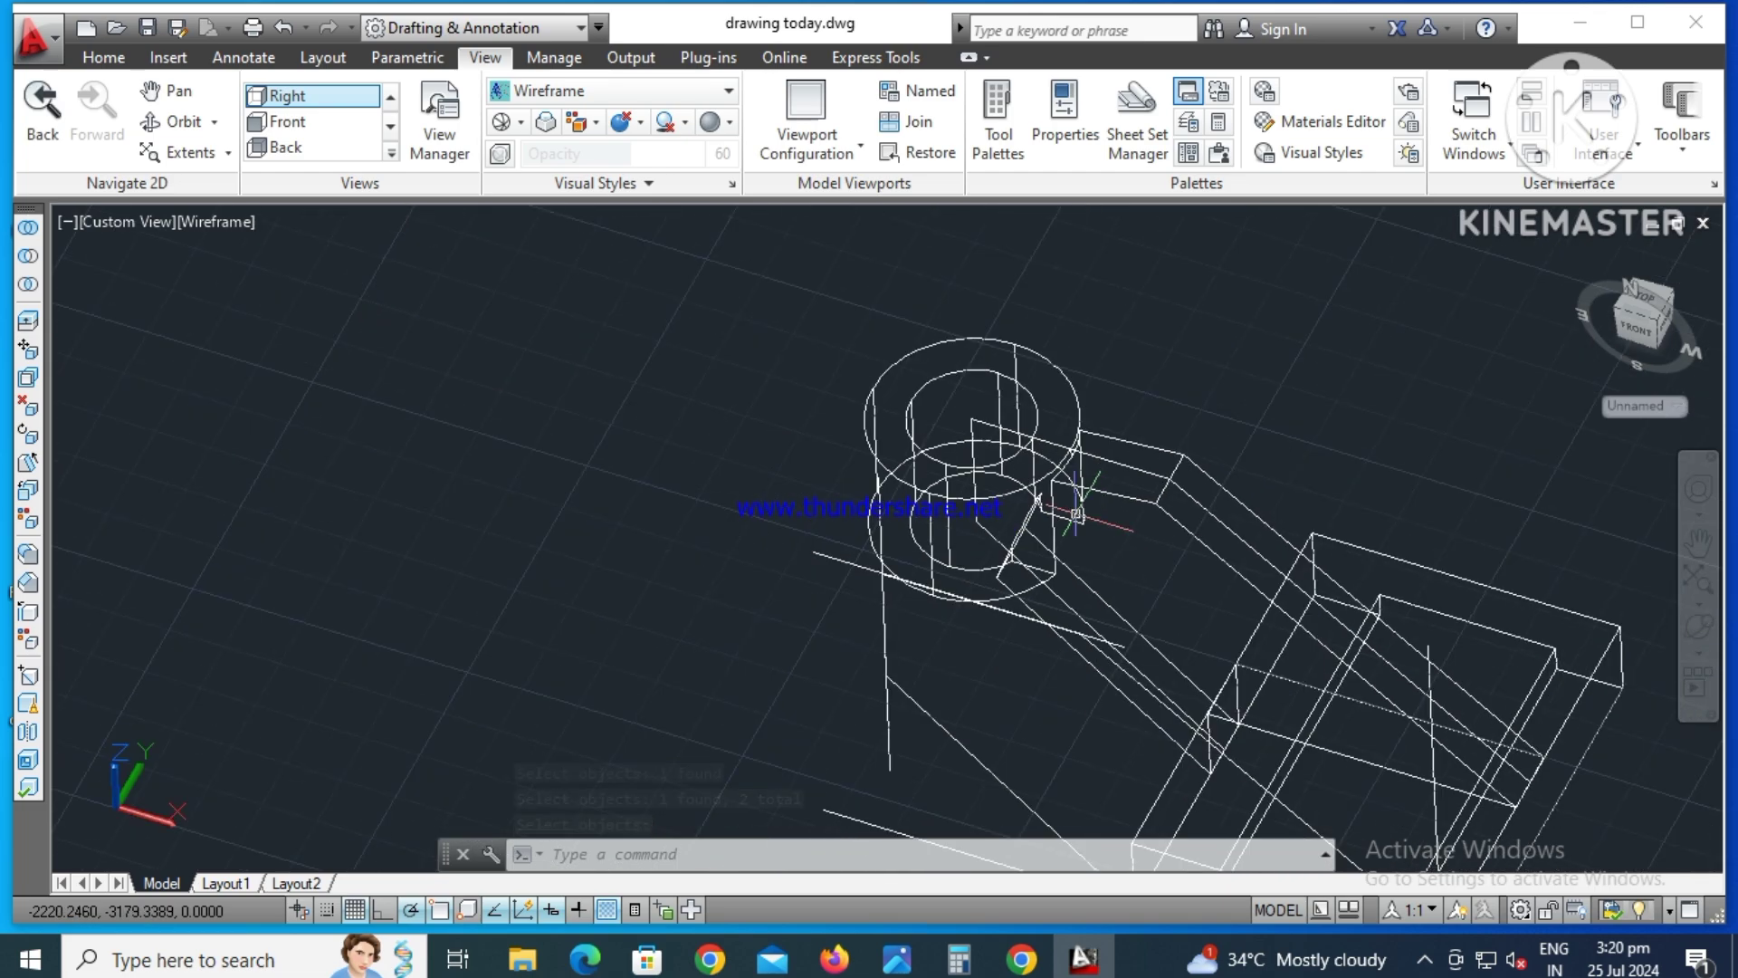
- Delete the two leftover construction lines along the arm
click(1204, 495)
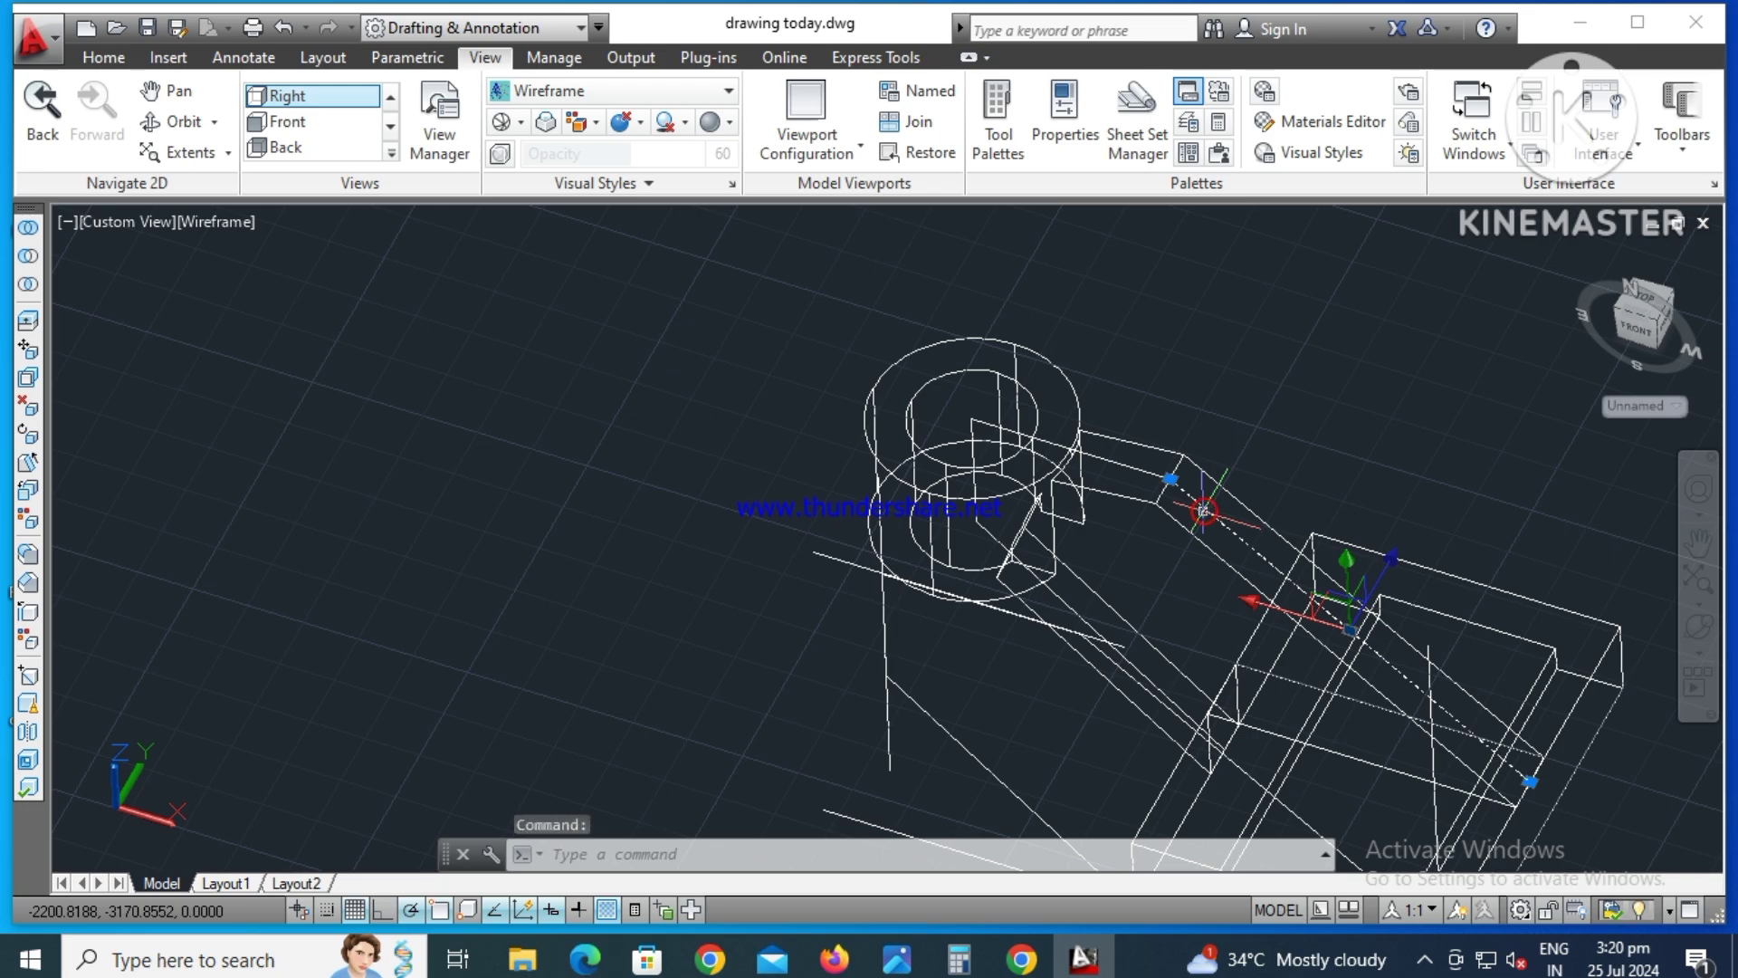
click(1132, 468)
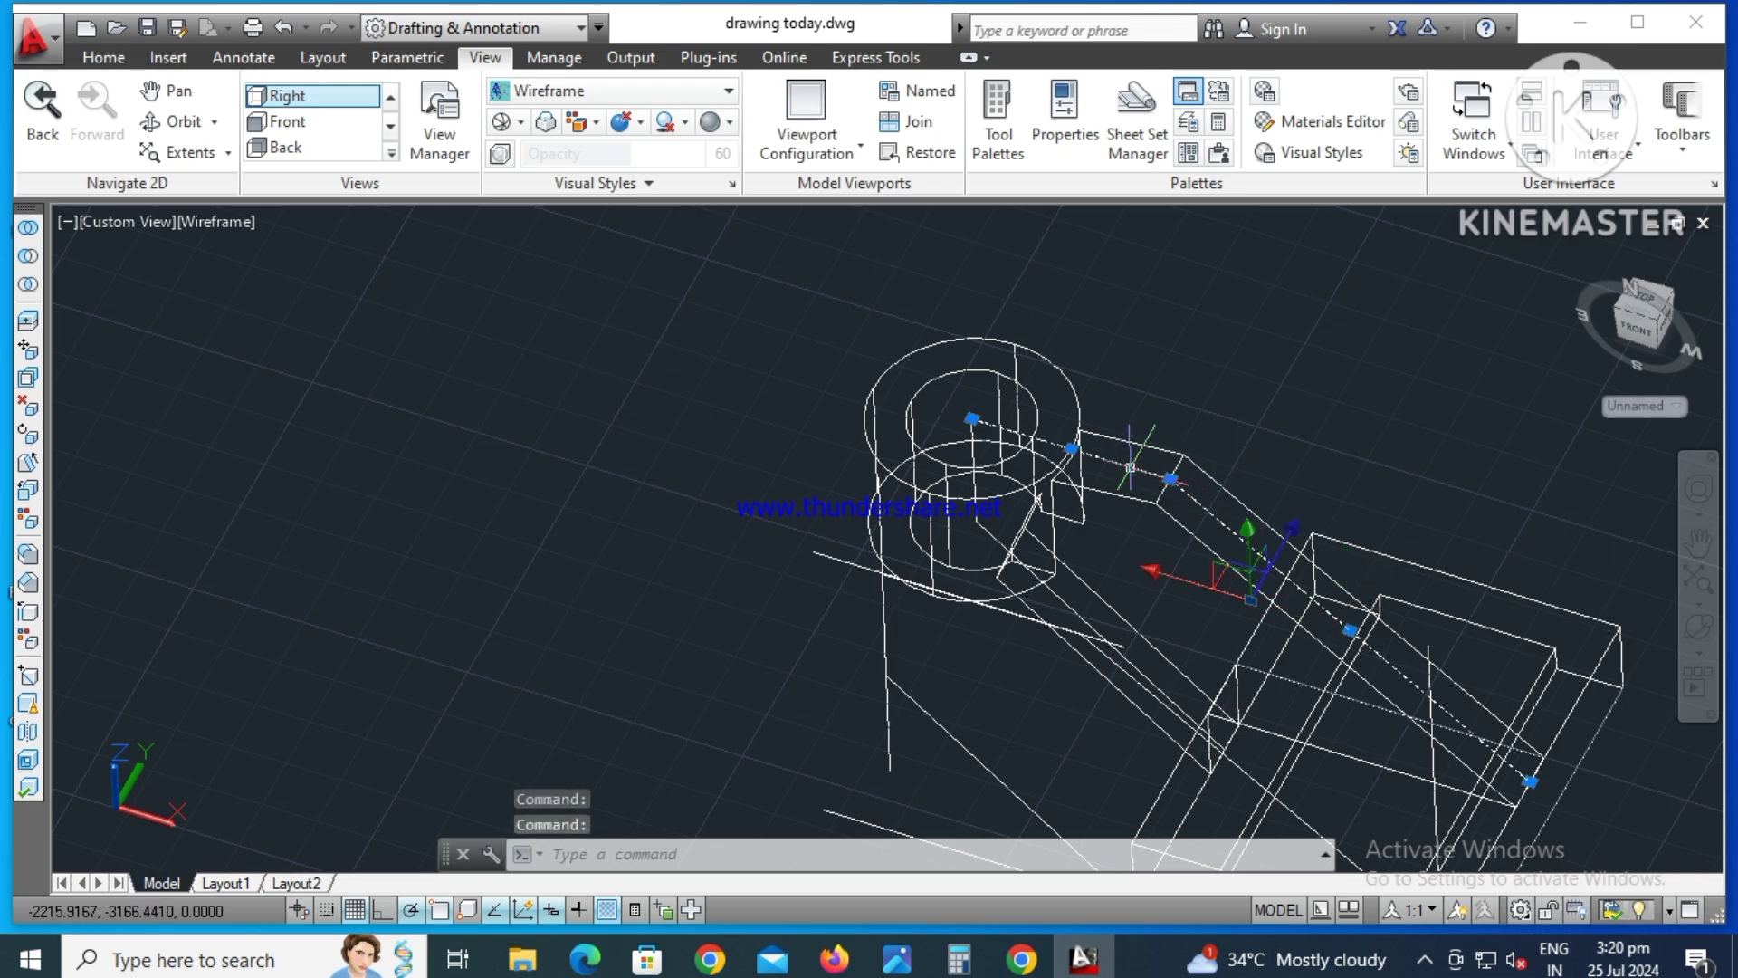
key(Delete)
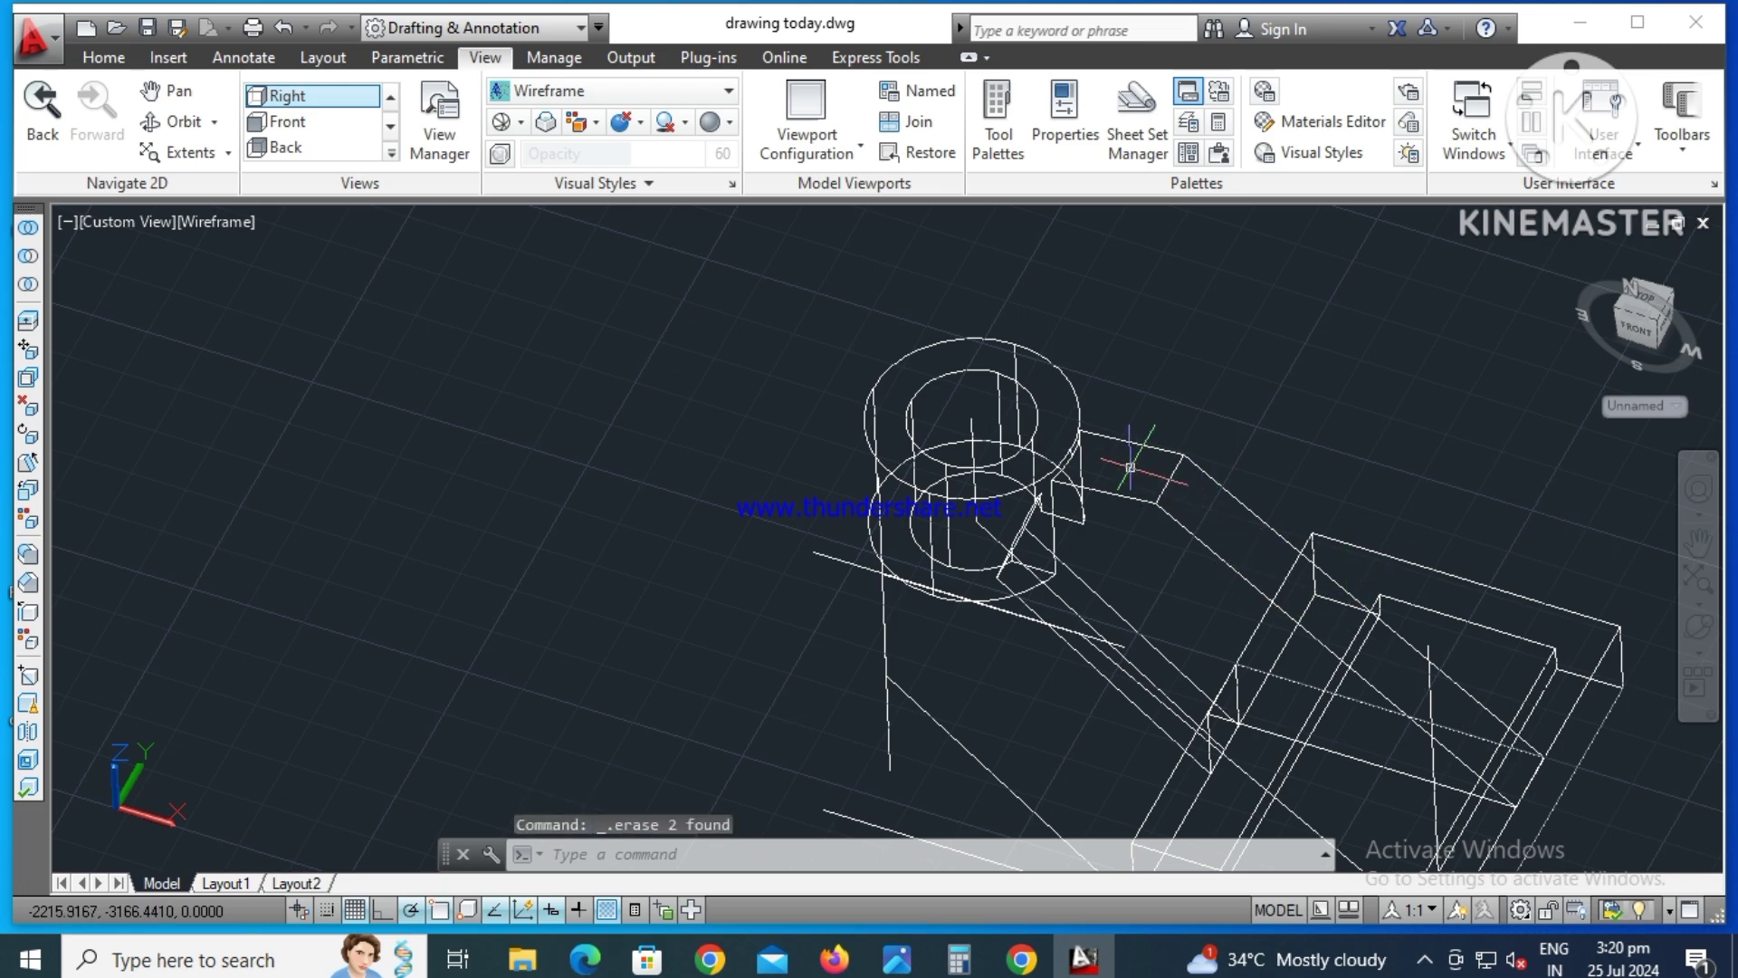
click(1355, 716)
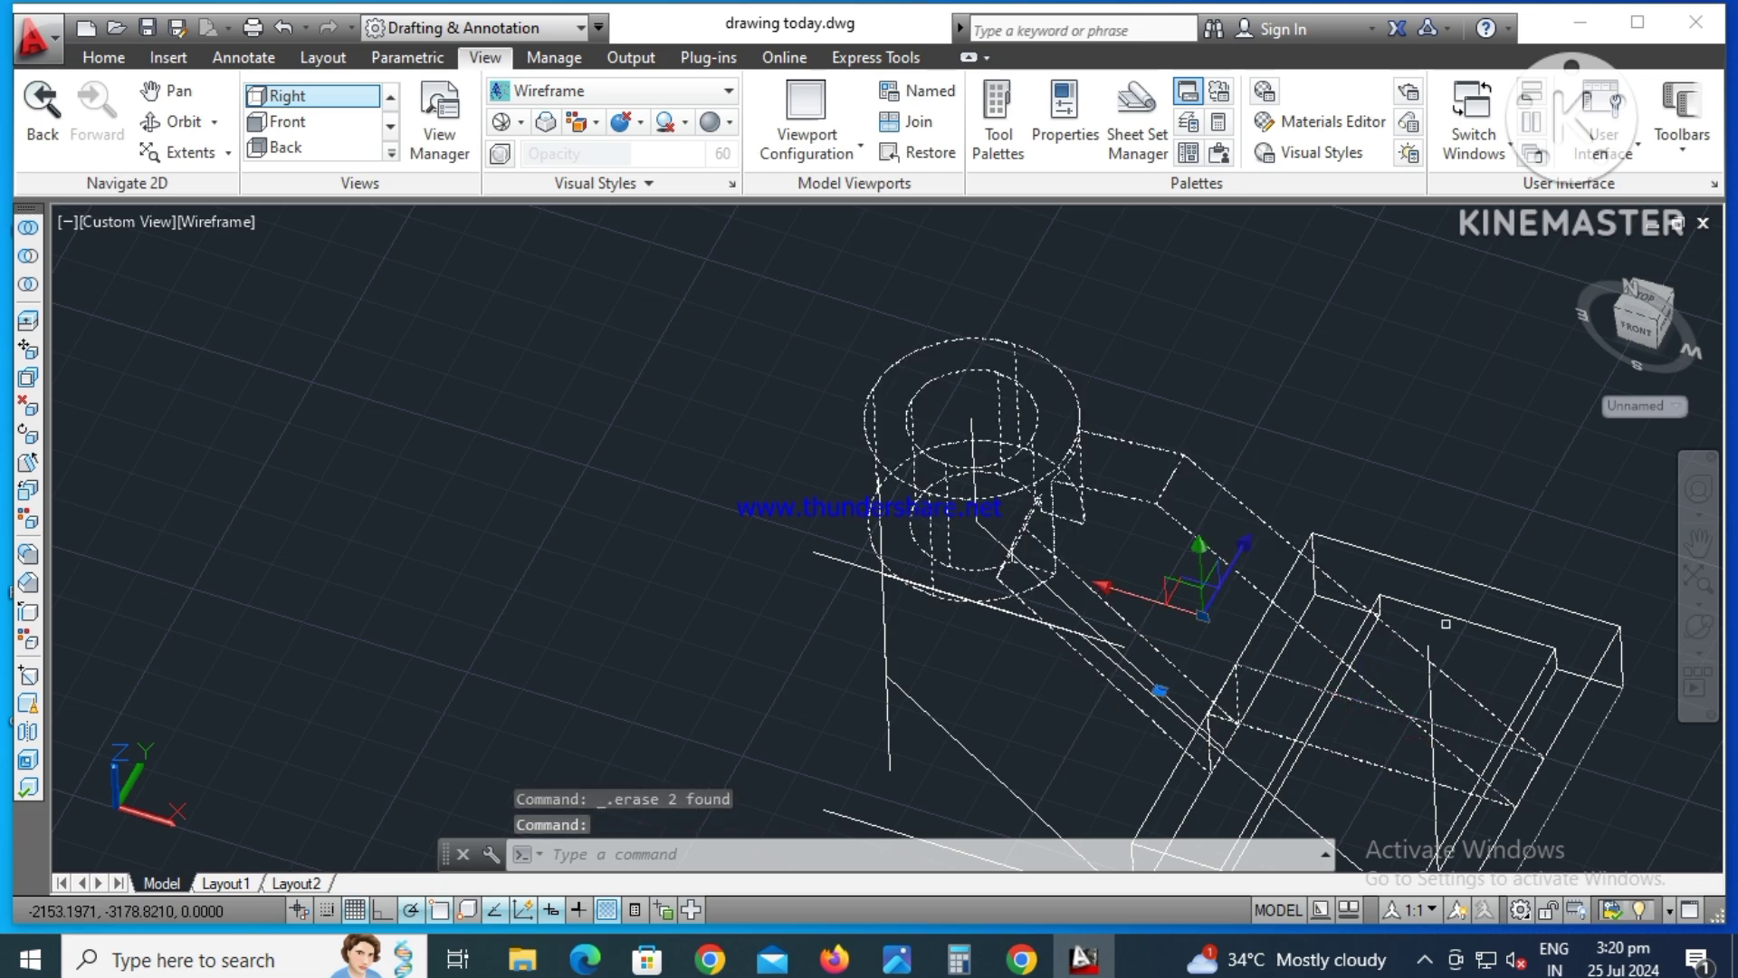
key(Escape)
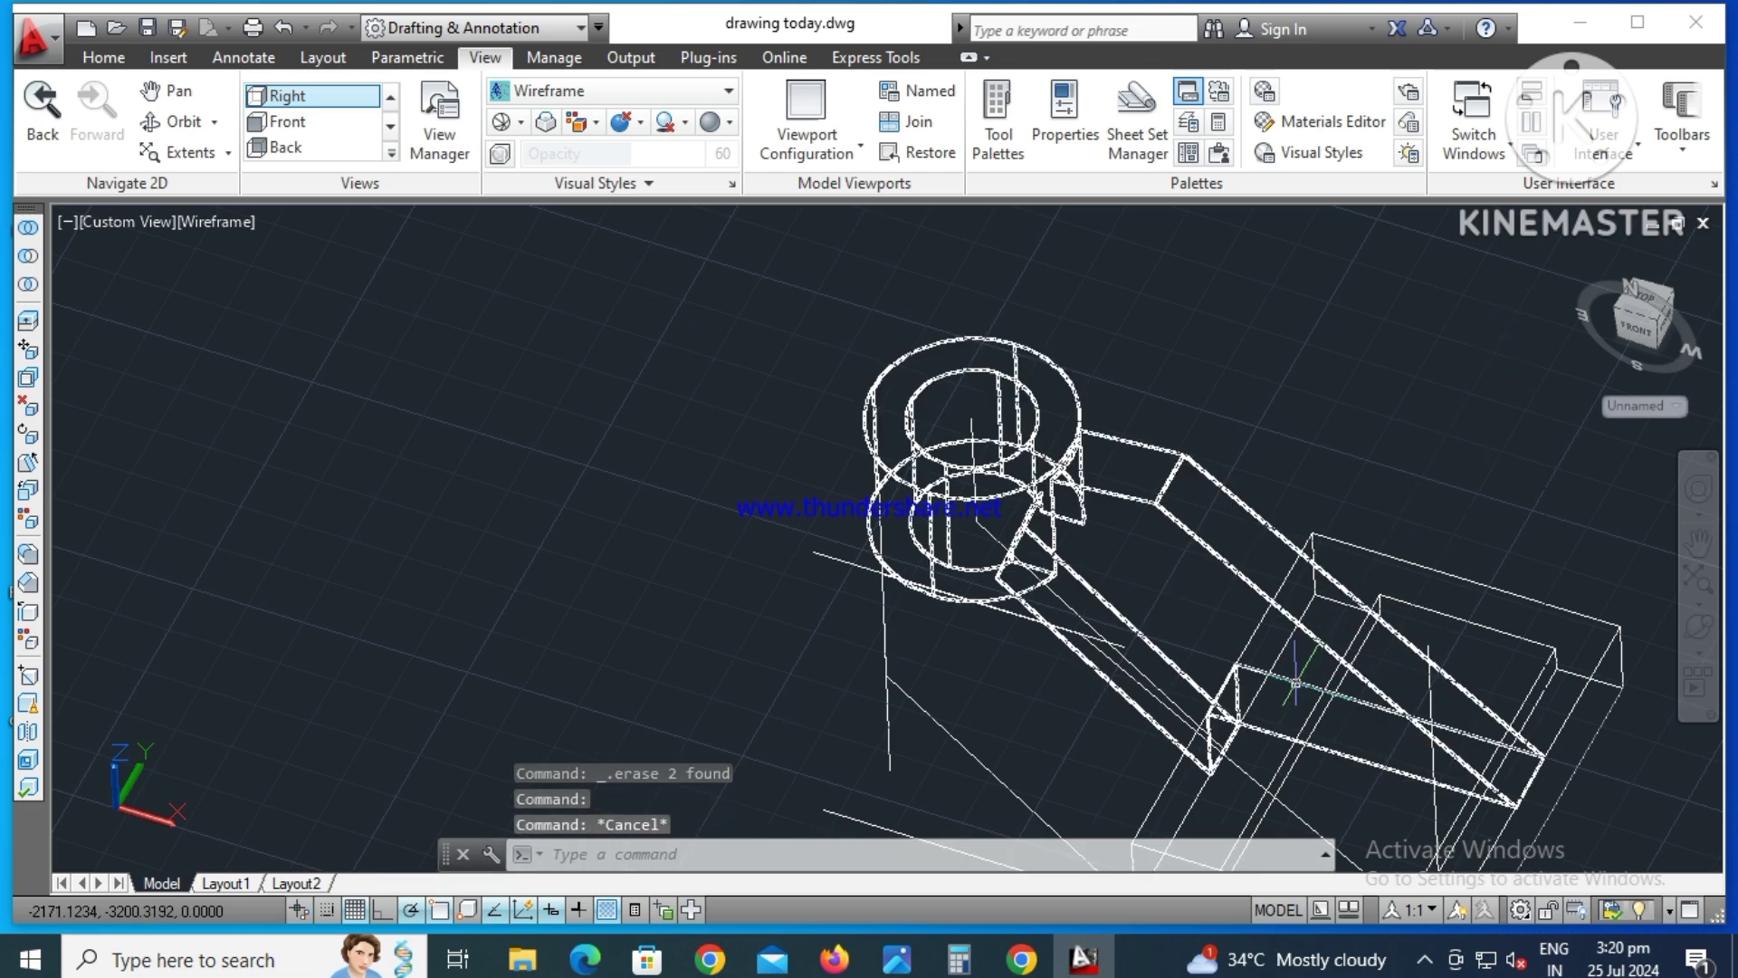
scroll(1297, 682, up, 5)
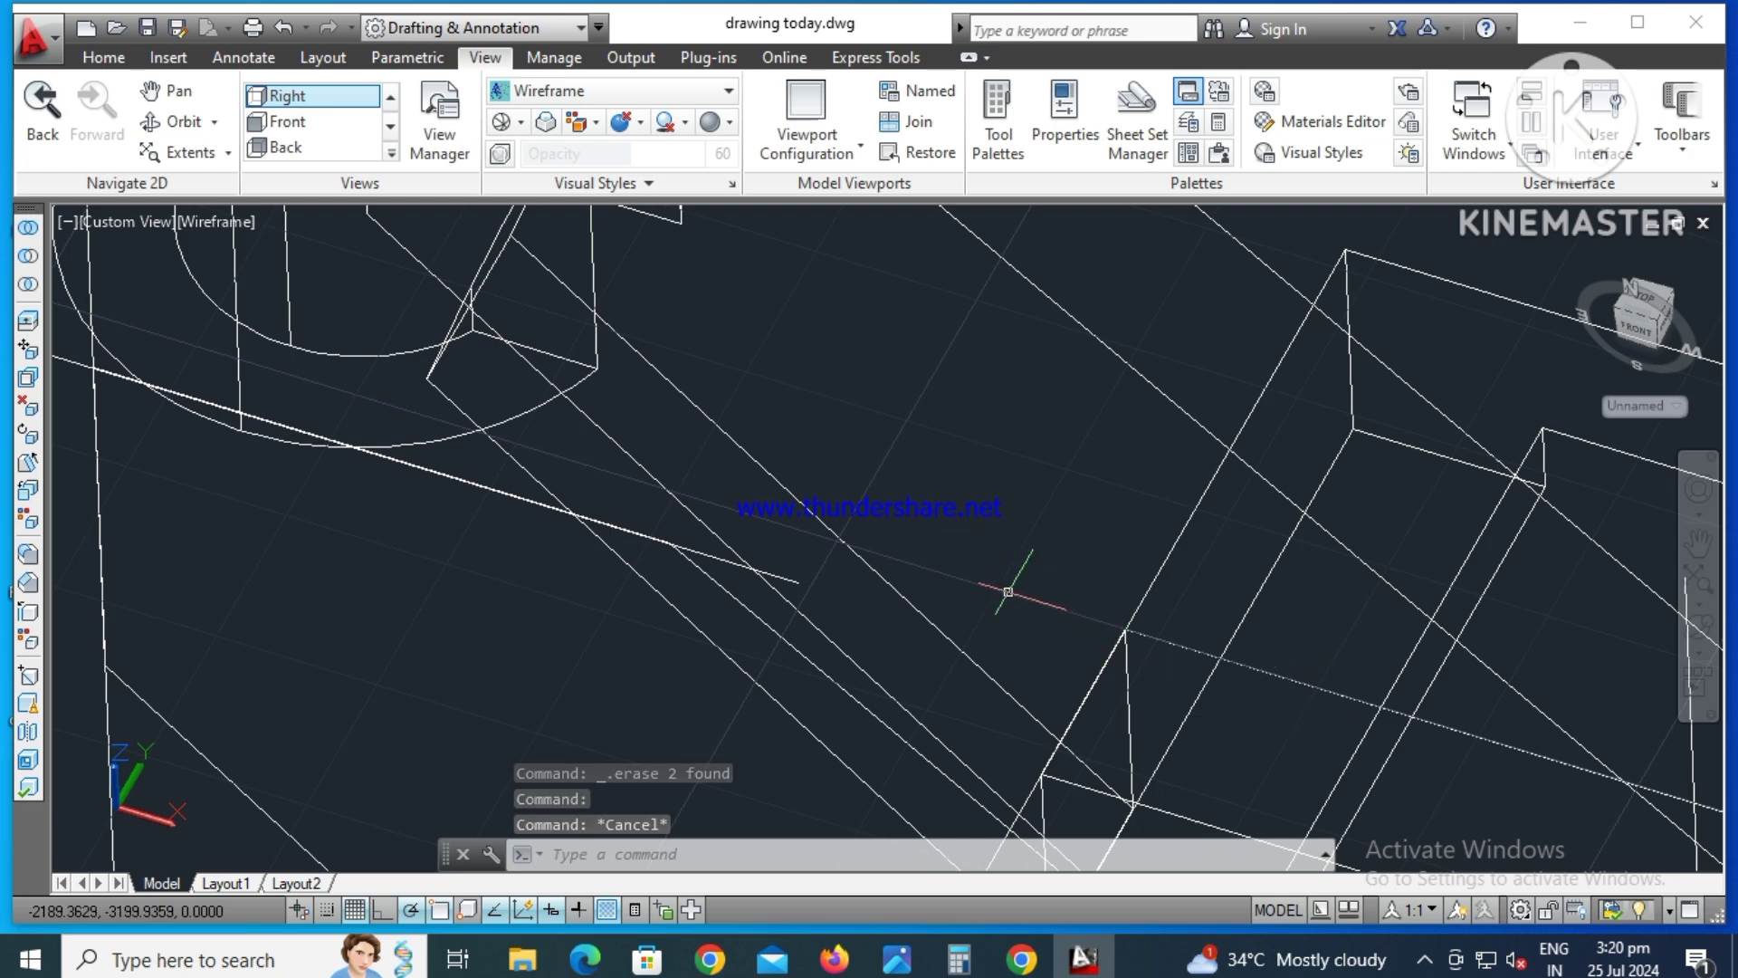
scroll(1252, 679, up, 1)
scroll(996, 574, down, 2)
scroll(996, 579, down, 4)
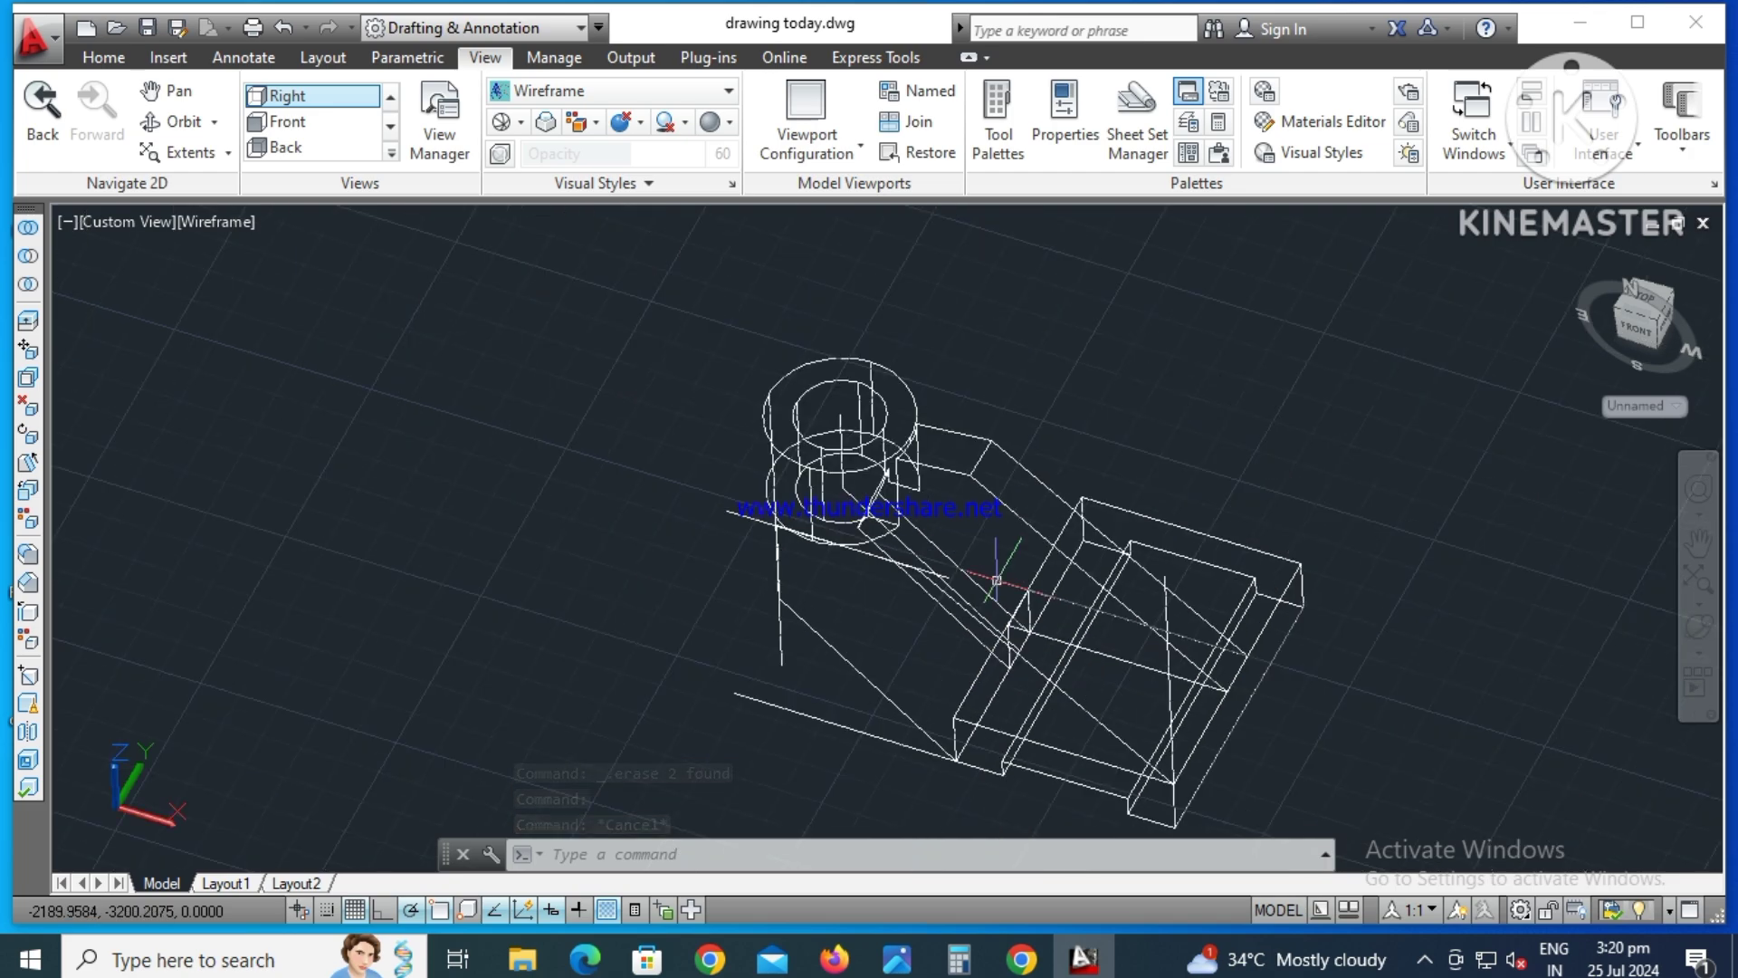
- Delete the bottom, diagonal and vertical construction lines beneath the boss
click(784, 708)
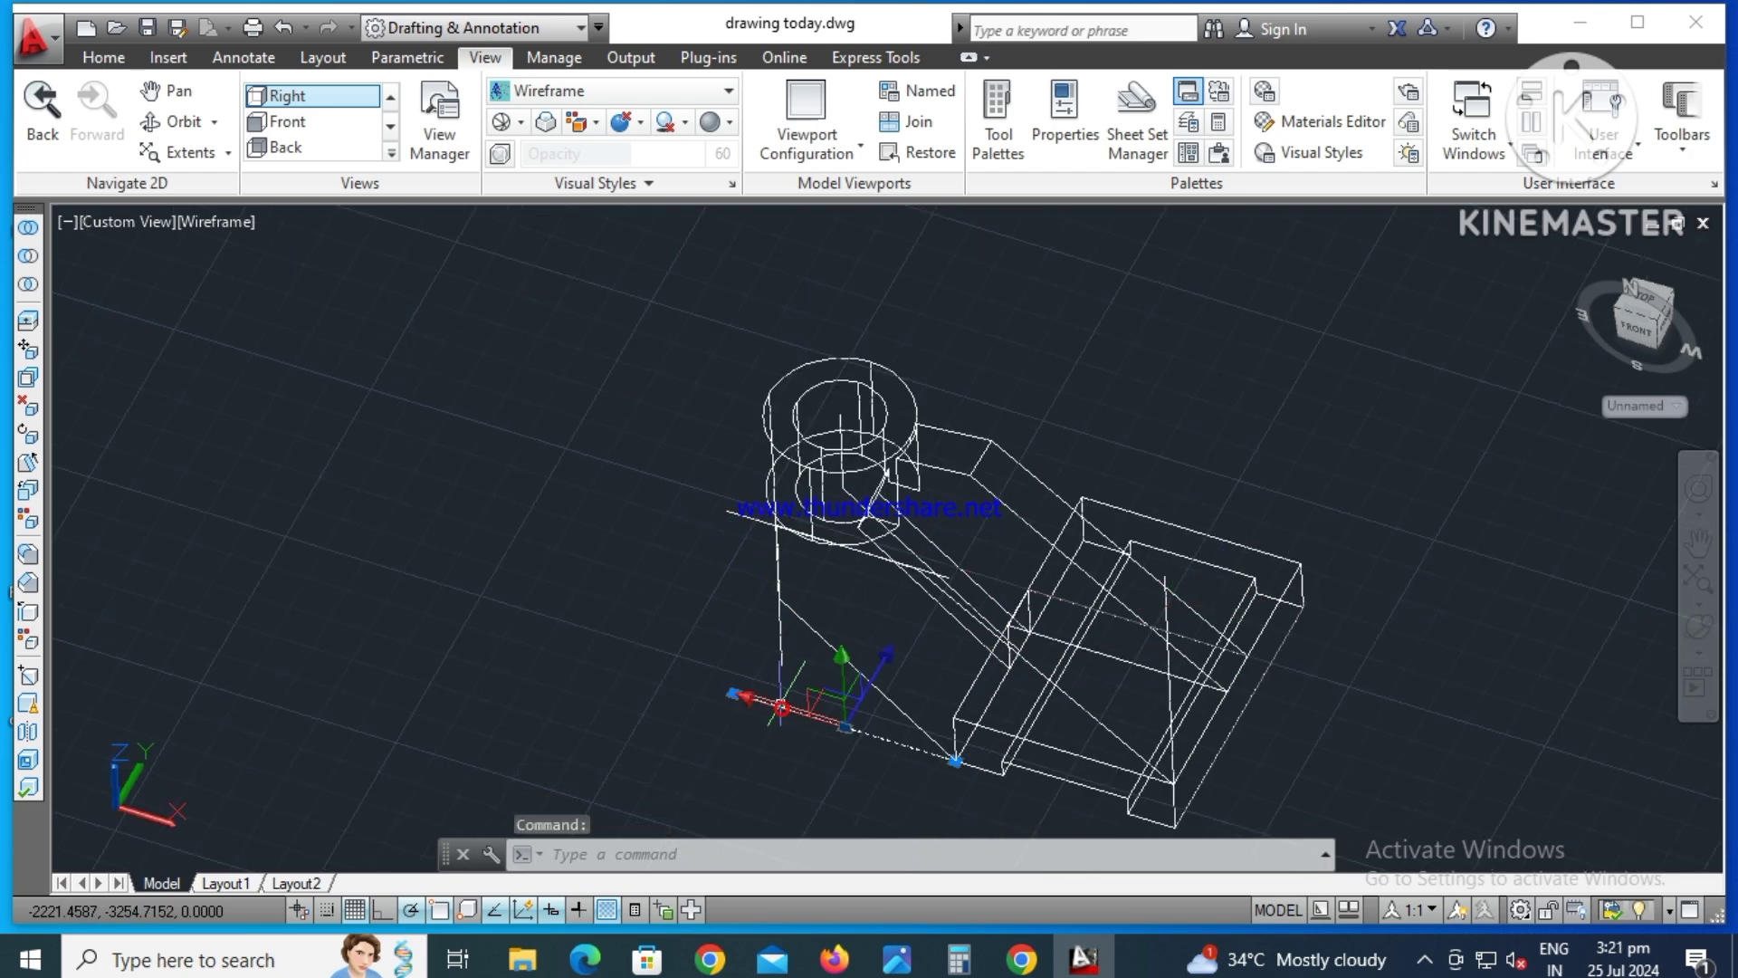
click(801, 614)
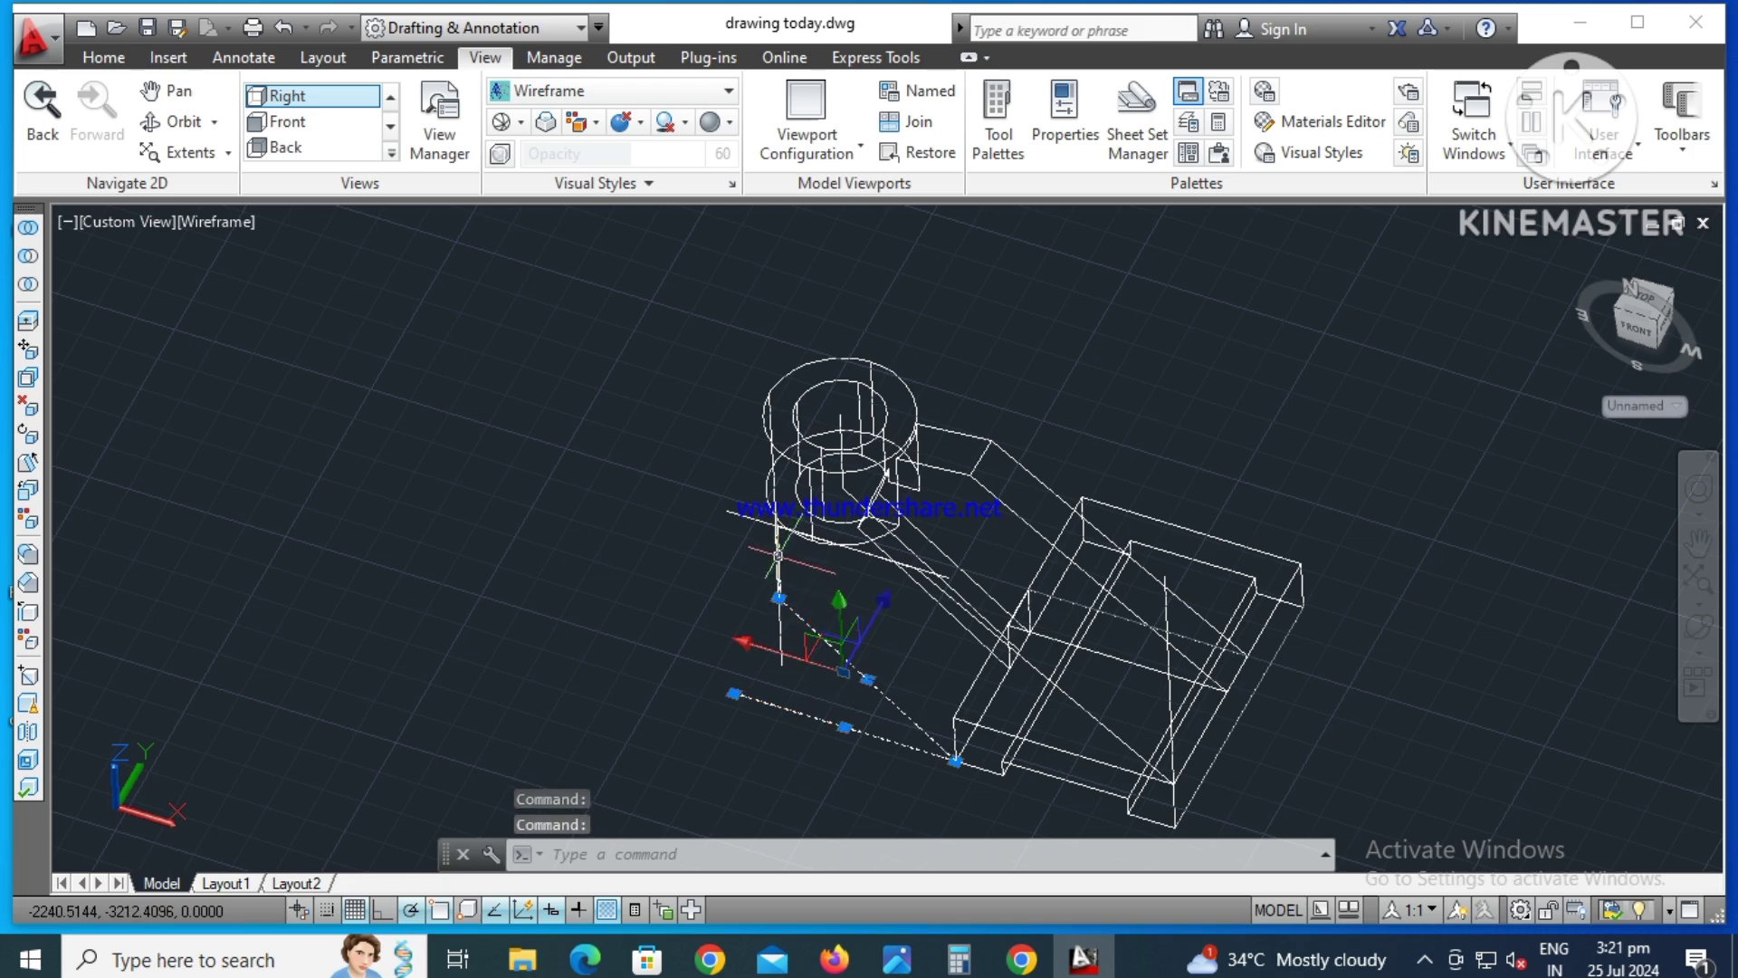
click(777, 555)
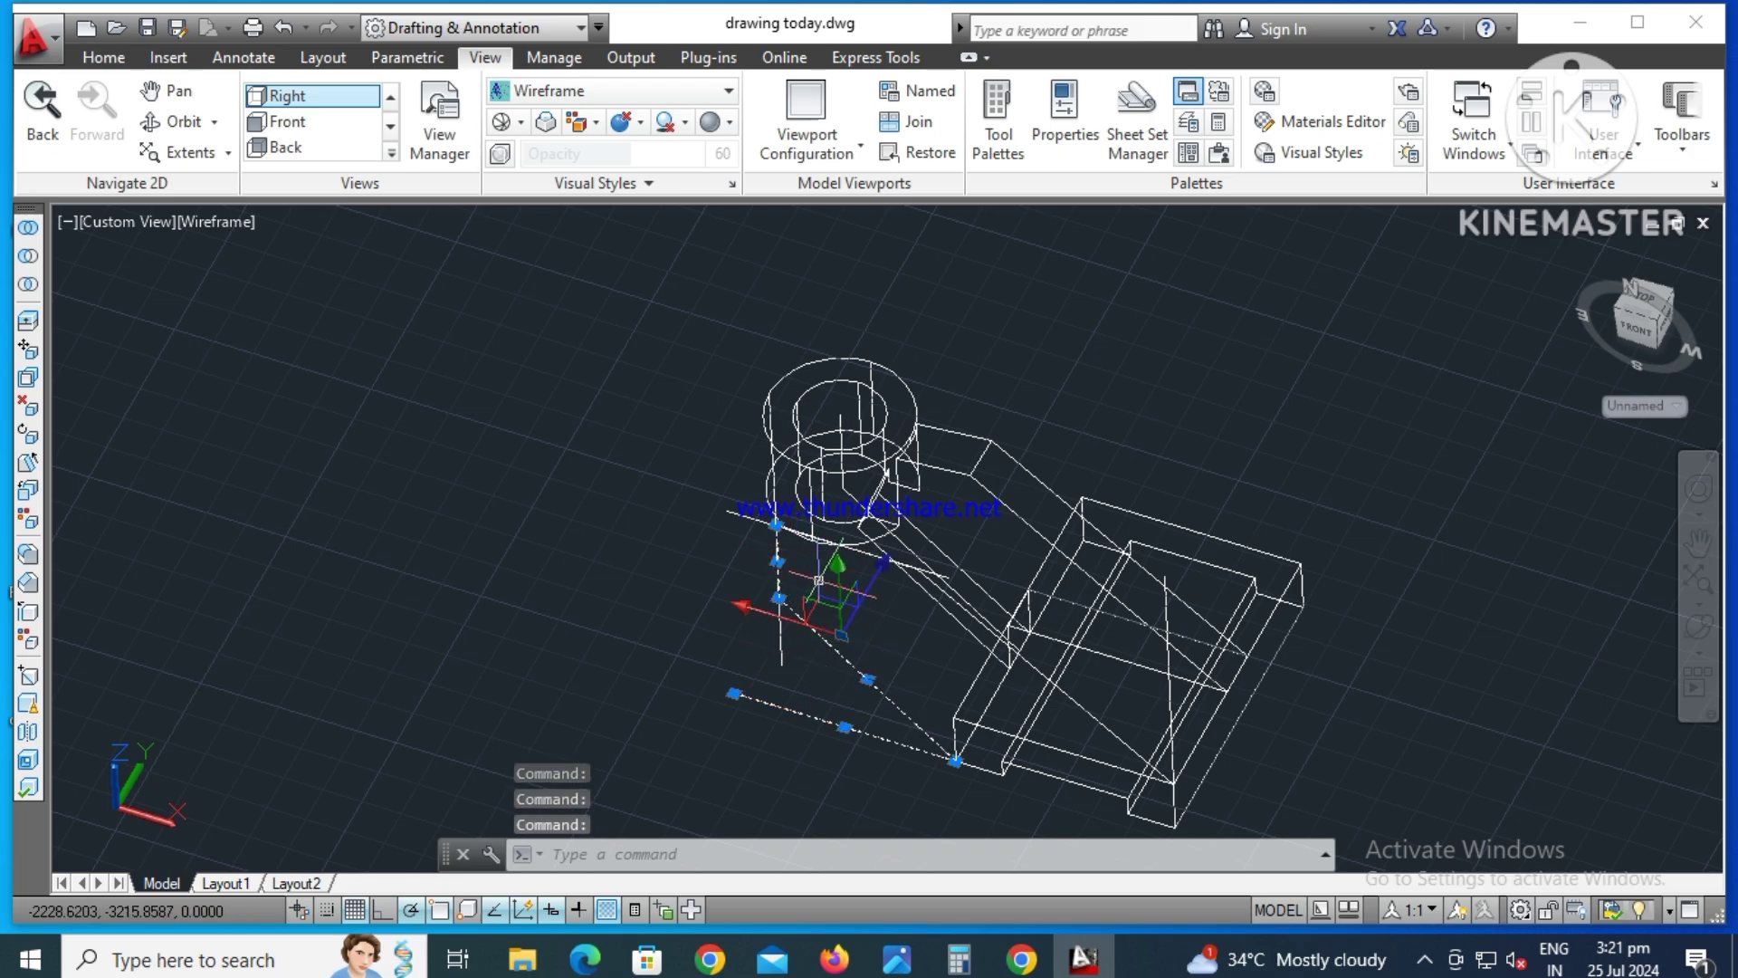
key(Delete)
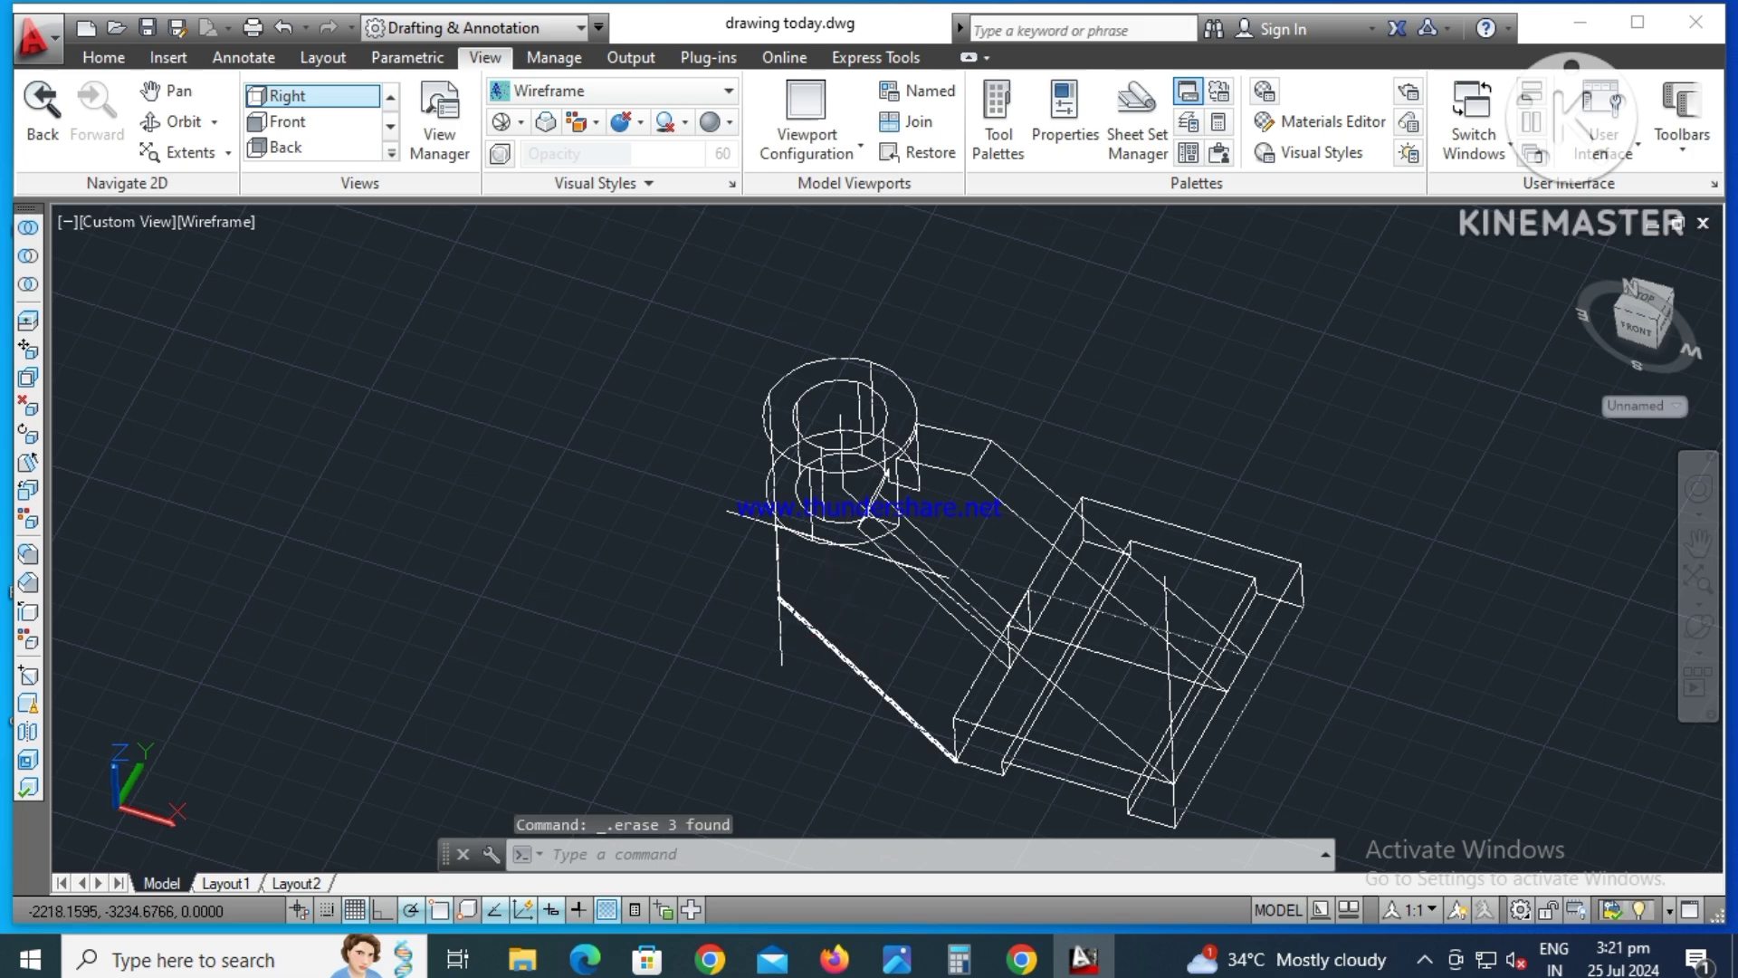
click(833, 647)
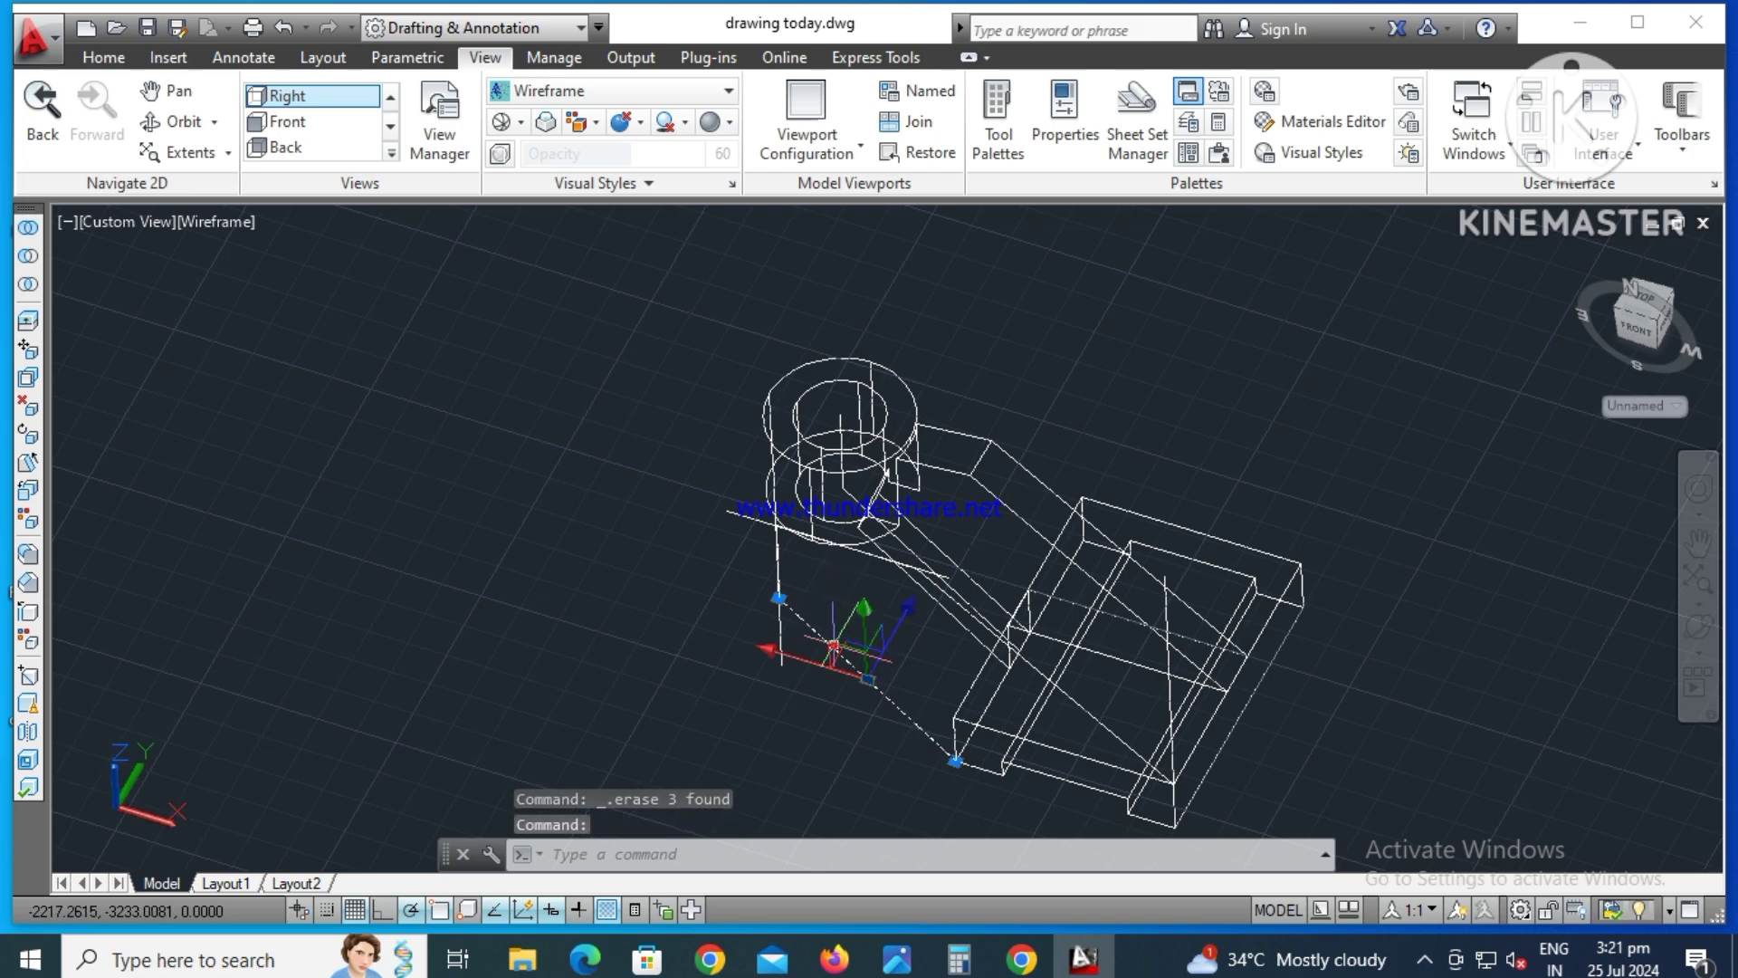
click(777, 561)
key(Delete)
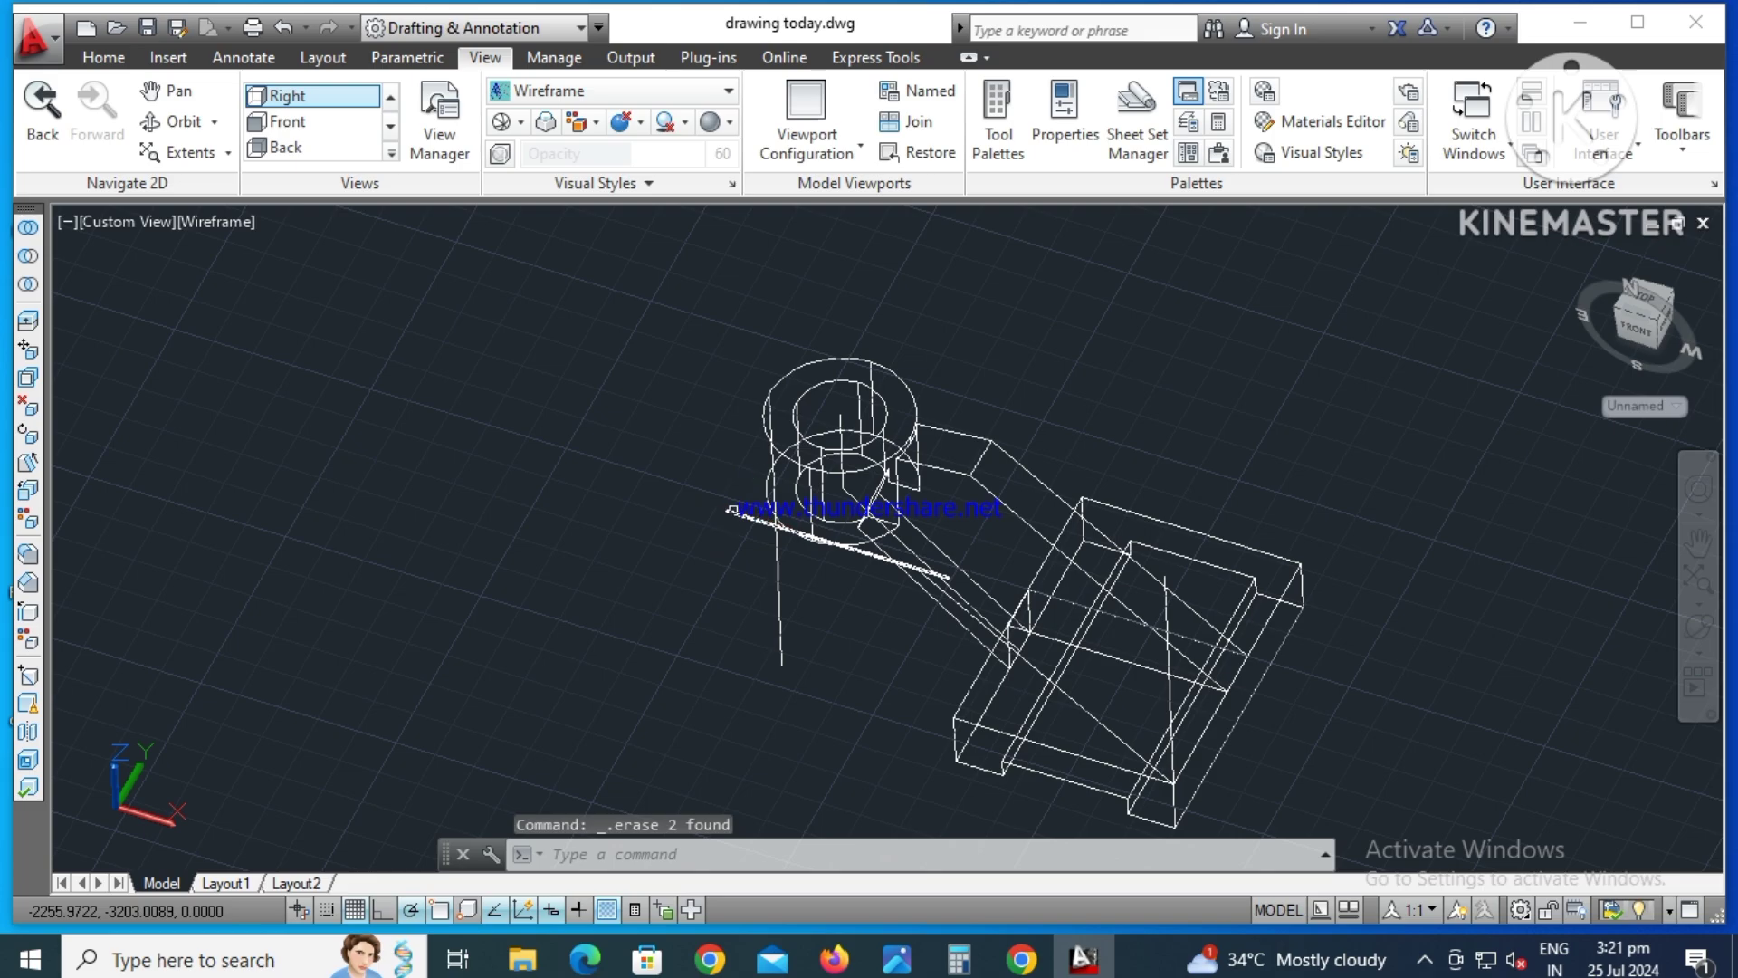
click(729, 509)
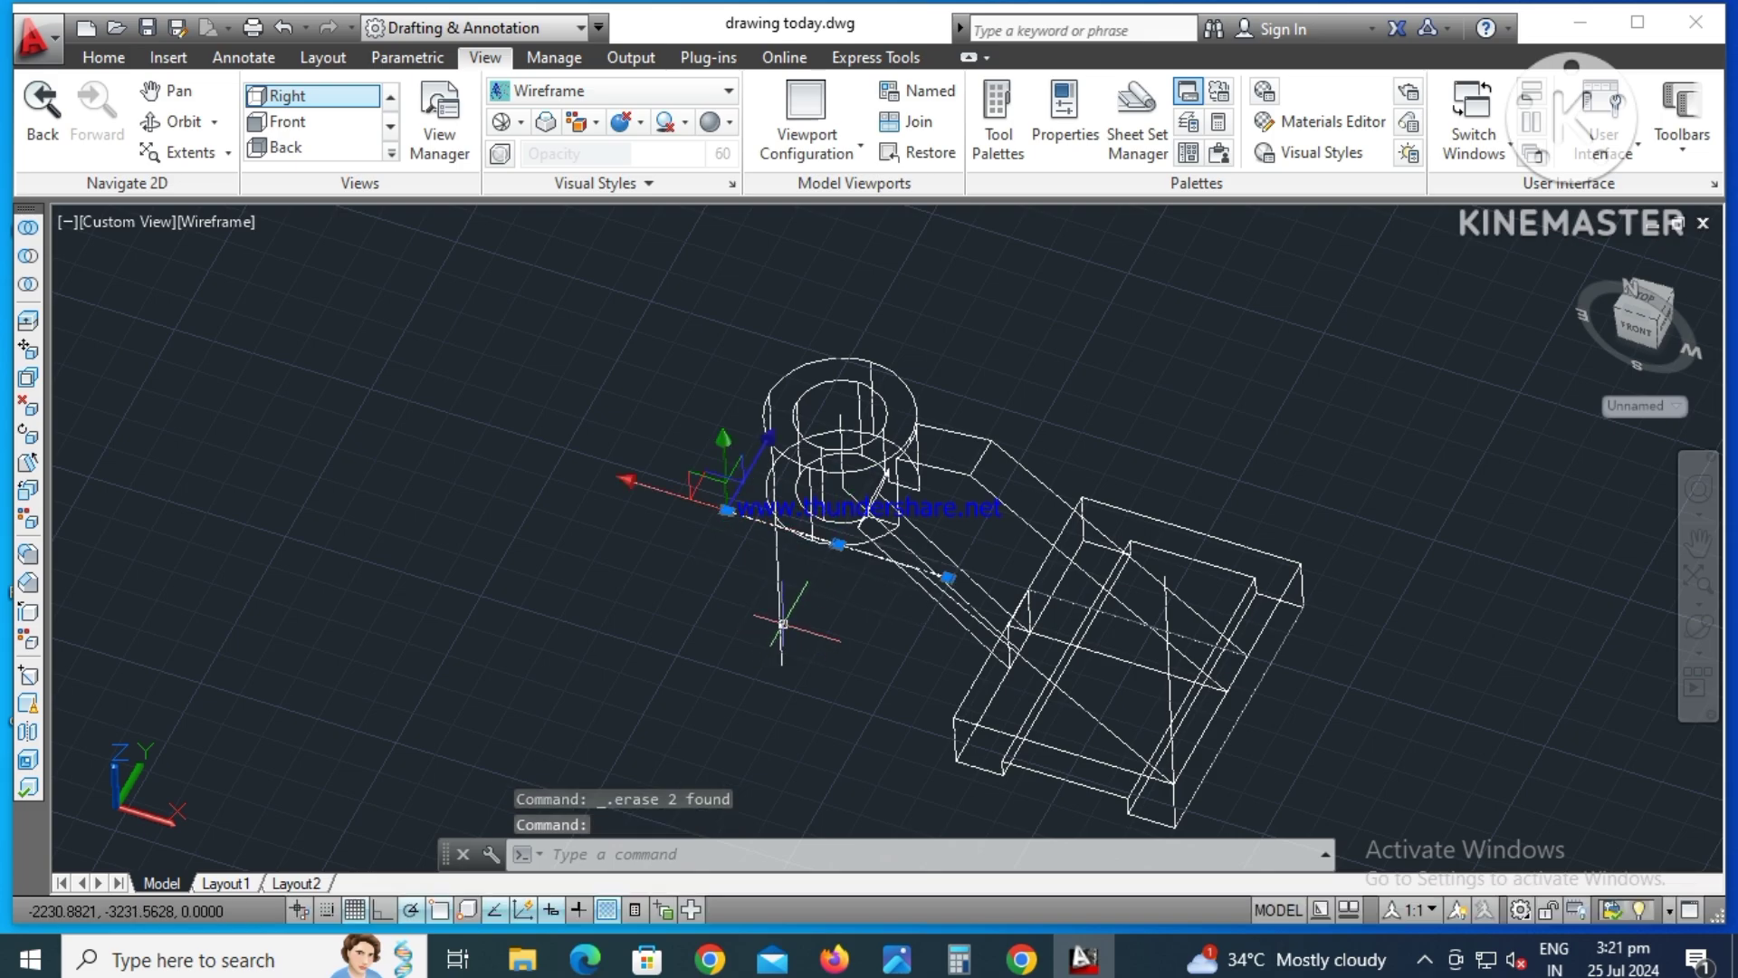
click(781, 625)
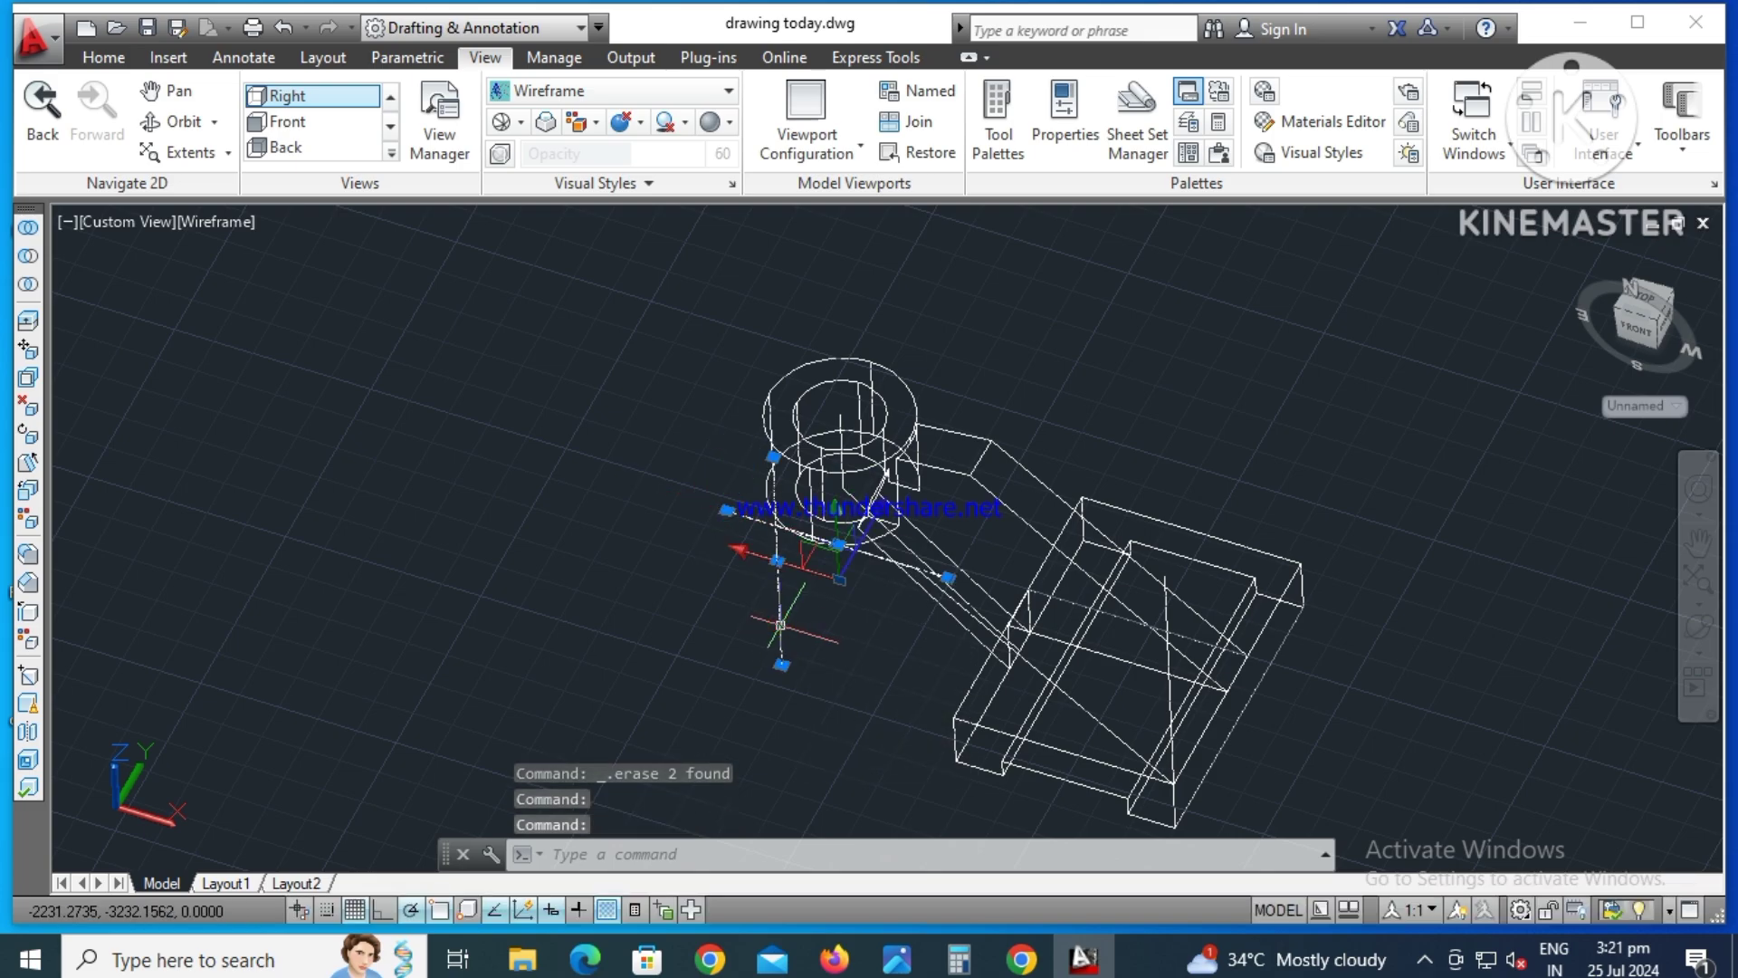
key(Delete)
- Delete the remaining long construction line along the arm
scroll(781, 625, up, 5)
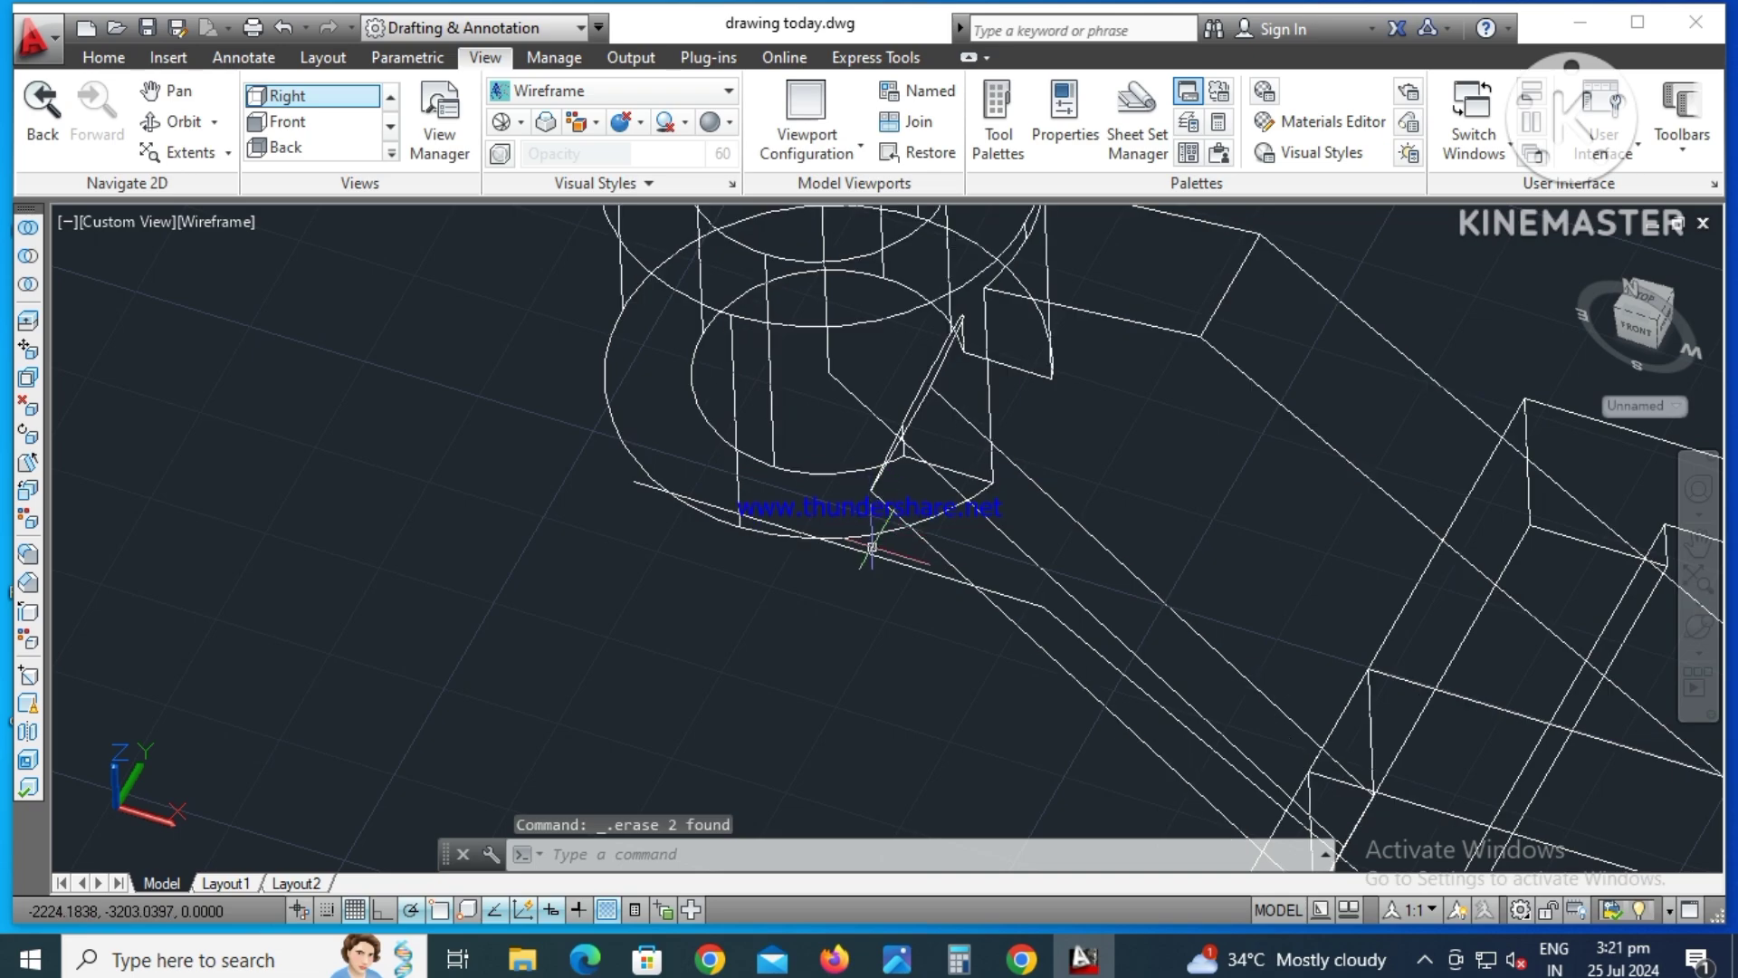
click(876, 559)
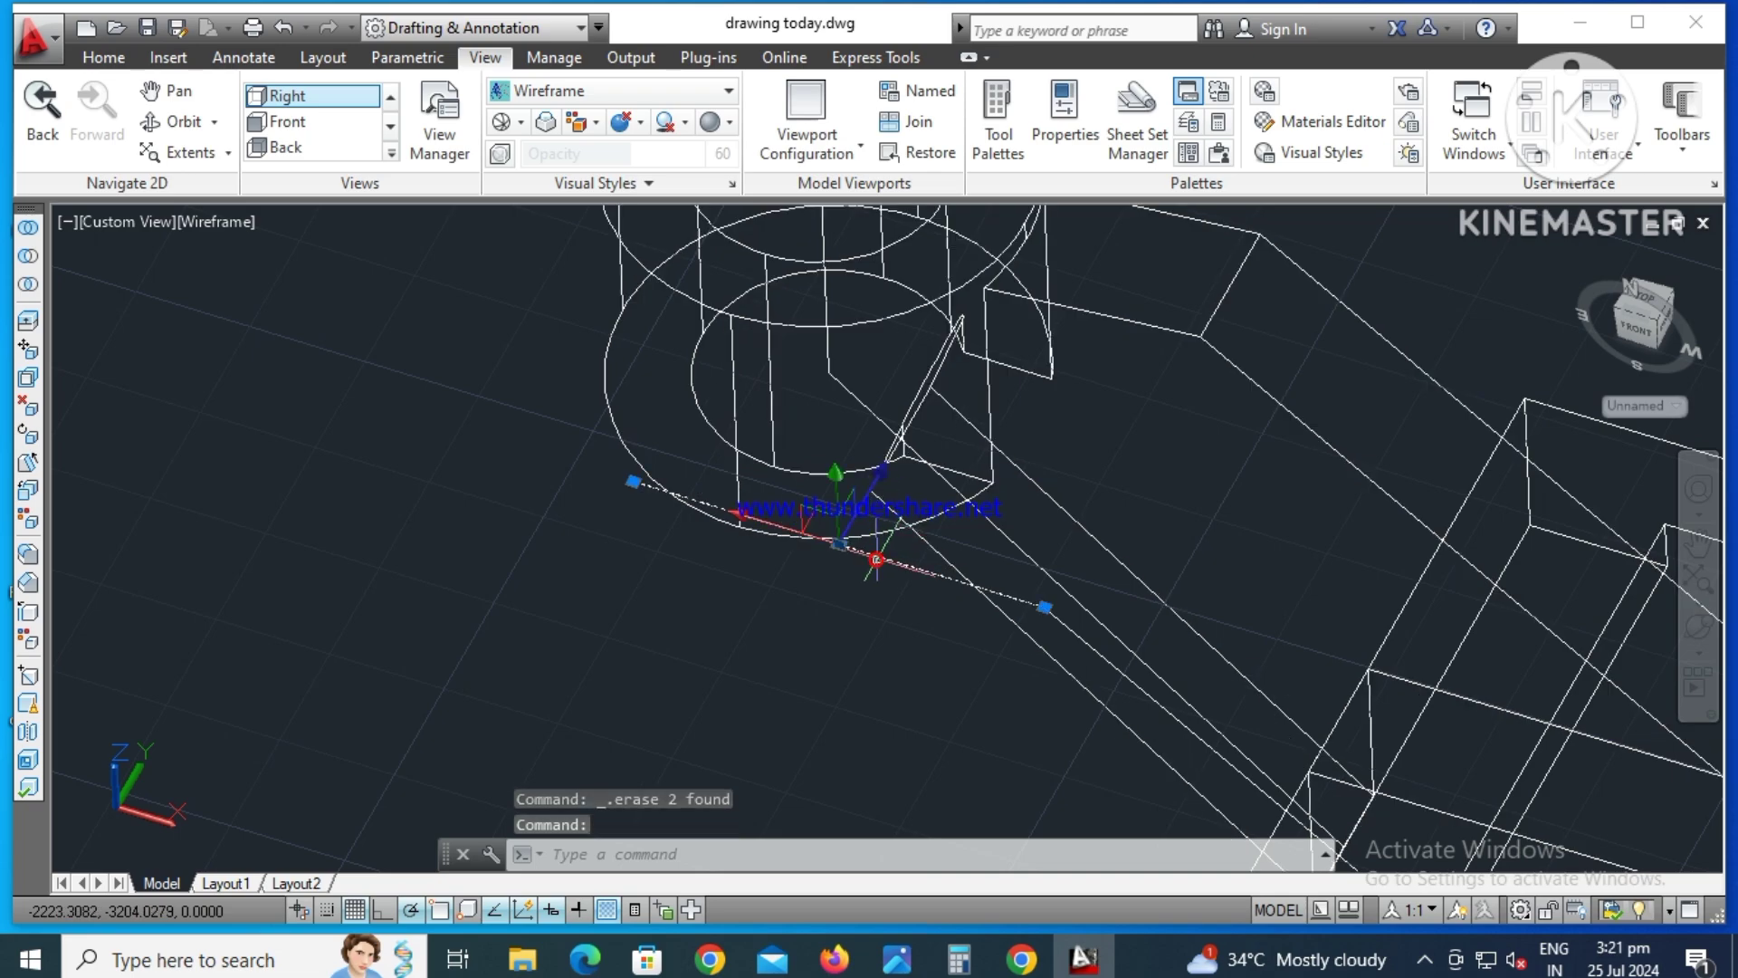
click(1102, 654)
key(Escape)
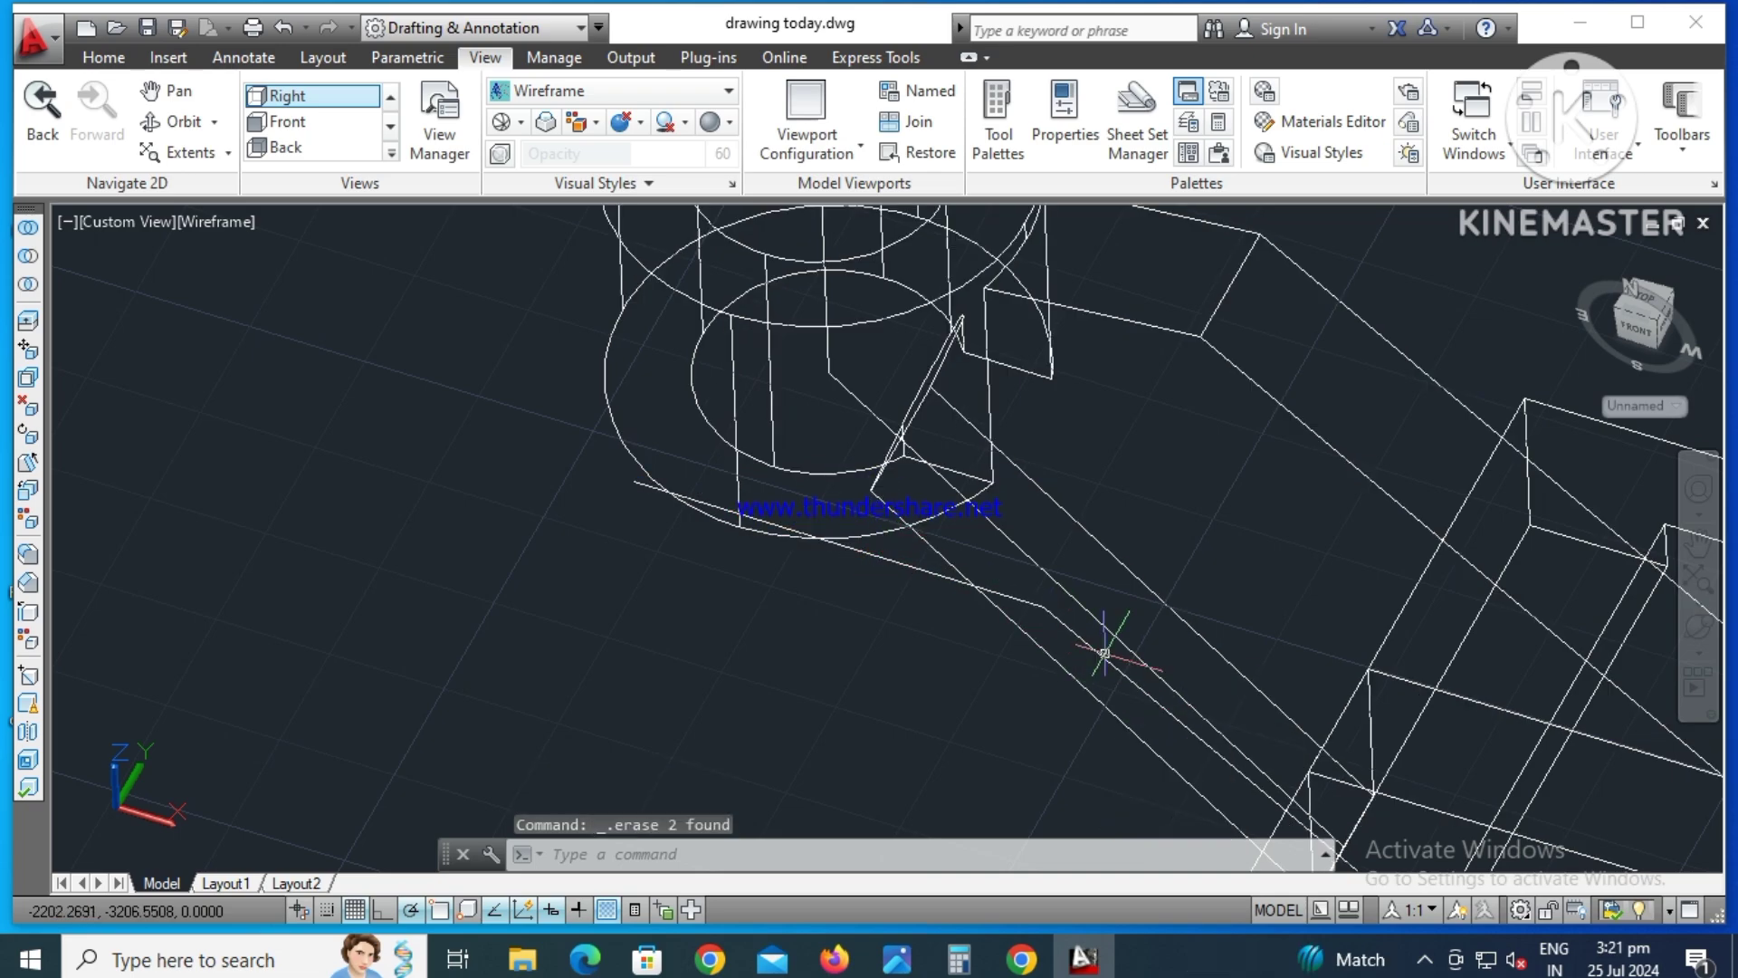
click(1102, 652)
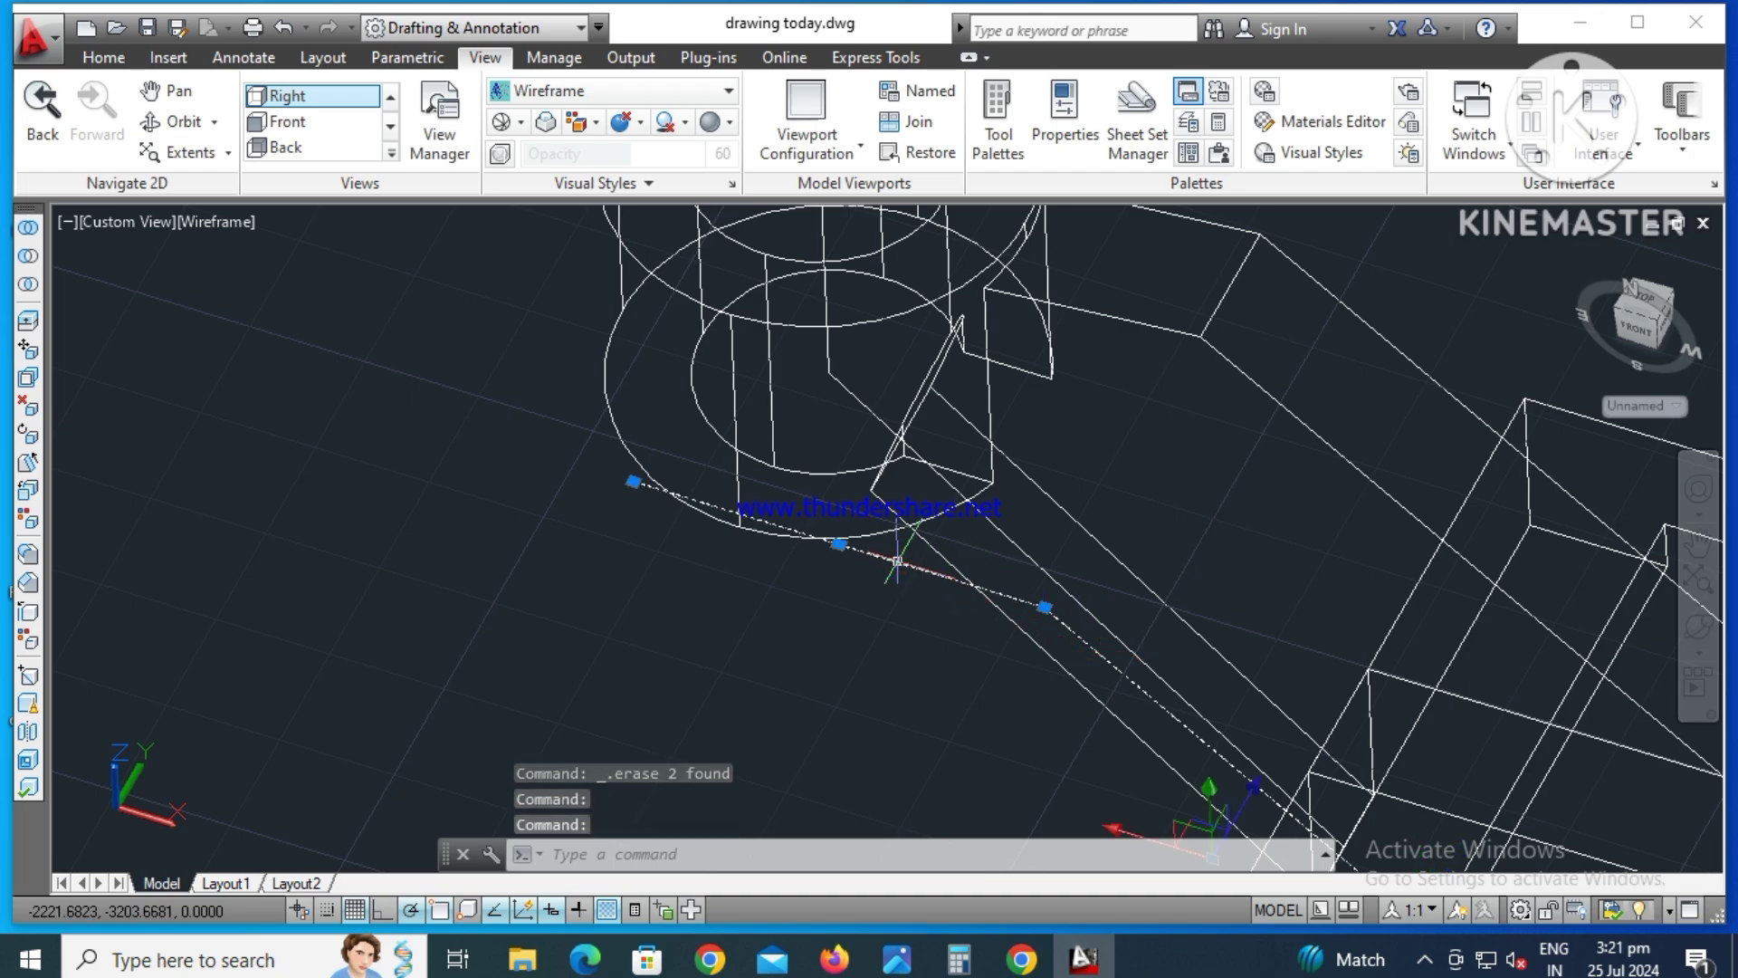
key(Delete)
scroll(897, 562, down, 4)
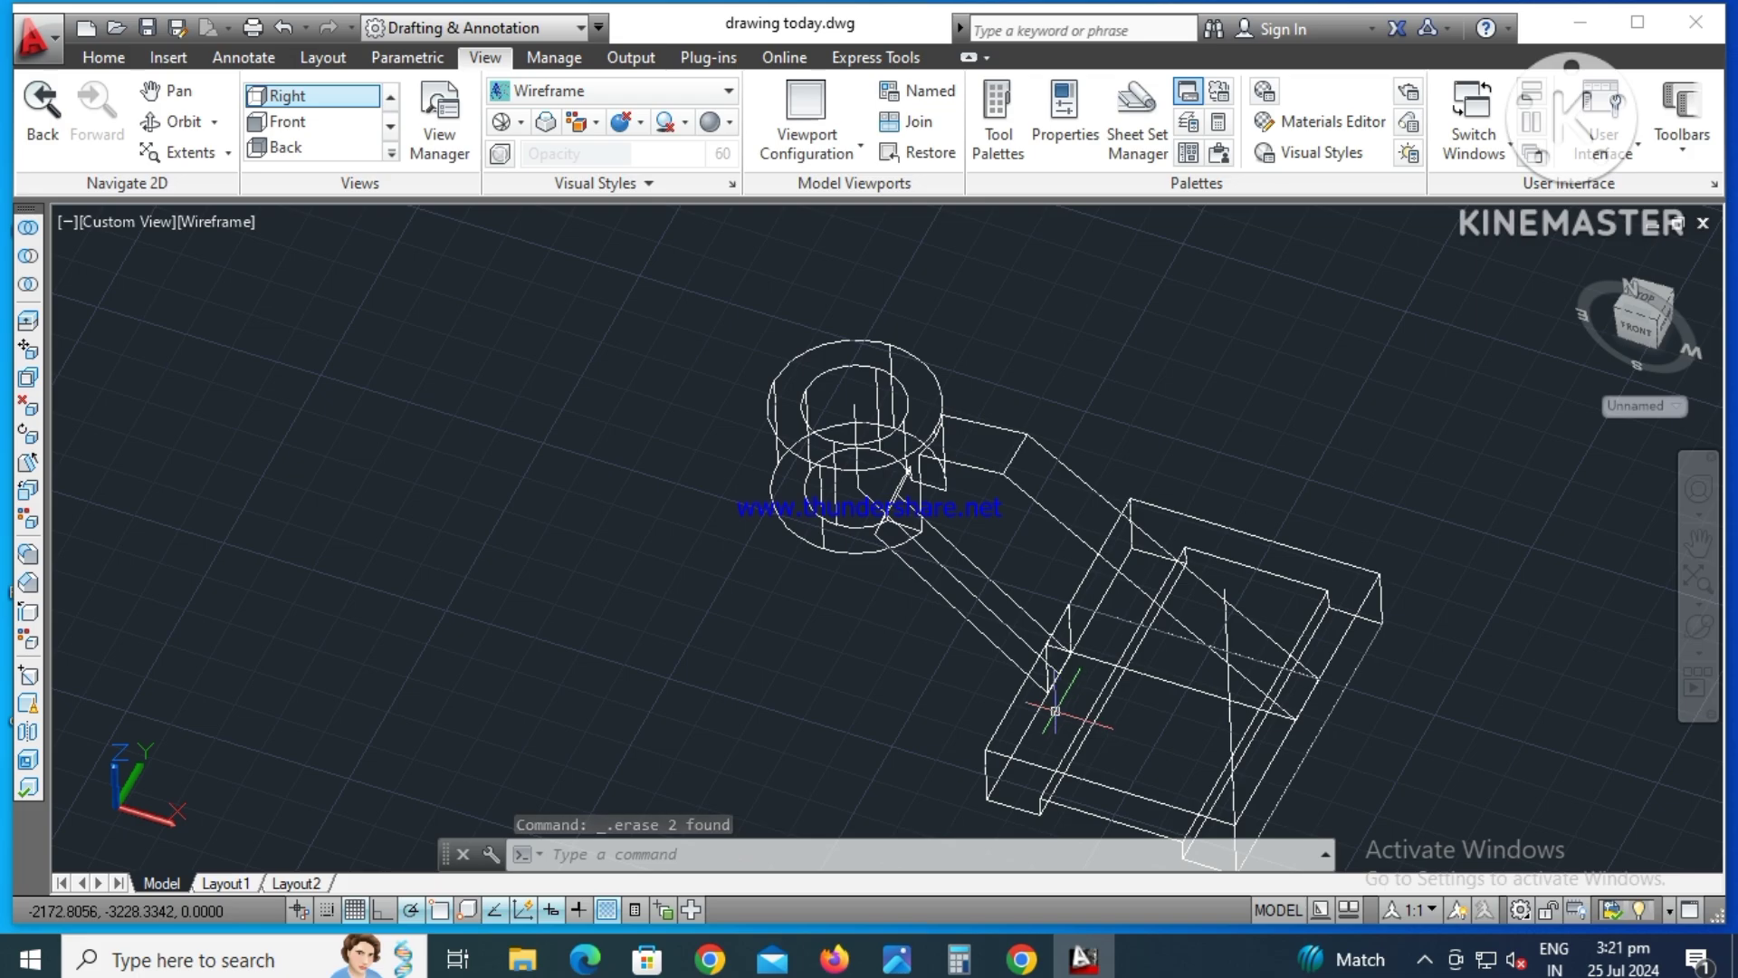
- Switch the model to the Top preset view
click(387, 153)
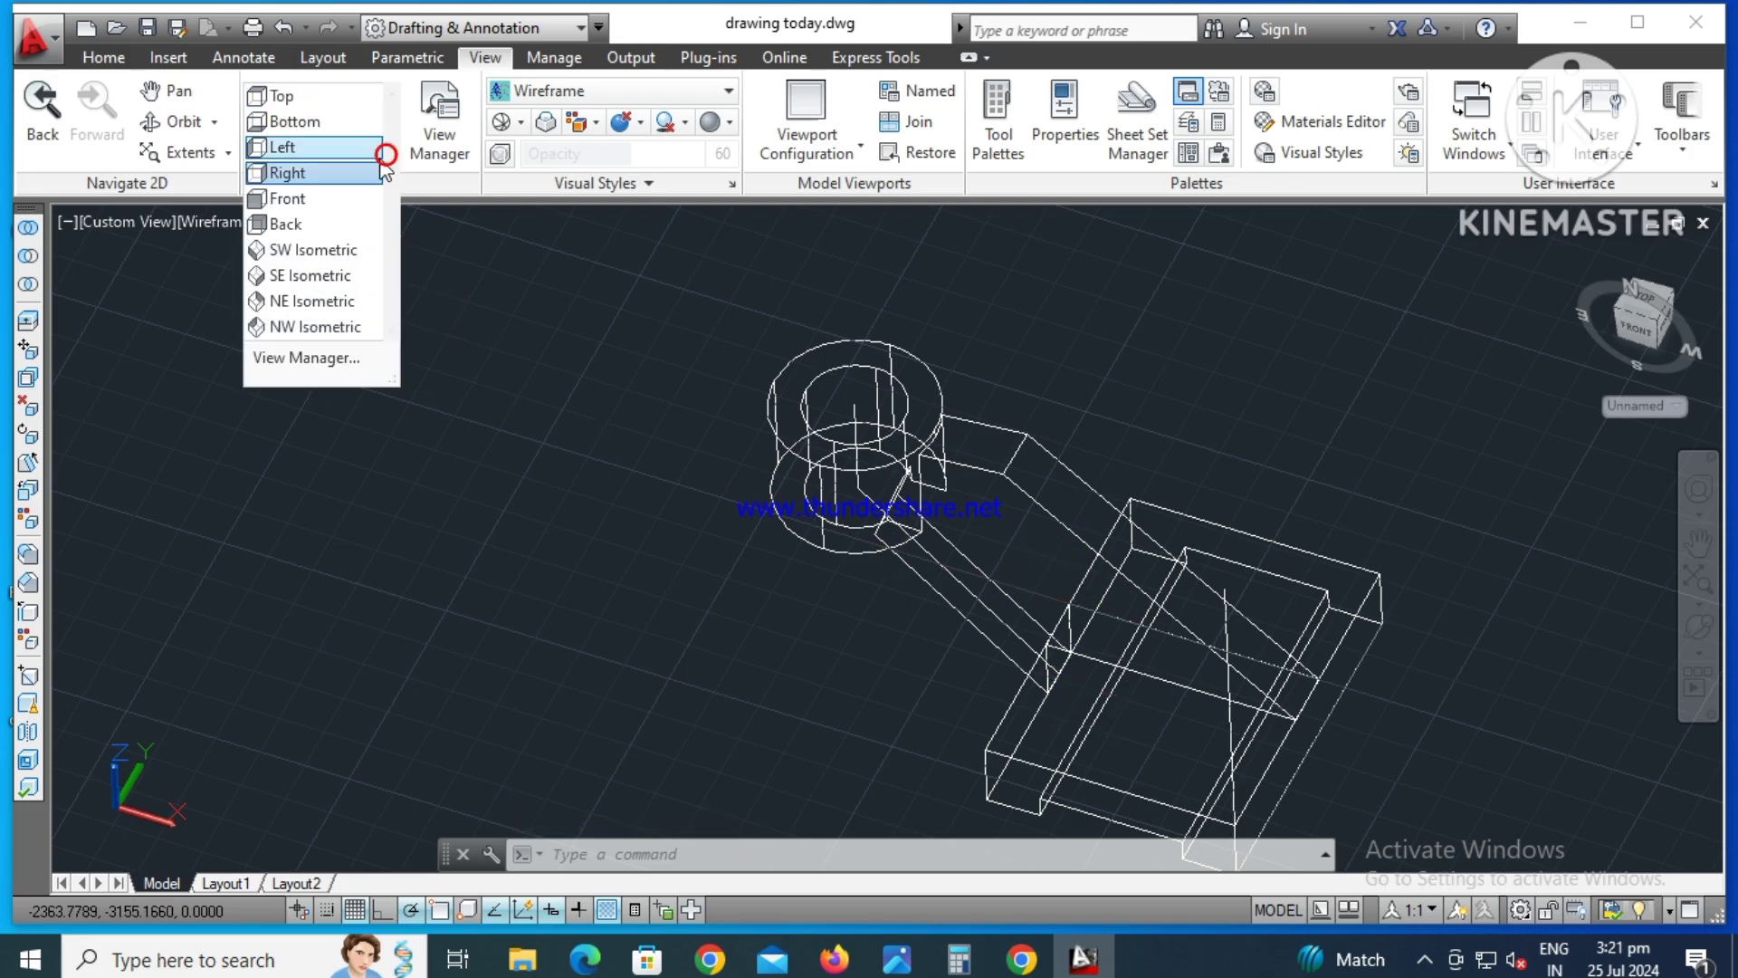
click(318, 96)
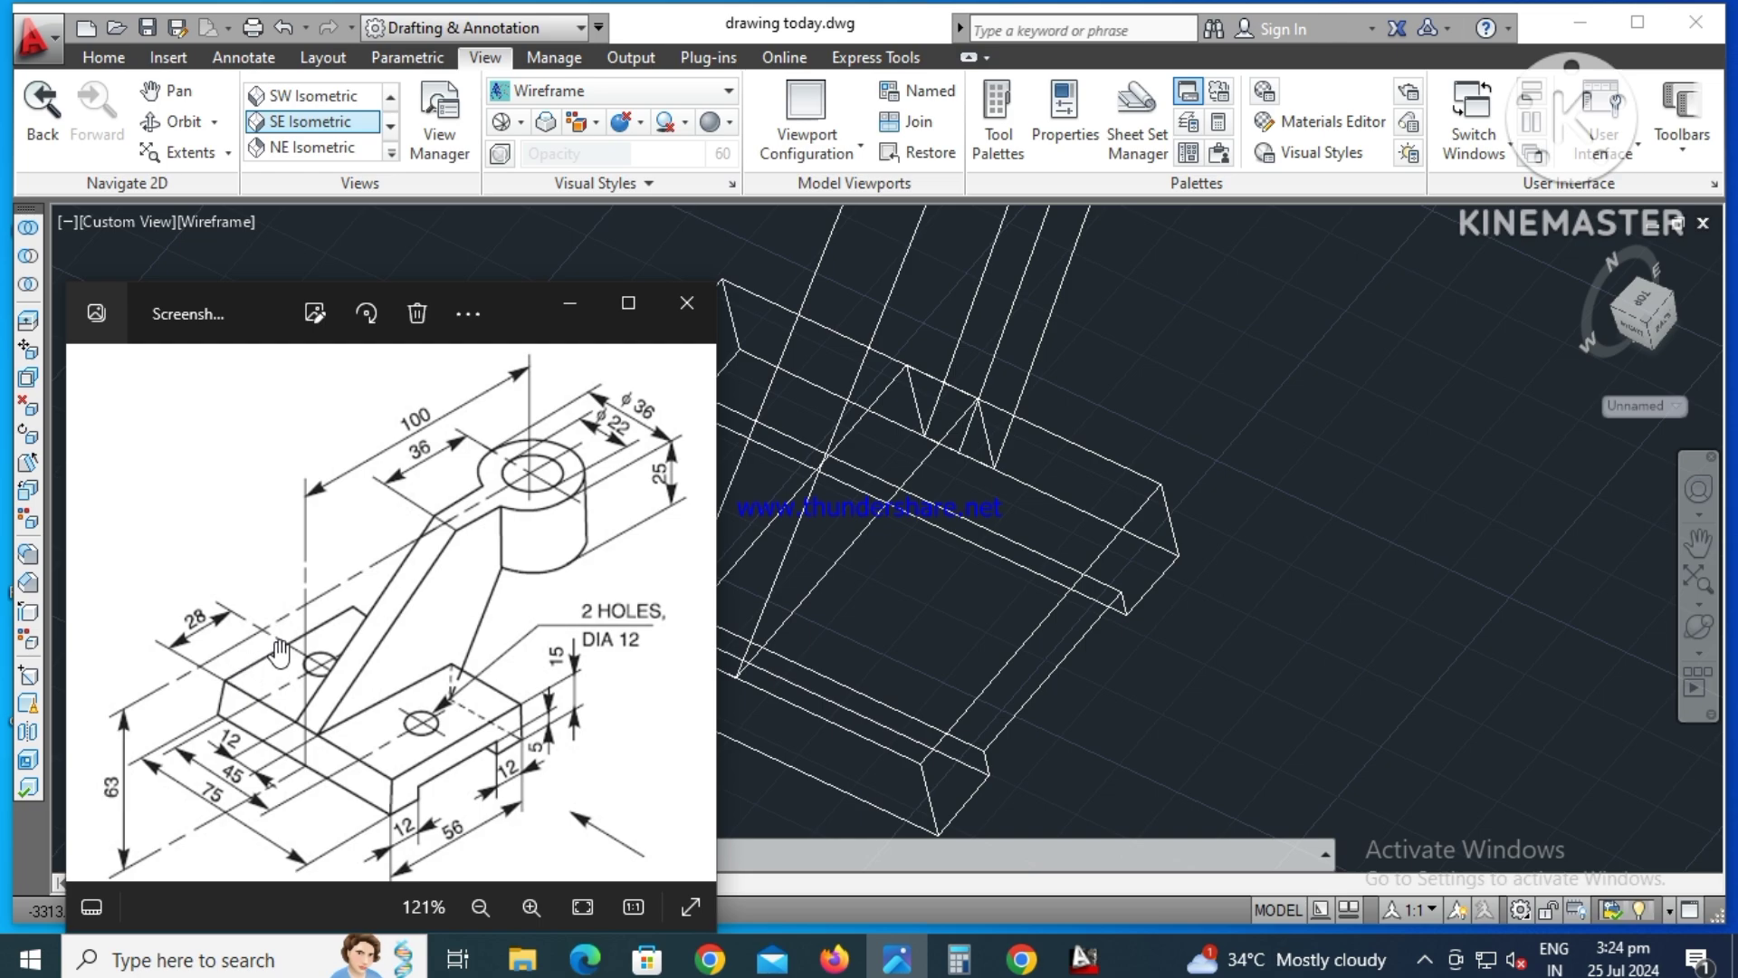
- Draw a line from the base plate corner: a 28-unit segment, then across the plate
click(568, 304)
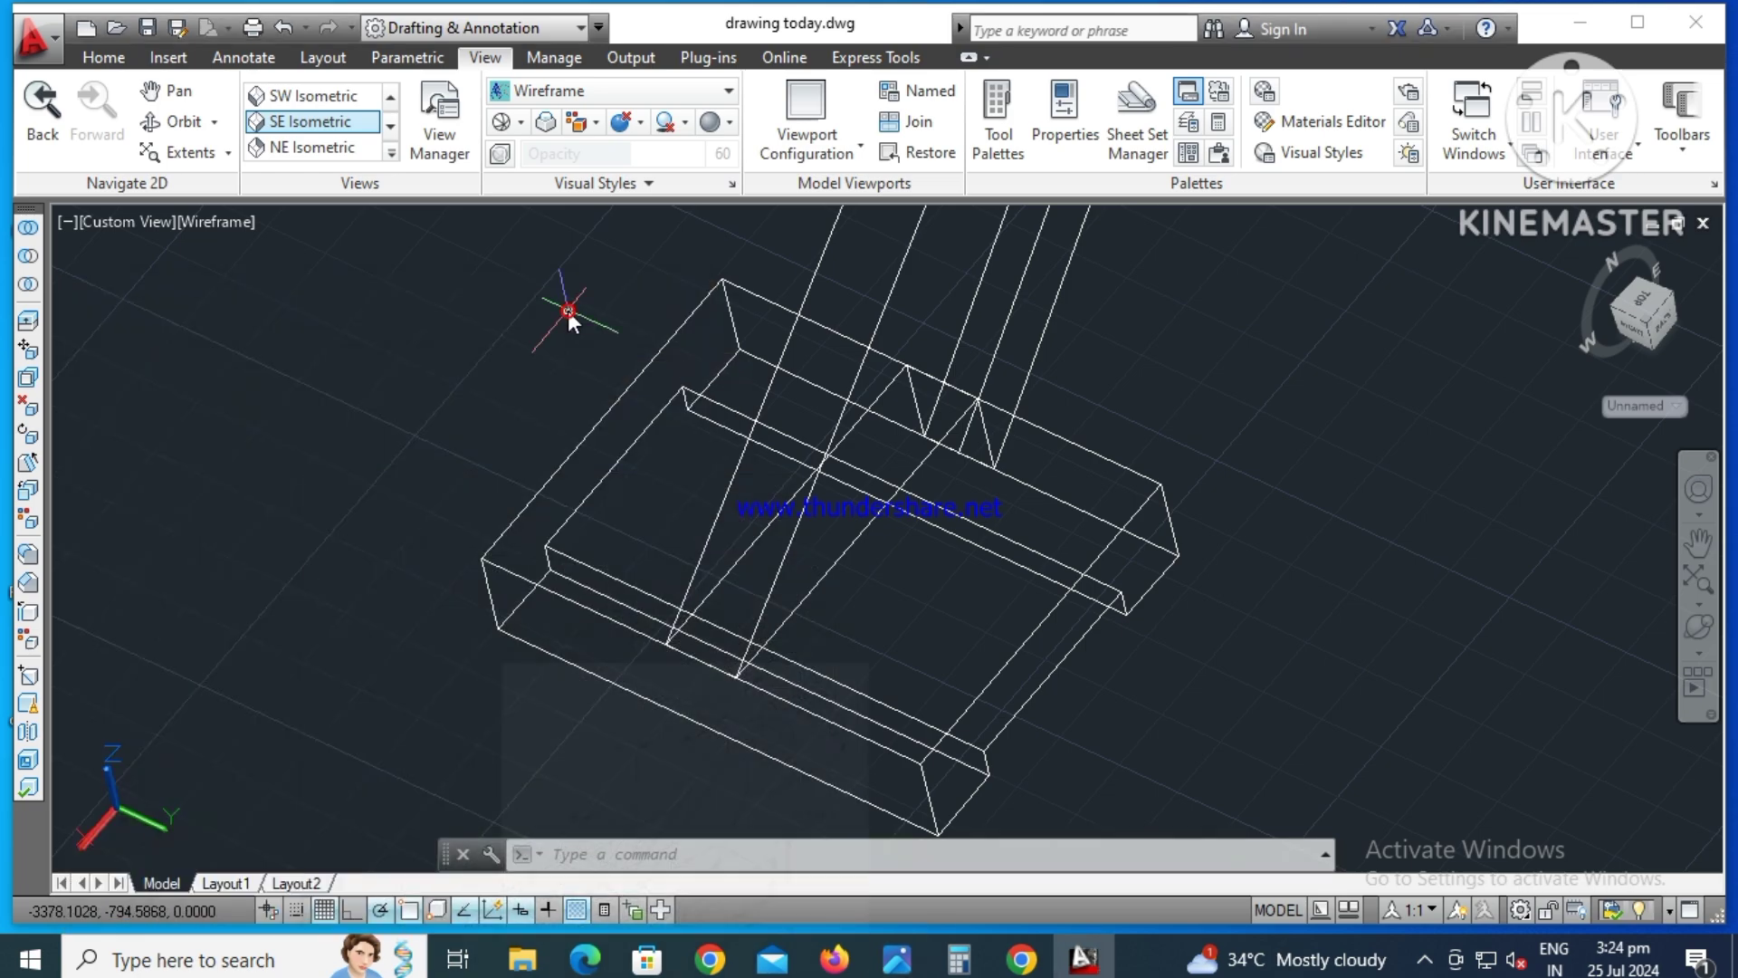
scroll(530, 585, up, 2)
text(LI)
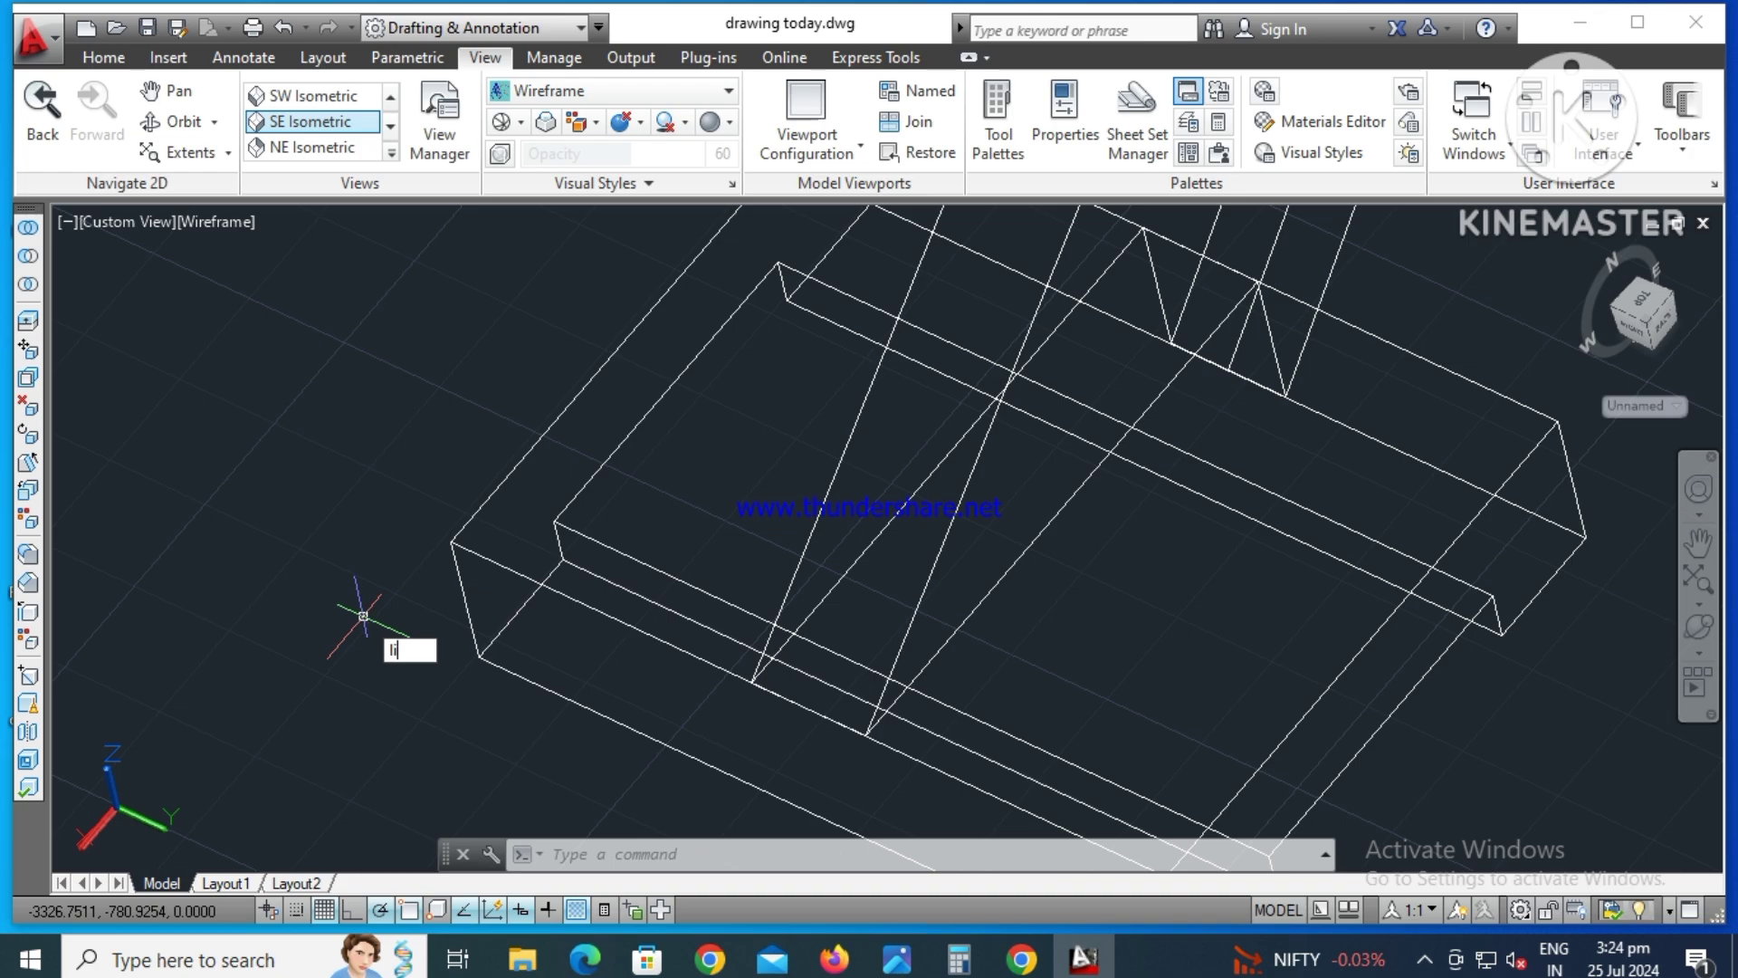
text(ne)
key(Return)
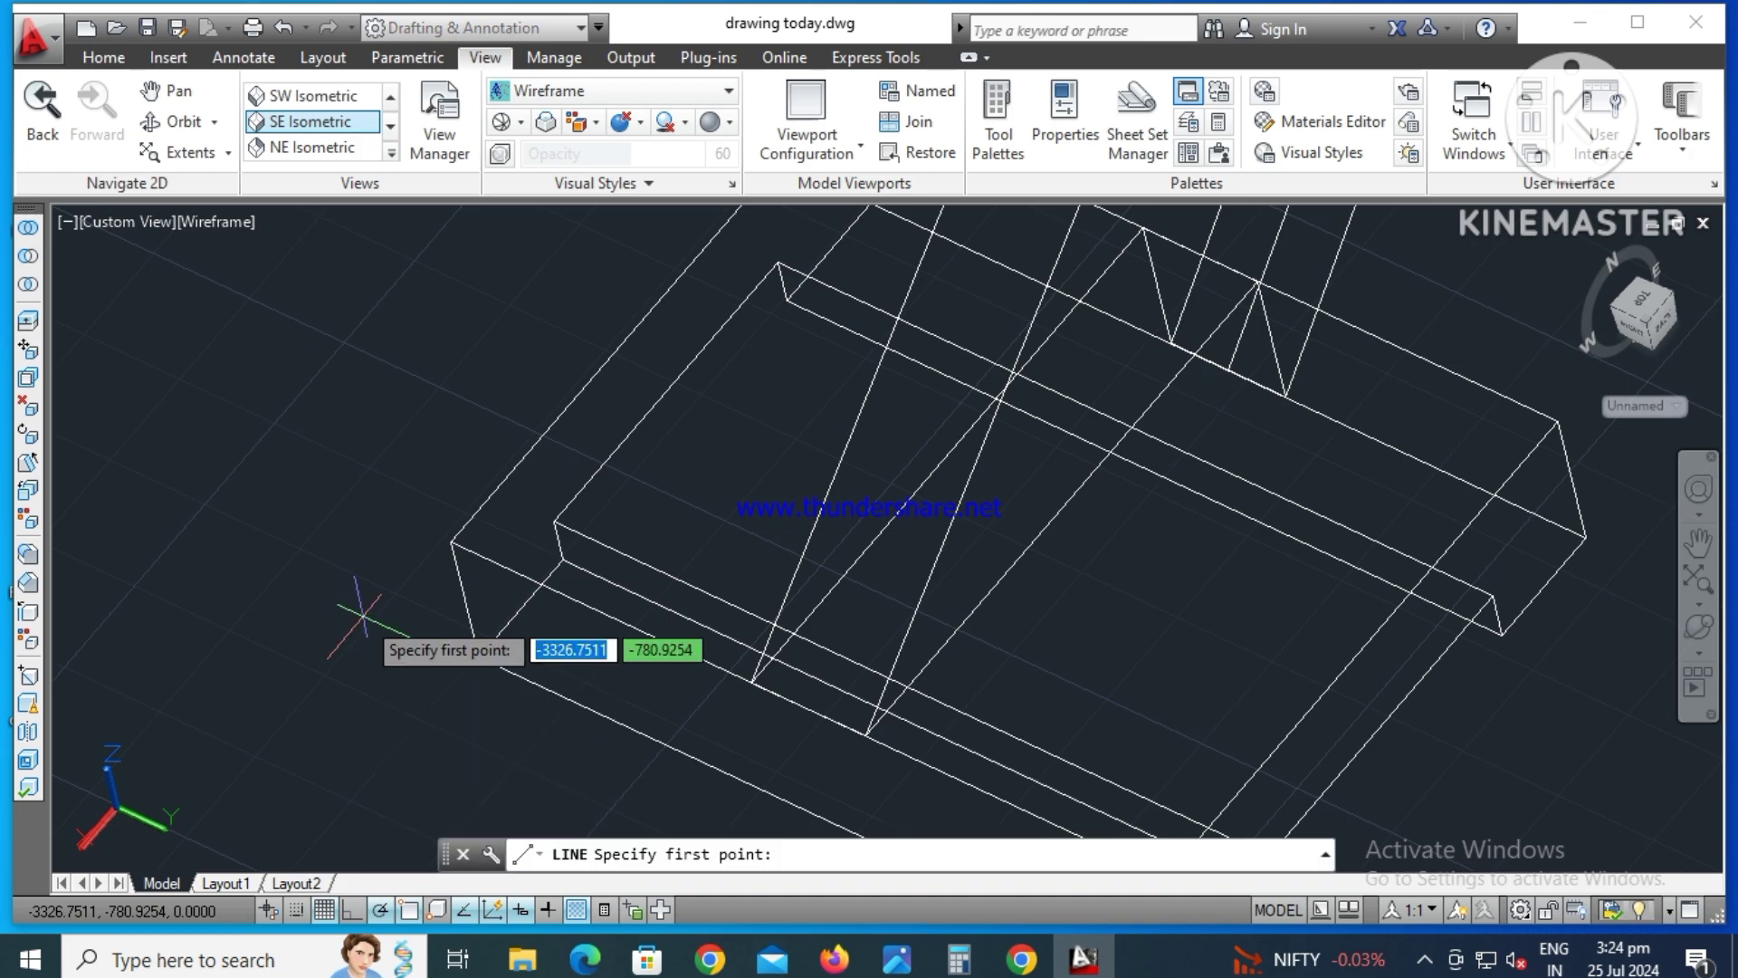
click(453, 543)
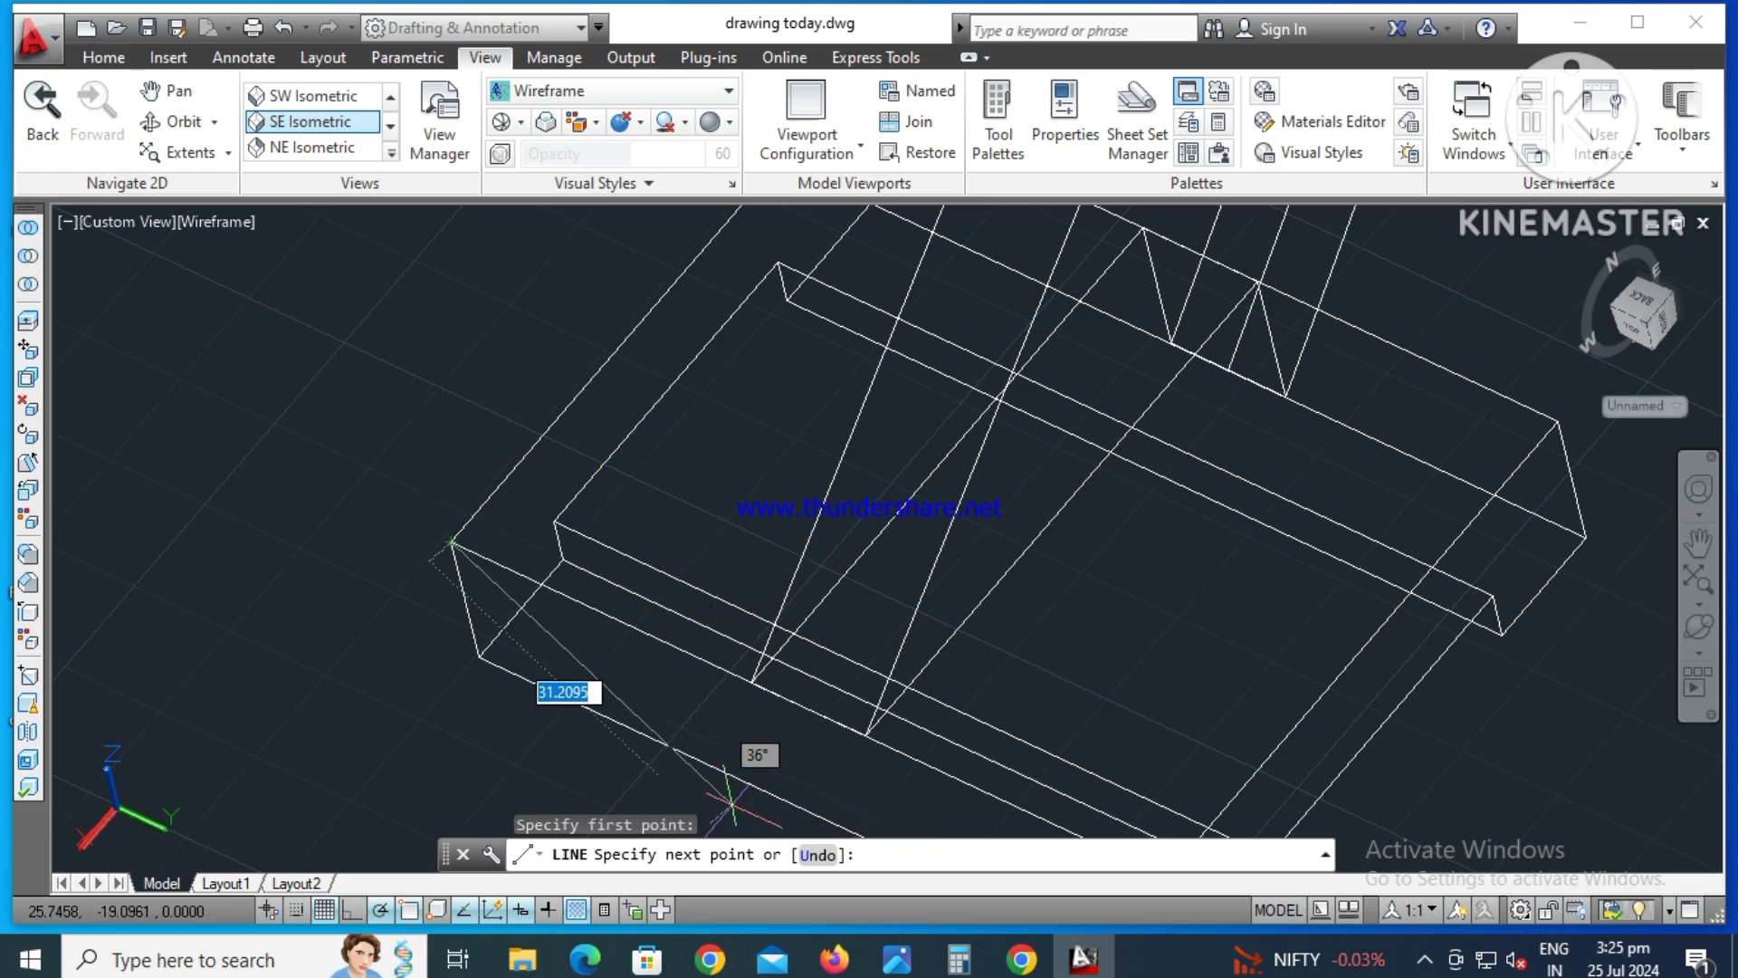
click(900, 961)
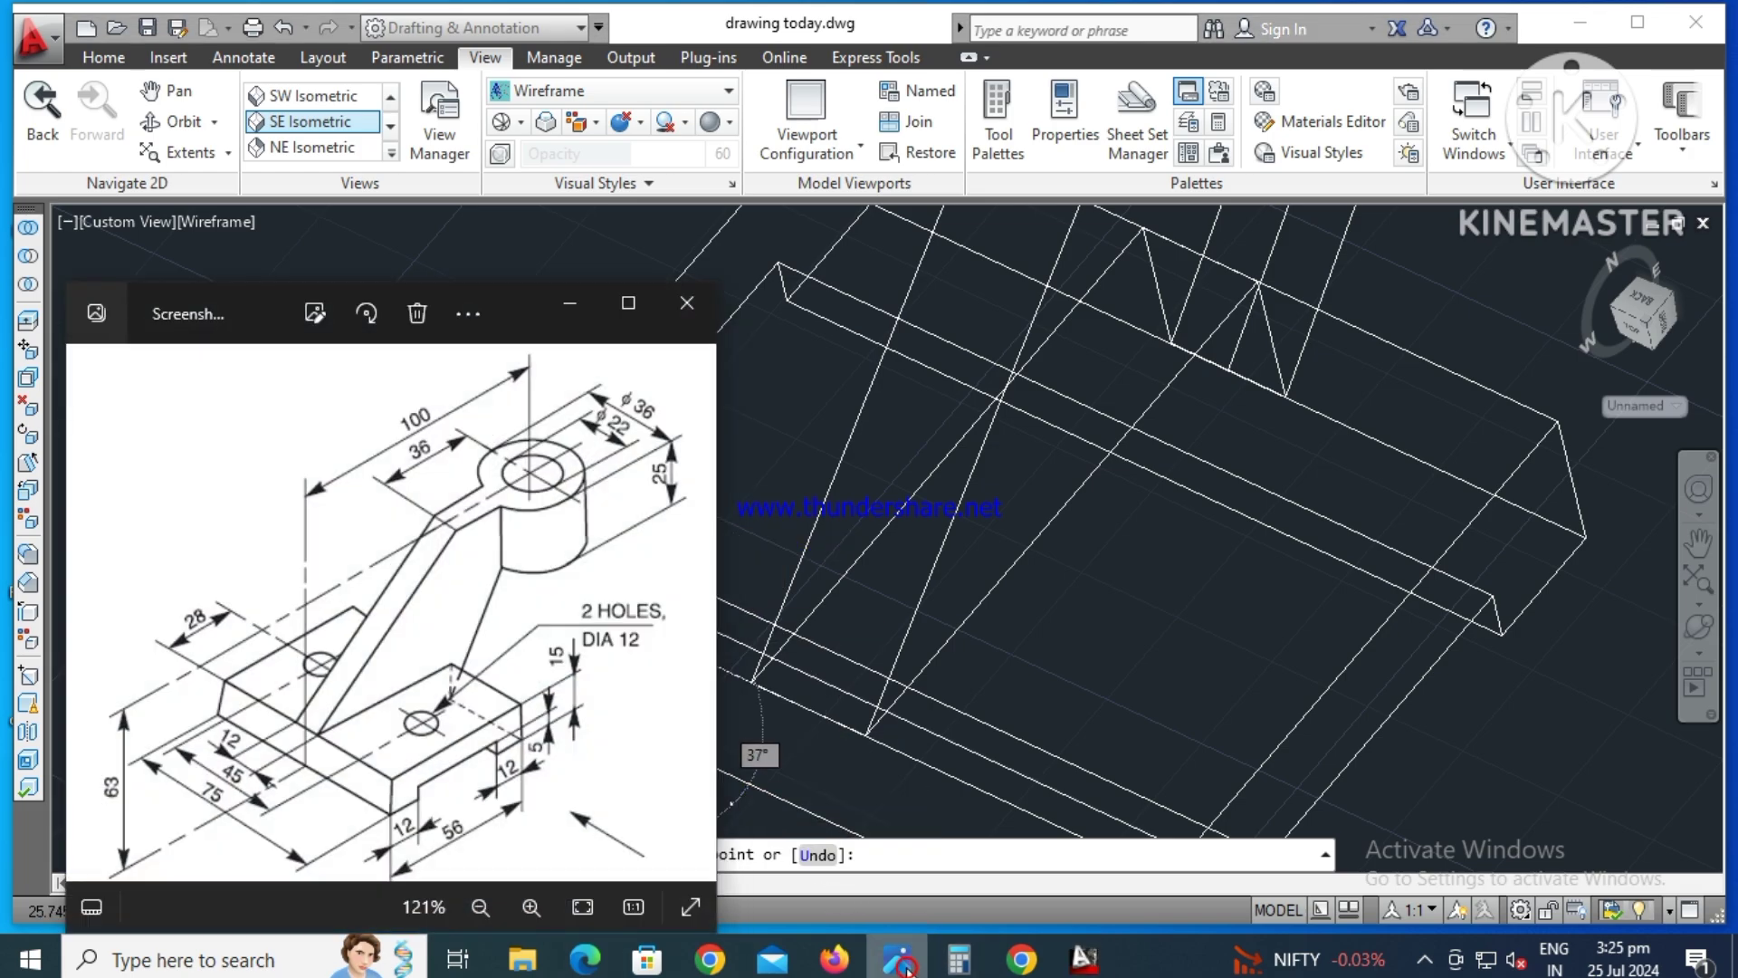
click(901, 962)
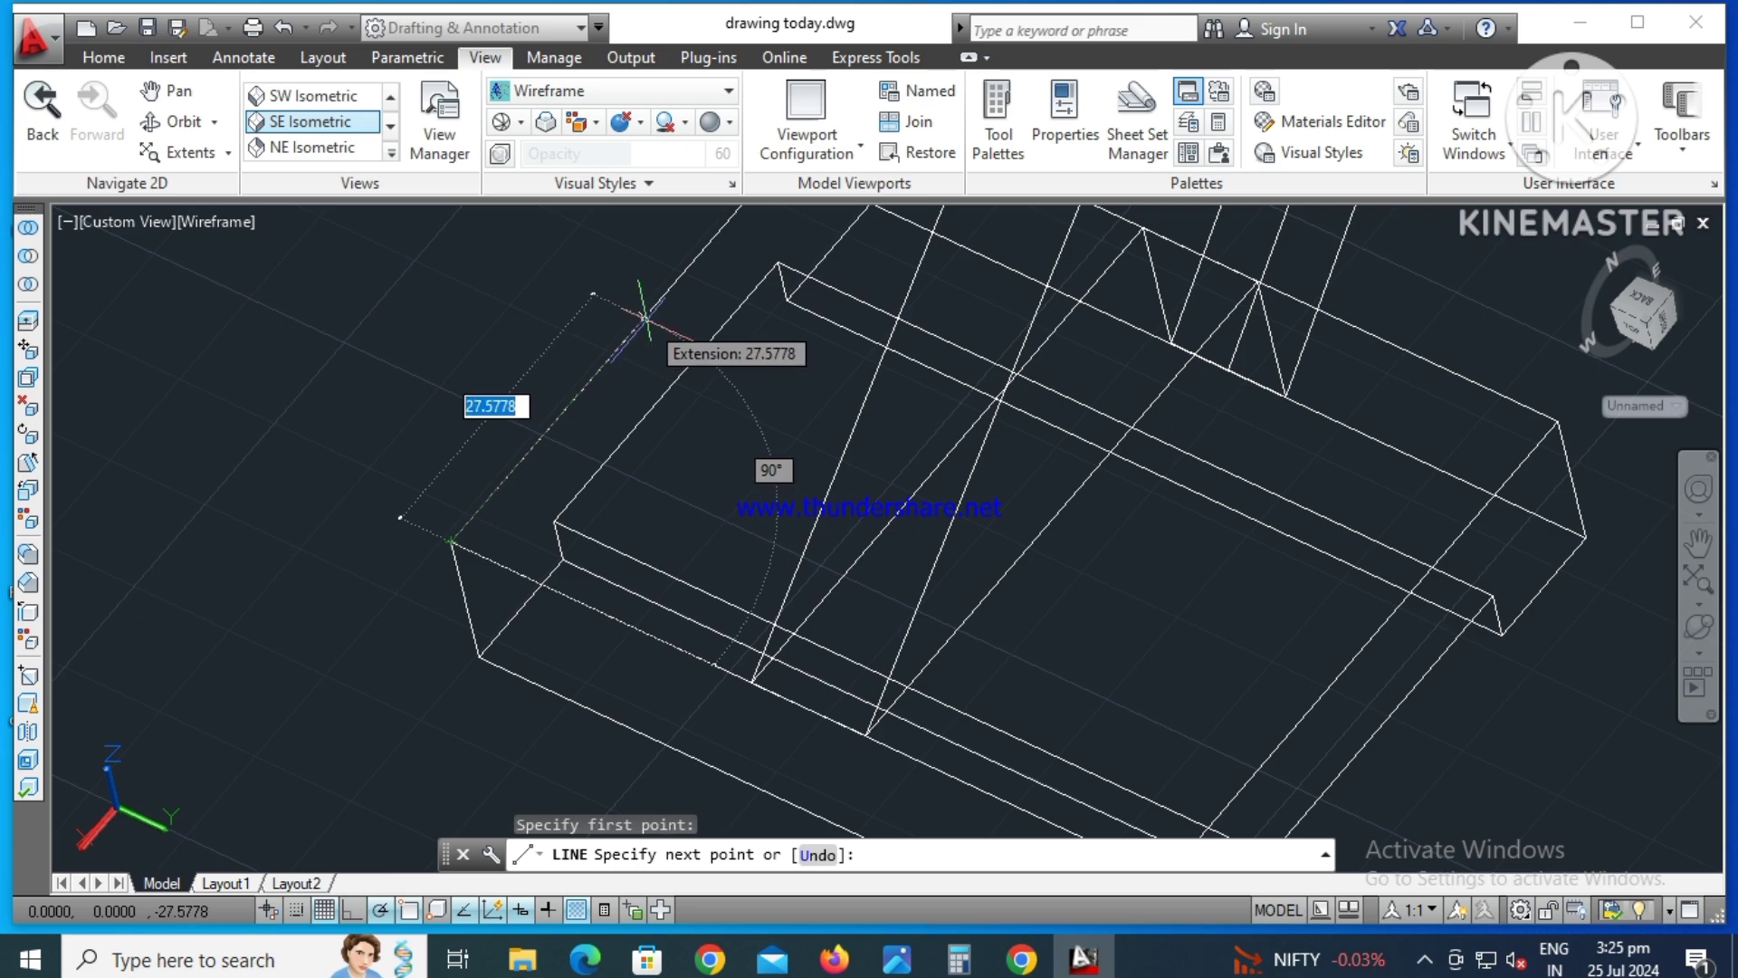
text(28)
key(Return)
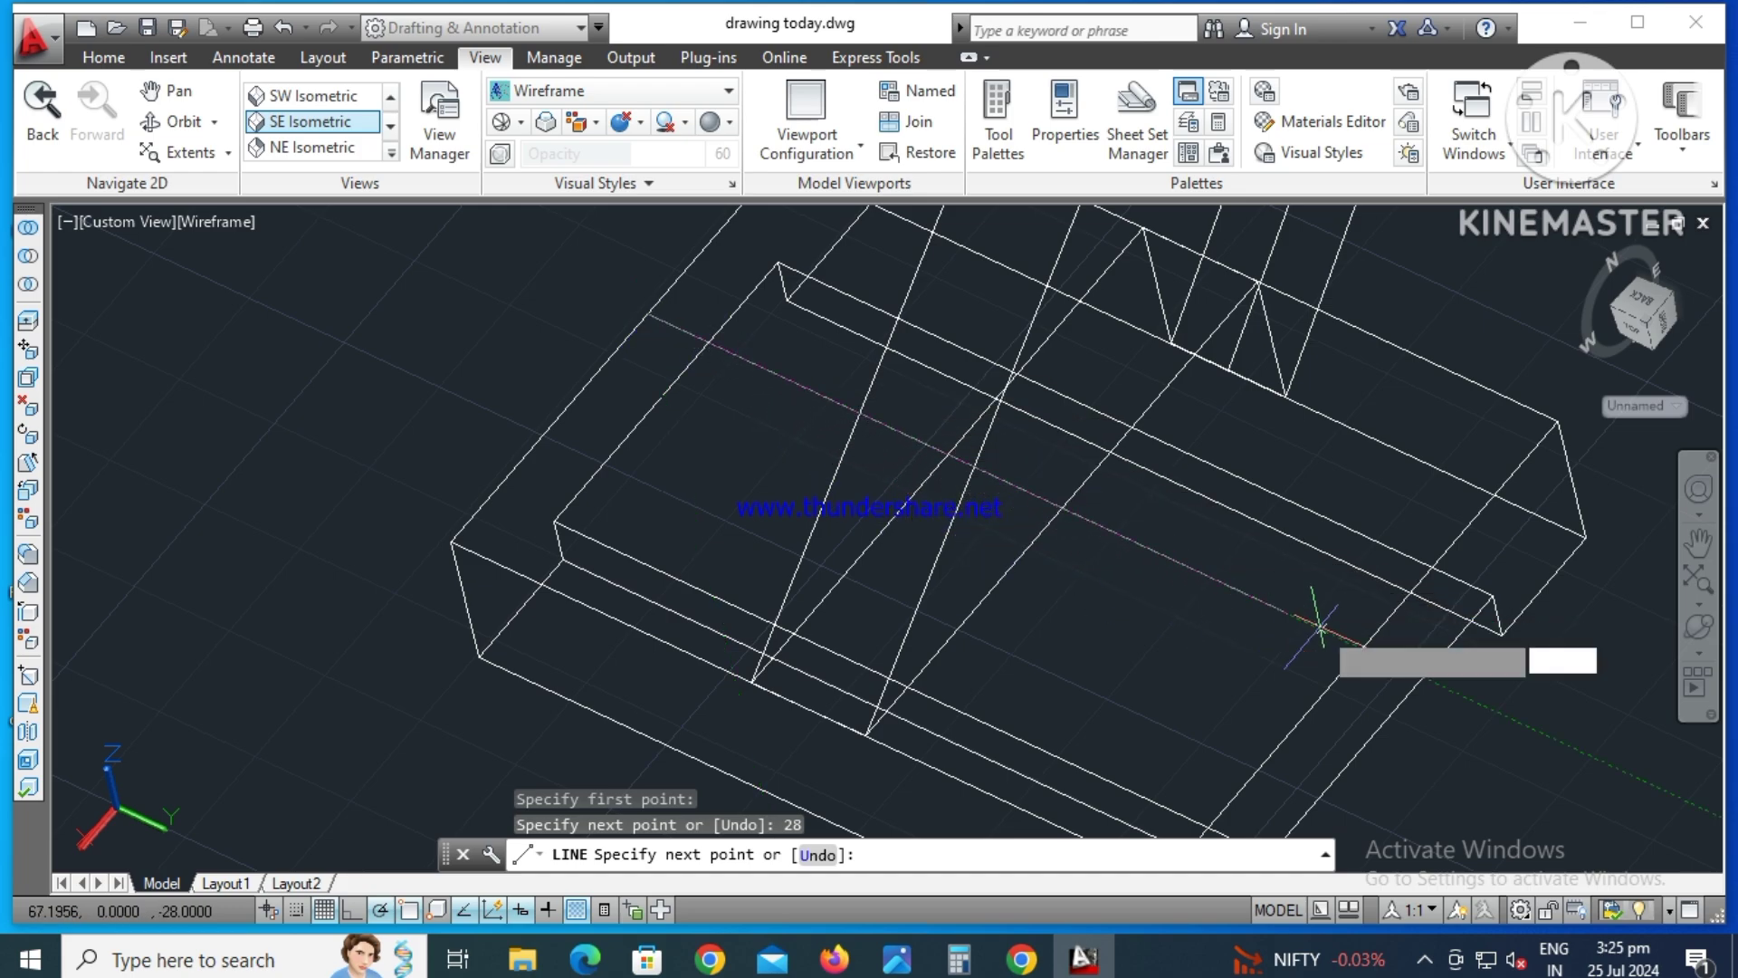
click(1457, 693)
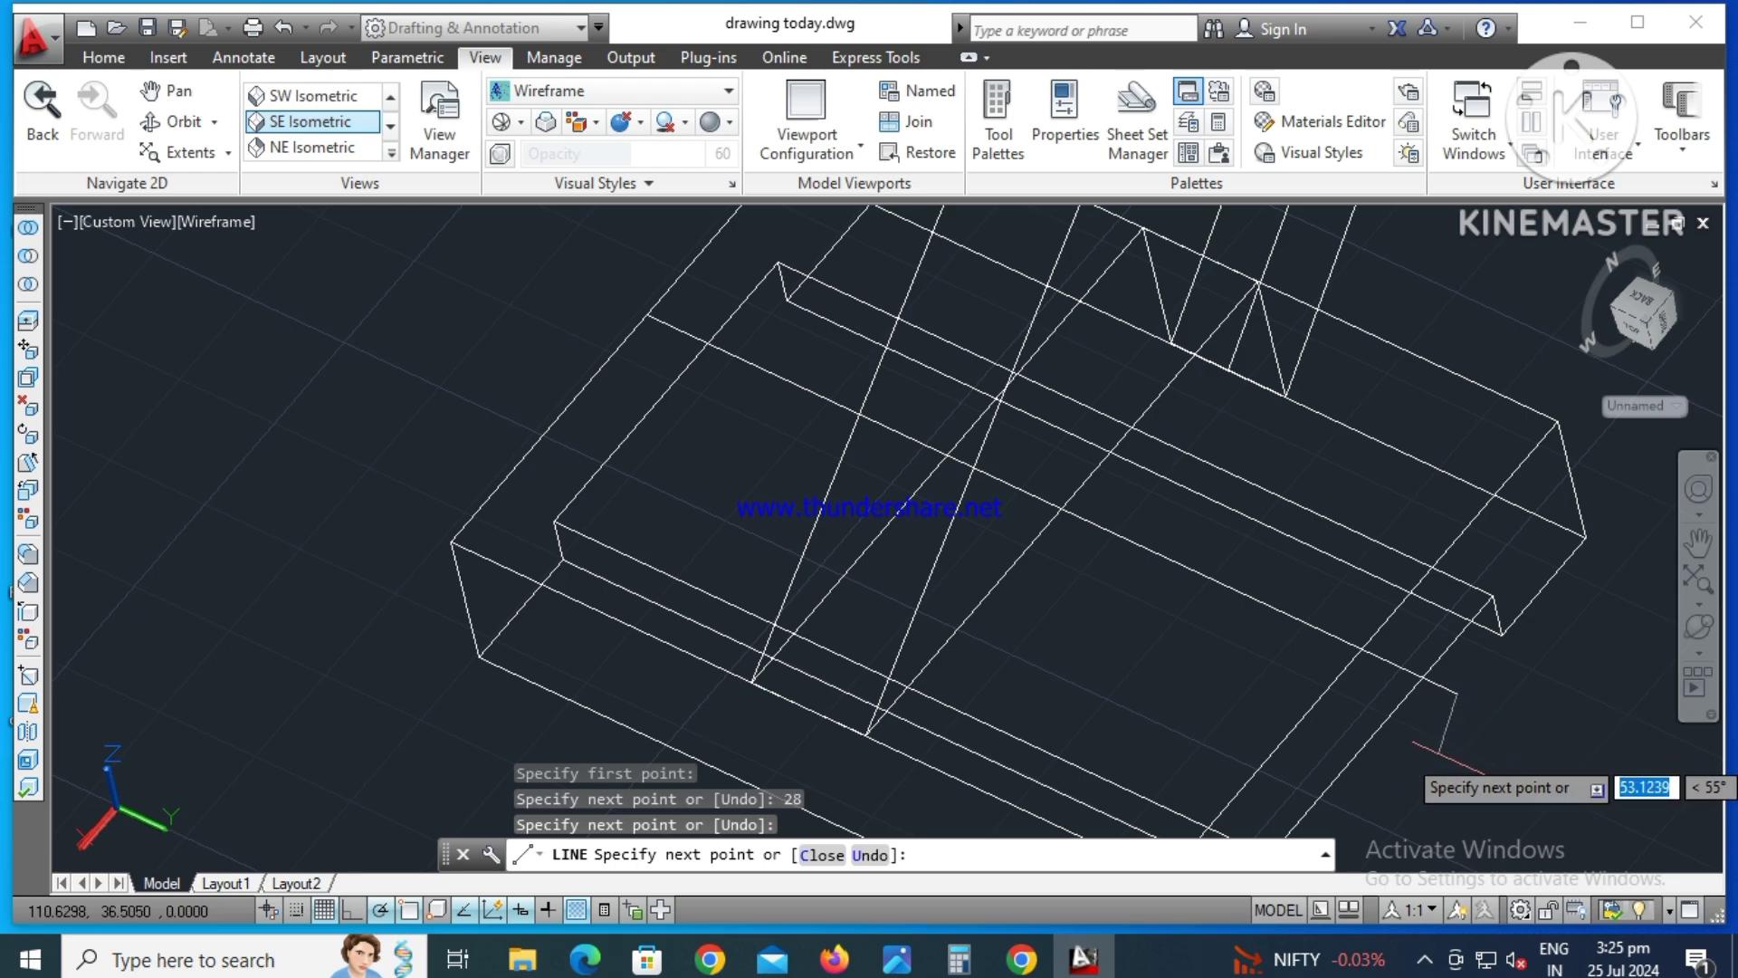
key(Return)
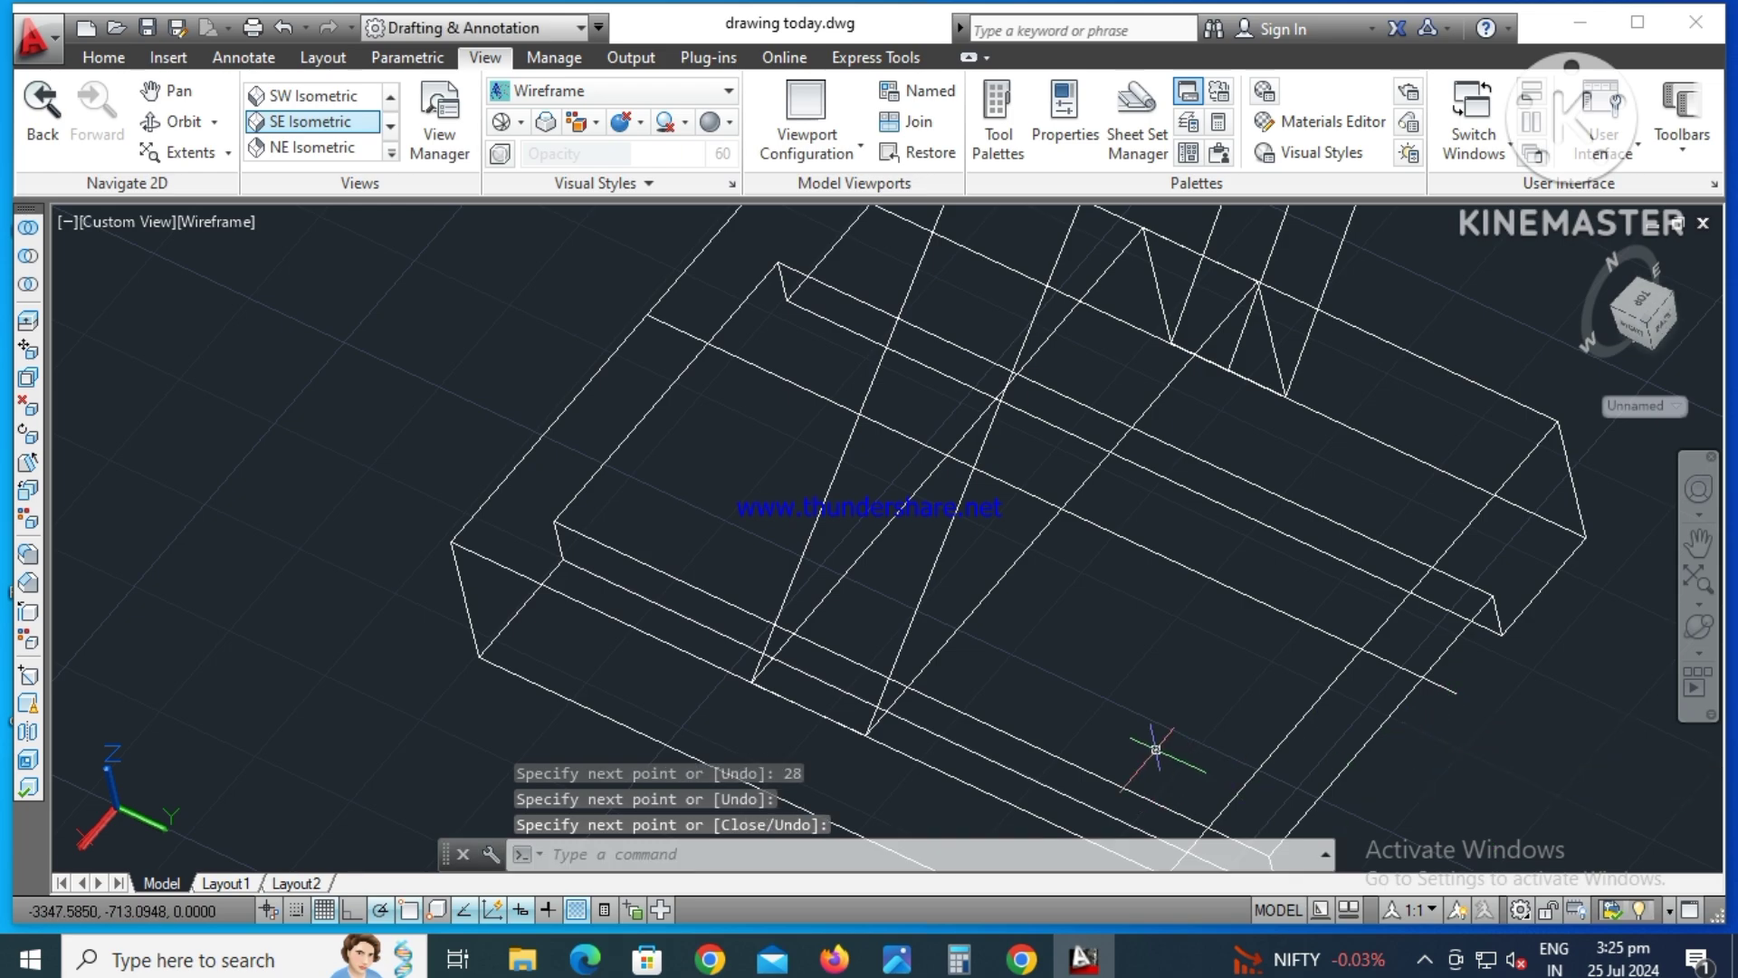
click(909, 967)
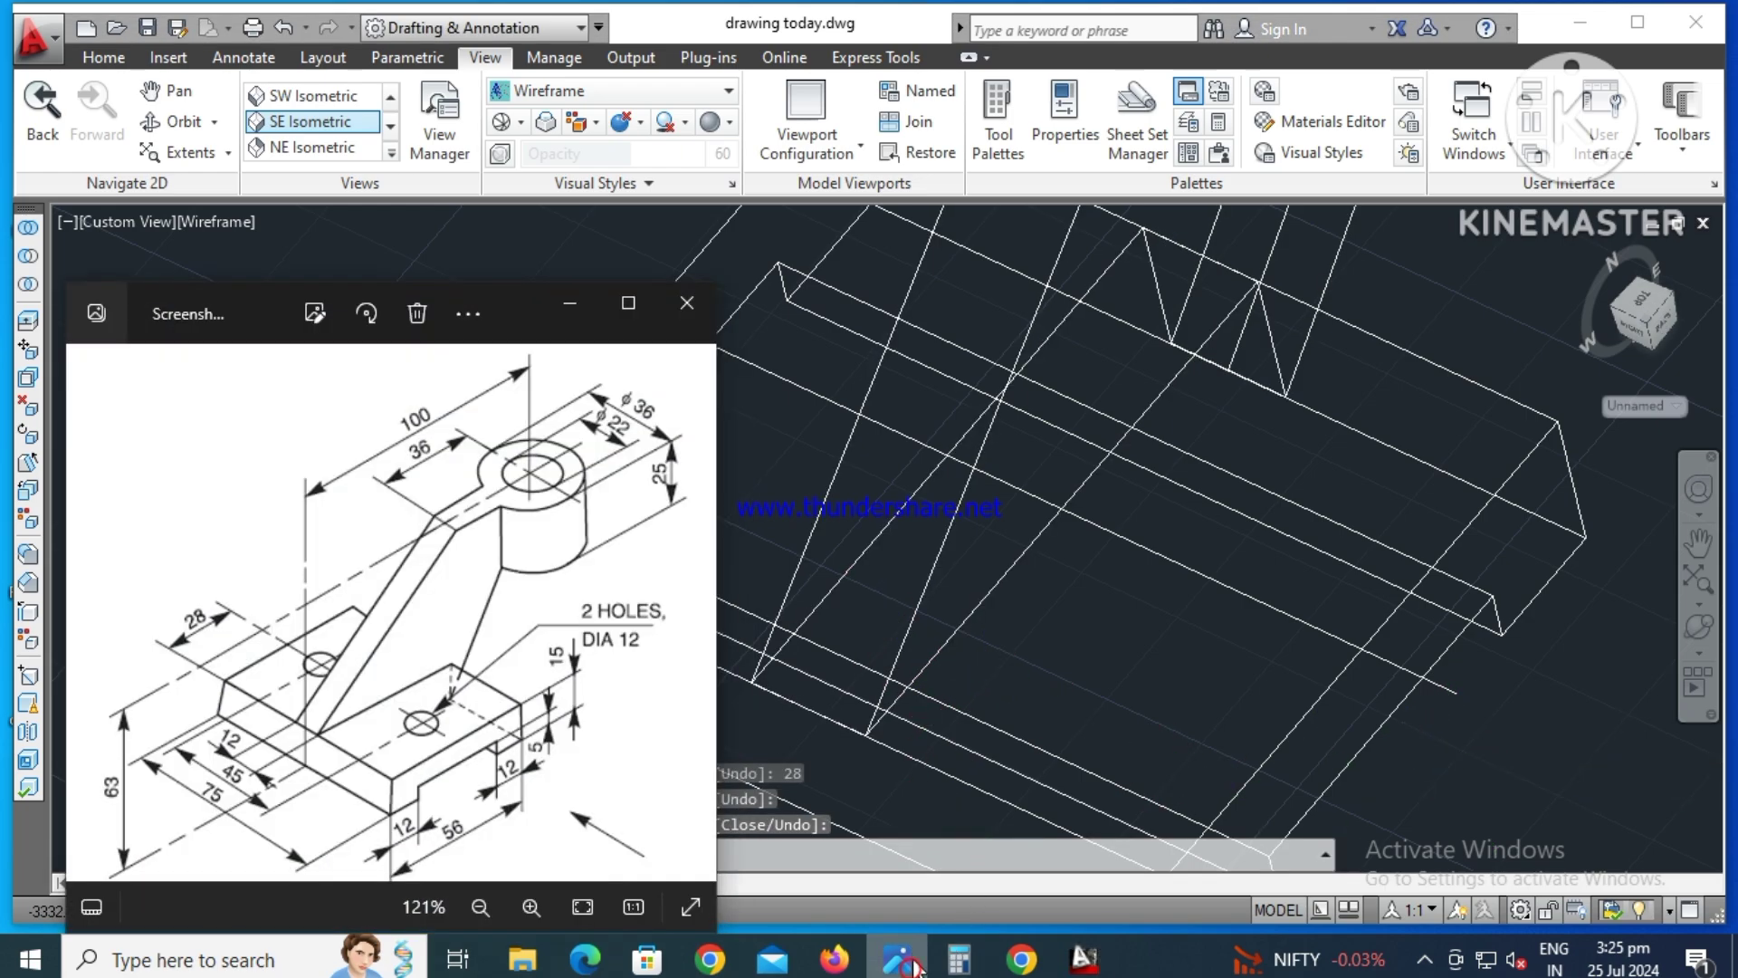
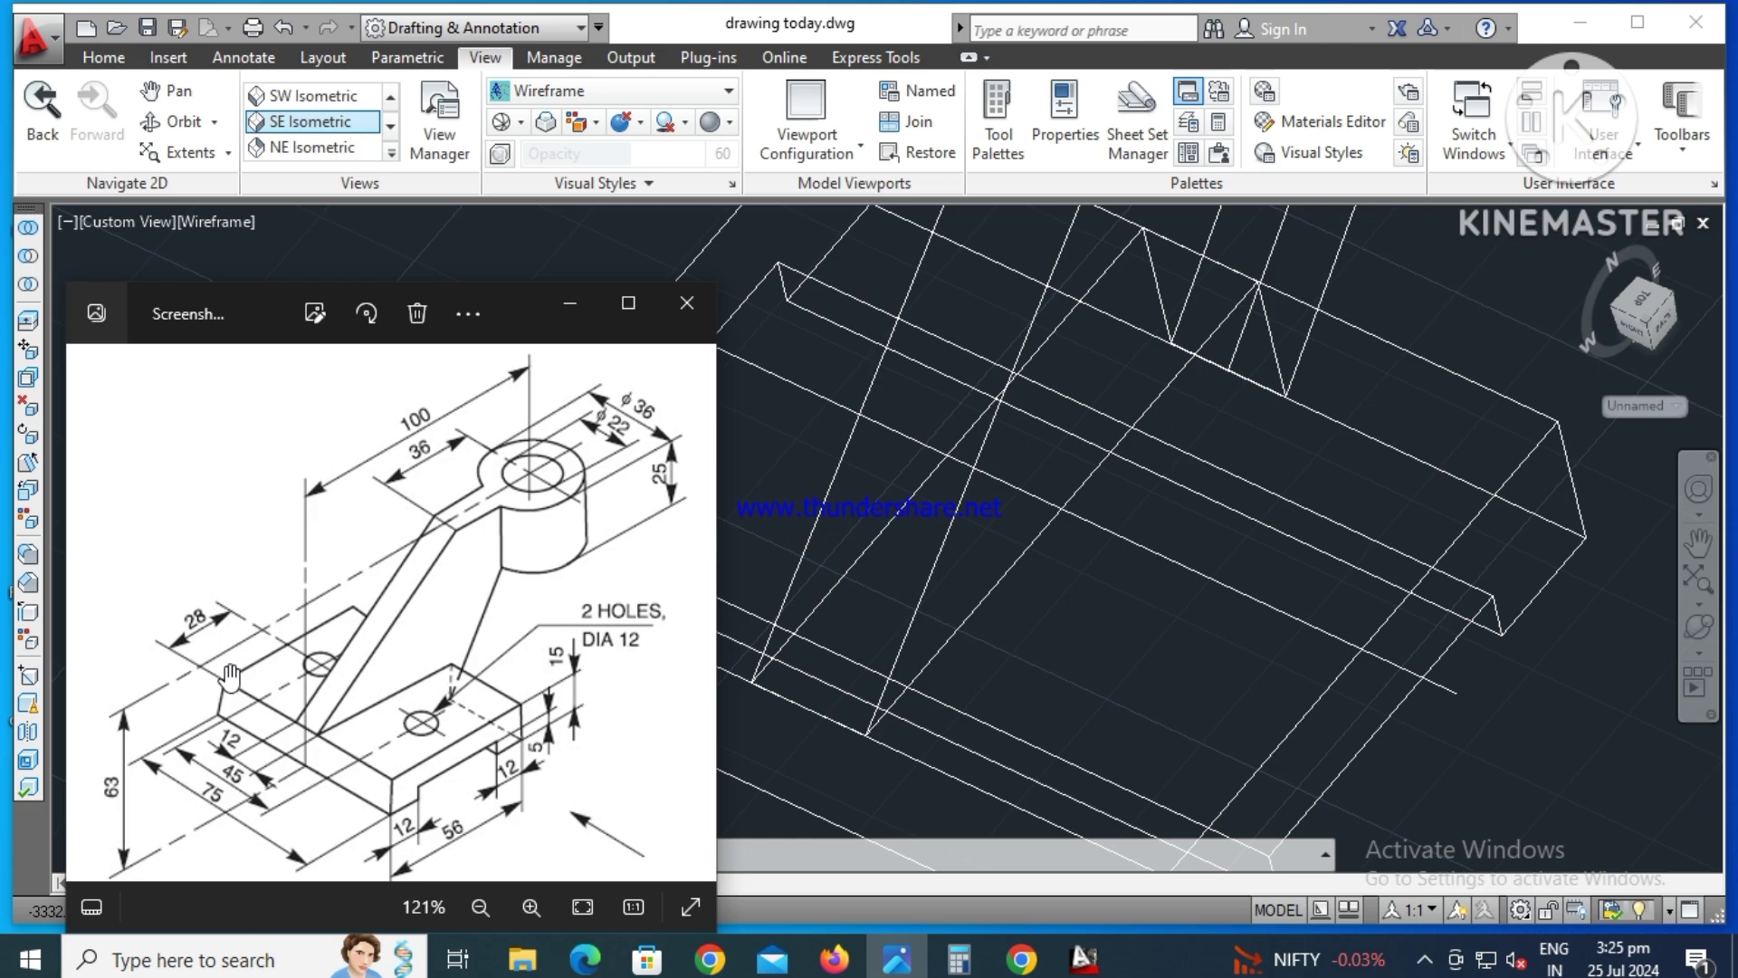
- Compute 31.5 ÷ 2 = 15.75 in Calculator, then minimize Calculator and the Photos reference
key(alt+Tab)
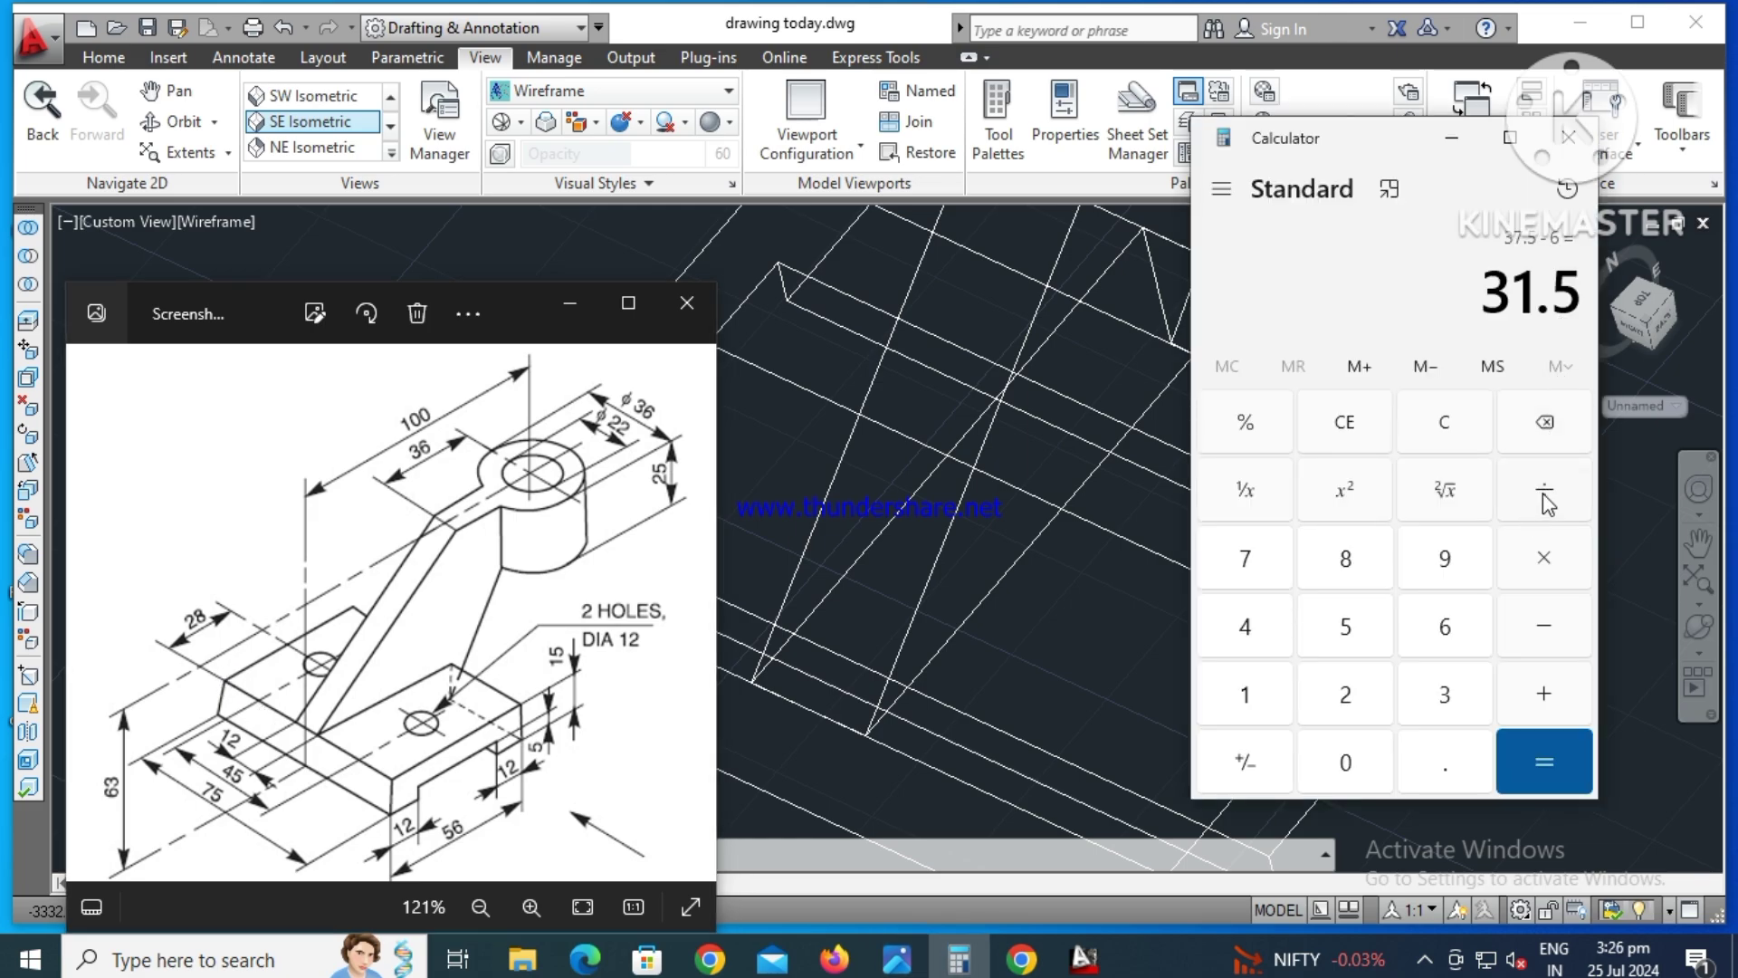
click(1345, 702)
click(1530, 763)
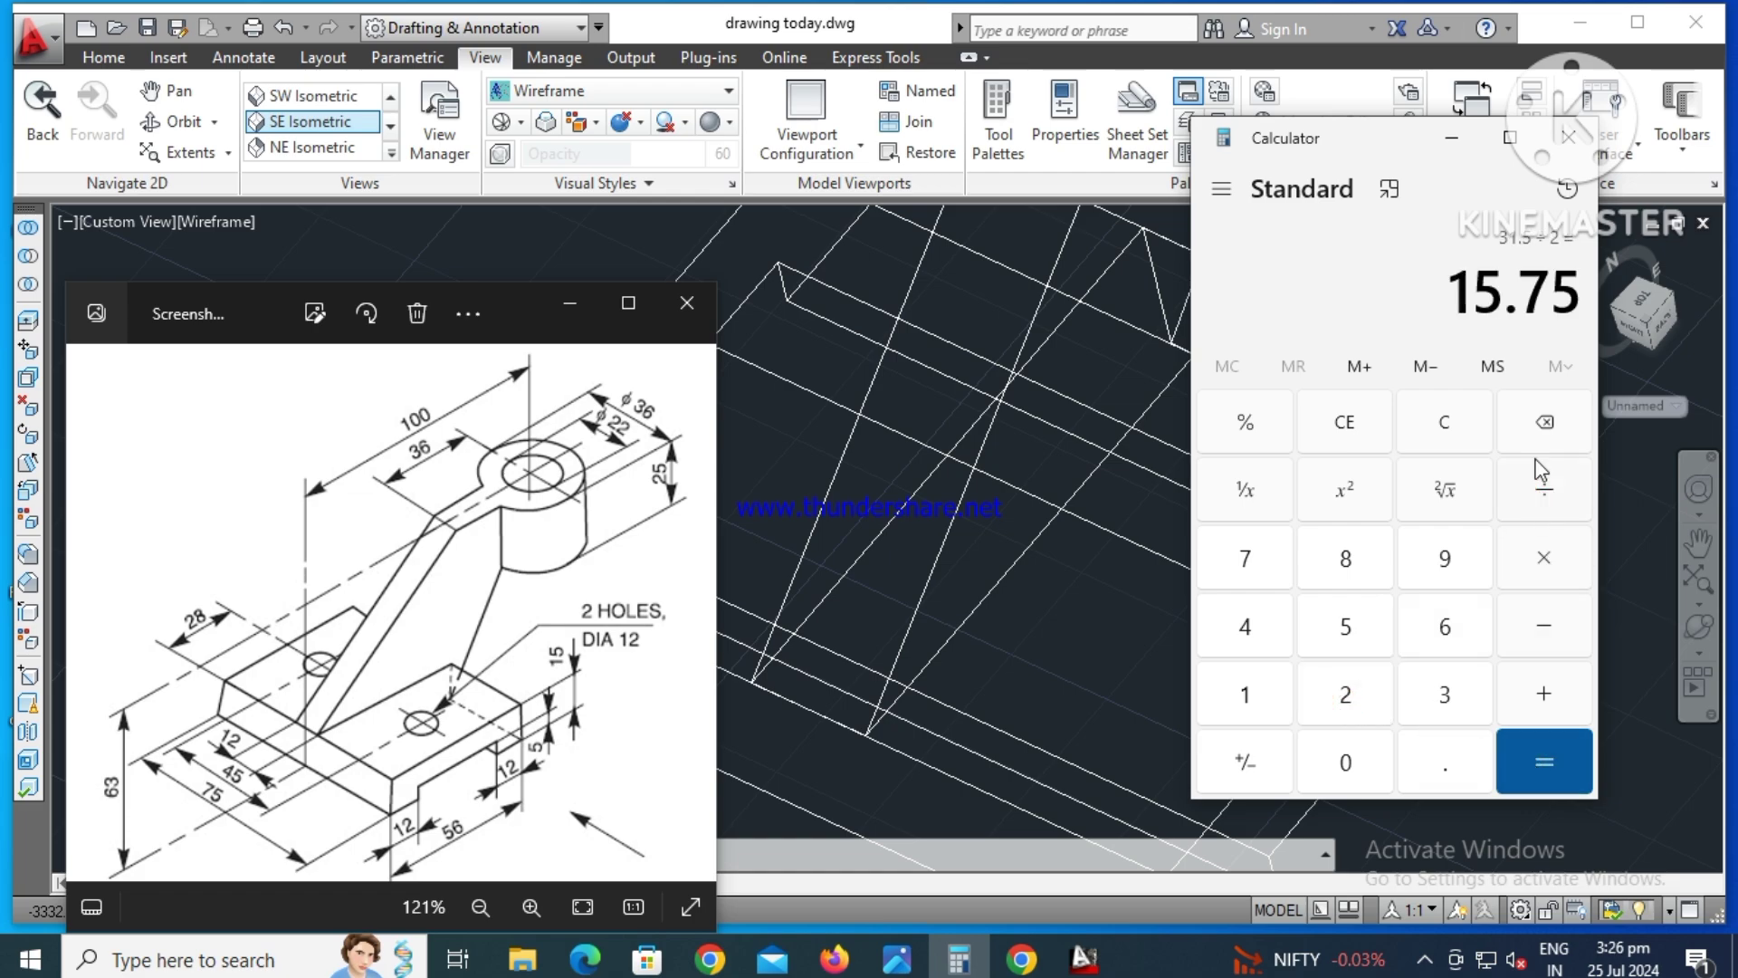
click(1453, 136)
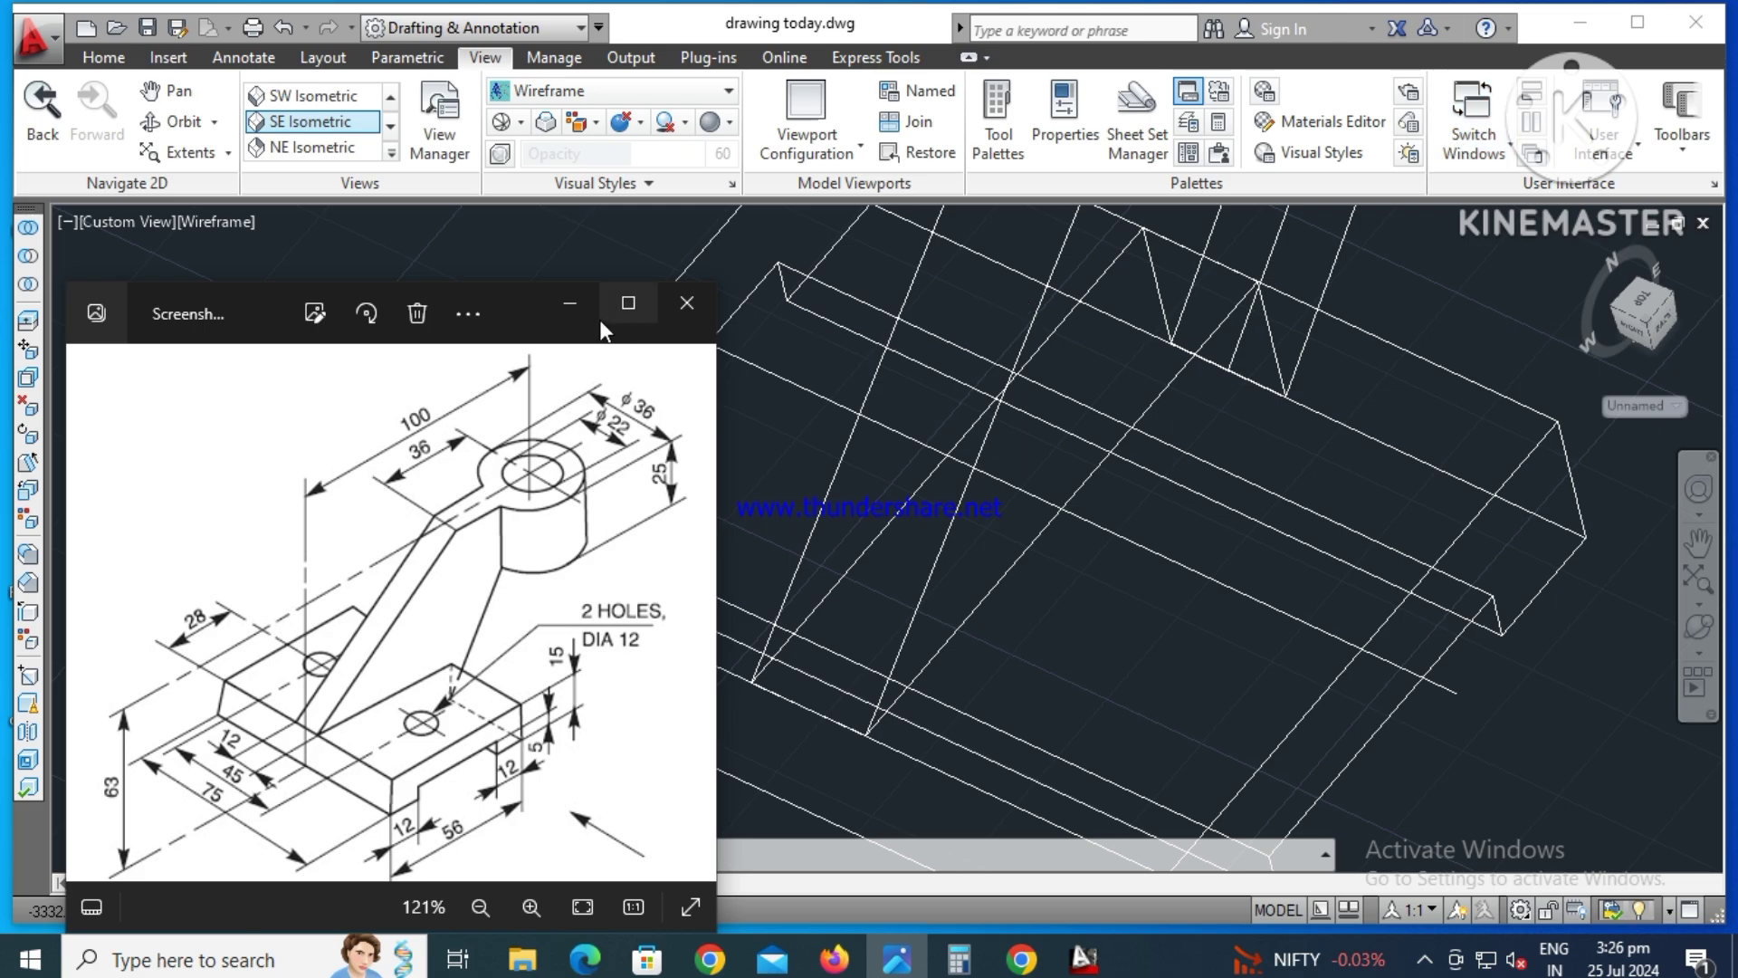
click(570, 311)
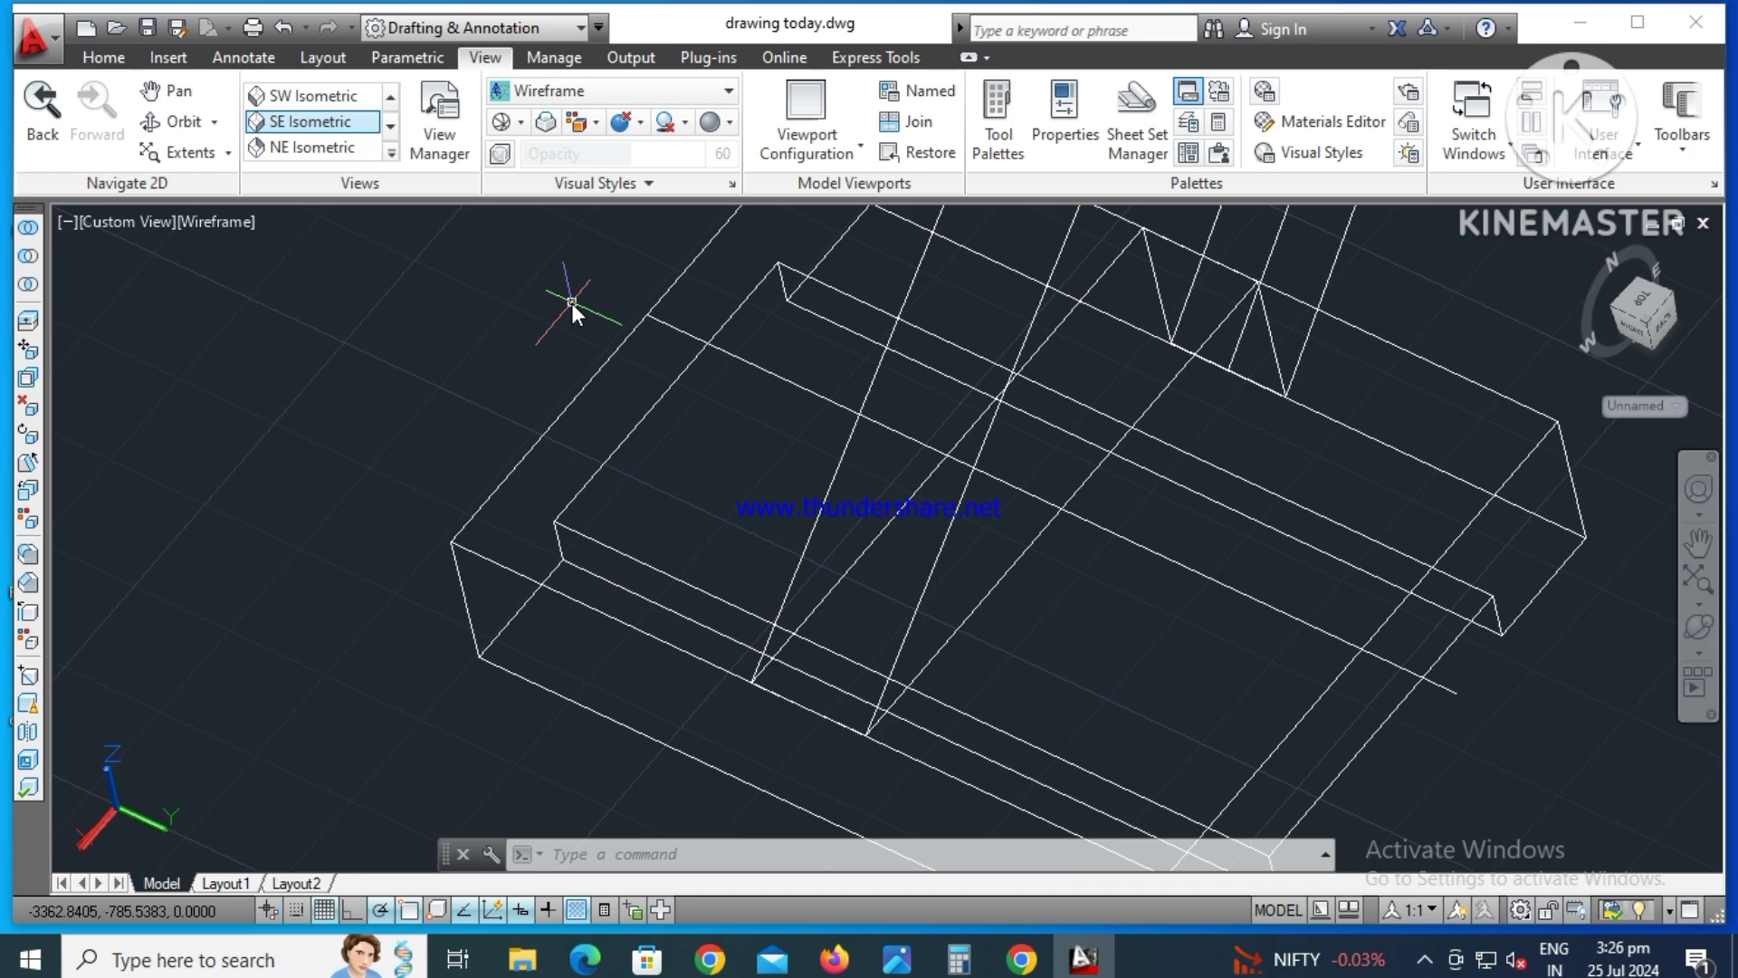
- Draw a line from the base corner, 15 units then across to the far edge
text(line)
key(Return)
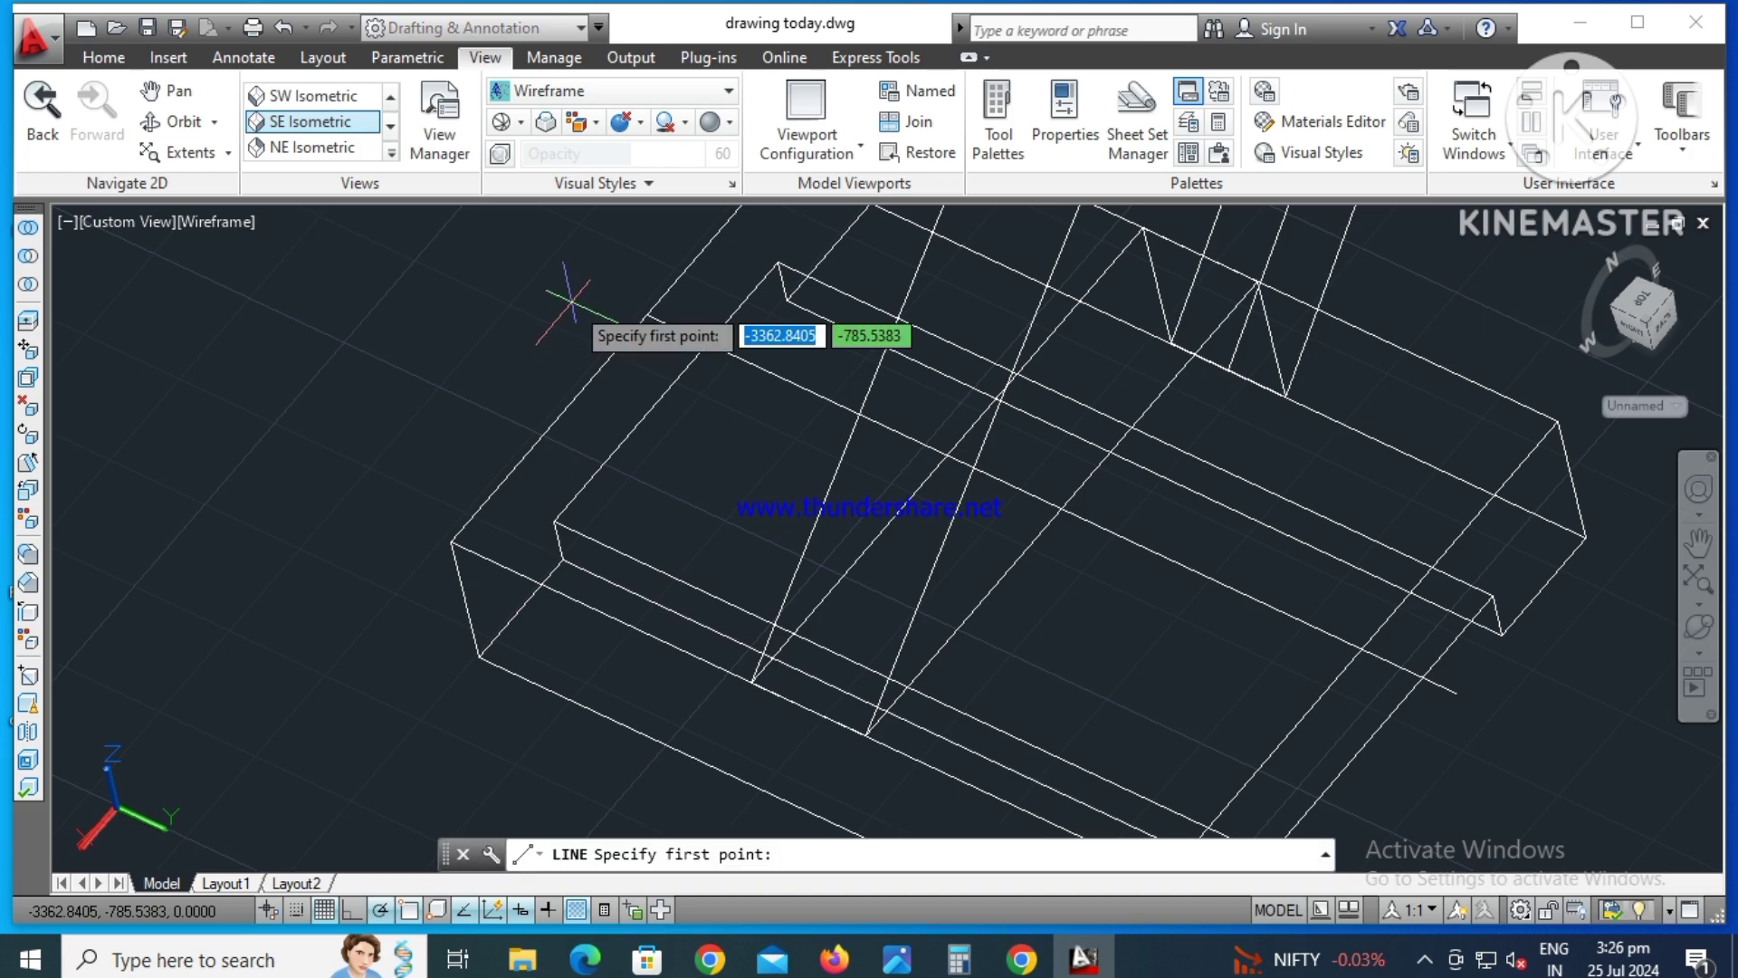
click(450, 545)
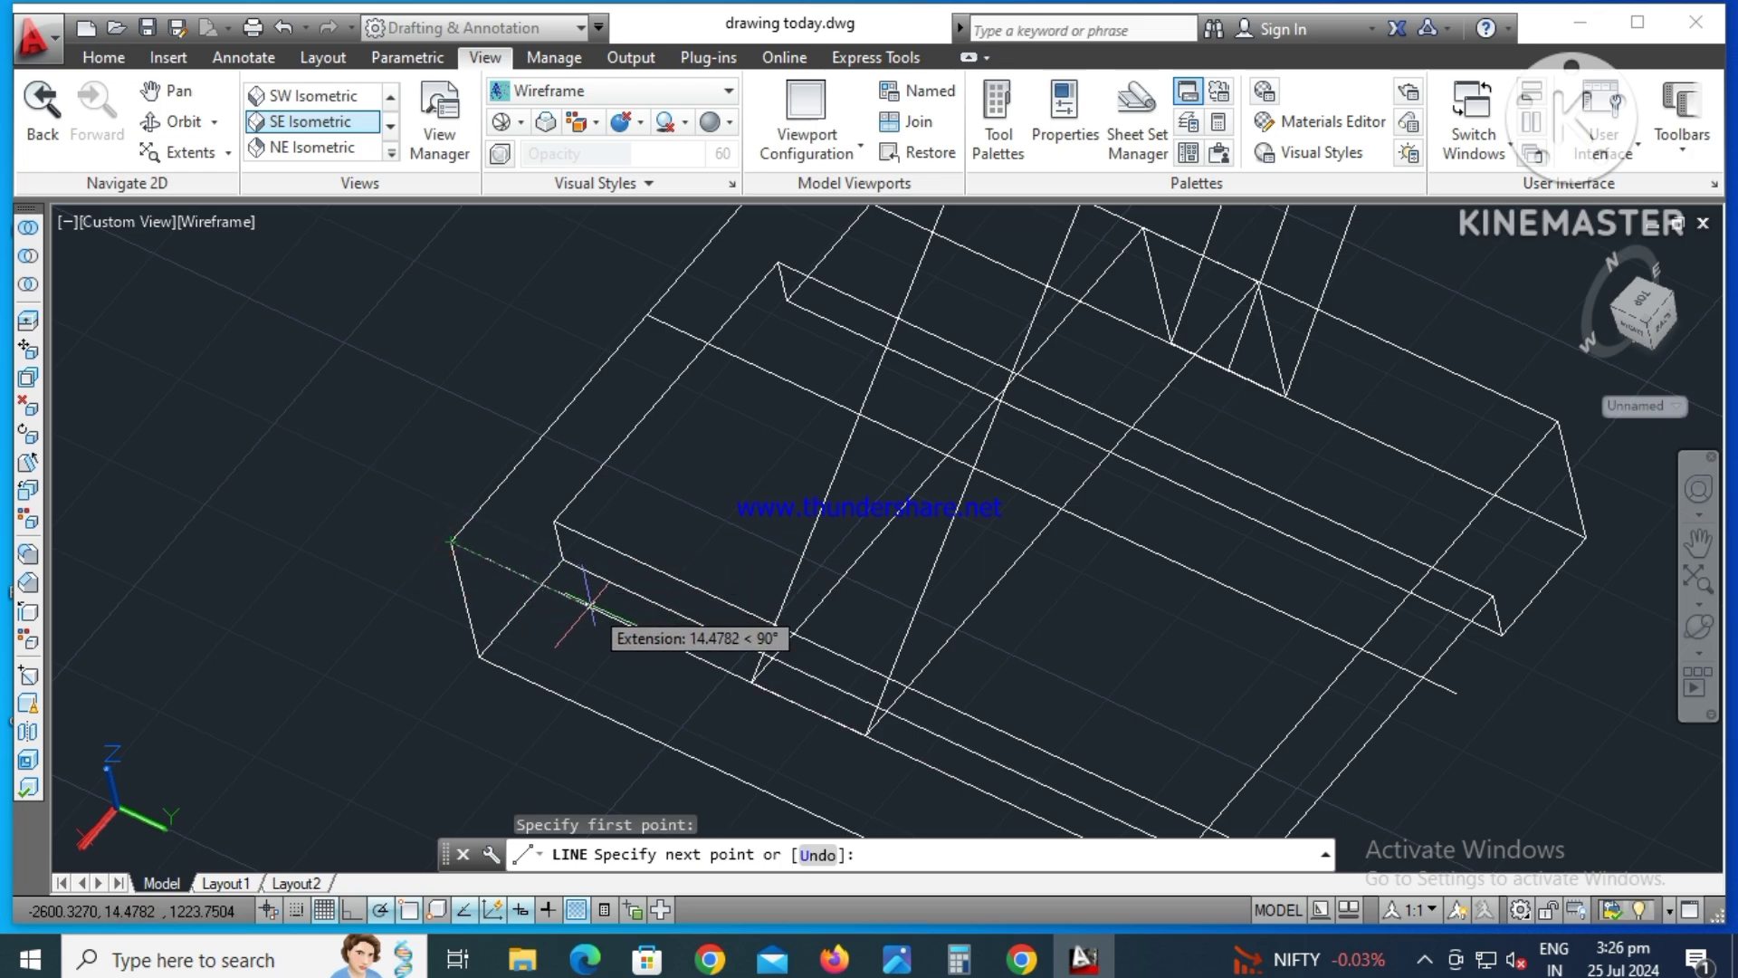
text(15)
key(Return)
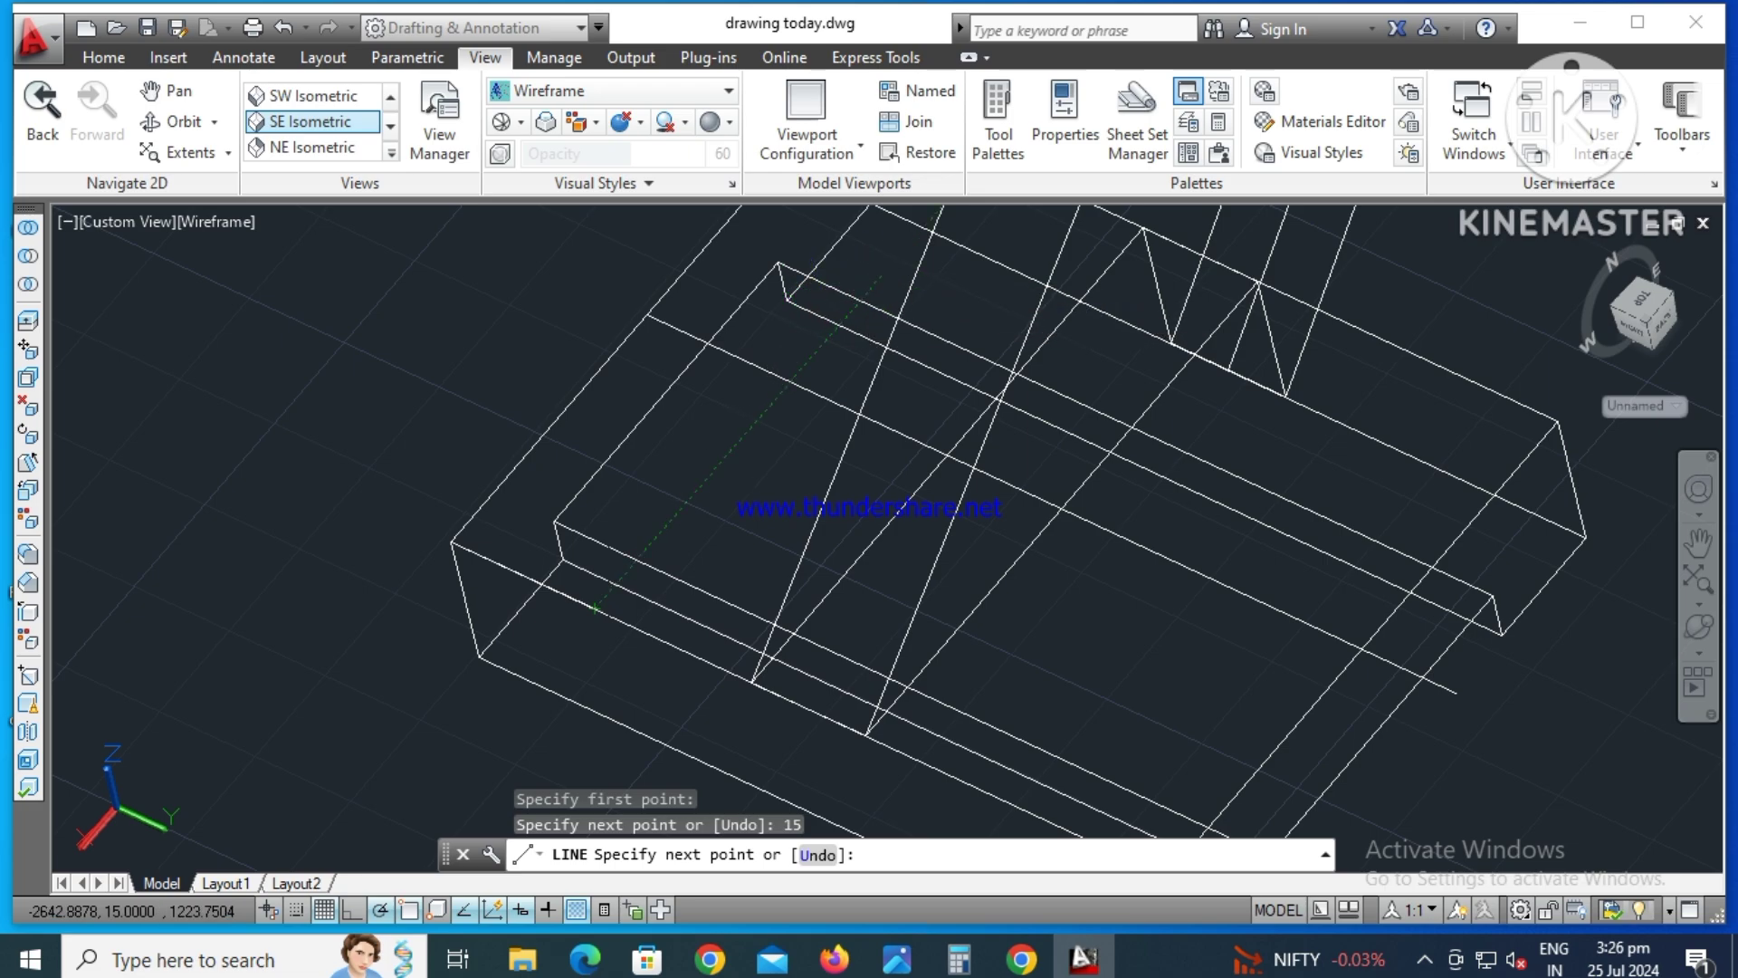
click(892, 259)
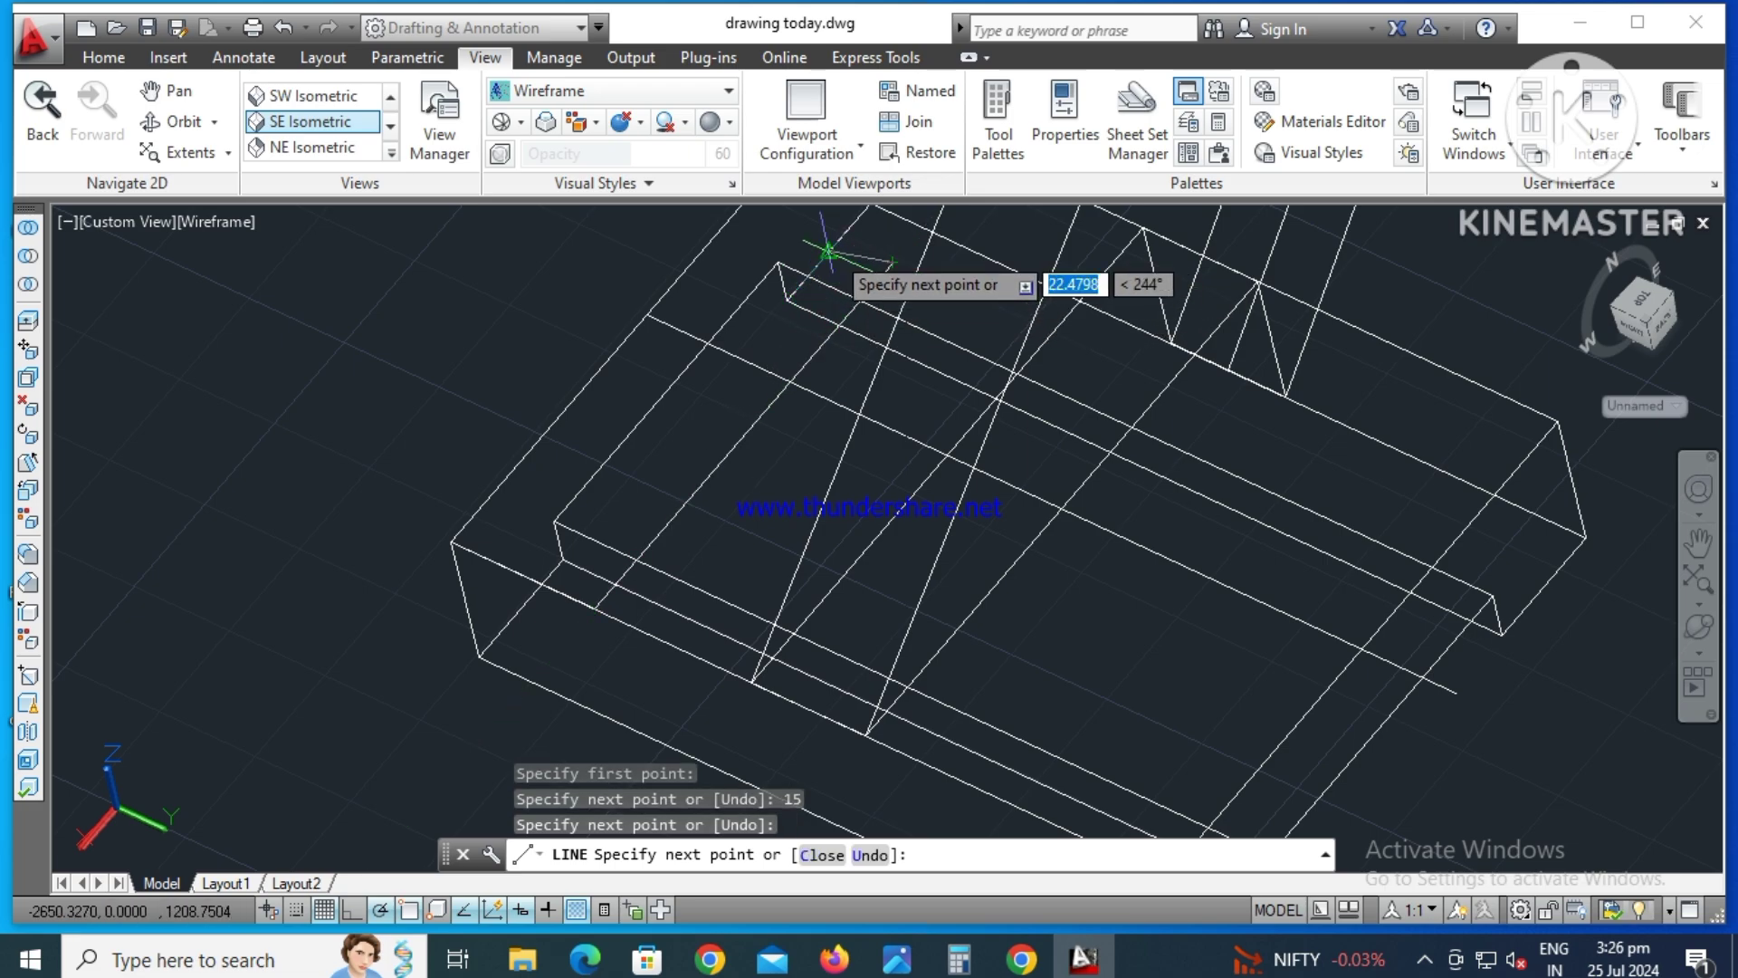
key(Return)
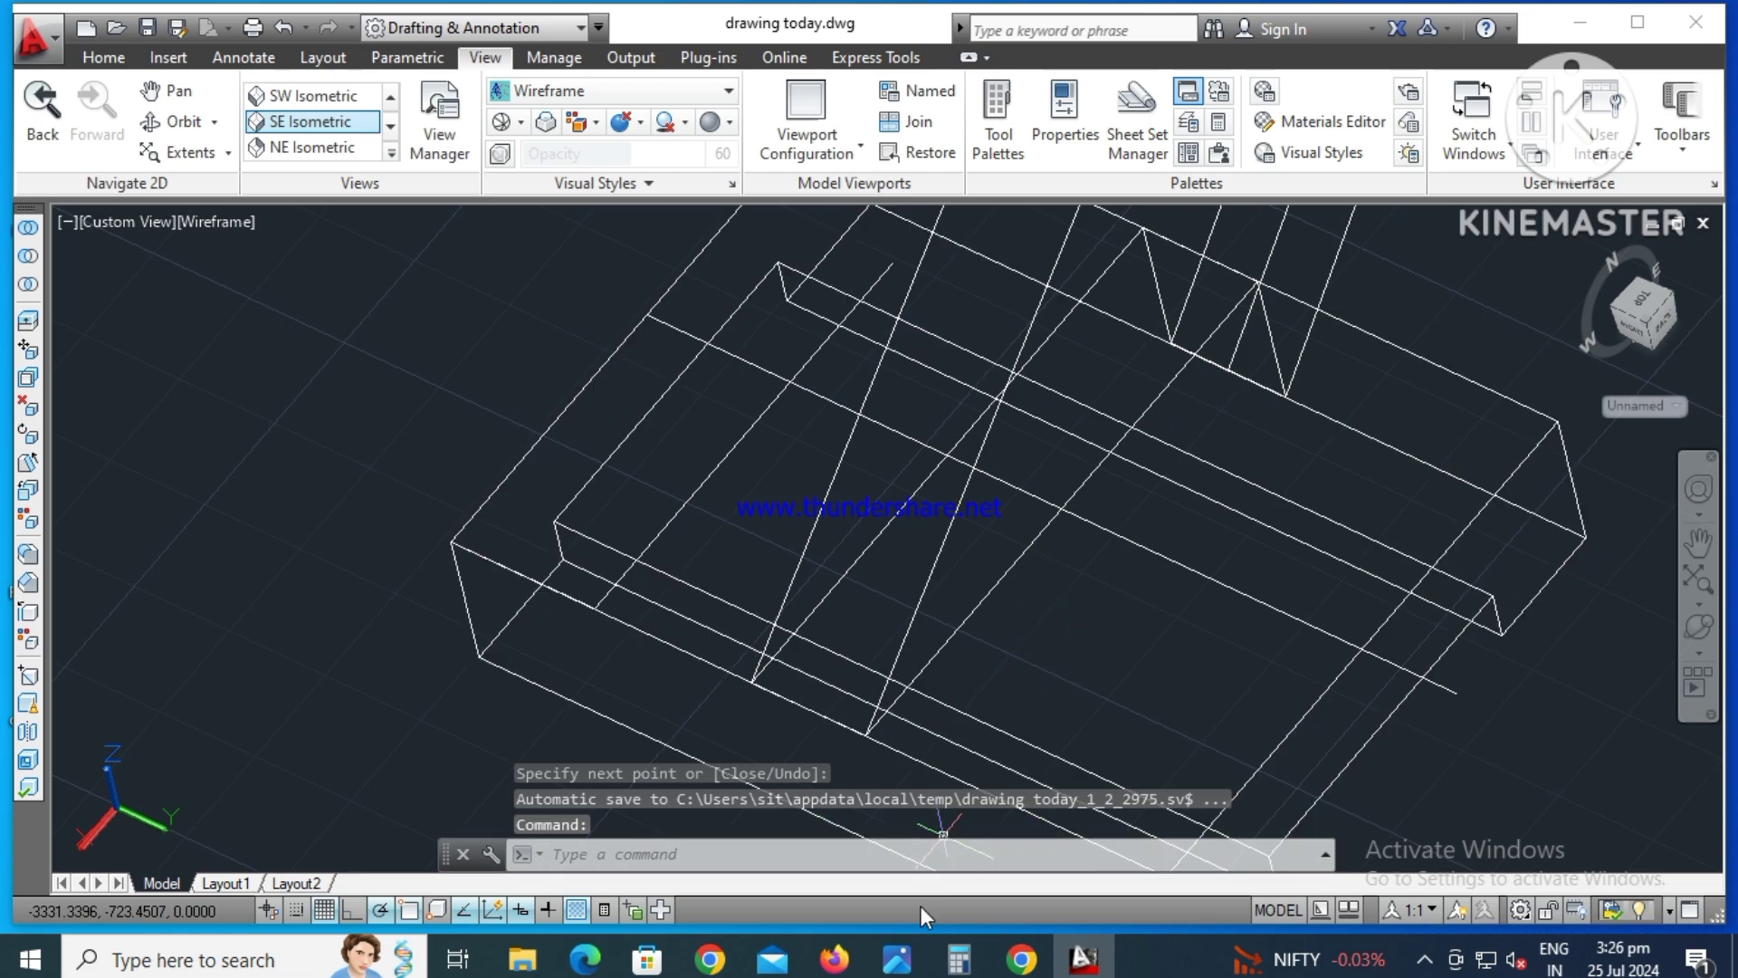
click(899, 961)
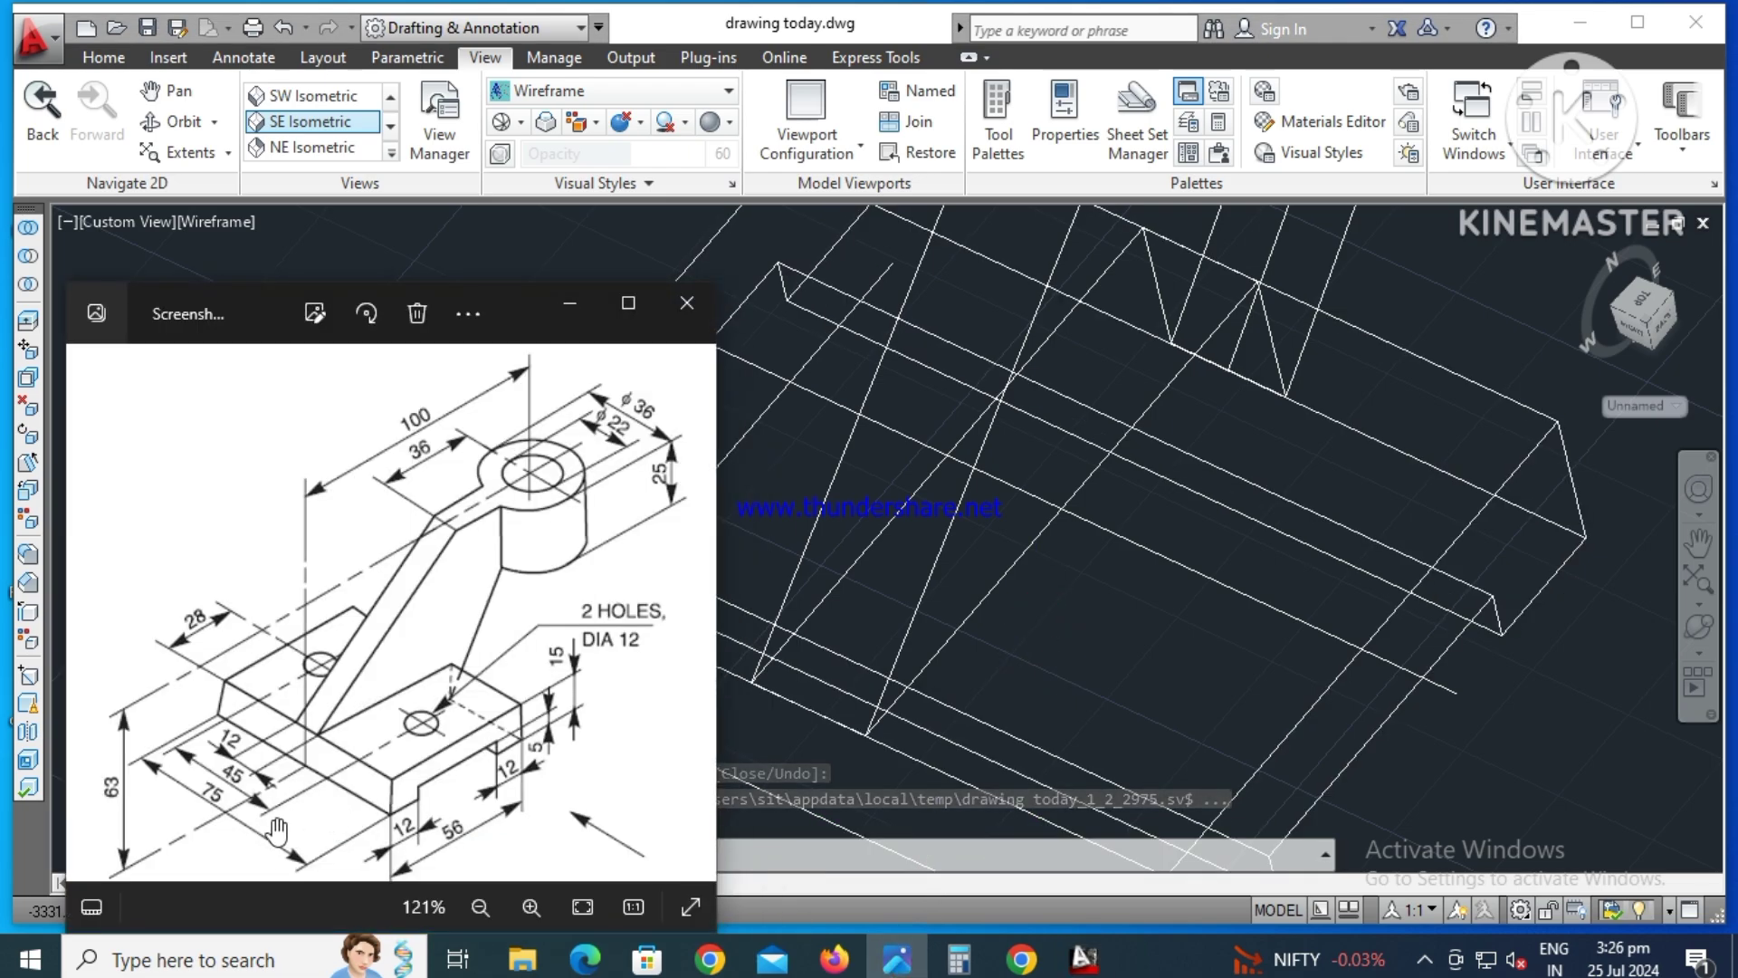
- Offset the slanted cross line 45 units further along the base
click(569, 314)
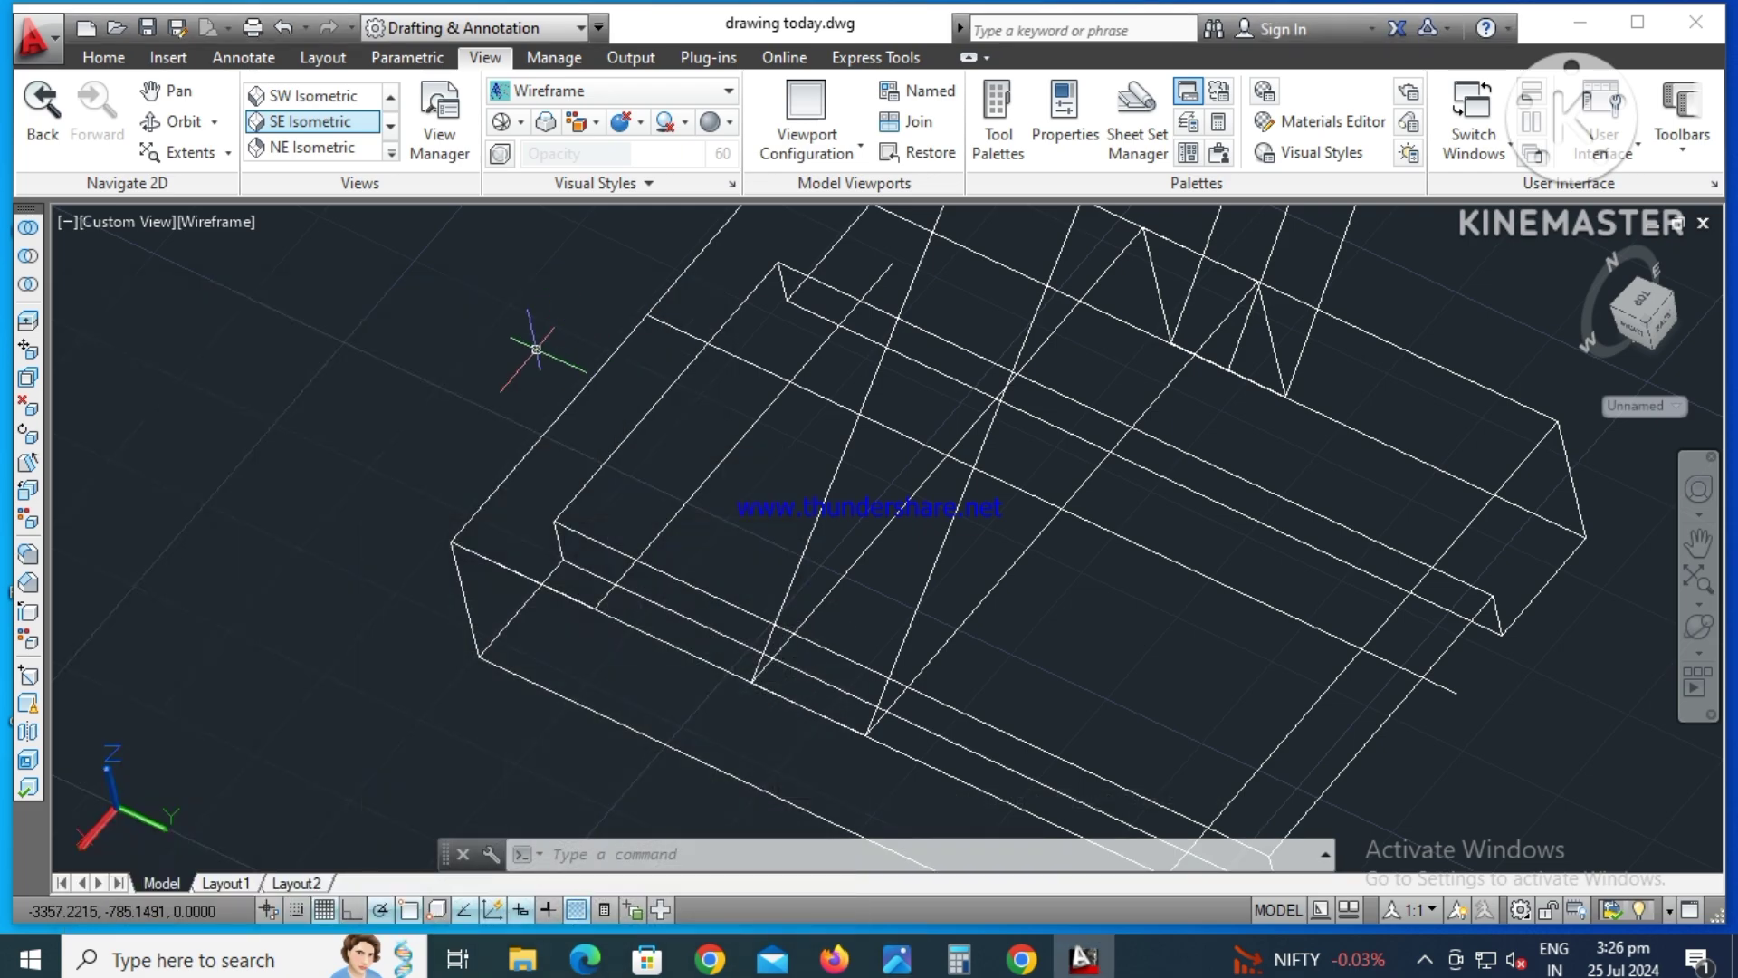
text(offset)
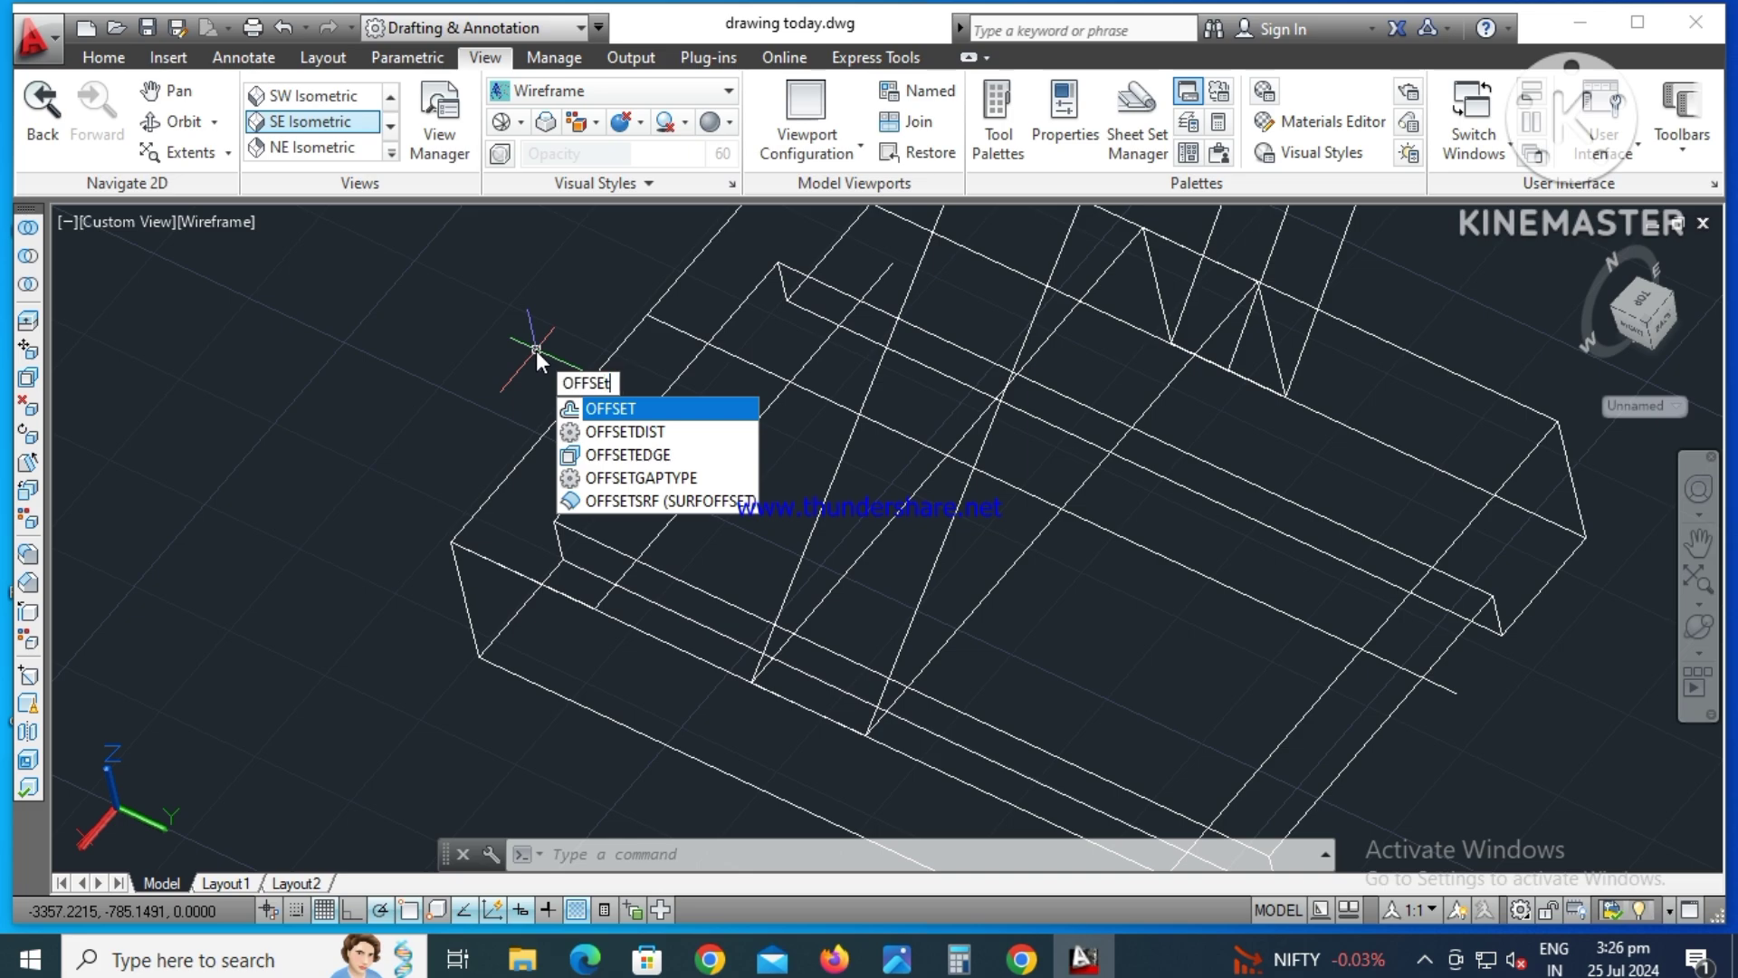
key(Return)
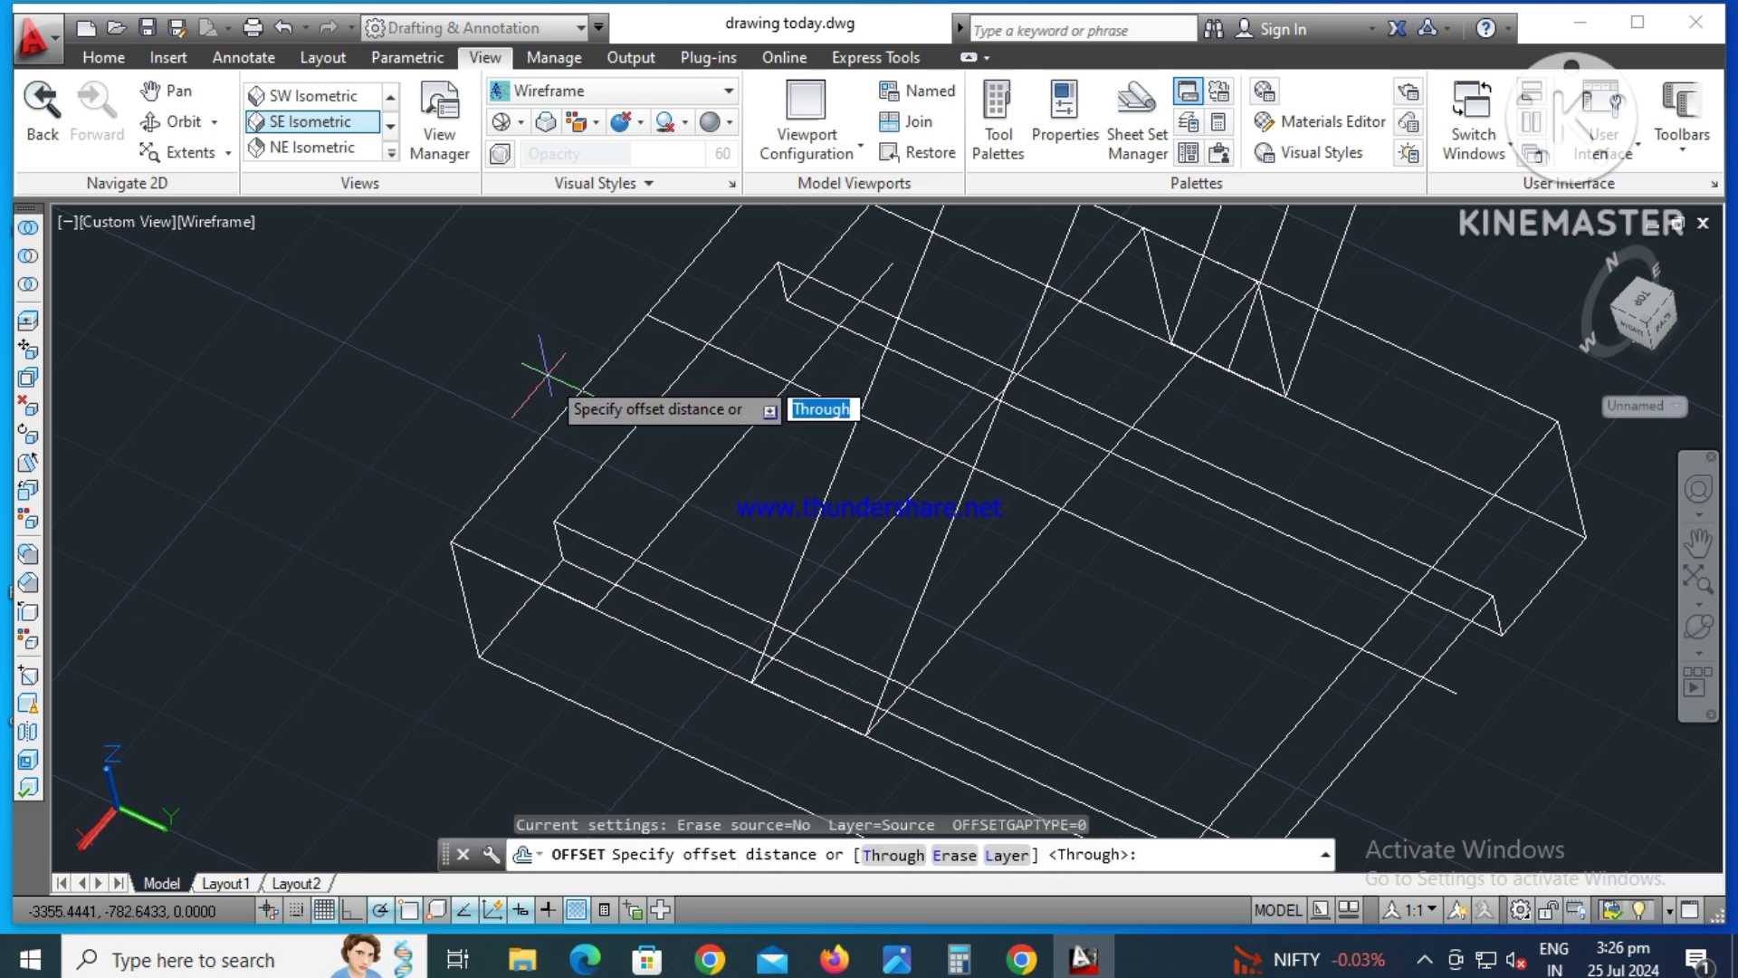
text(45)
key(Return)
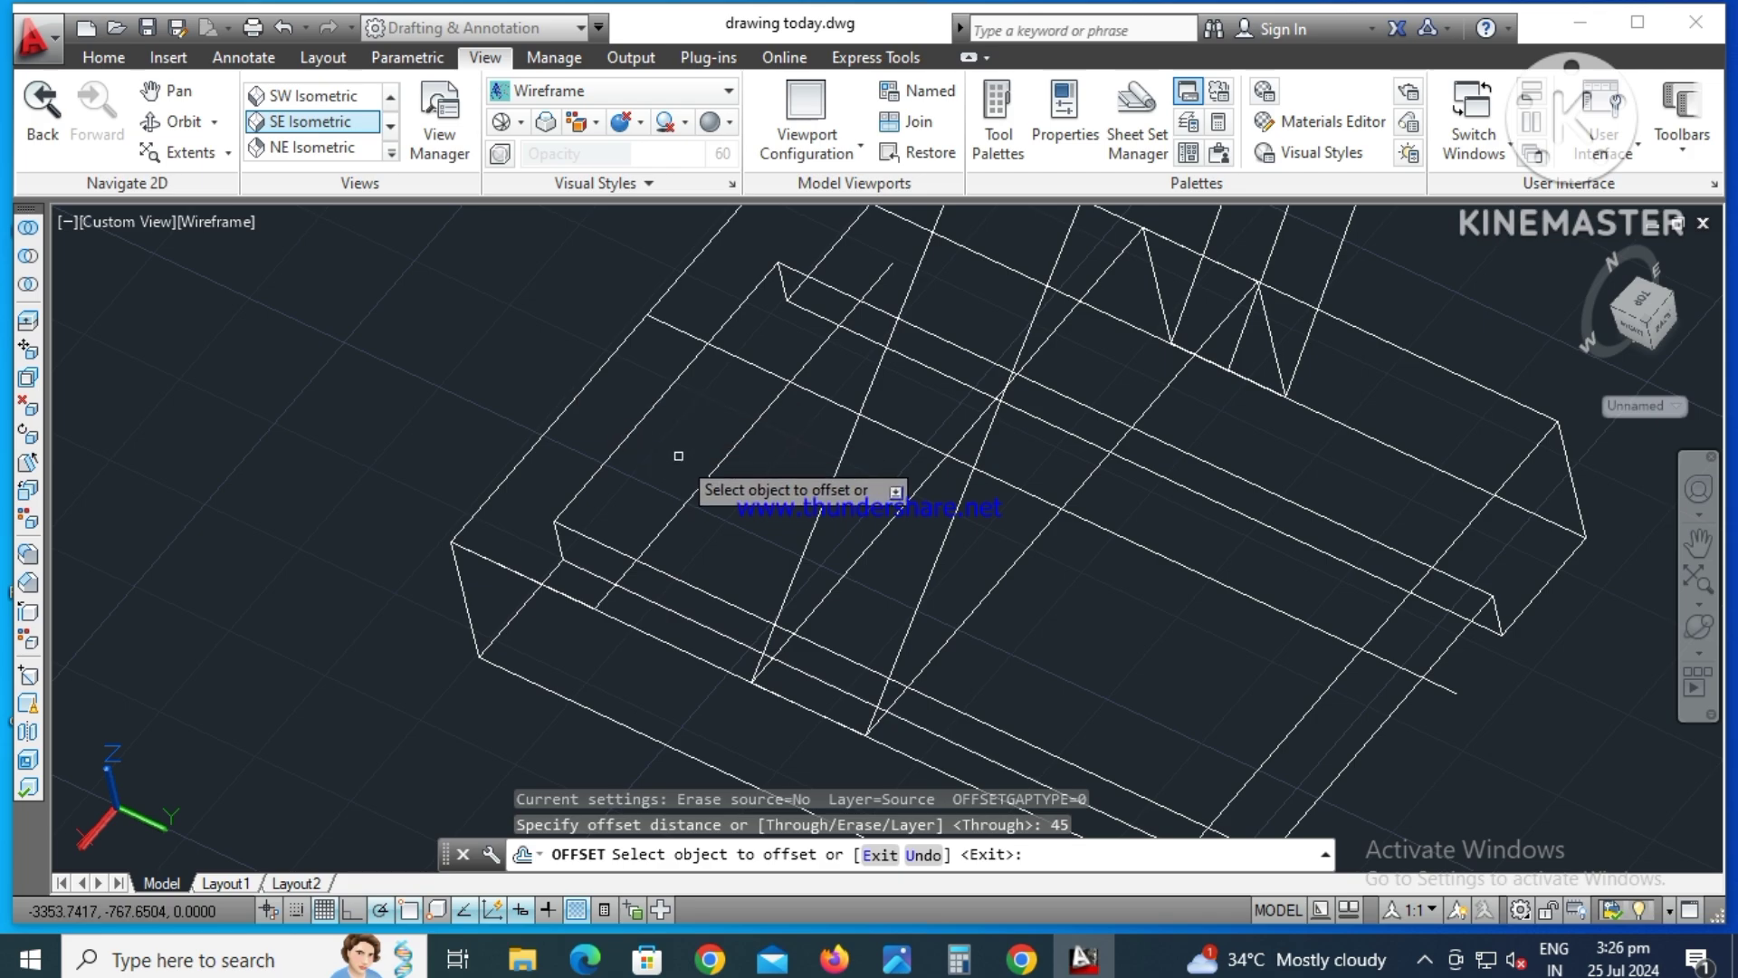
click(715, 468)
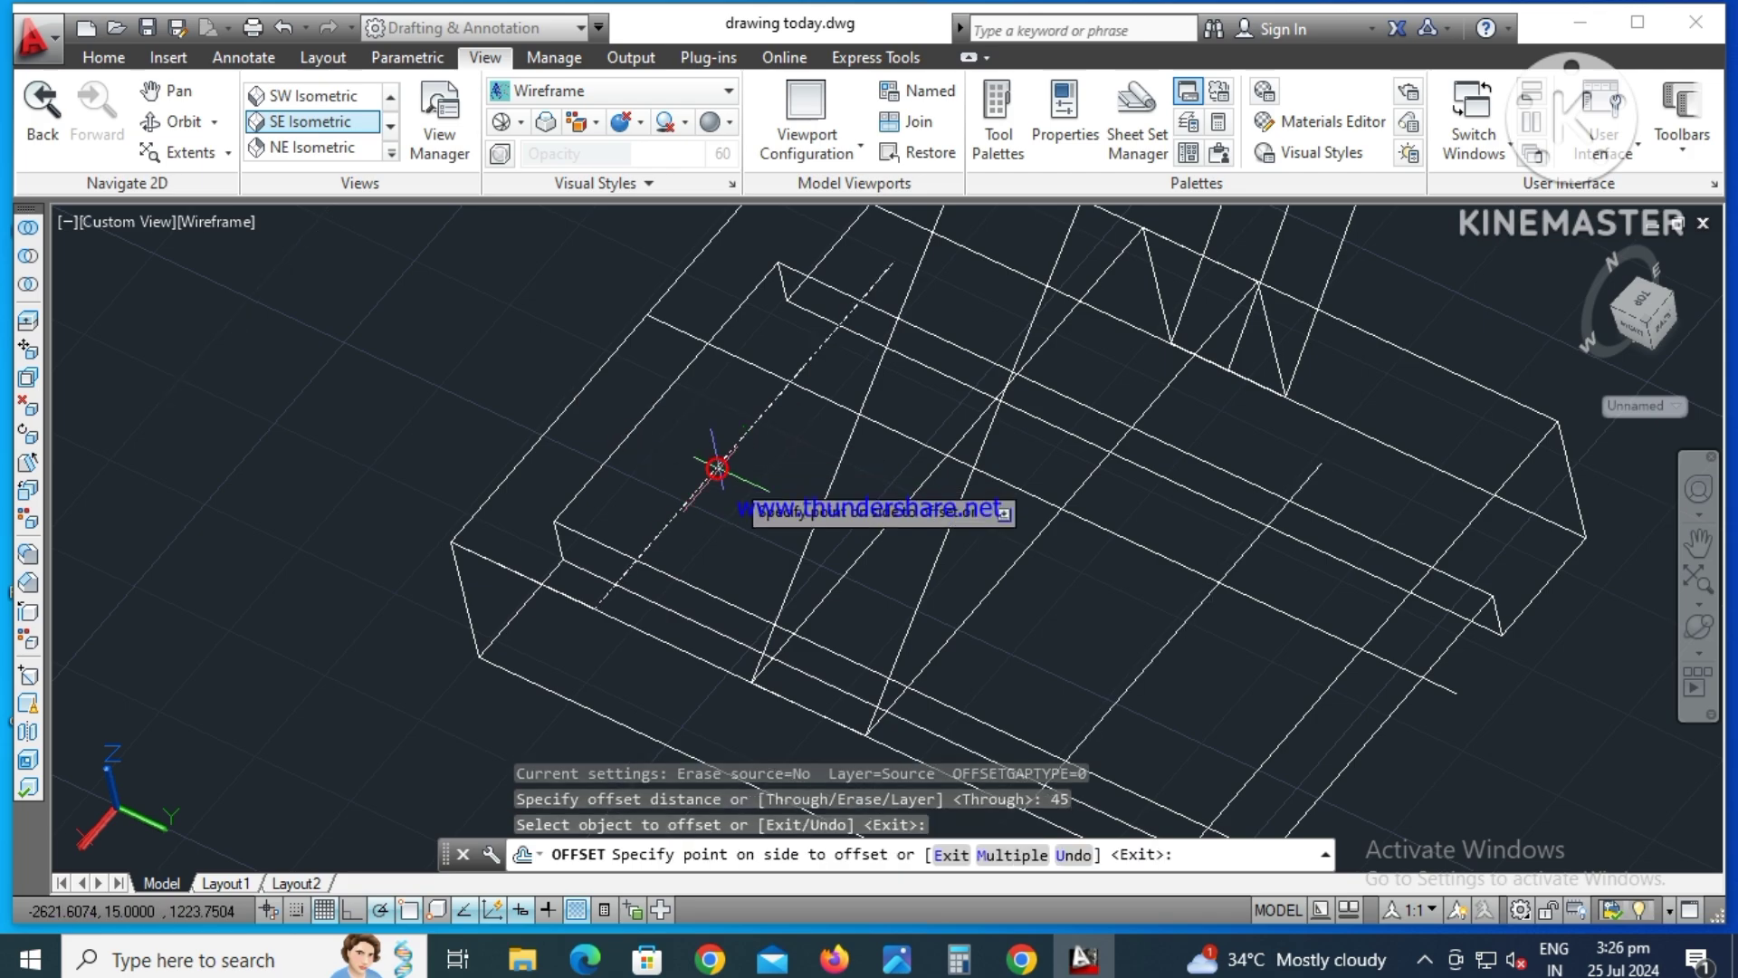
click(1074, 585)
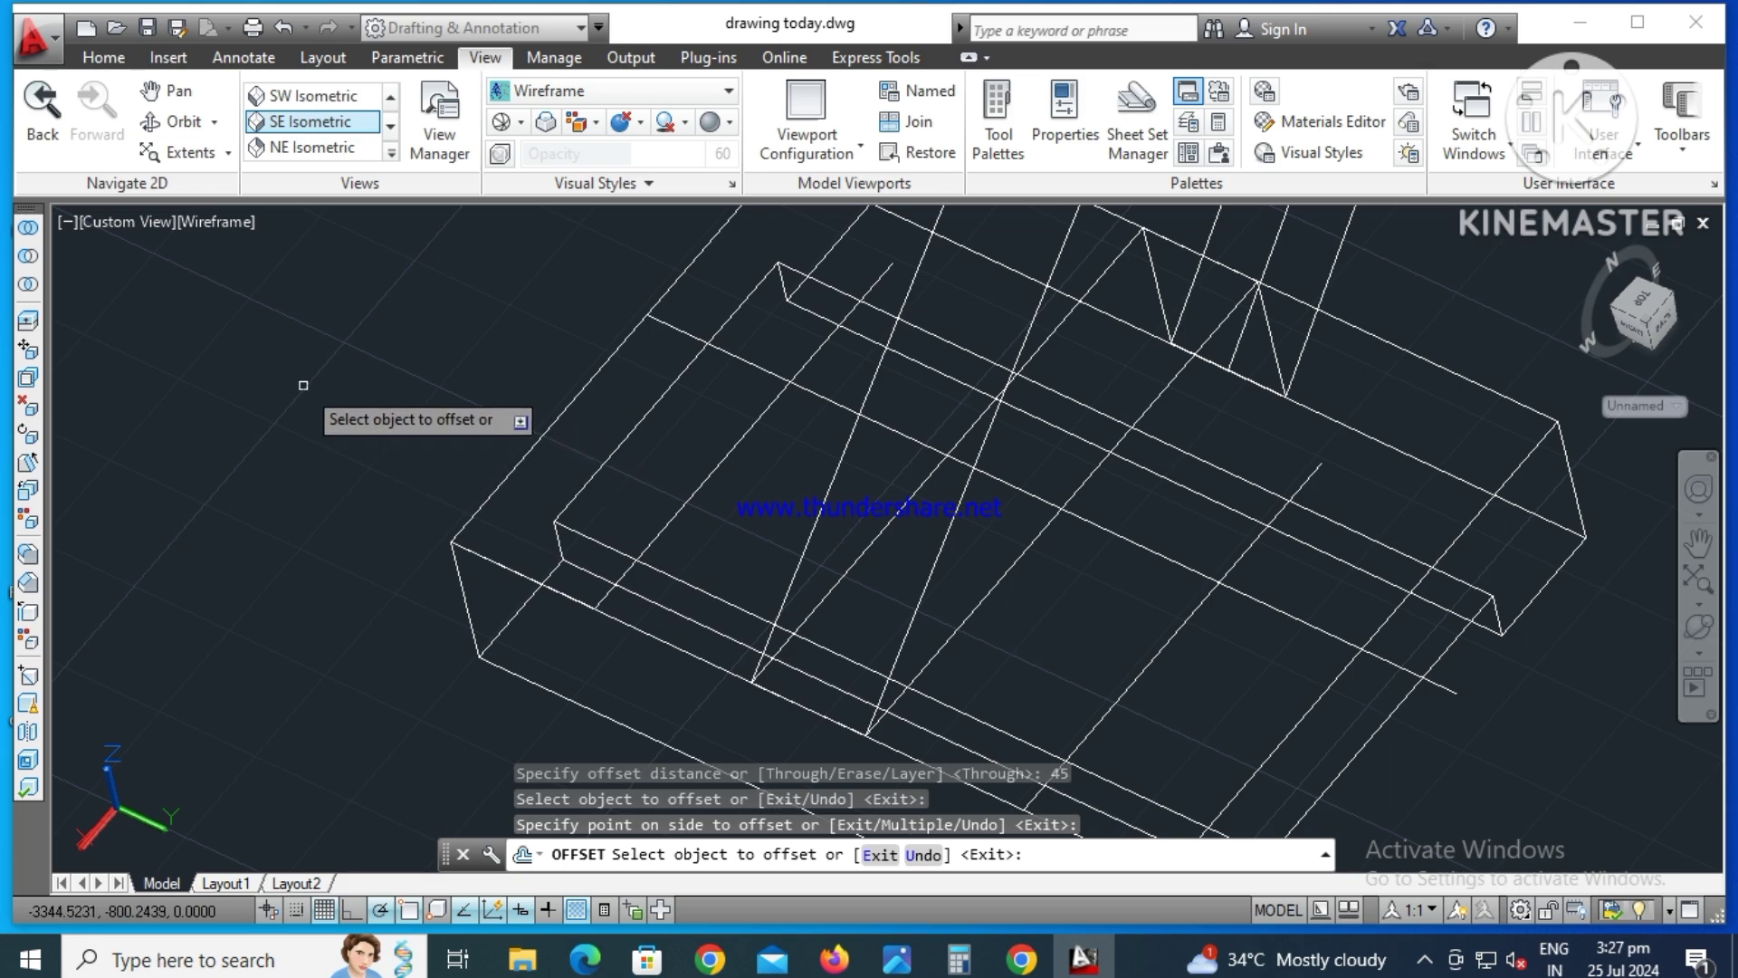
key(Escape)
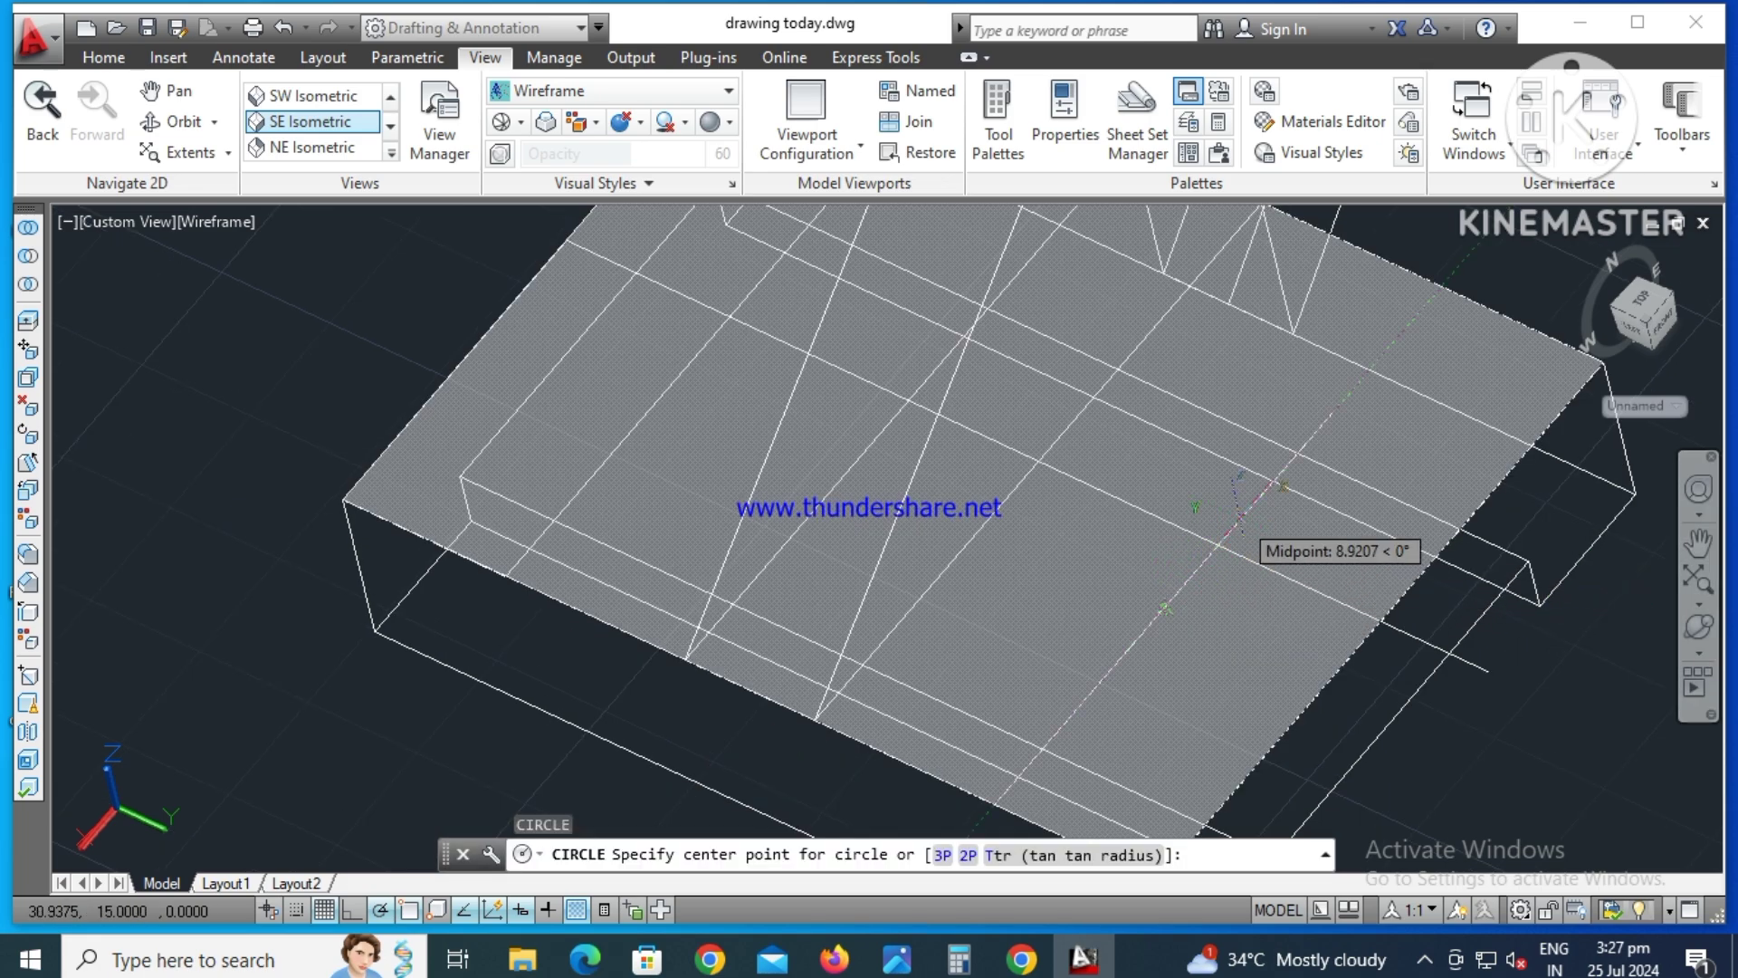
- Draw a 12-diameter hole circle where the two lines cross and delete an unneeded object
scroll(1211, 546, up, 3)
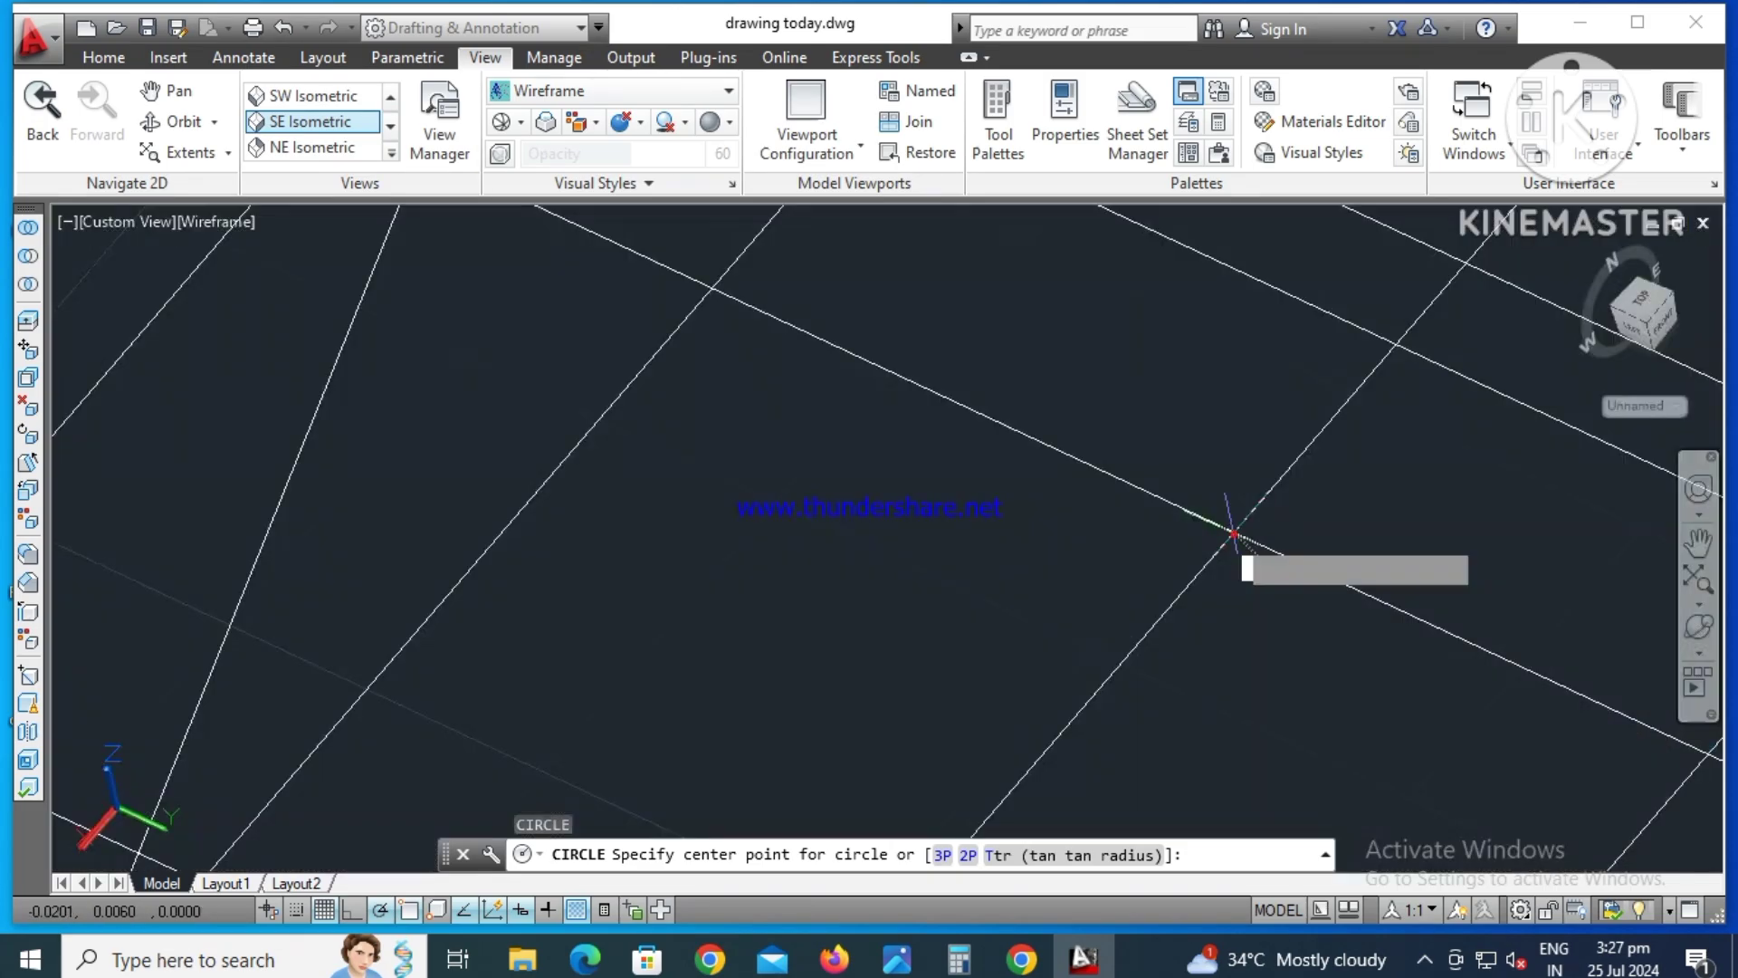
click(1234, 529)
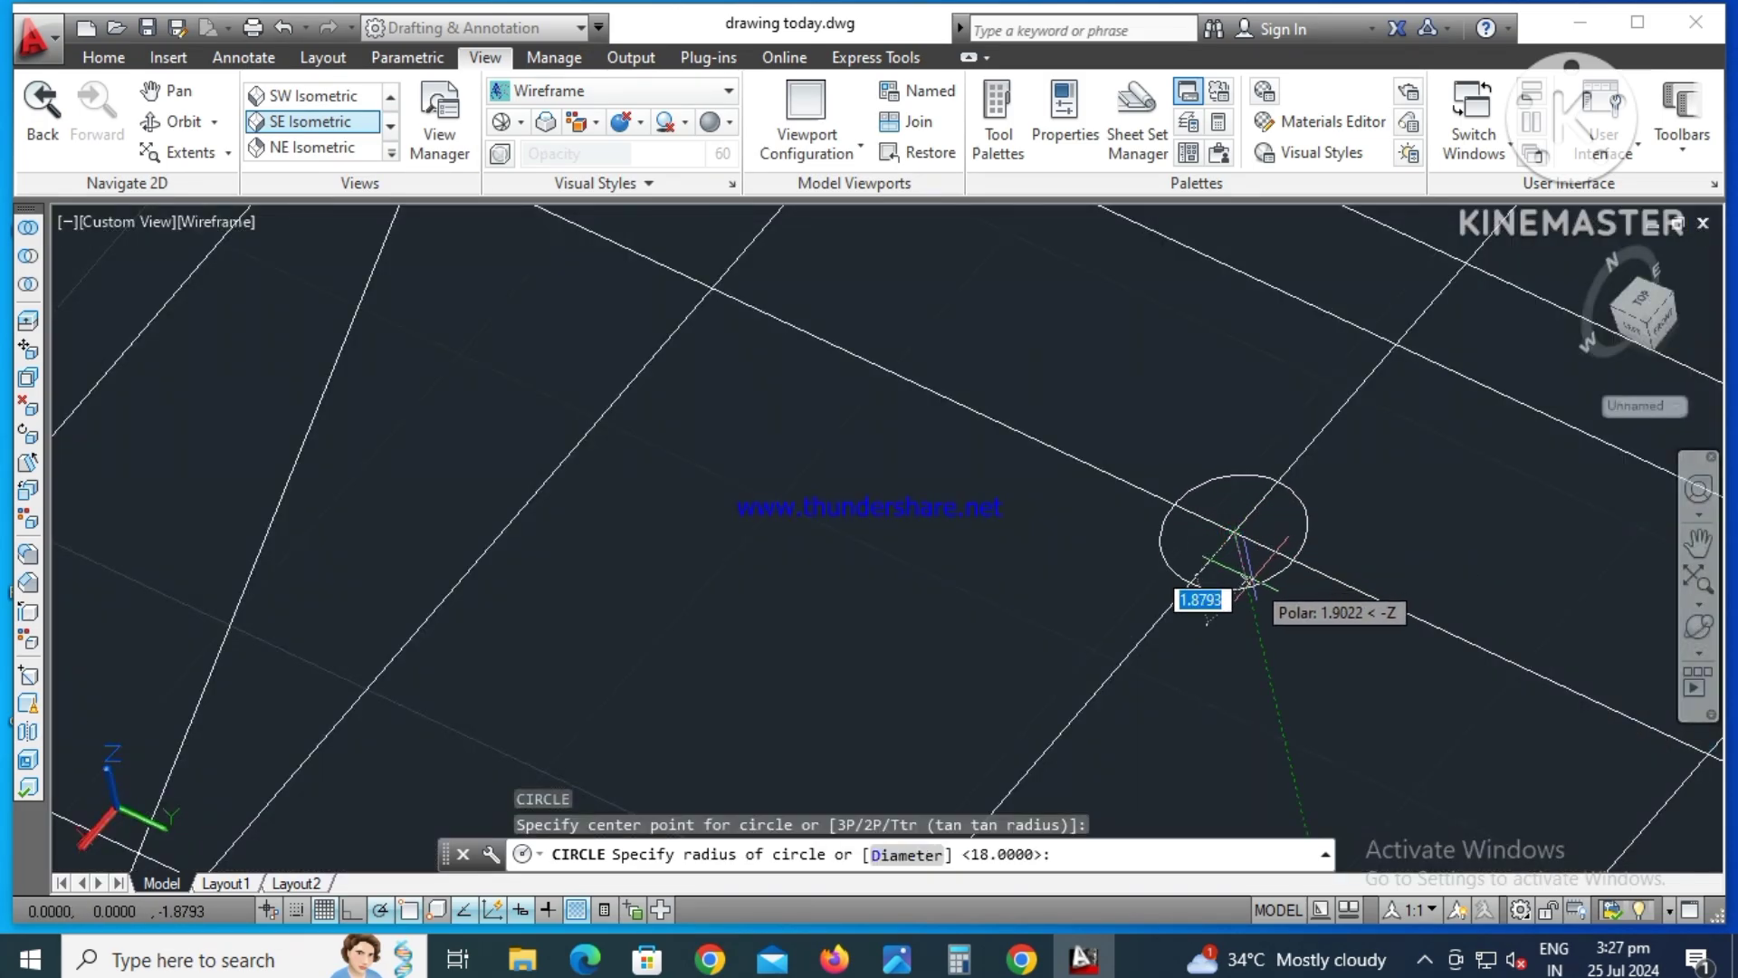
text(d)
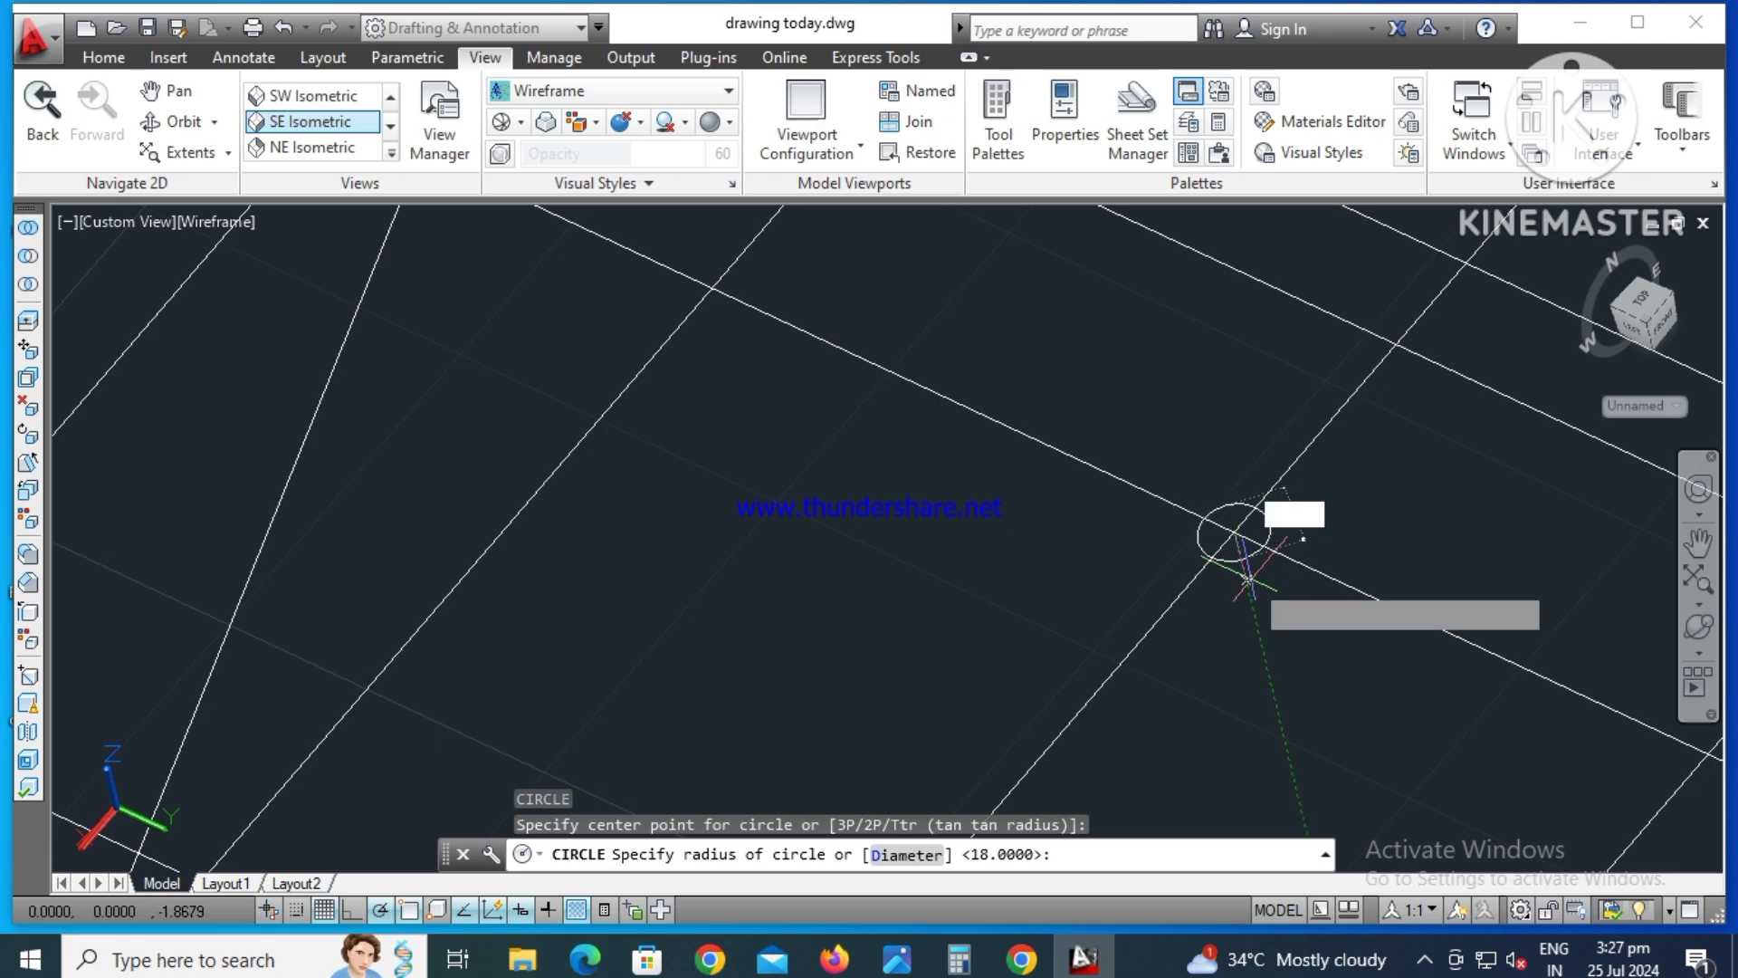
key(Return)
text(12)
key(Return)
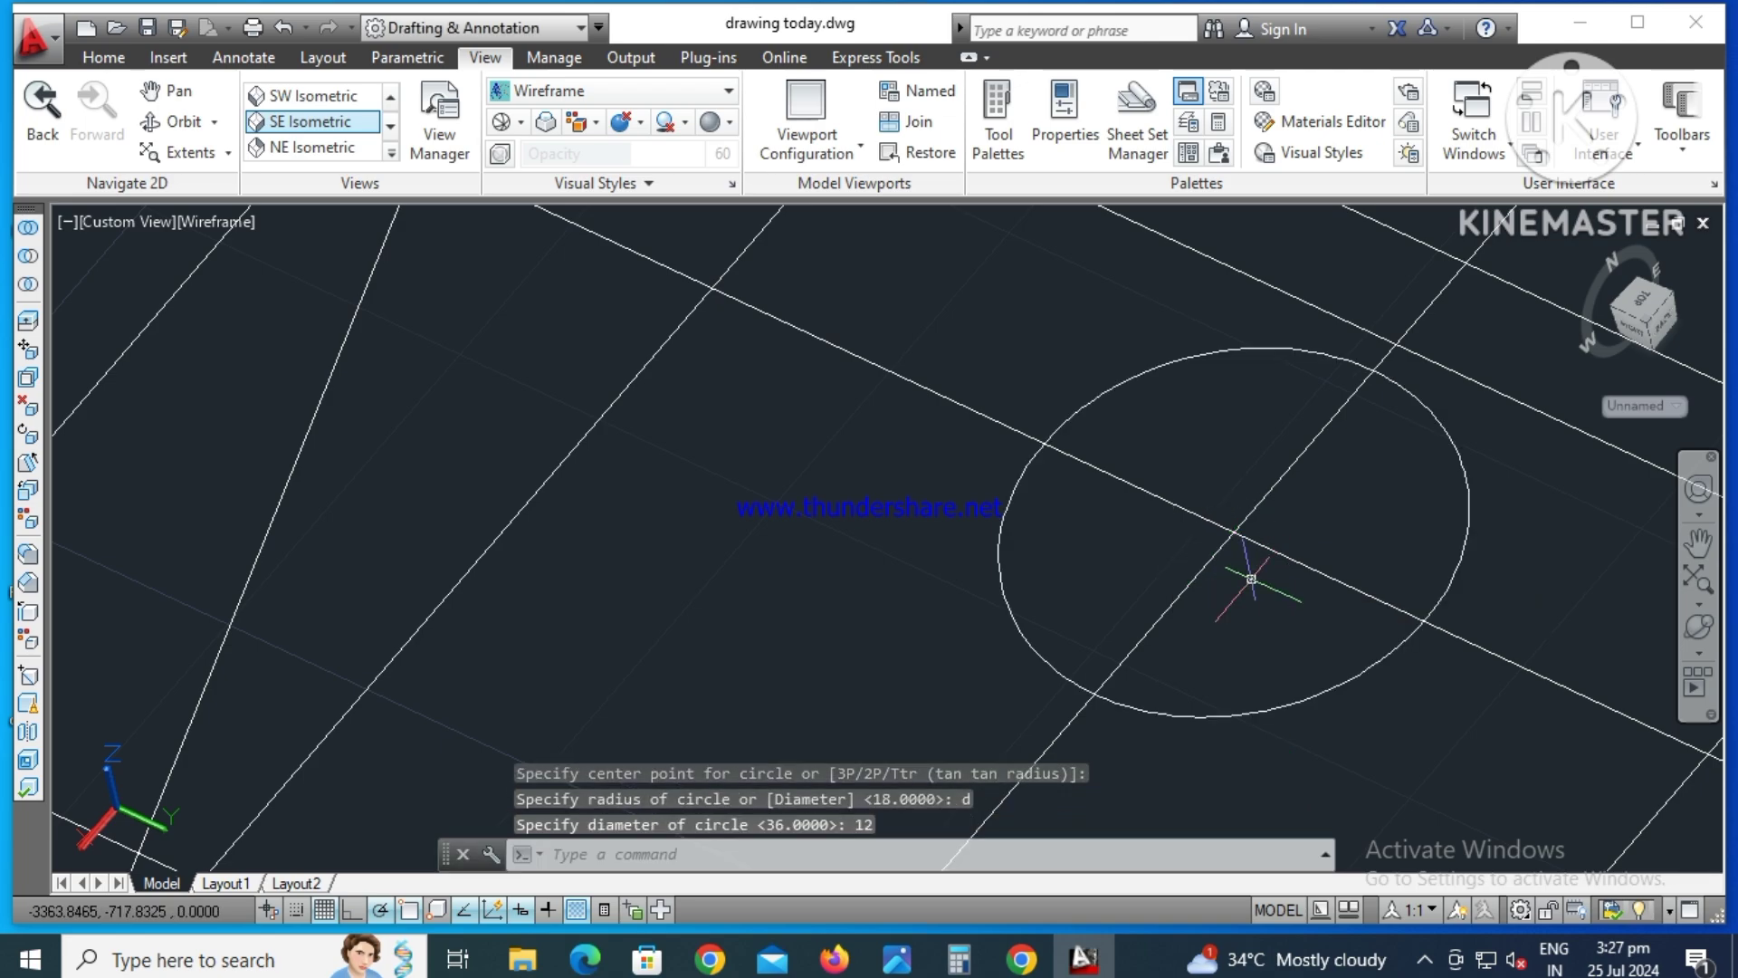
scroll(1189, 620, down, 2)
scroll(1189, 620, down, 2)
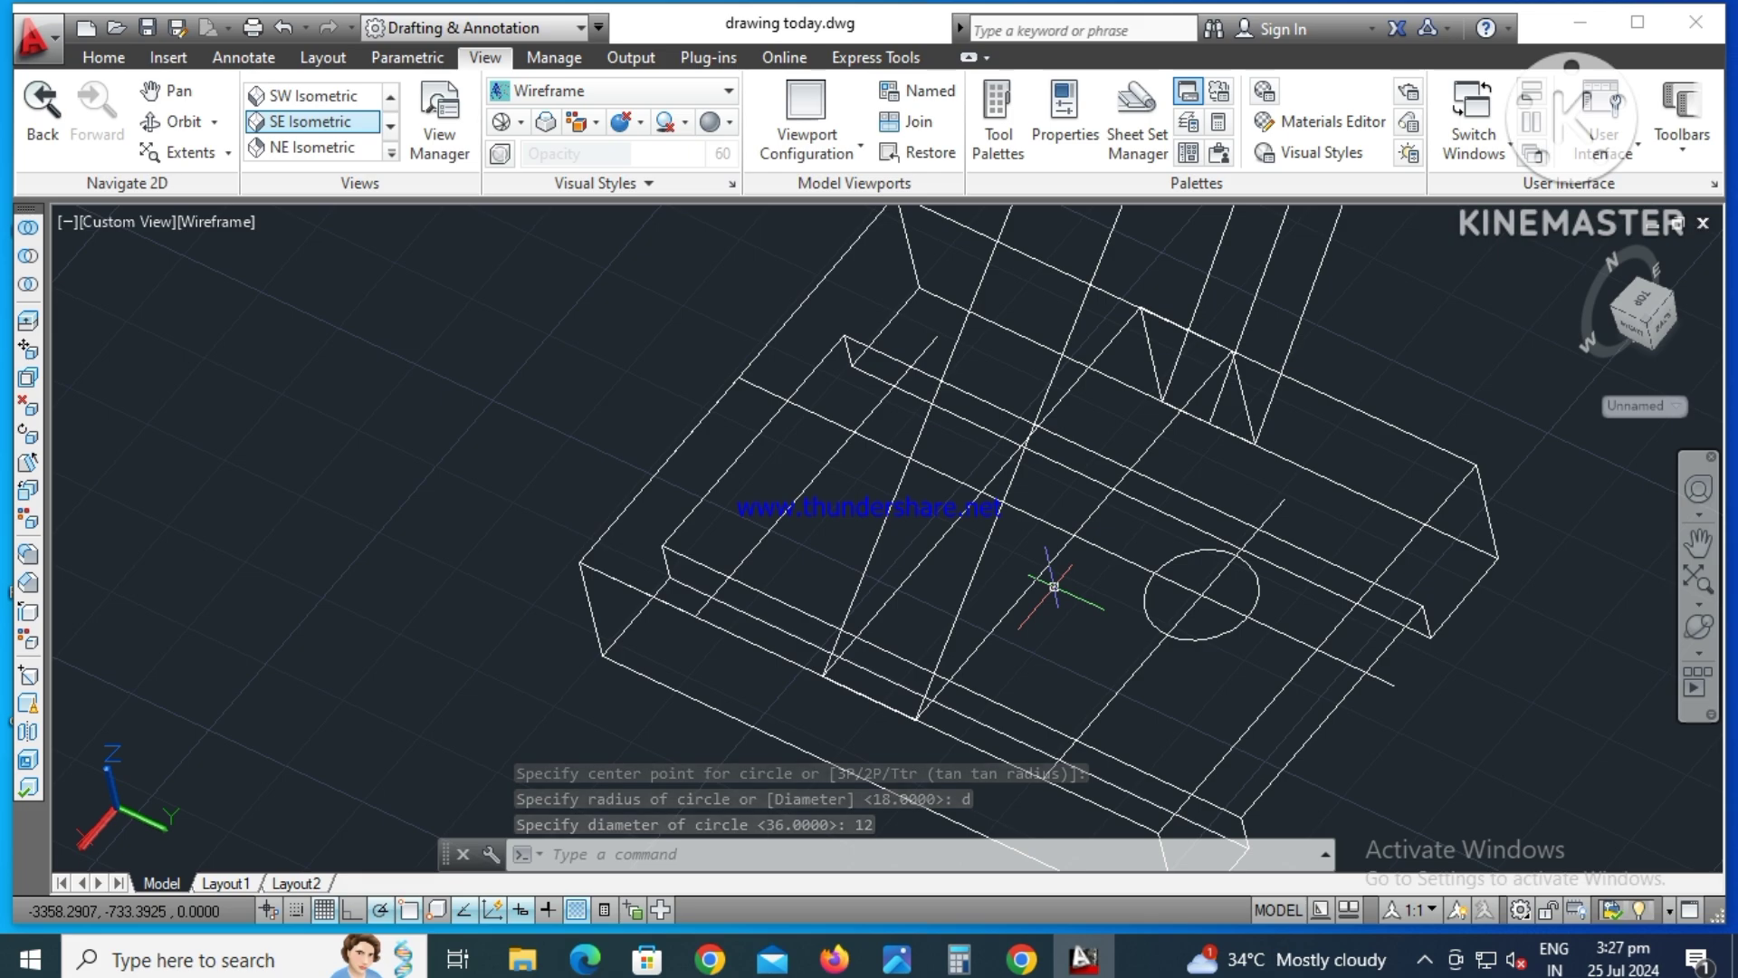
key(Delete)
scroll(905, 507, down, 3)
- Draw a second 12-diameter hole circle on the base and reopen the reference drawing
text(C)
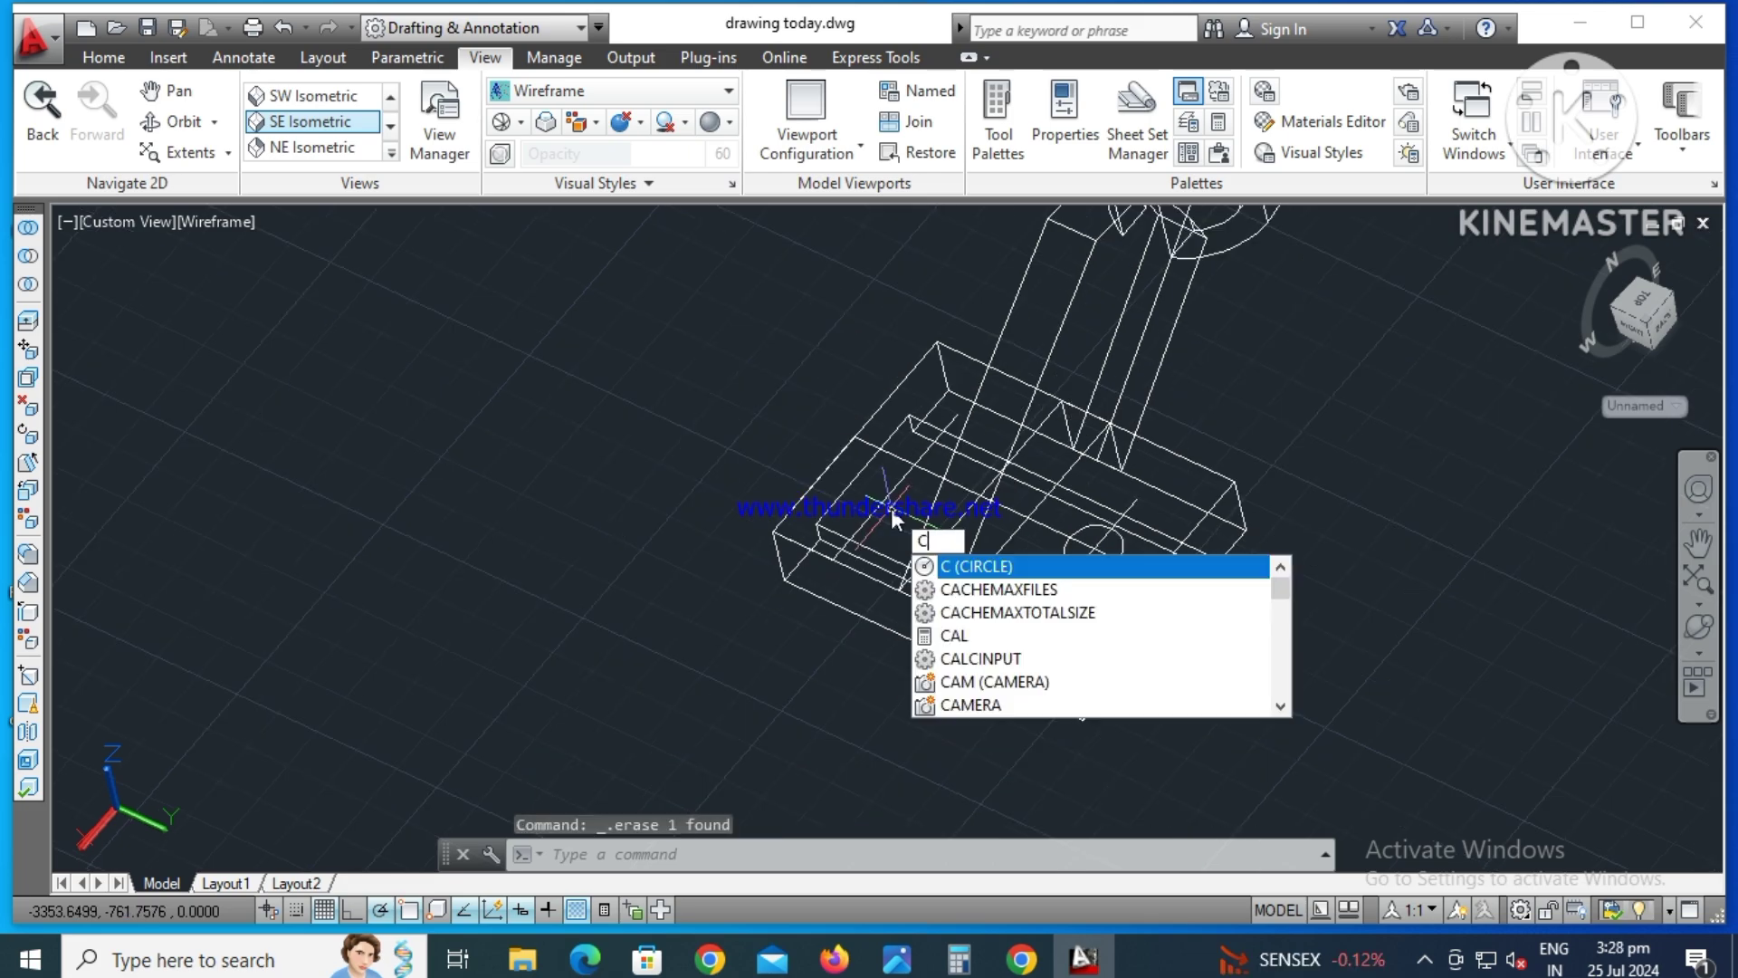
text(IRcle)
key(Return)
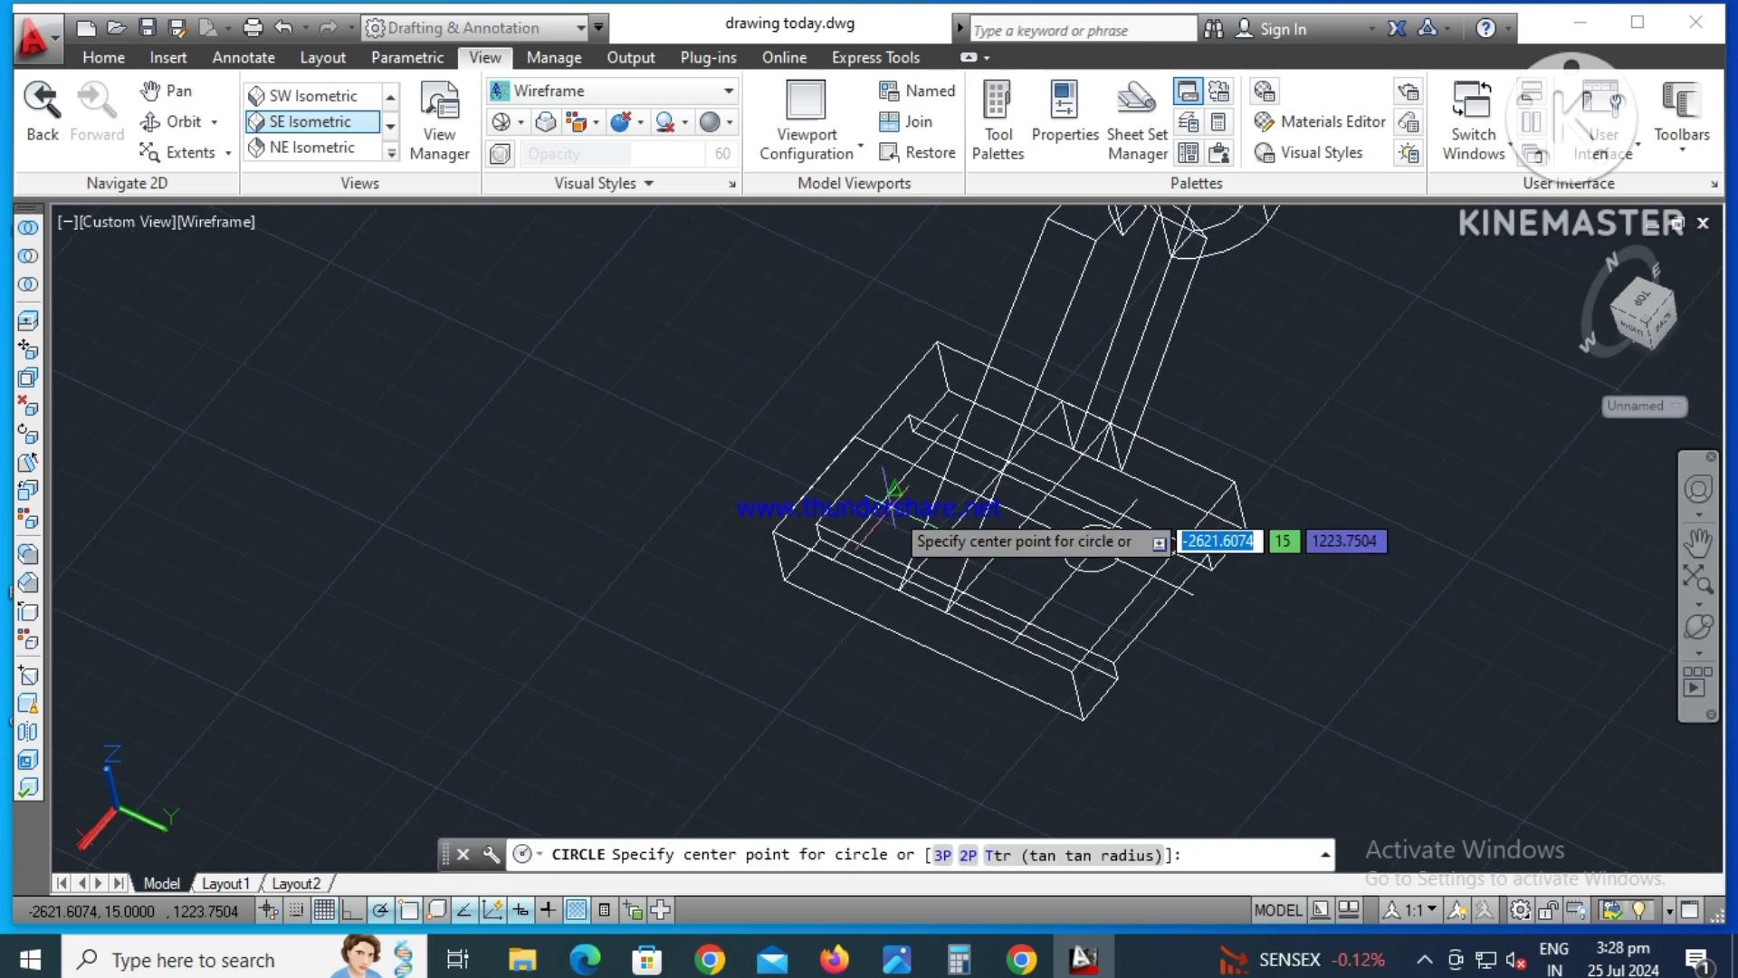
scroll(892, 507, up, 5)
scroll(905, 434, up, 3)
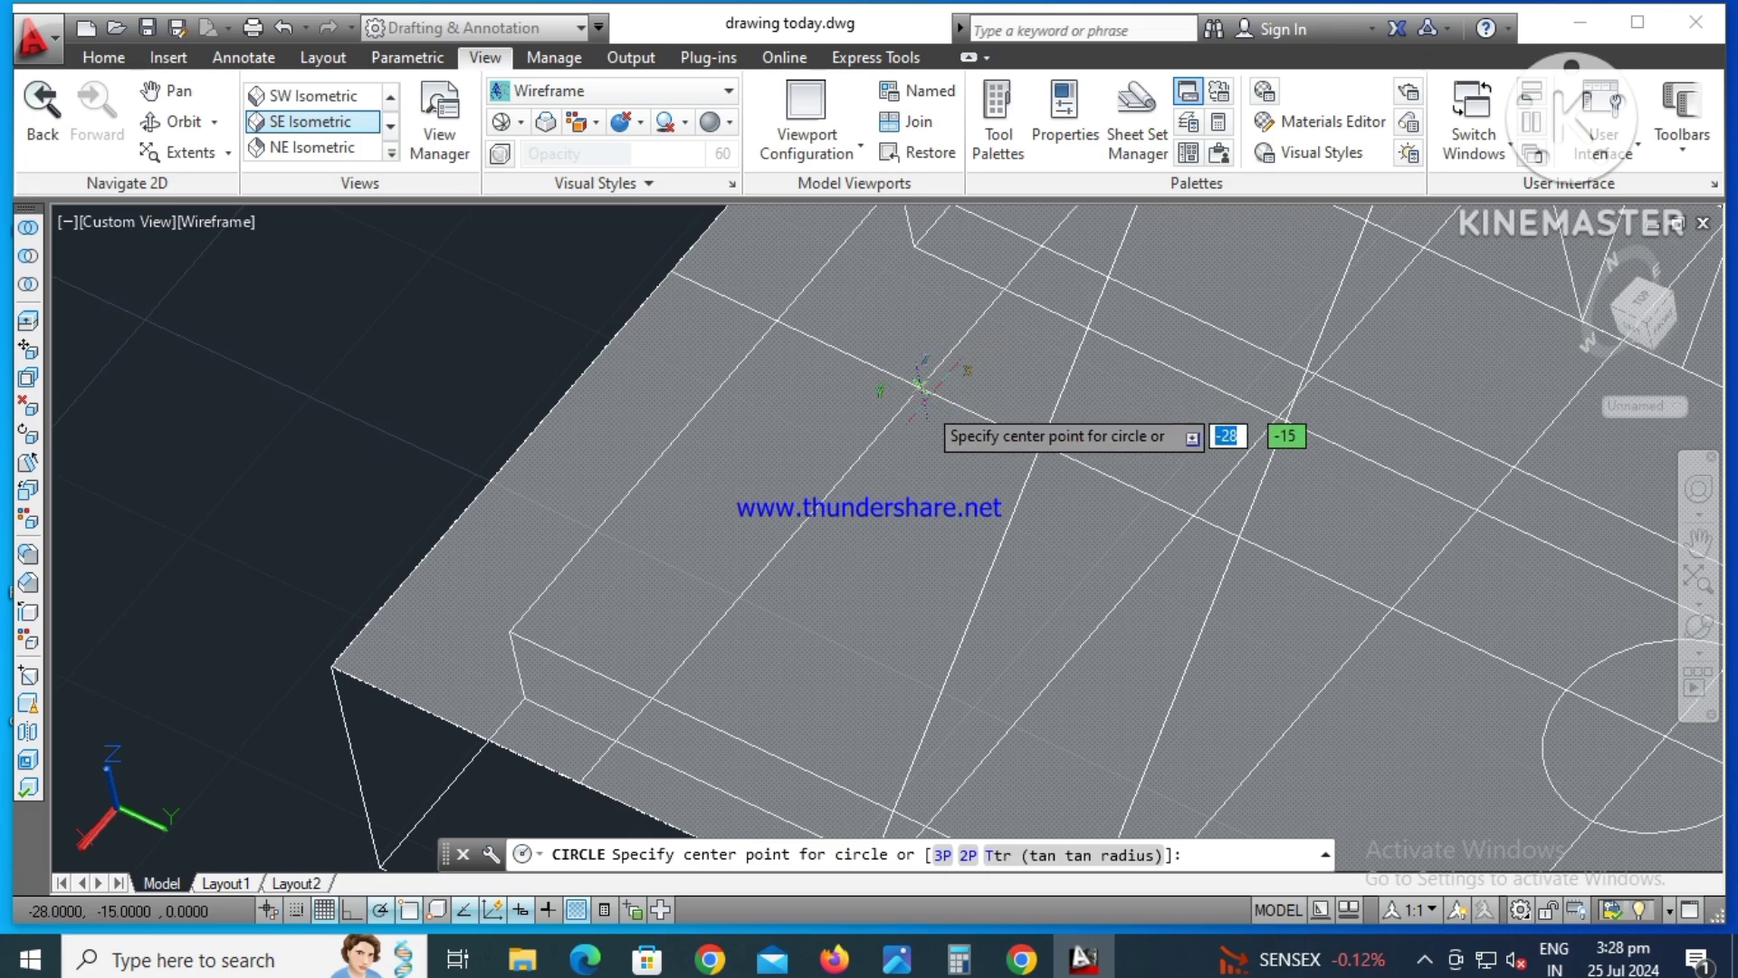
click(921, 385)
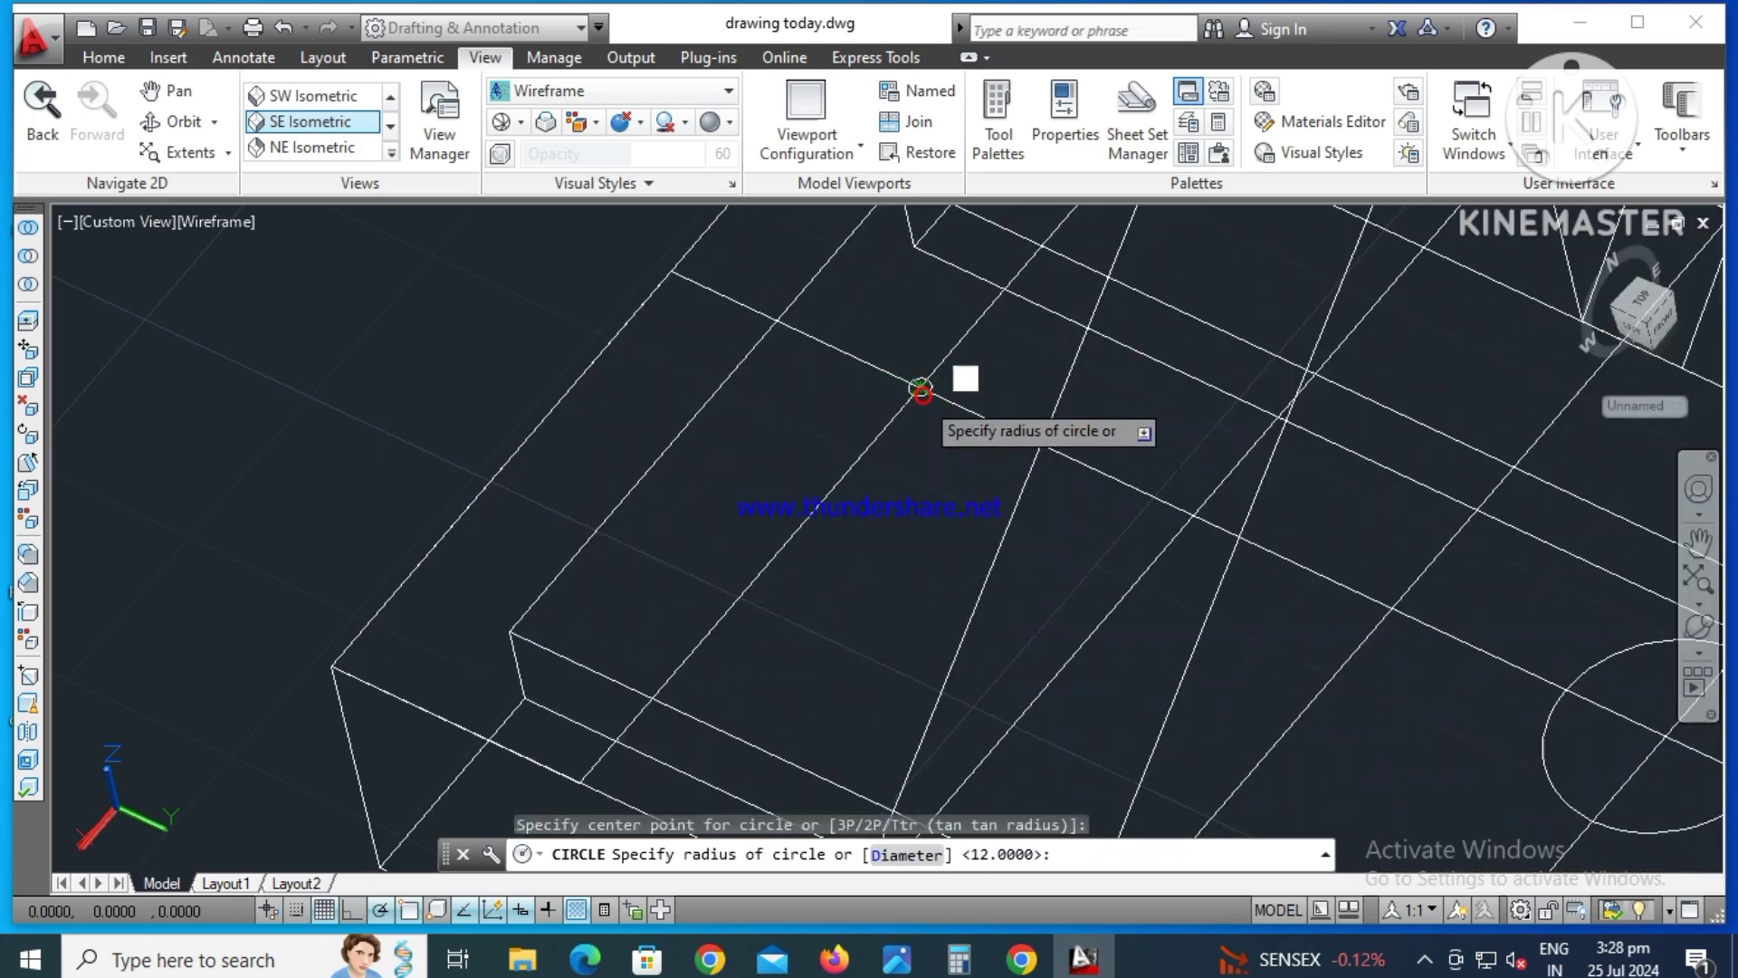
text(d)
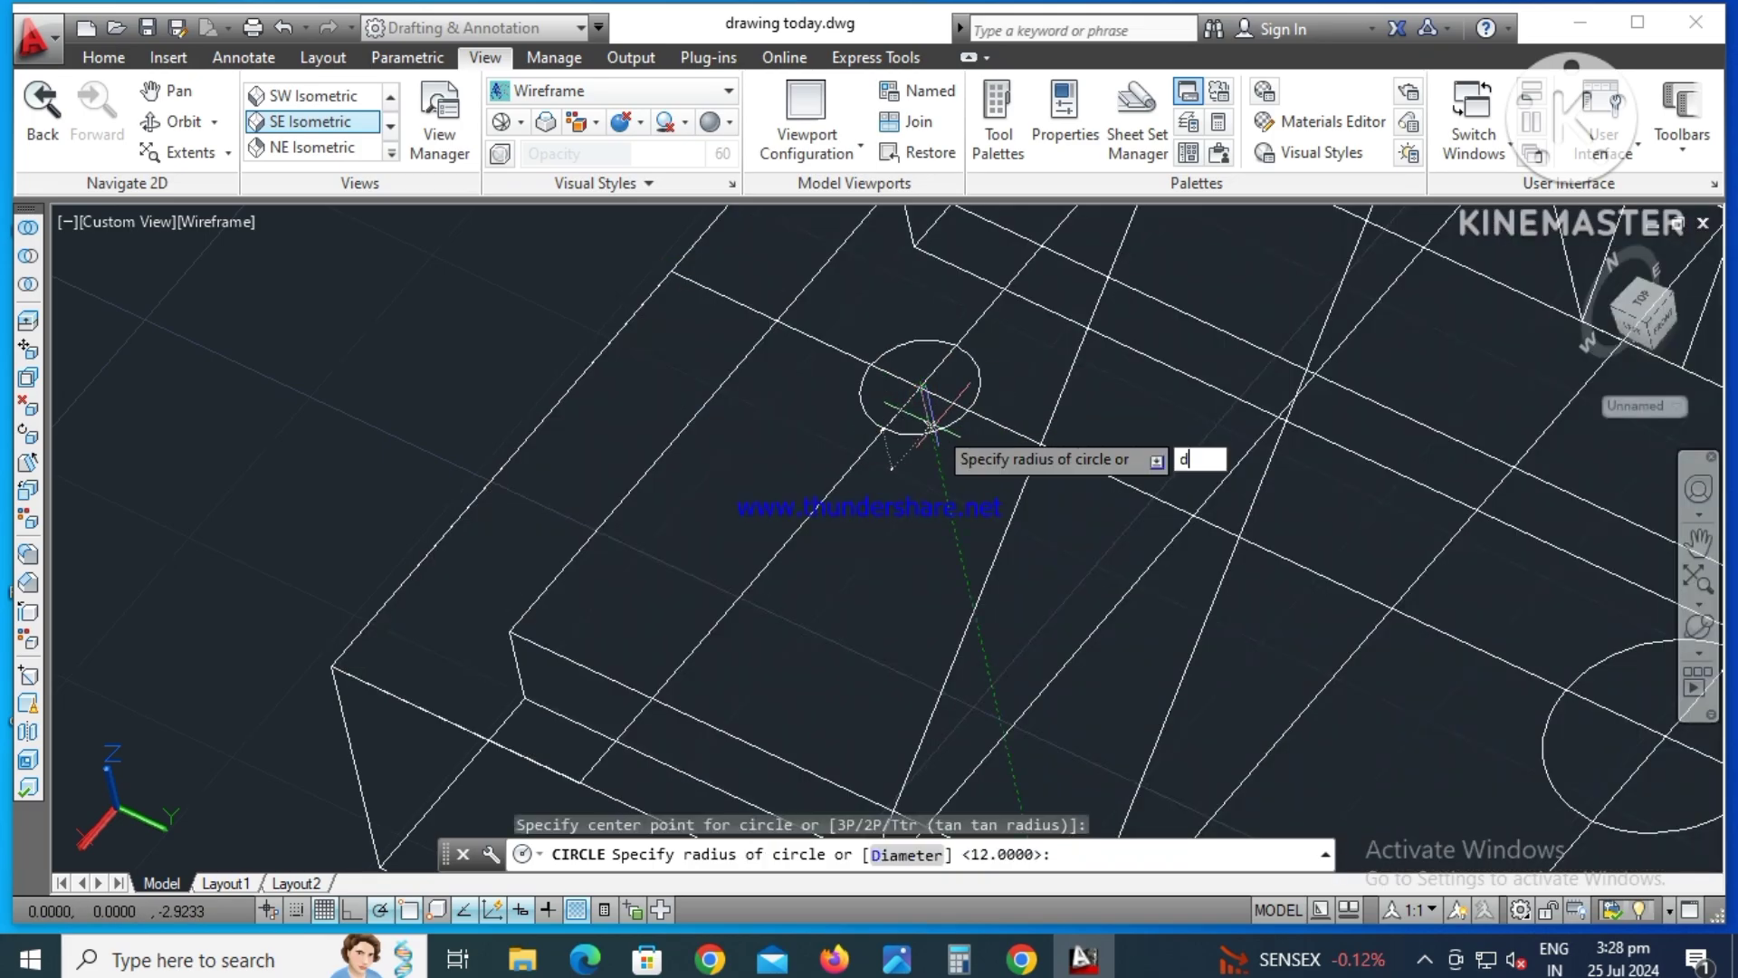
key(Return)
text(12)
key(Return)
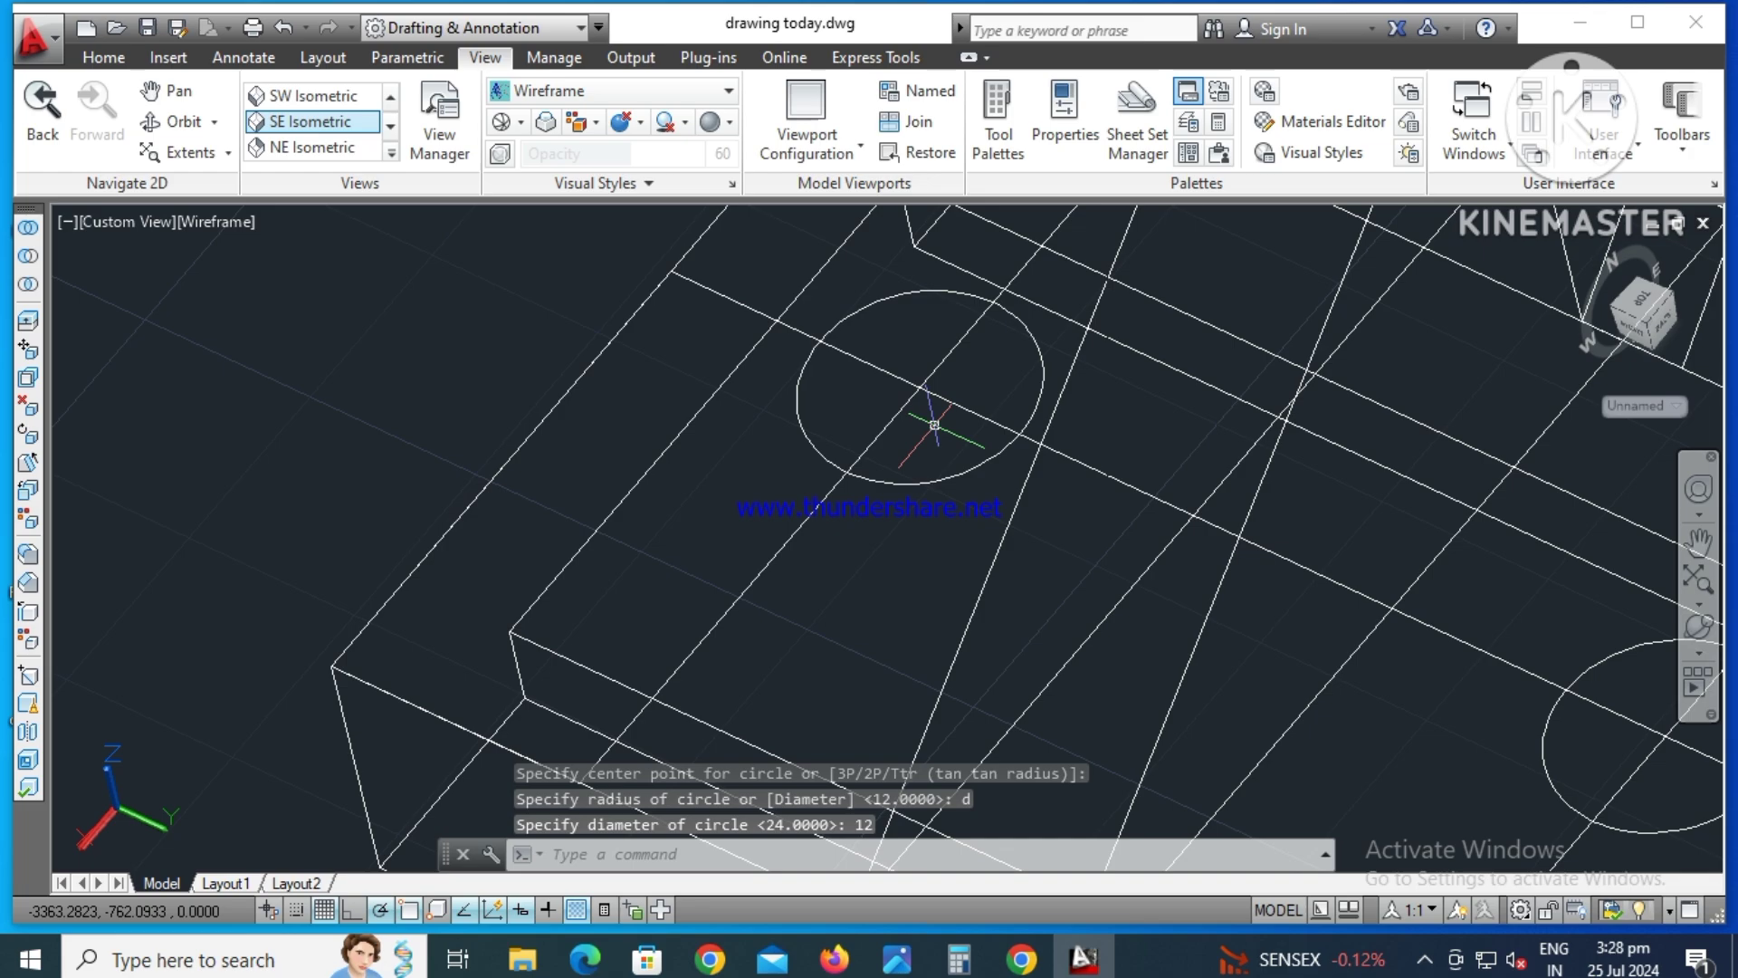
scroll(934, 424, down, 4)
click(897, 958)
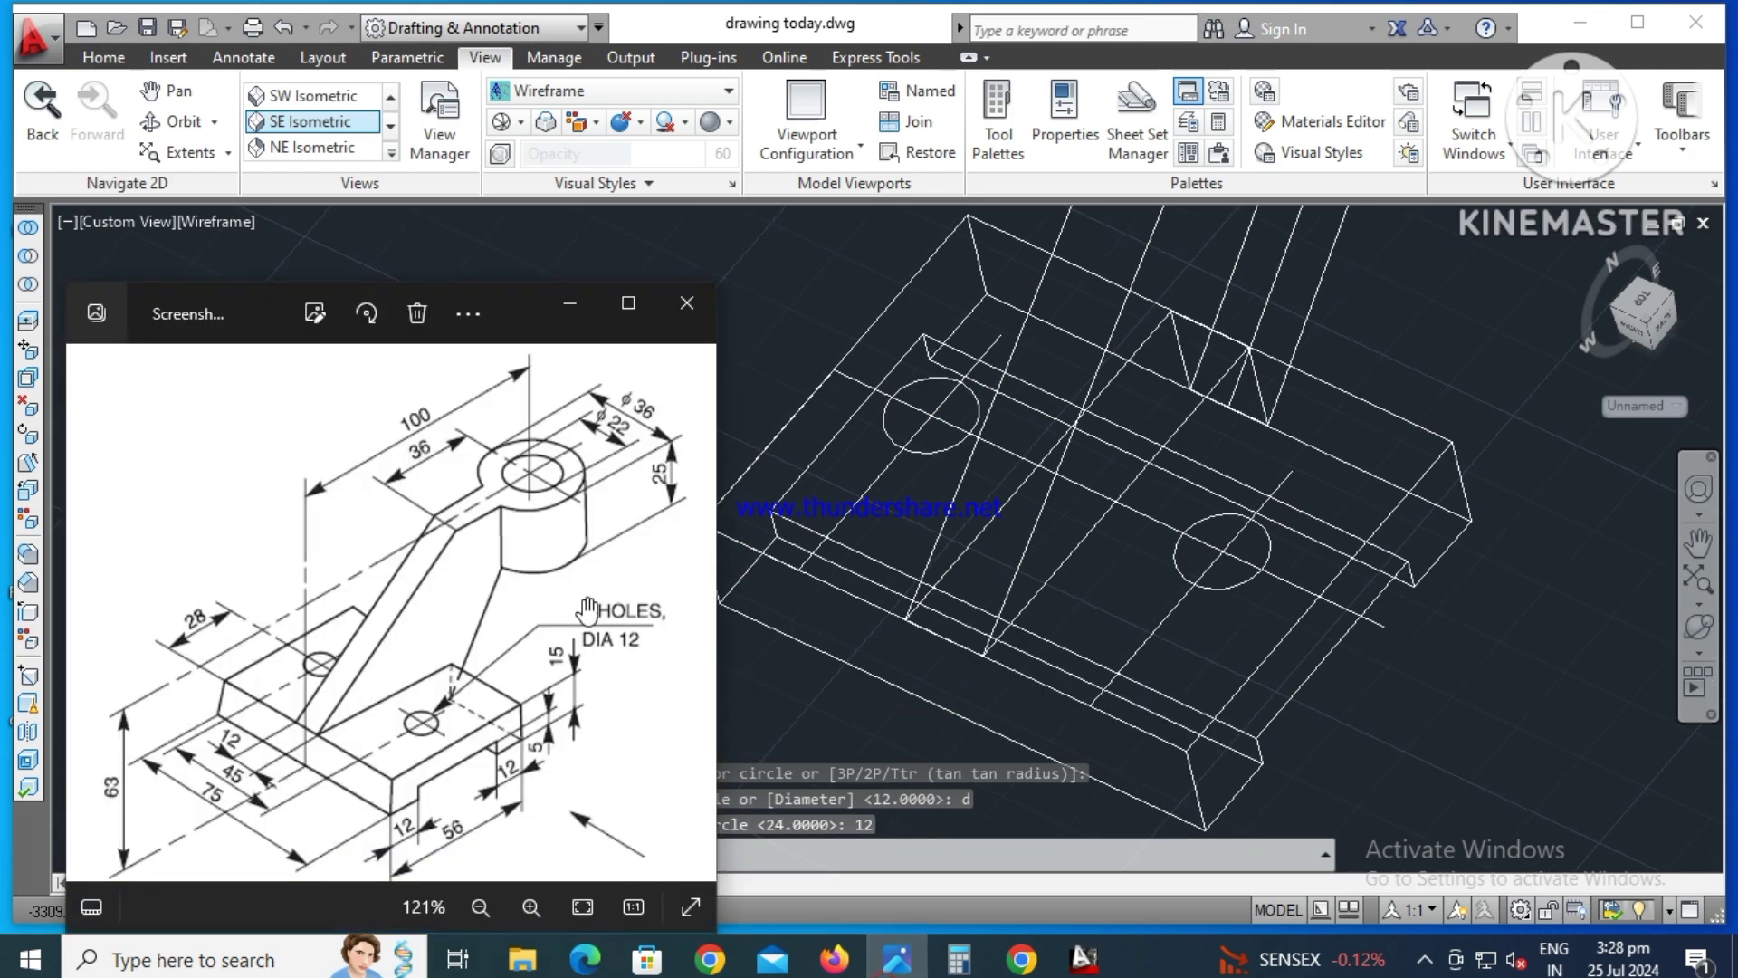
- Extrude the right hole circle into a cylinder extending below the base
click(573, 308)
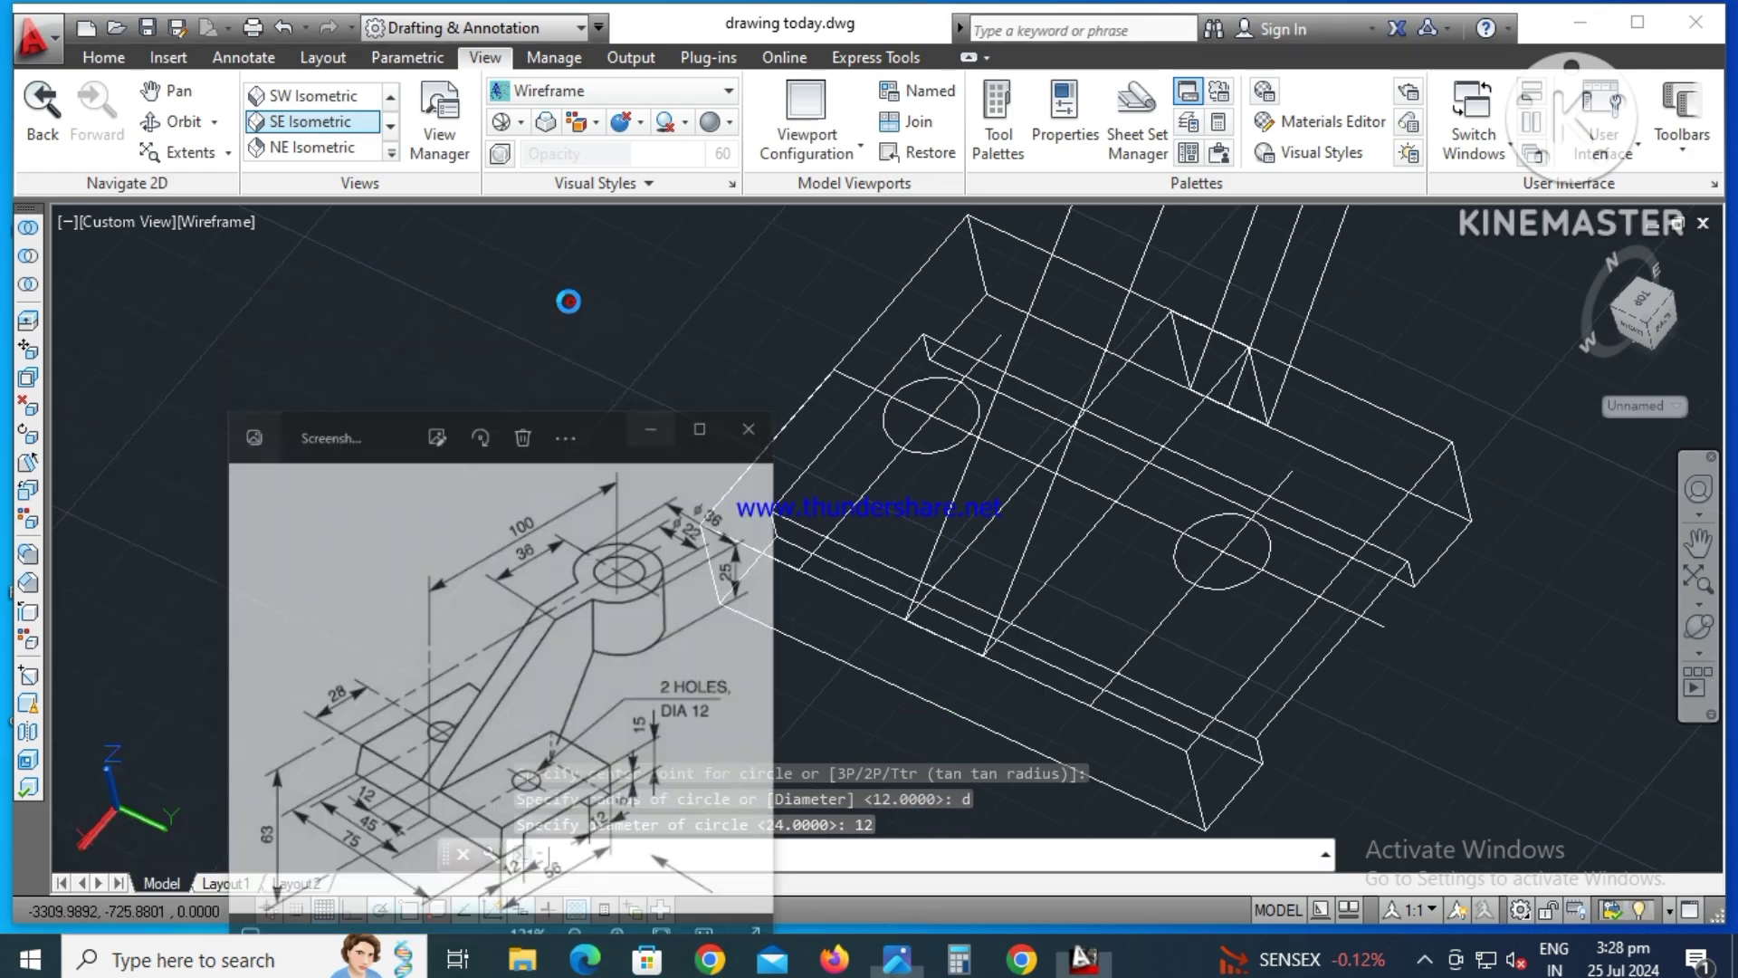
scroll(1309, 532, down, 2)
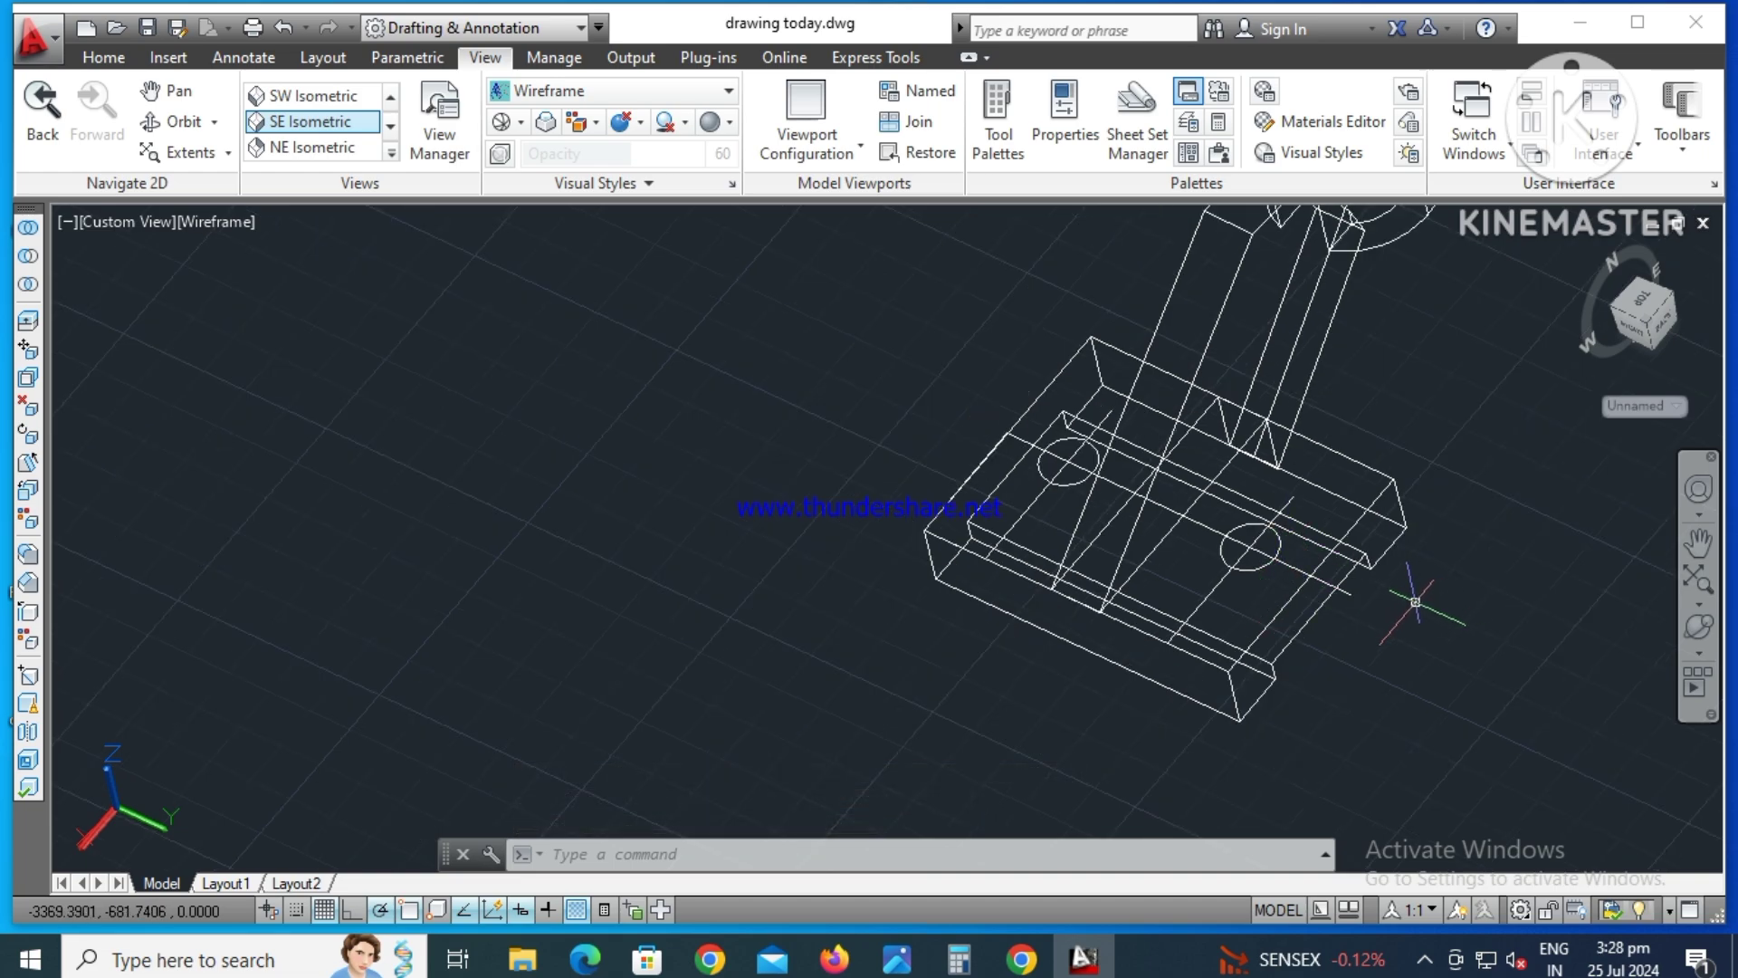
text(EXT)
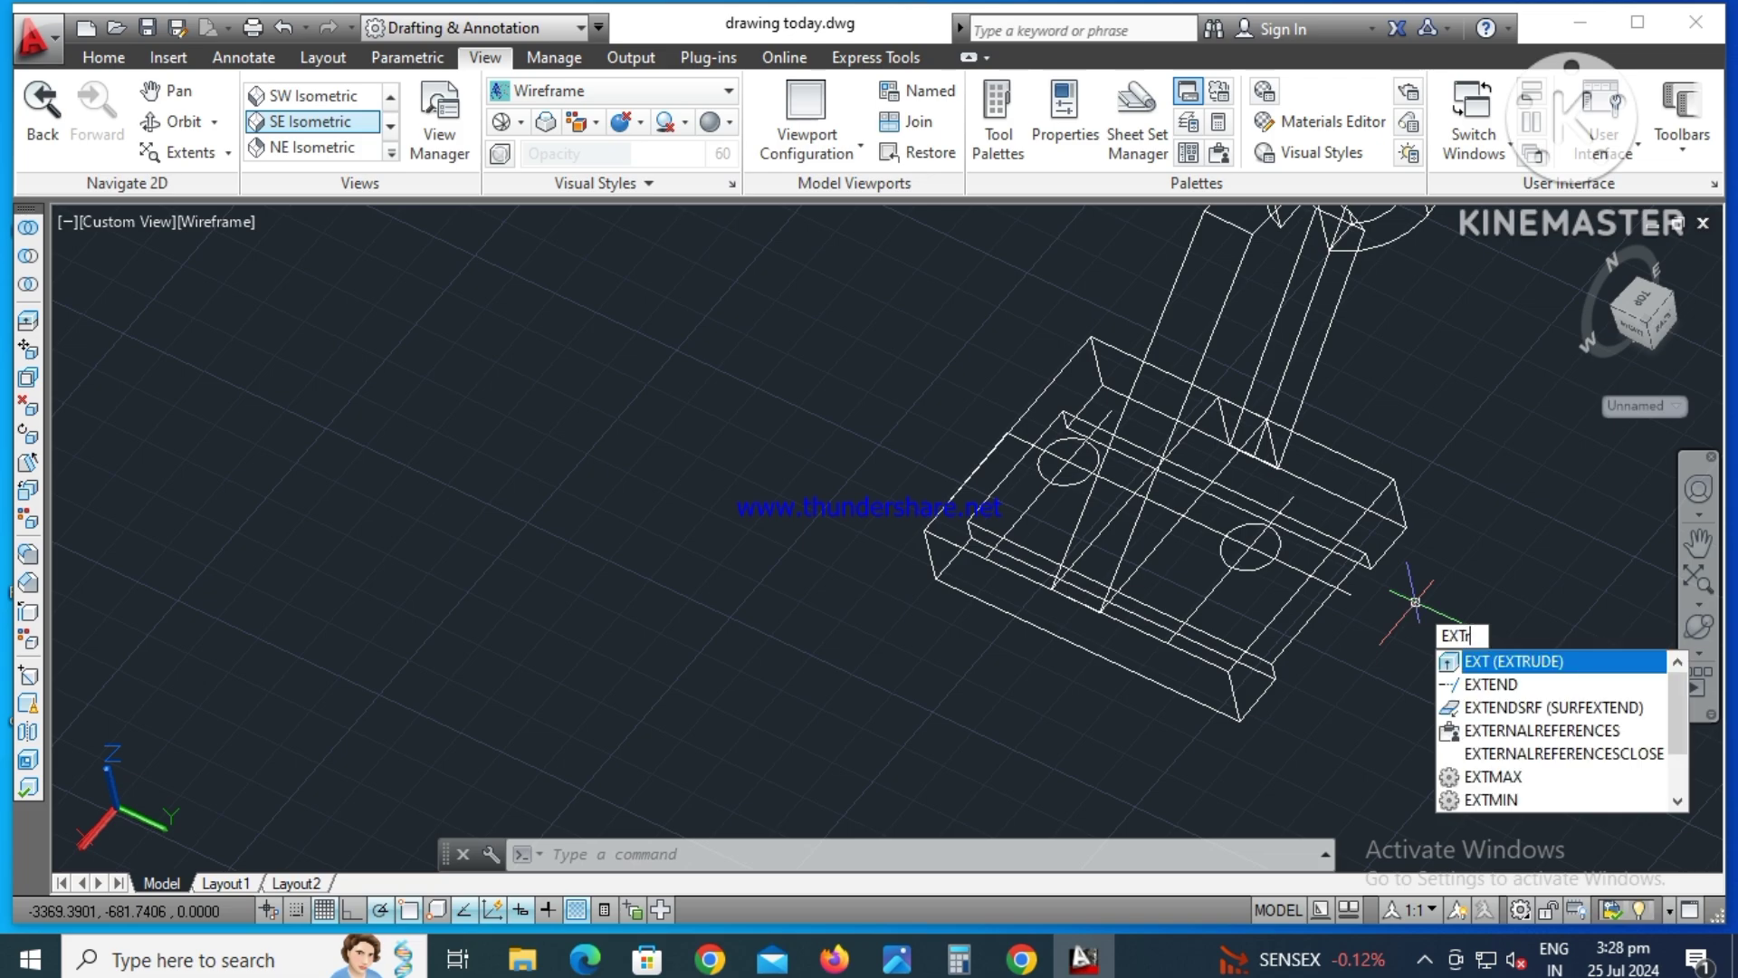
text(RUDe)
key(Return)
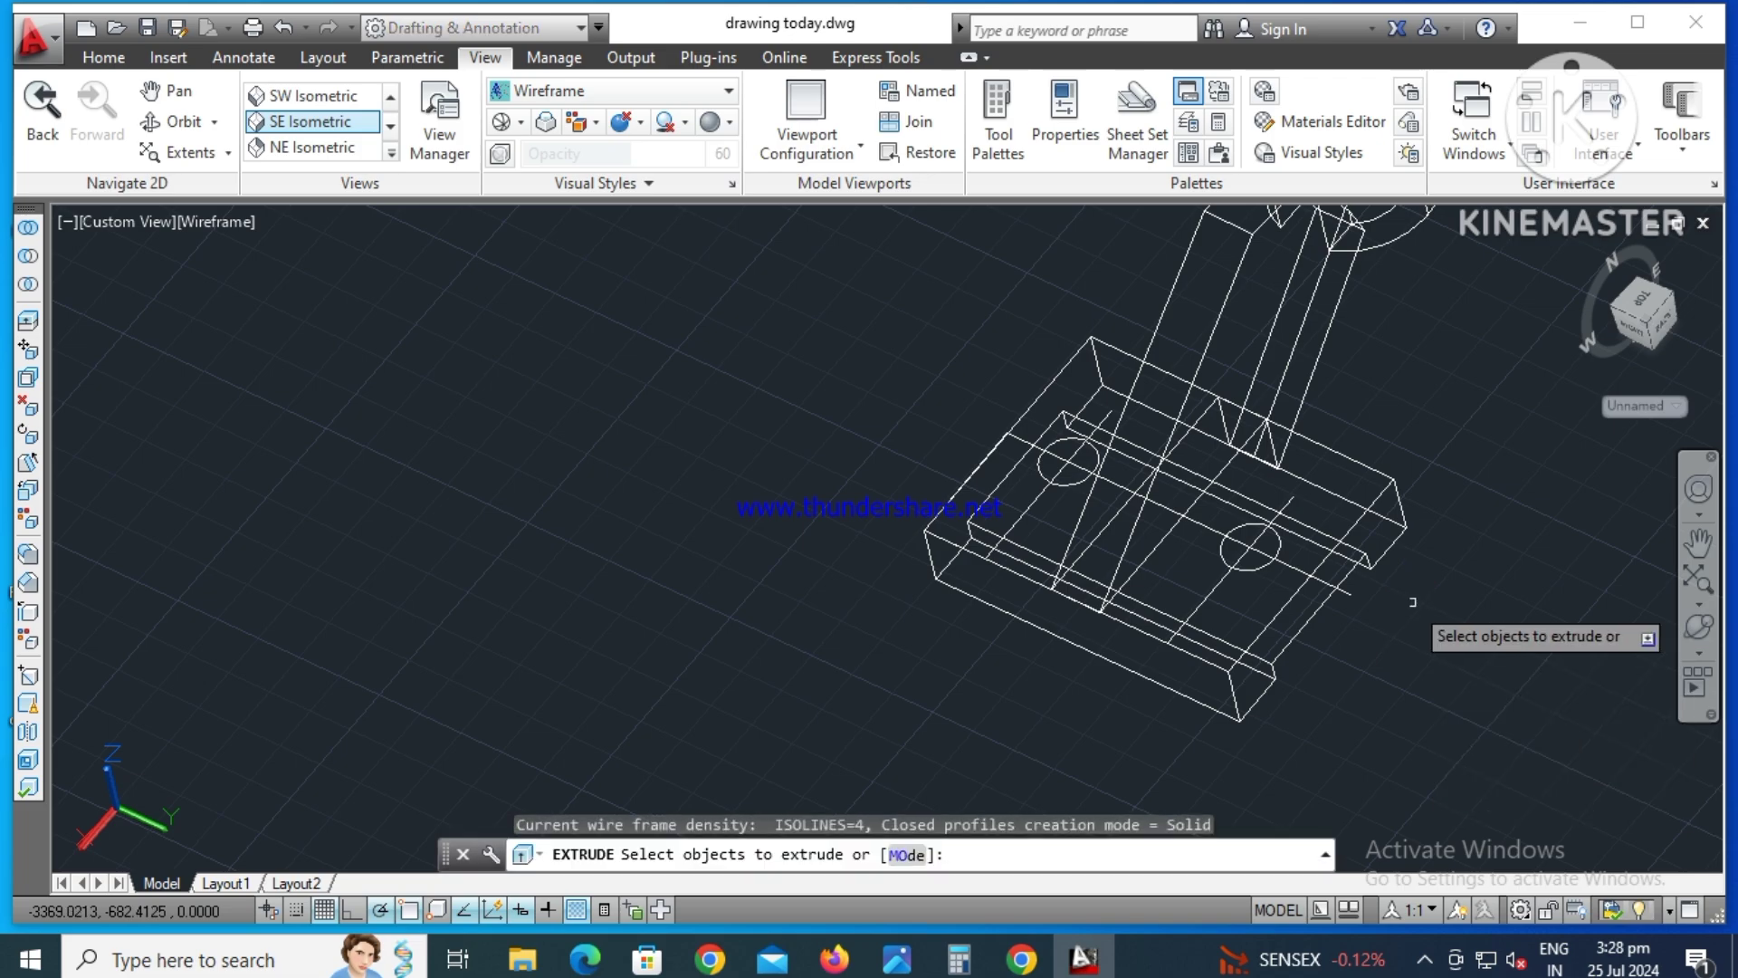
click(1266, 563)
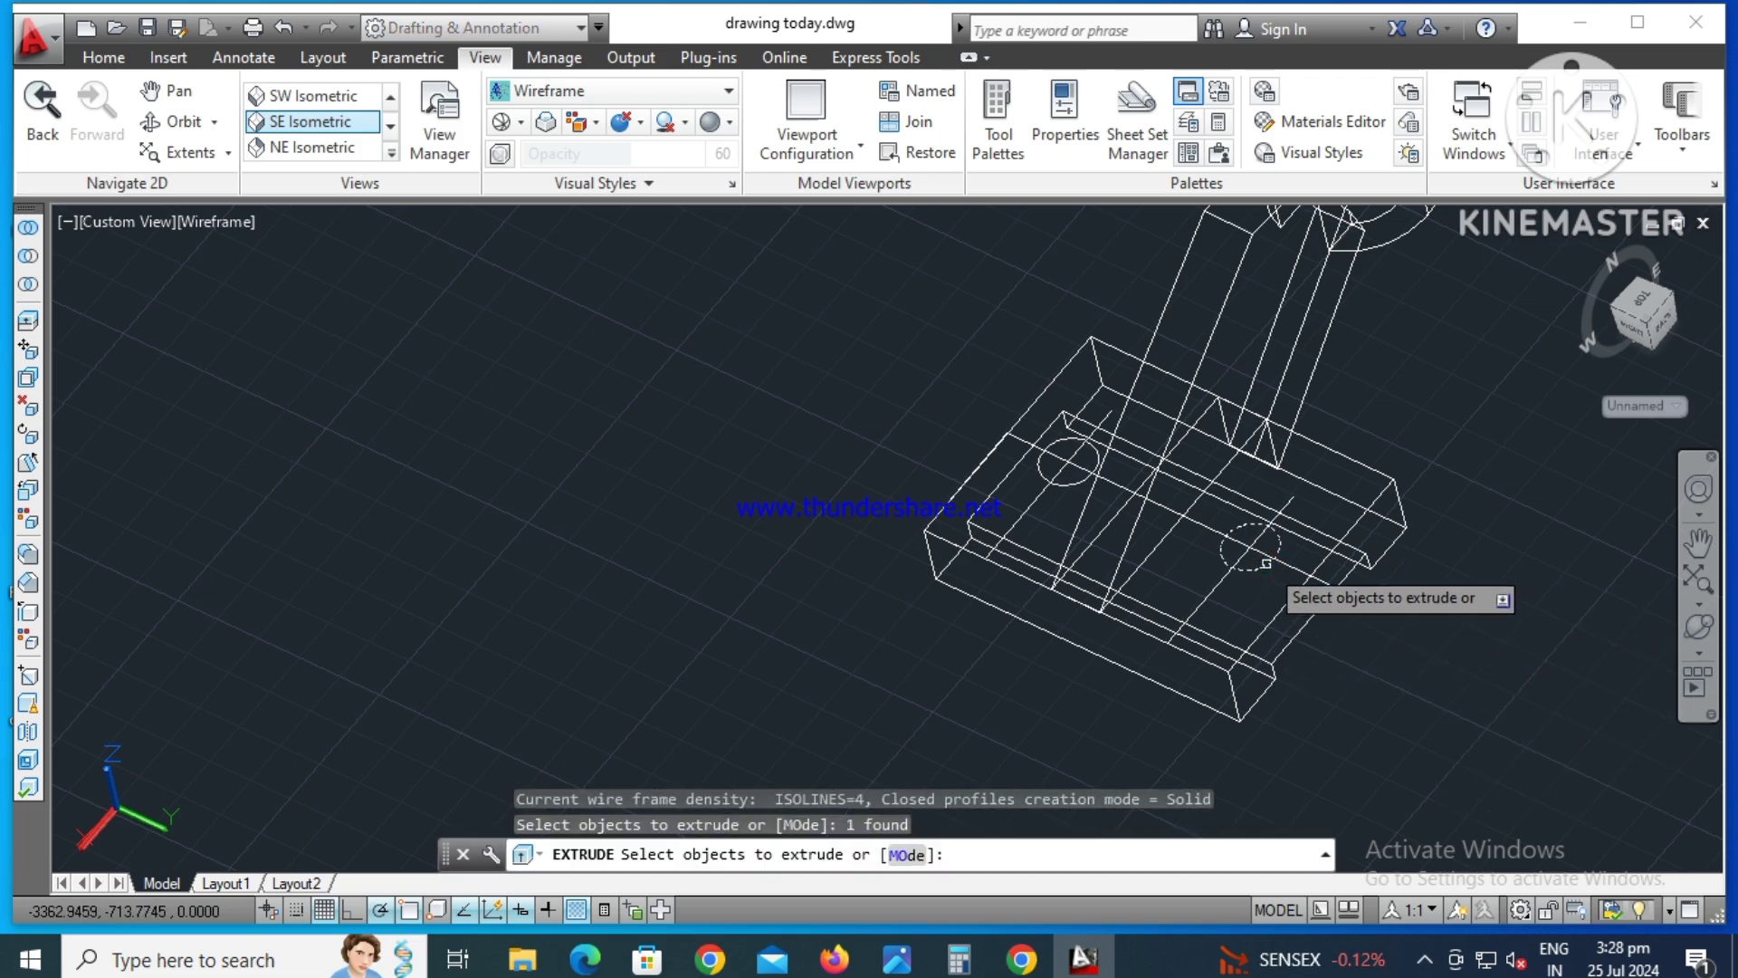
key(Return)
click(1299, 738)
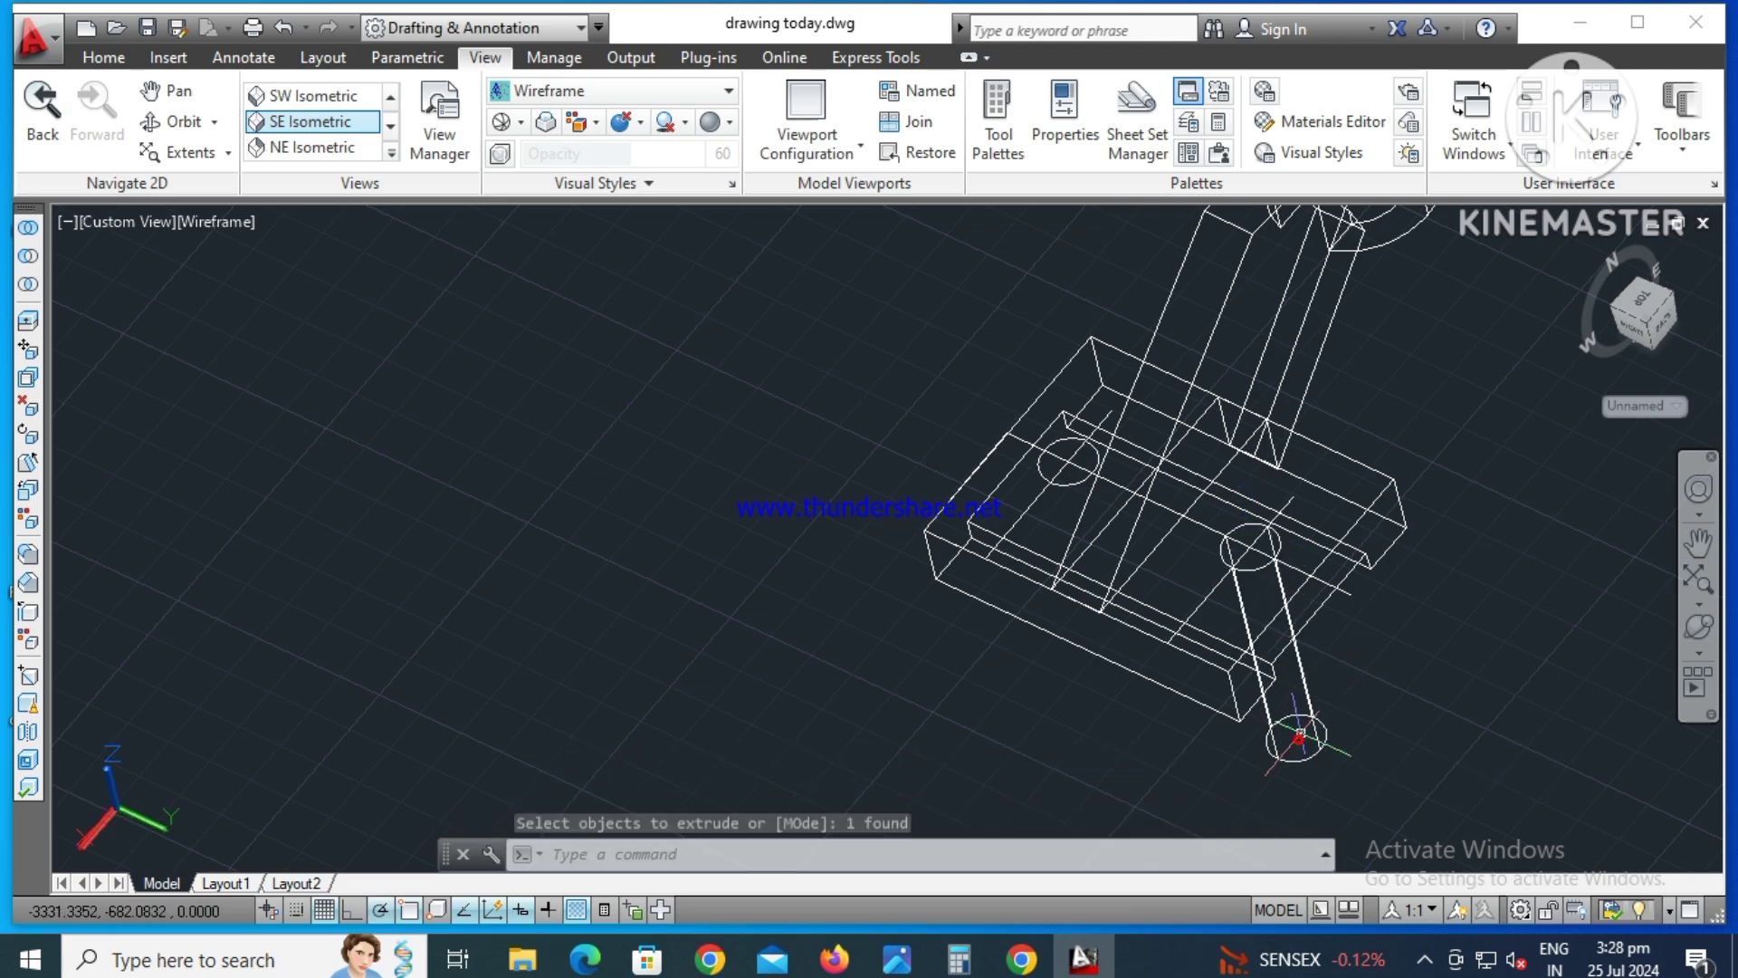
key(Return)
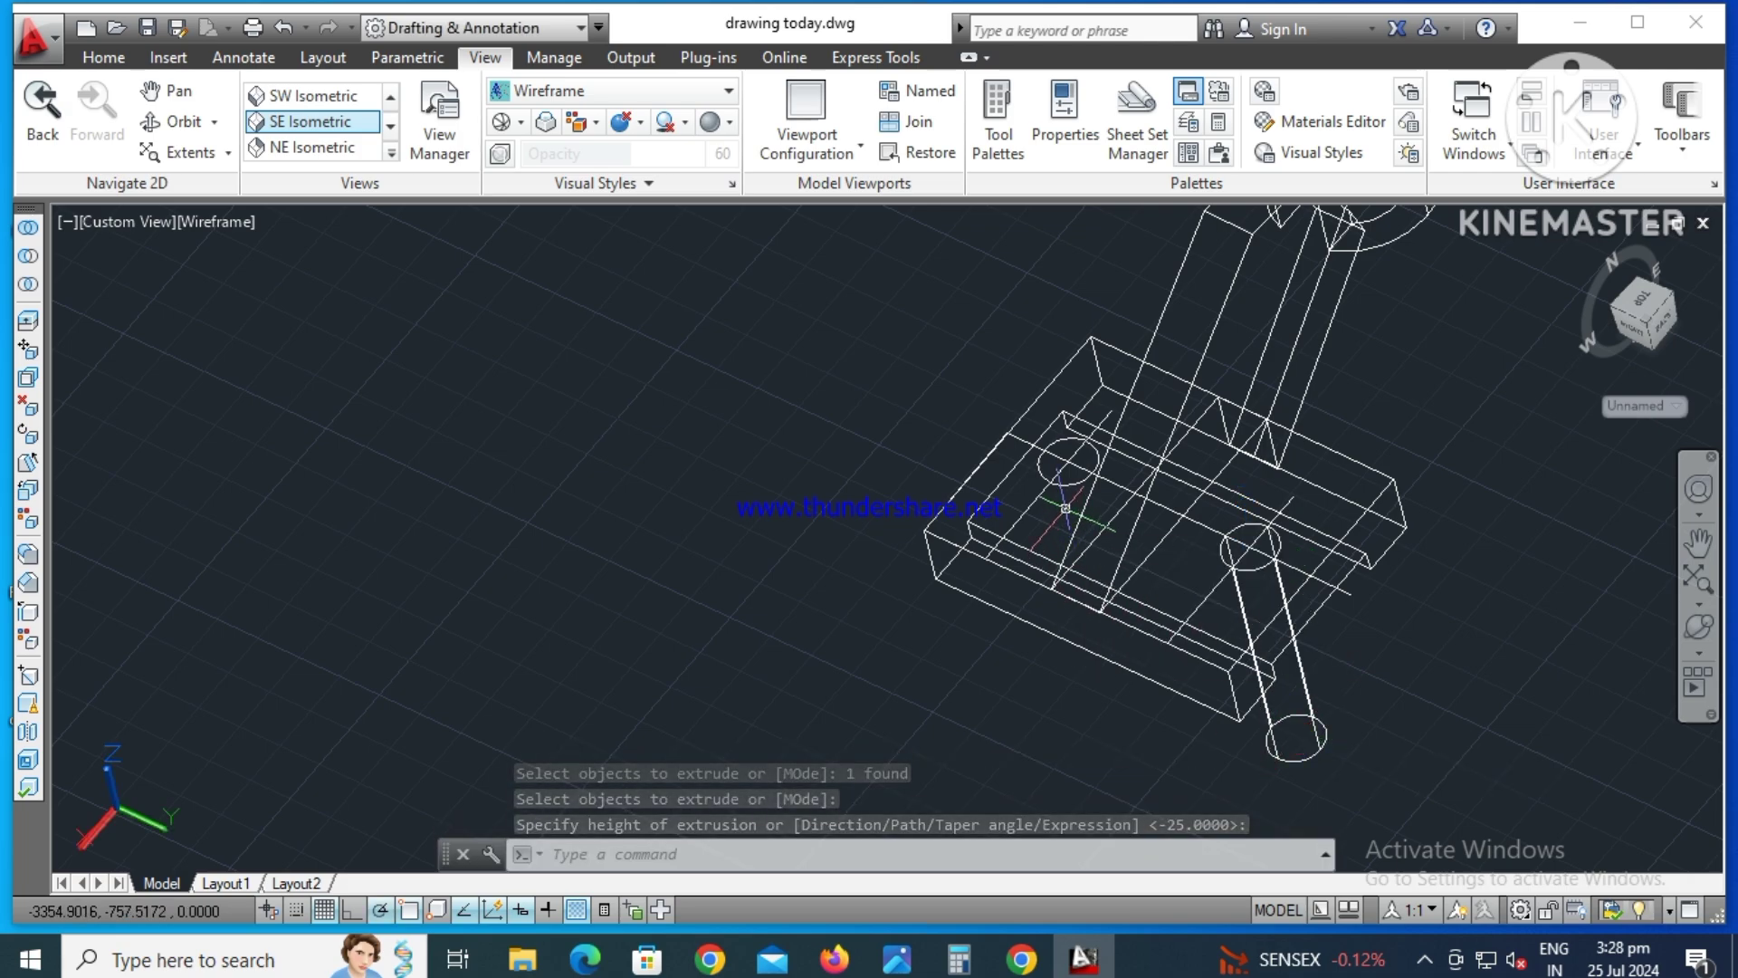
- Extrude the left hole circle into a cylinder through the base
text(EXTr)
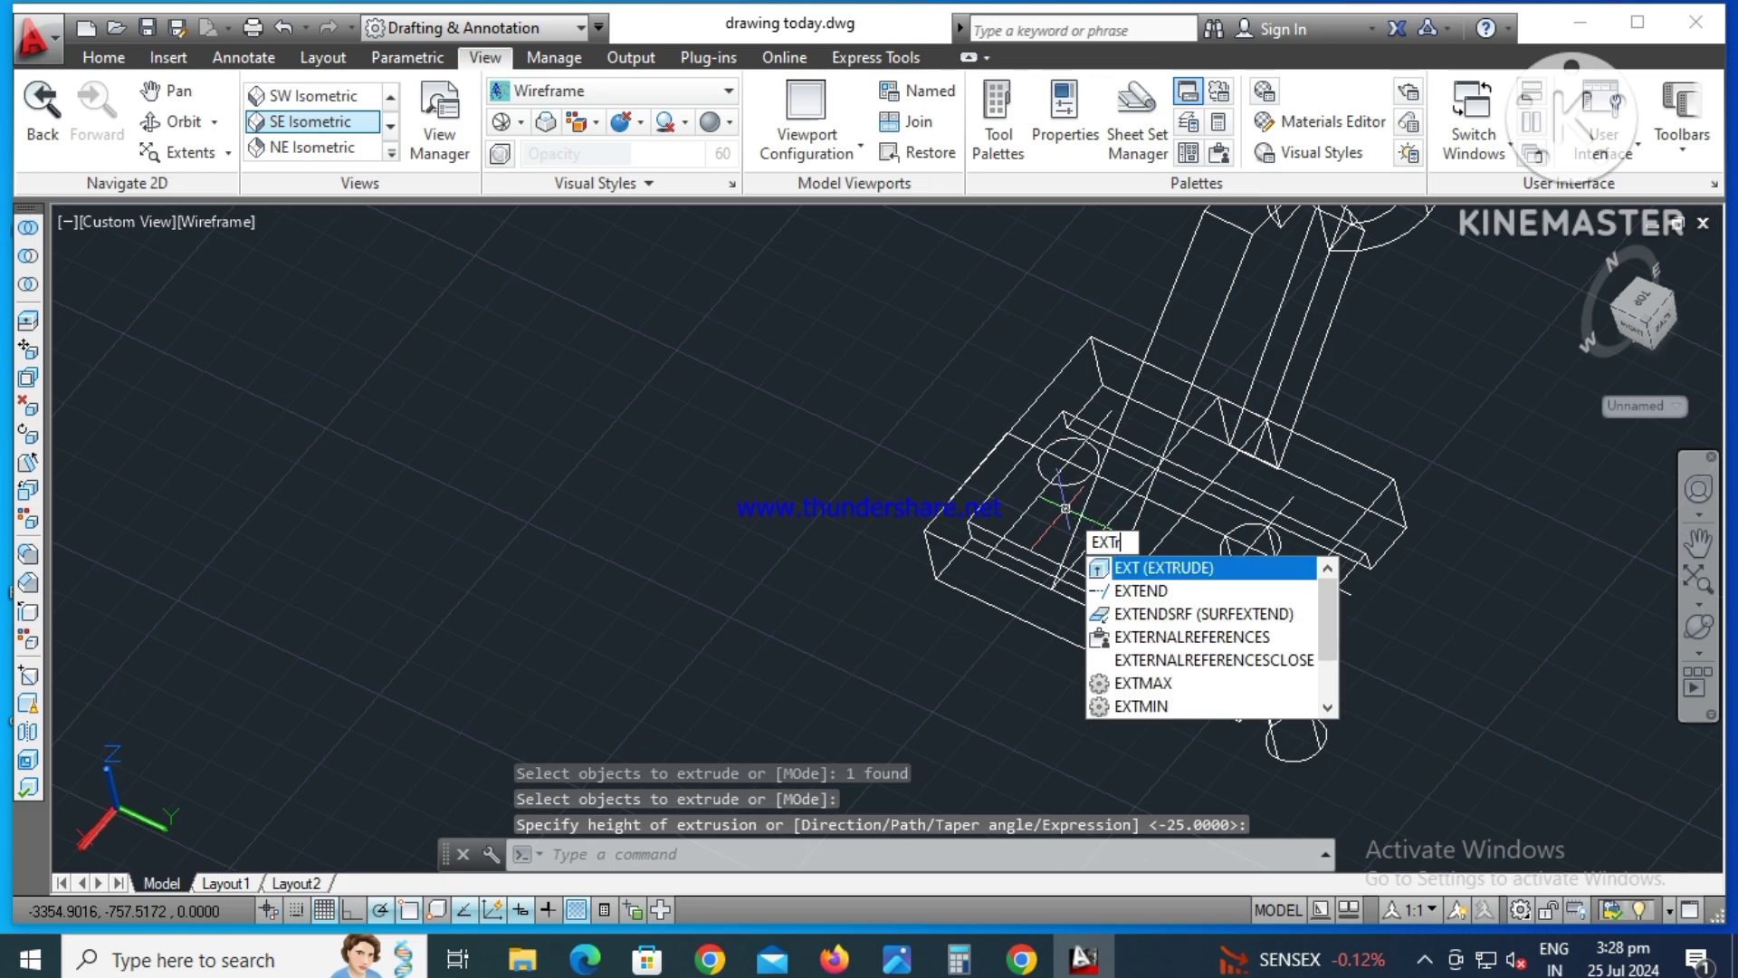
text(ude)
key(Return)
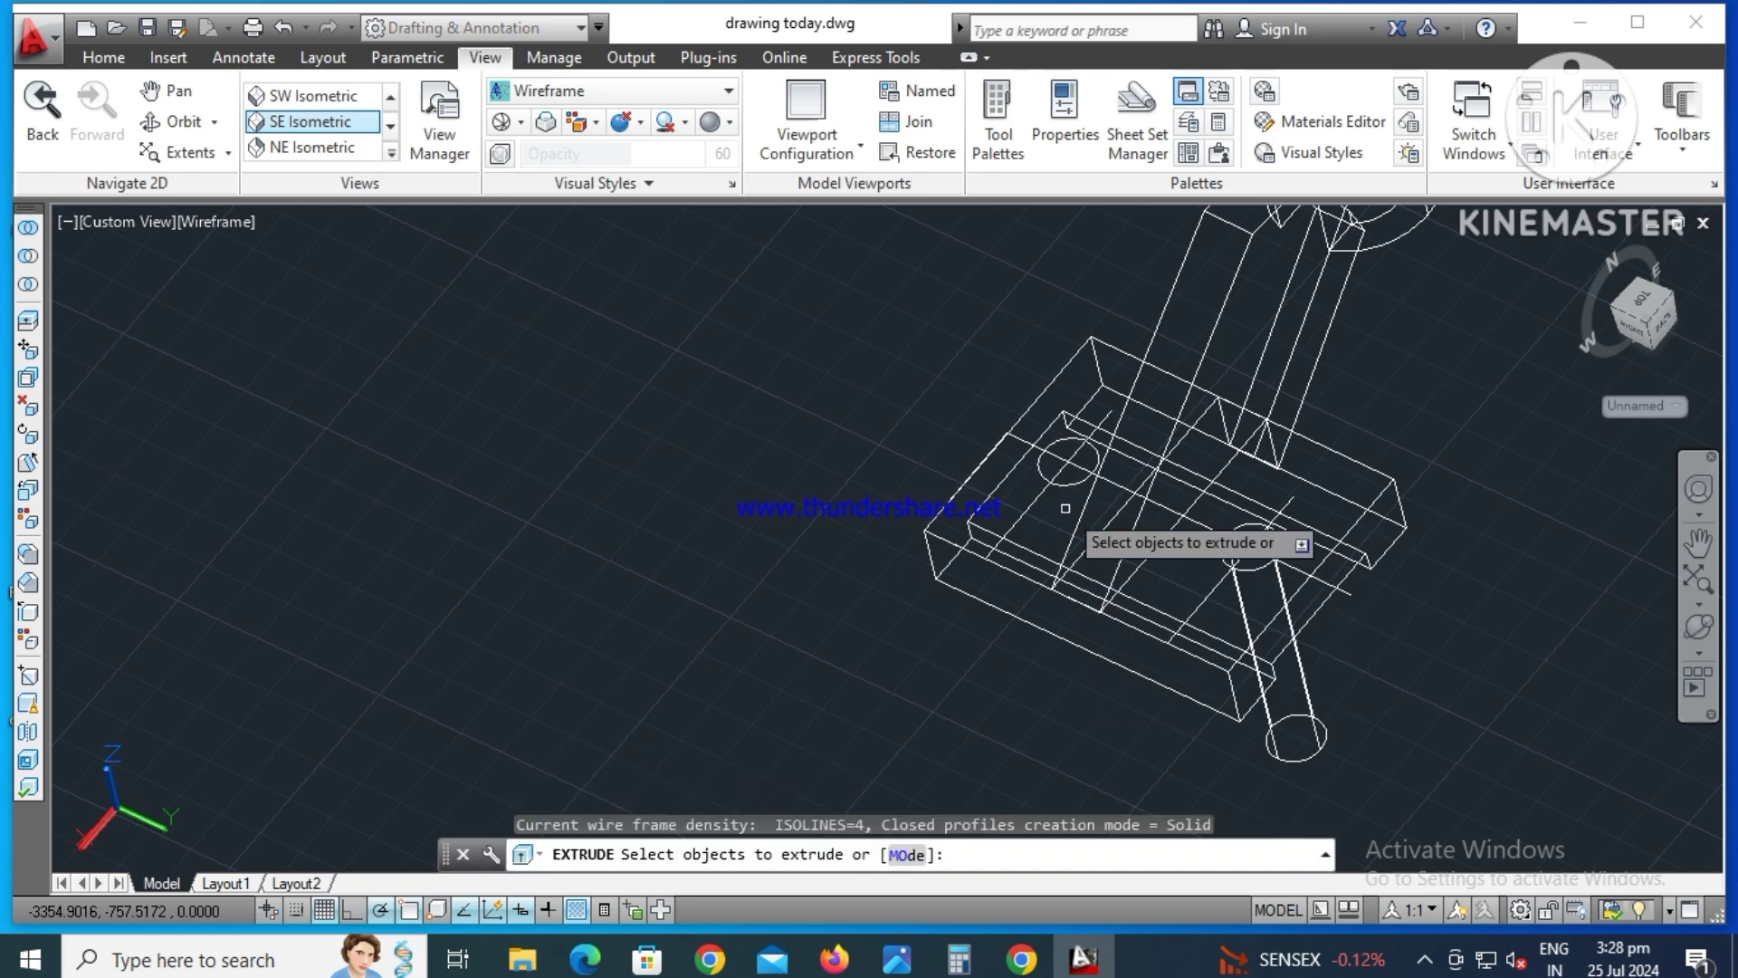
click(1068, 485)
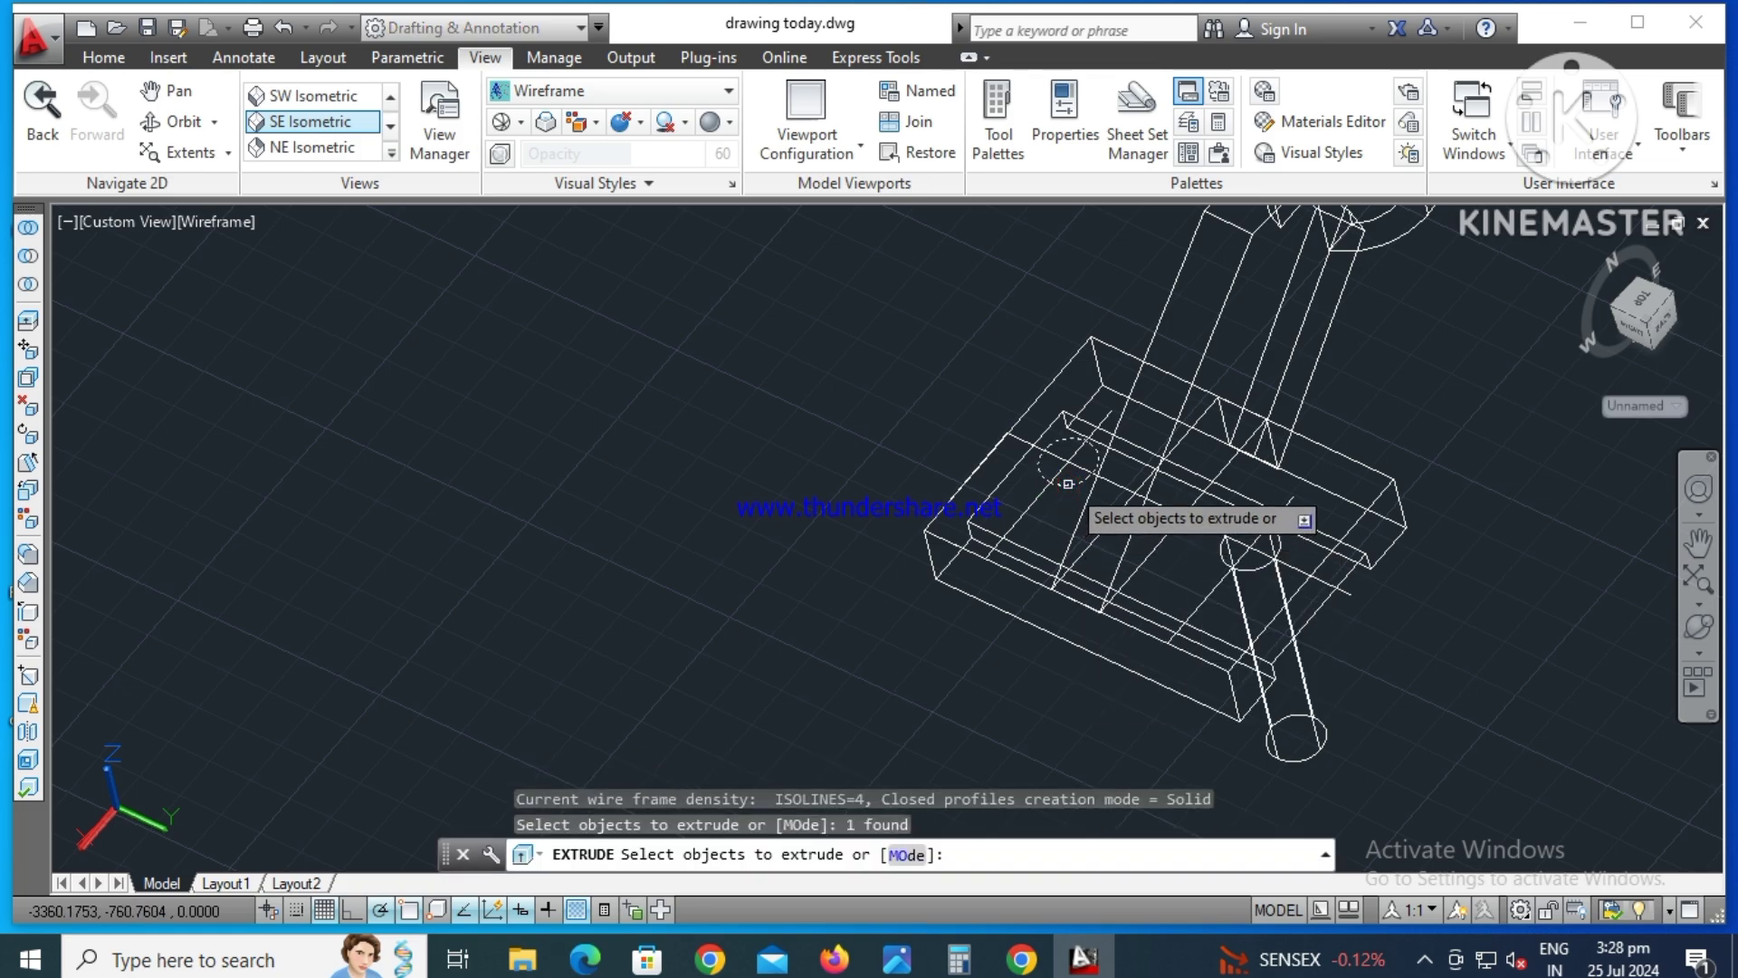
key(Return)
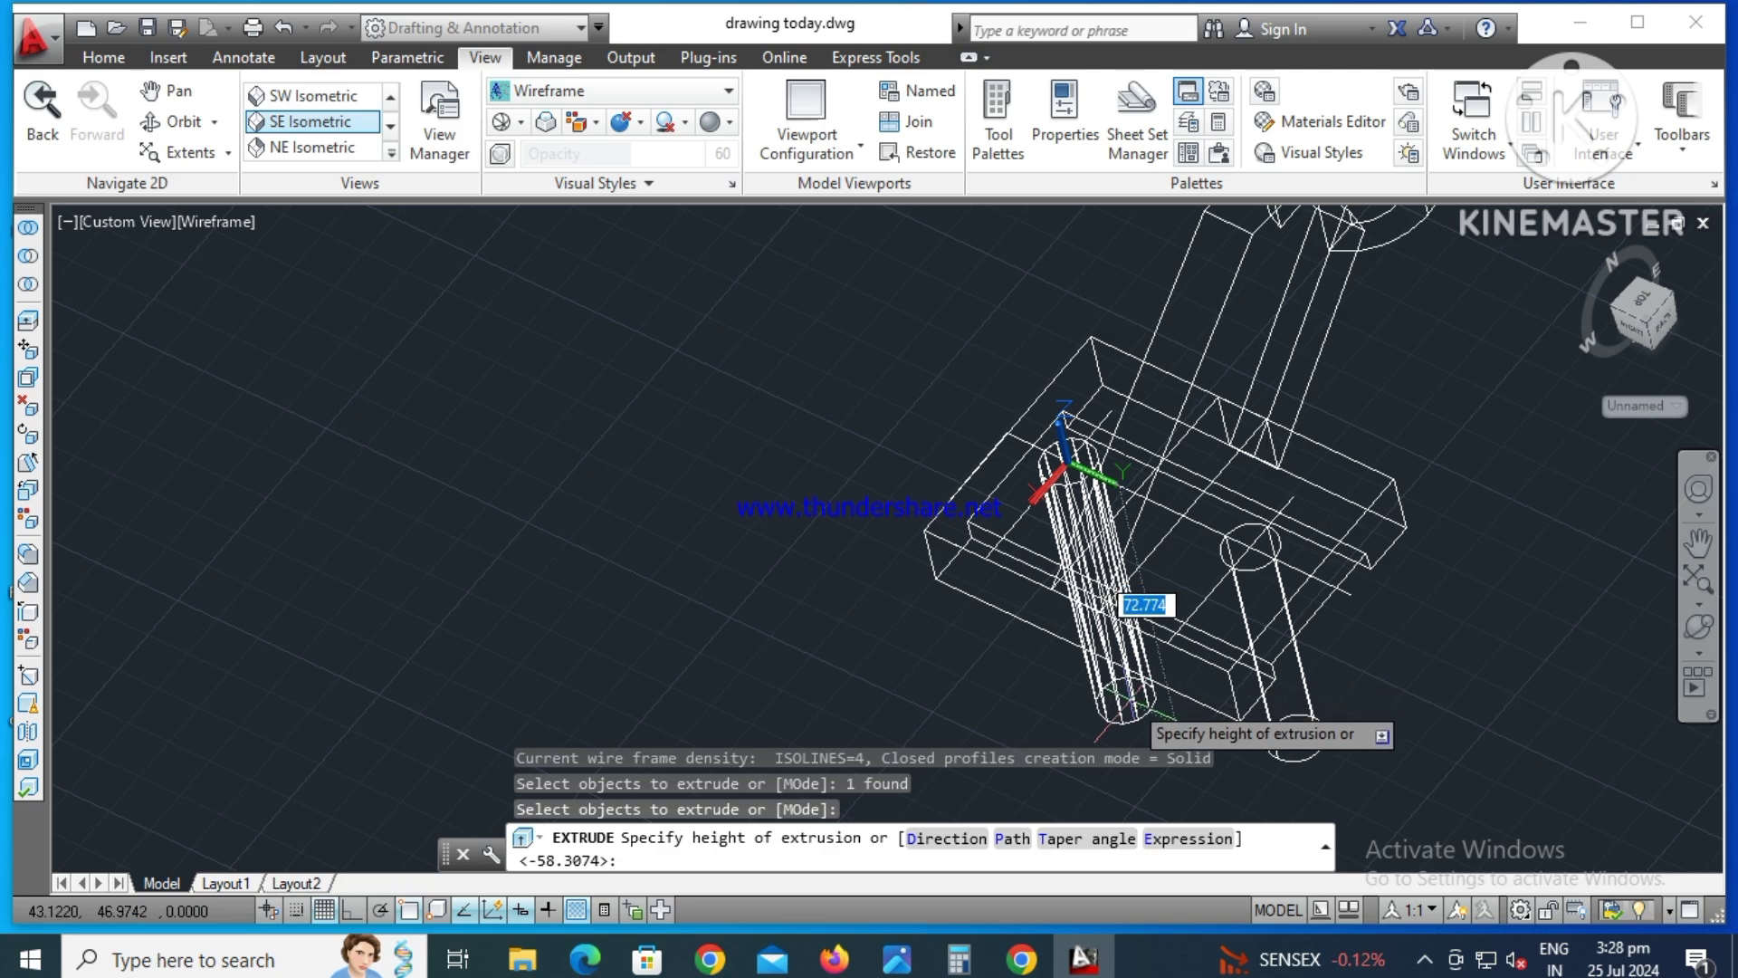
click(1128, 711)
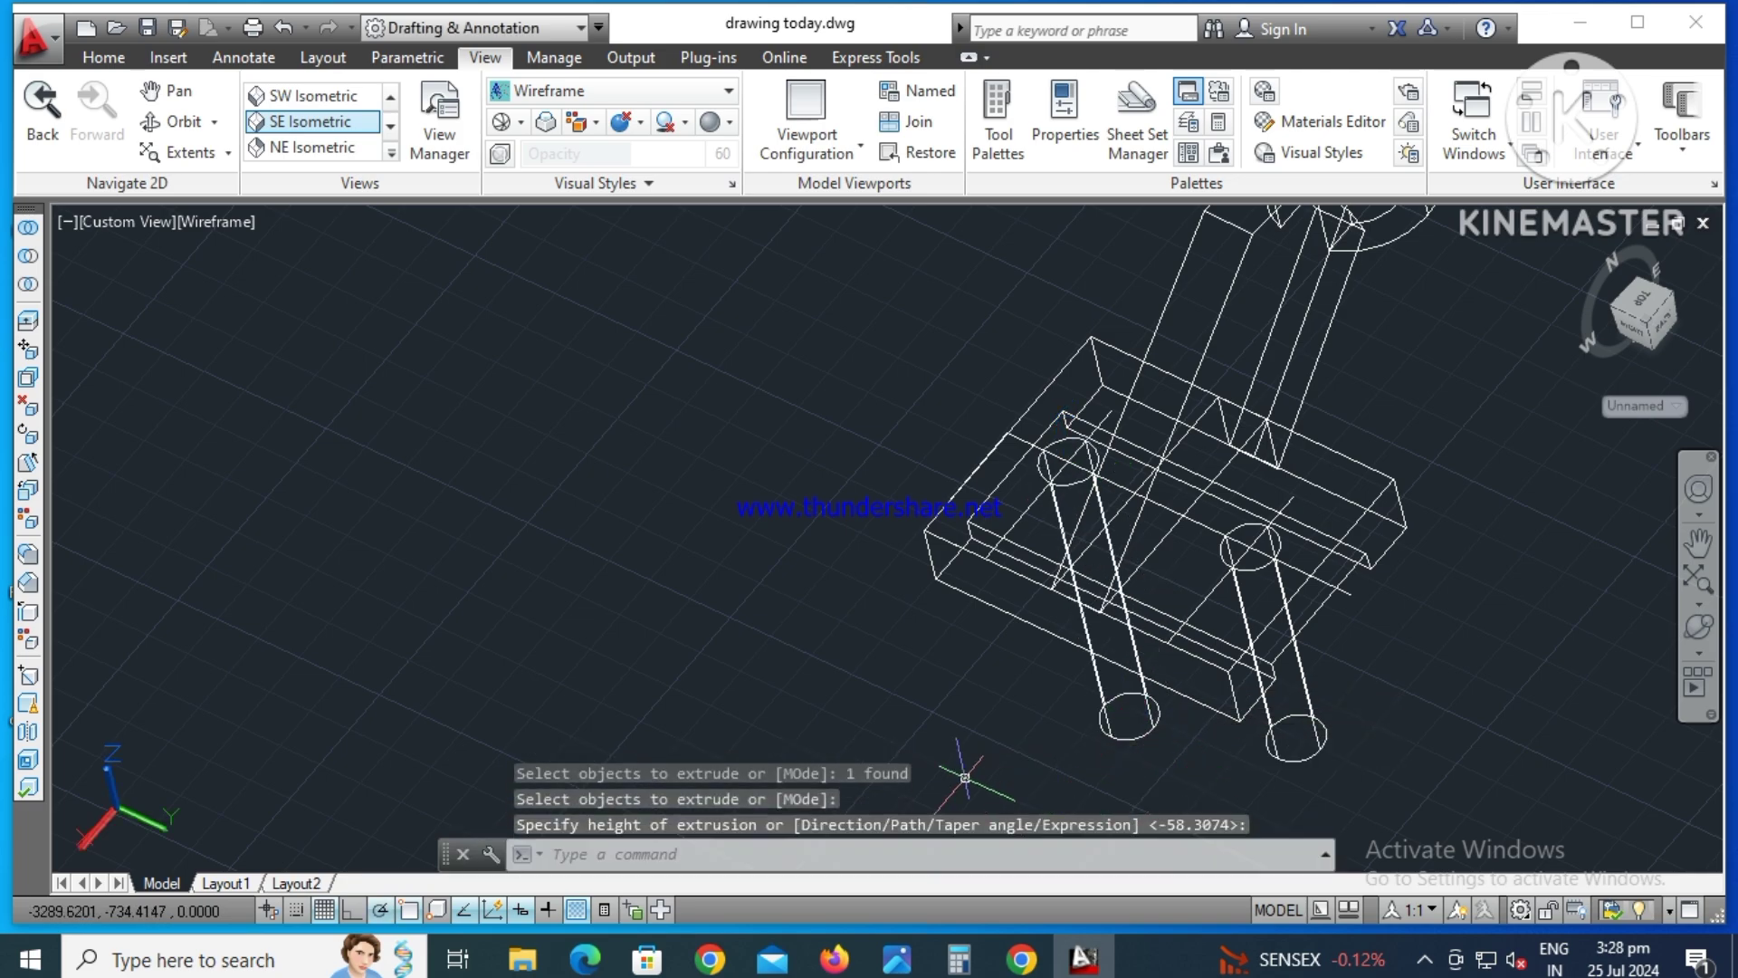
text(su)
key(Return)
key(Escape)
- Subtract the left and right cylinders from both base blocks, leaving two 12-diameter holes
text(s)
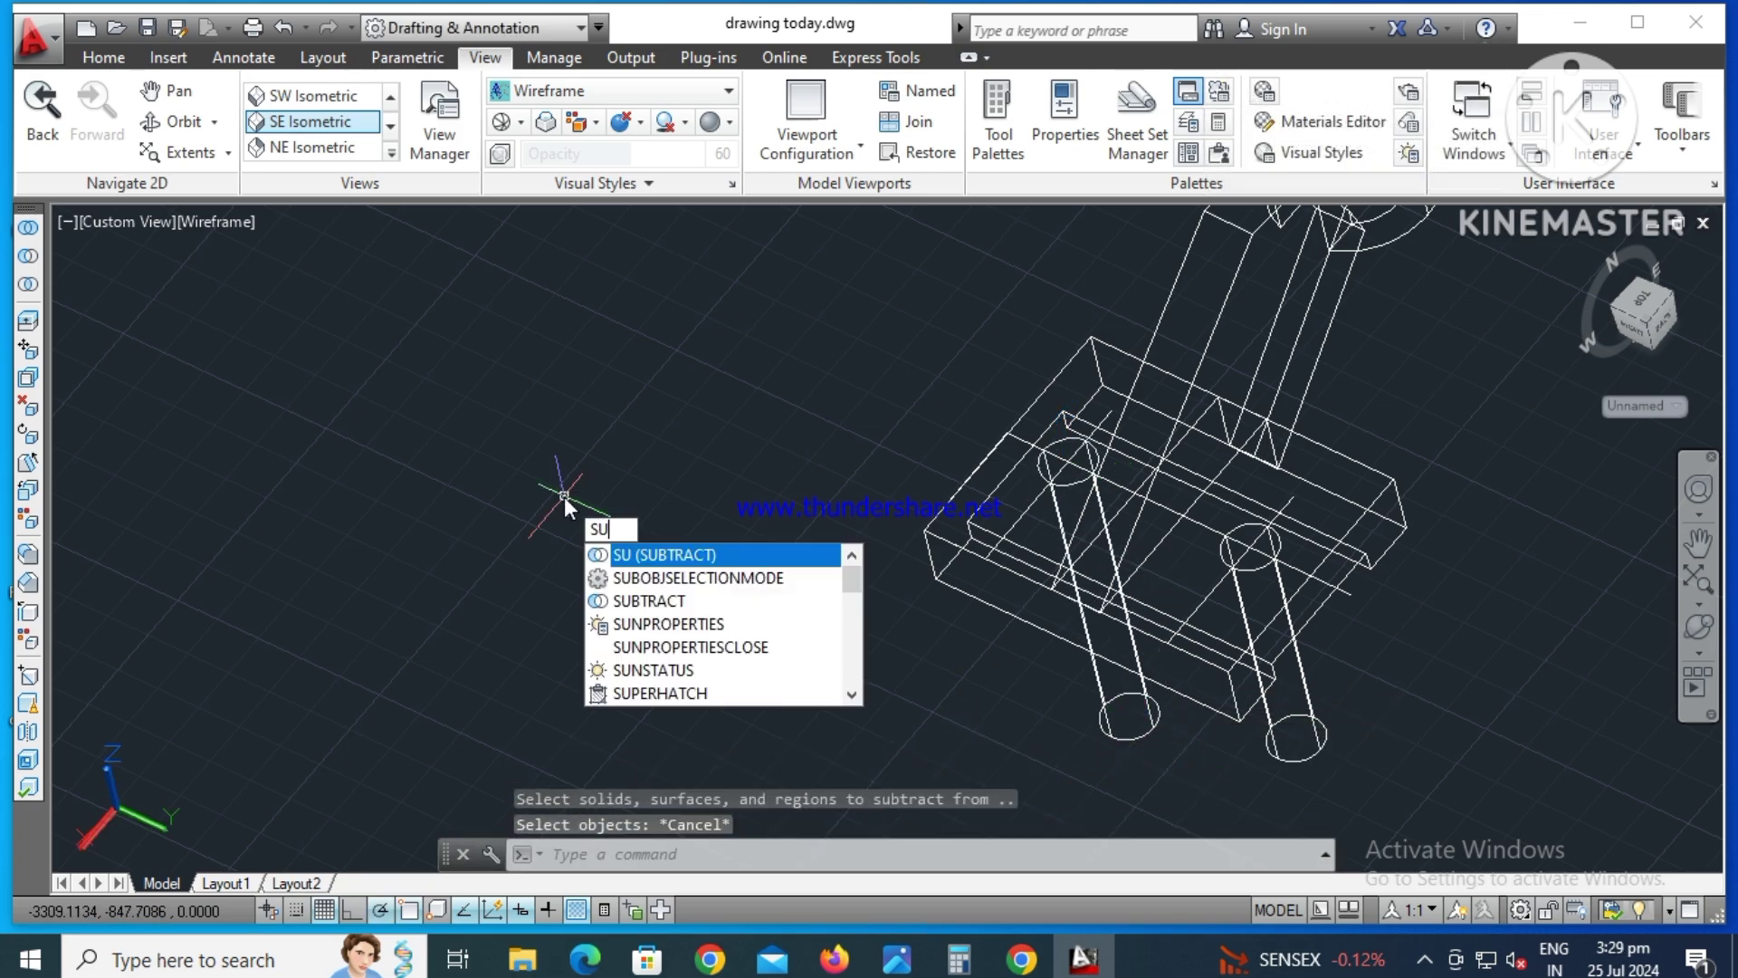
text(b)
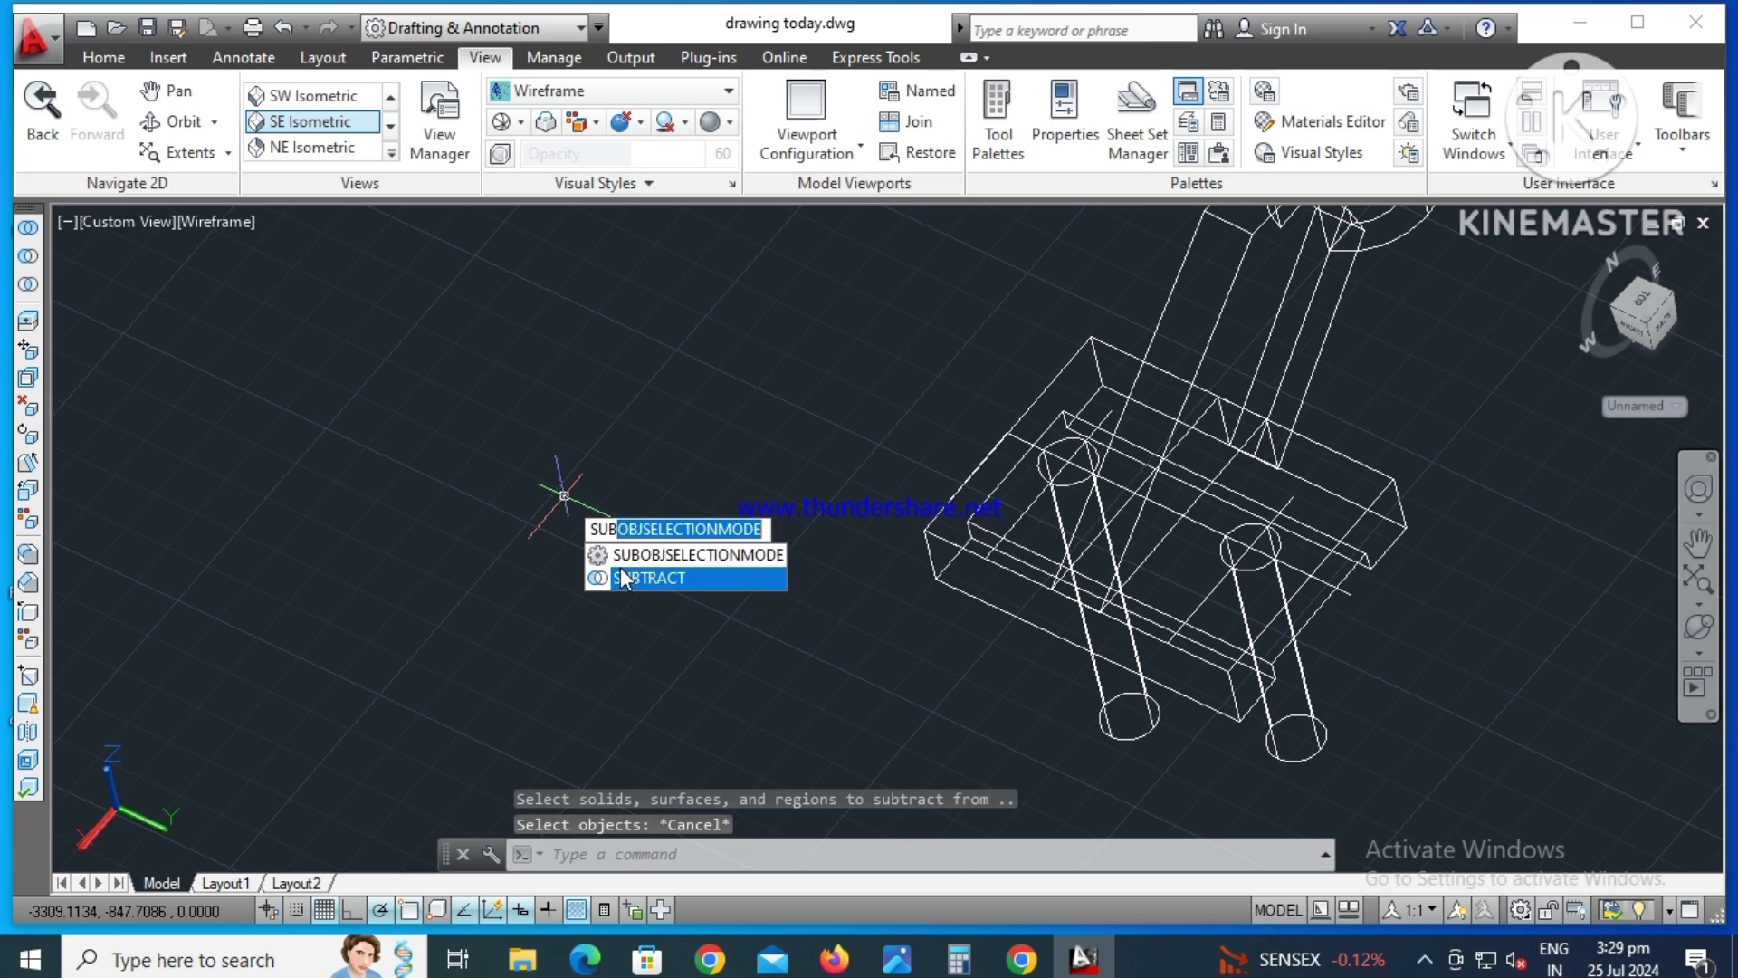
click(625, 577)
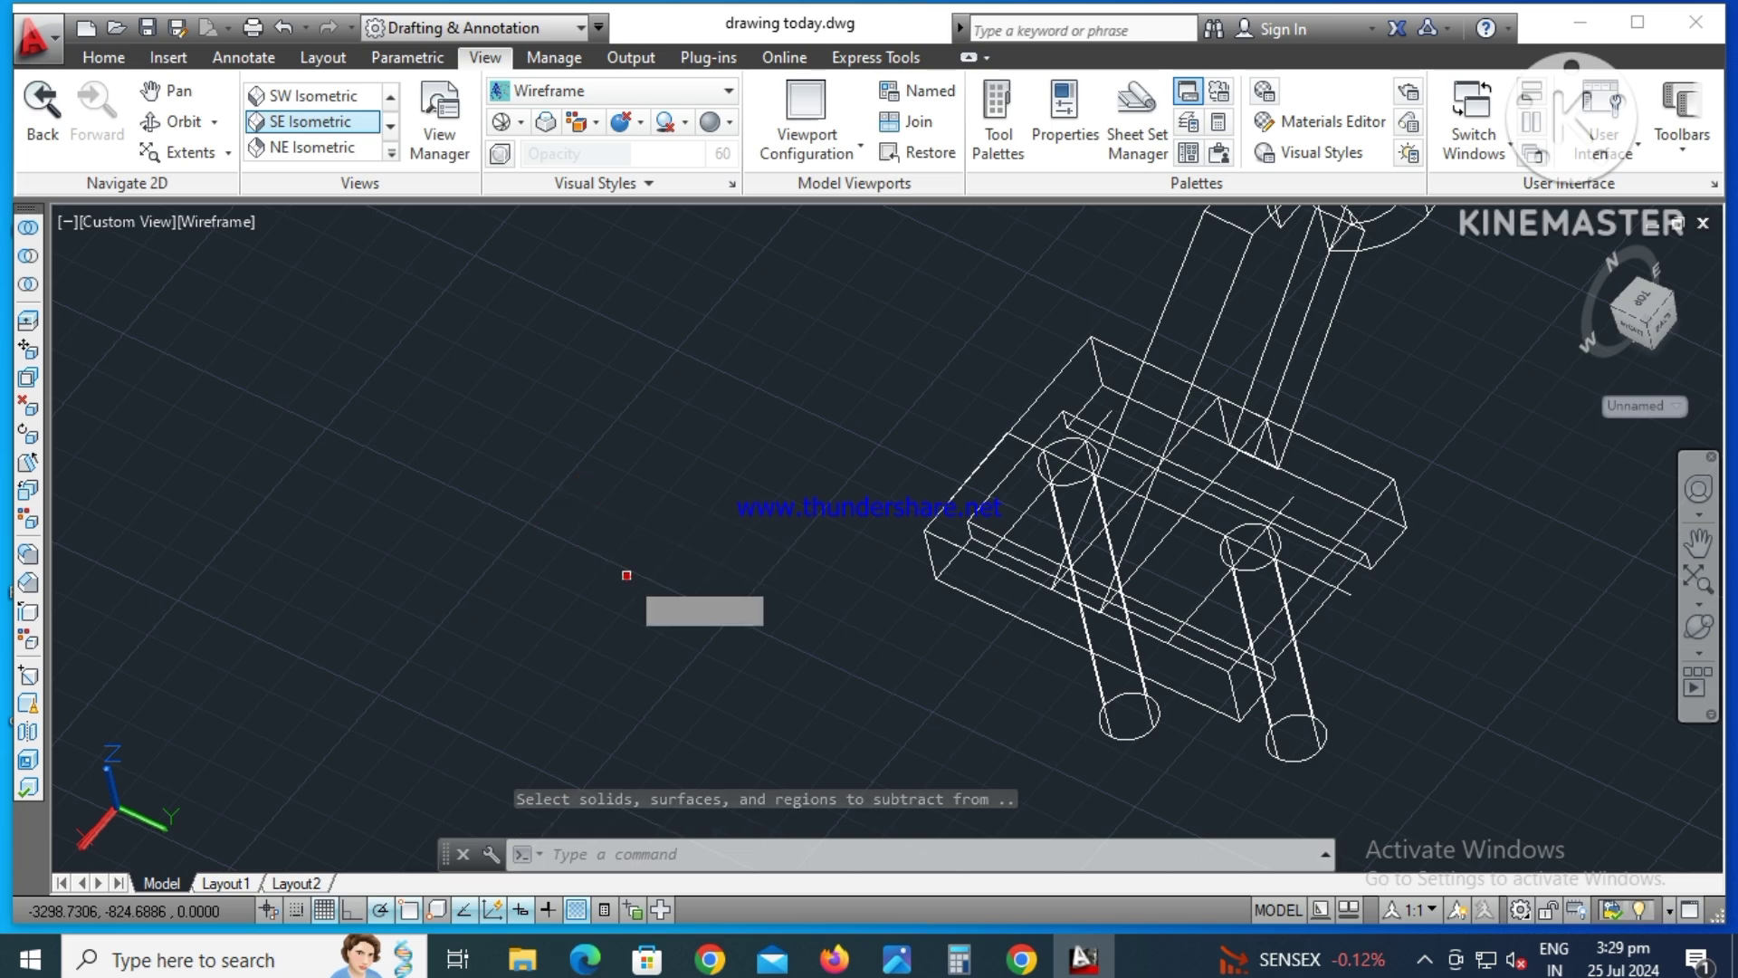
click(931, 535)
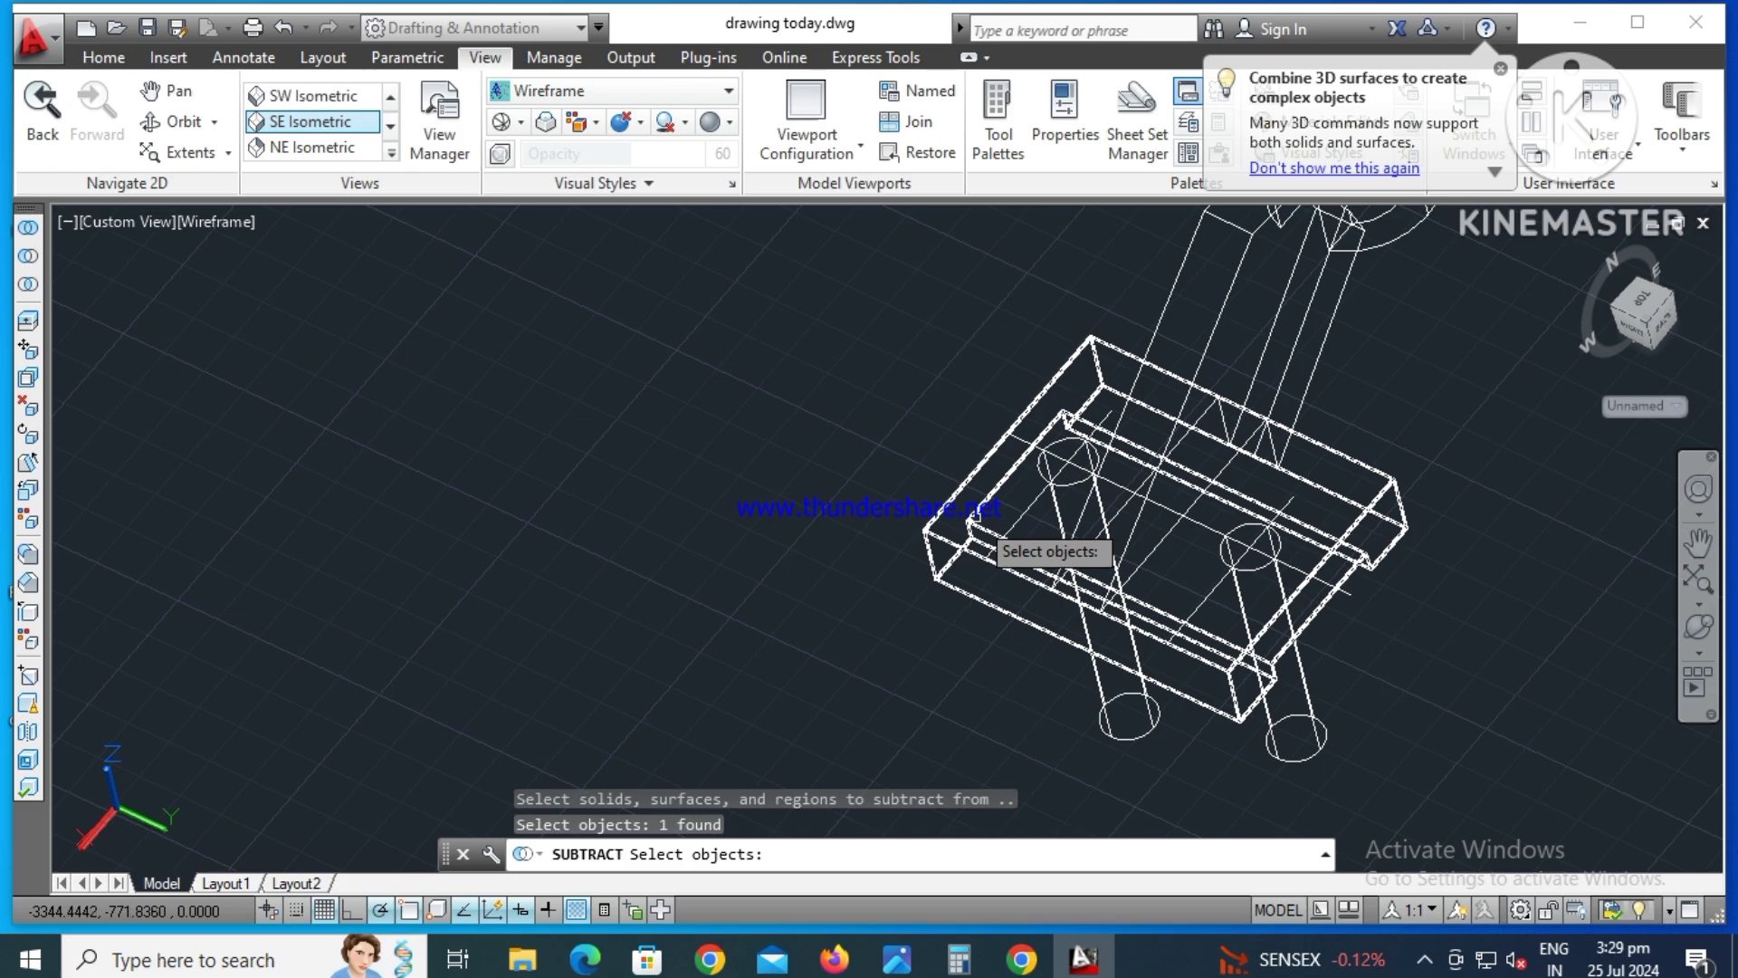
click(972, 515)
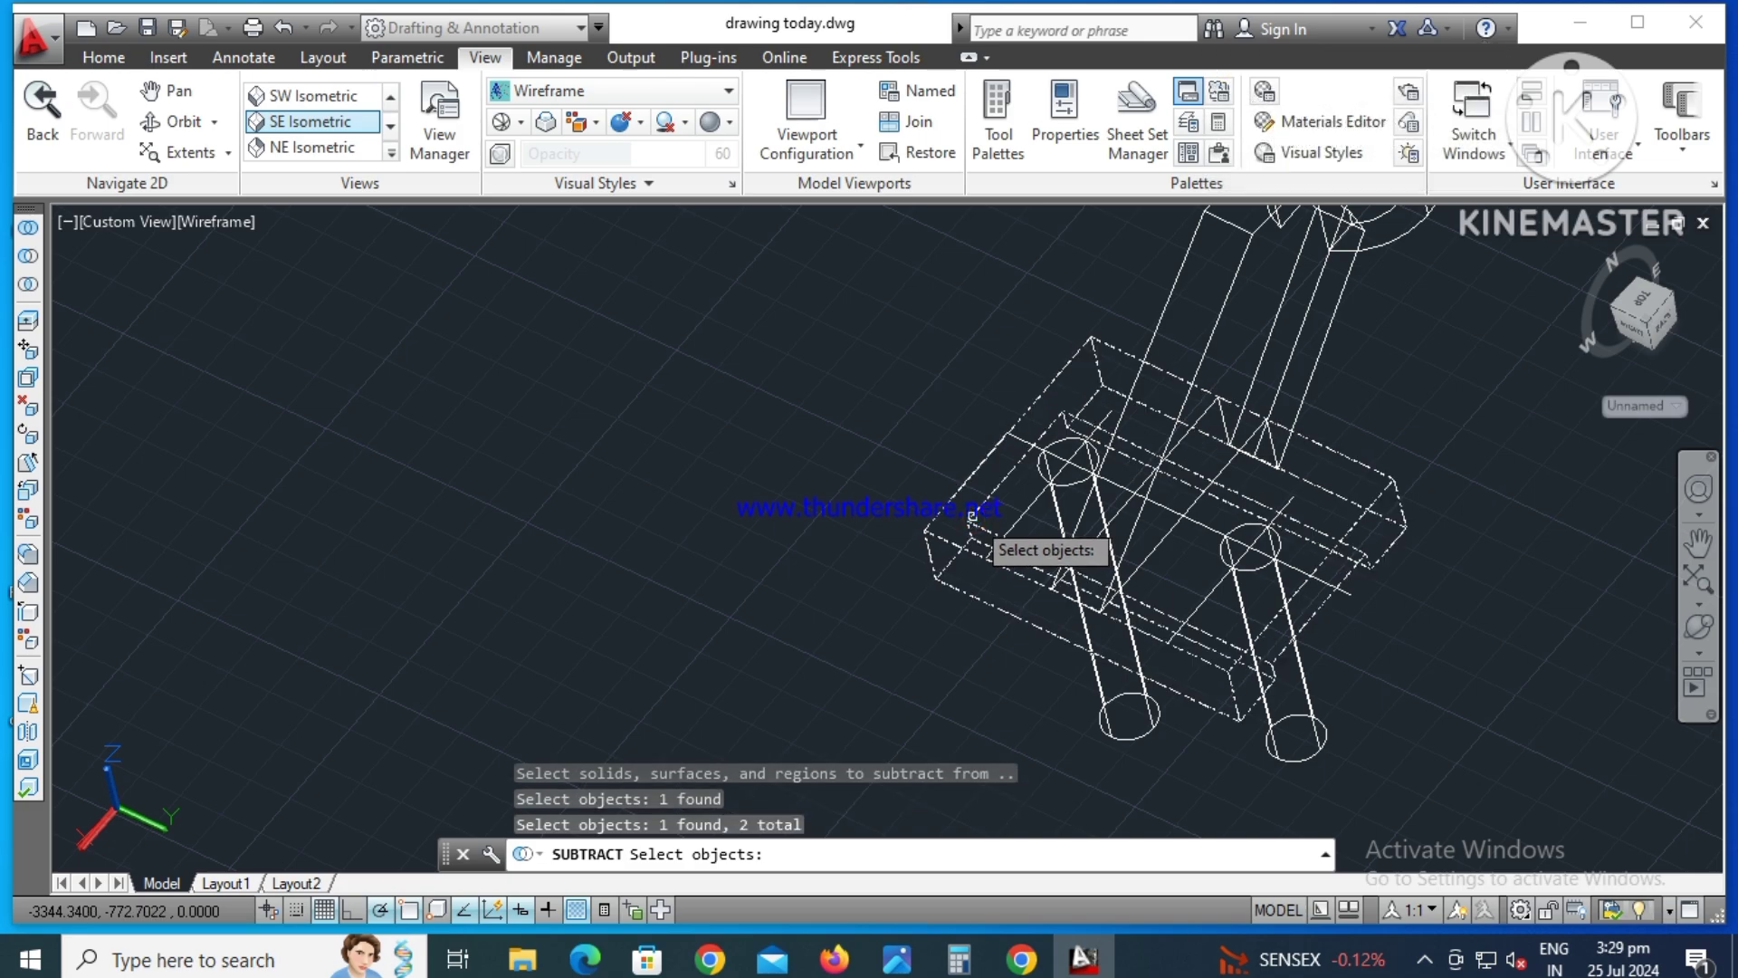
key(Return)
click(1125, 730)
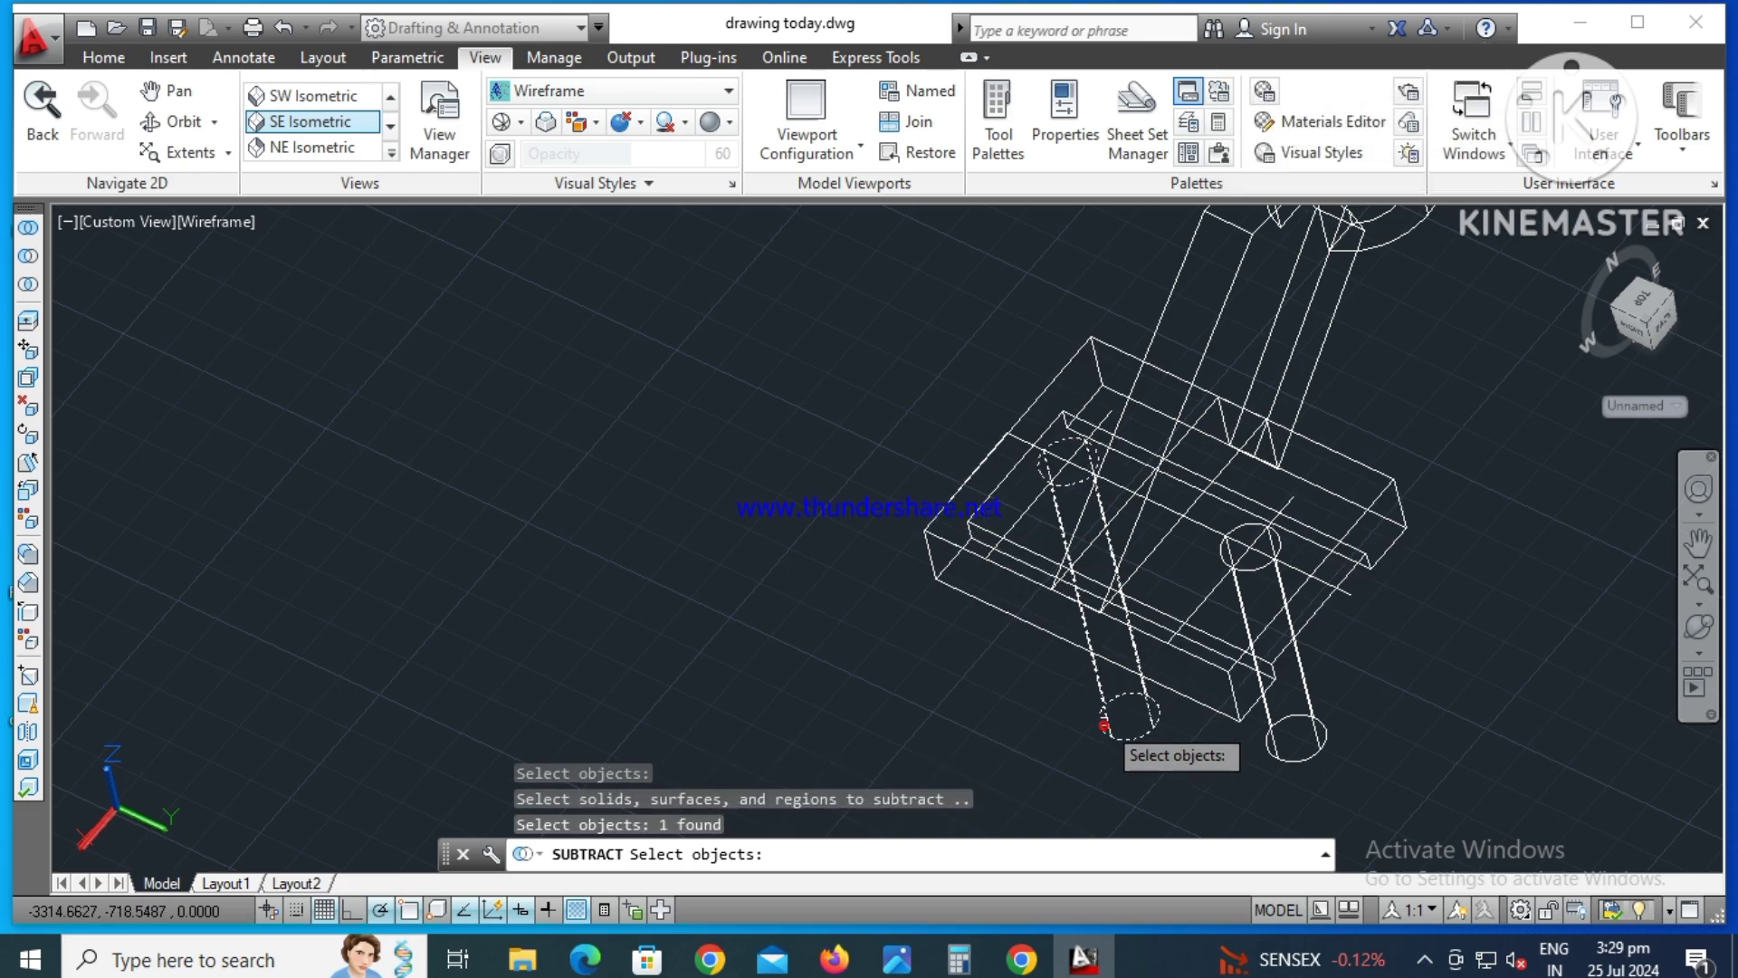
click(1268, 745)
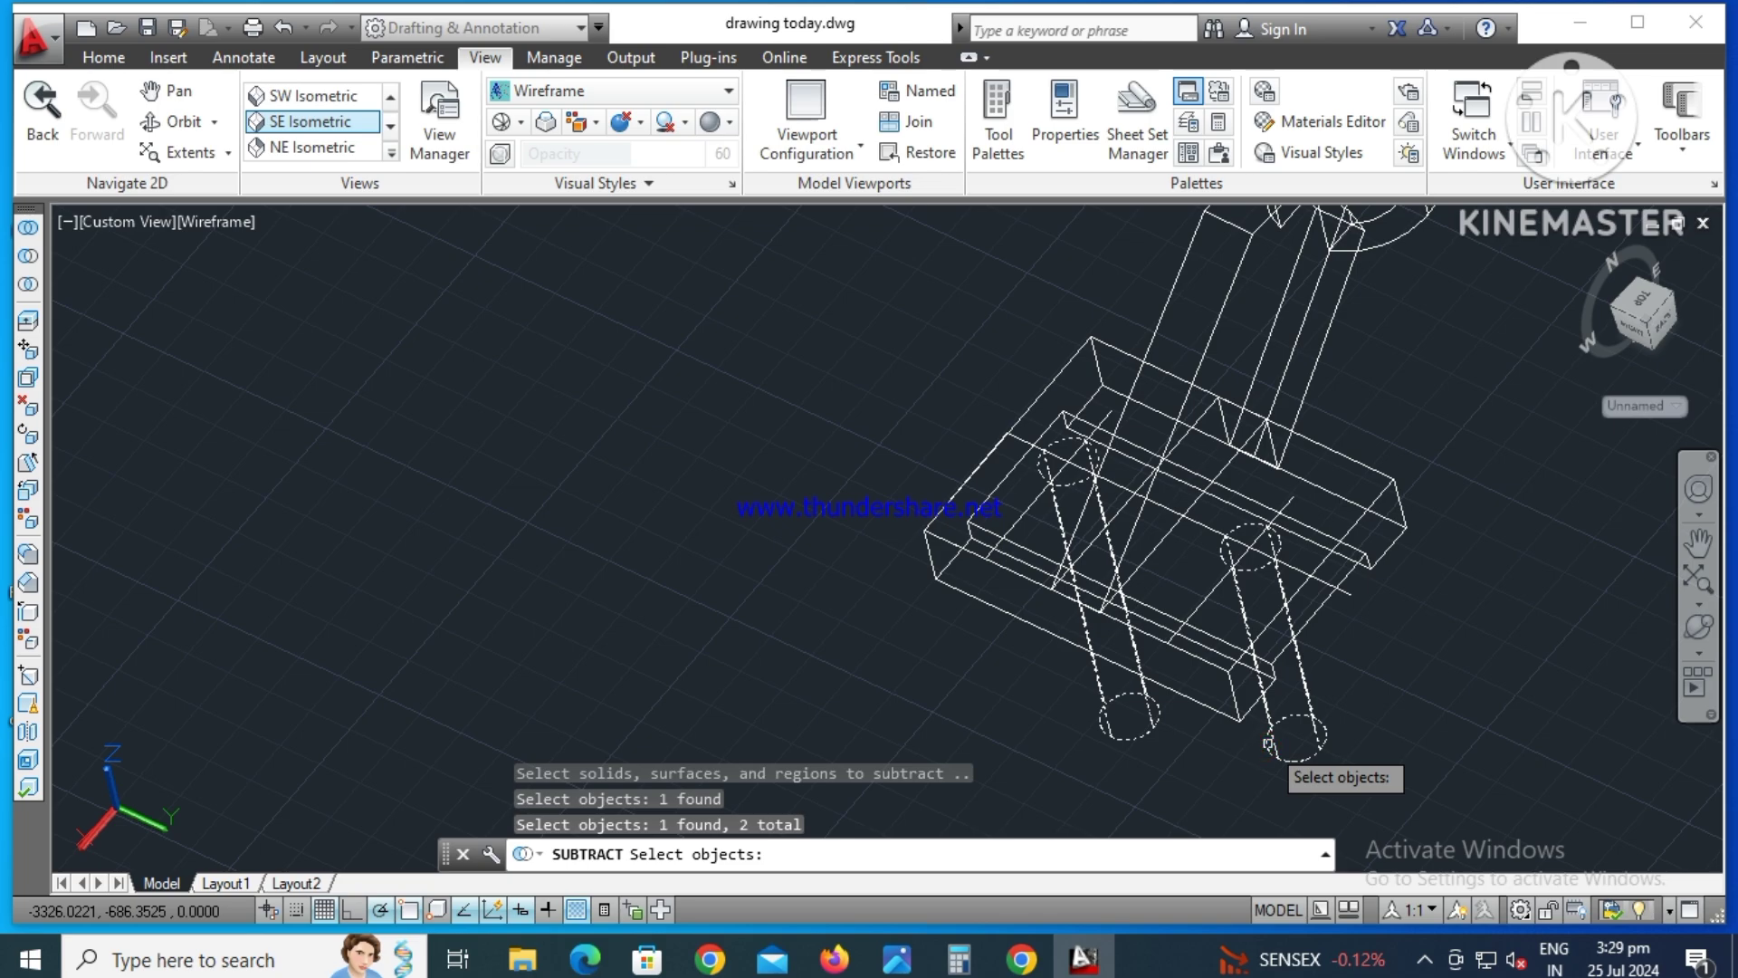
key(Return)
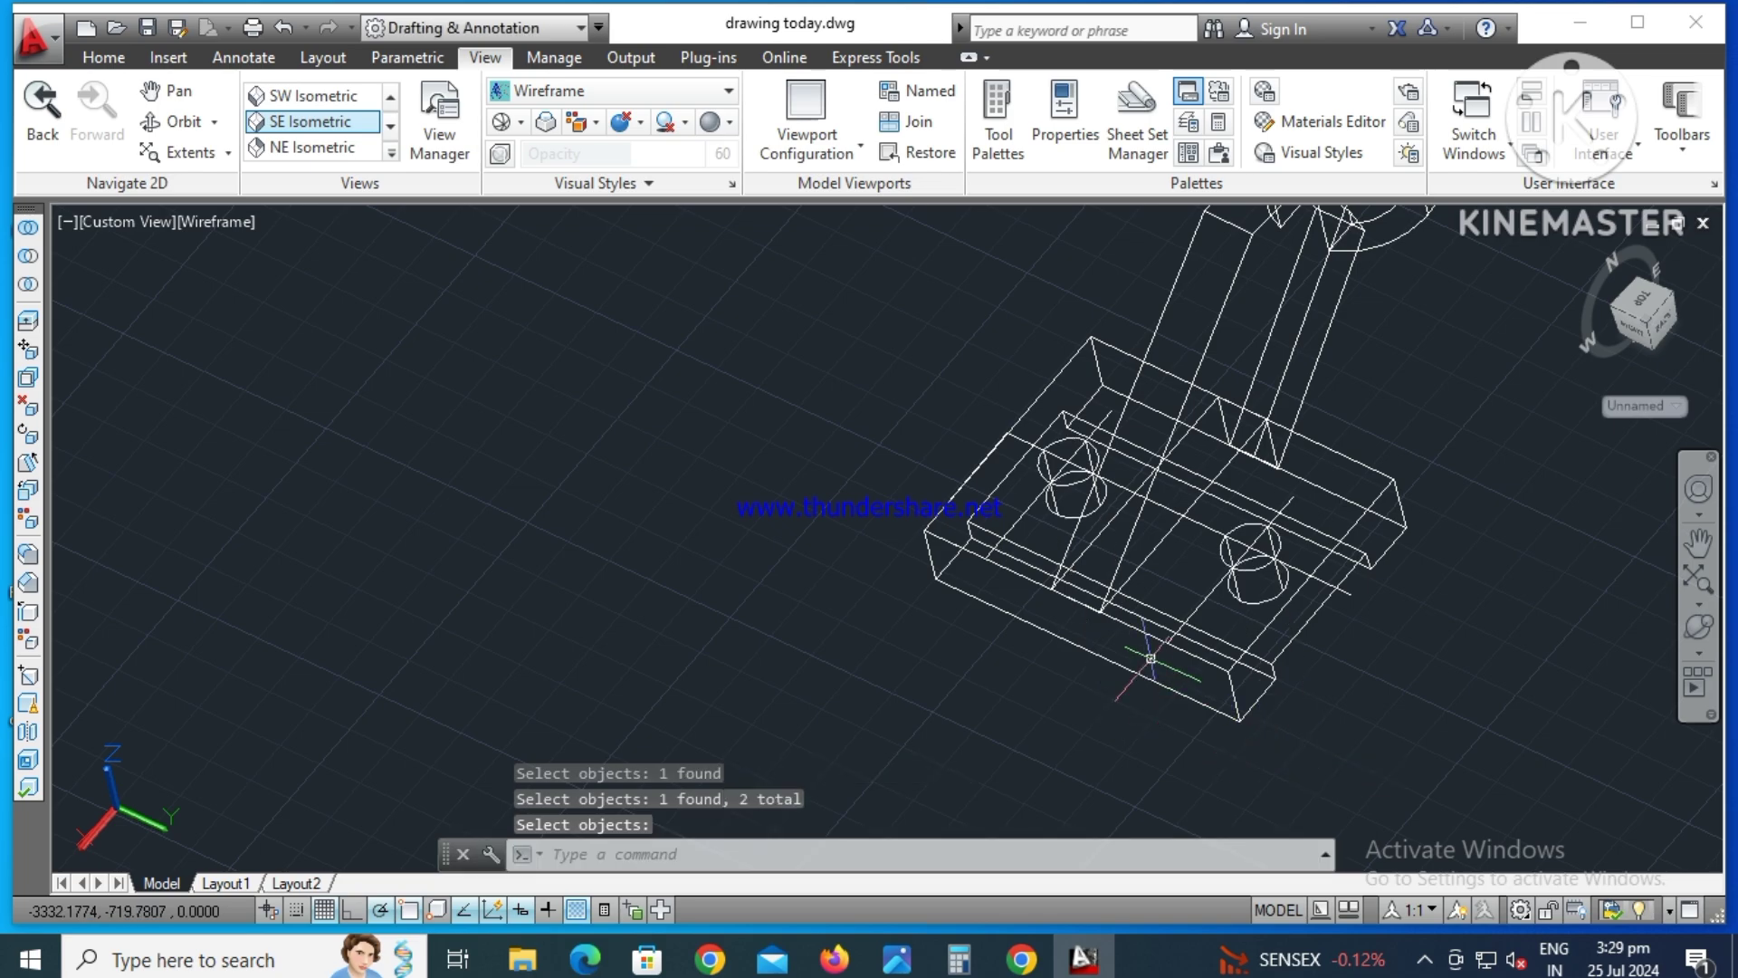
scroll(1151, 658, down, 2)
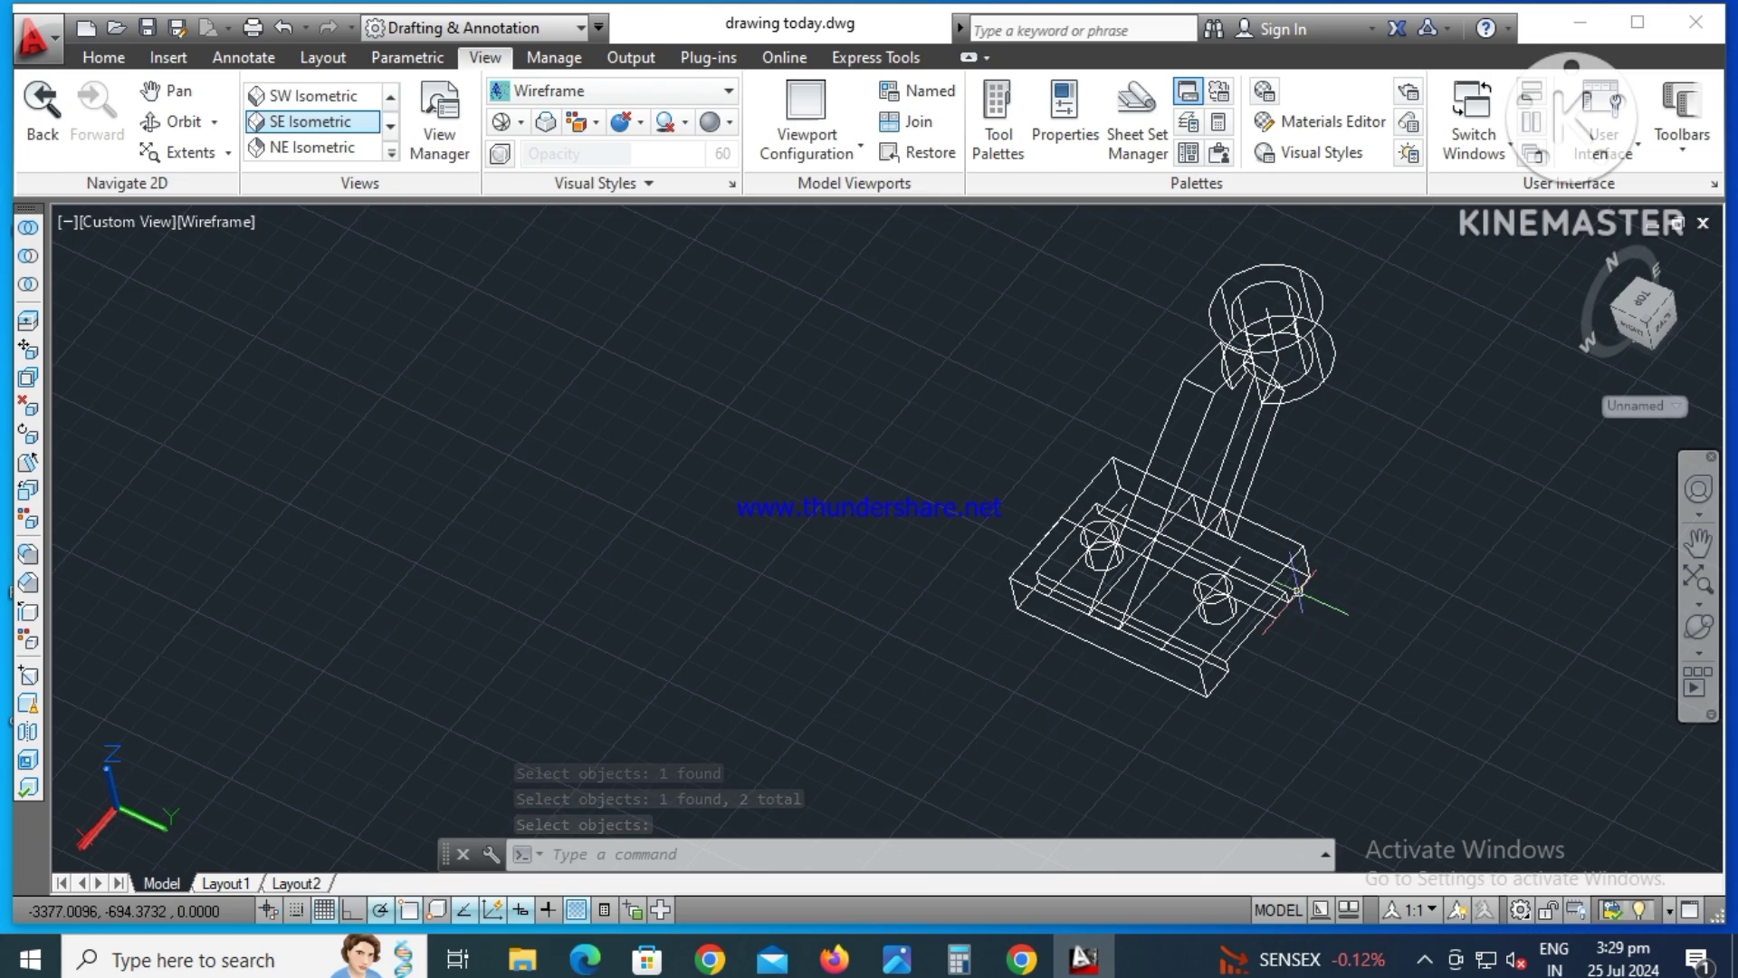
scroll(1215, 562, up, 3)
- Erase the two helper lines across the base
click(1139, 590)
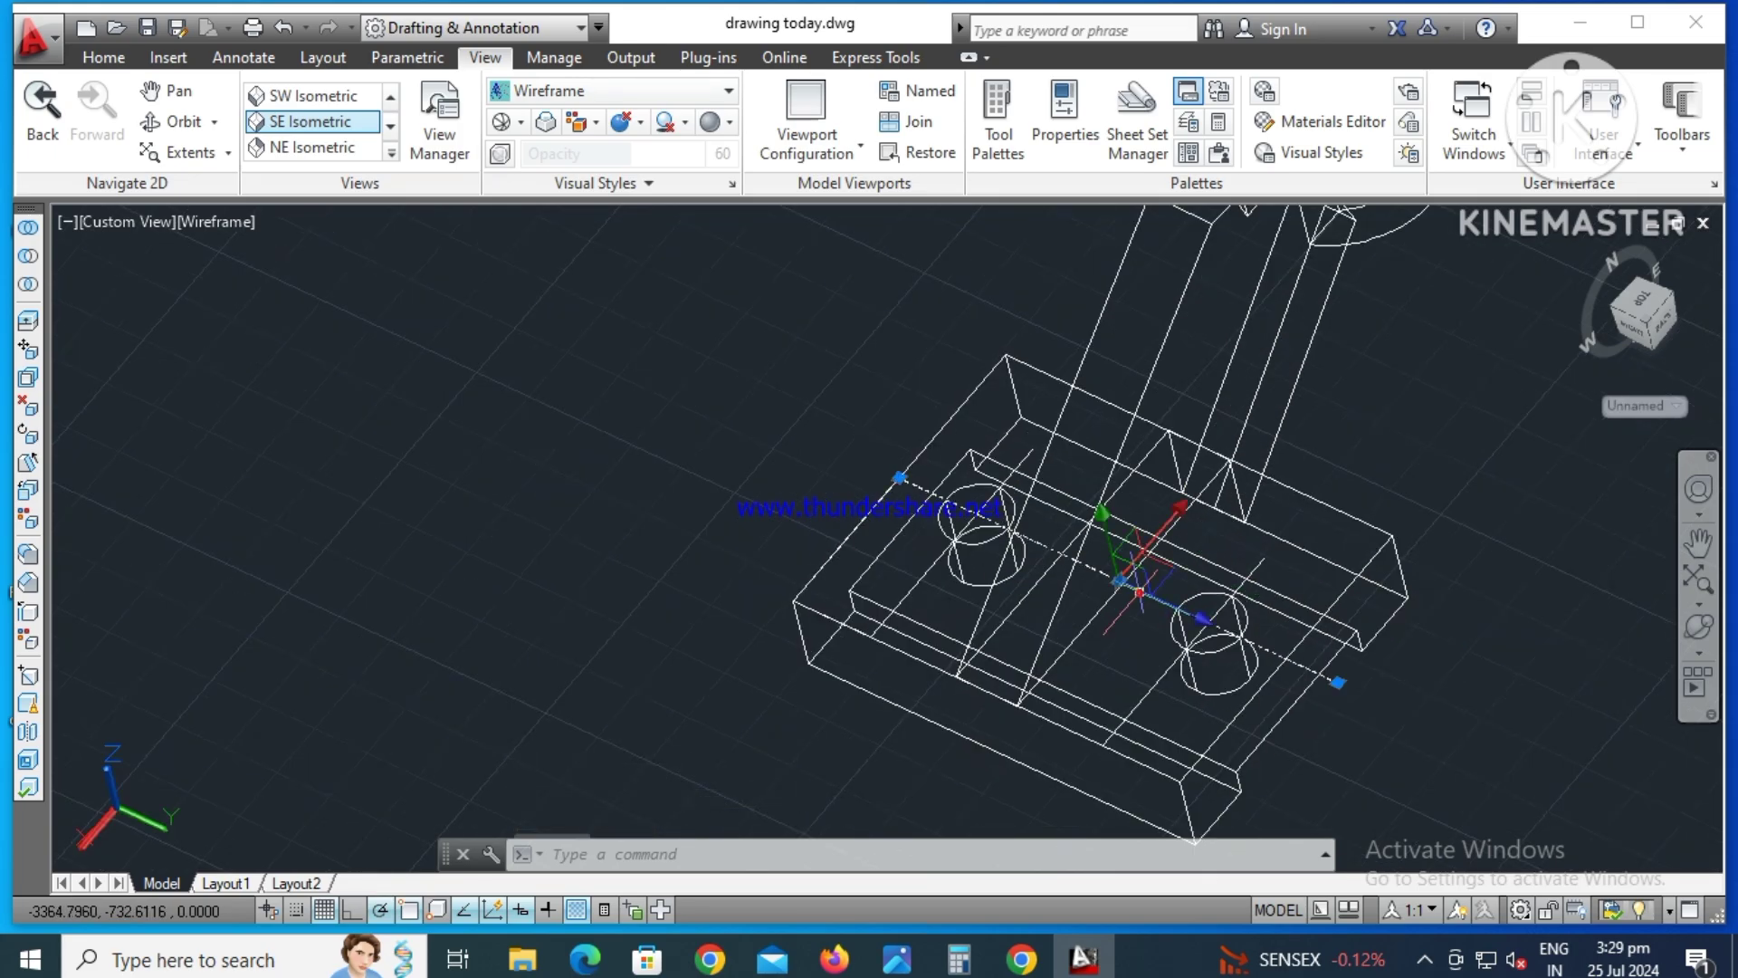
click(1147, 695)
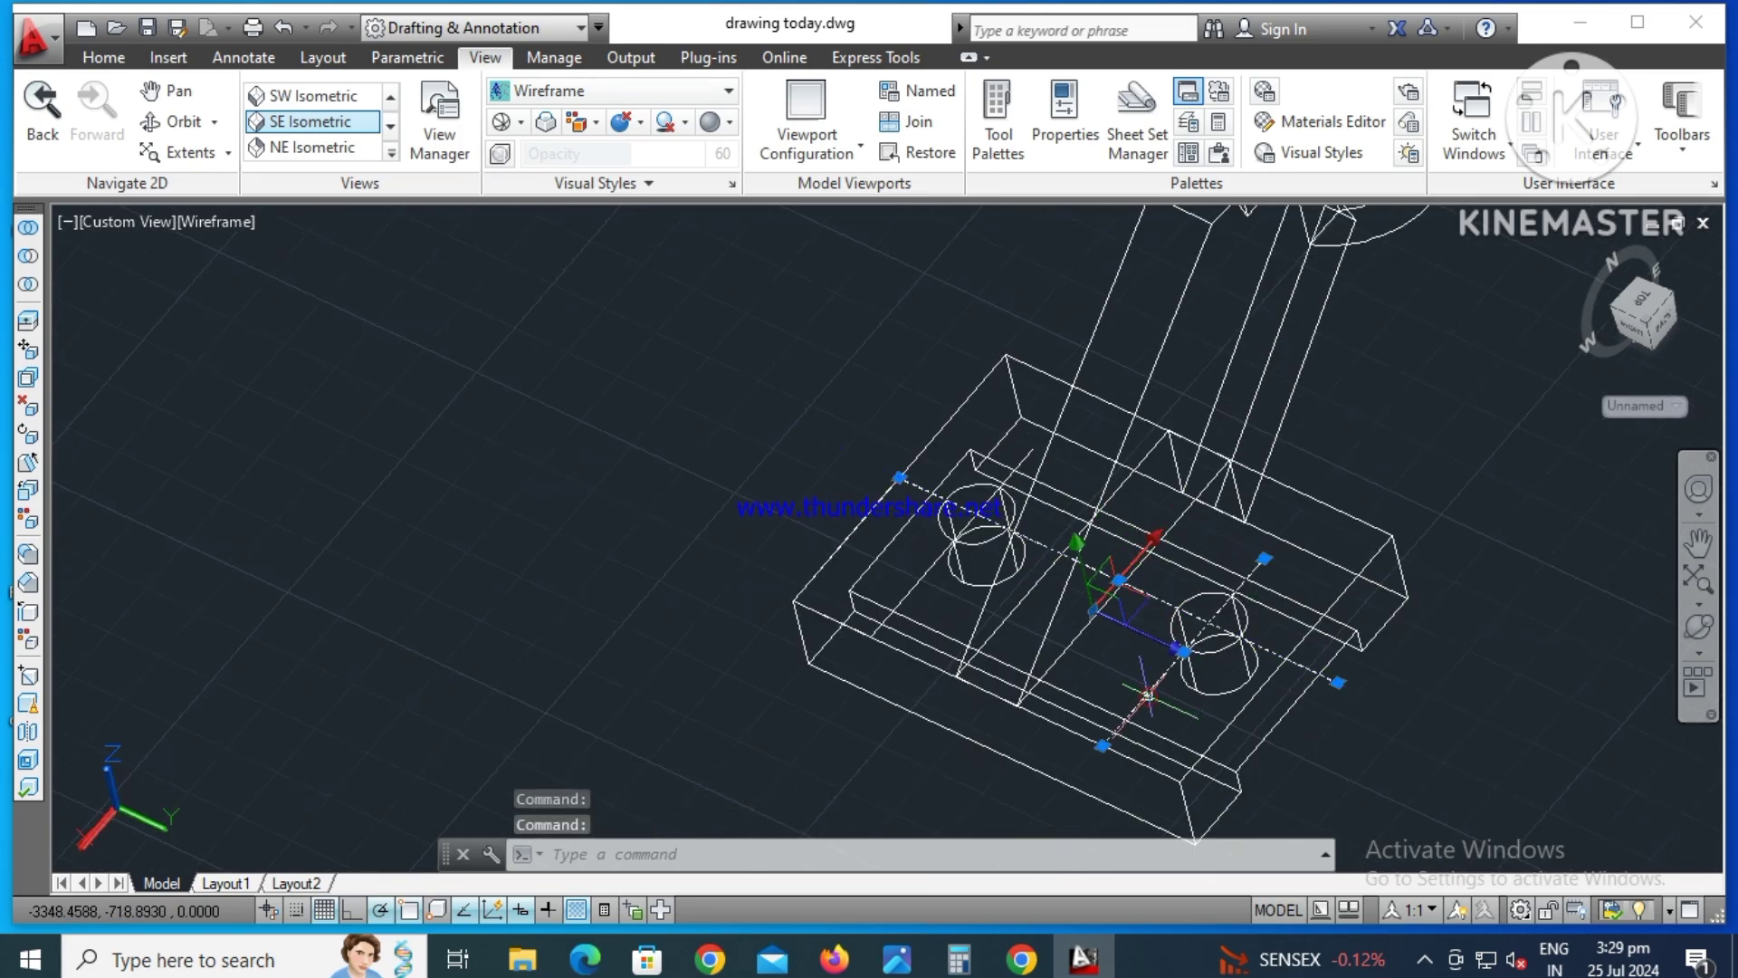
key(Delete)
- Set SHADEMODE to Realistic so the bracket renders as a shaded solid
scroll(1107, 700, down, 2)
text(shad)
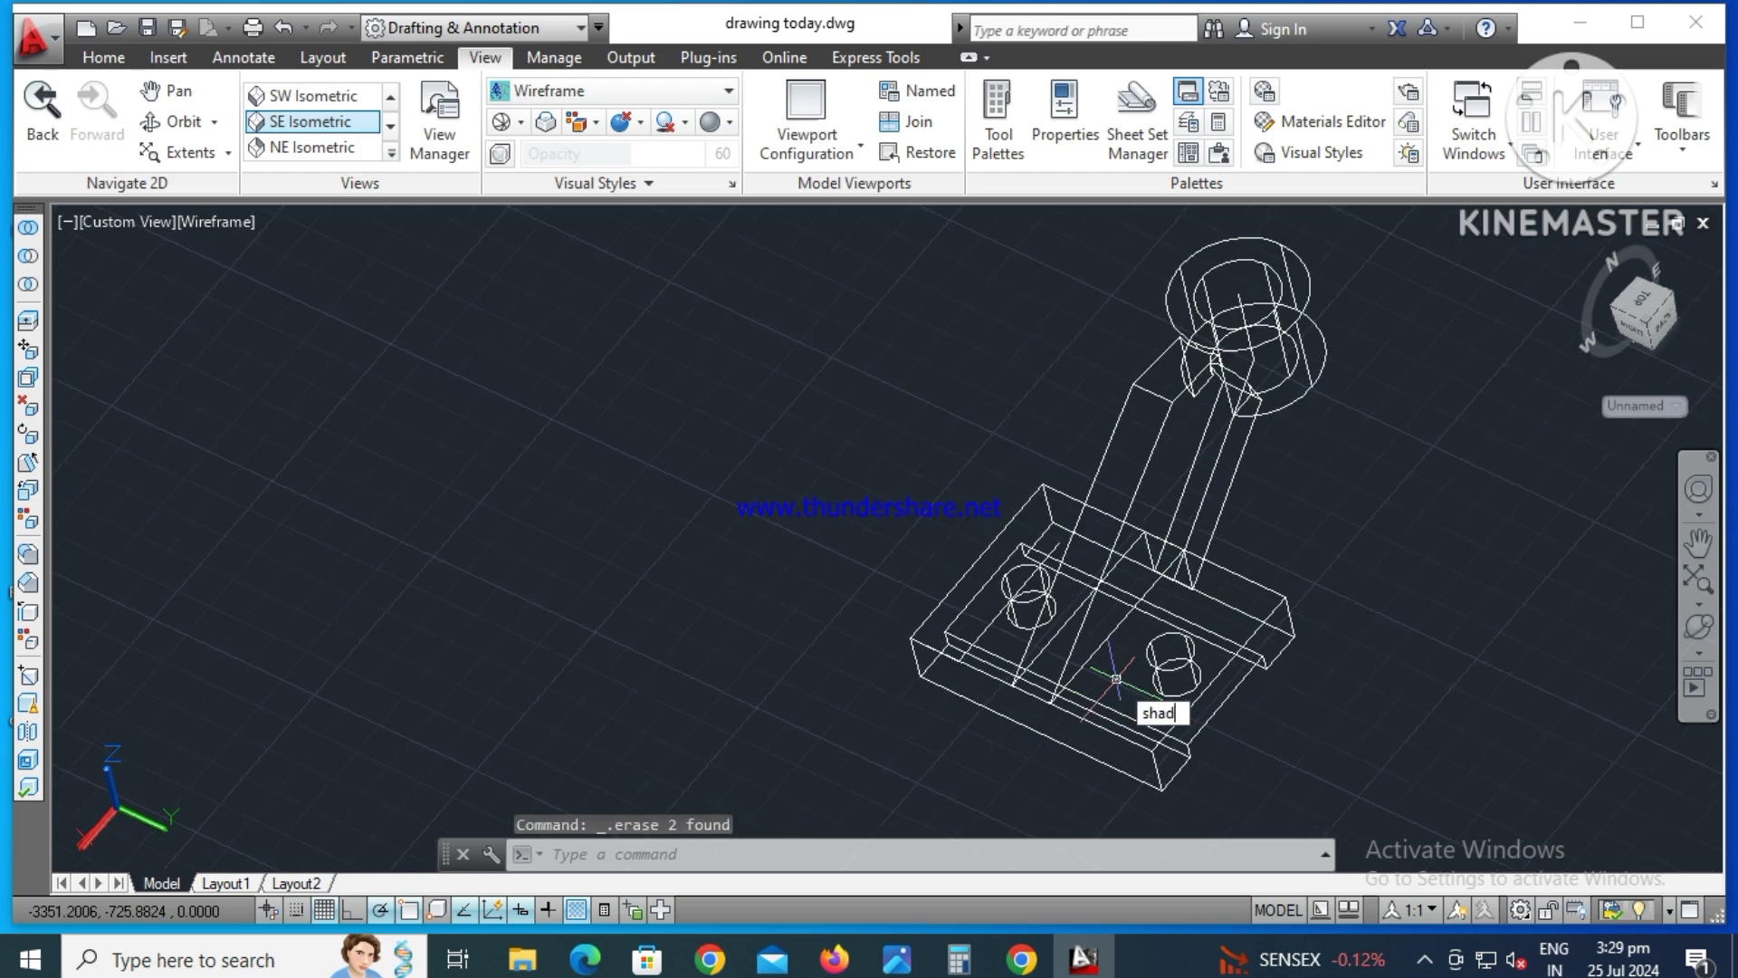
text(emo)
text(de)
key(Return)
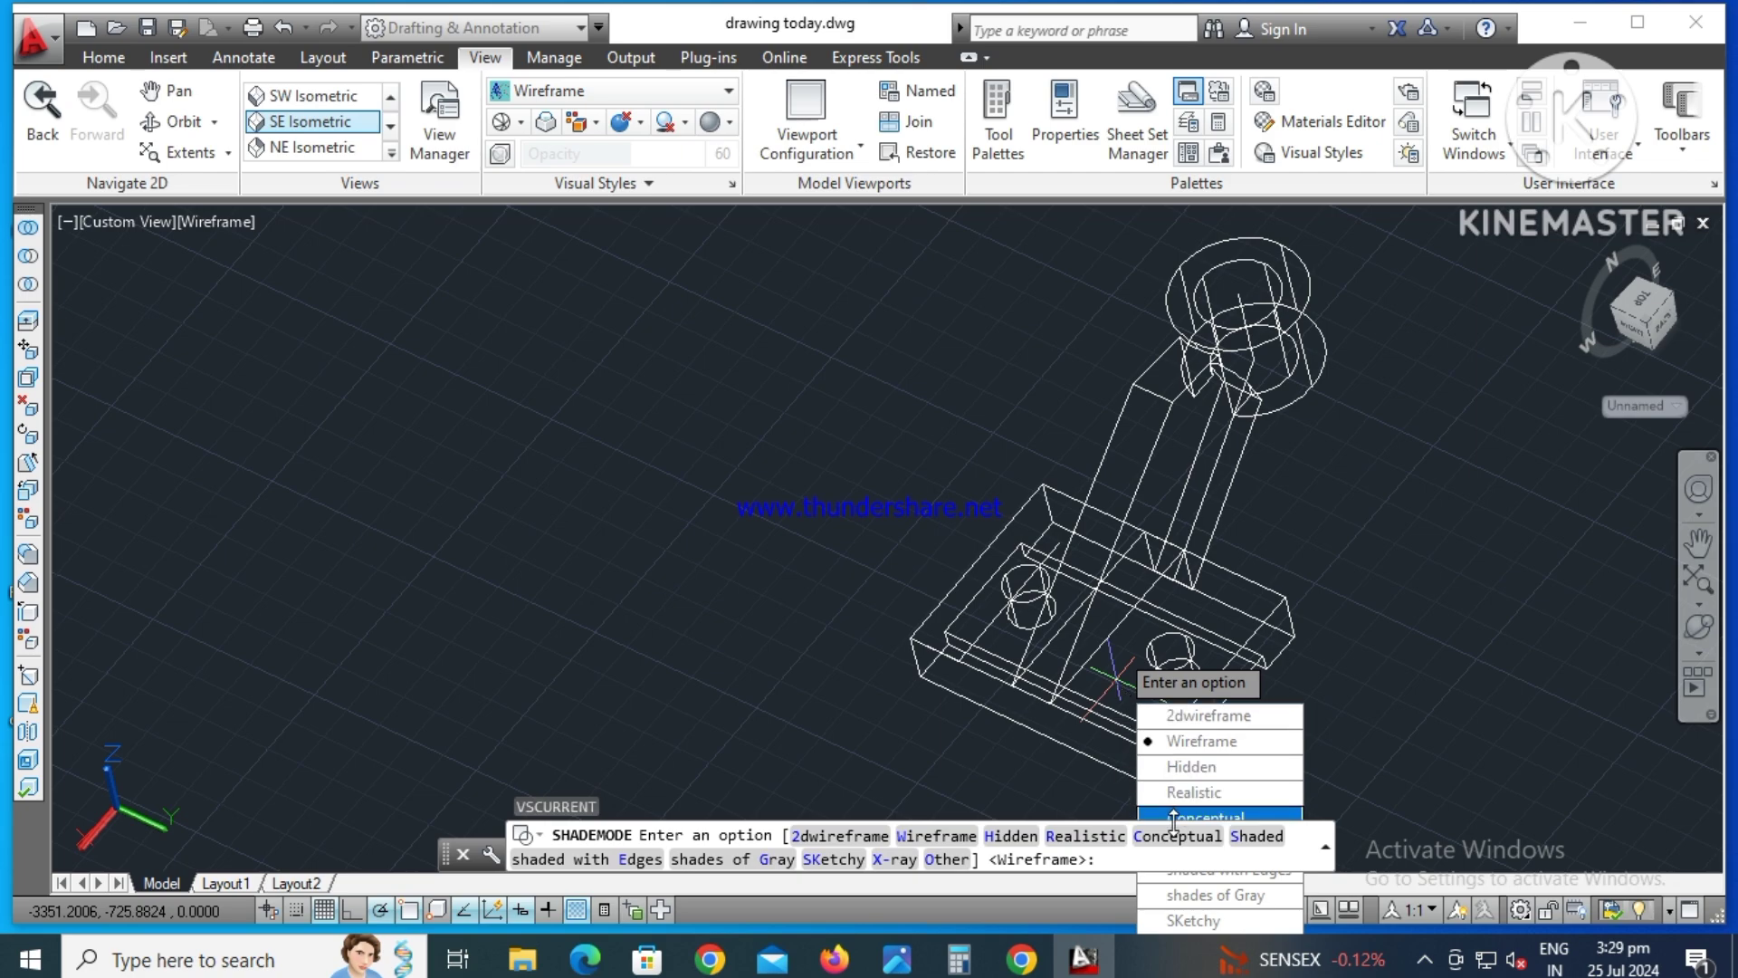
click(1186, 792)
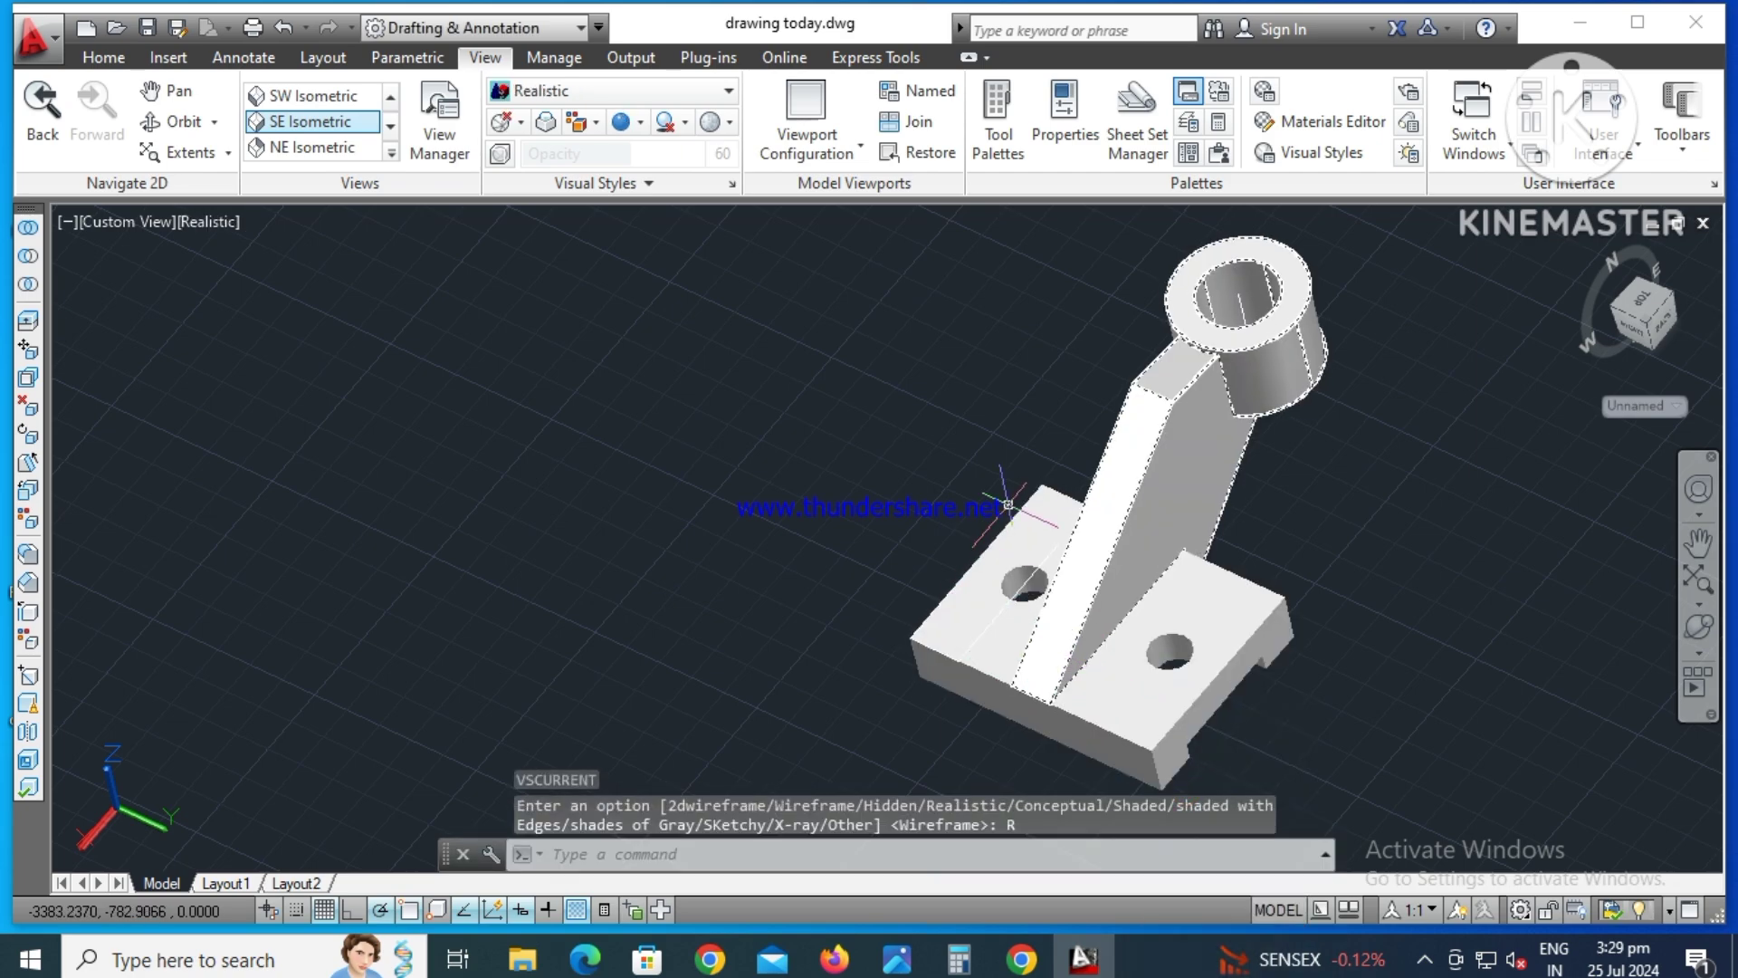
- Select the arm and base solids and set their colour to Cyan in Quick Properties
click(1099, 520)
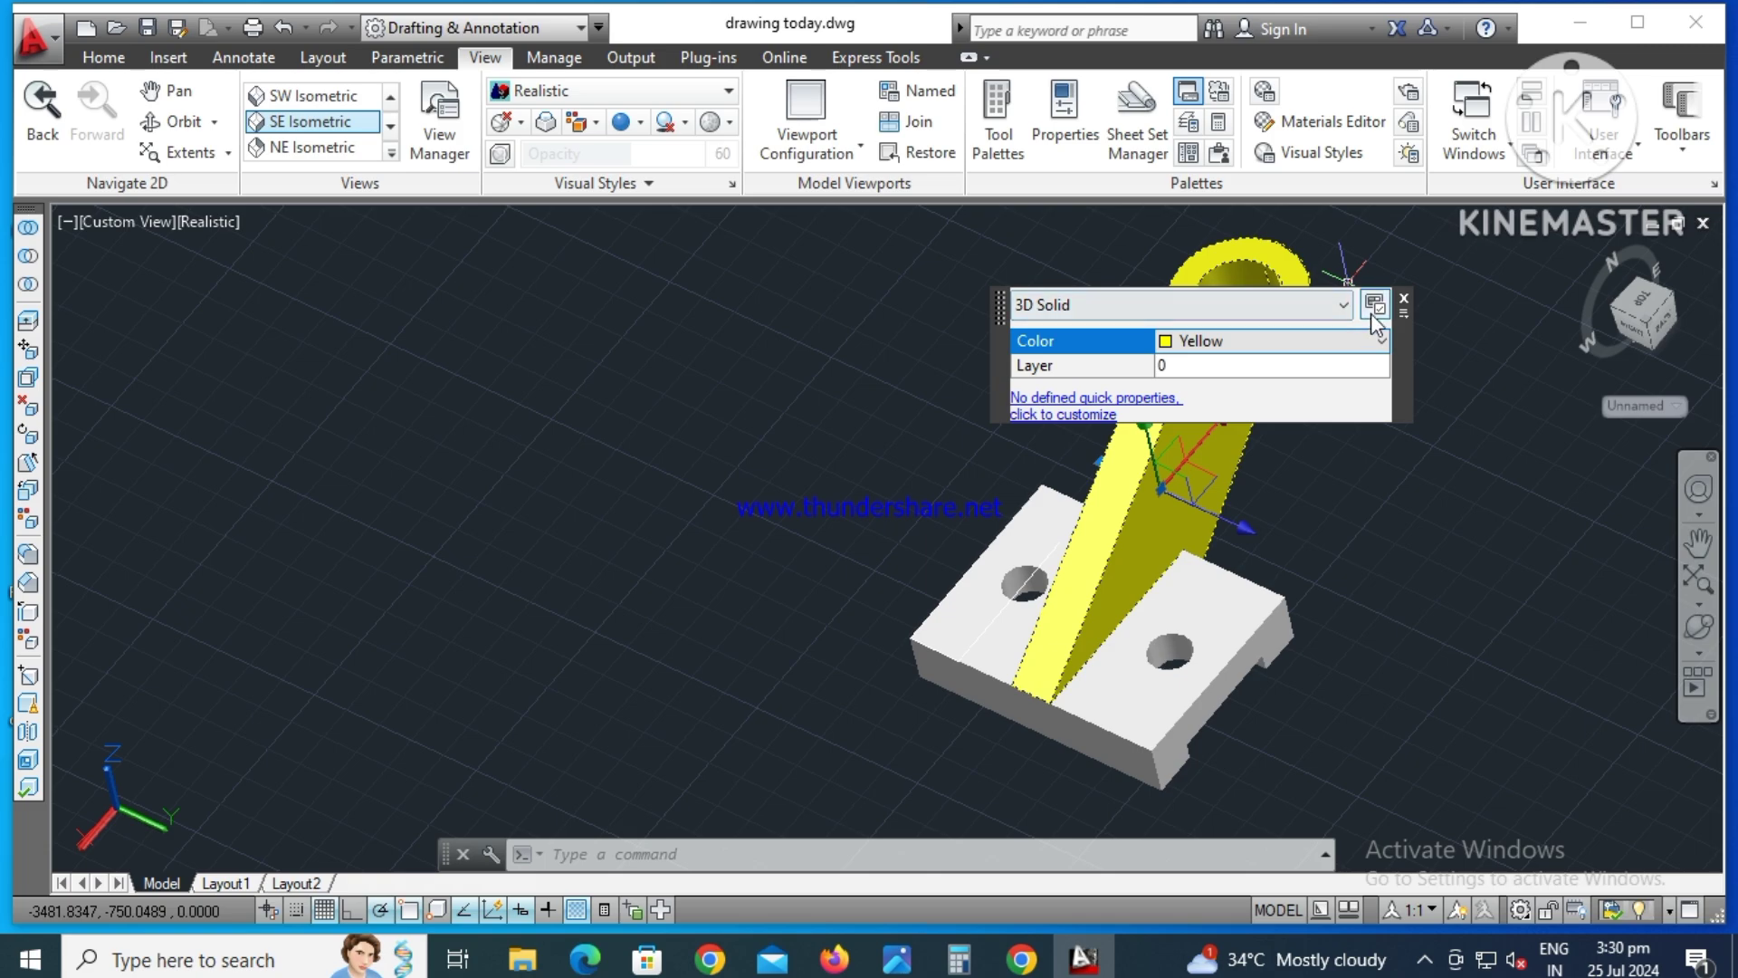
click(1401, 299)
click(1403, 301)
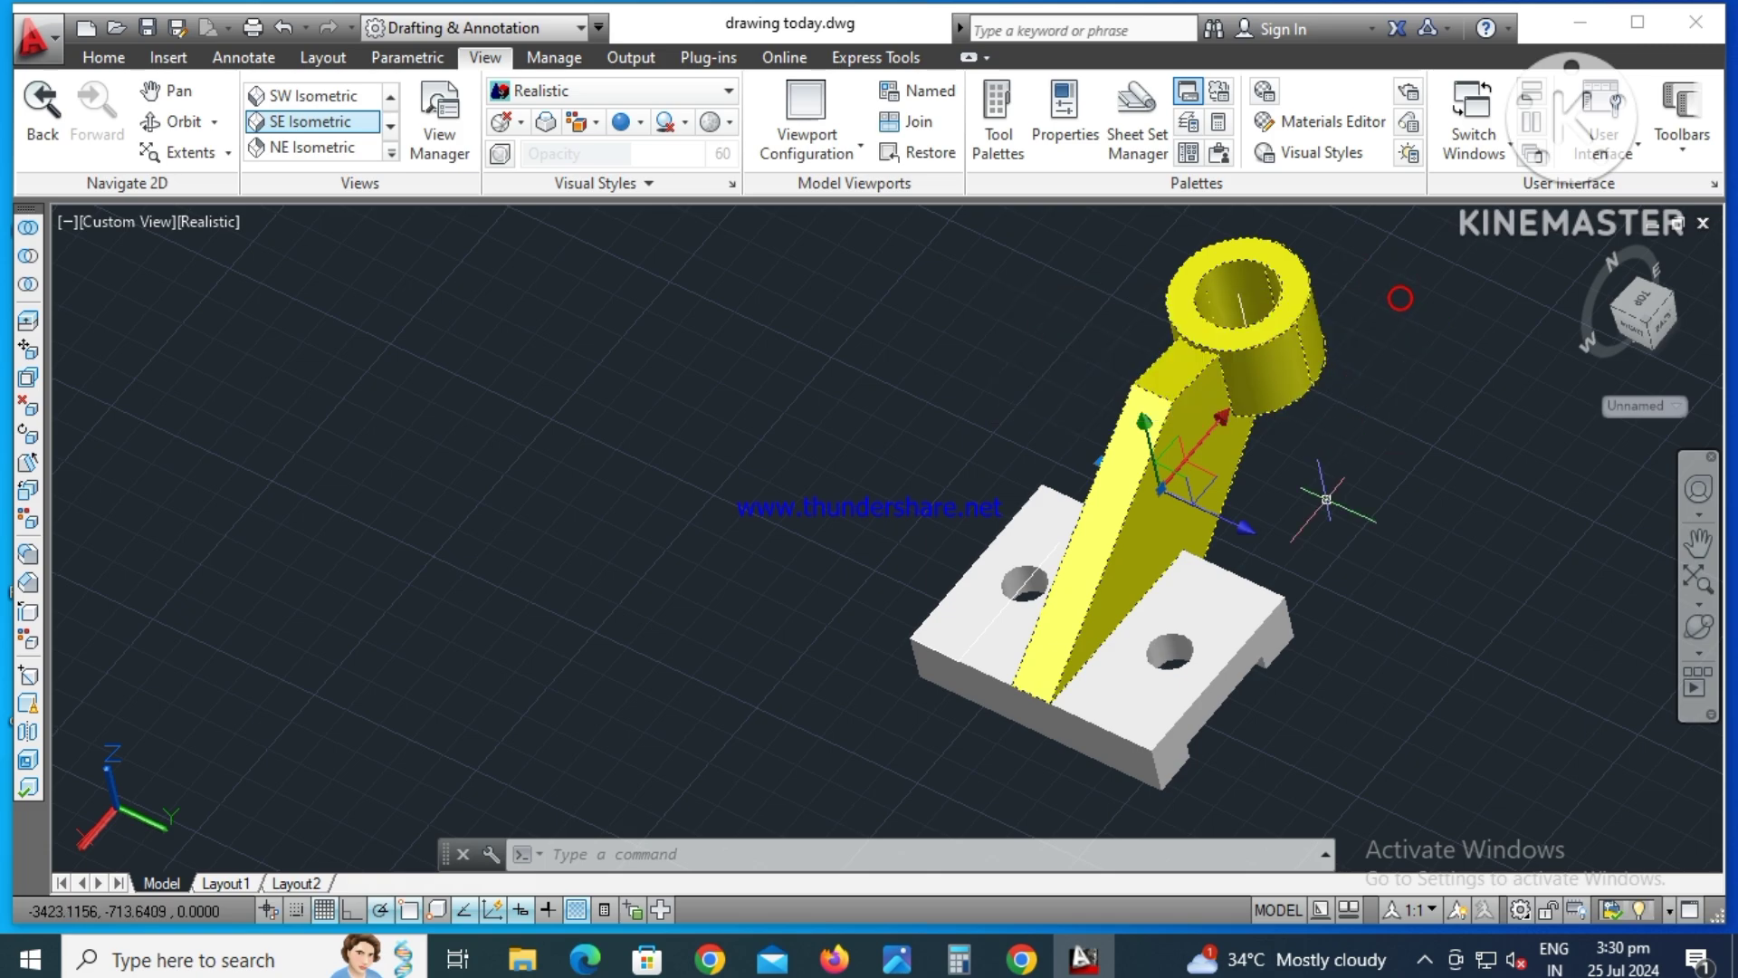
click(1129, 697)
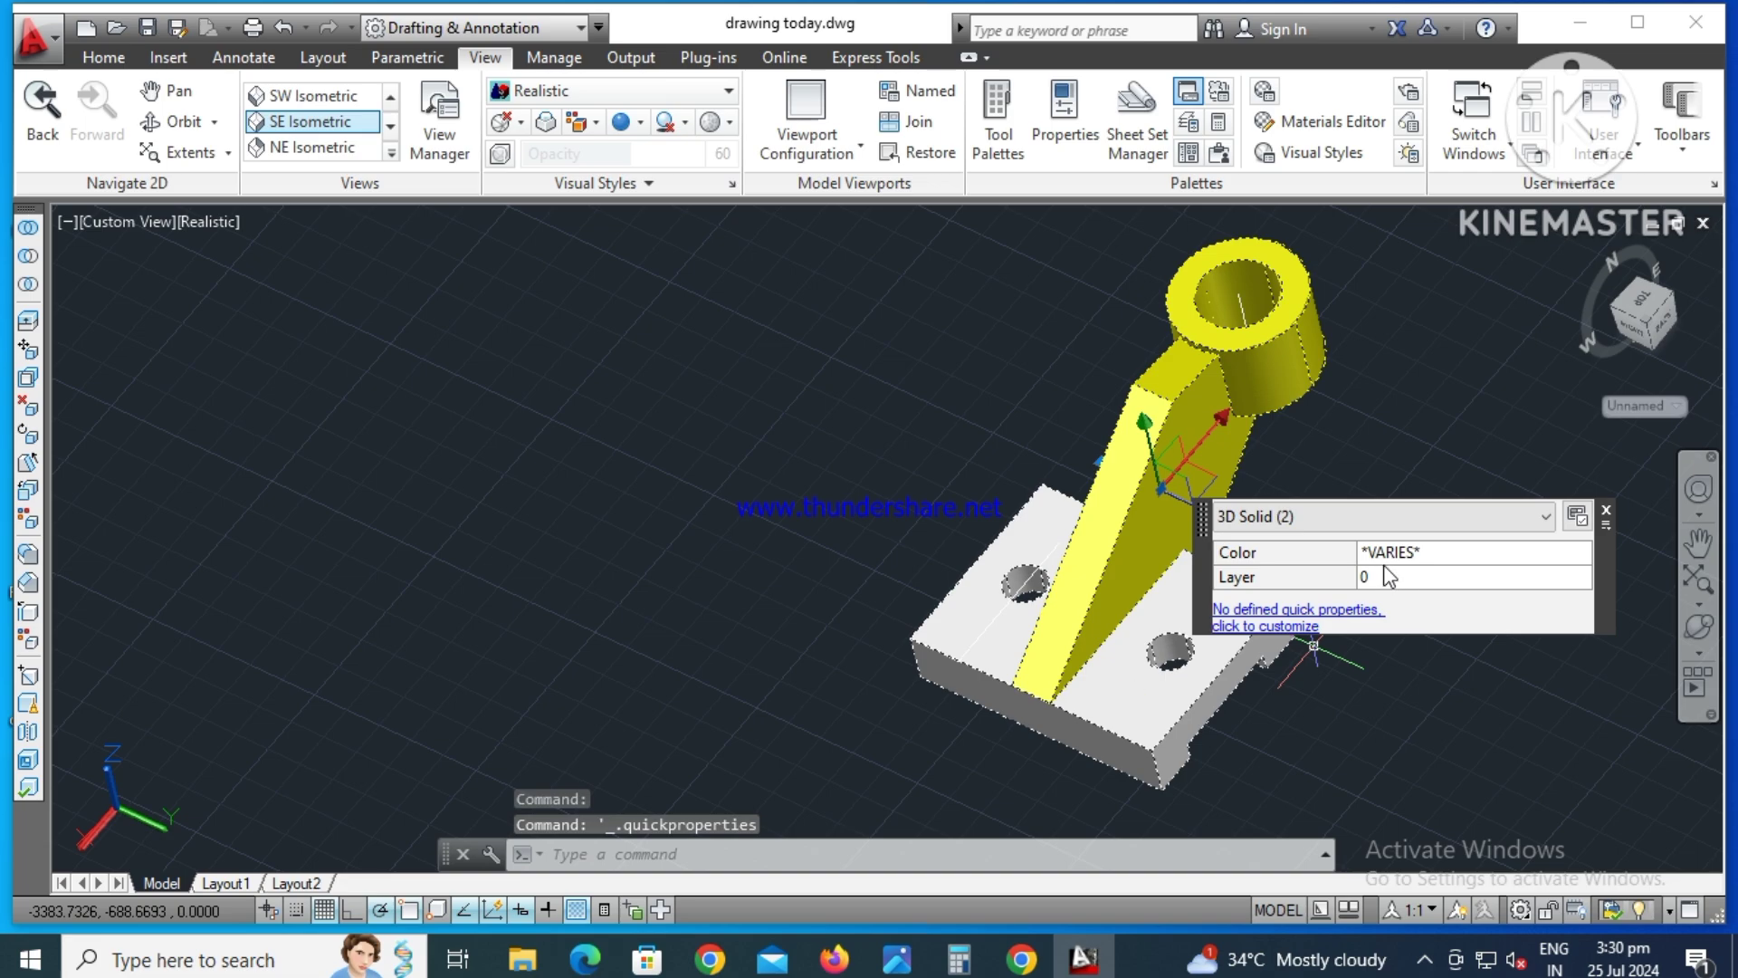
click(1385, 554)
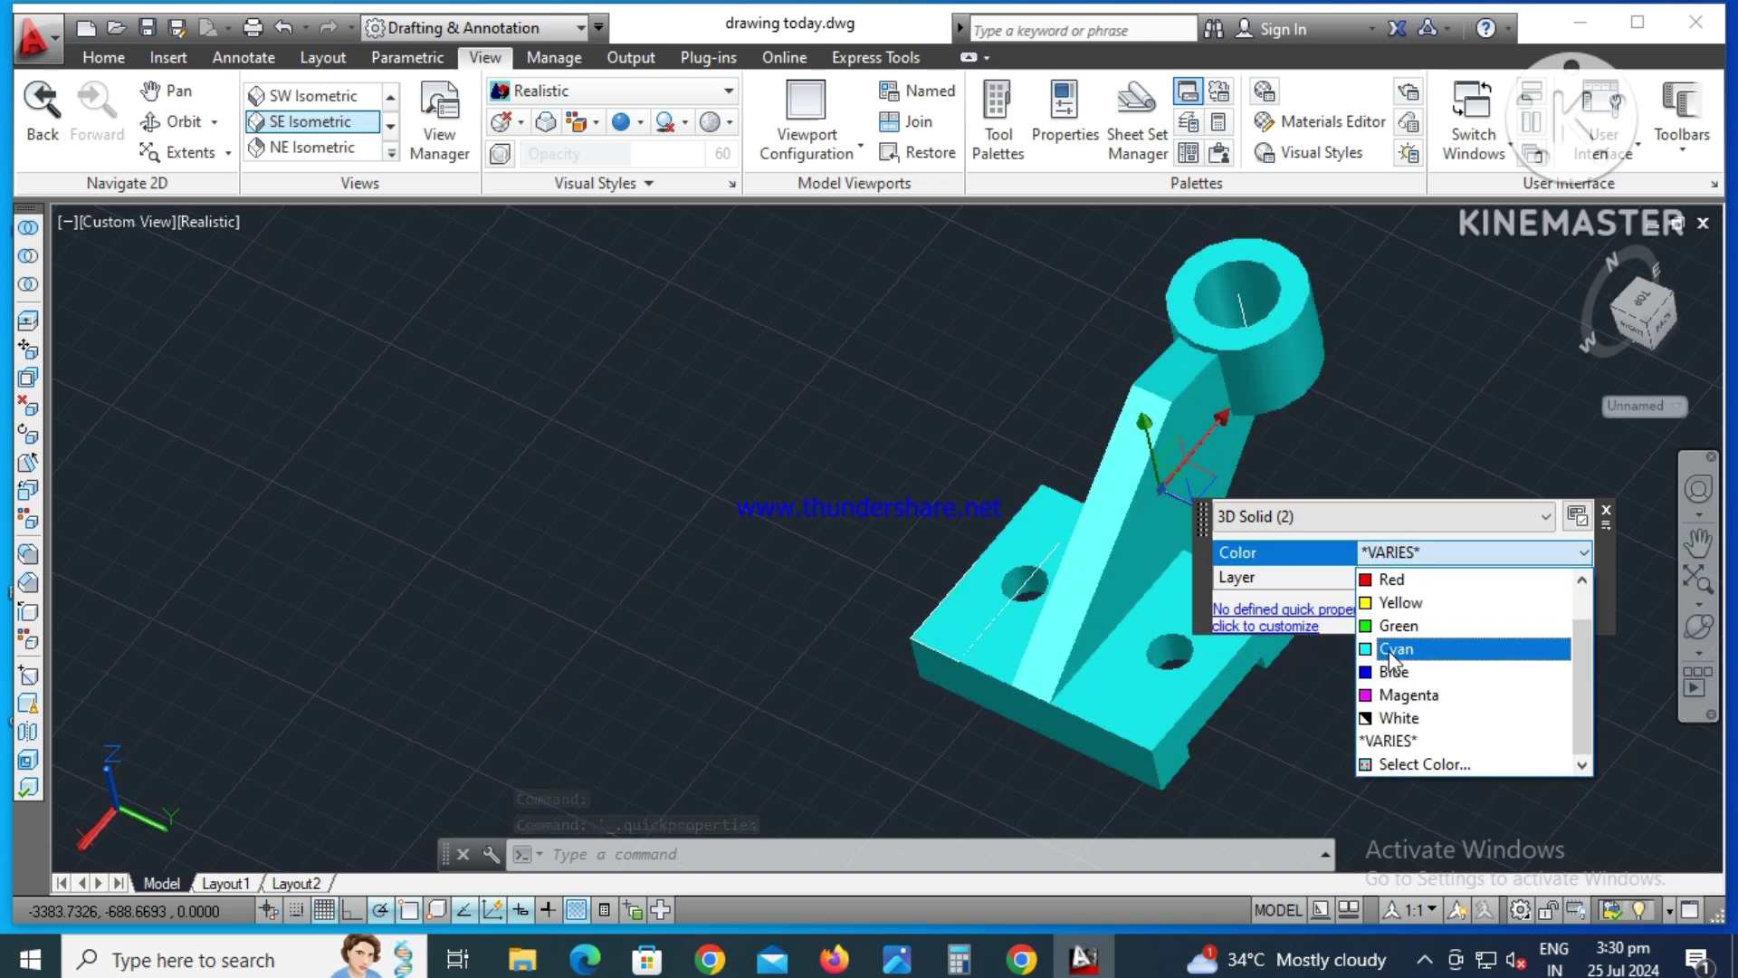
click(1391, 650)
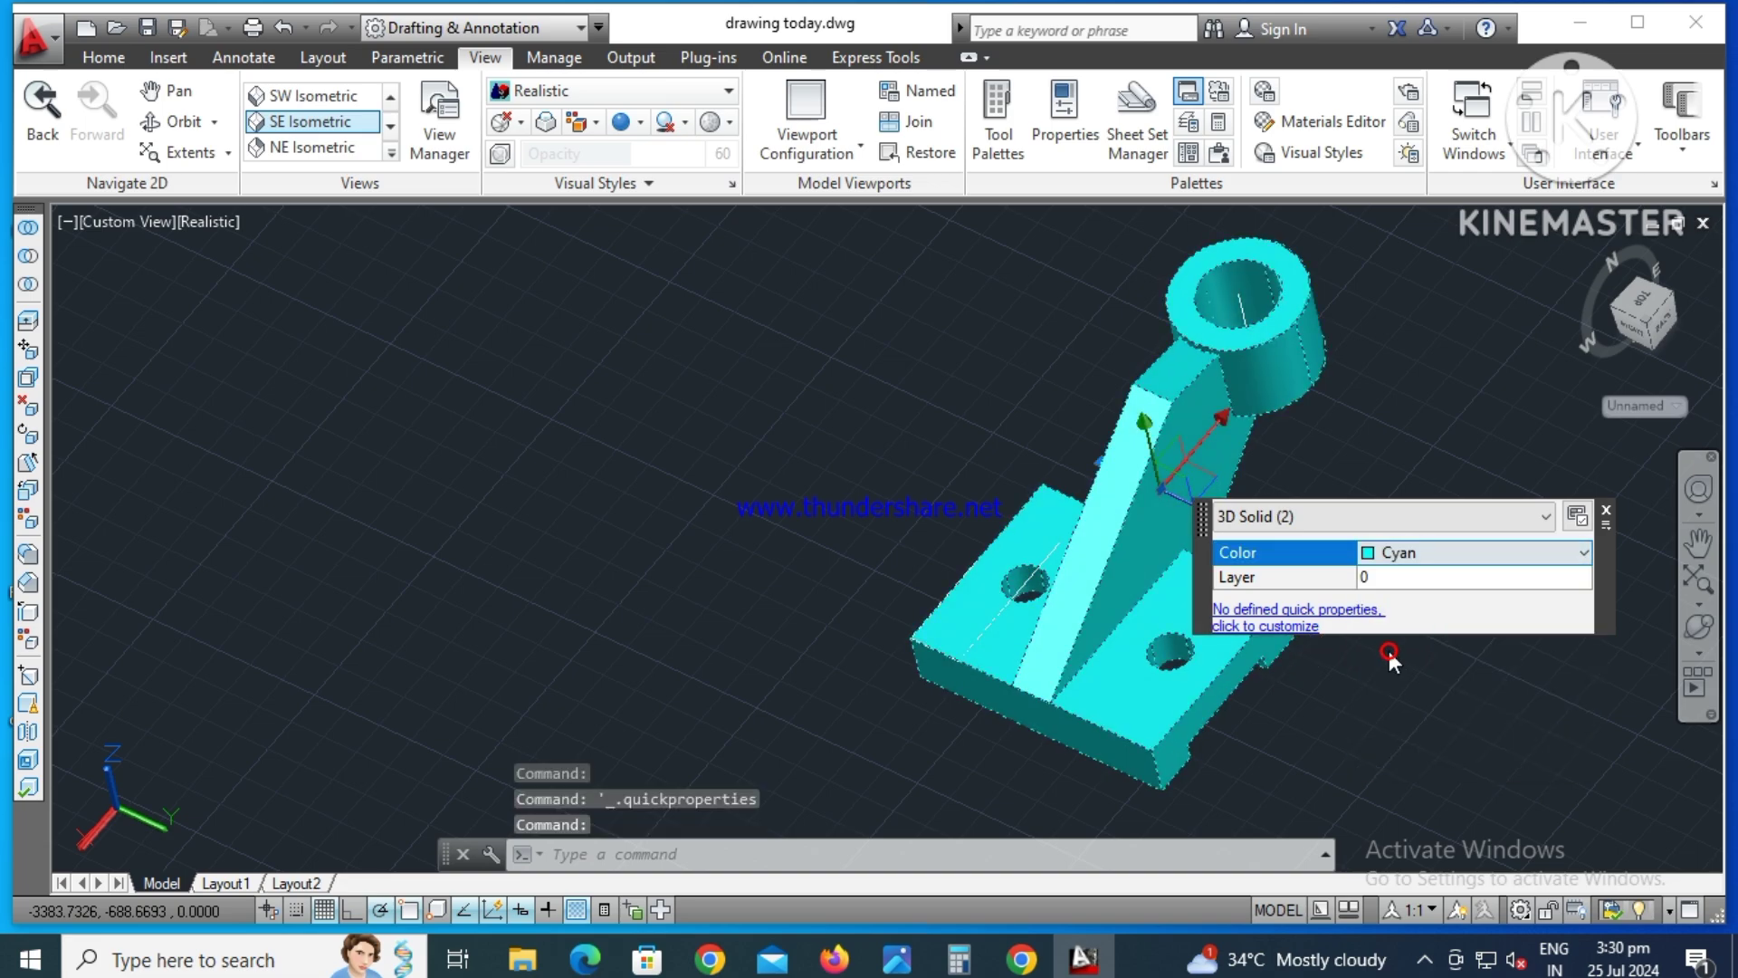
click(1606, 509)
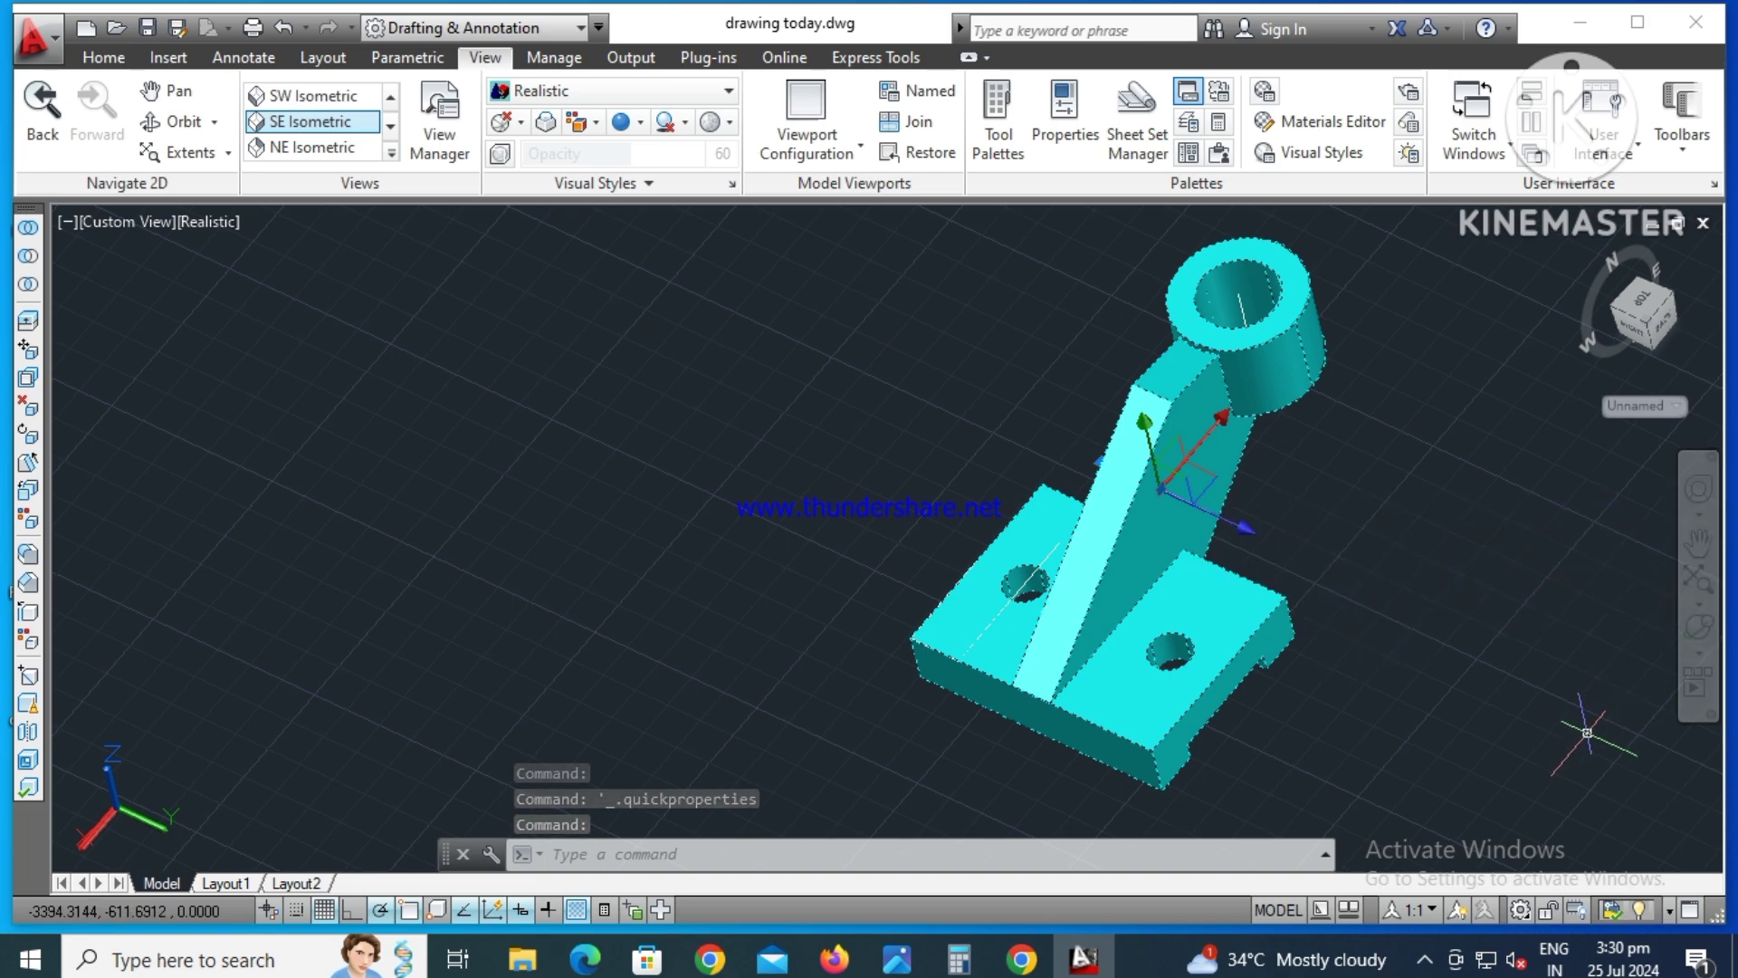
- Free-orbit the bracket to view it from the front
click(1699, 653)
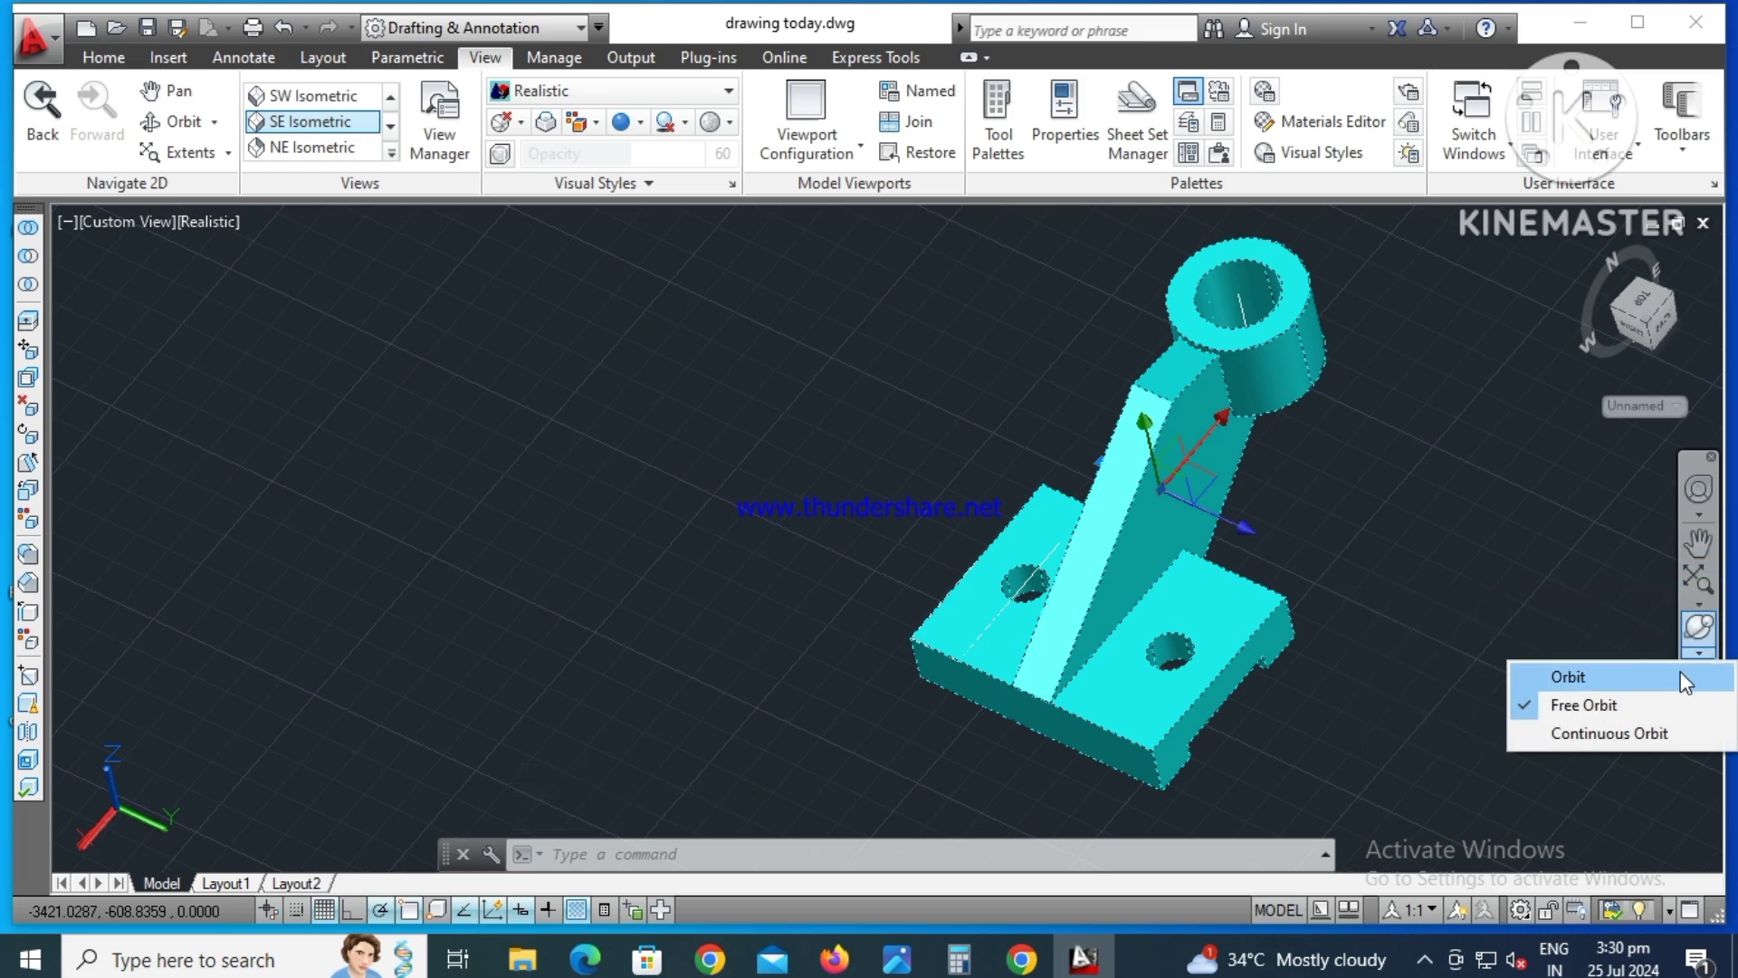
click(1571, 704)
drag(1184, 603, 1003, 476)
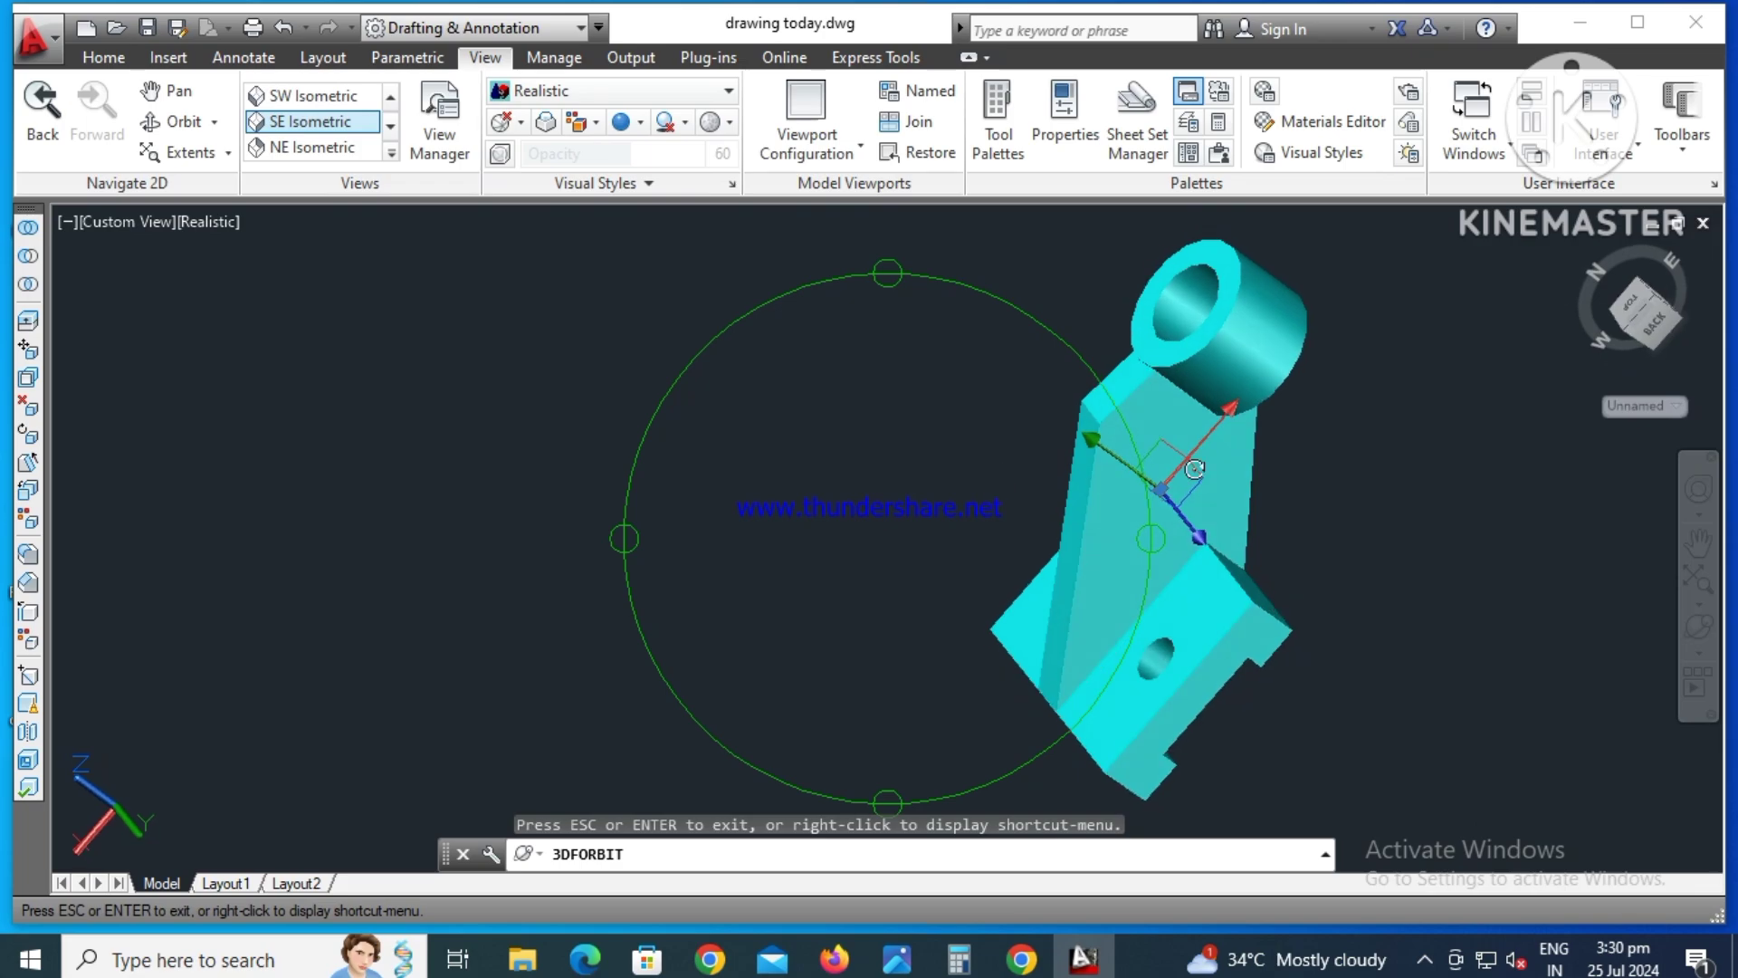
mouse_move(1003, 476)
mouse_down()
mouse_move(1165, 690)
mouse_move(1098, 613)
mouse_move(845, 413)
mouse_move(846, 361)
mouse_move(803, 497)
mouse_move(1040, 442)
mouse_move(1066, 523)
mouse_move(997, 546)
mouse_move(923, 438)
mouse_move(923, 257)
mouse_move(872, 435)
mouse_move(824, 505)
mouse_up()
mouse_move(1224, 447)
mouse_down()
mouse_move(1117, 485)
mouse_move(1099, 457)
mouse_move(1036, 487)
mouse_move(947, 603)
mouse_up()
right_click(765, 494)
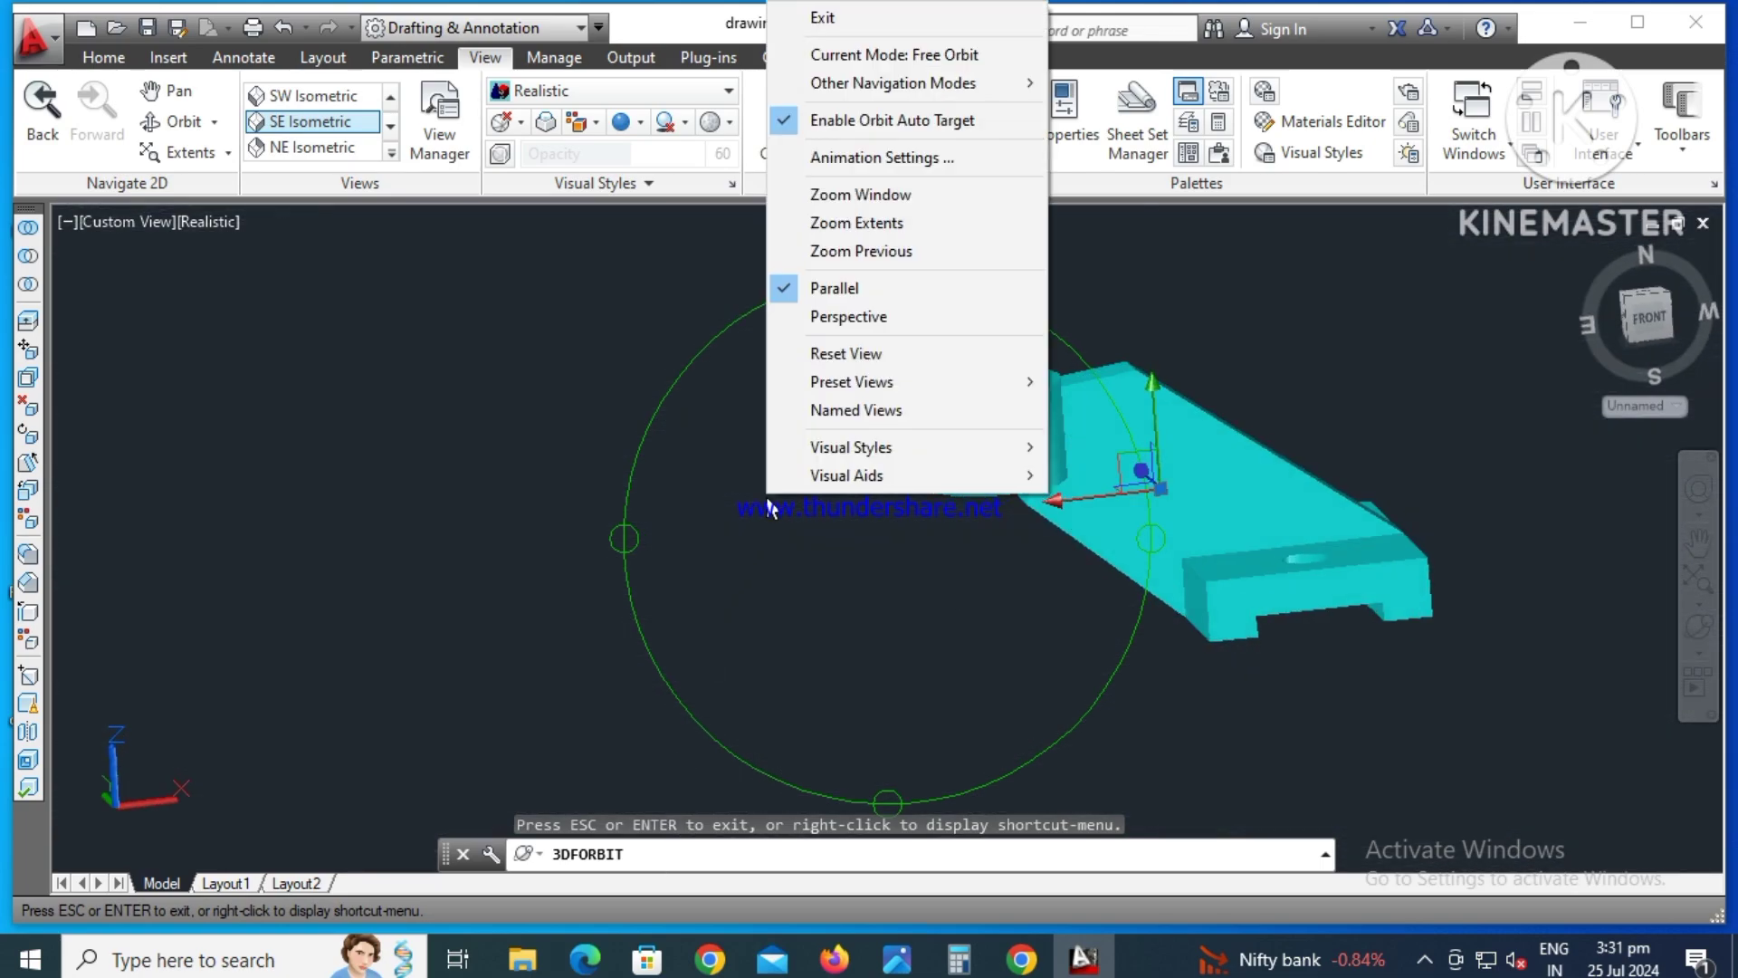
click(858, 24)
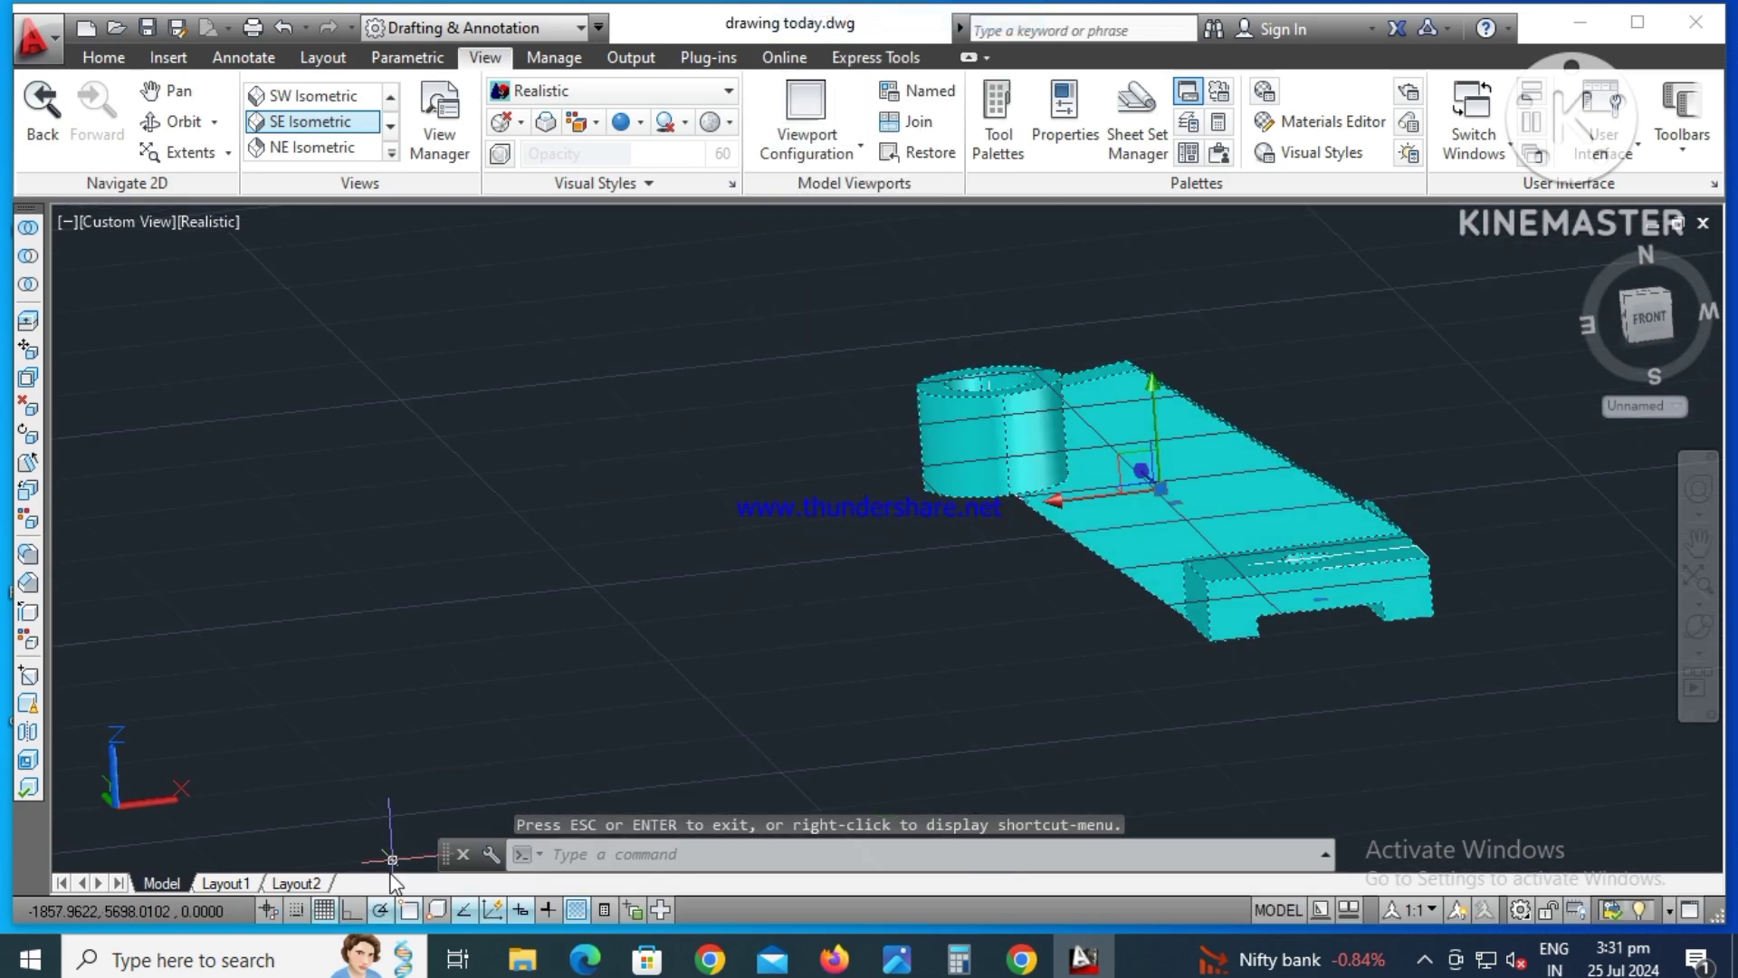
- Turn off the grid and pan the bracket left and down in the view
click(324, 909)
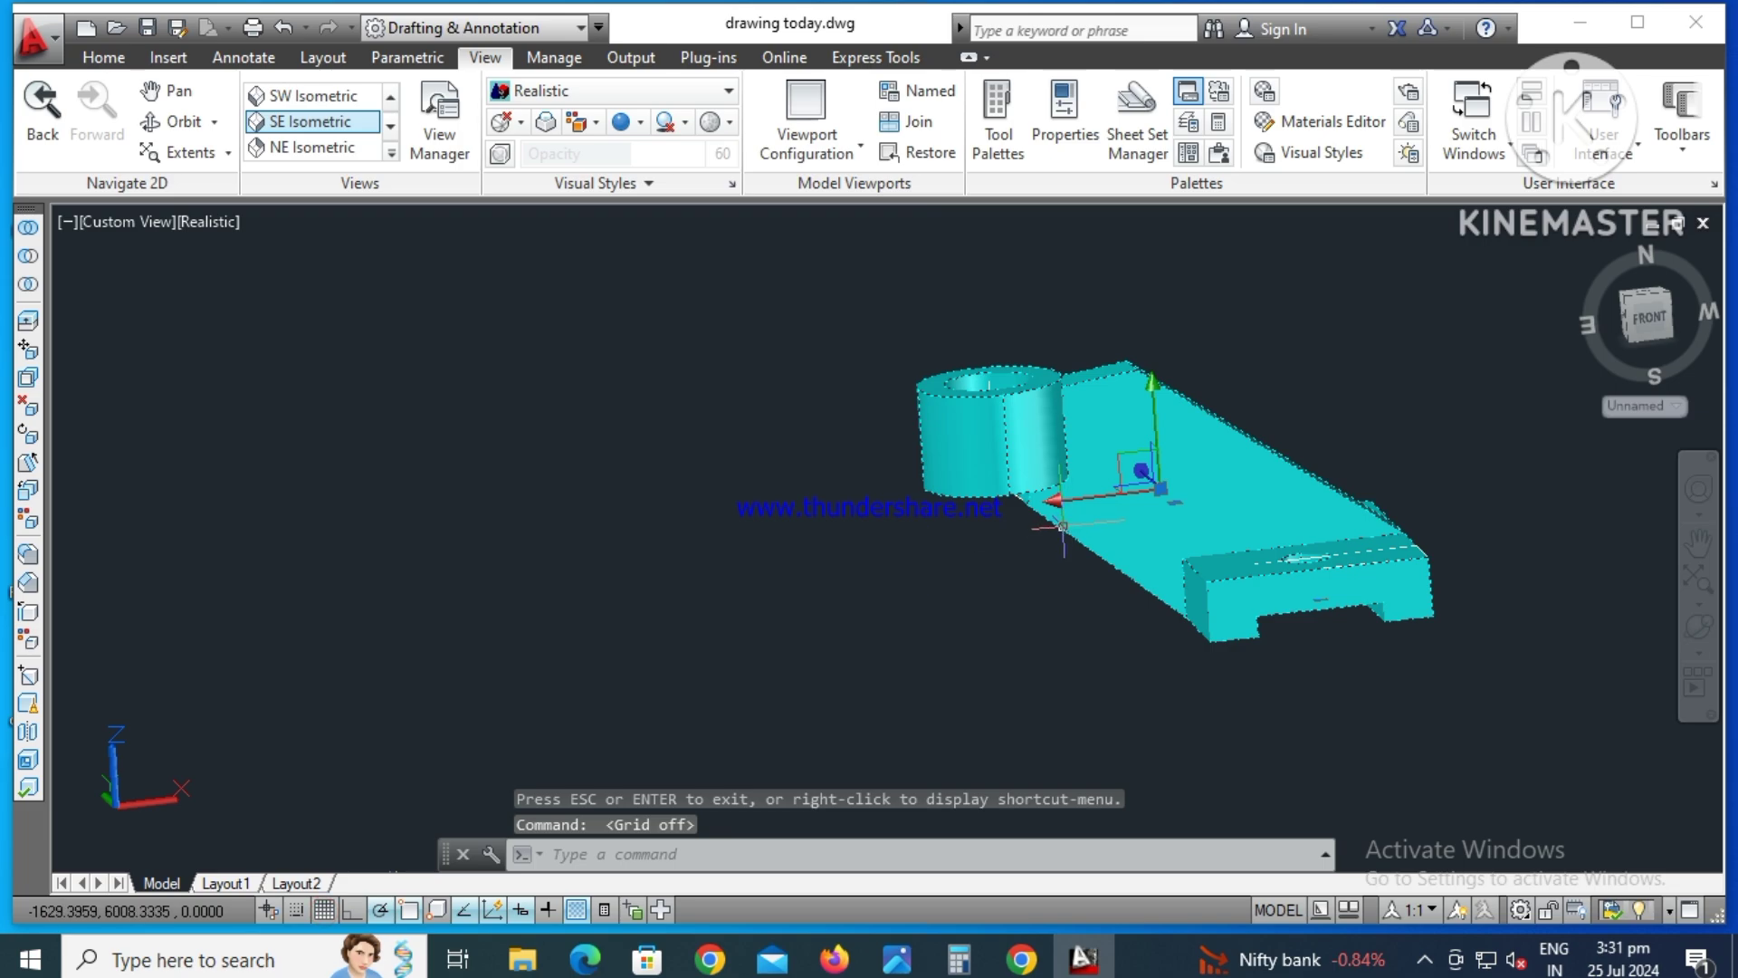
click(1699, 541)
drag(1253, 491, 963, 527)
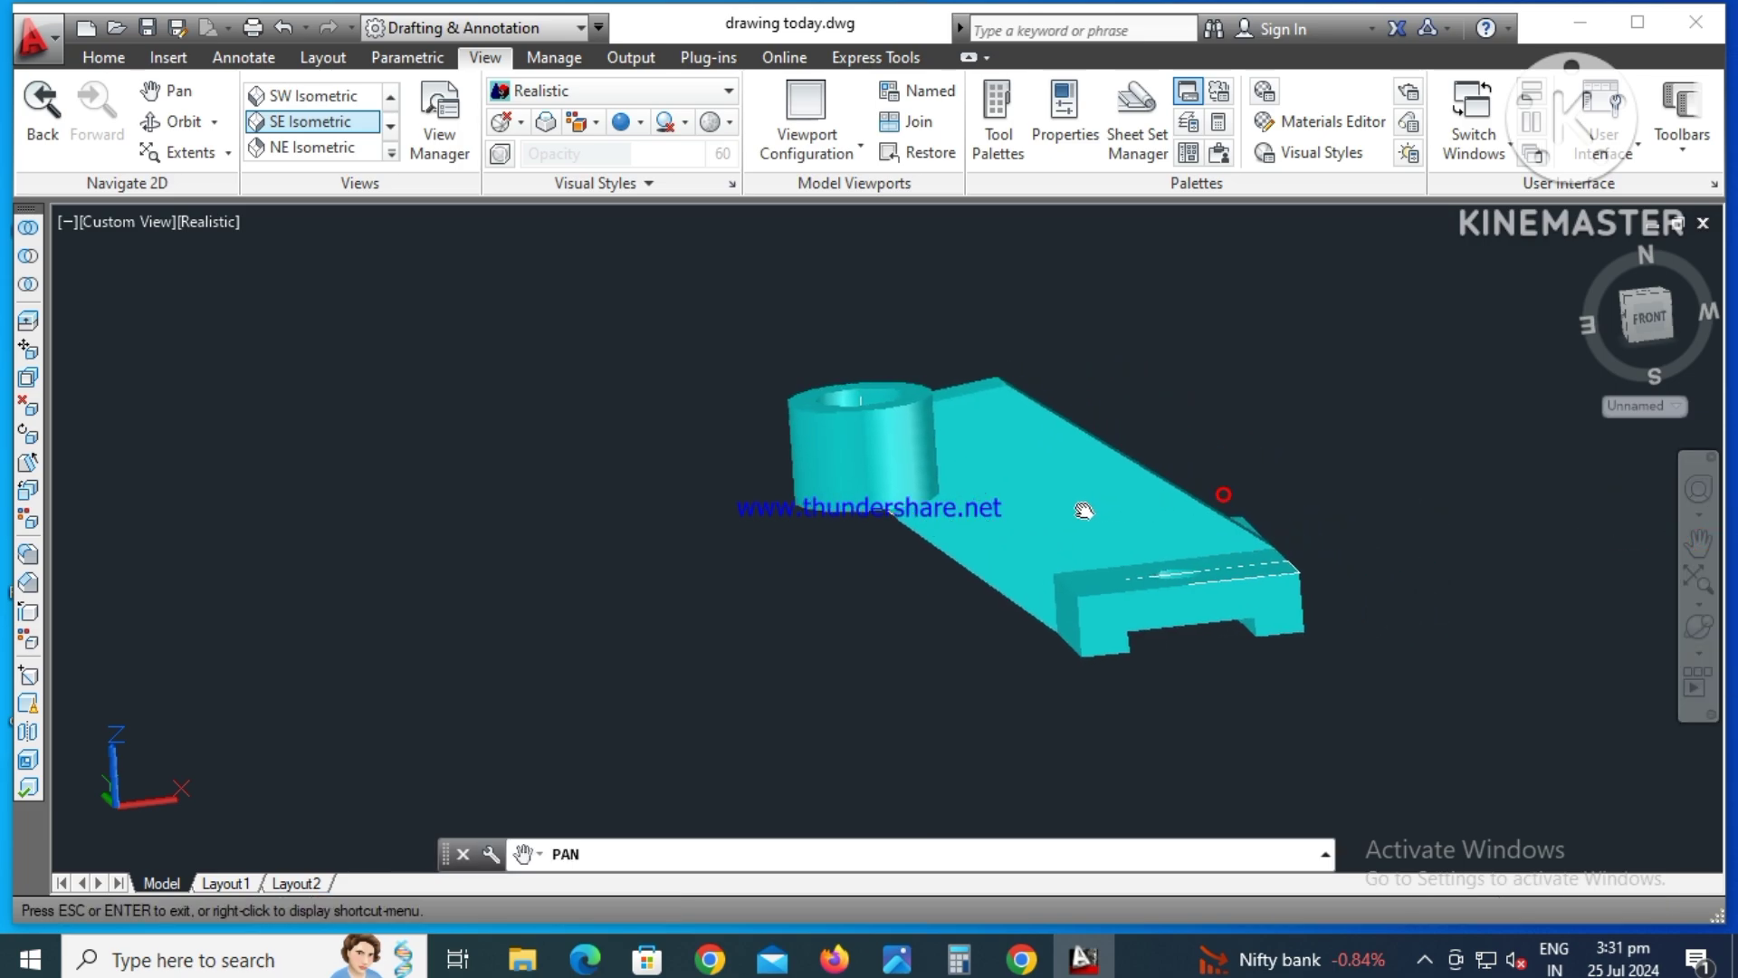
right_click(1084, 362)
click(1102, 376)
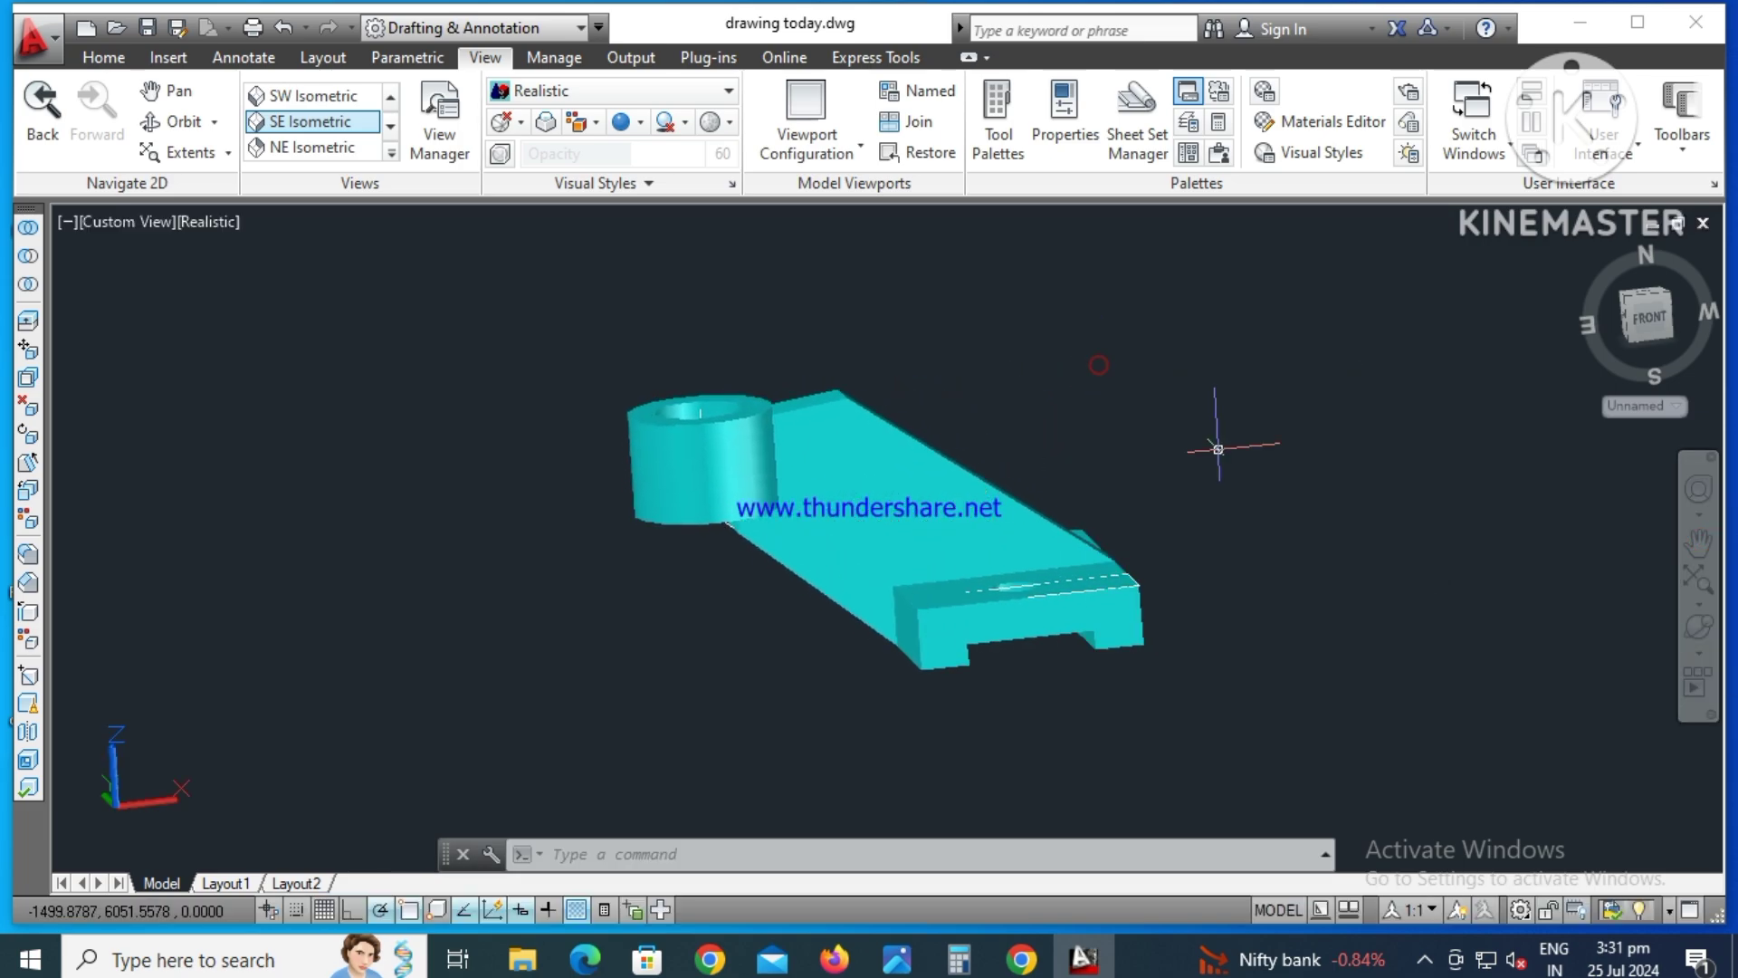
- Free-orbit the bracket upright with the boss on top
click(1698, 655)
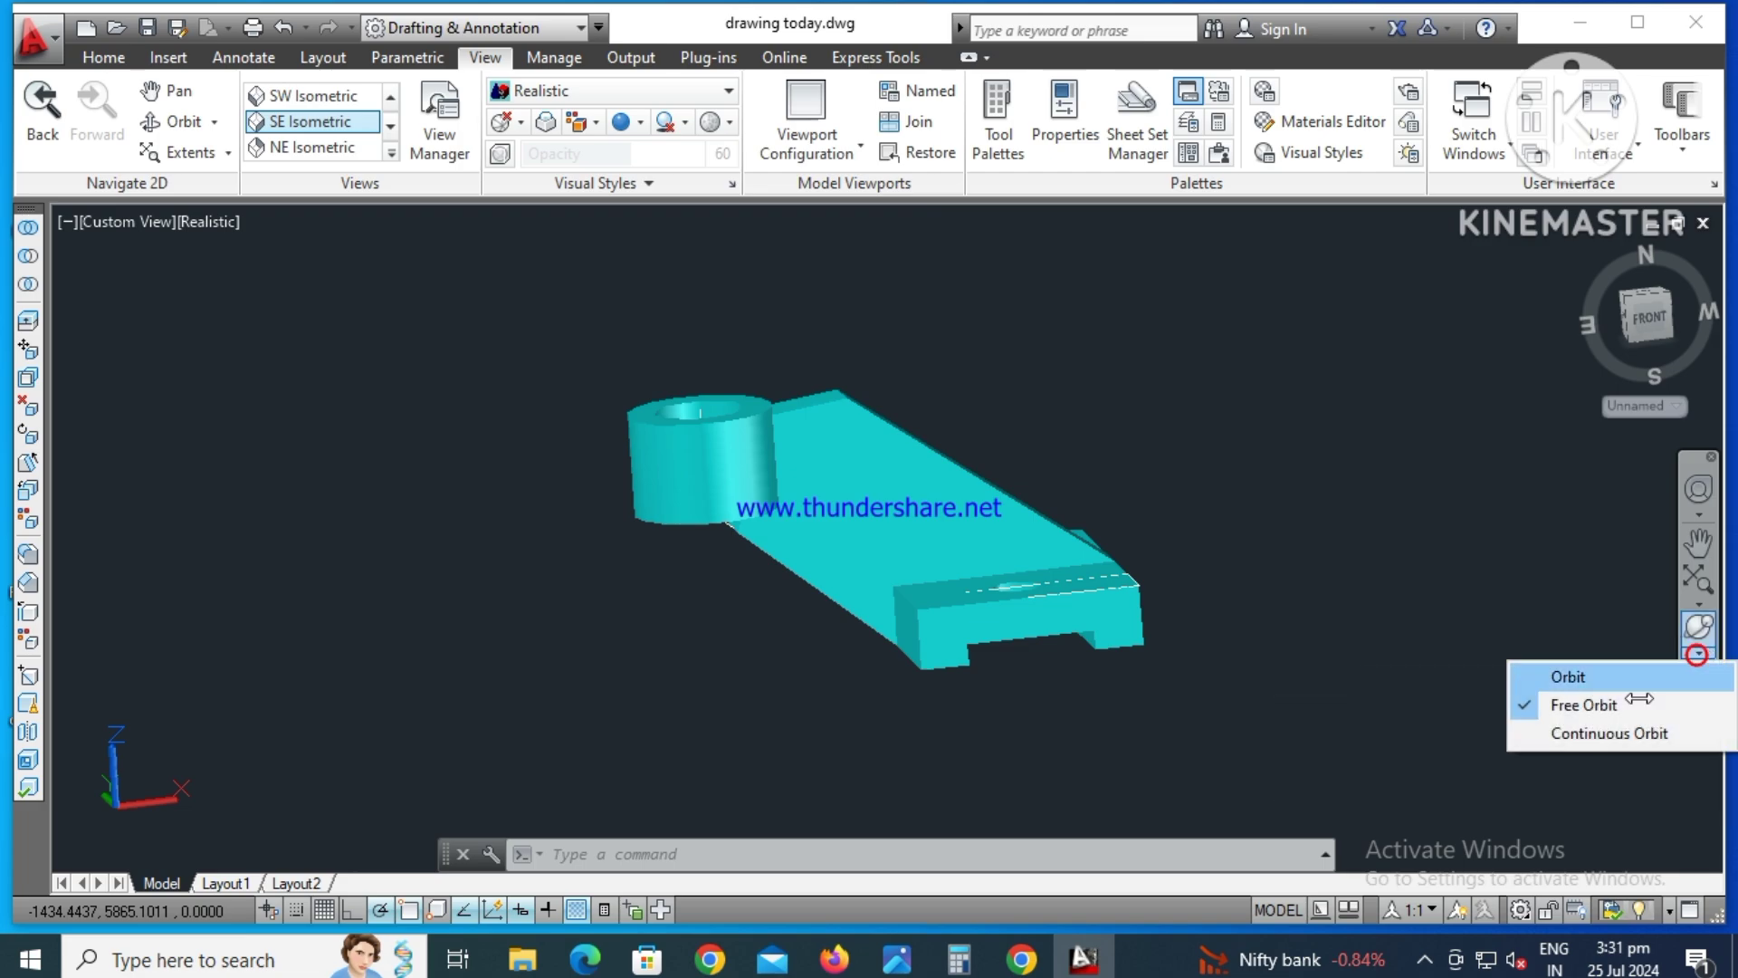
click(1584, 704)
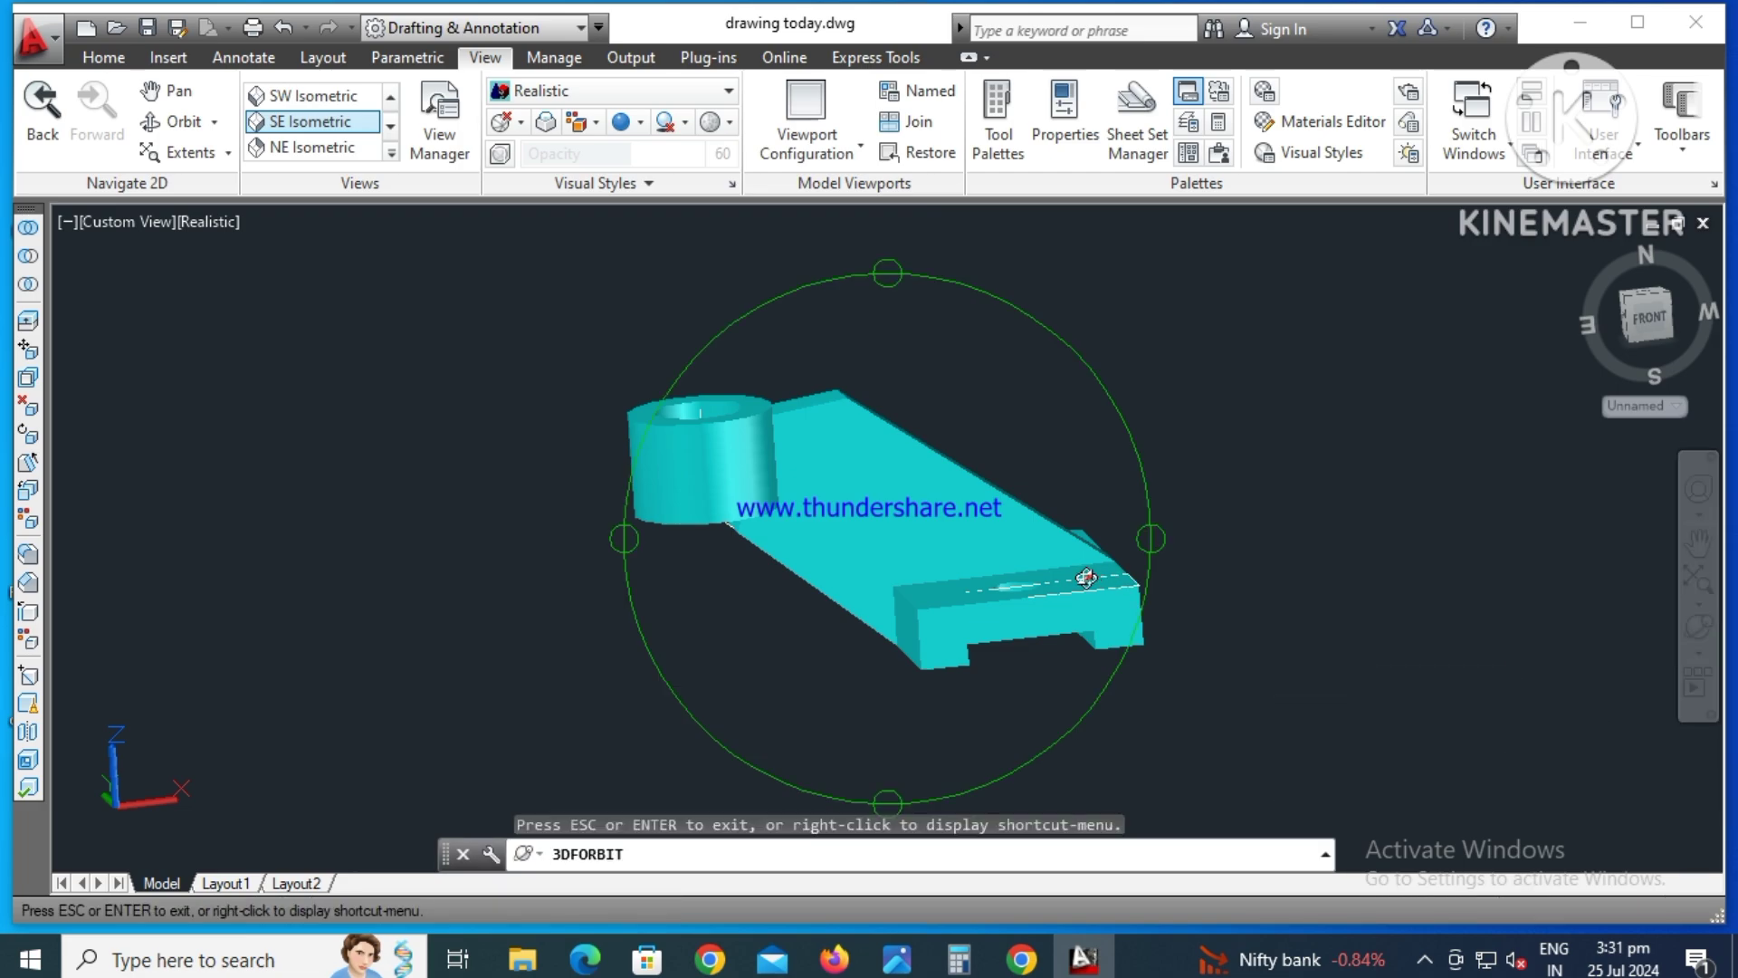
mouse_move(1086, 576)
mouse_down()
mouse_move(920, 591)
mouse_move(961, 573)
mouse_move(1029, 589)
mouse_move(1000, 620)
mouse_move(1120, 601)
mouse_move(838, 542)
mouse_move(833, 560)
mouse_move(888, 562)
mouse_move(848, 562)
mouse_up()
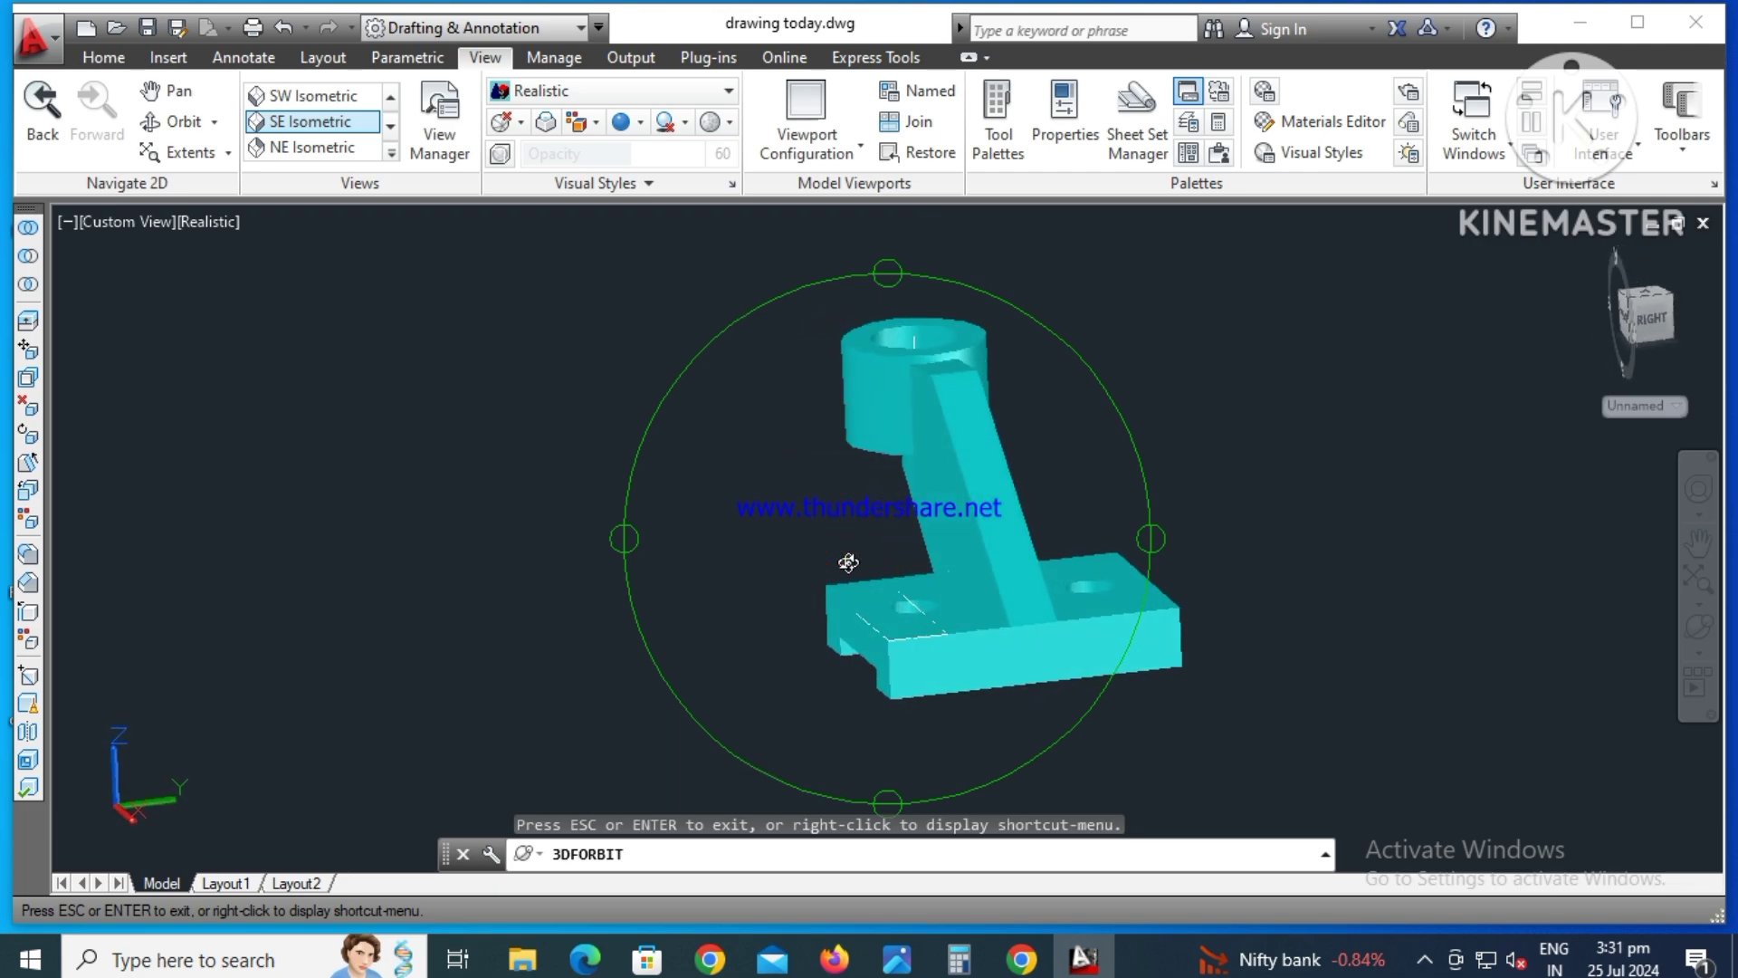
right_click(1079, 431)
click(1102, 445)
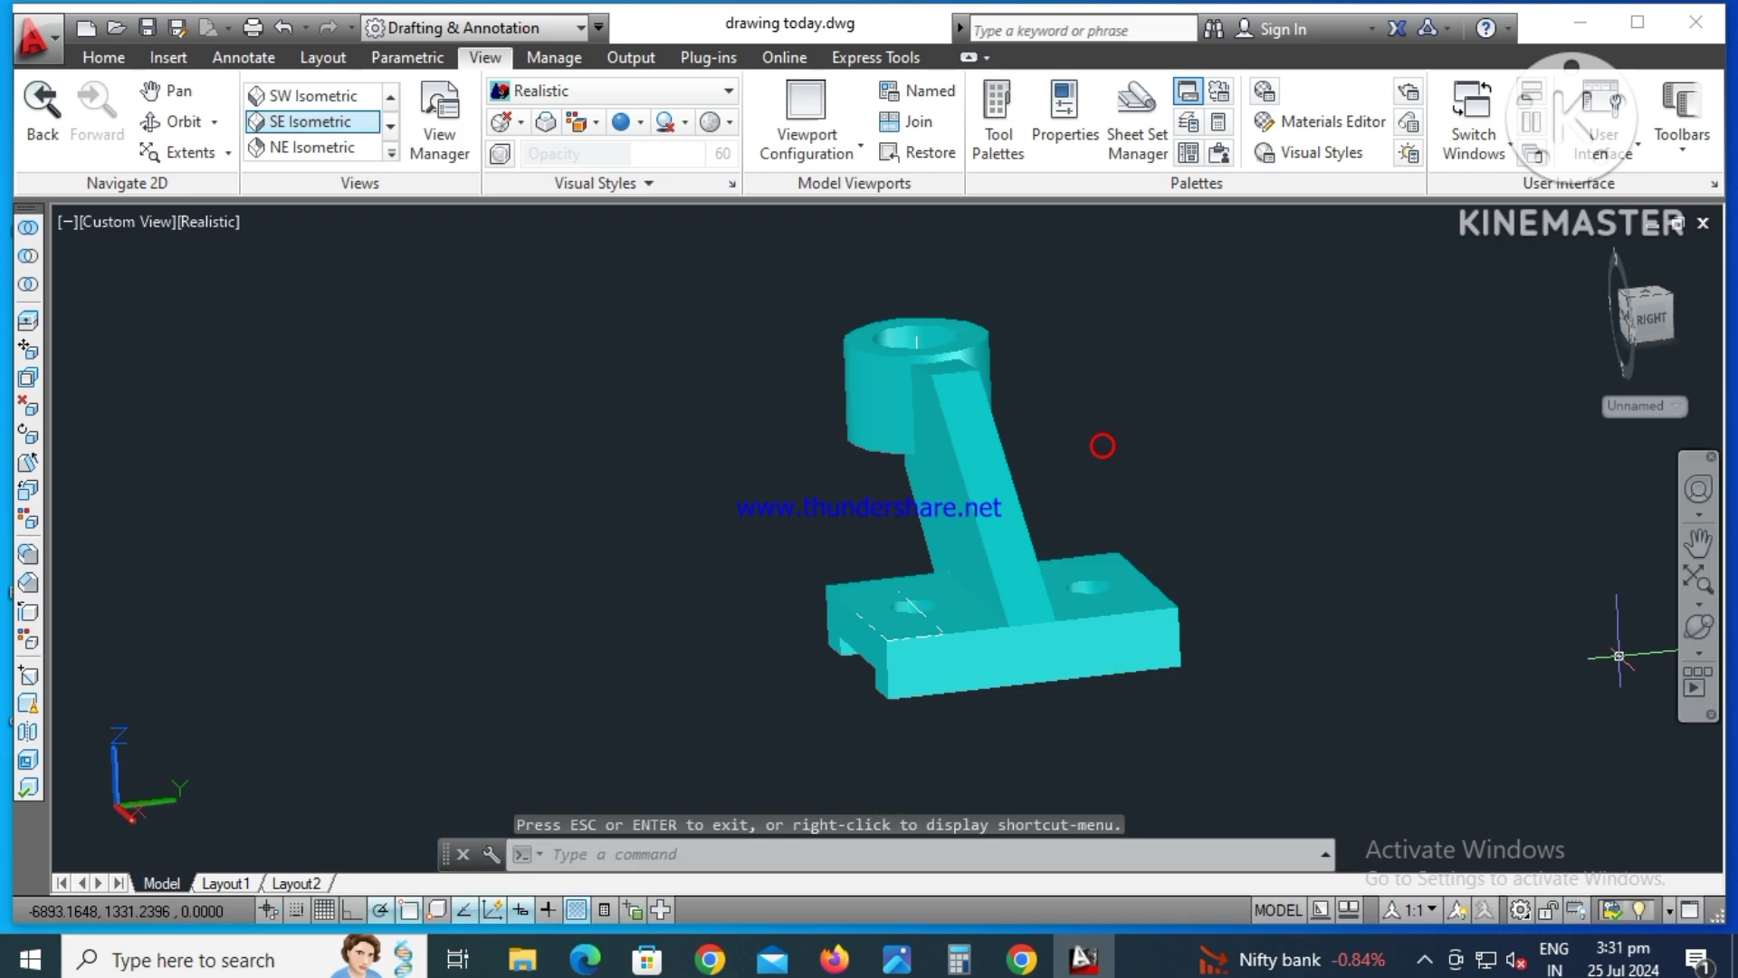
click(1700, 650)
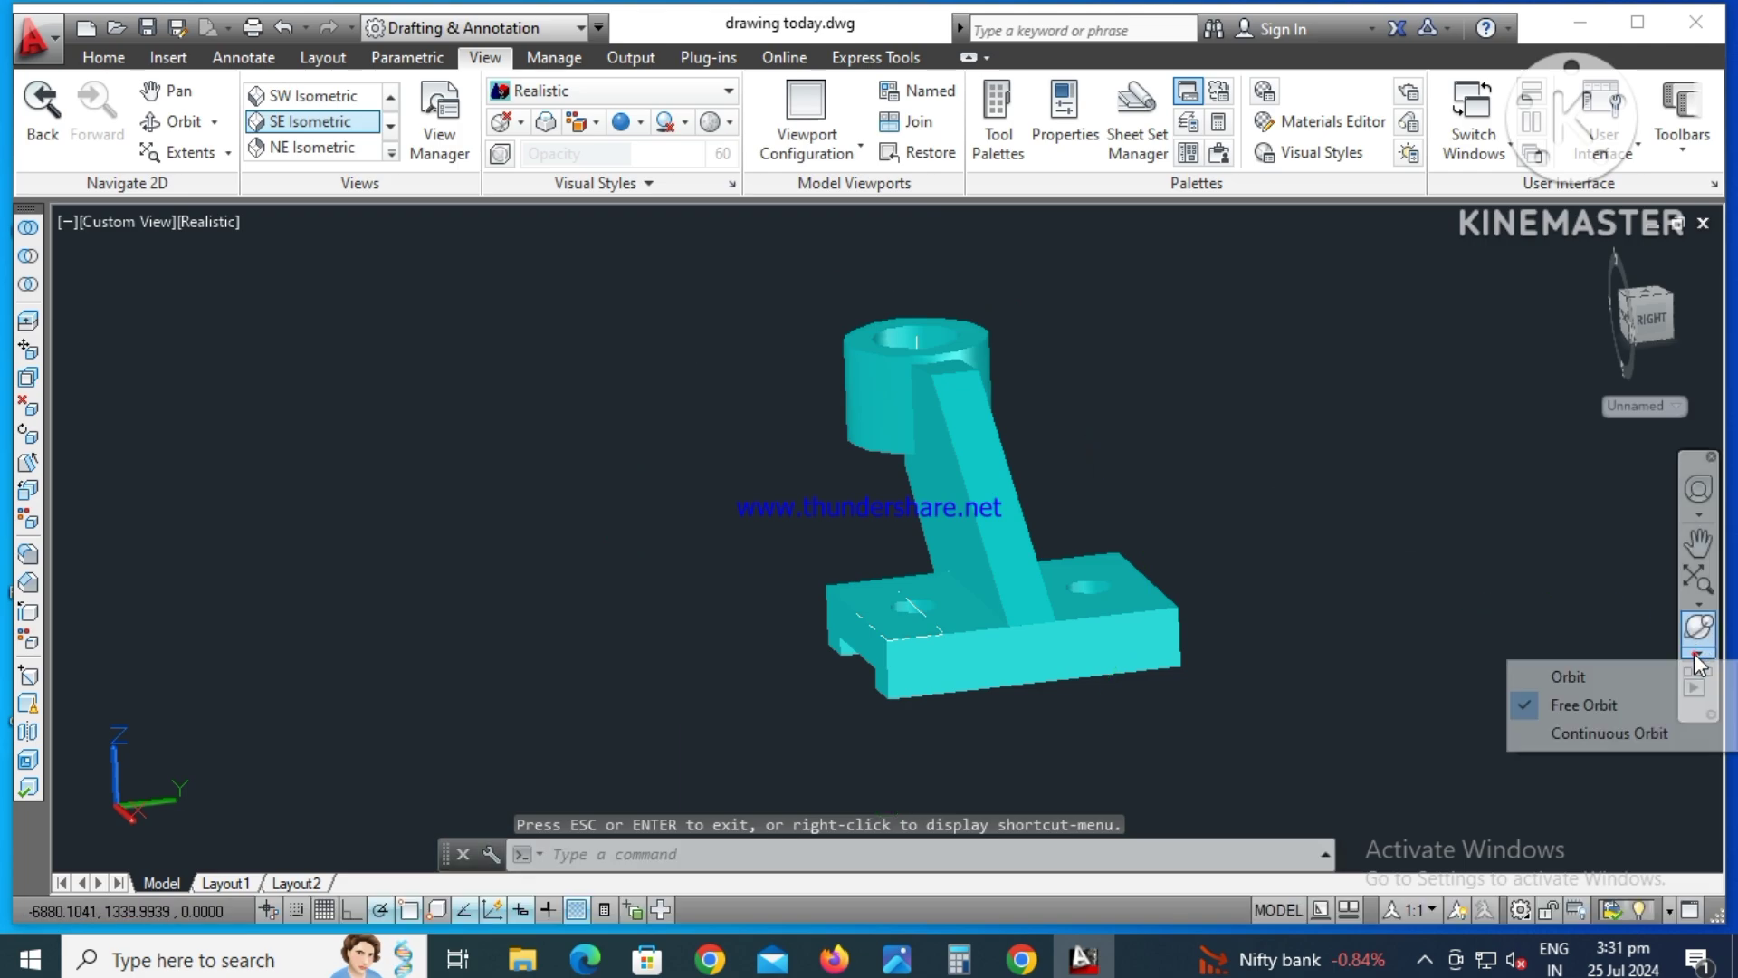
- Spin the cyan bracket with Continuous Orbit and stop it at a new angle
click(1615, 729)
drag(1050, 577, 1096, 588)
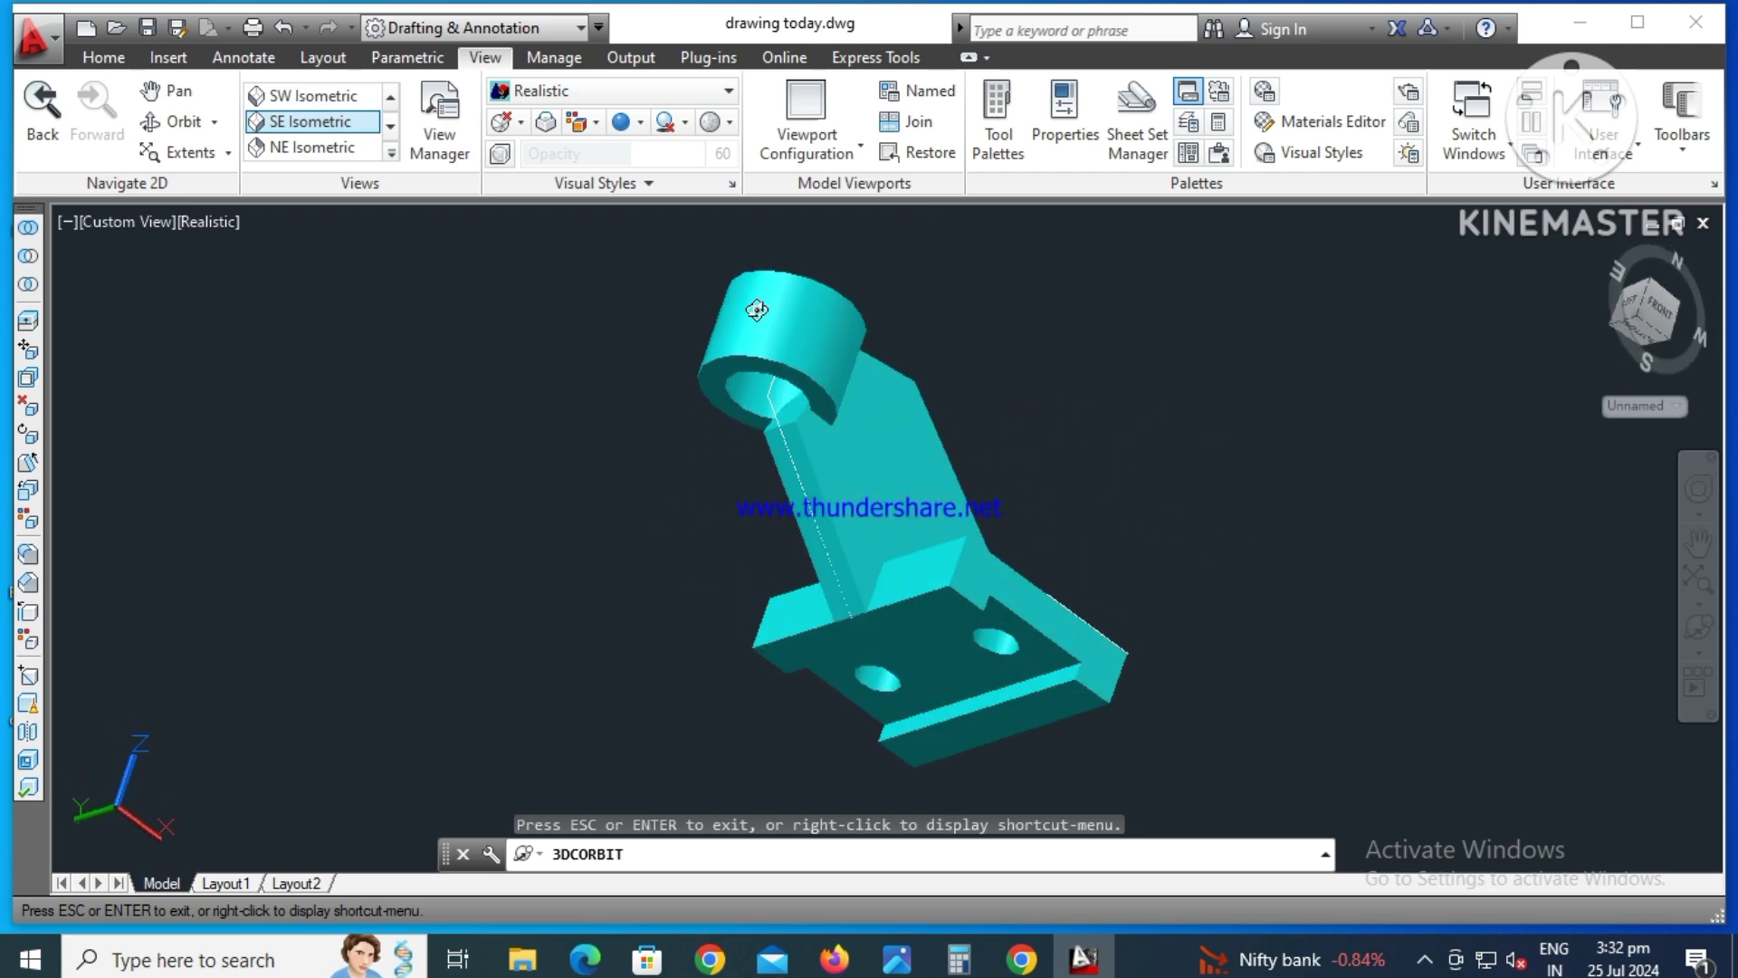
click(1001, 539)
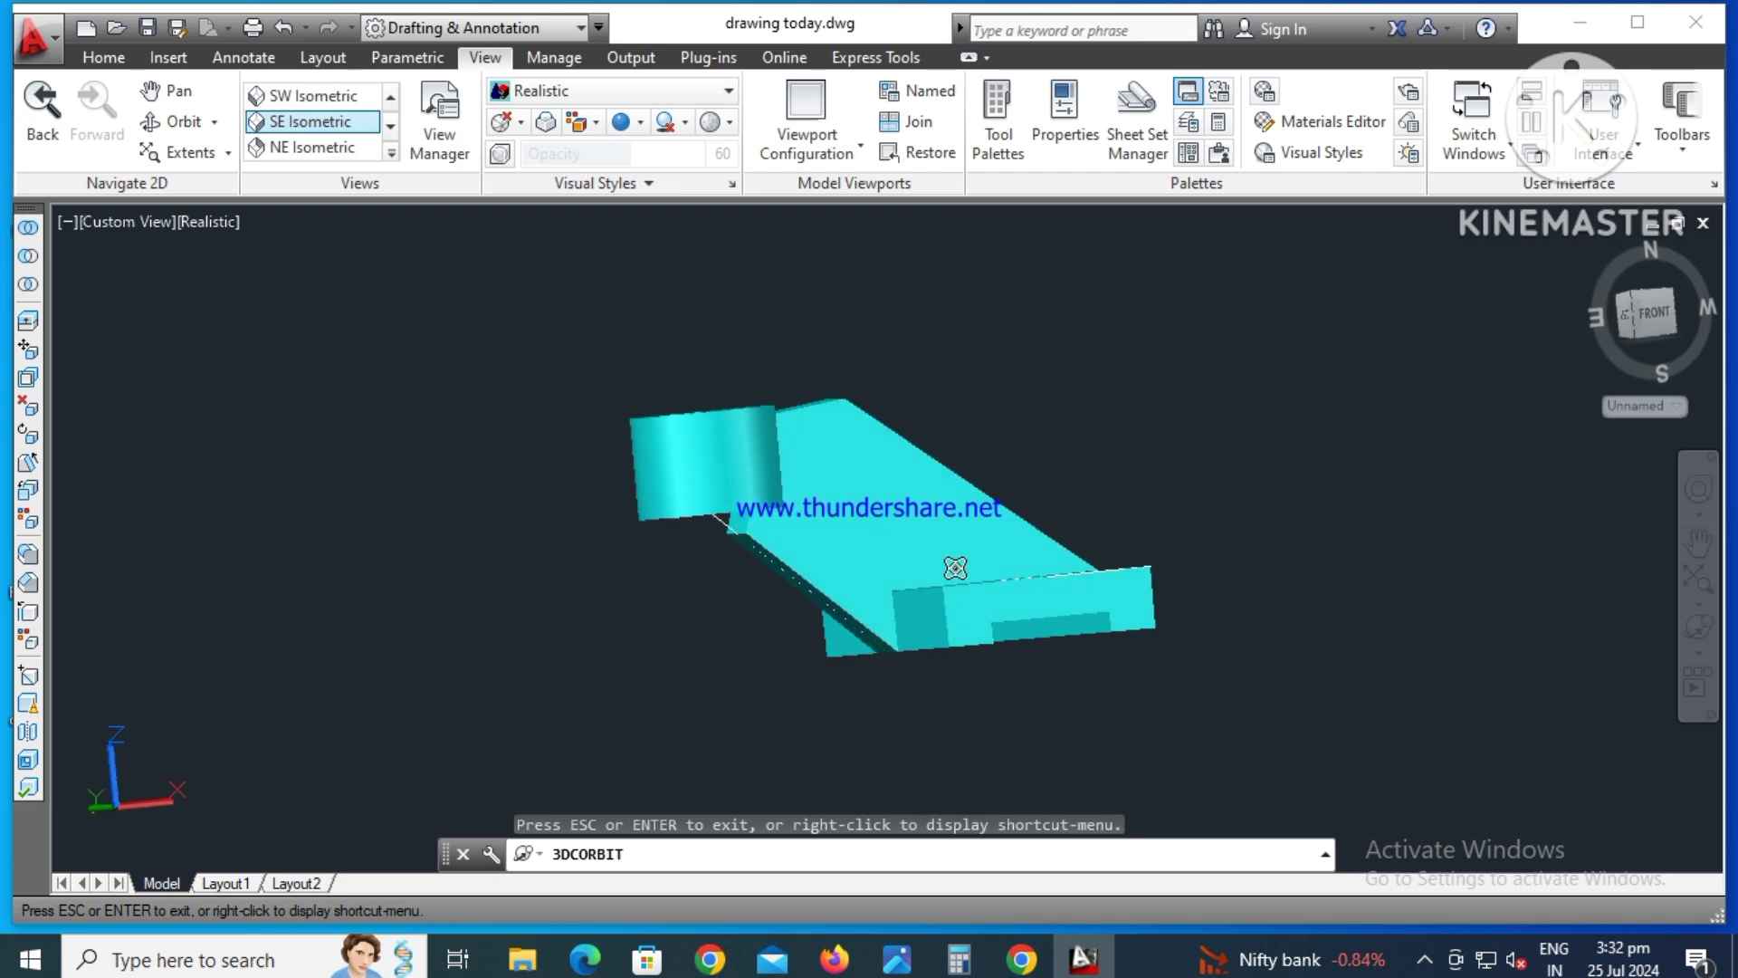
key(Escape)
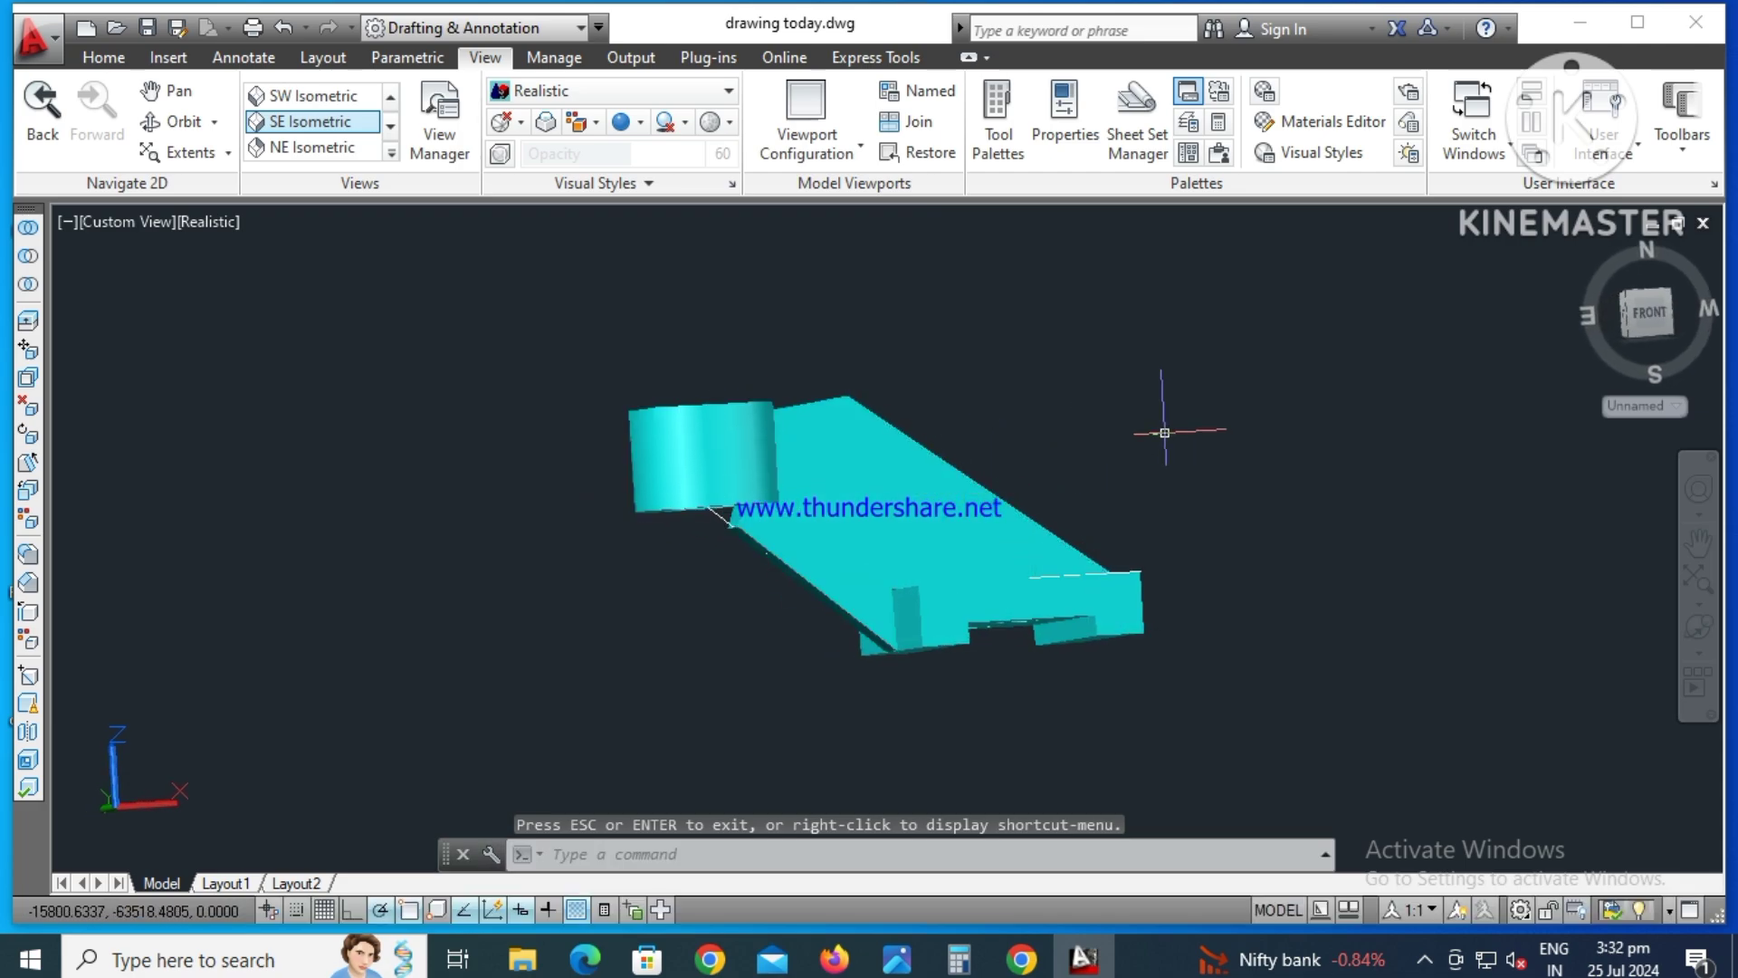